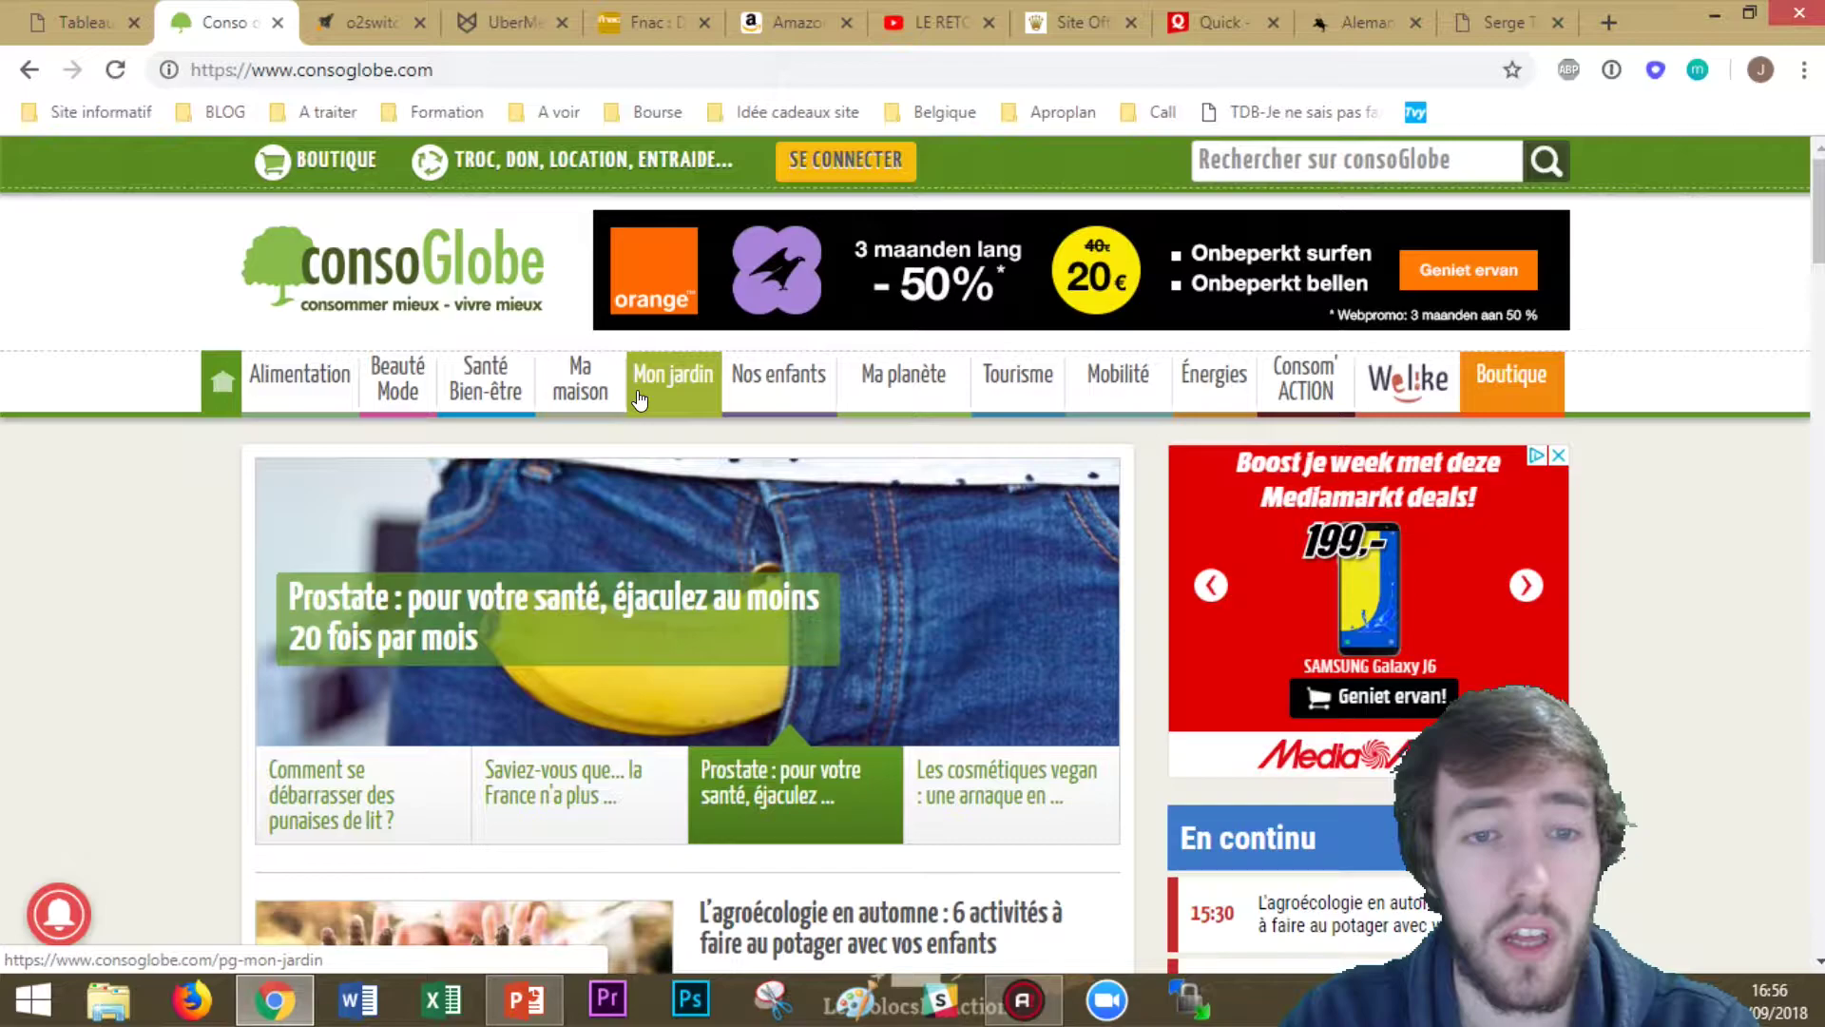
# View the Mon jardin section of consoGlobe, return to the homepage through the site logo, and go back to Mon jardin
pyautogui.click(652, 393)
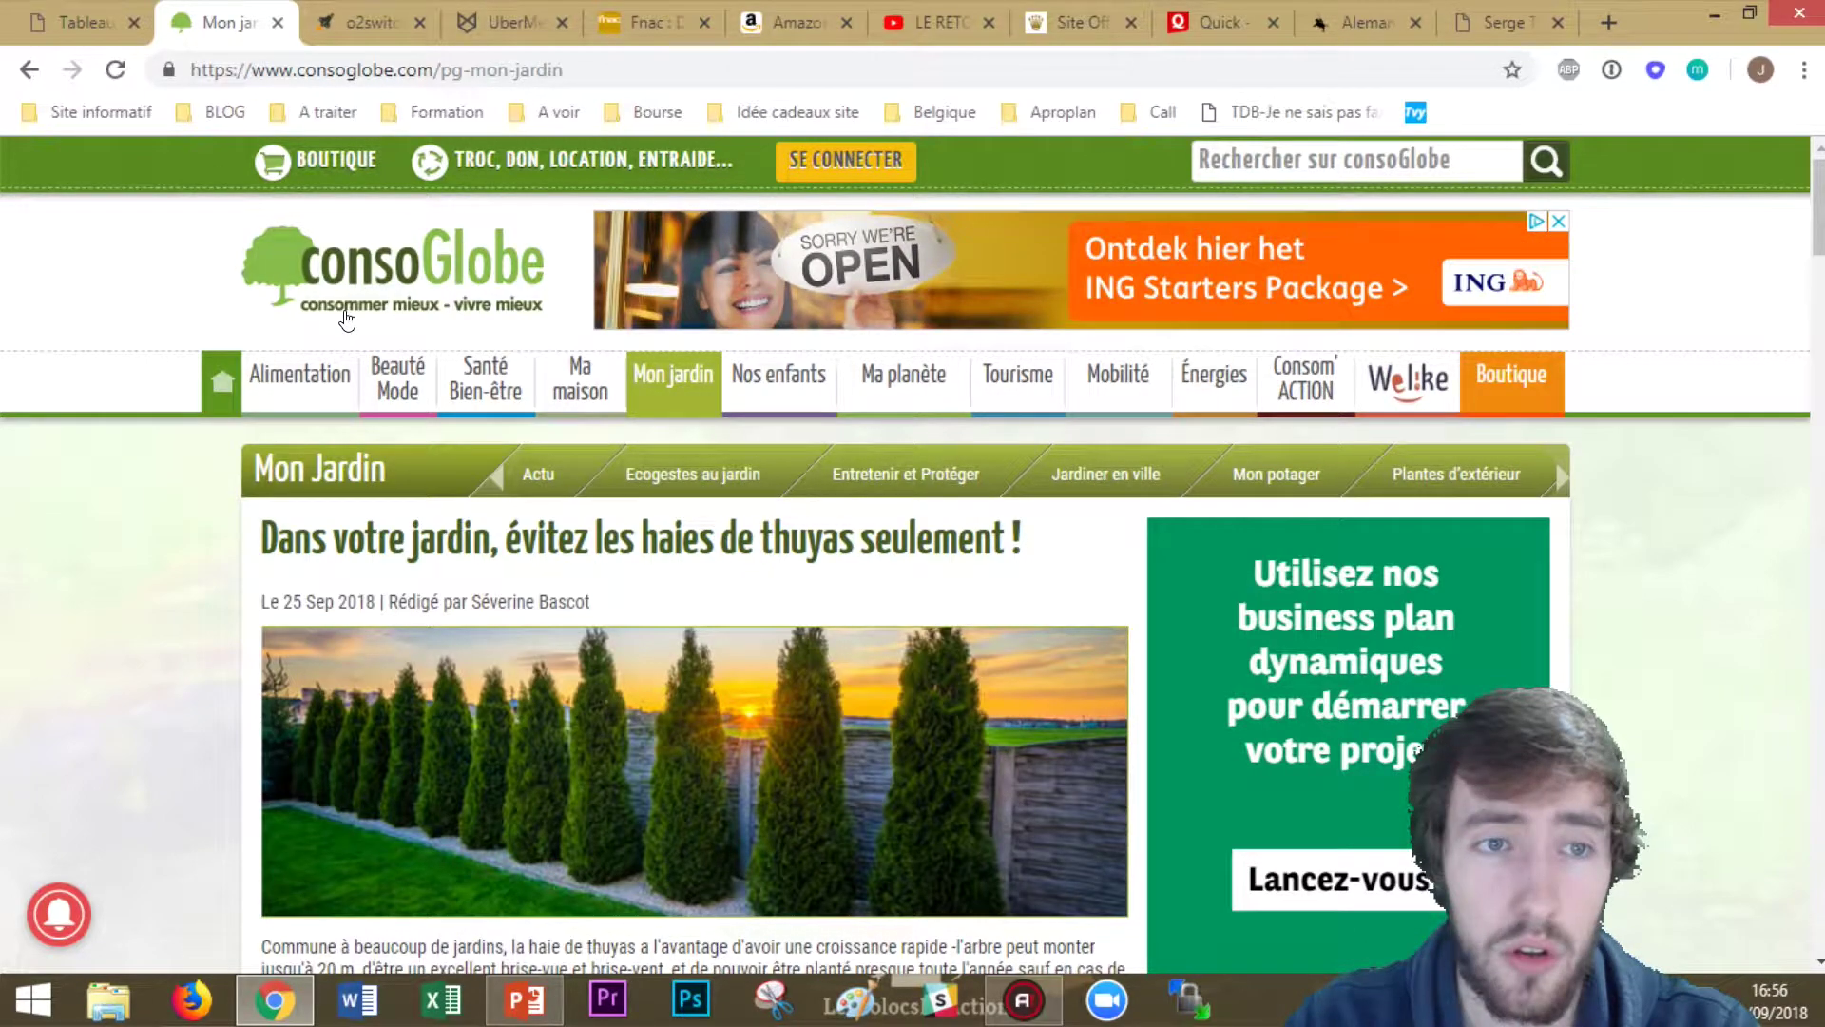
pyautogui.click(480, 263)
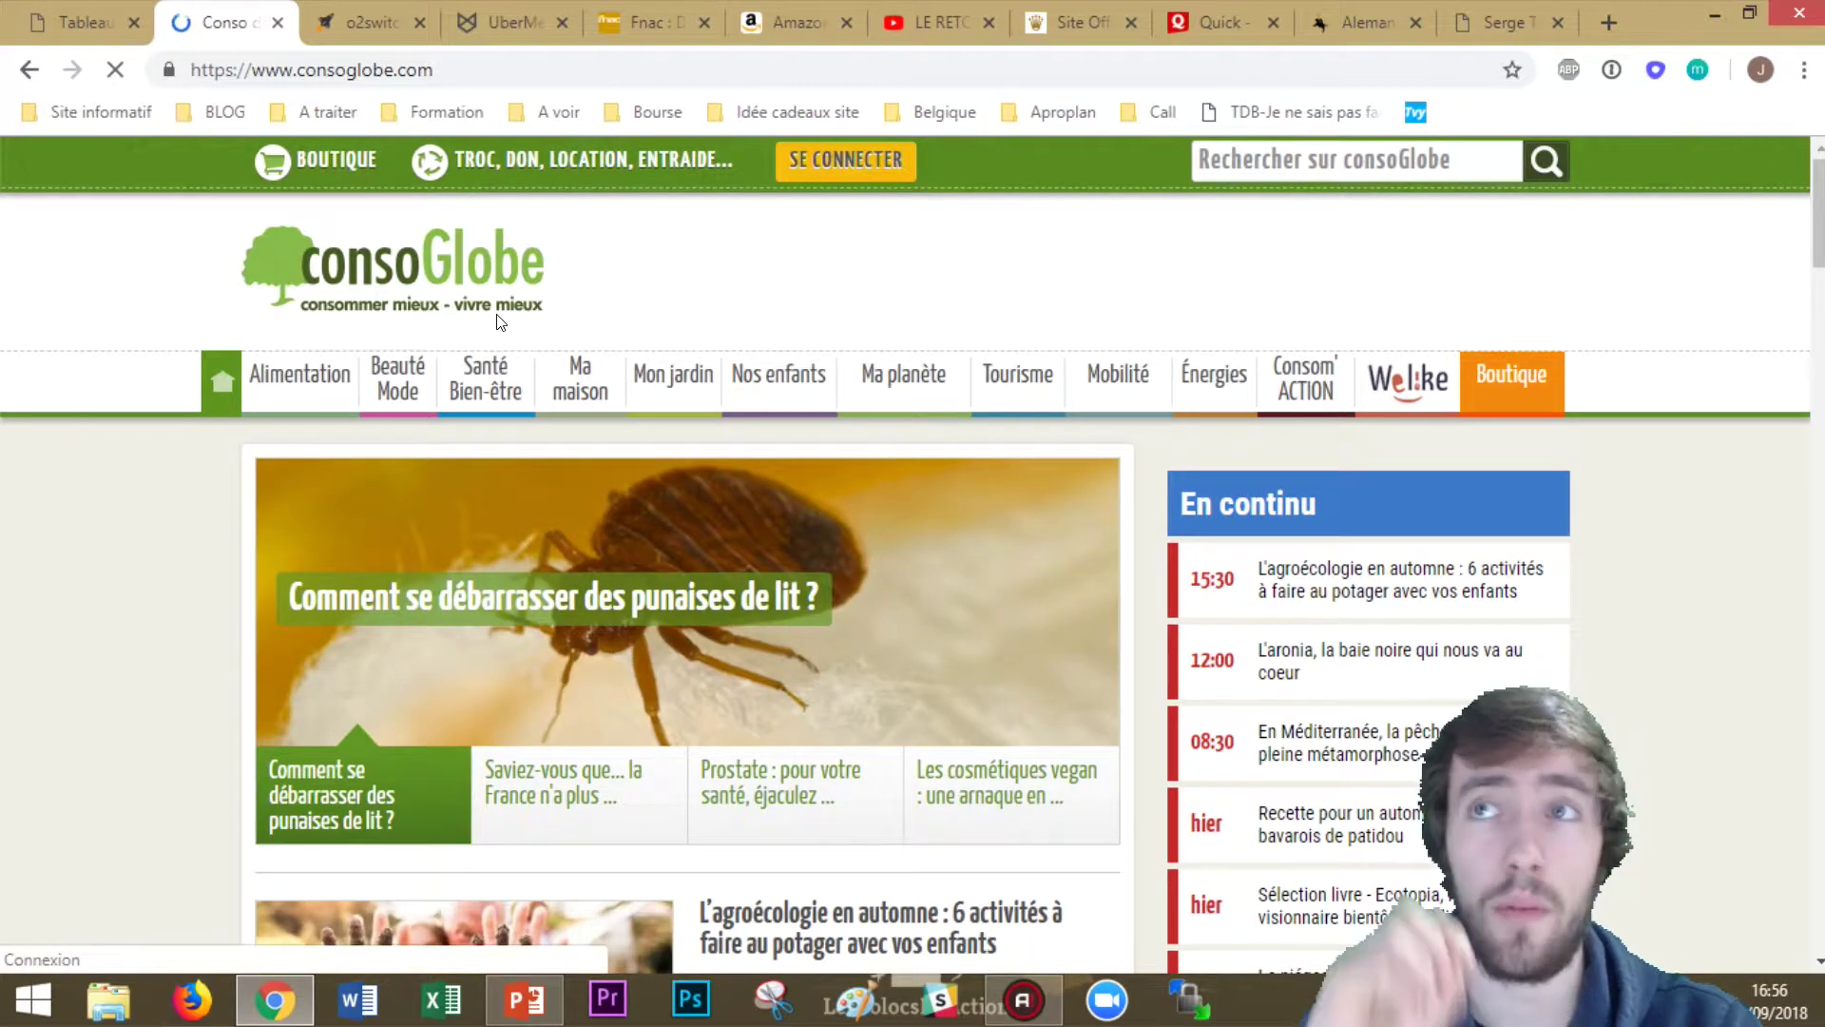
pyautogui.hotkey('alt', 'Left')
# Search consoGlobe for "plante" and look through the list of resulting articles
pyautogui.click(1309, 158)
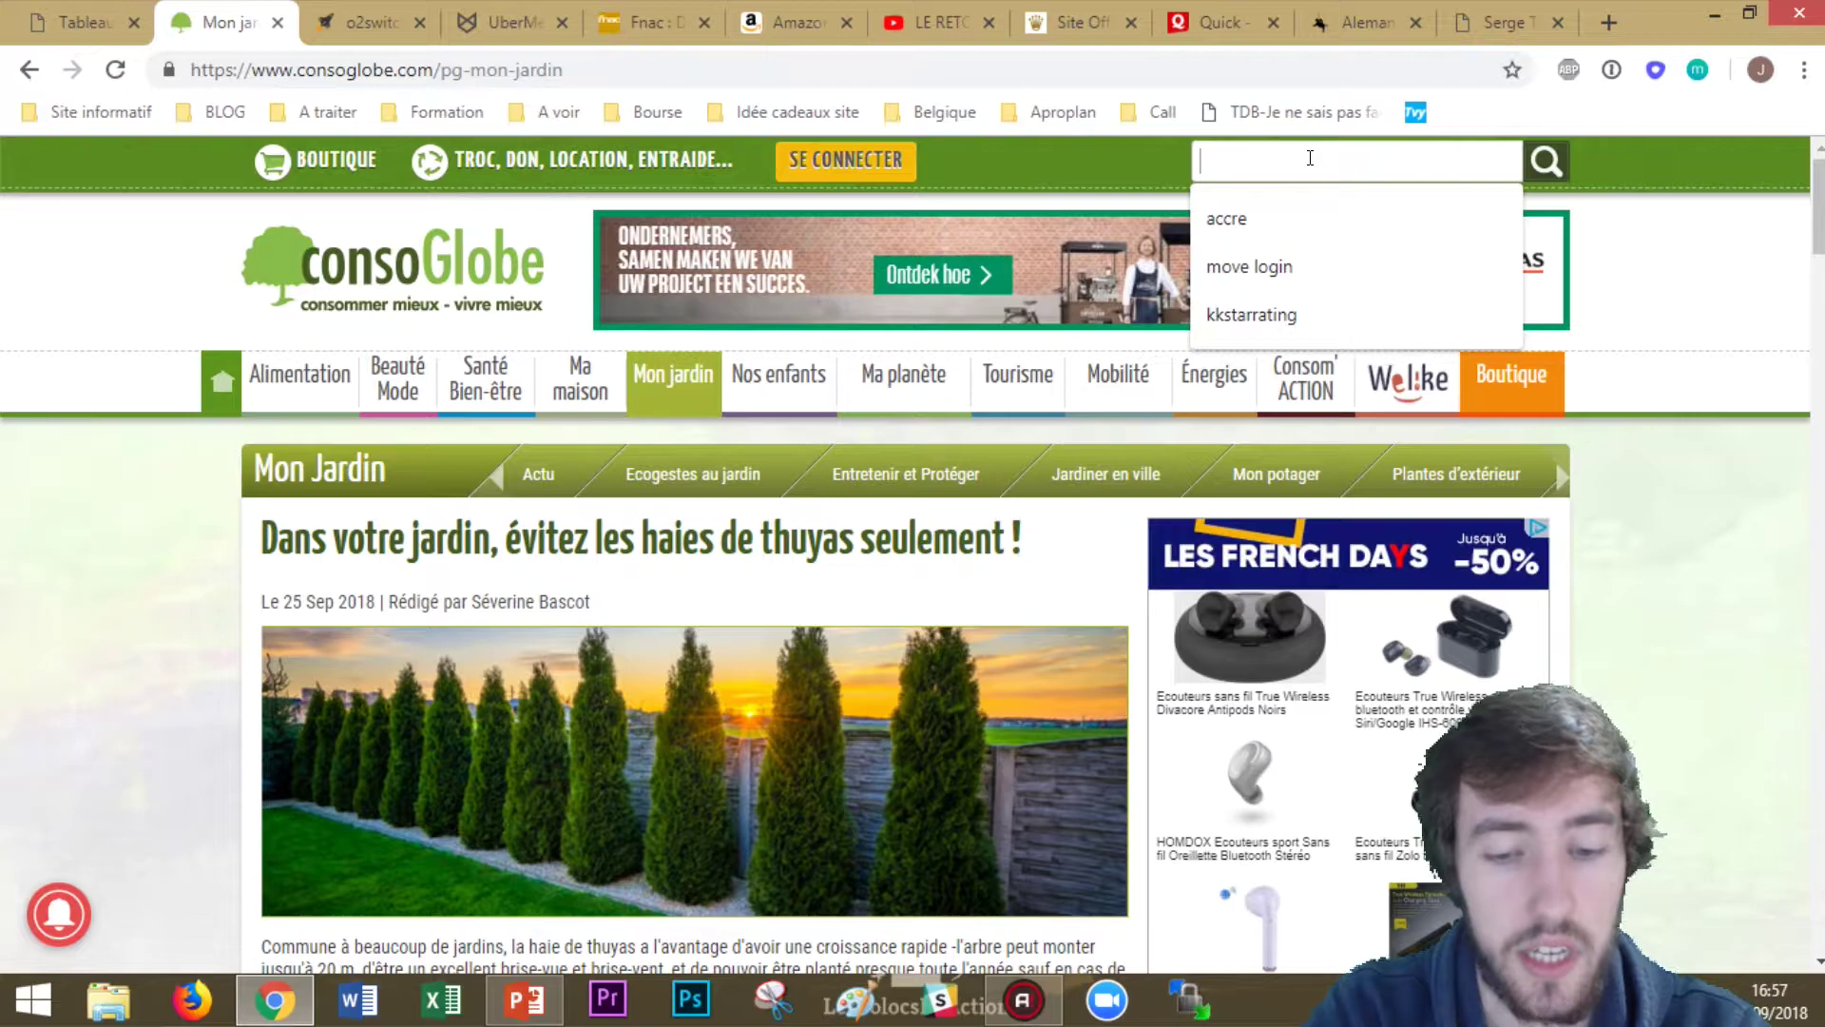
pyautogui.write('plante')
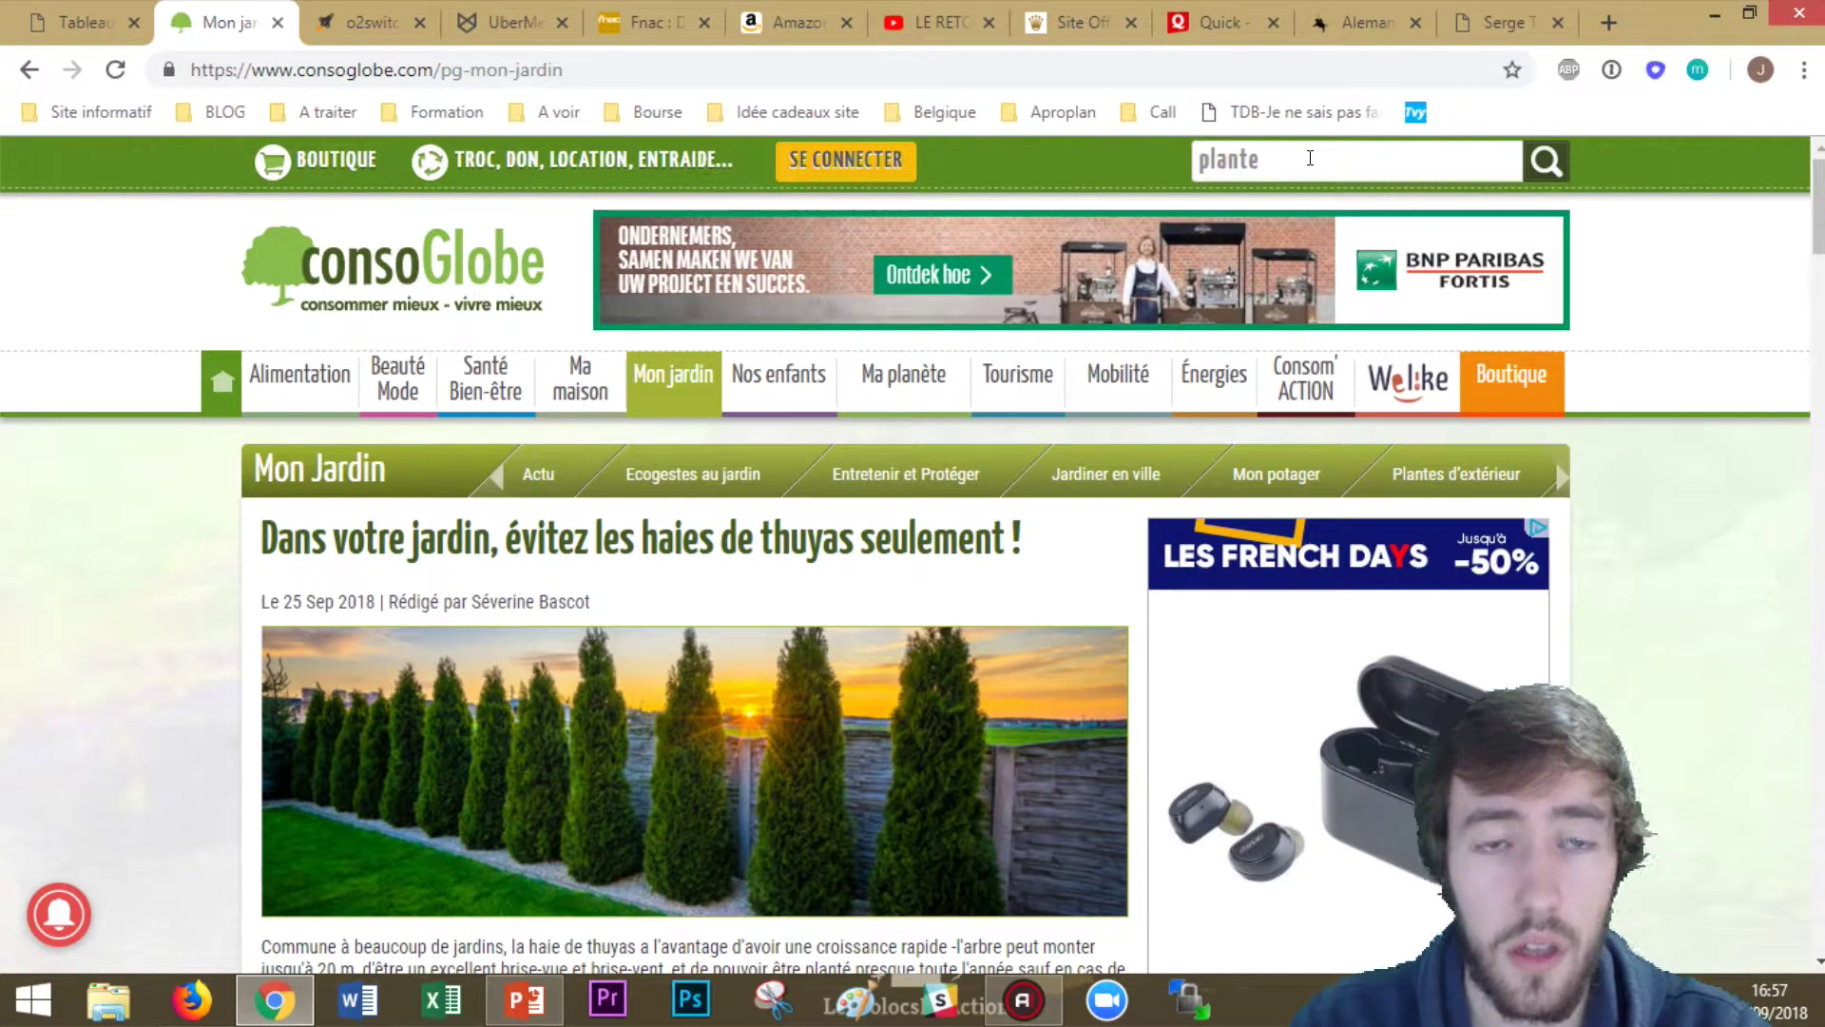
pyautogui.press('Return')
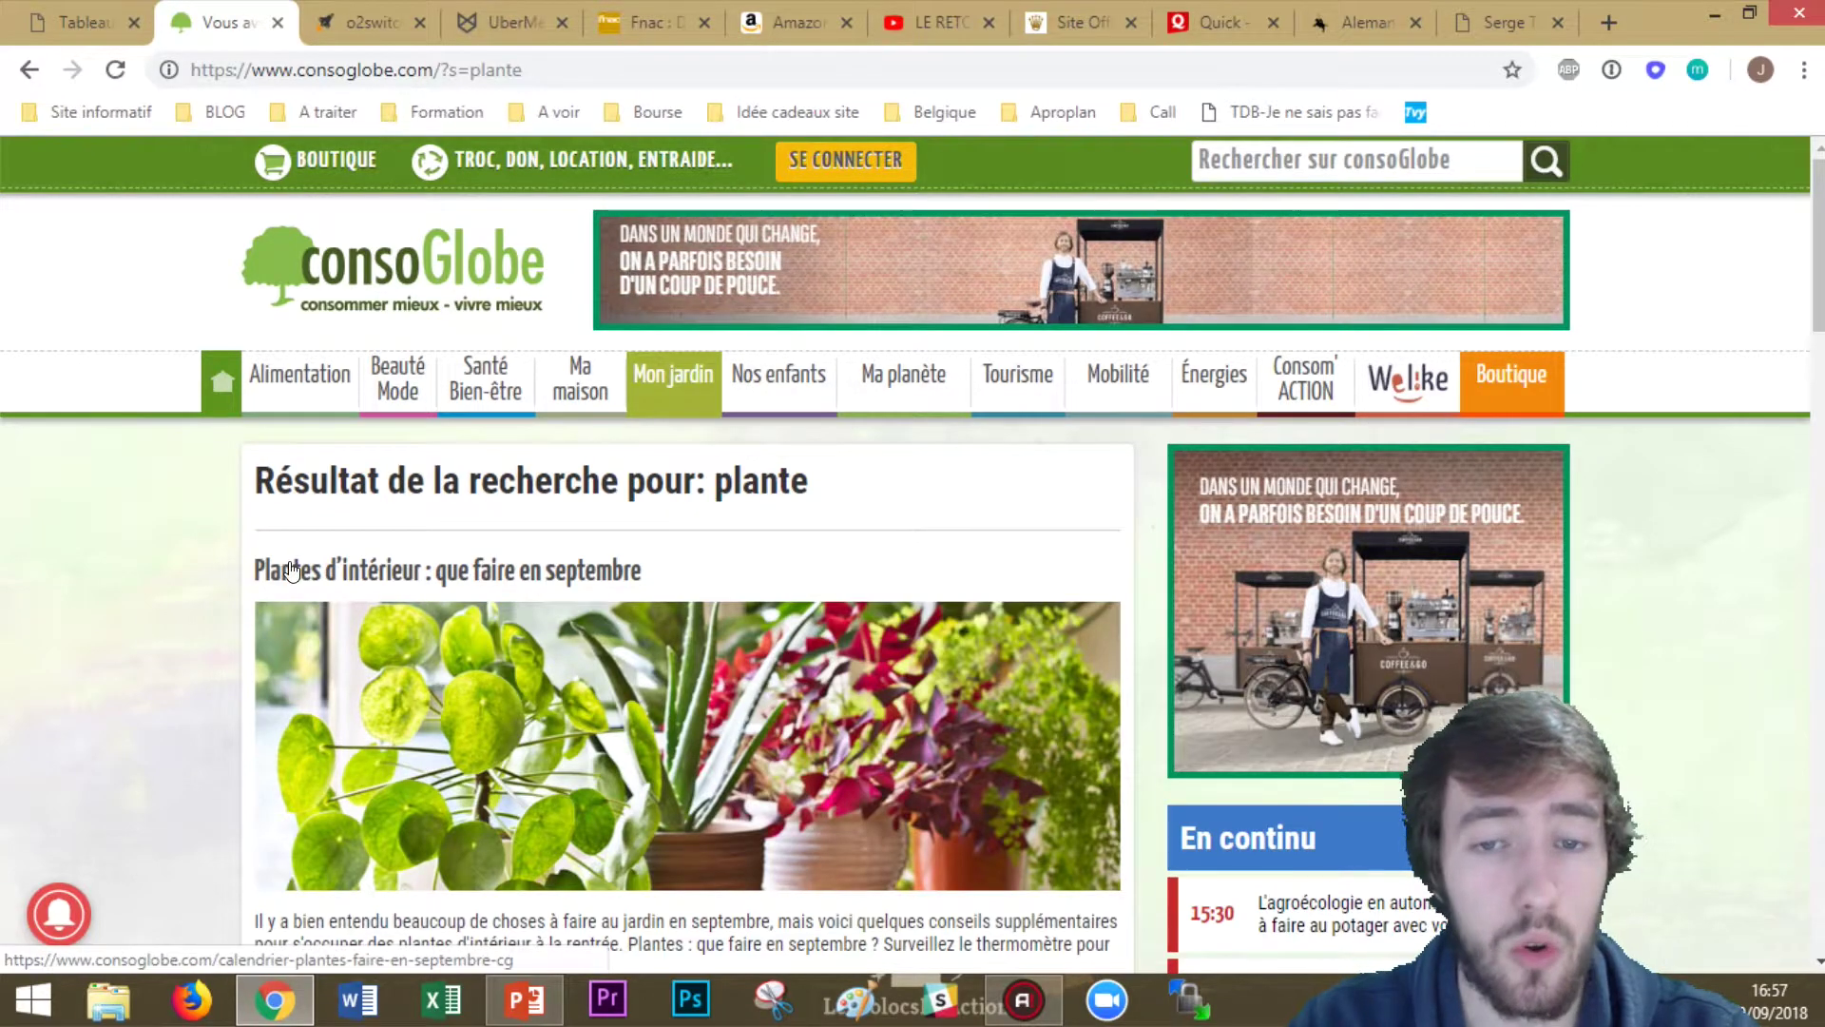
pyautogui.scroll(-3, 292, 570)
pyautogui.scroll(3, 314, 599)
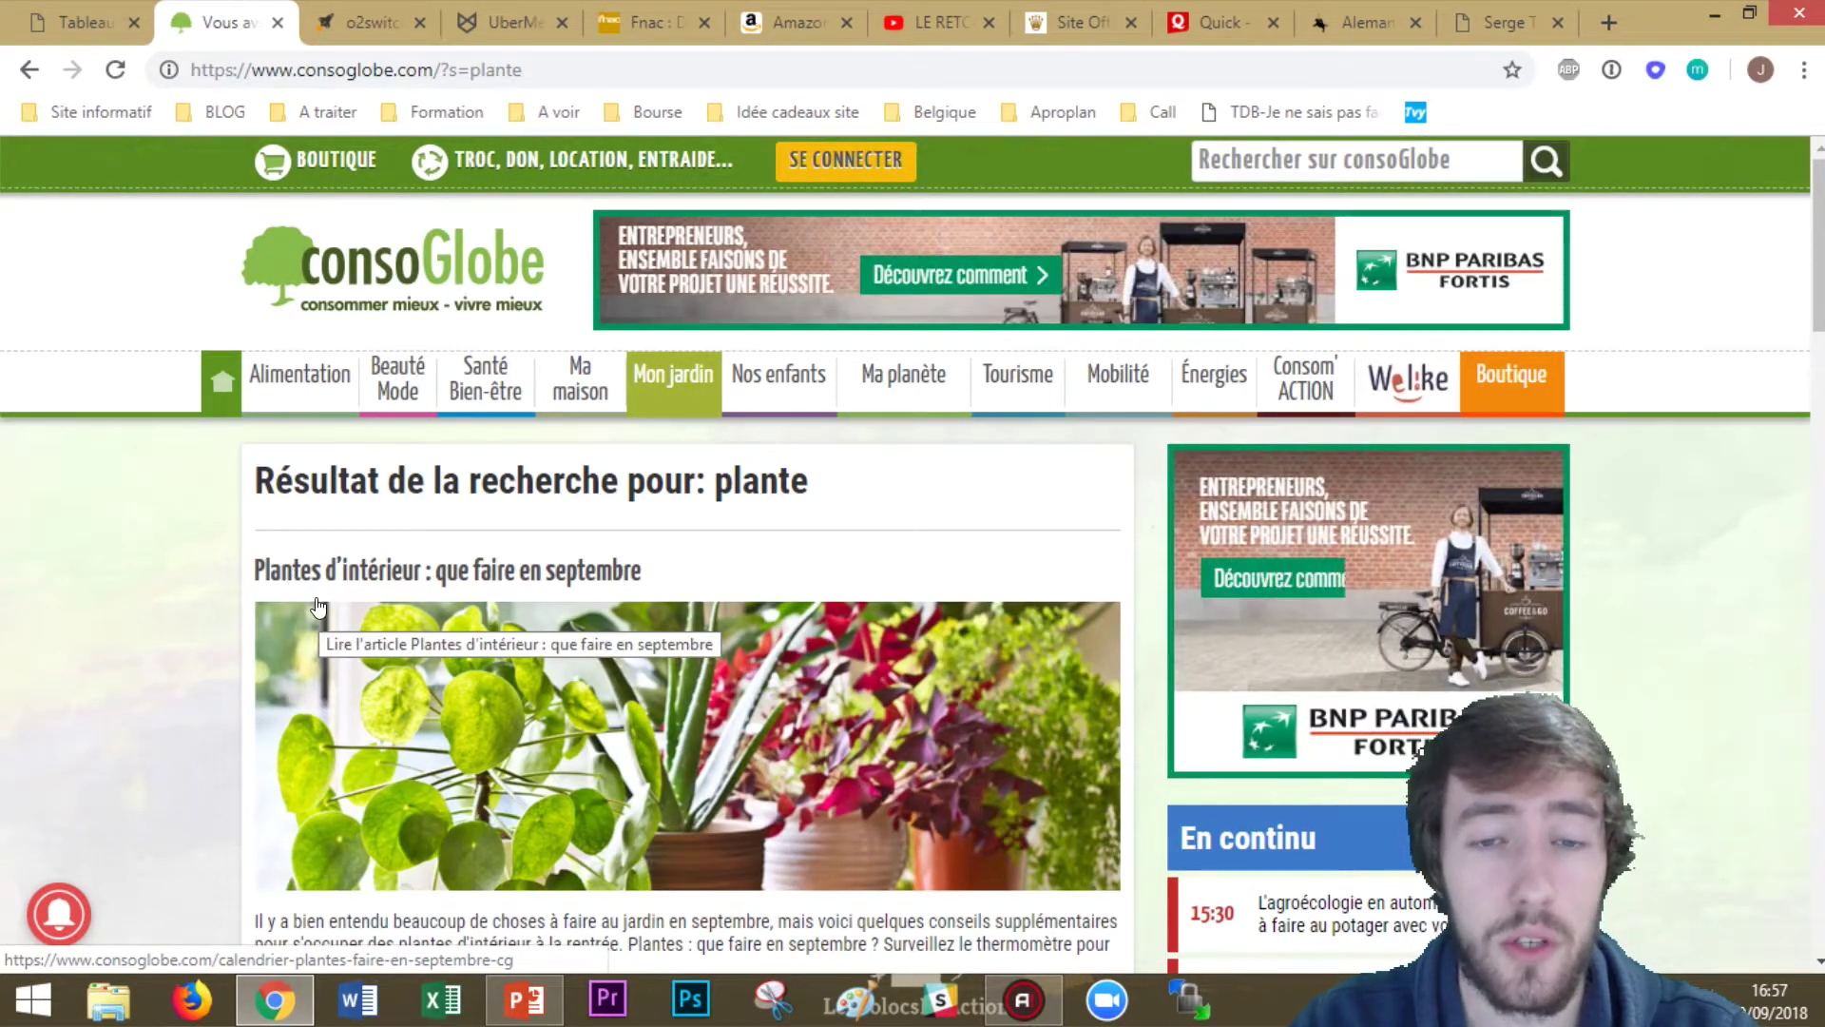
pyautogui.scroll(-10, 318, 606)
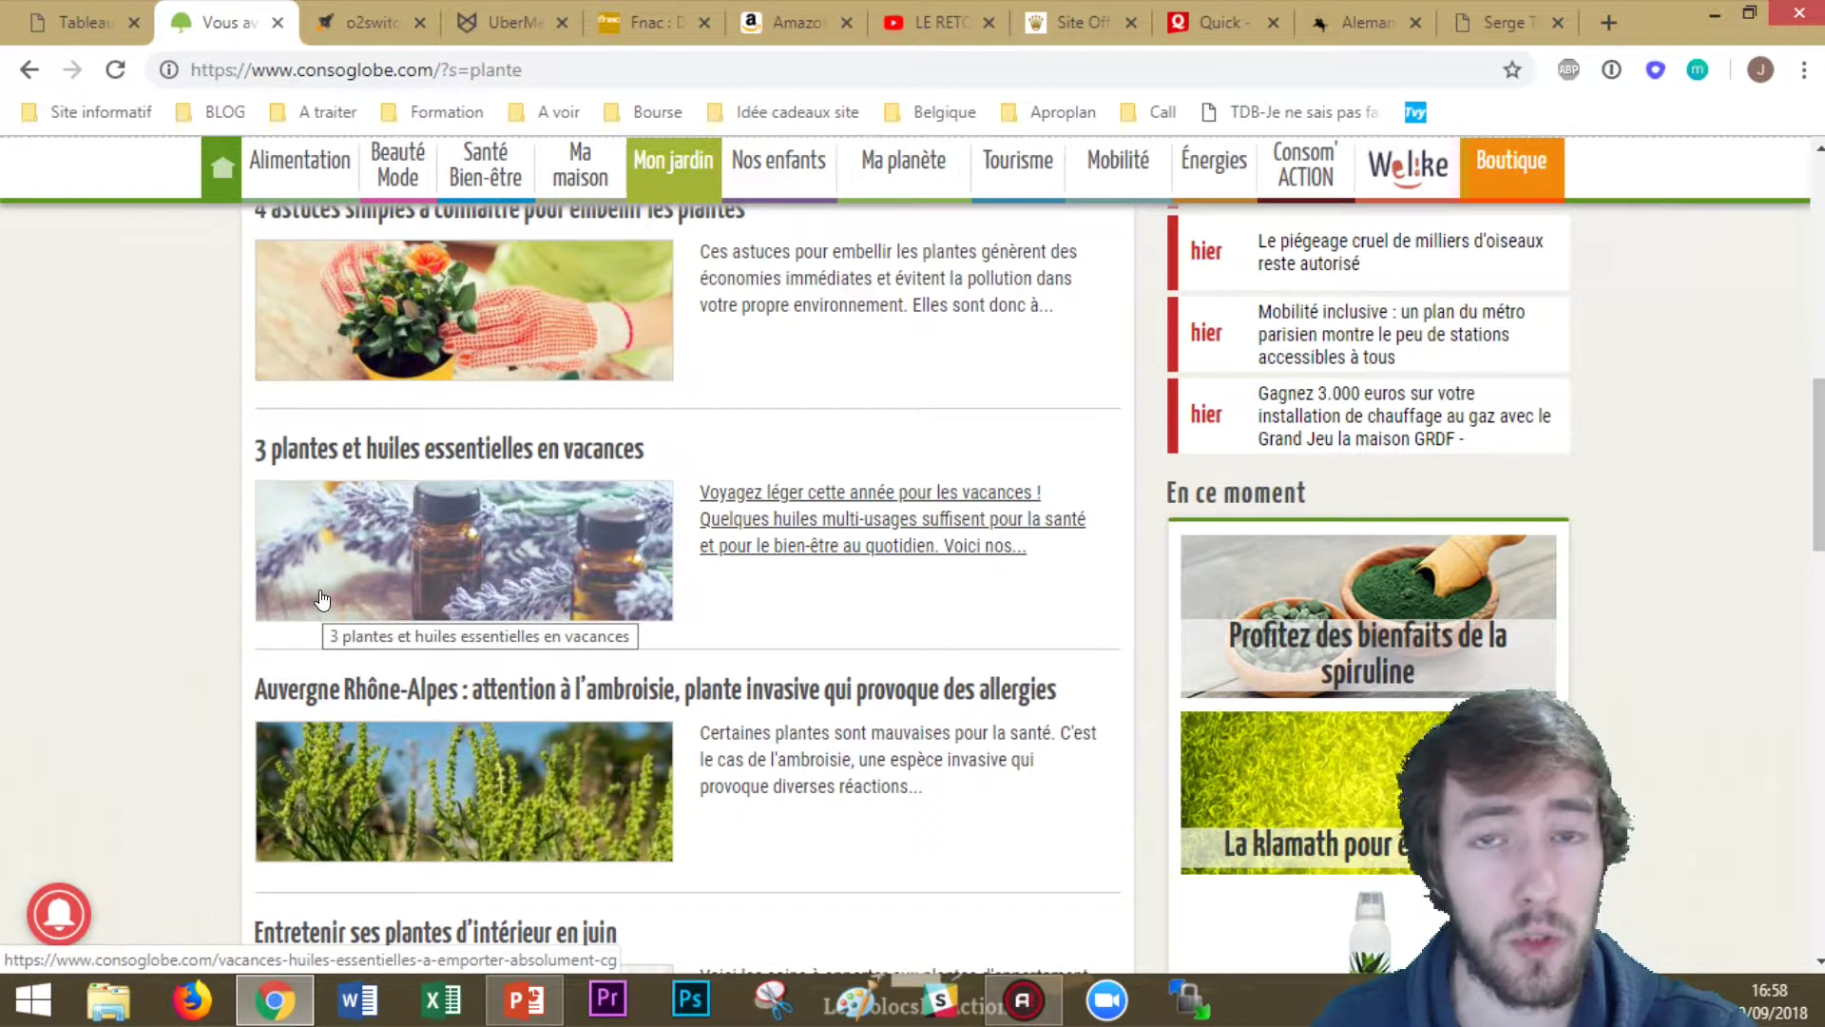
pyautogui.scroll(10, 321, 598)
# Examine the options under "Troc, don, location, entraide" on consoGlobe and choose Entraide
pyautogui.moveTo(396, 155)
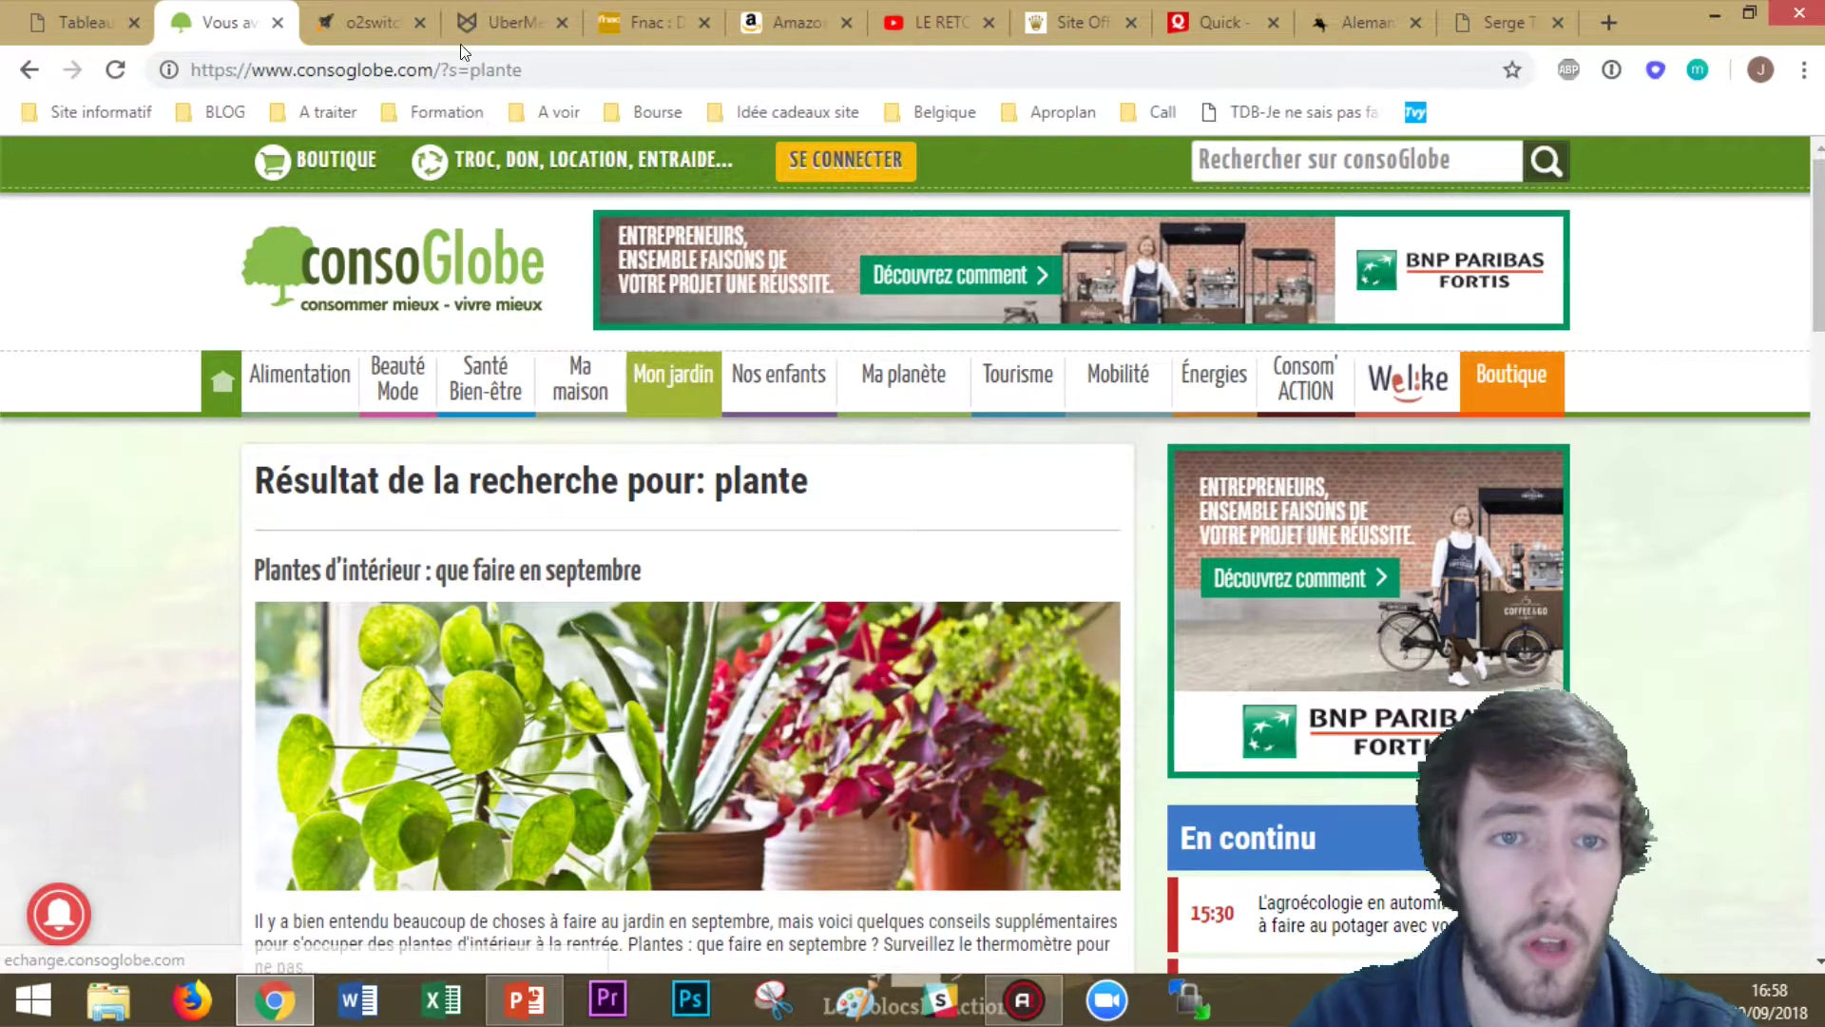
pyautogui.moveTo(546, 164)
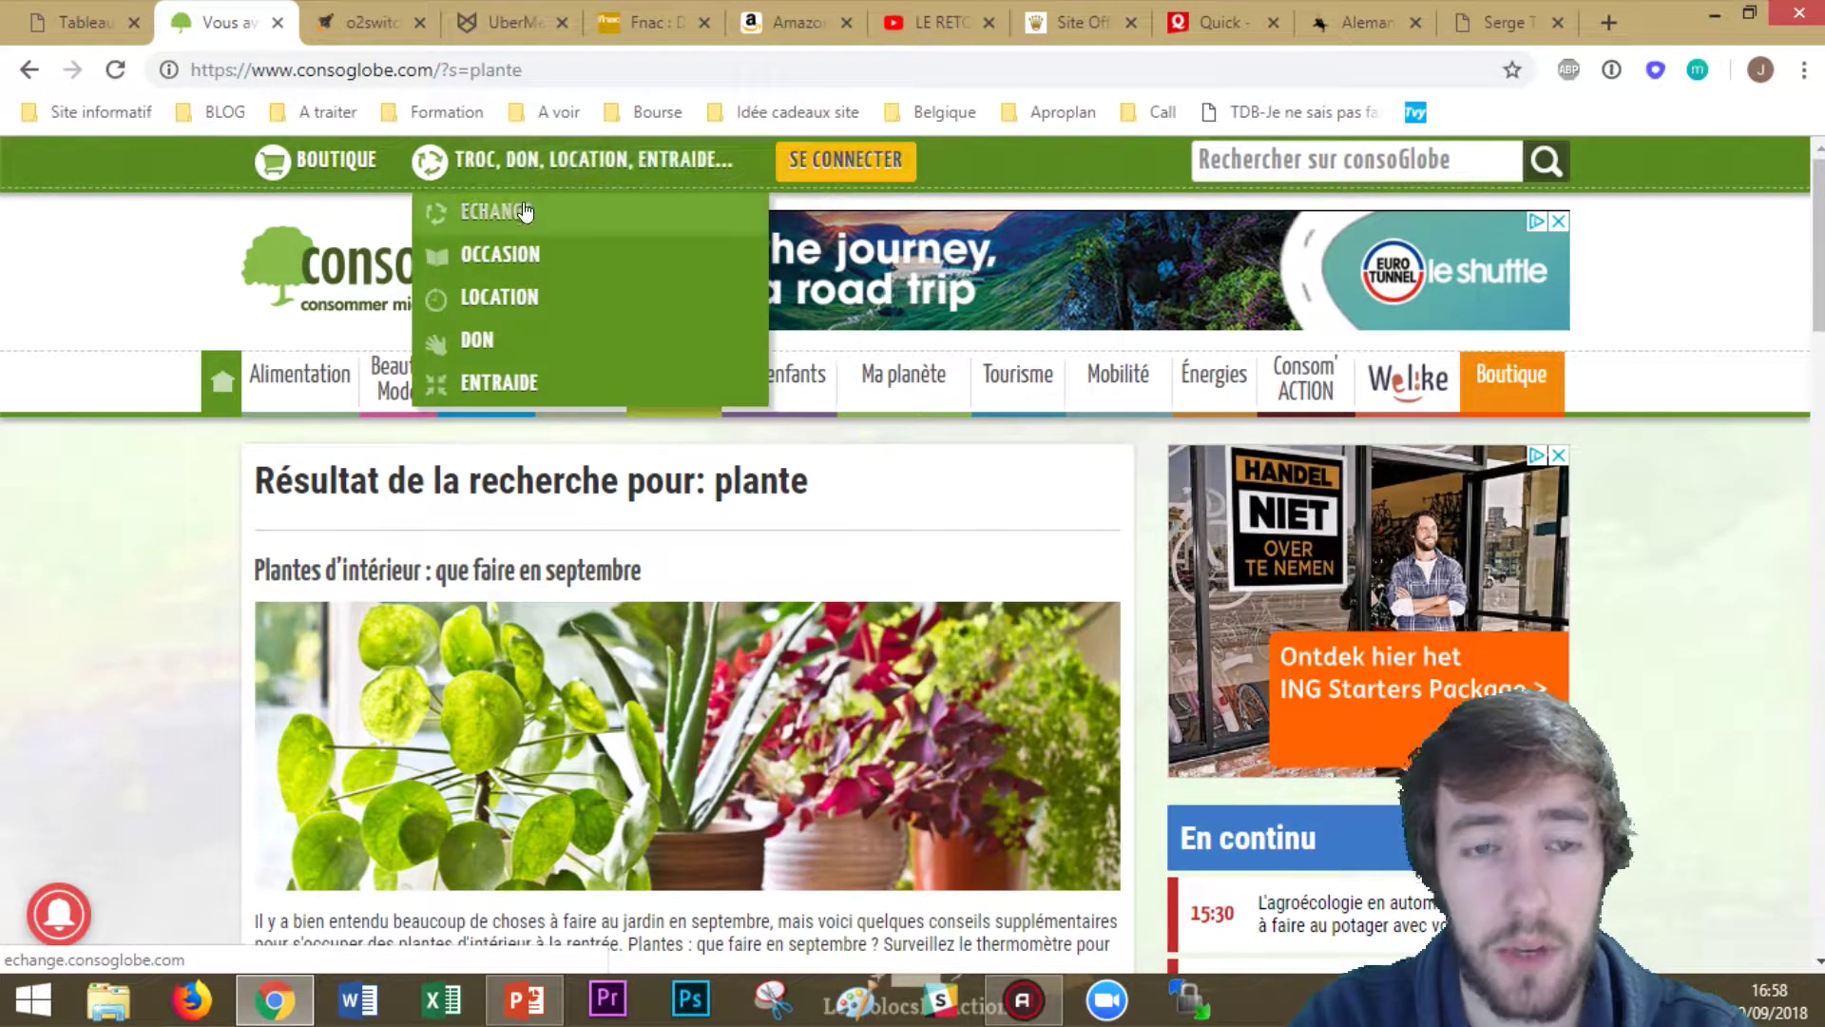
pyautogui.click(547, 385)
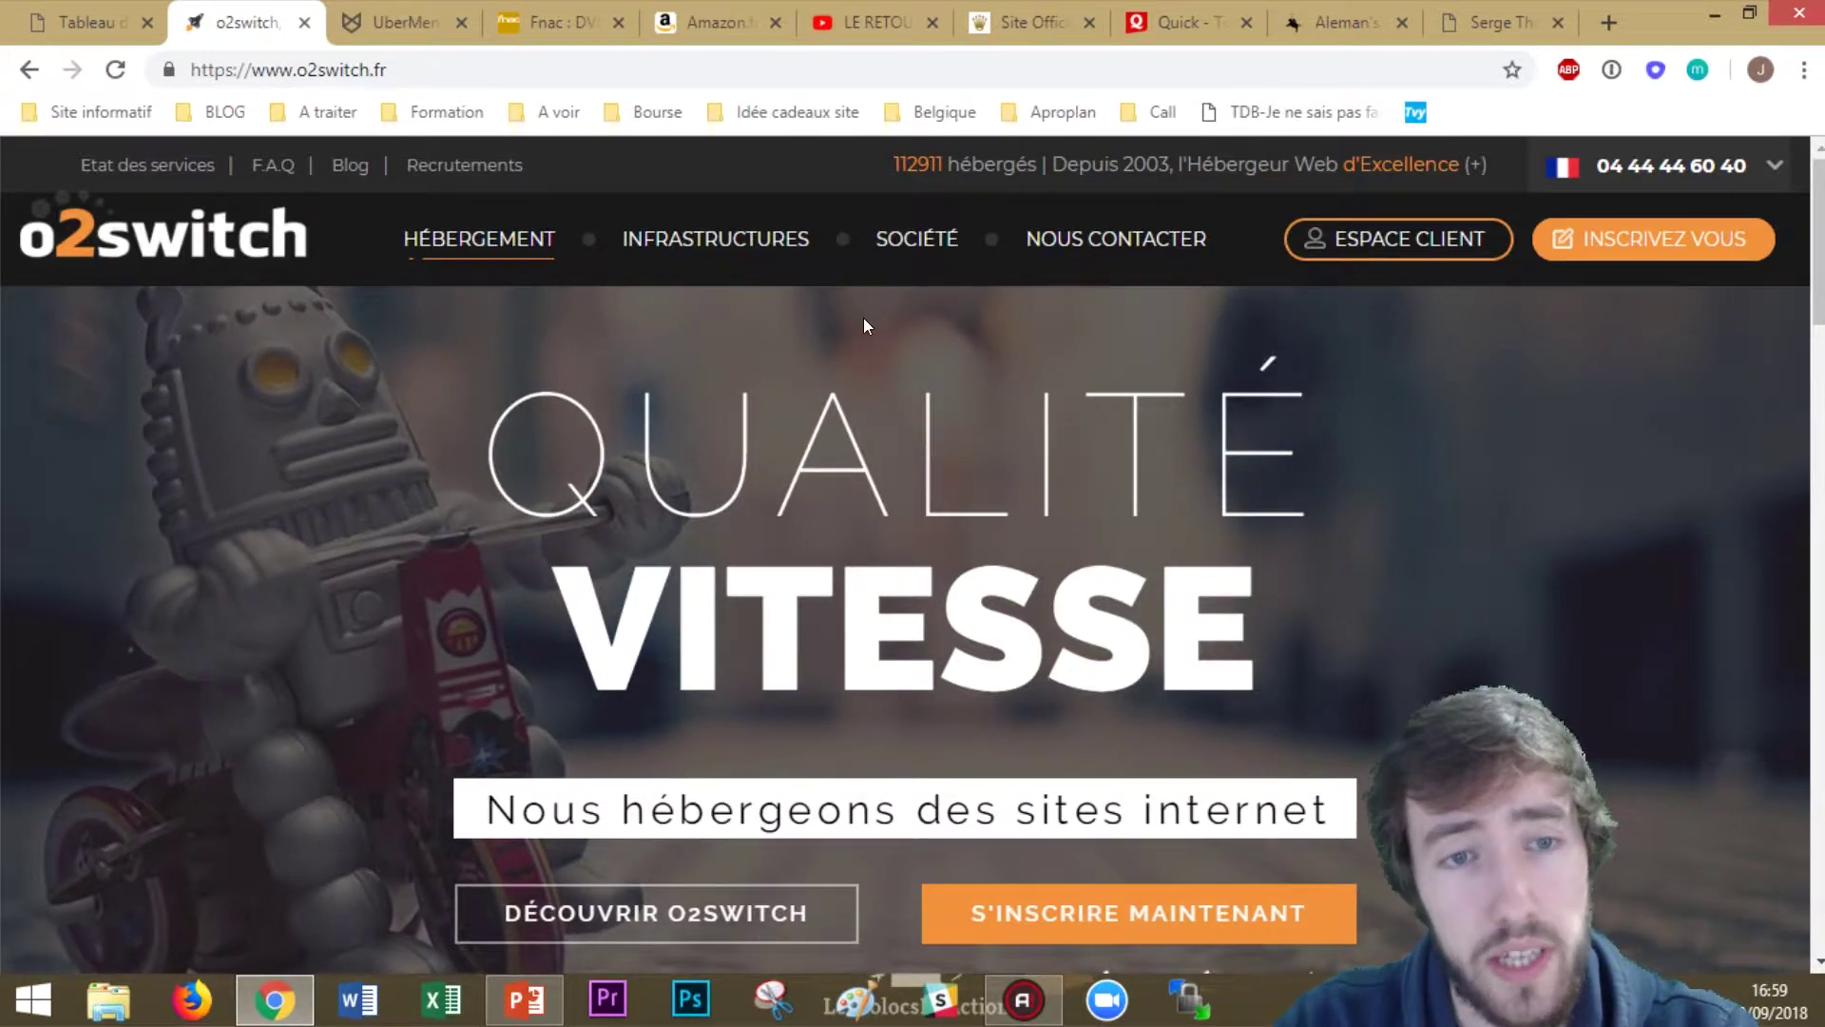
# On the o2switch site, open the "Pourquoi o2switch ?" page from the Hébergement submenu and examine the Infrastructures submenu
pyautogui.moveTo(485, 238)
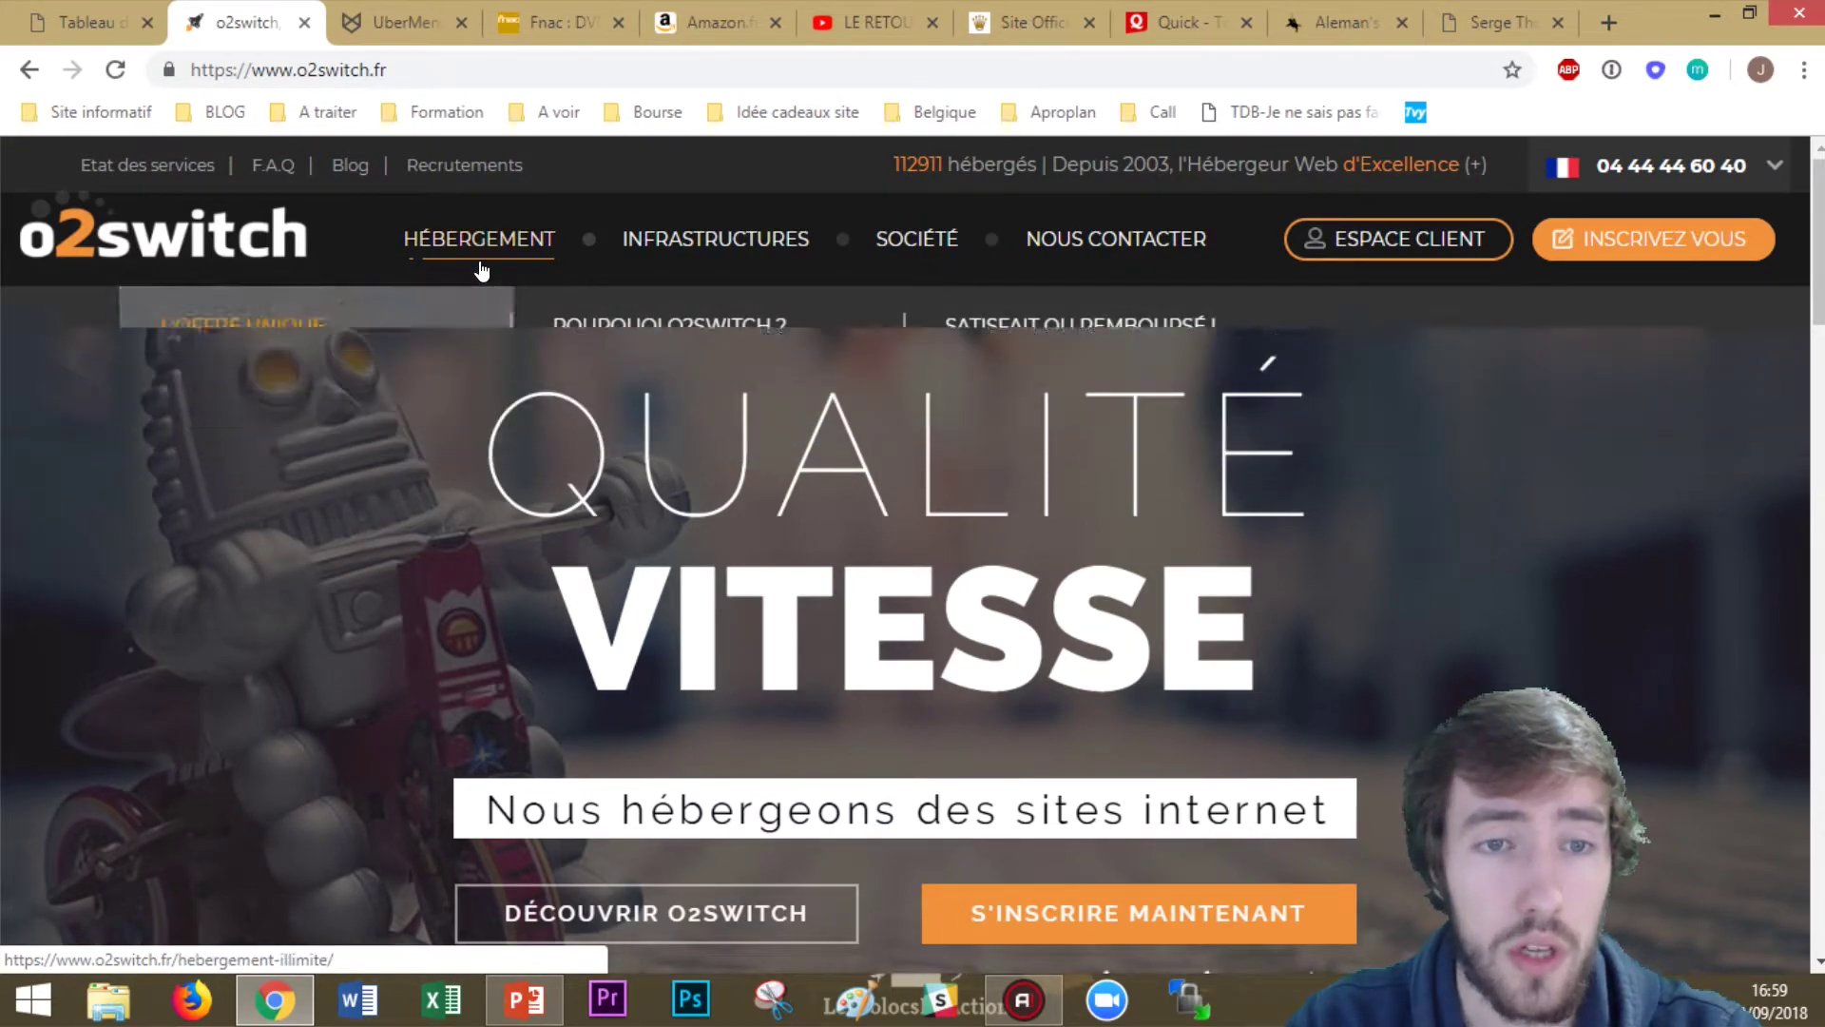
pyautogui.click(758, 351)
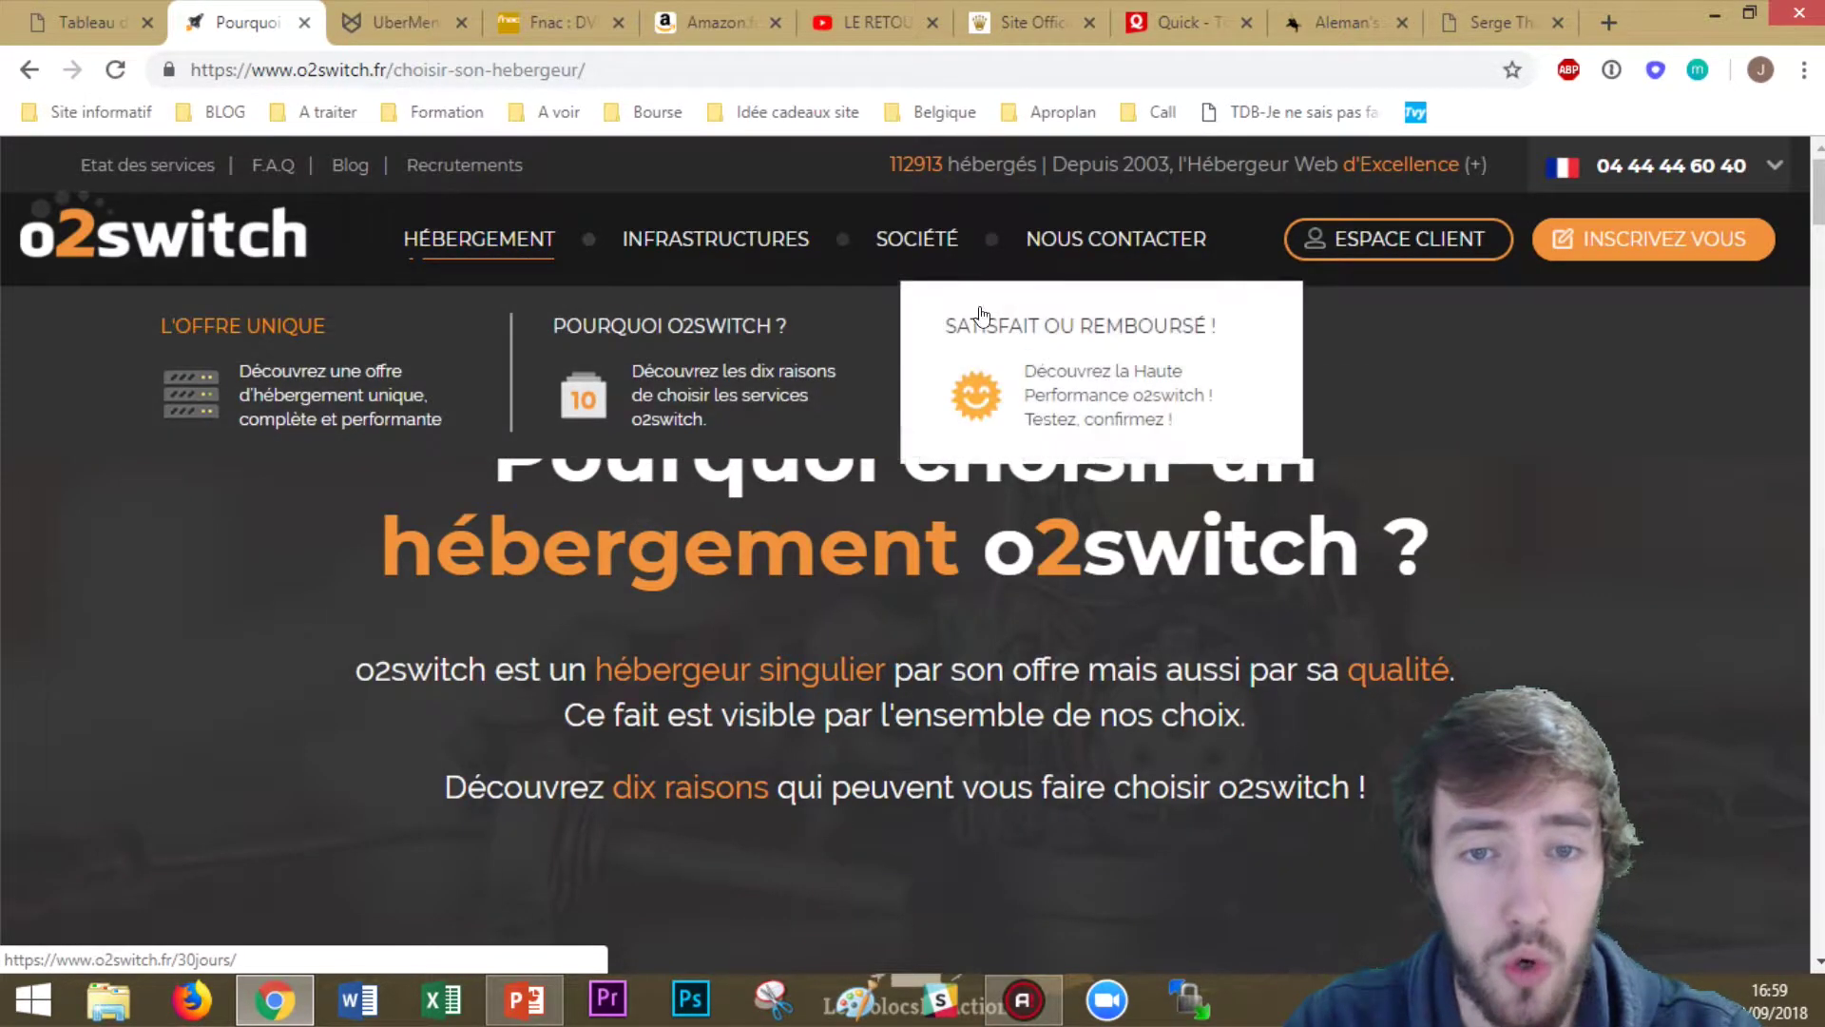
pyautogui.moveTo(739, 235)
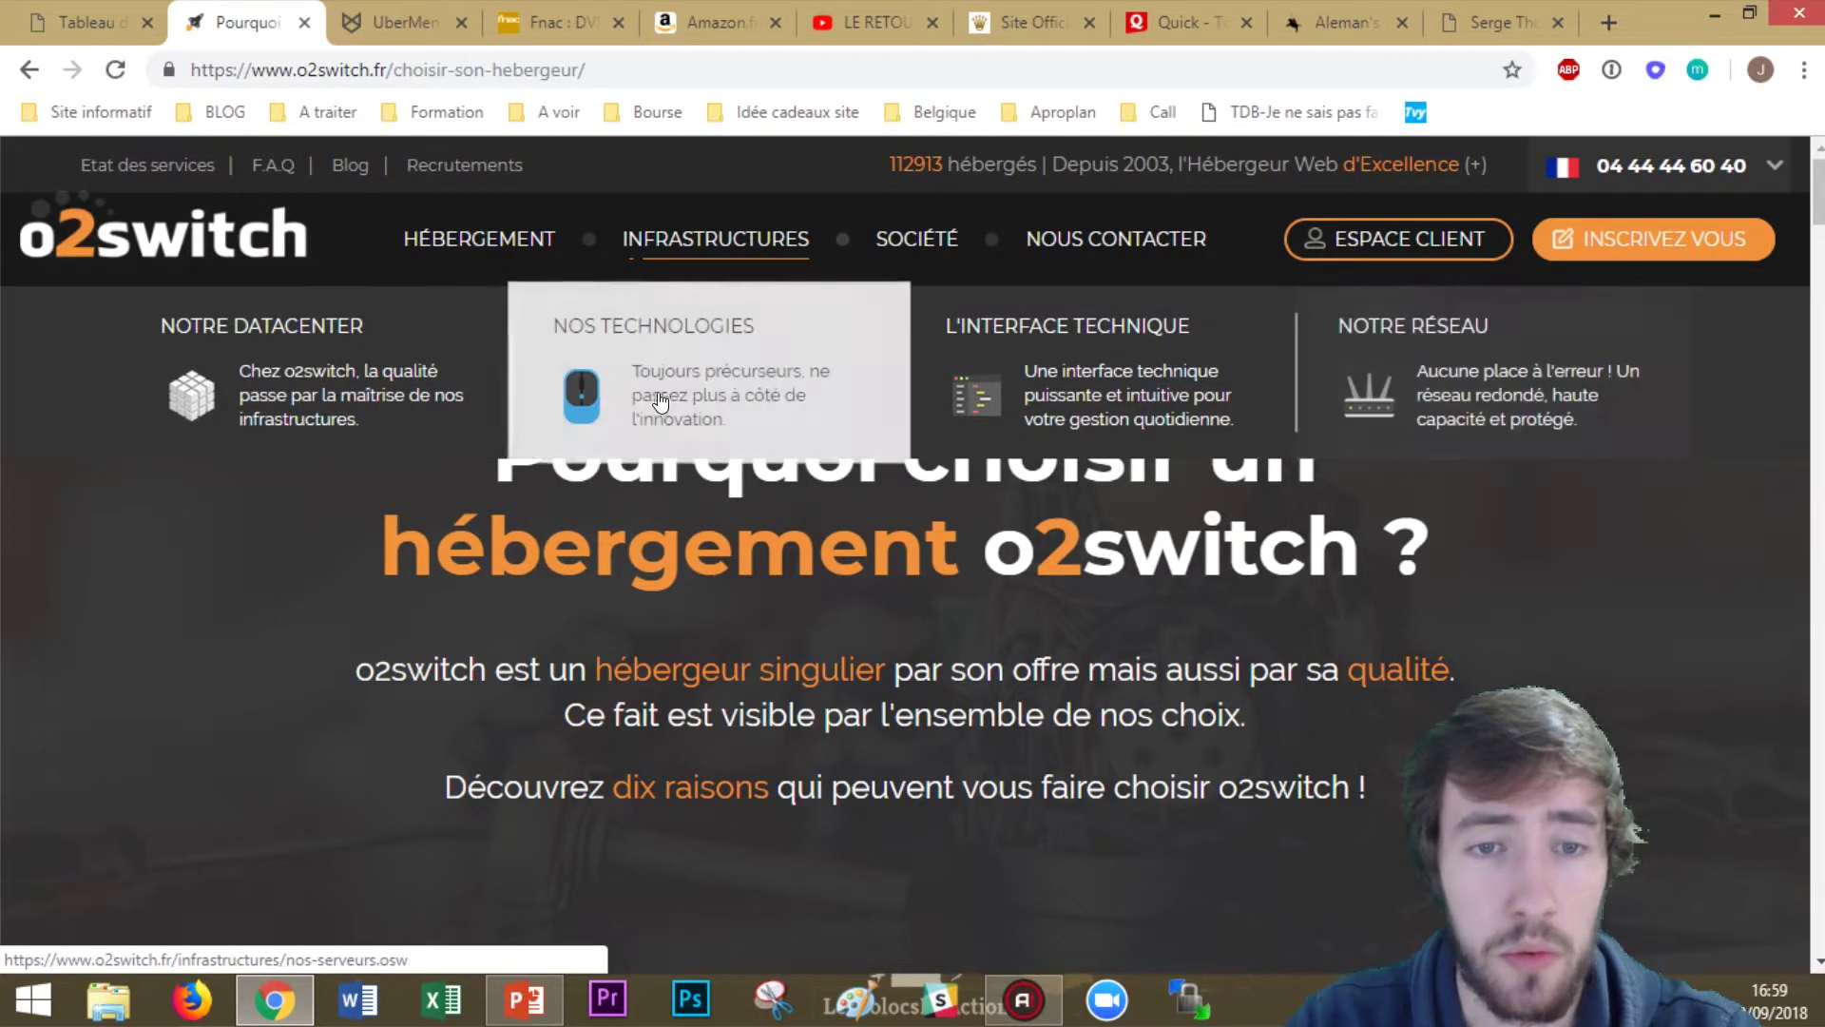
# Switch to the UberMenu demo site and examine the Movies, Books and Music sections under The Works
pyautogui.click(433, 19)
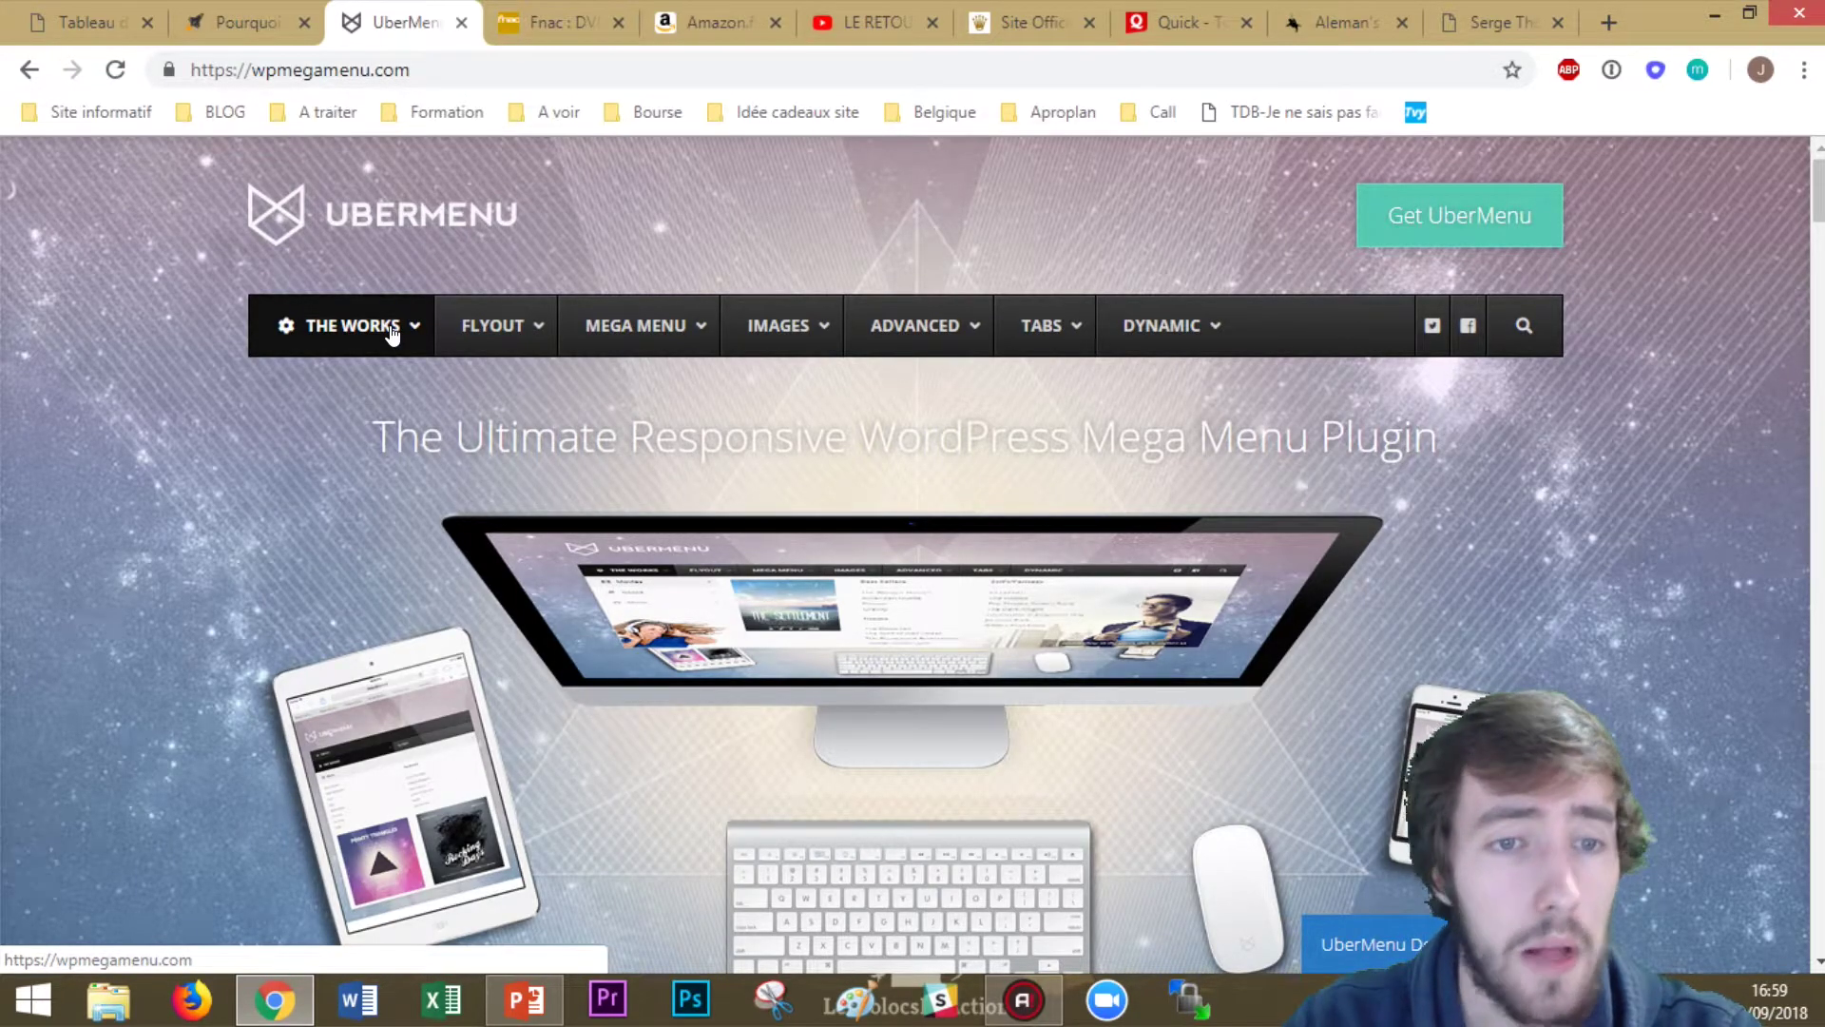
pyautogui.moveTo(391, 328)
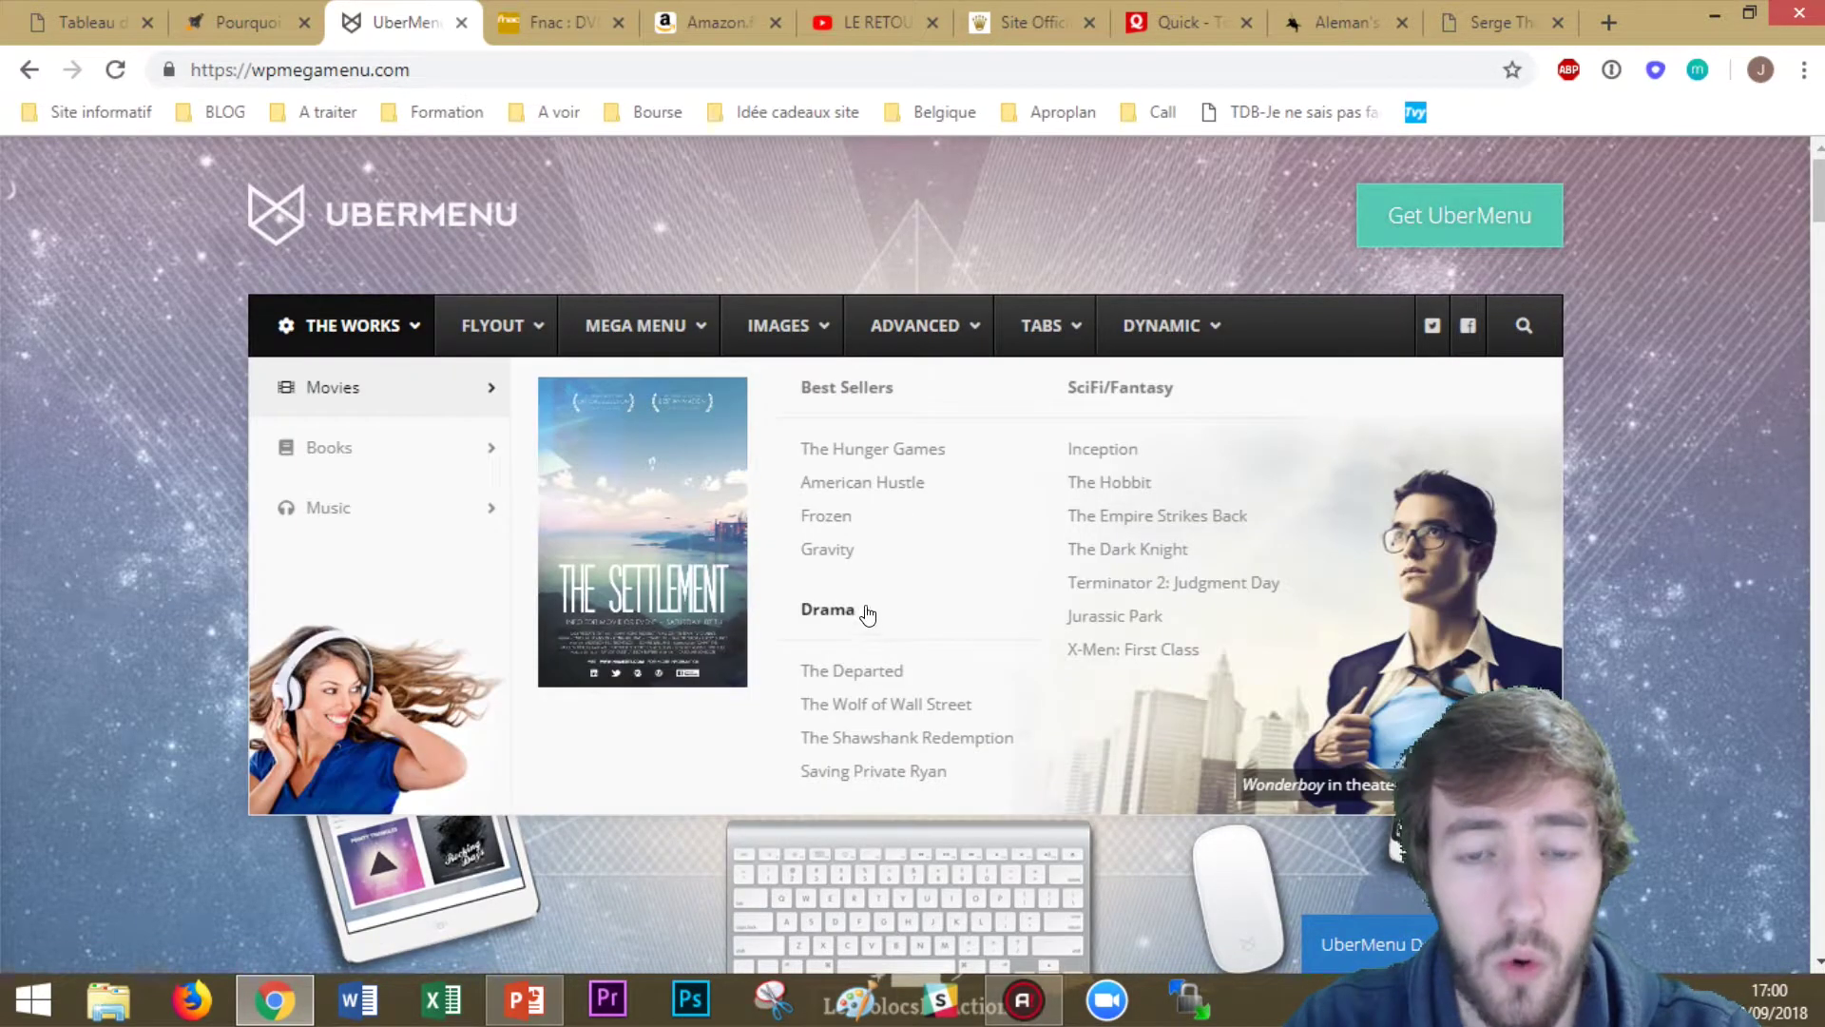
pyautogui.moveTo(371, 452)
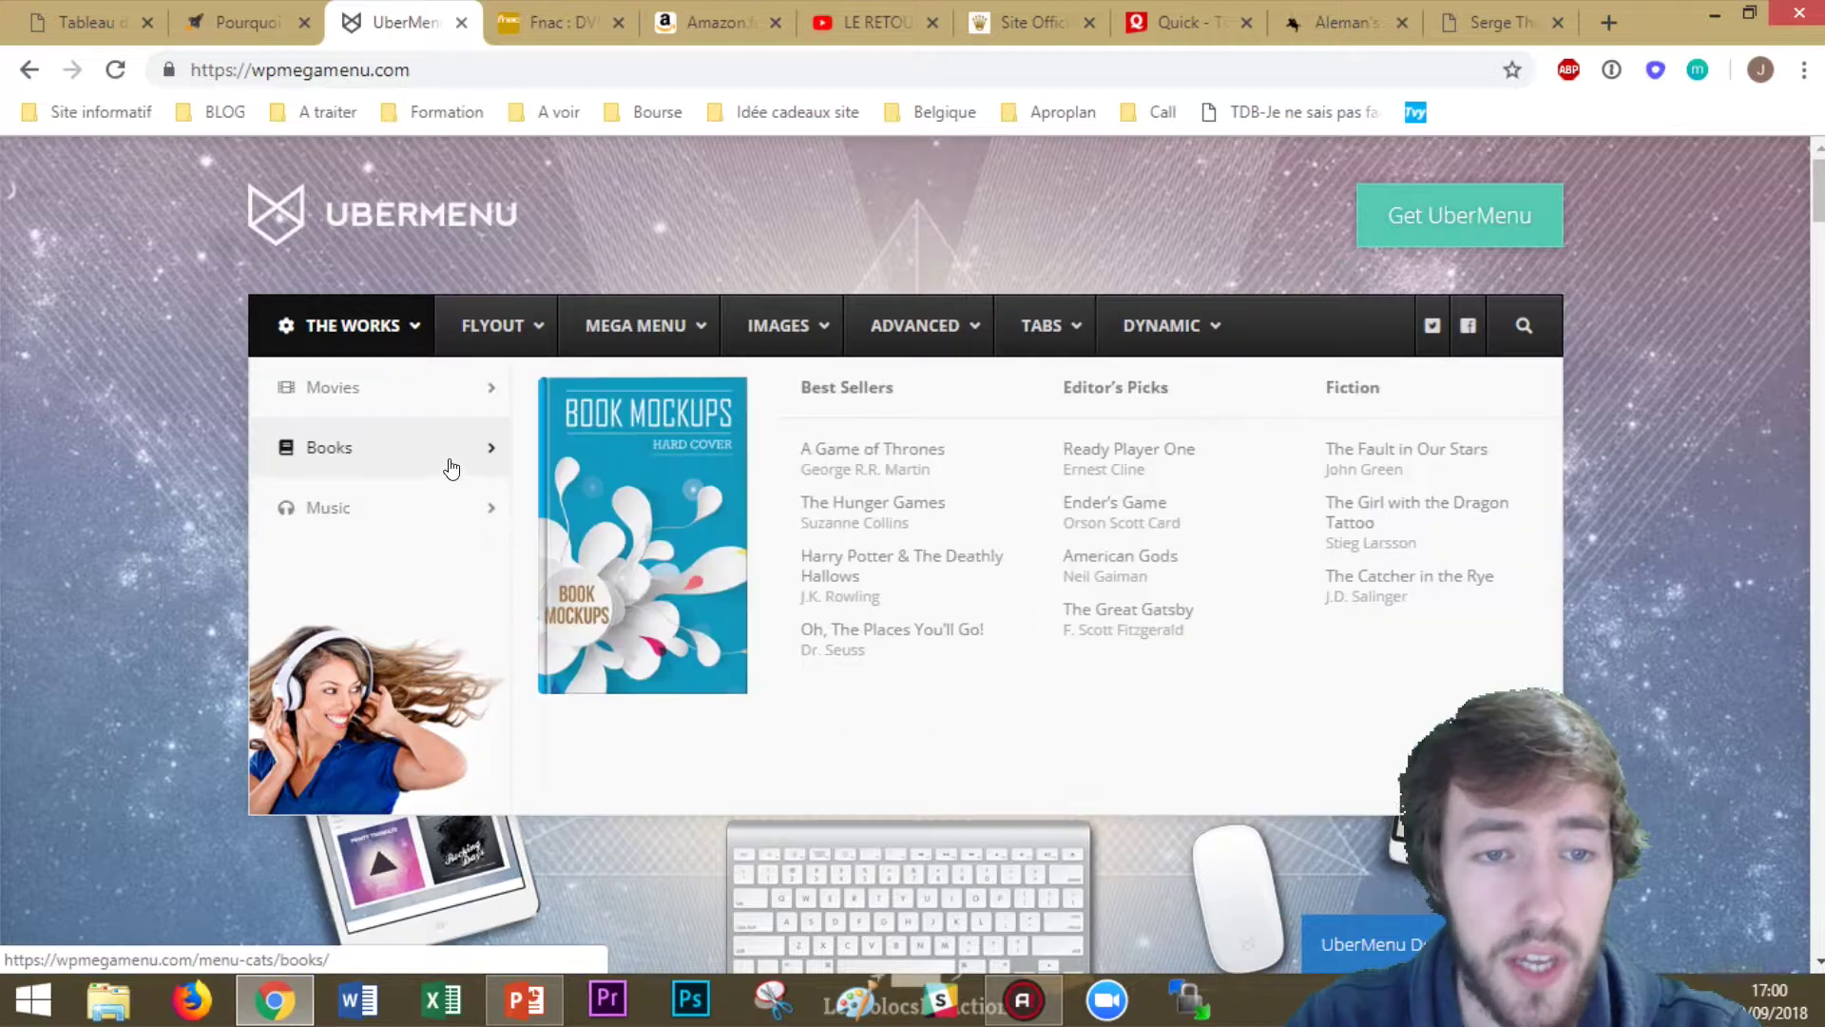
pyautogui.moveTo(450, 403)
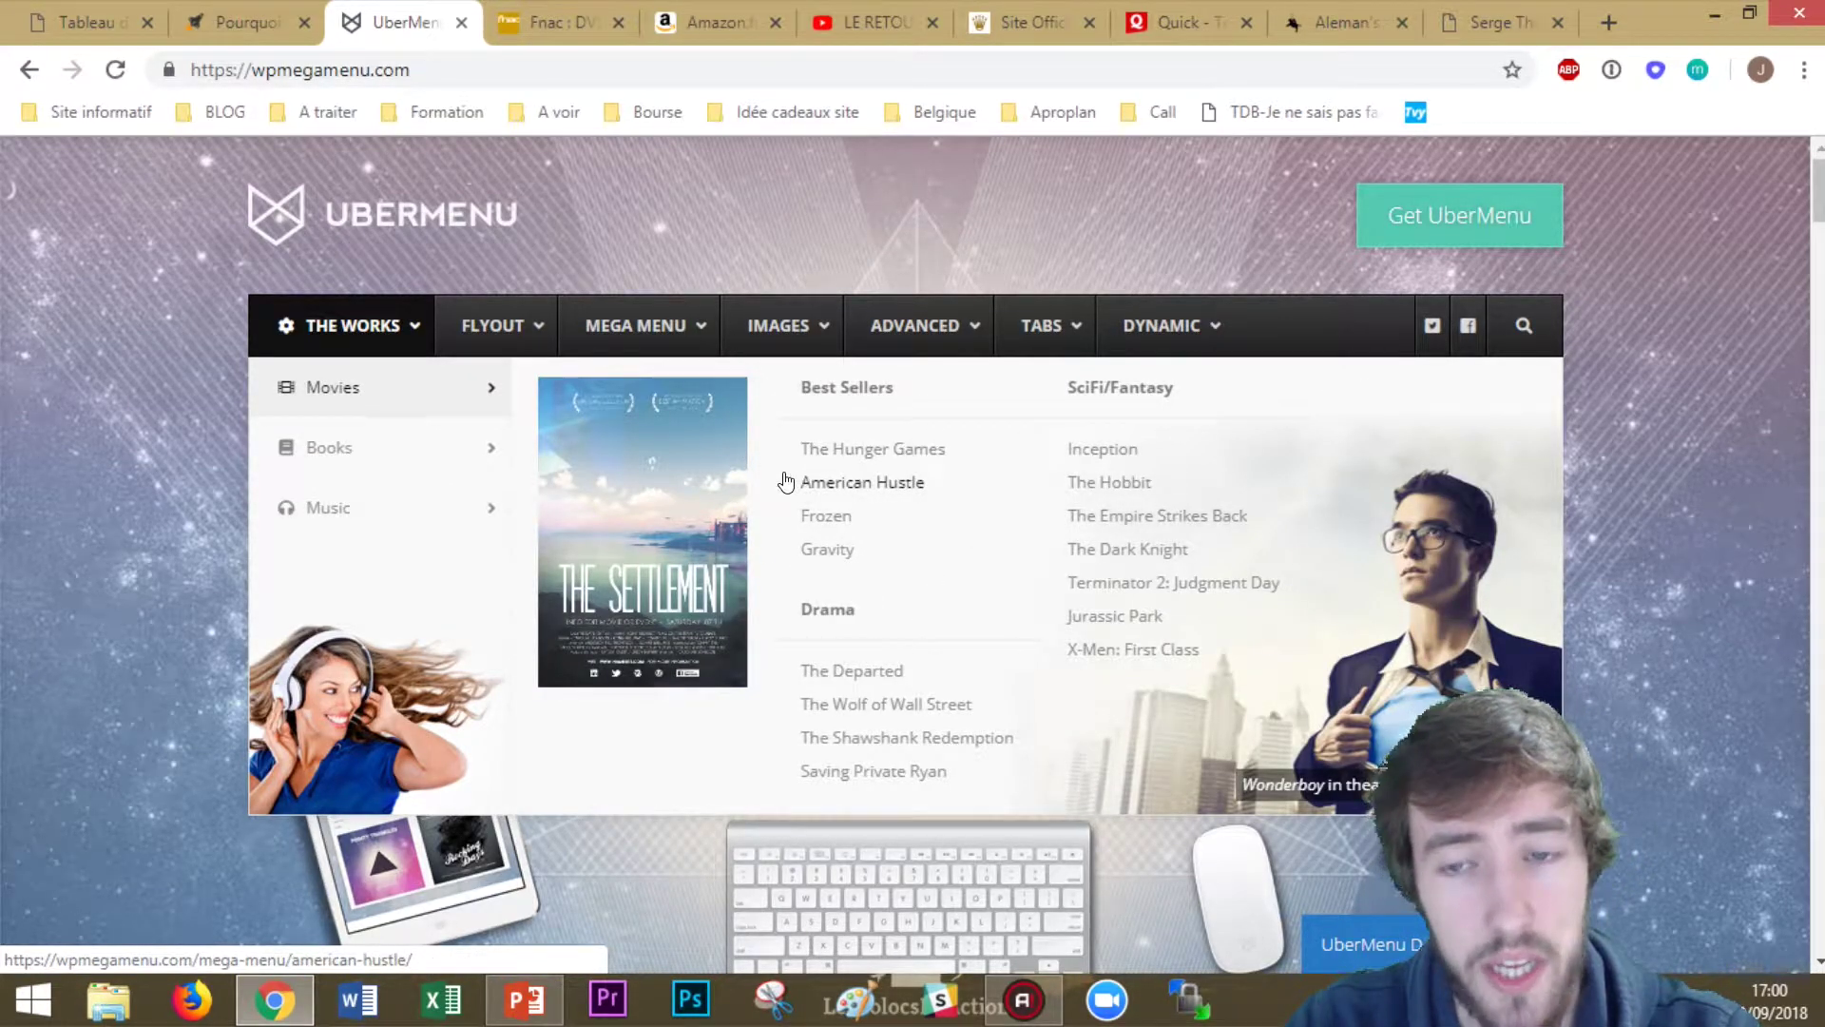
pyautogui.moveTo(318, 472)
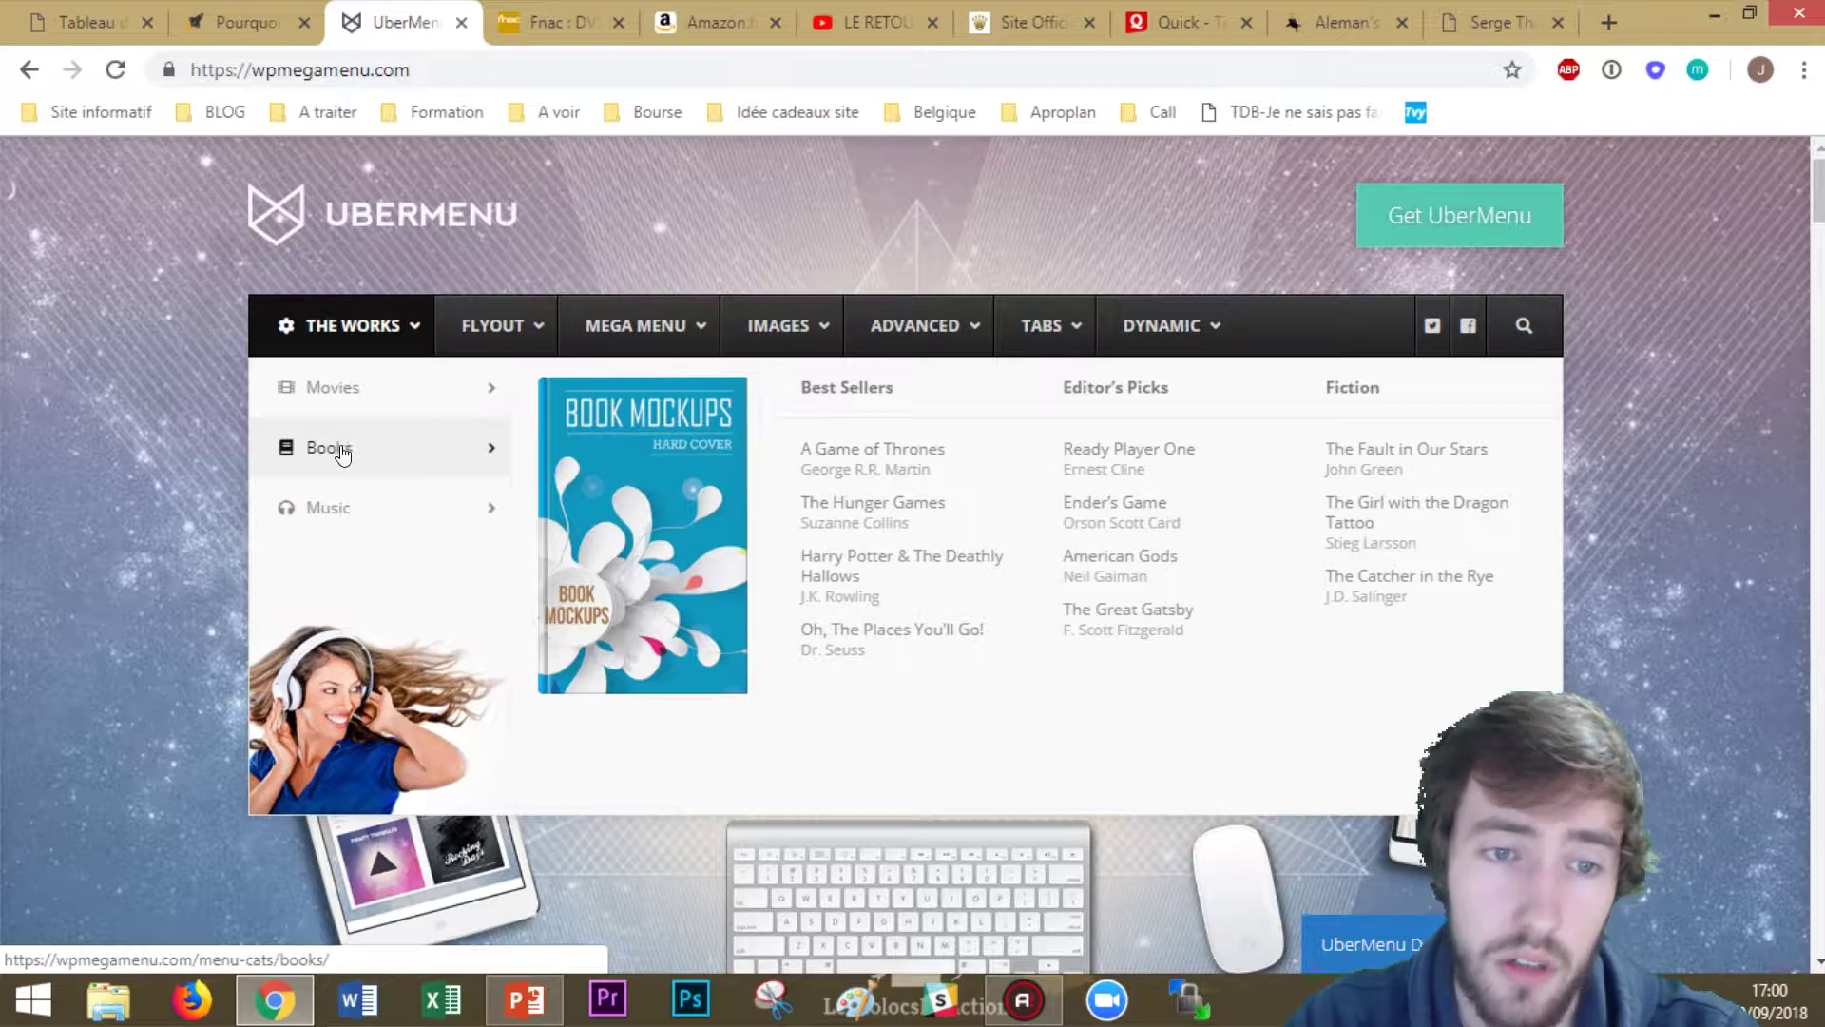
pyautogui.moveTo(355, 516)
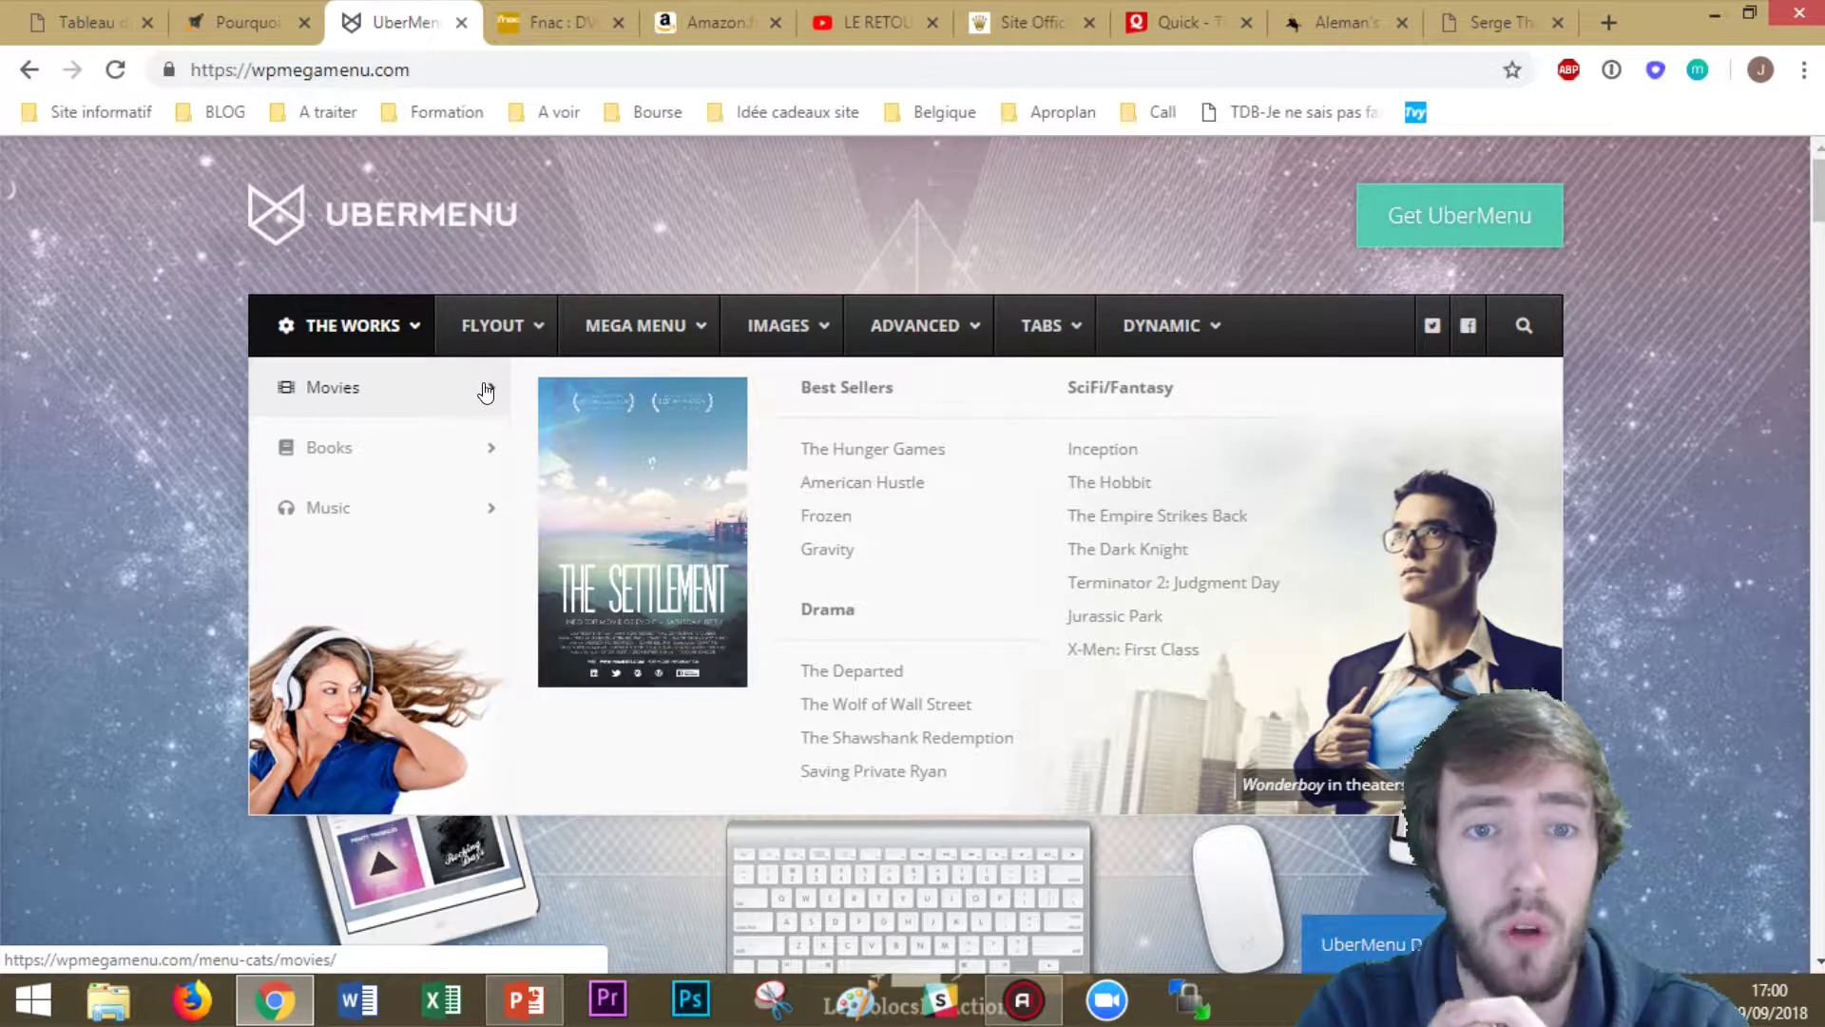
# Examine the nested Flyout submenu levels, expanding Flyout Right and its Birds entries
pyautogui.moveTo(522, 362)
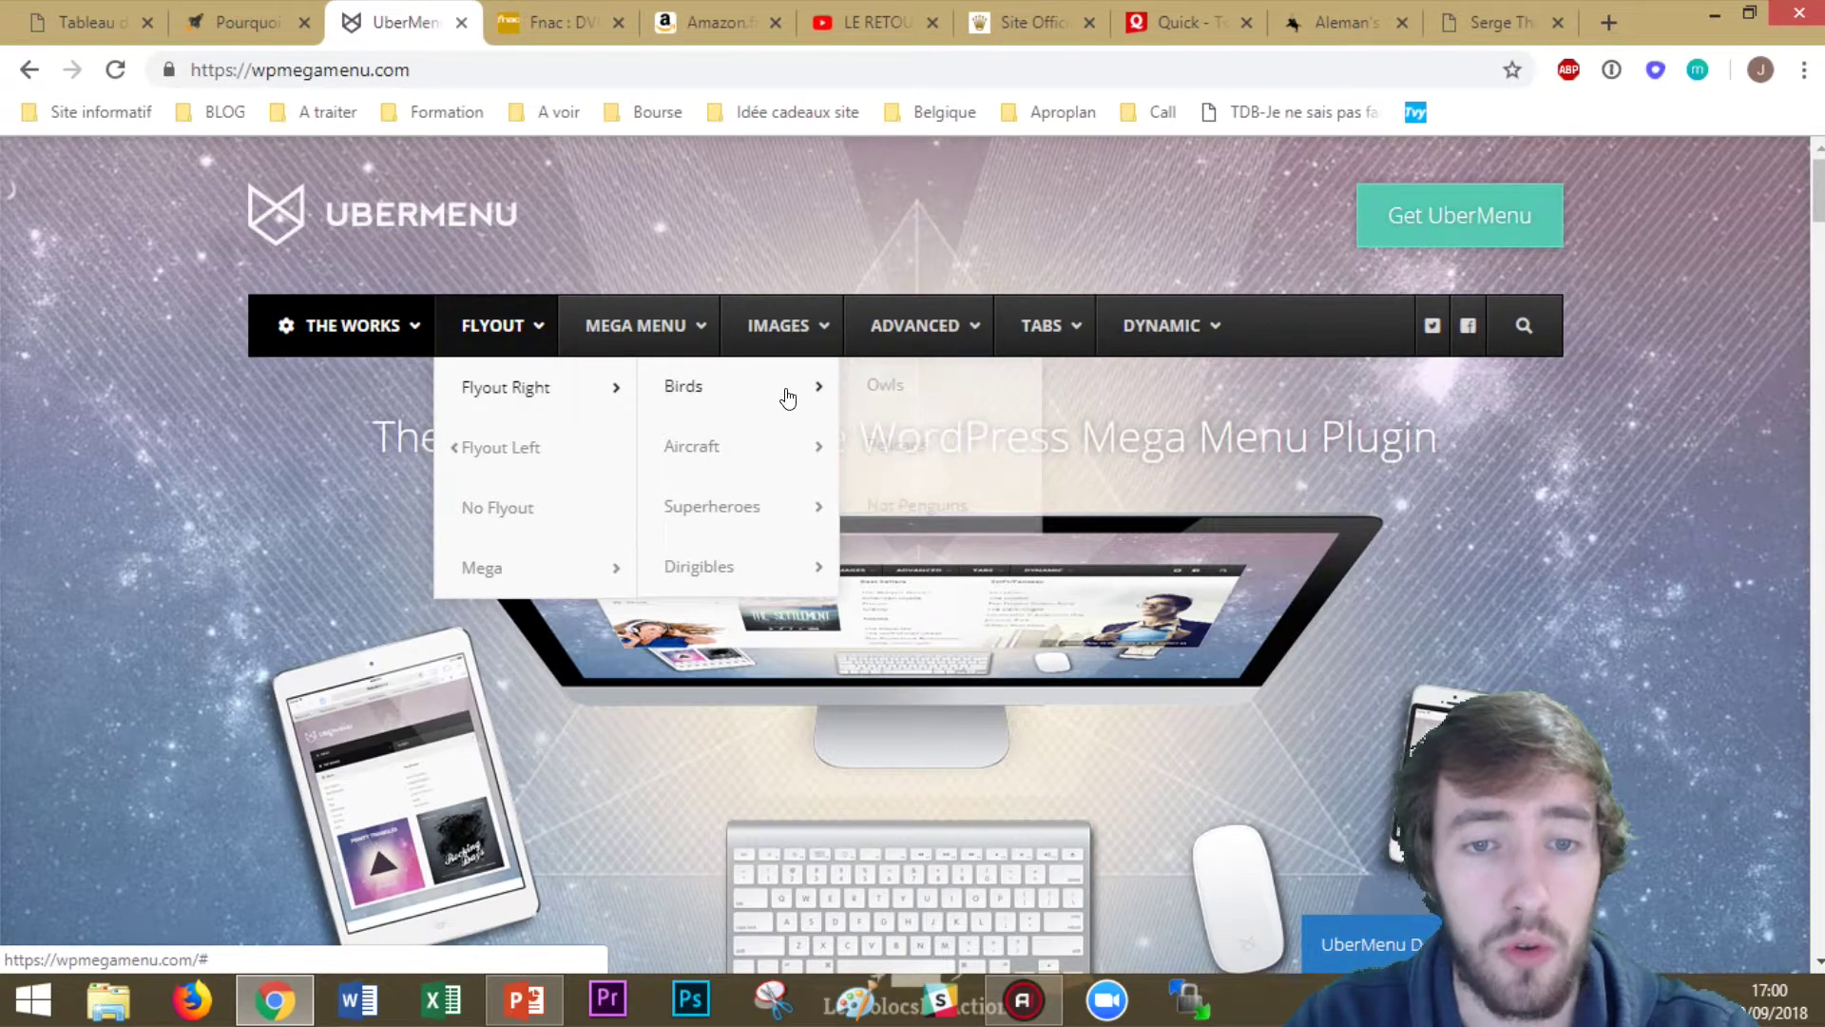
pyautogui.moveTo(823, 397)
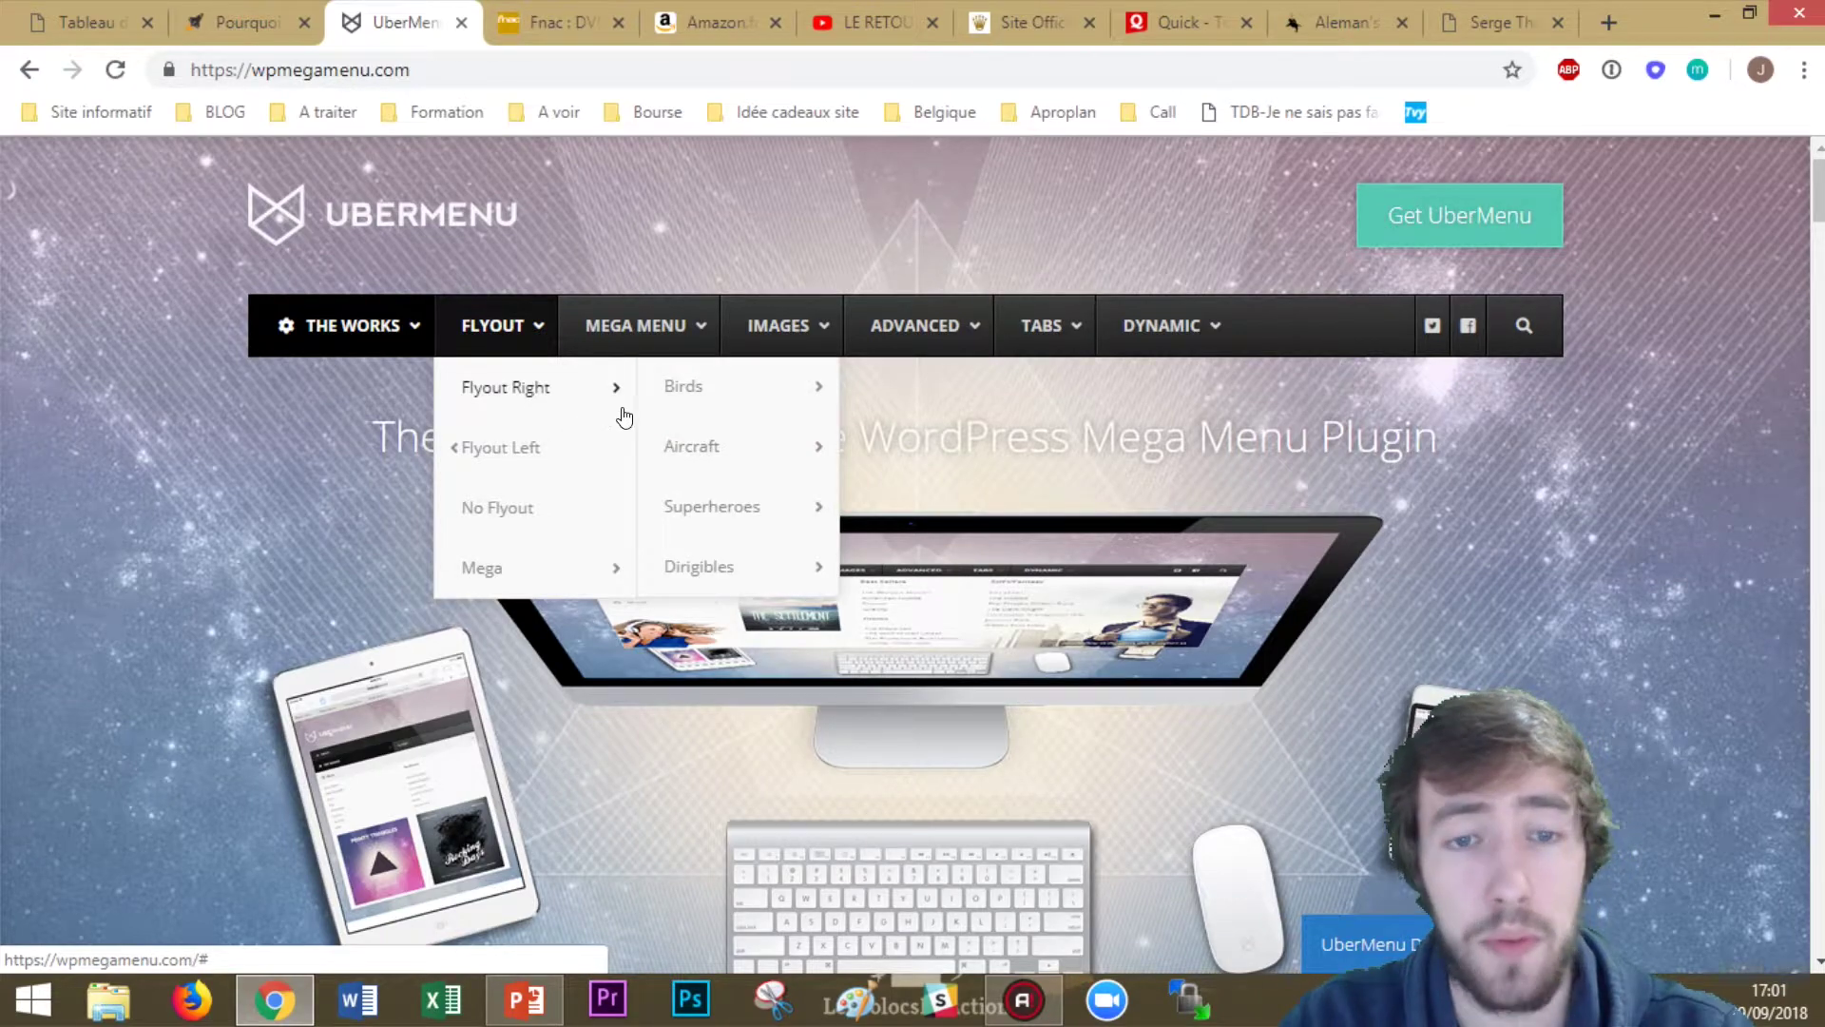
pyautogui.moveTo(727, 392)
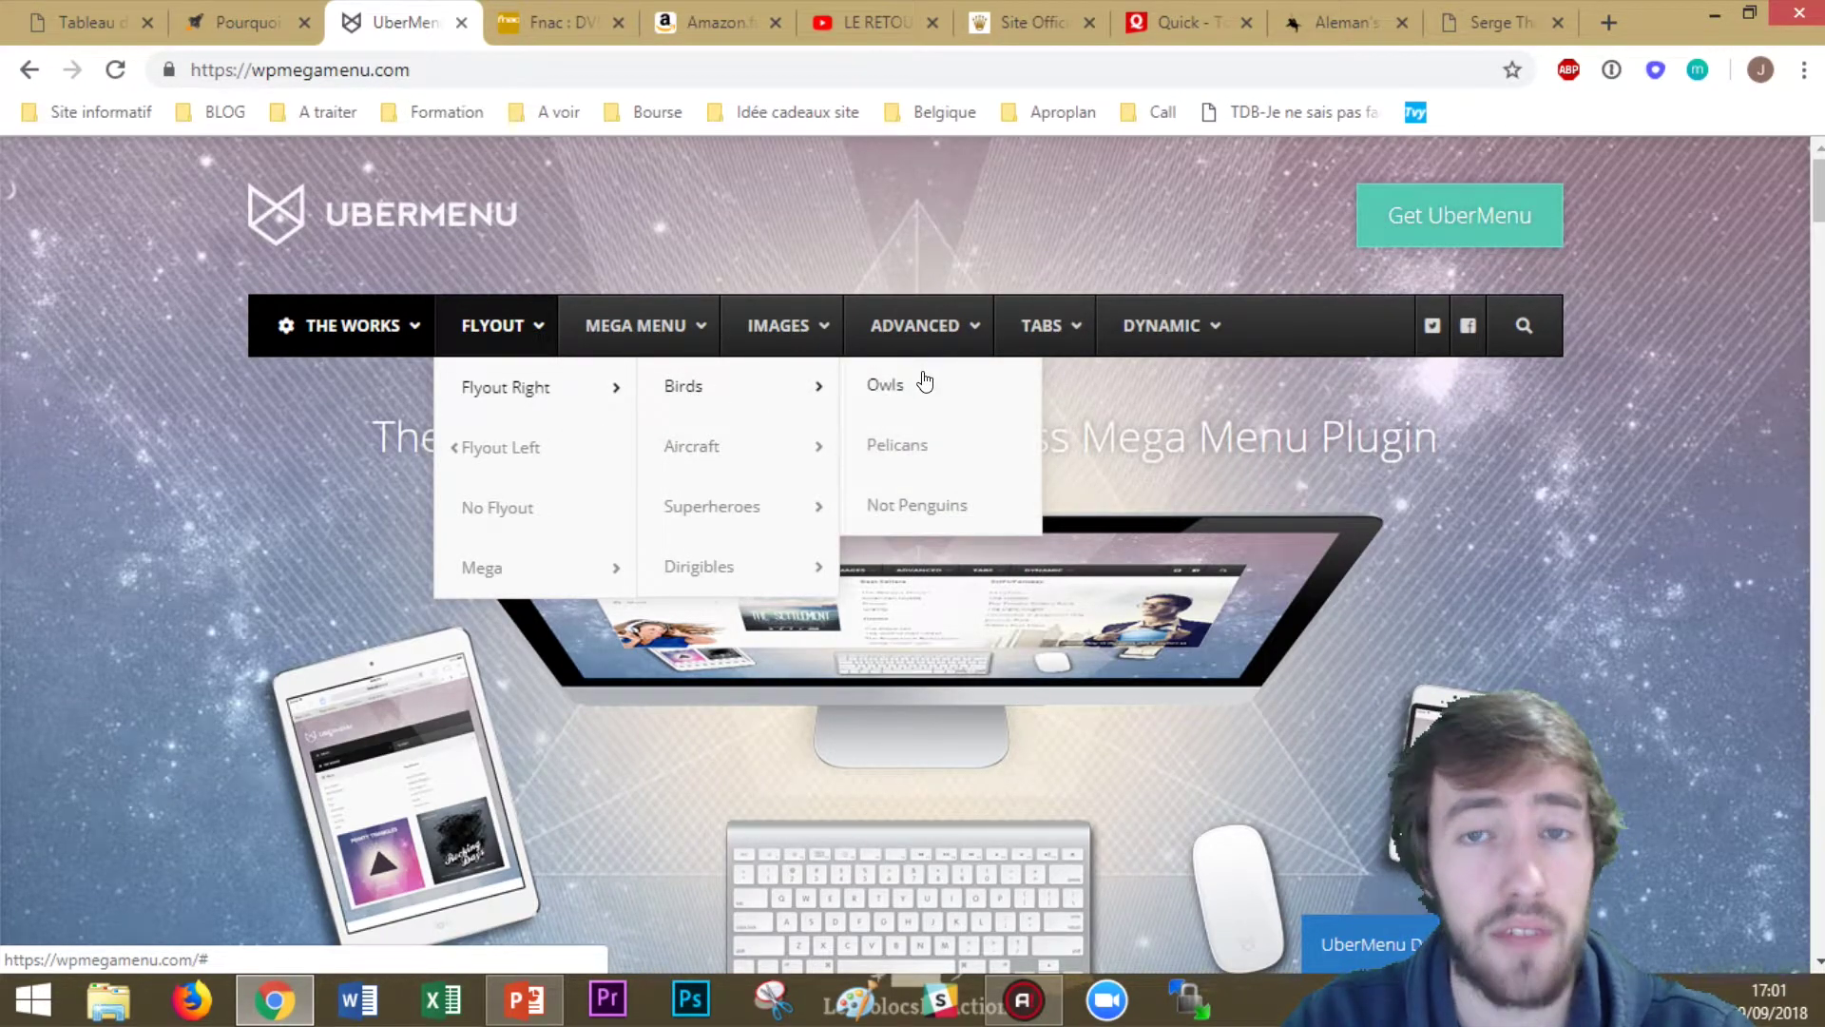
pyautogui.moveTo(916, 325)
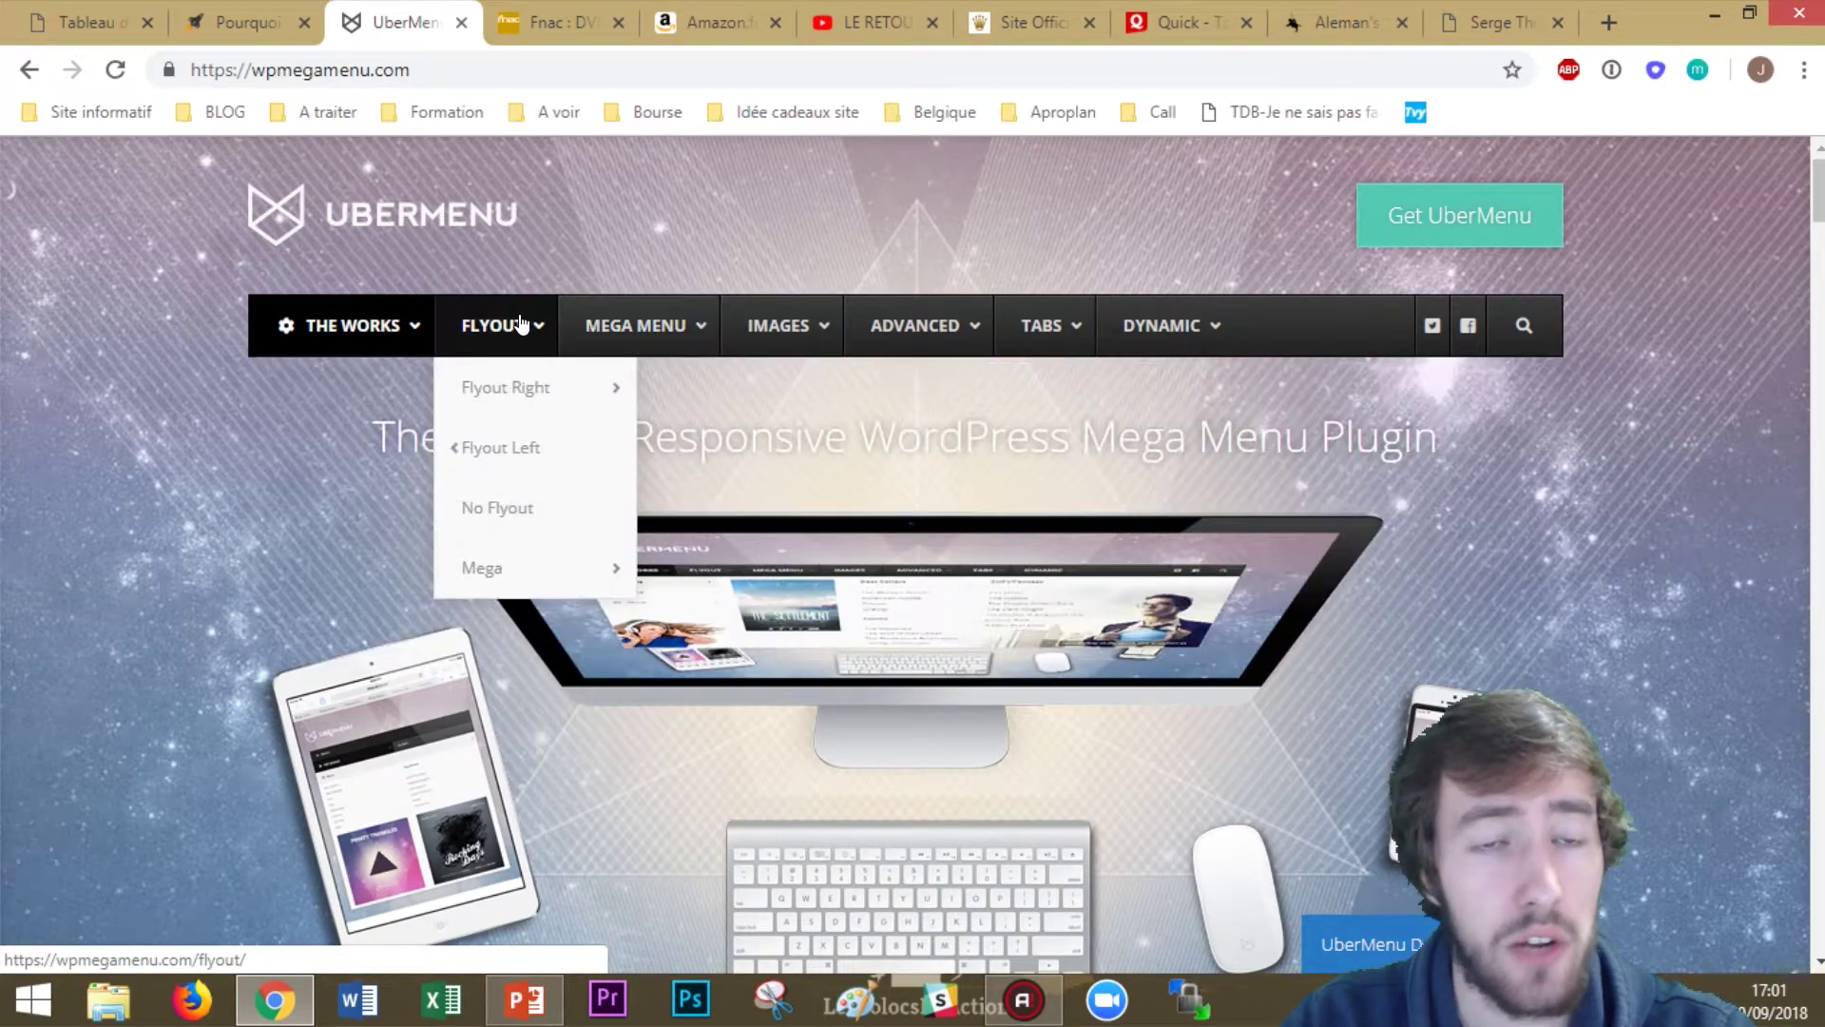
# Examine the multi-column Mega Menu example and the picture-based Images submenu
pyautogui.moveTo(701, 339)
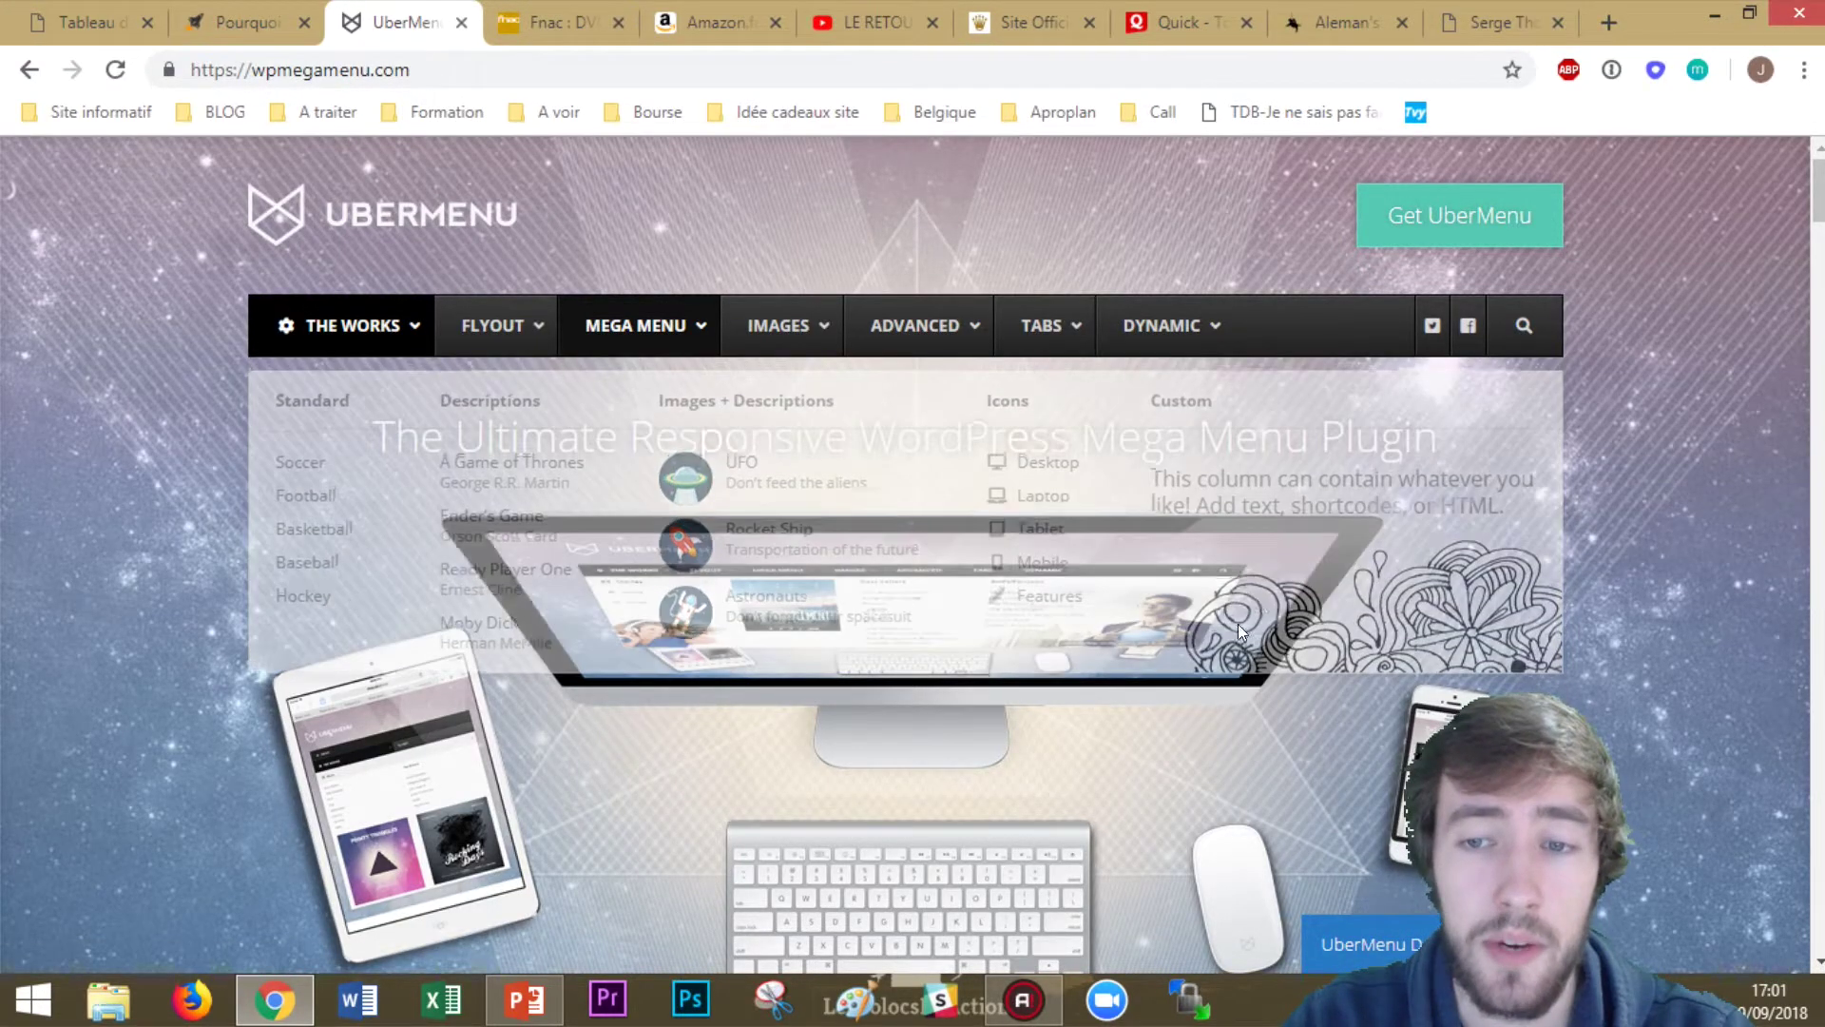
pyautogui.moveTo(777, 325)
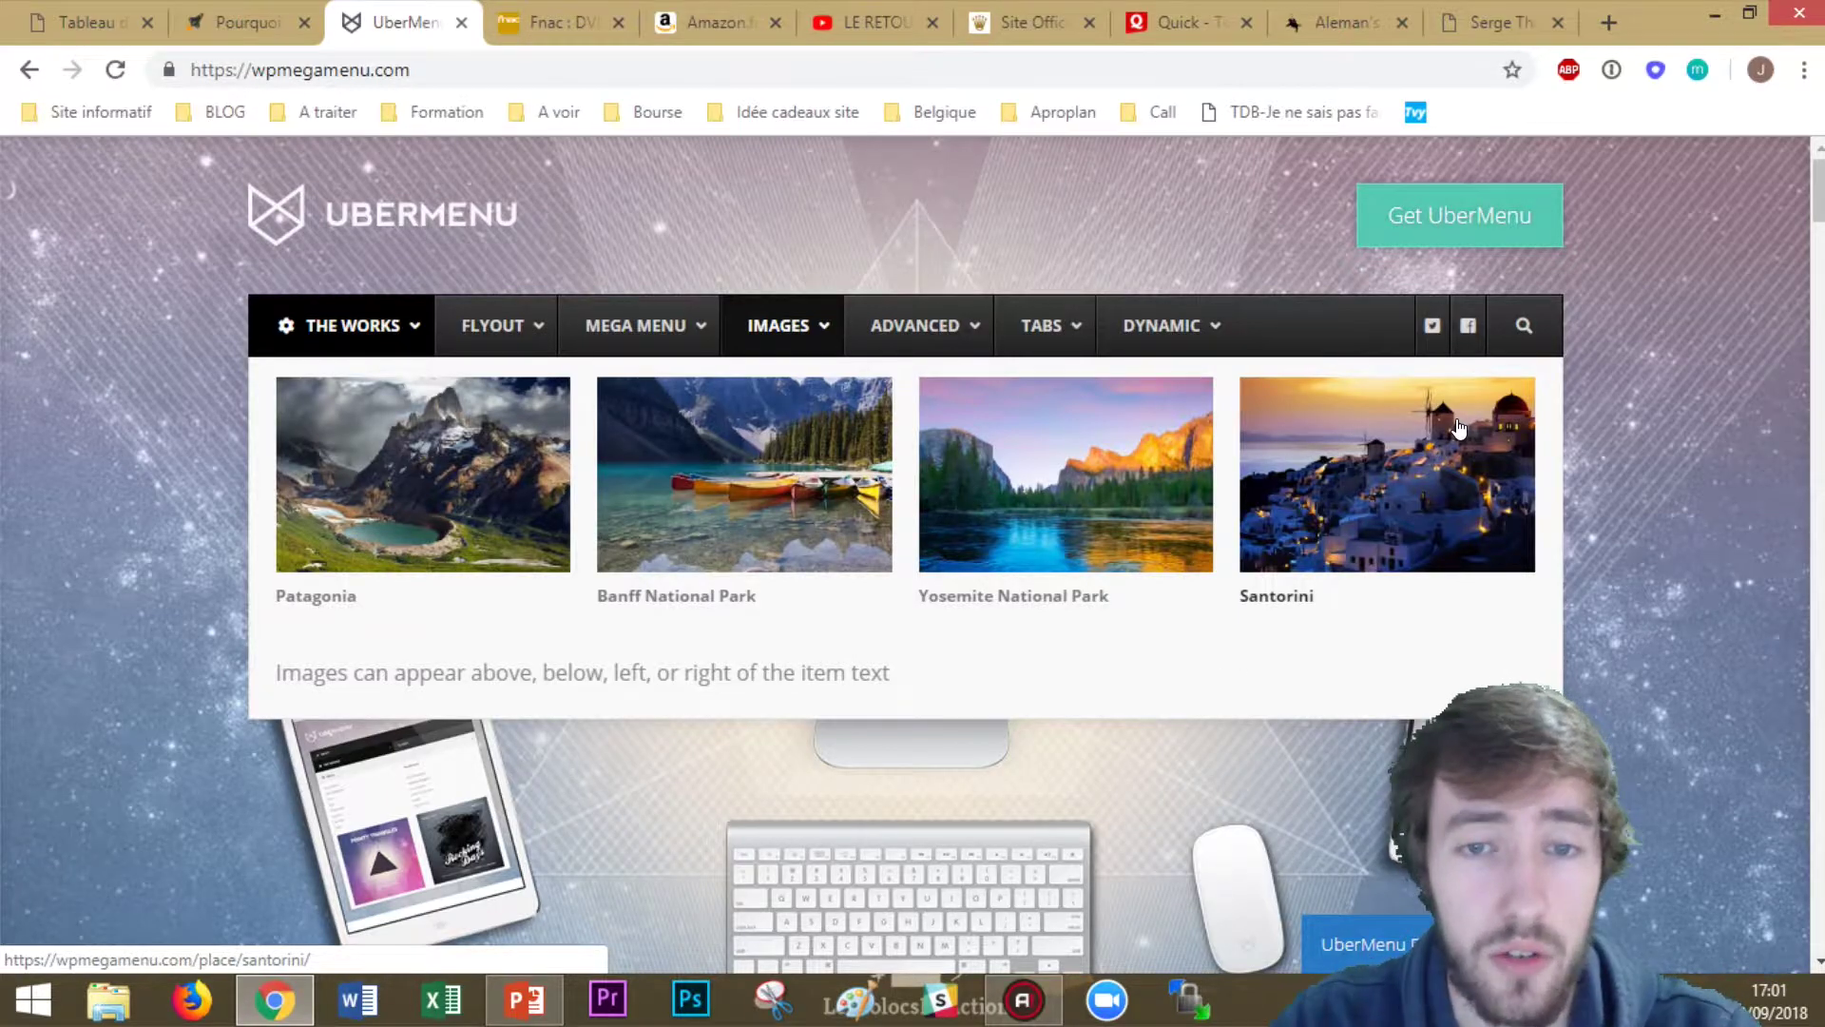
pyautogui.scroll(-3, 584, 658)
pyautogui.scroll(3, 584, 659)
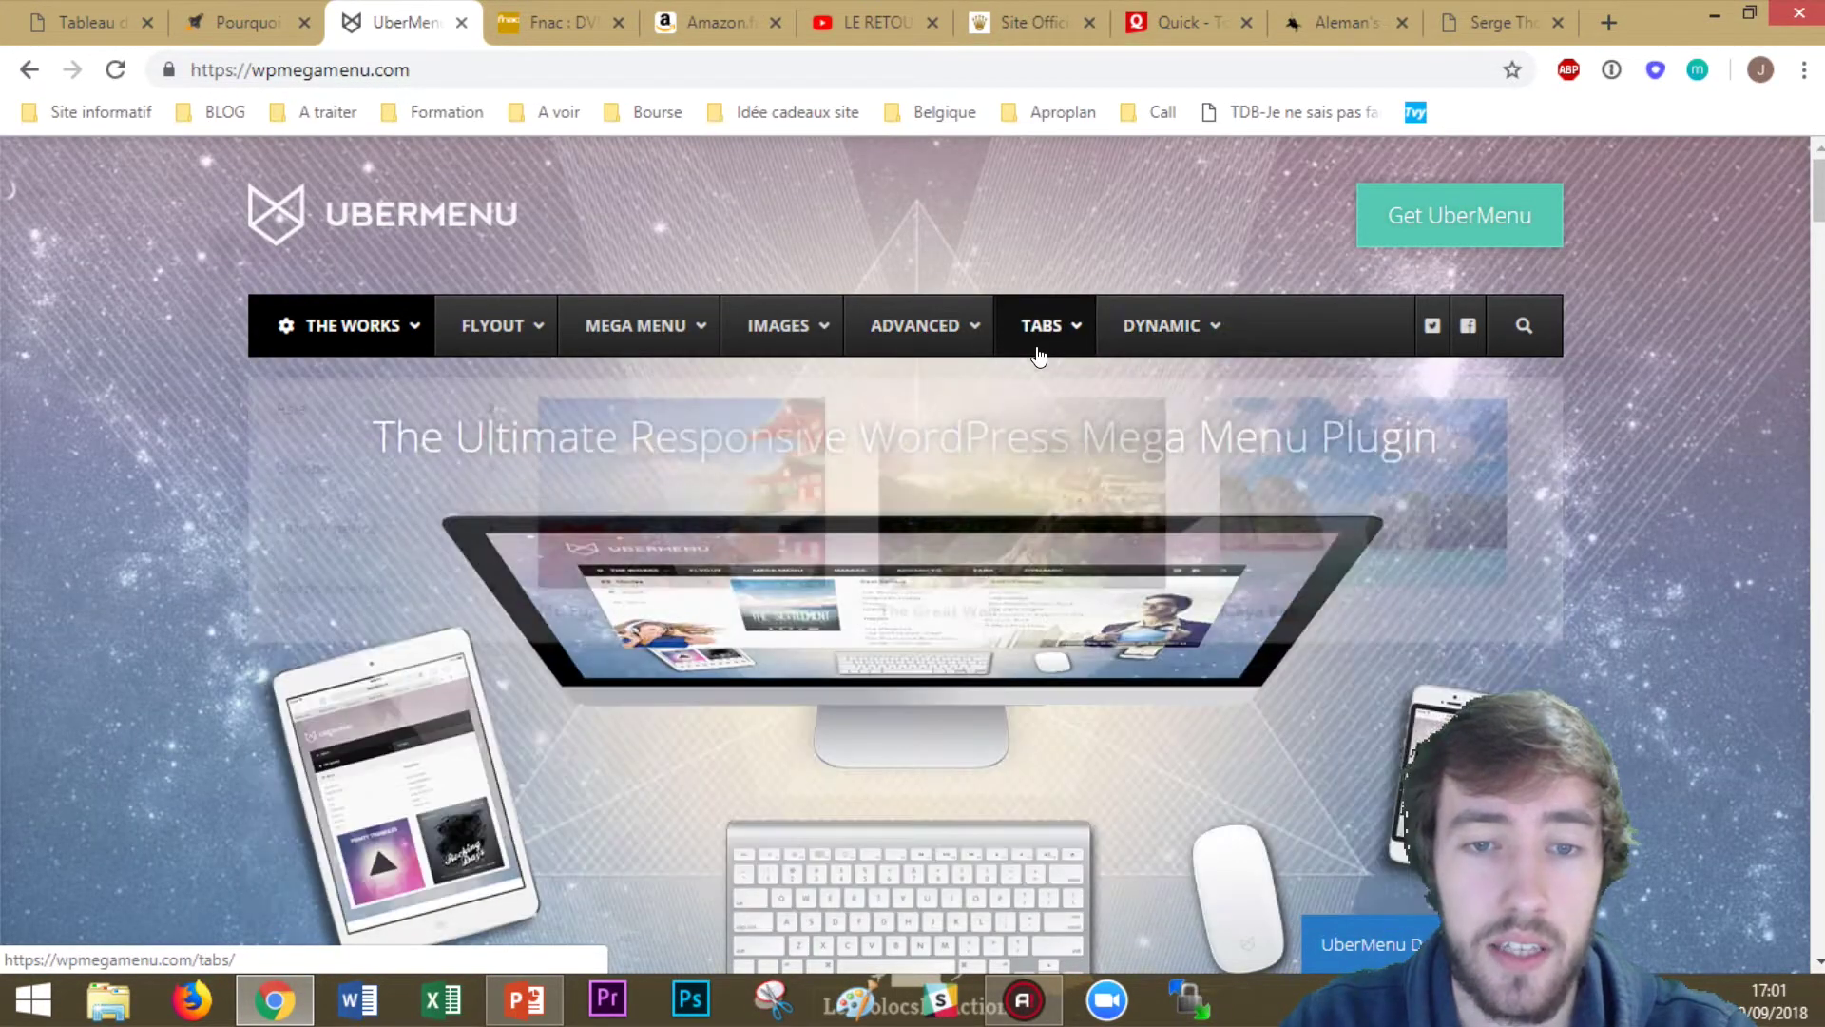
# Examine the Tabs submenu for Asia, Europe, Latin America and North America
pyautogui.moveTo(1042, 327)
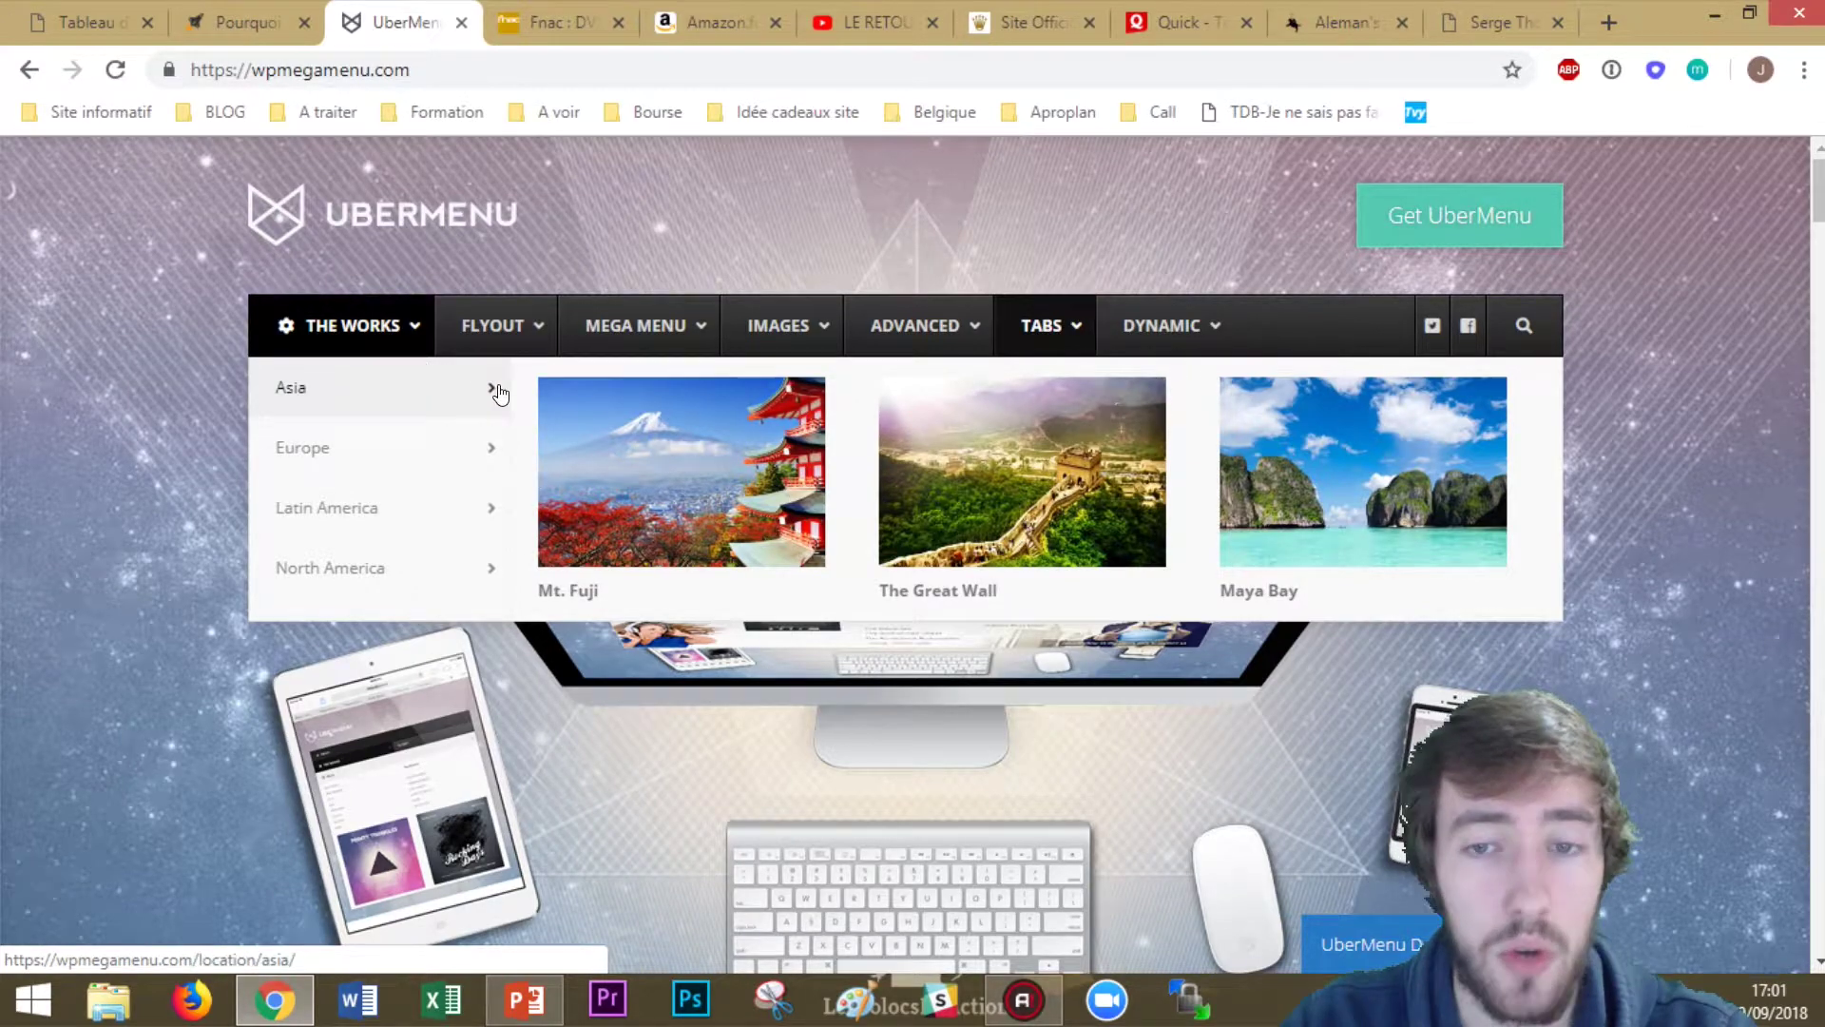
pyautogui.moveTo(425, 447)
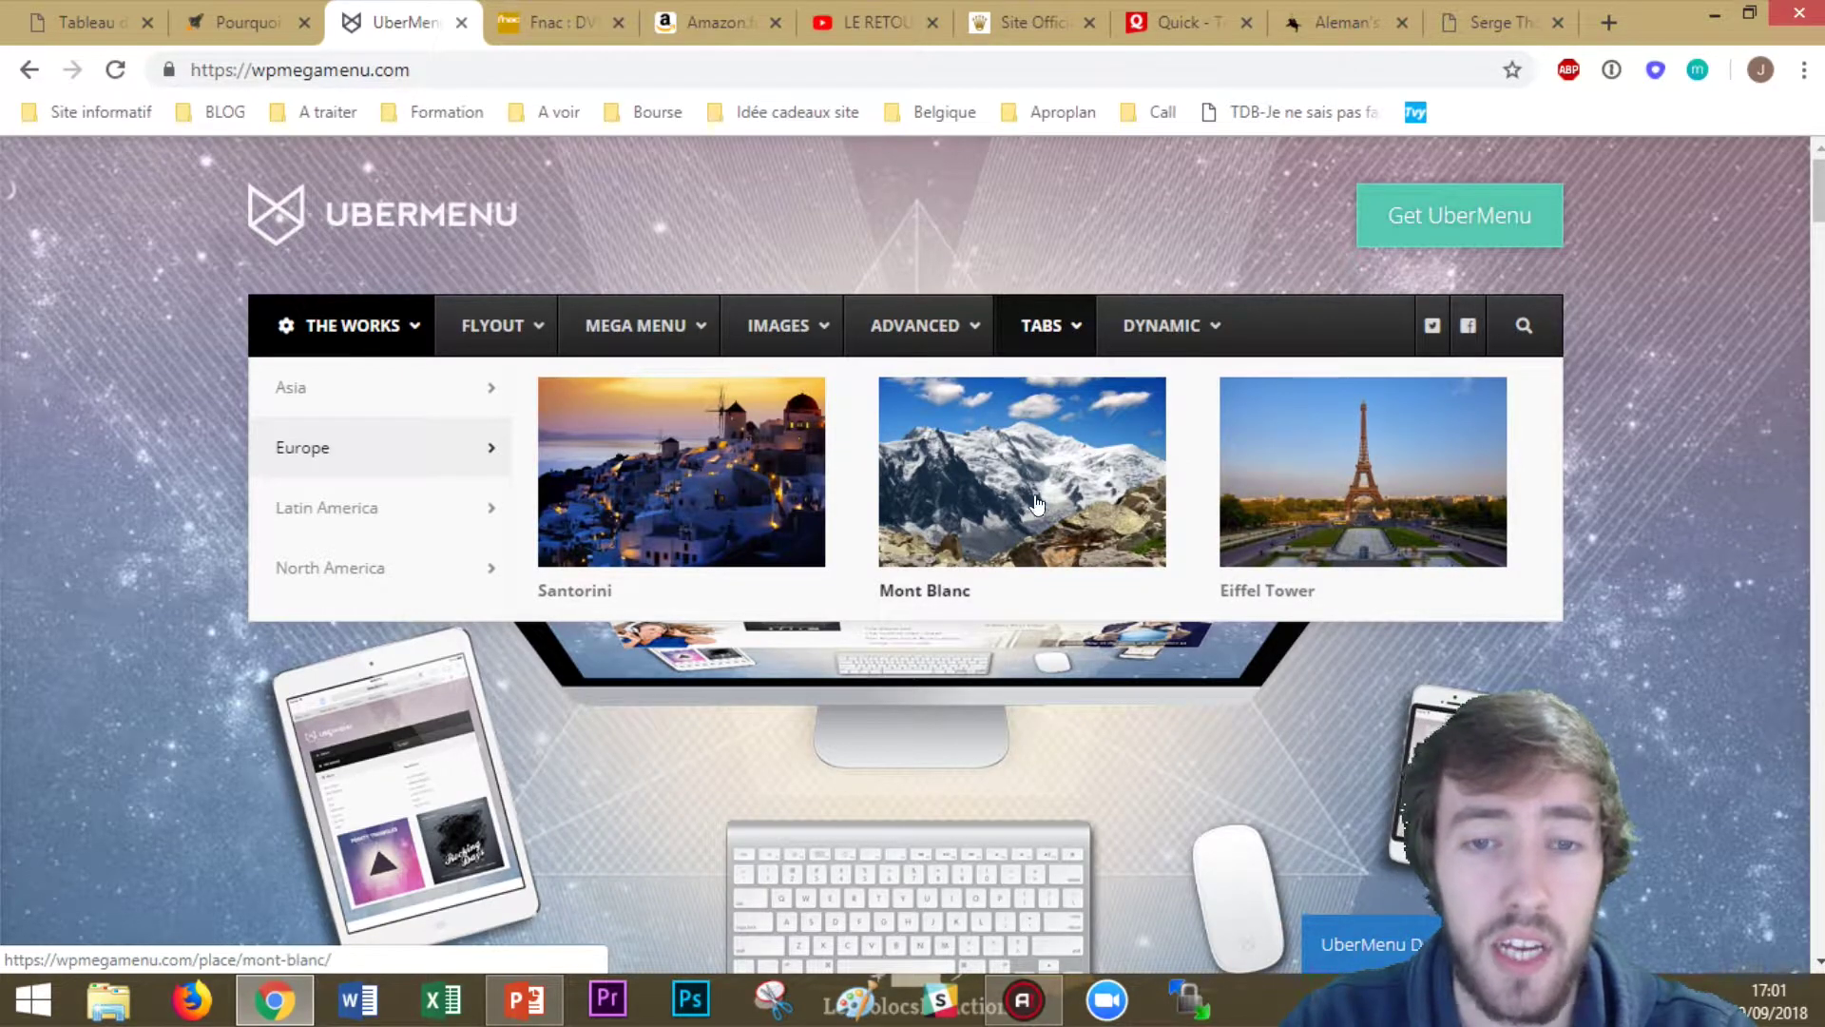
pyautogui.moveTo(288, 508)
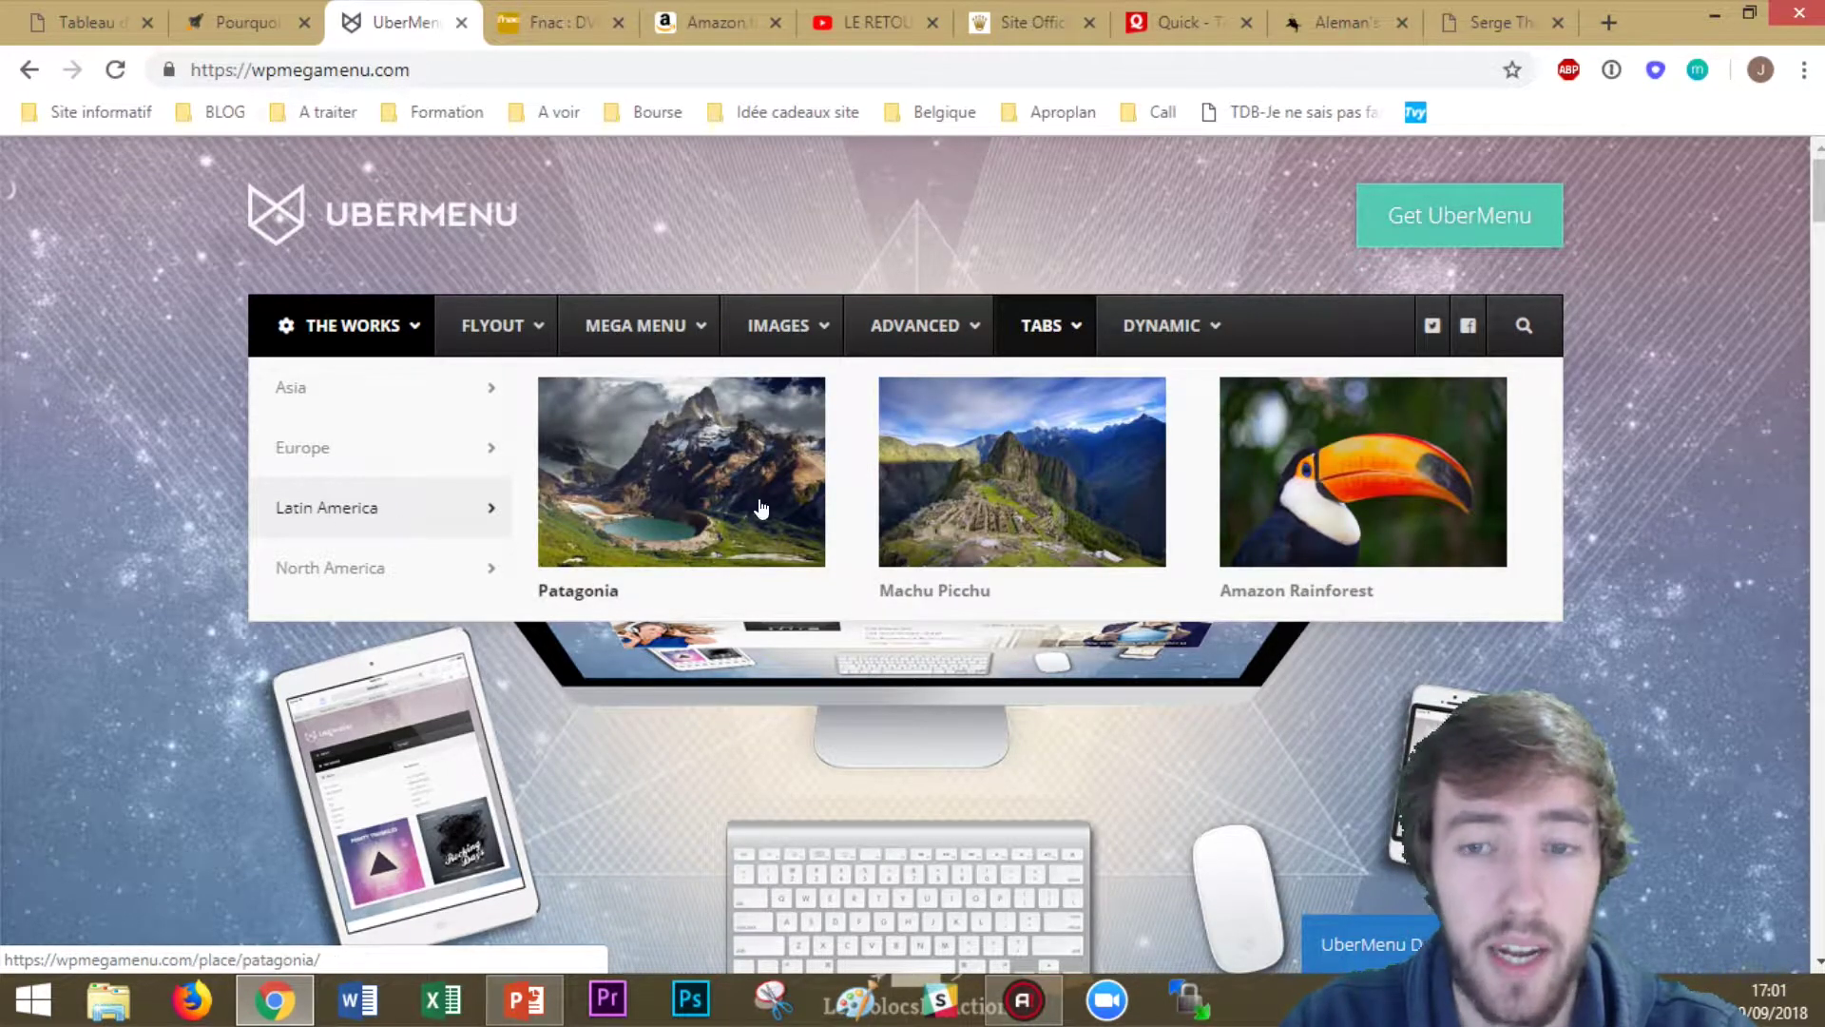
pyautogui.moveTo(418, 546)
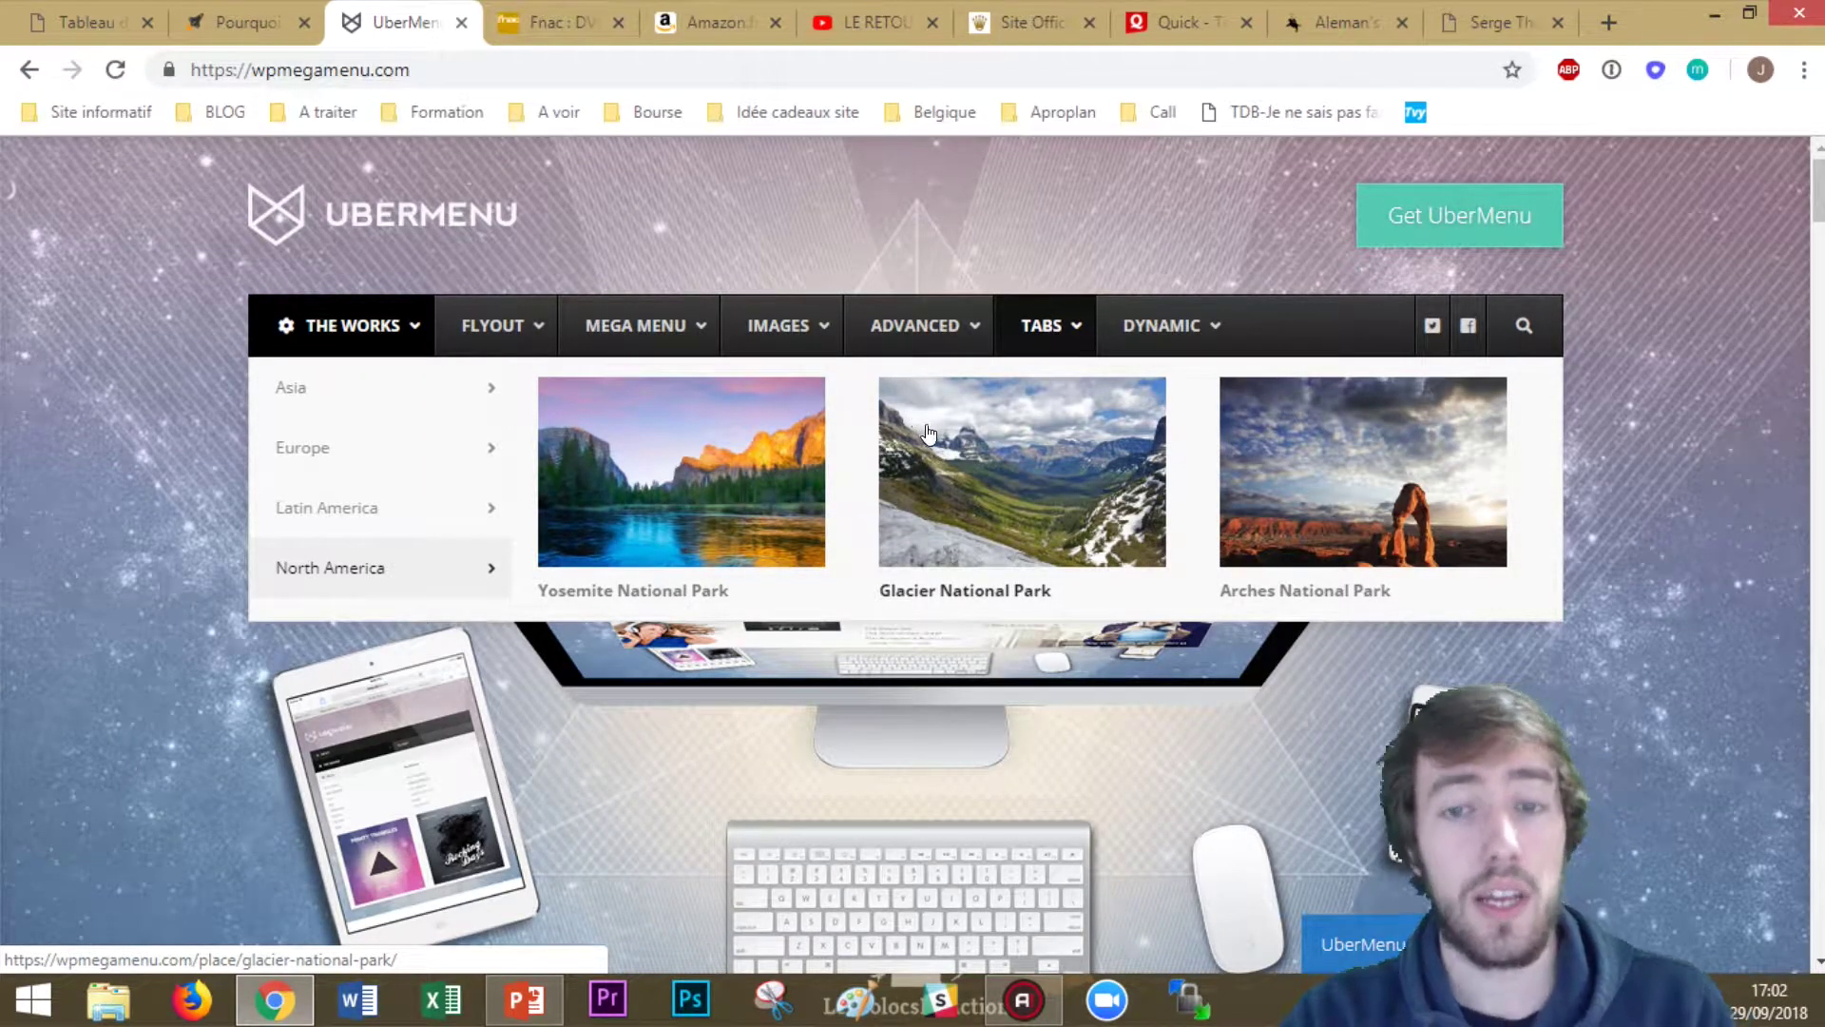
# Examine the Dynamic submenu, browsing Thailand under Asia and the Greece, Italy and Spain entries under Europe
pyautogui.moveTo(929, 353)
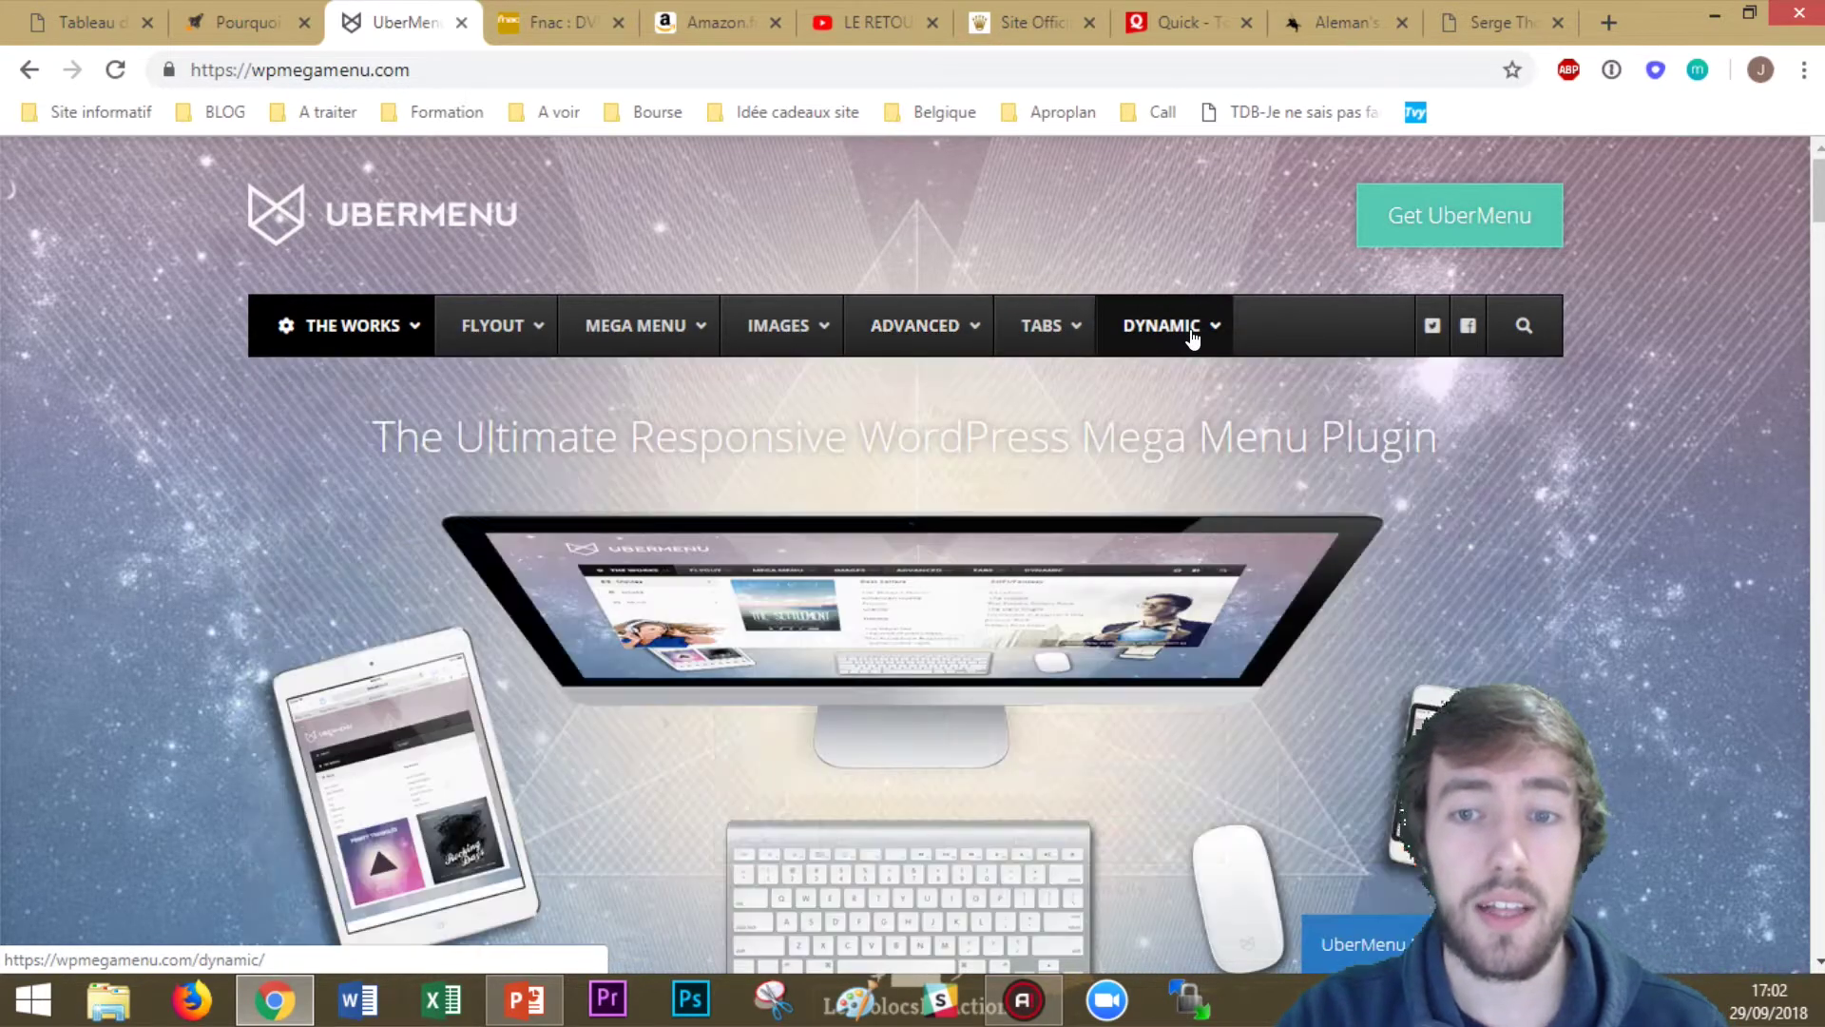
pyautogui.moveTo(1192, 338)
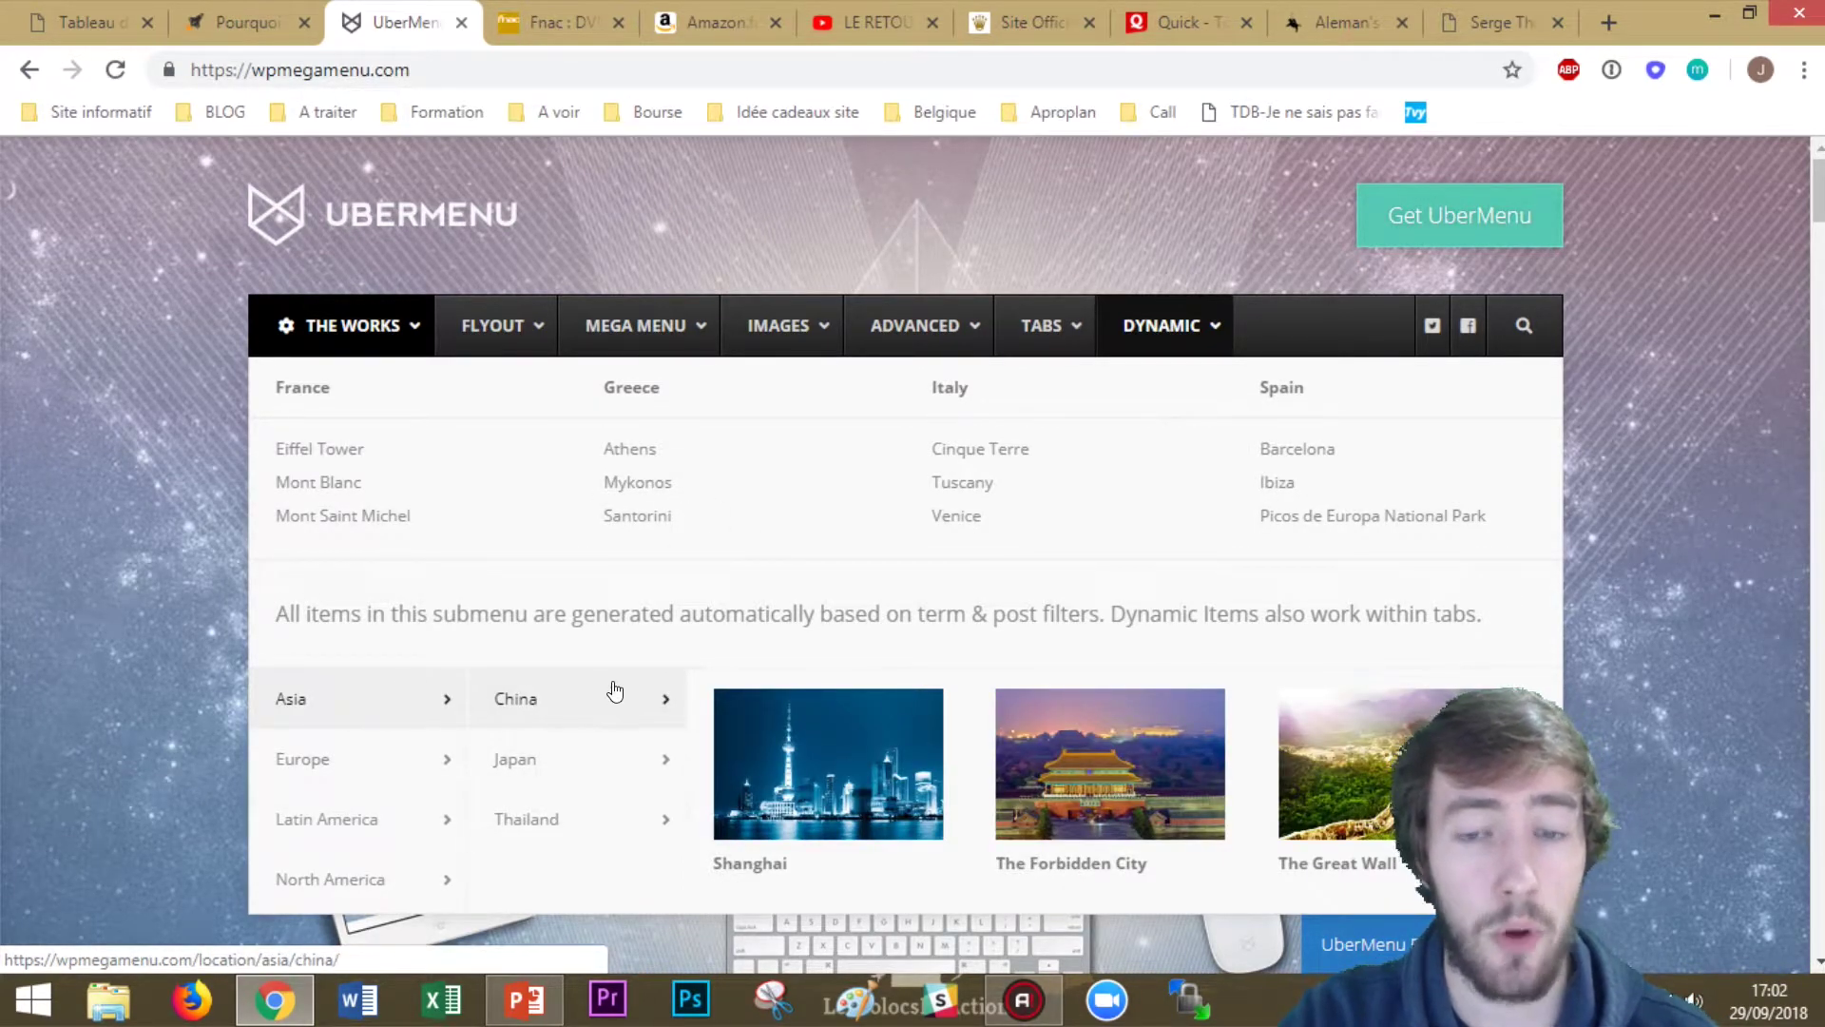
pyautogui.moveTo(661, 834)
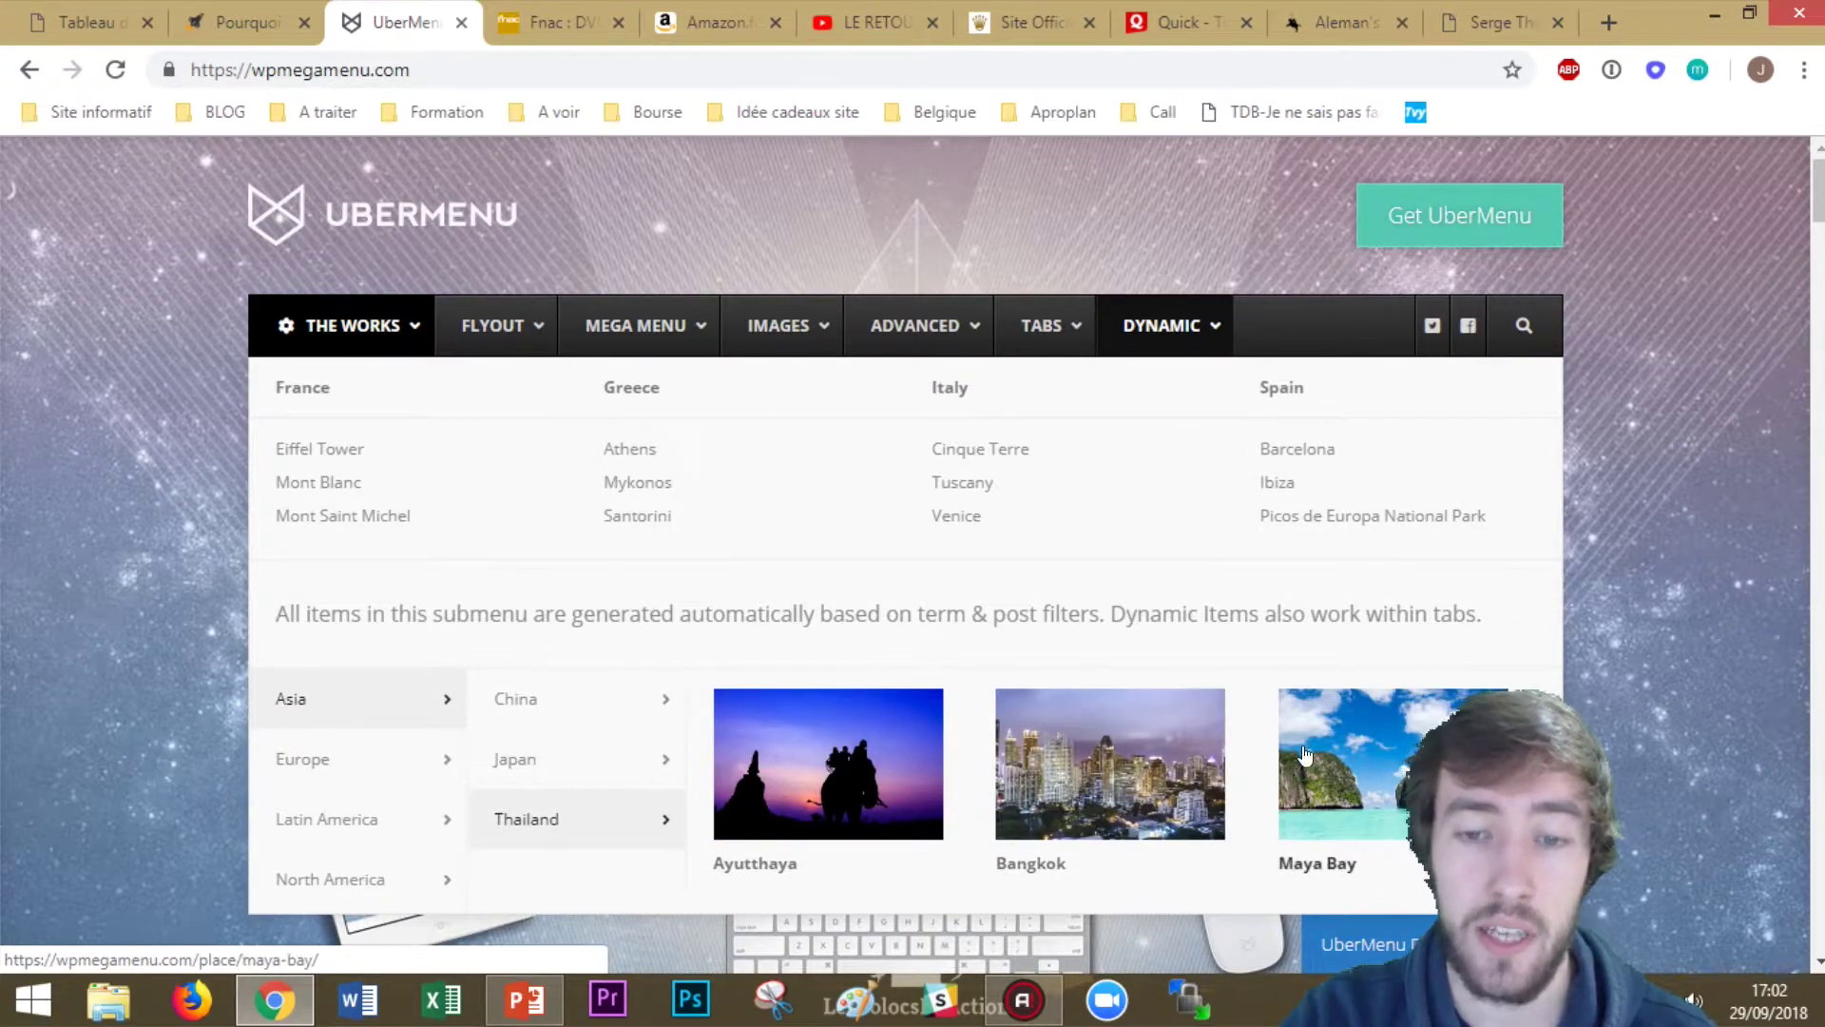
pyautogui.moveTo(370, 750)
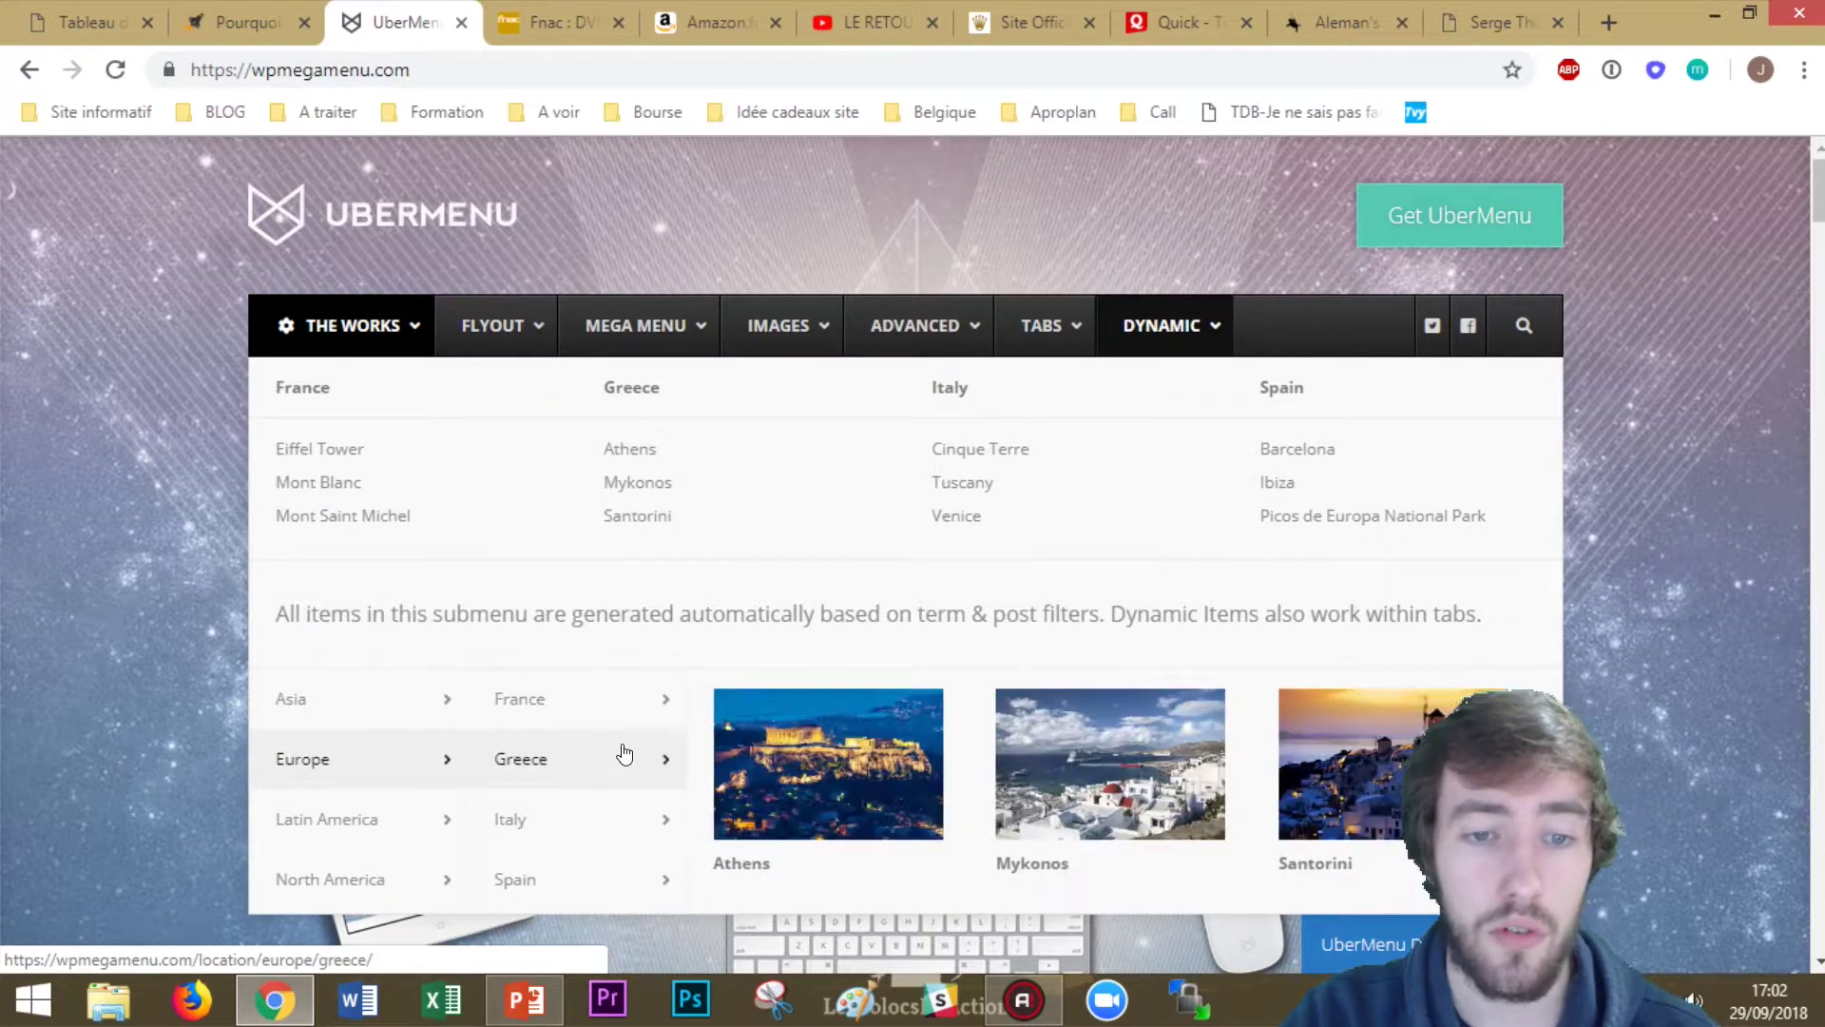
pyautogui.moveTo(627, 805)
pyautogui.moveTo(638, 888)
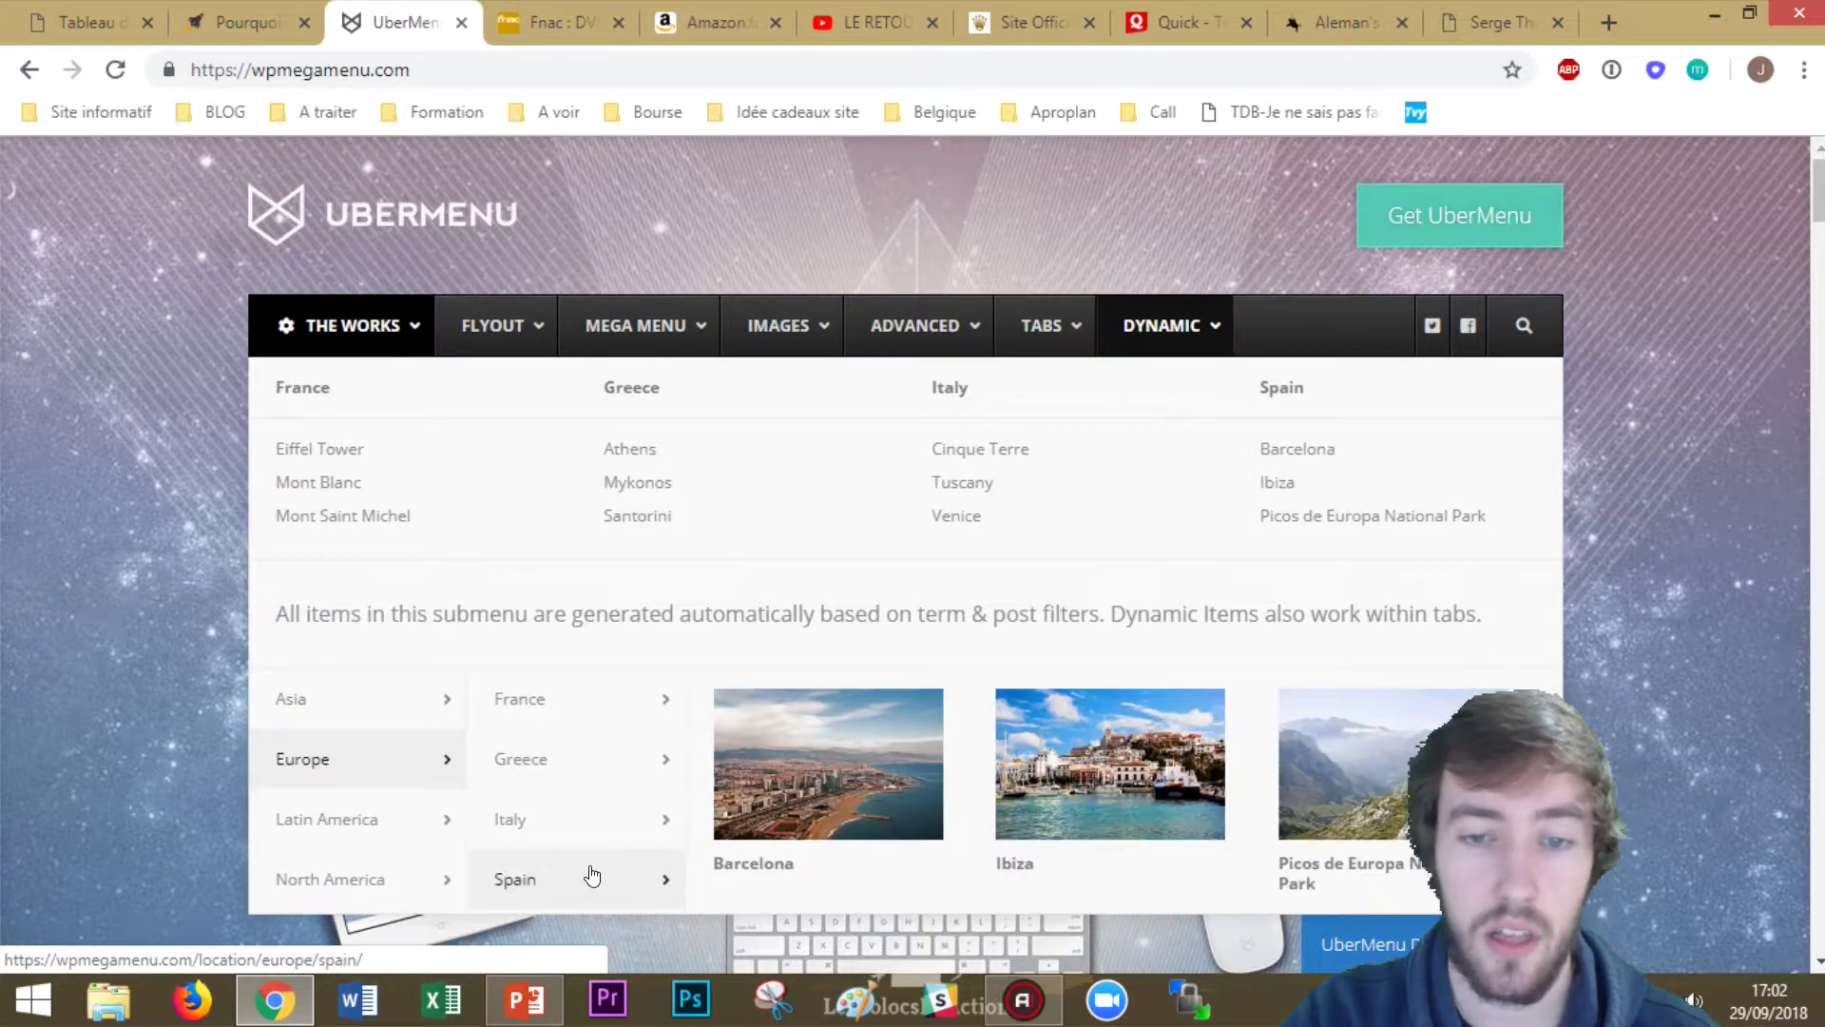
# Examine the Dynamic submenu's Argentina entry under Latin America and Thailand and China entries under Asia
pyautogui.moveTo(334, 829)
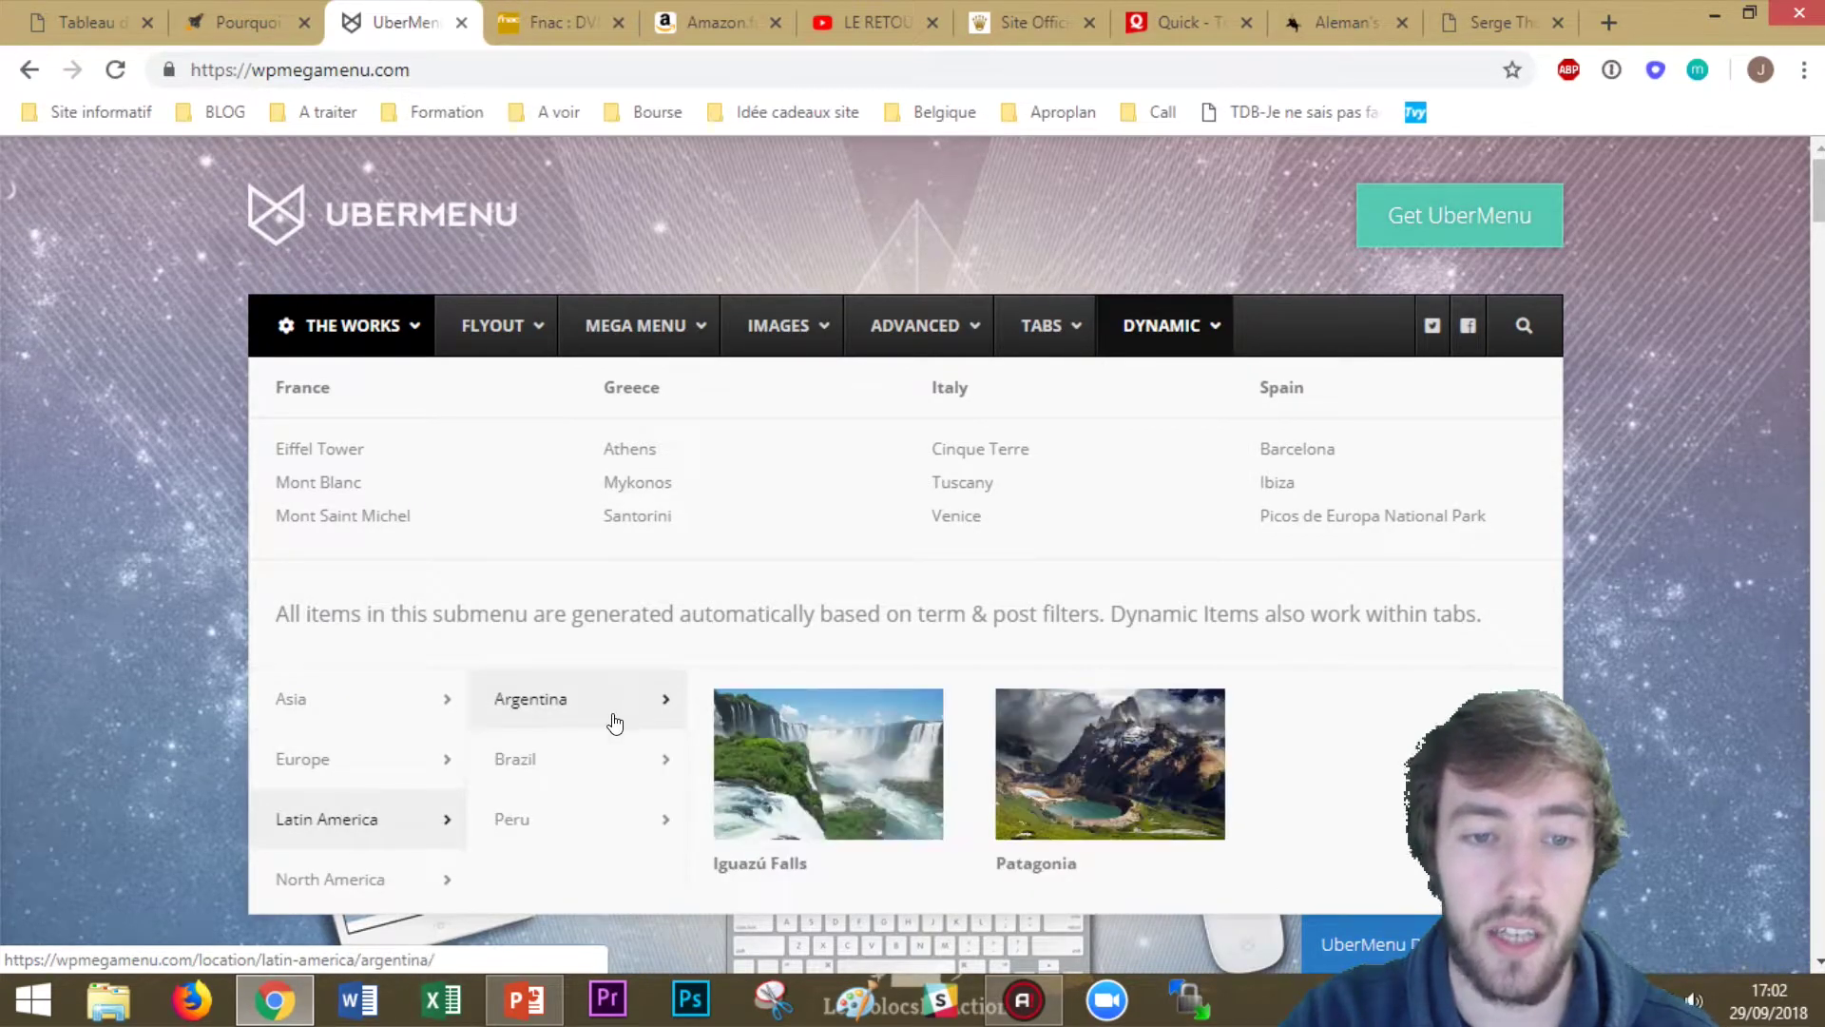
pyautogui.moveTo(388, 681)
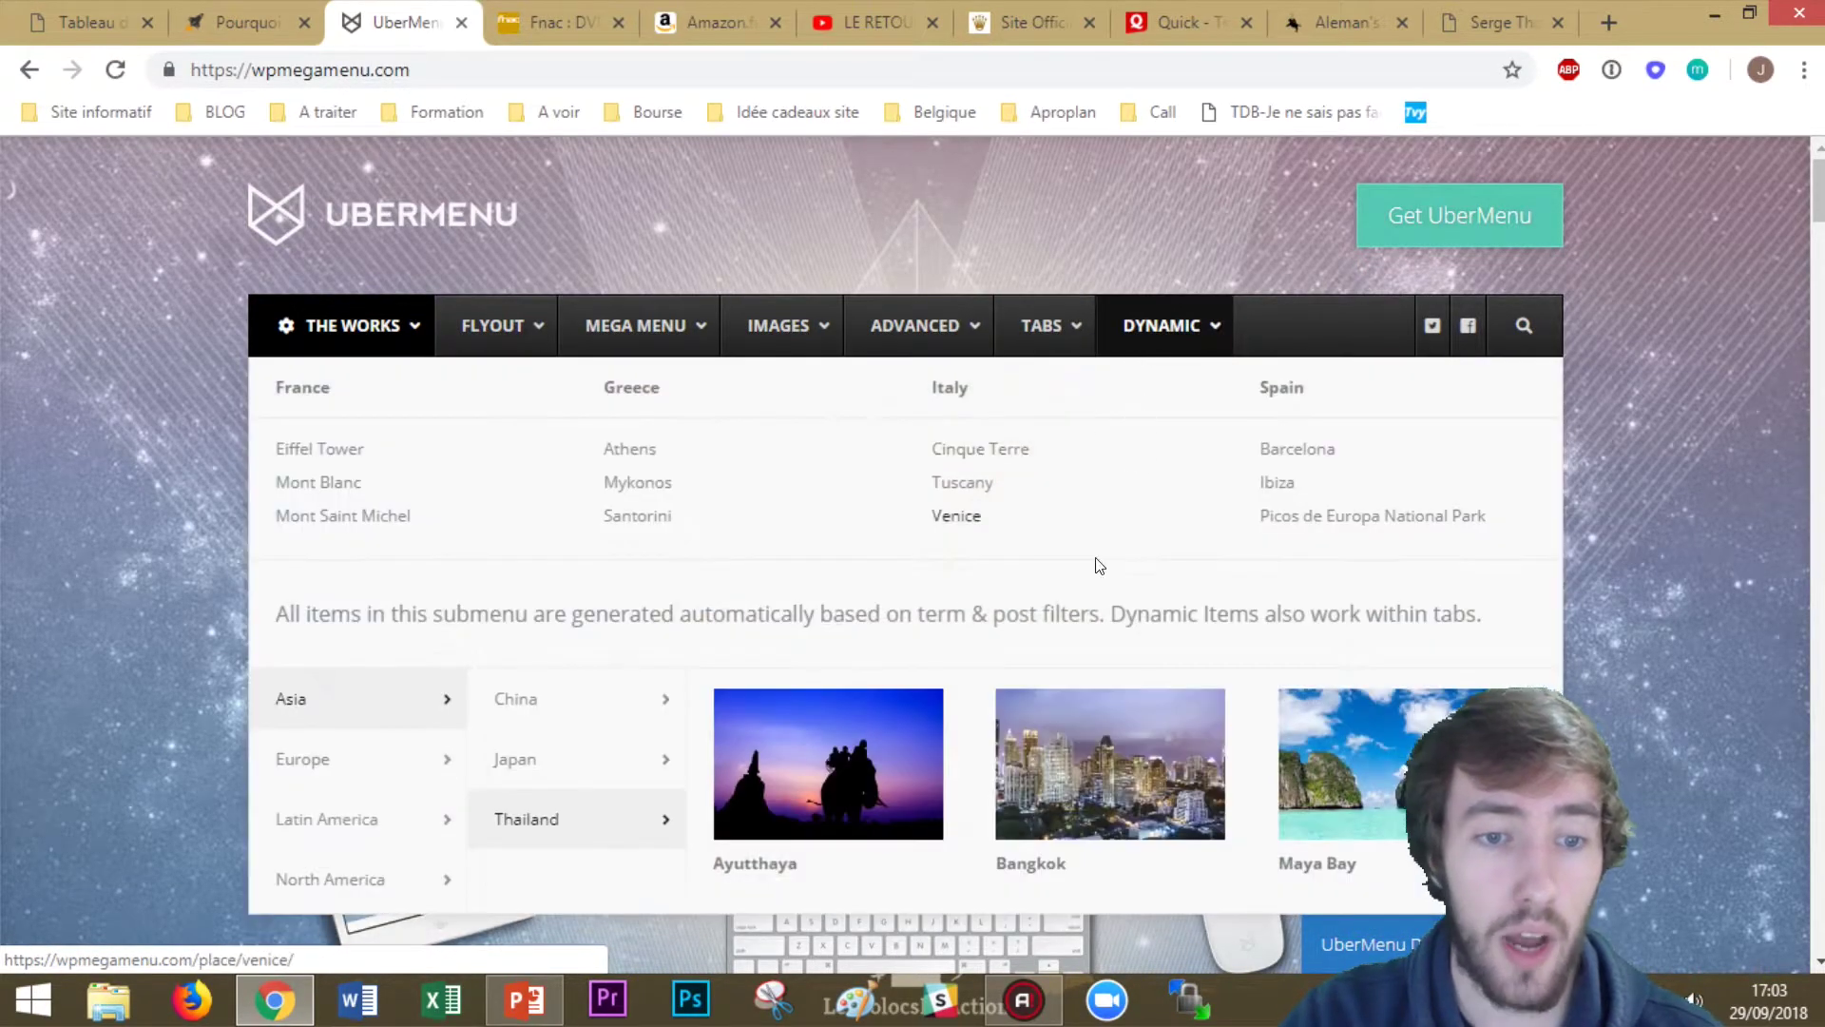
pyautogui.moveTo(675, 690)
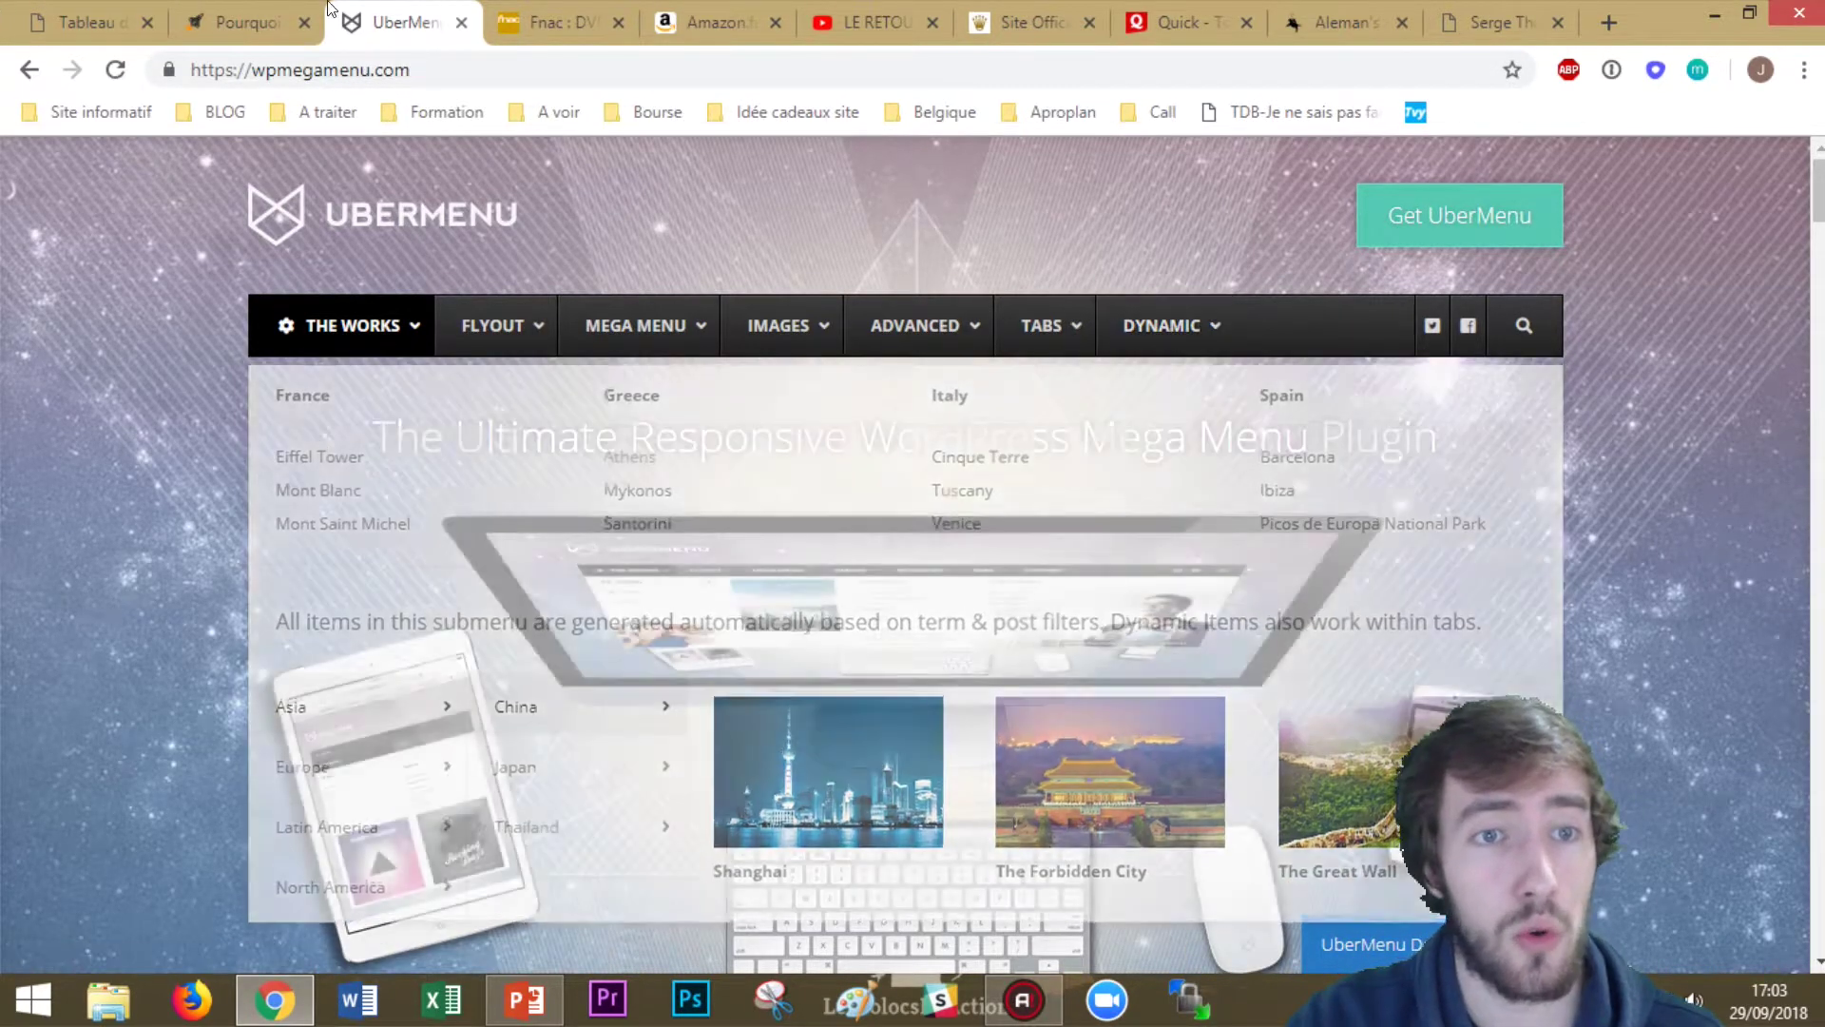
# Switch to the o2switch website and examine the illustrated Infrastructures and Hébergement dropdown menus
pyautogui.click(249, 21)
pyautogui.moveTo(755, 240)
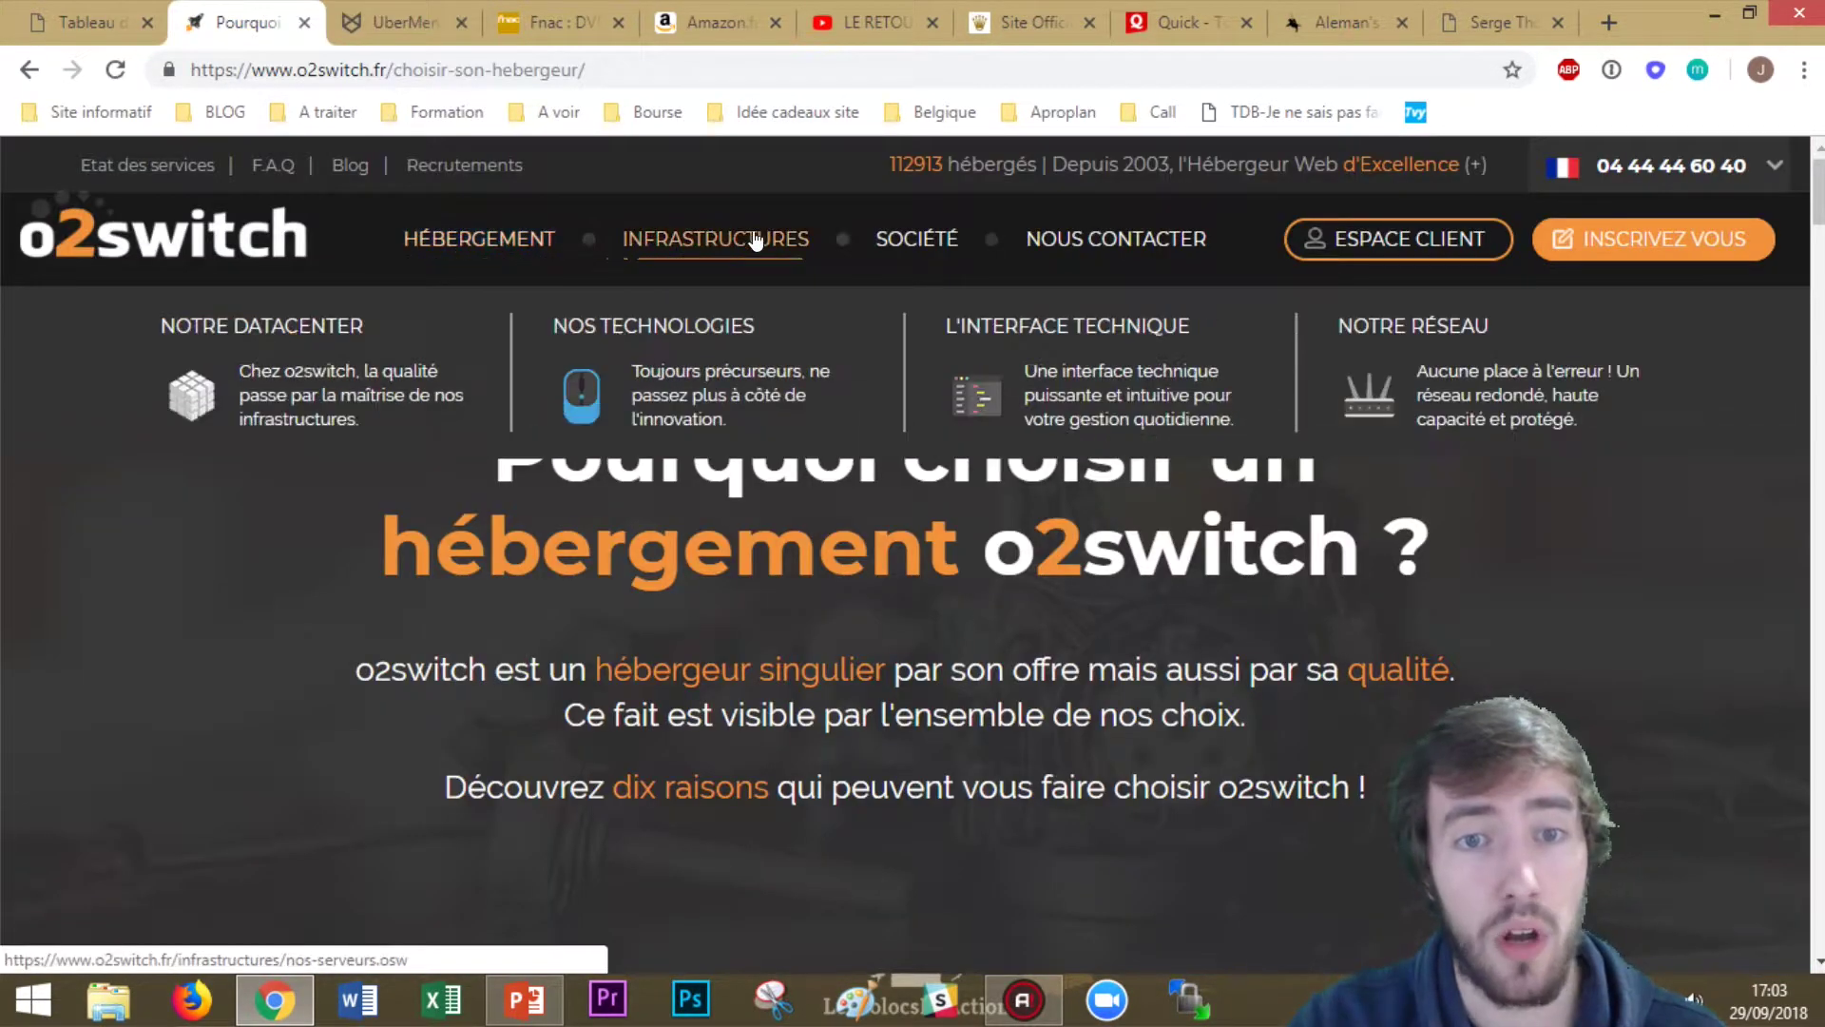
pyautogui.moveTo(480, 238)
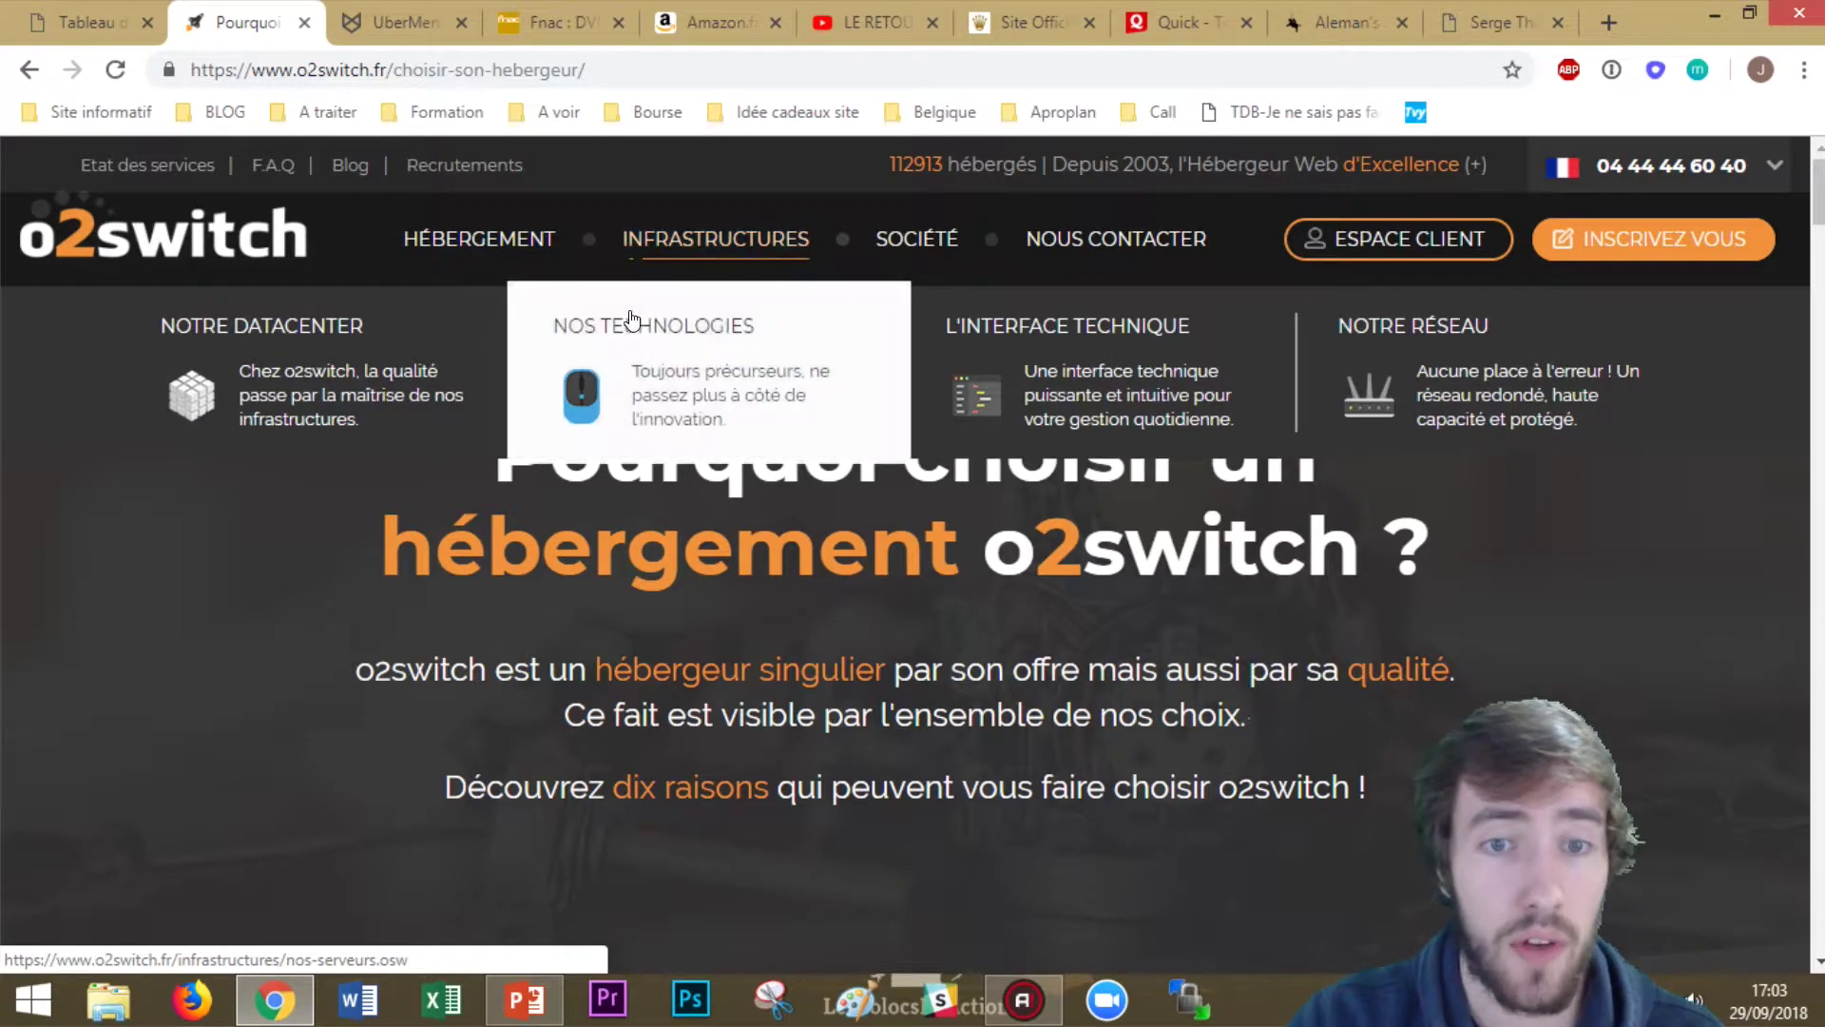
pyautogui.moveTo(917, 243)
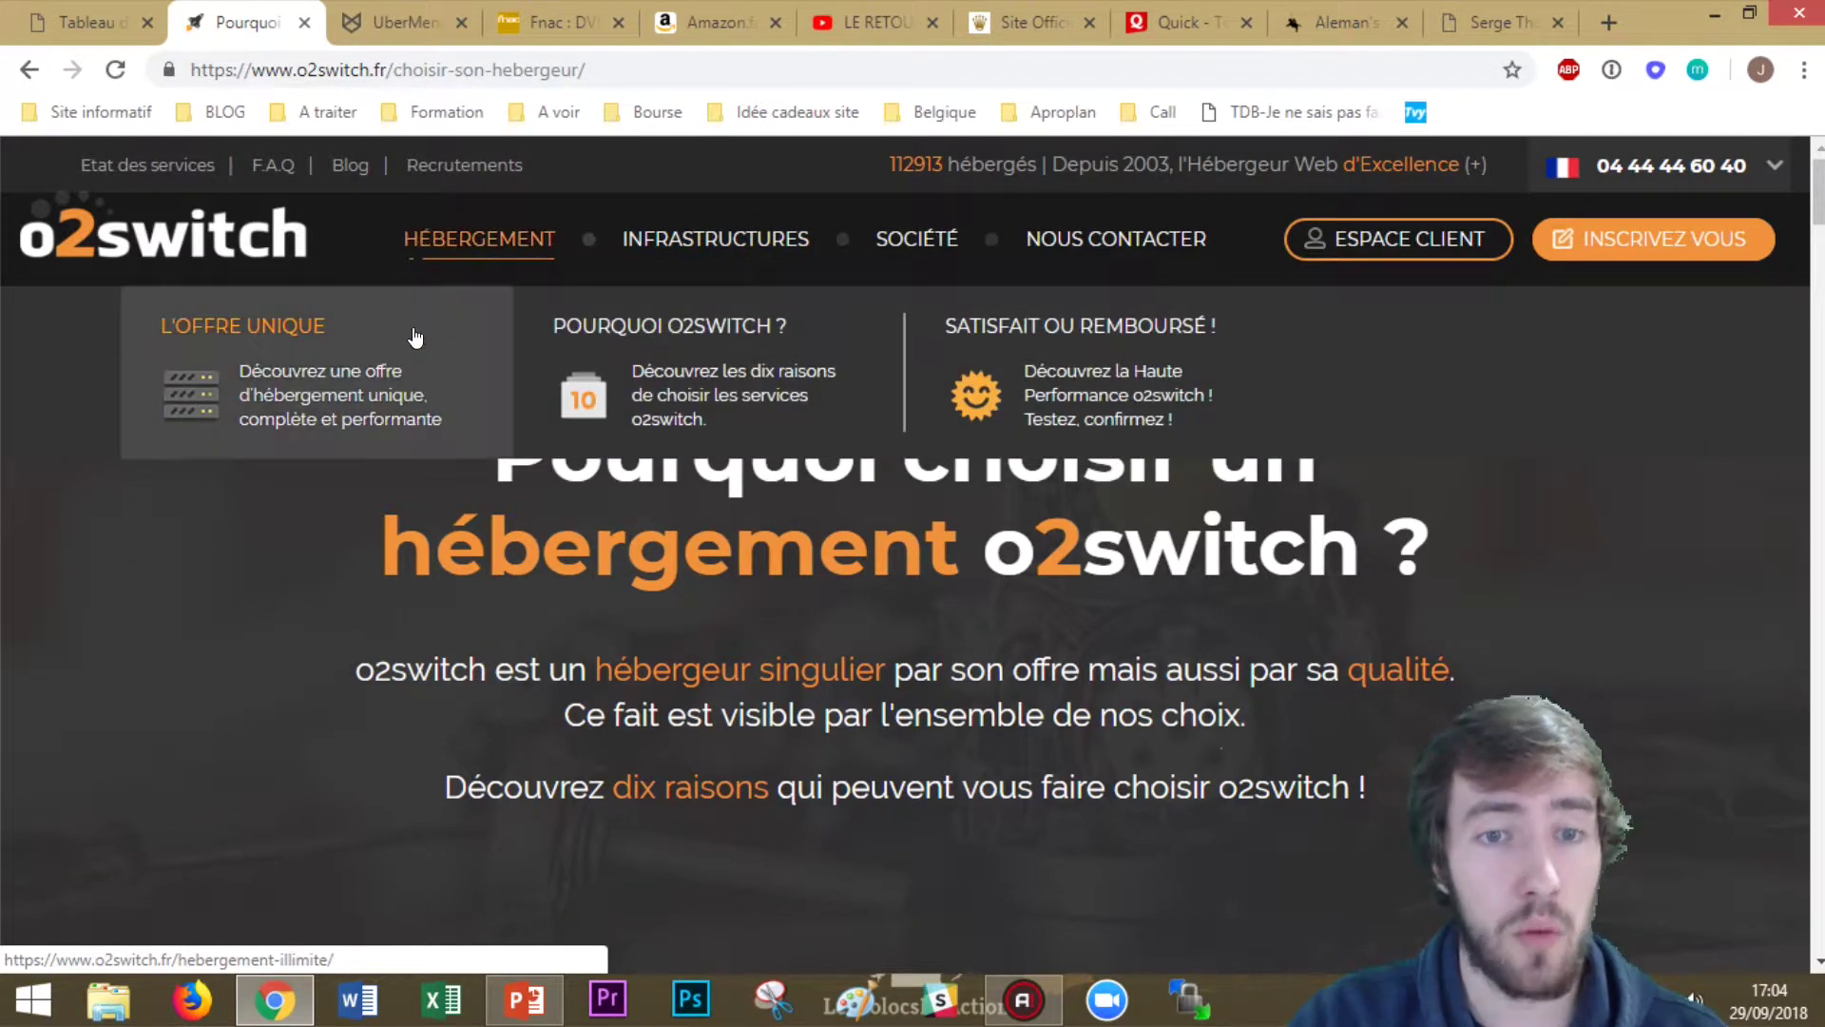
pyautogui.moveTo(622, 237)
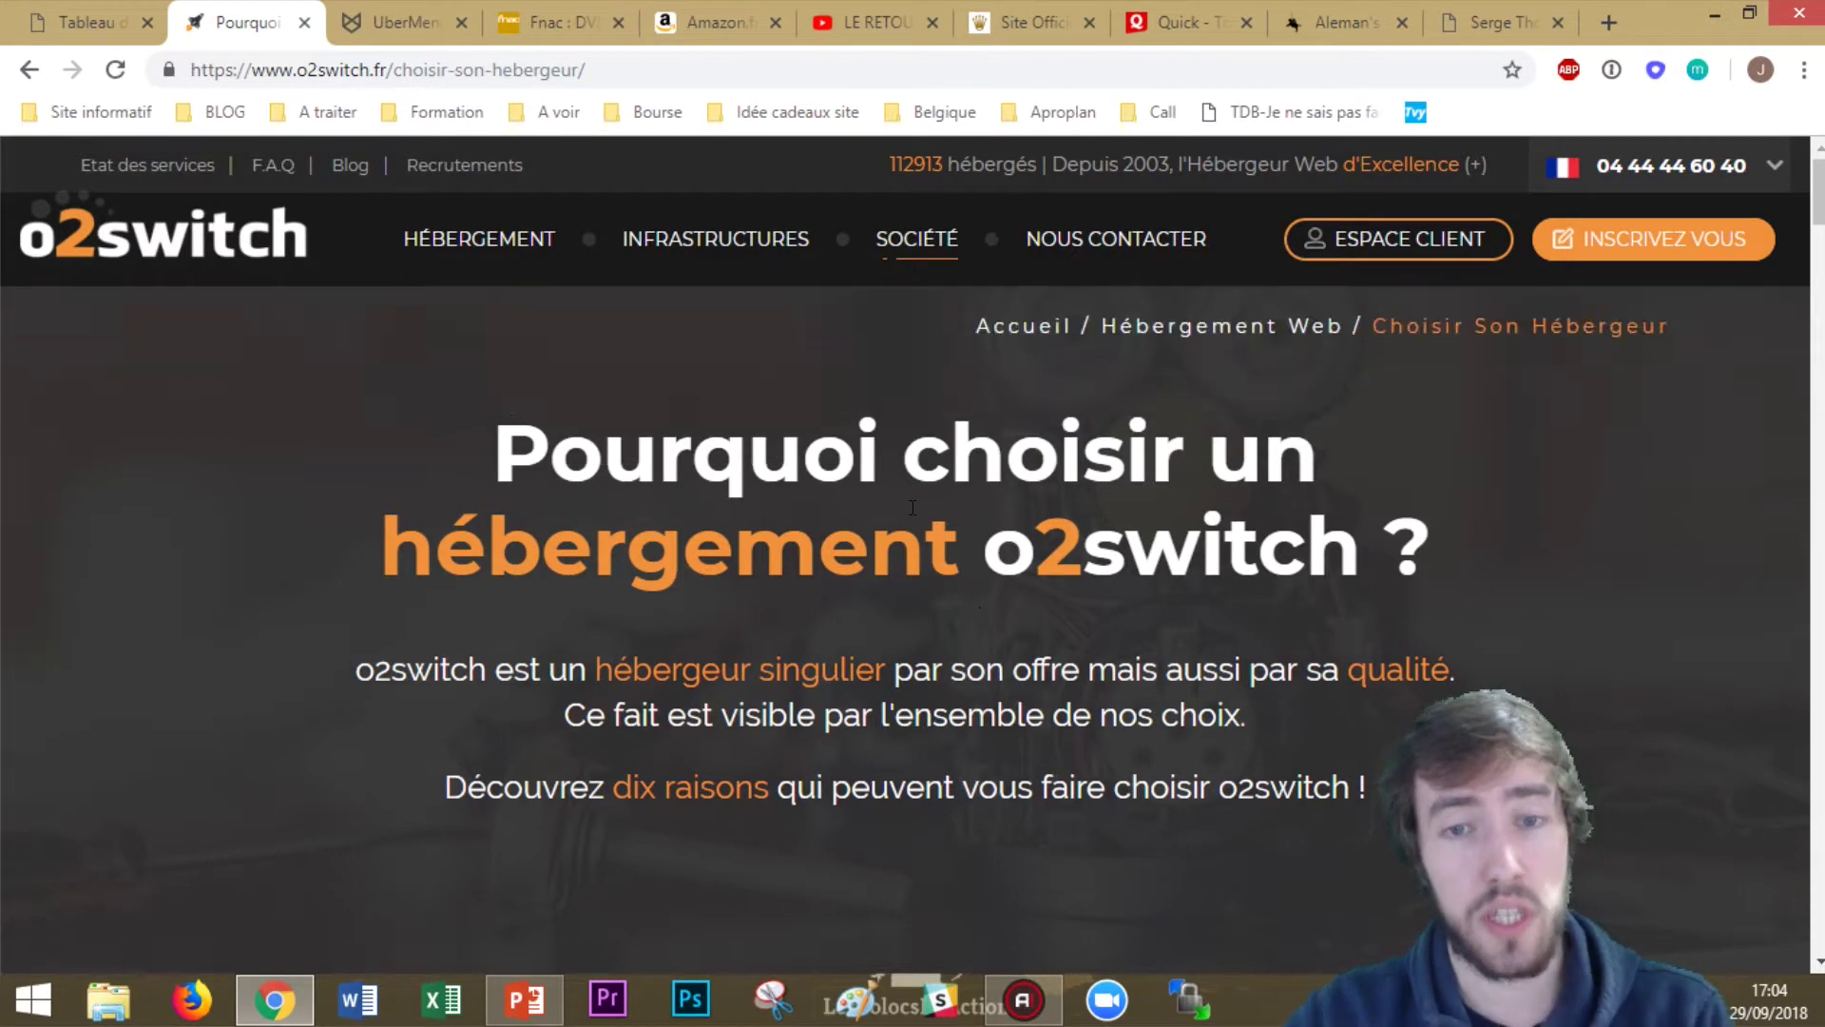
# Return to the UberMenu website and examine the Dynamic submenu's China and Japan entries under Asia
pyautogui.click(409, 9)
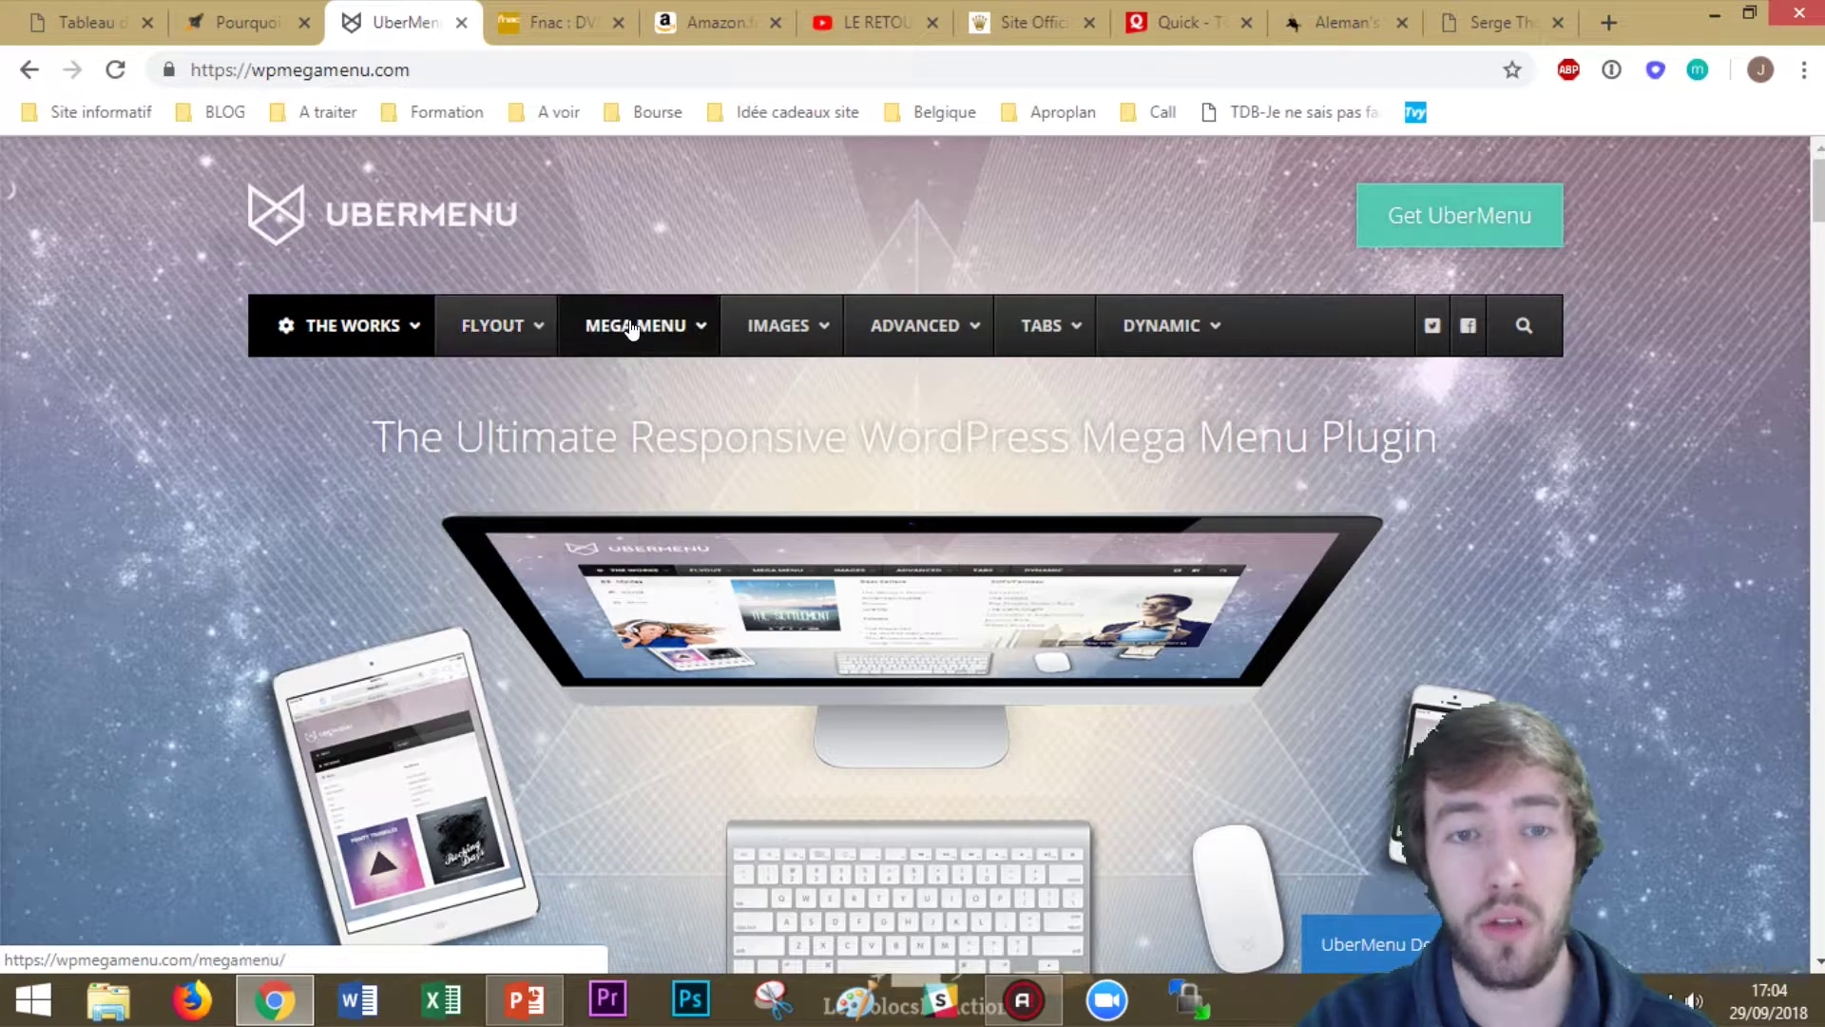
pyautogui.moveTo(631, 328)
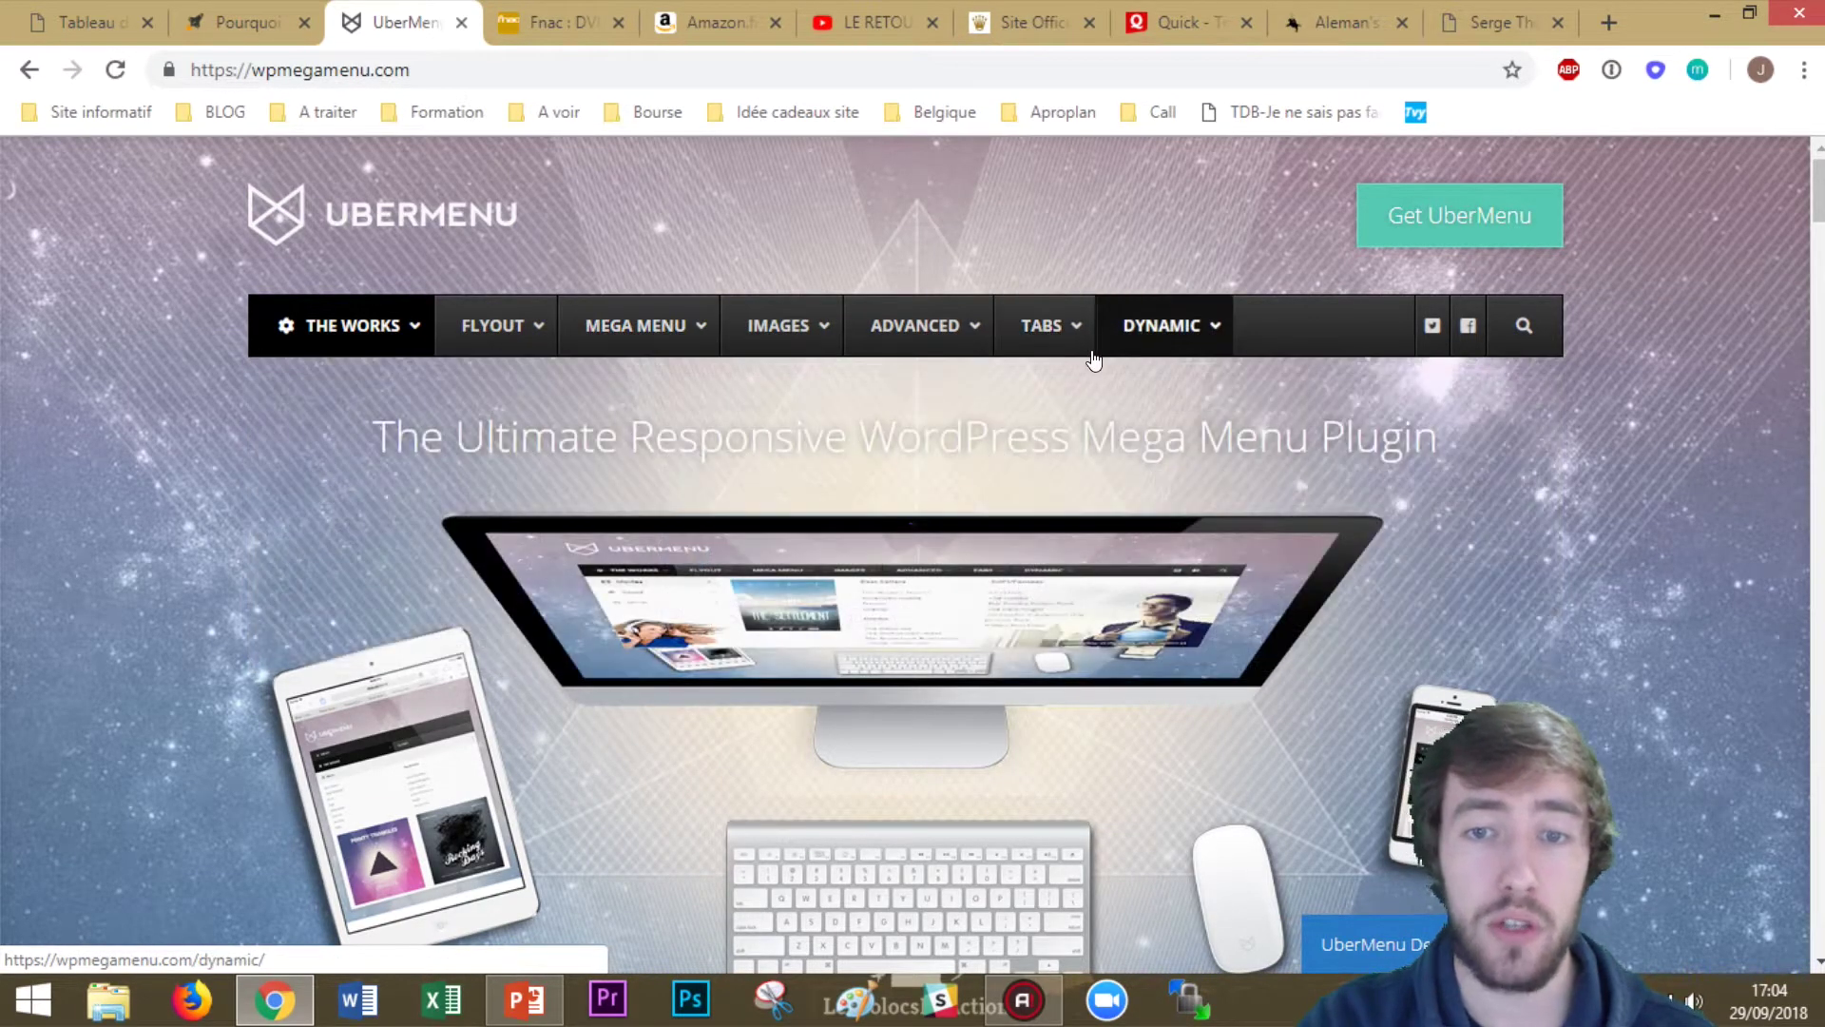
pyautogui.moveTo(1091, 349)
pyautogui.moveTo(1165, 355)
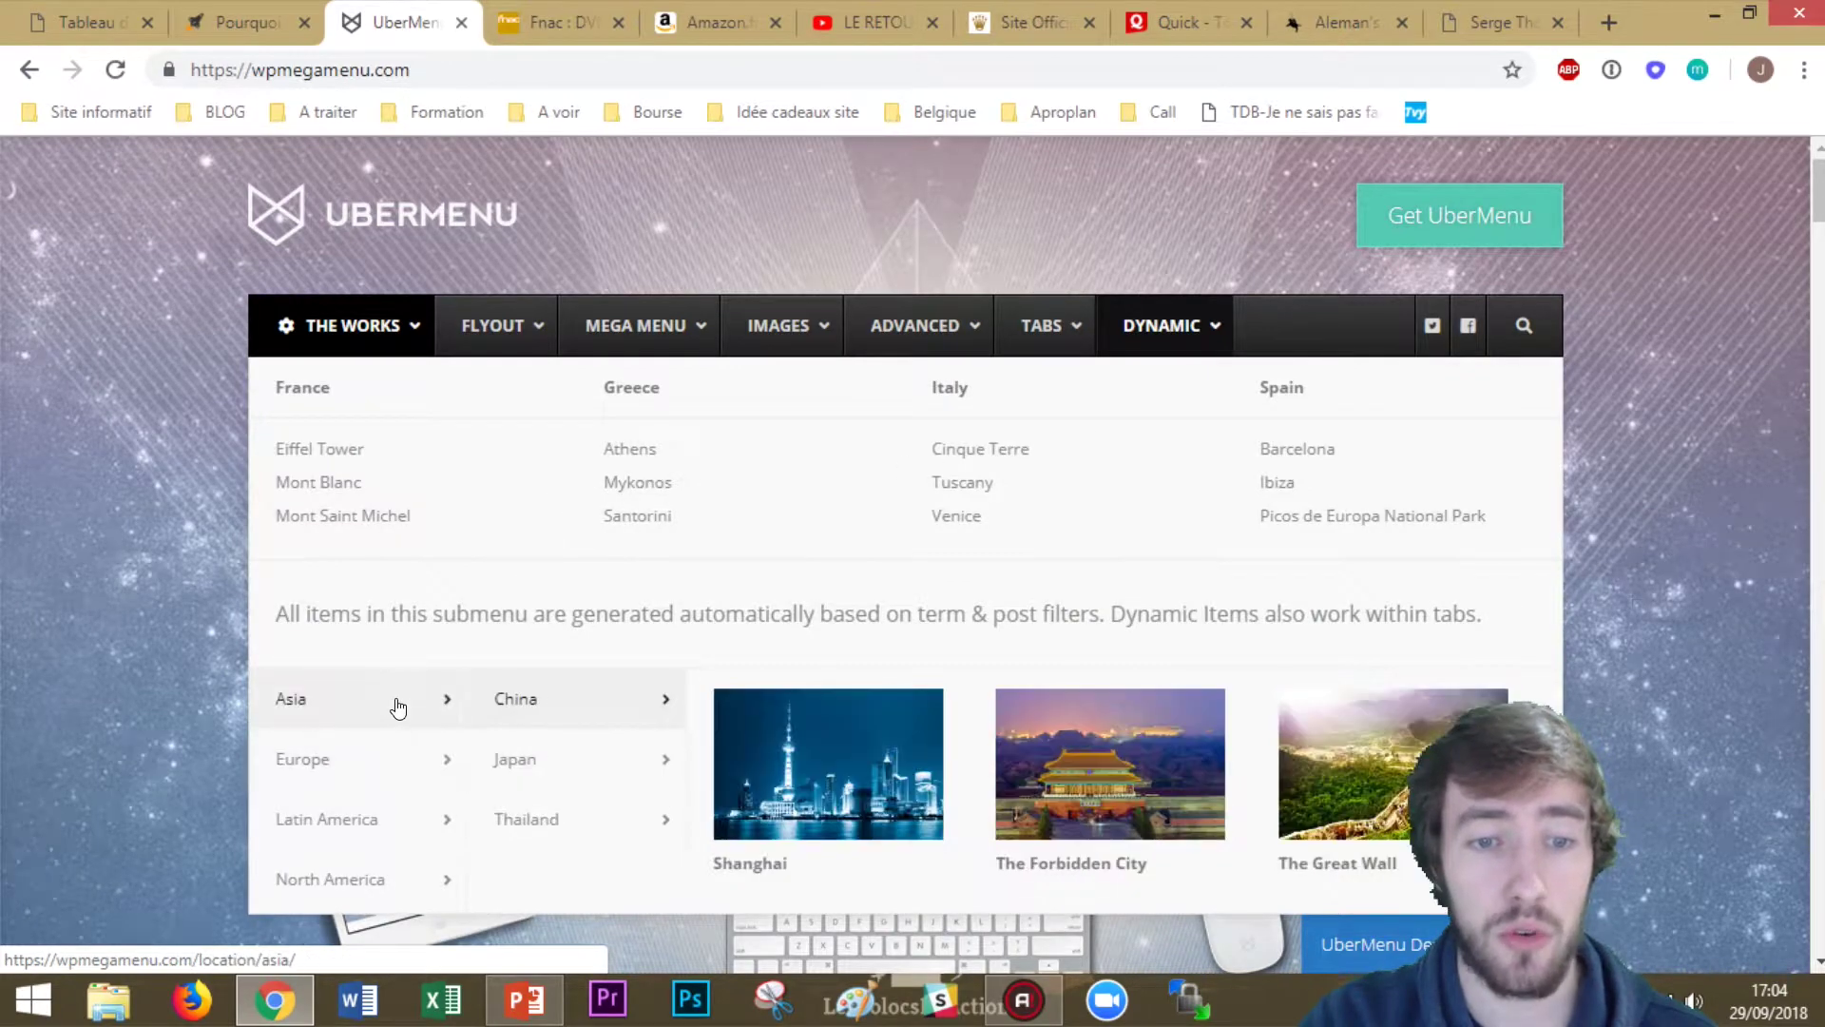
pyautogui.moveTo(615, 764)
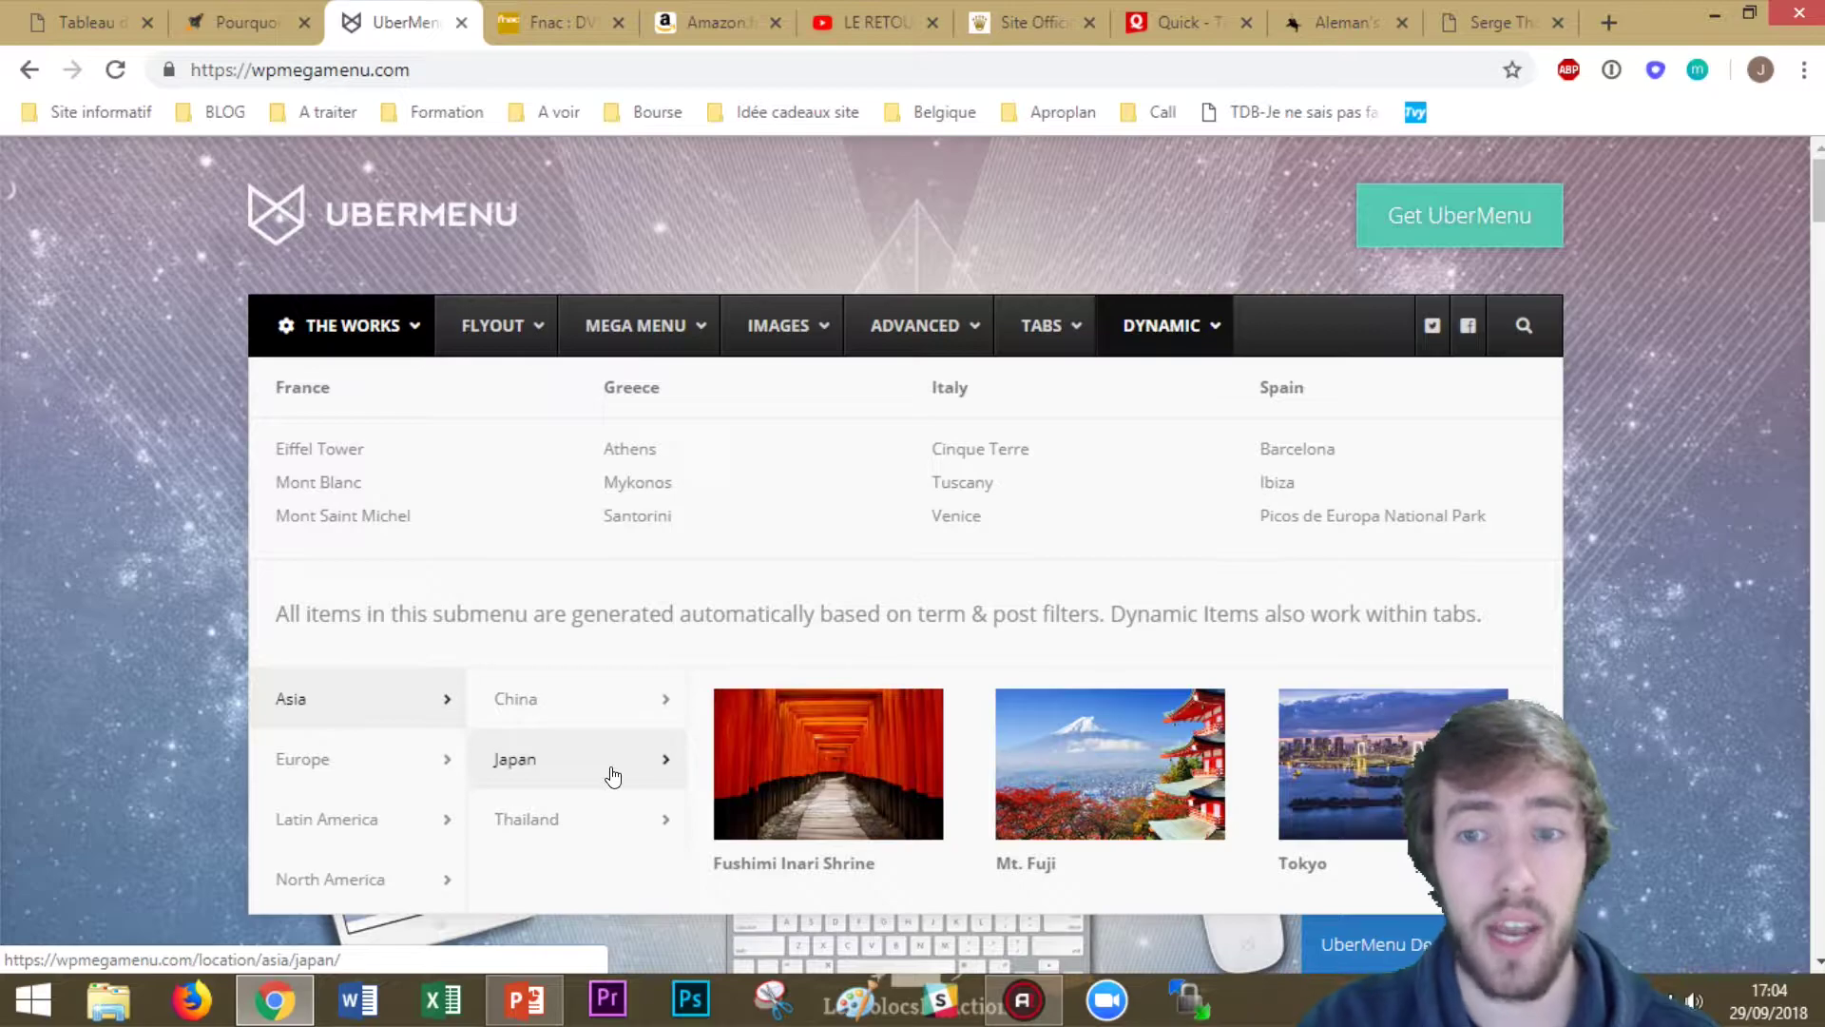
# Switch to the Fnac website and examine its vertical mega menu, covering ticketing, music, children's toys, TV and computer categories
pyautogui.click(561, 22)
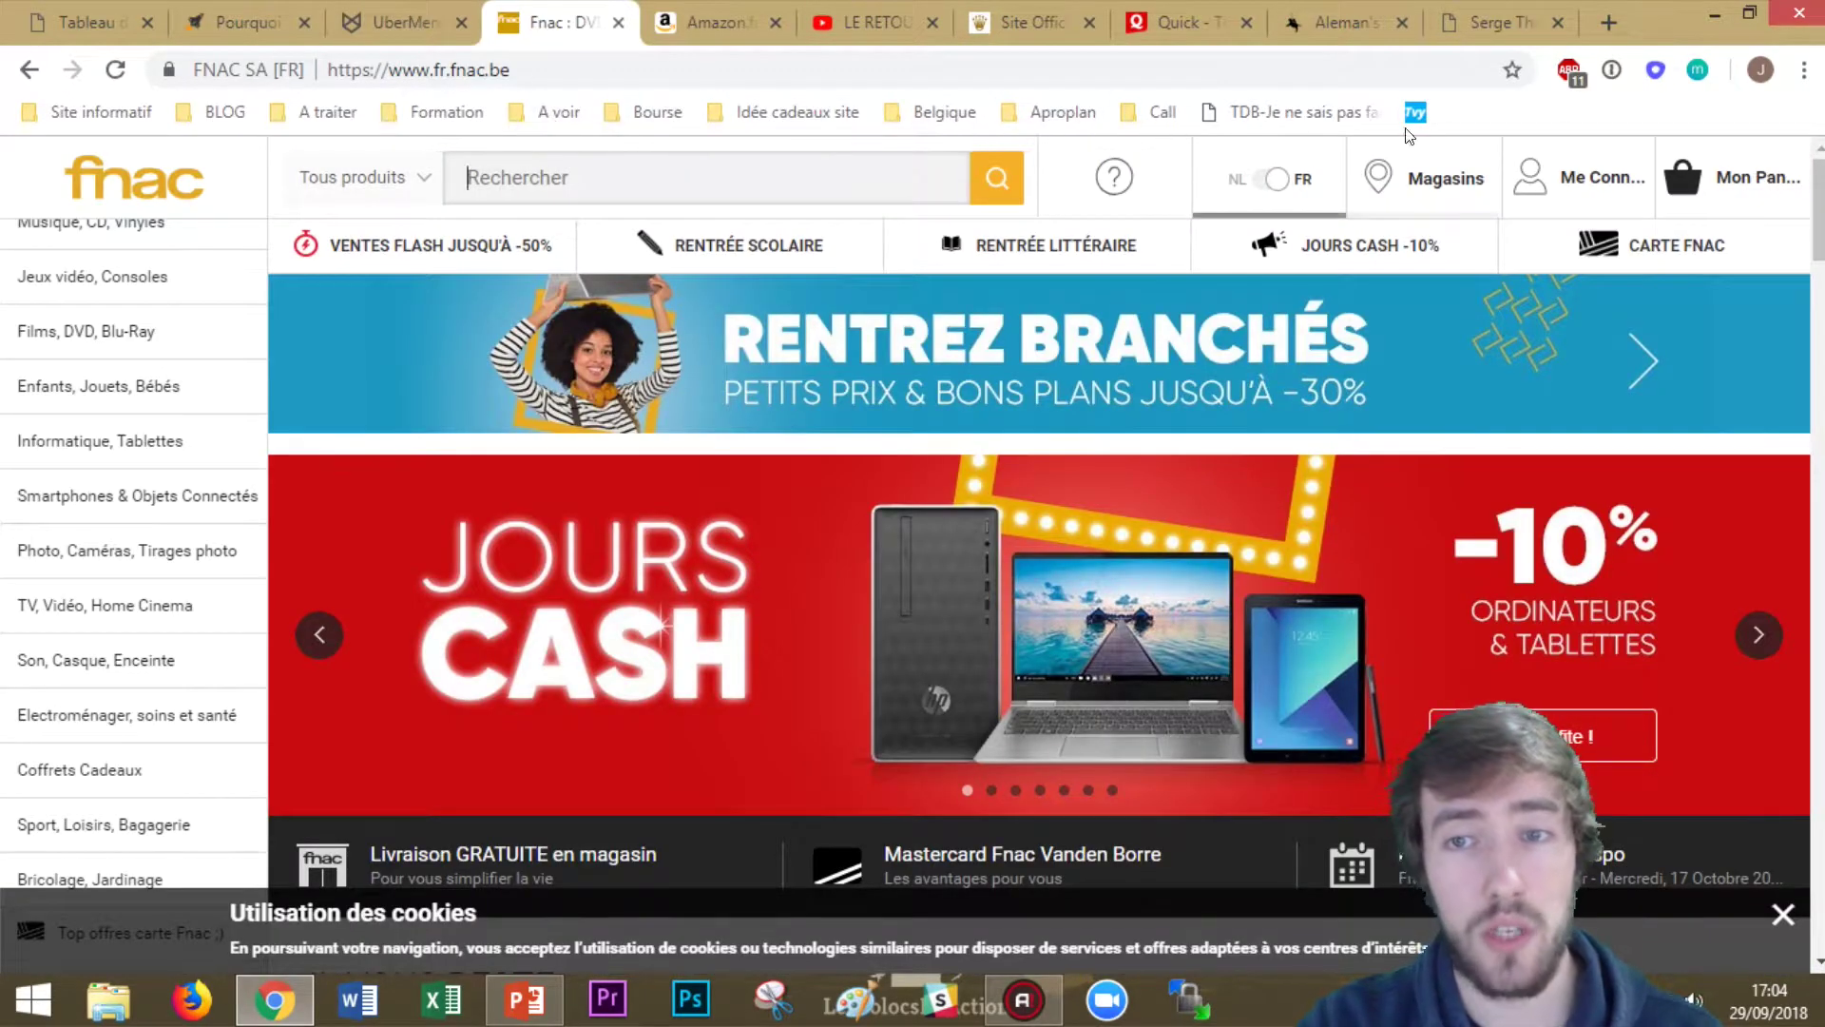
pyautogui.moveTo(204, 196)
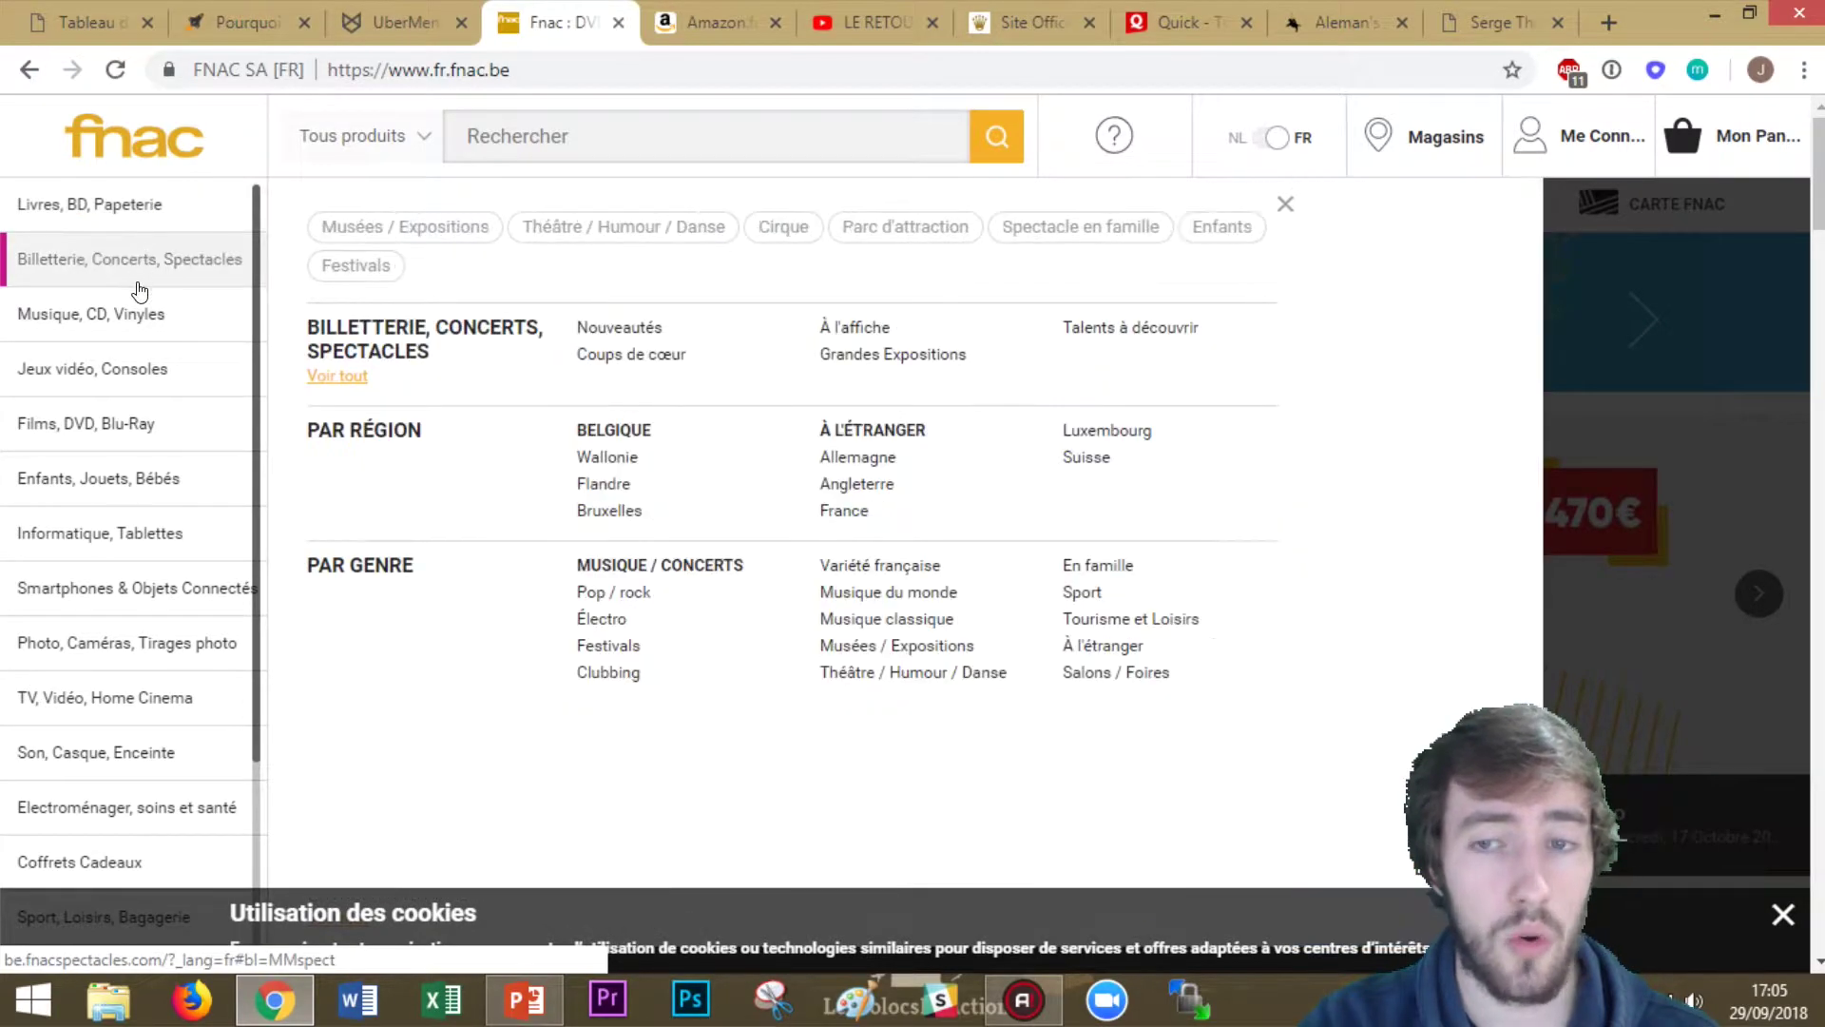
pyautogui.moveTo(140, 310)
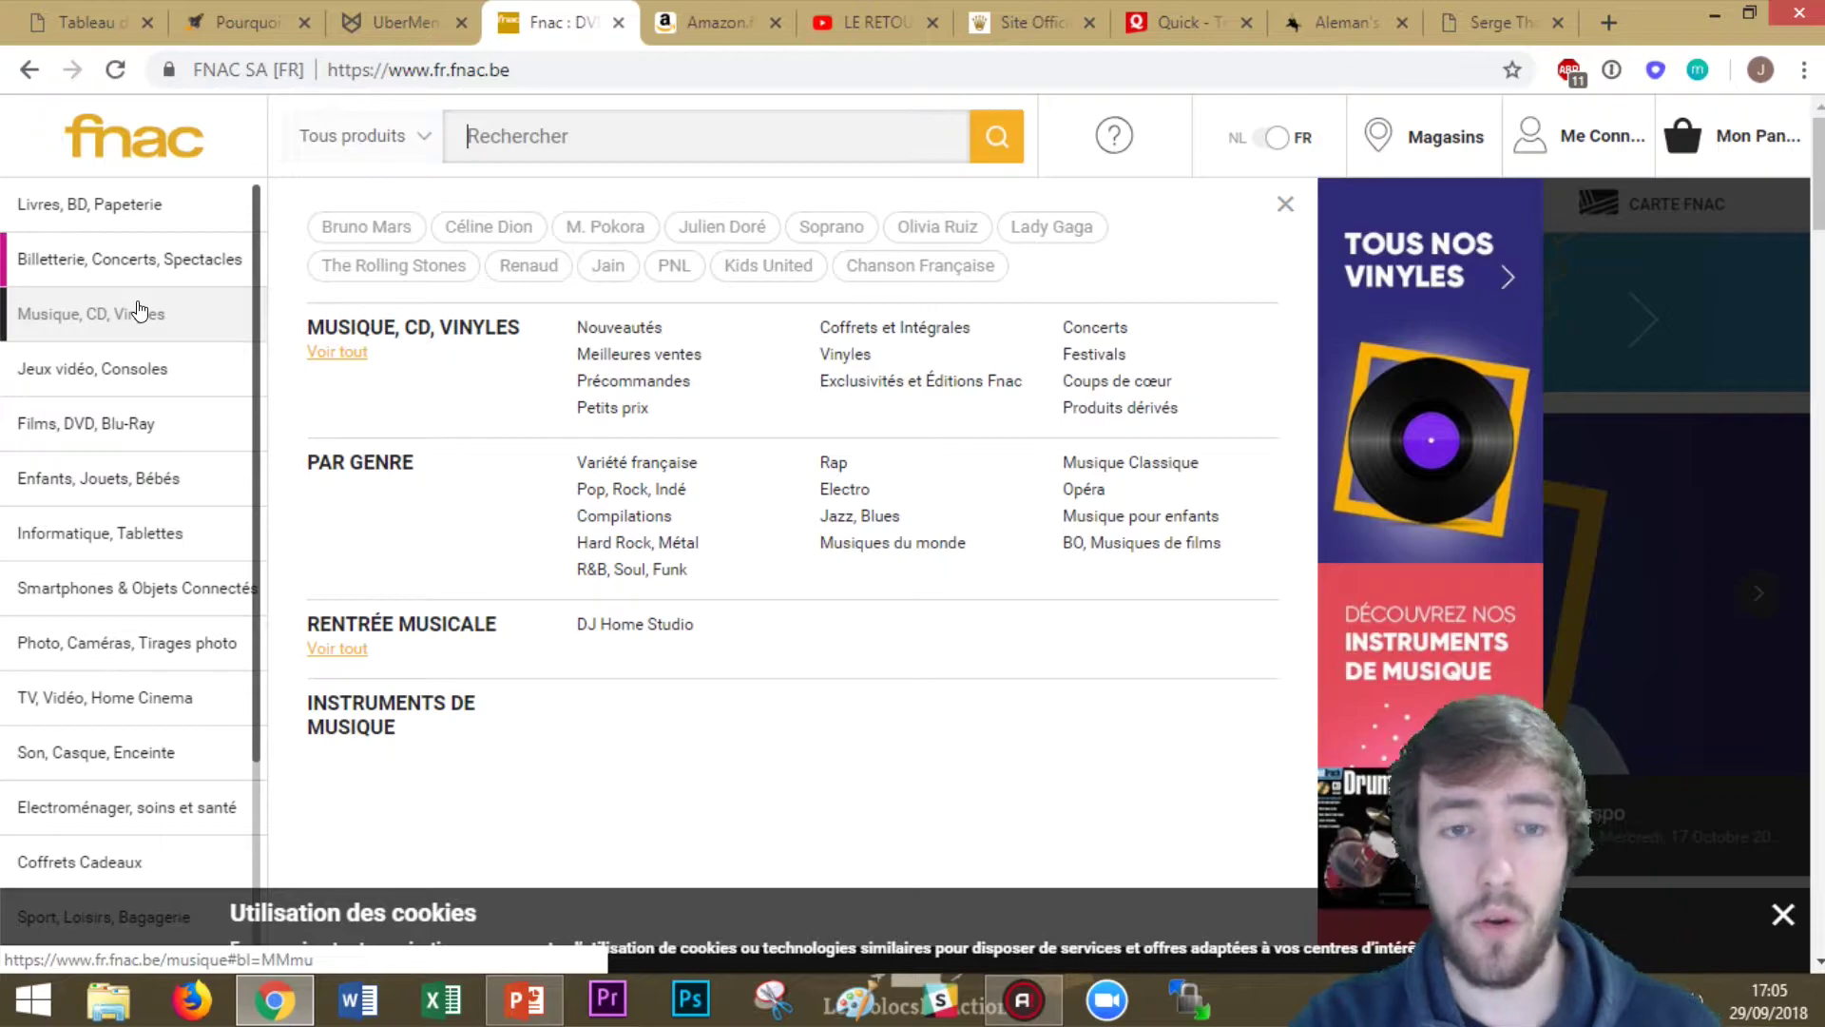
pyautogui.moveTo(211, 507)
pyautogui.moveTo(162, 259)
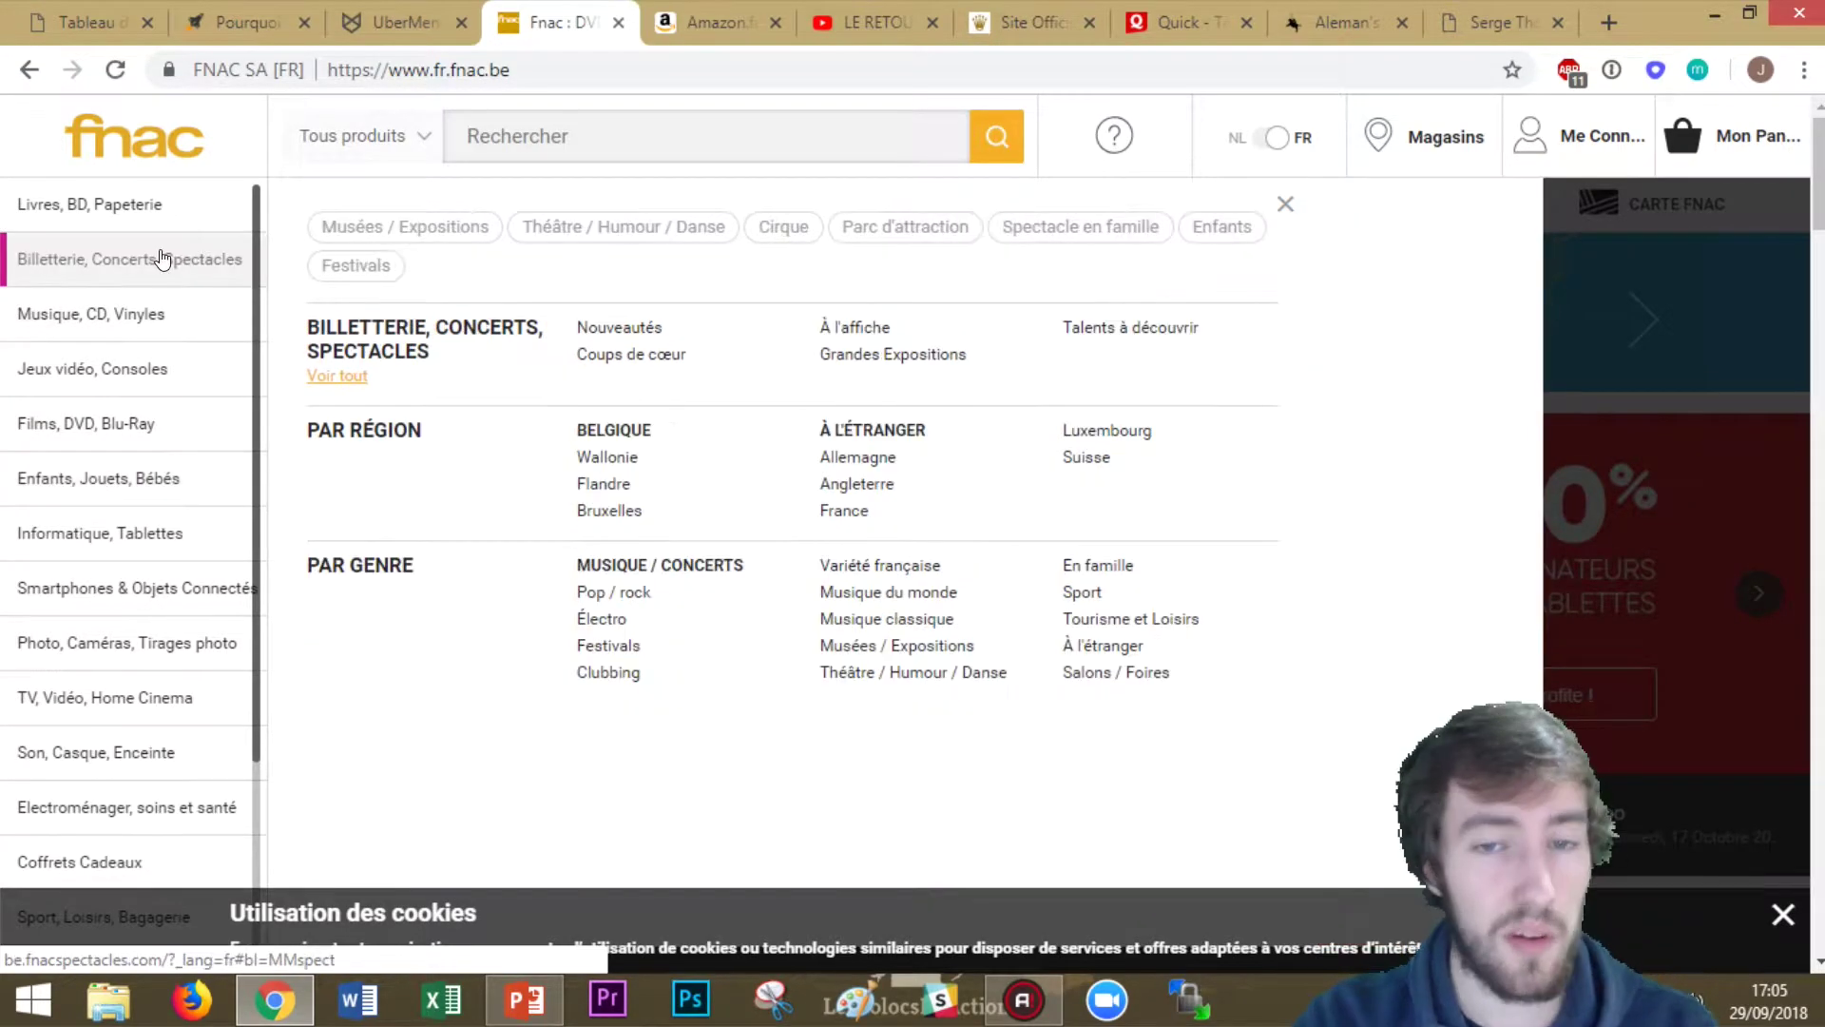
pyautogui.moveTo(185, 371)
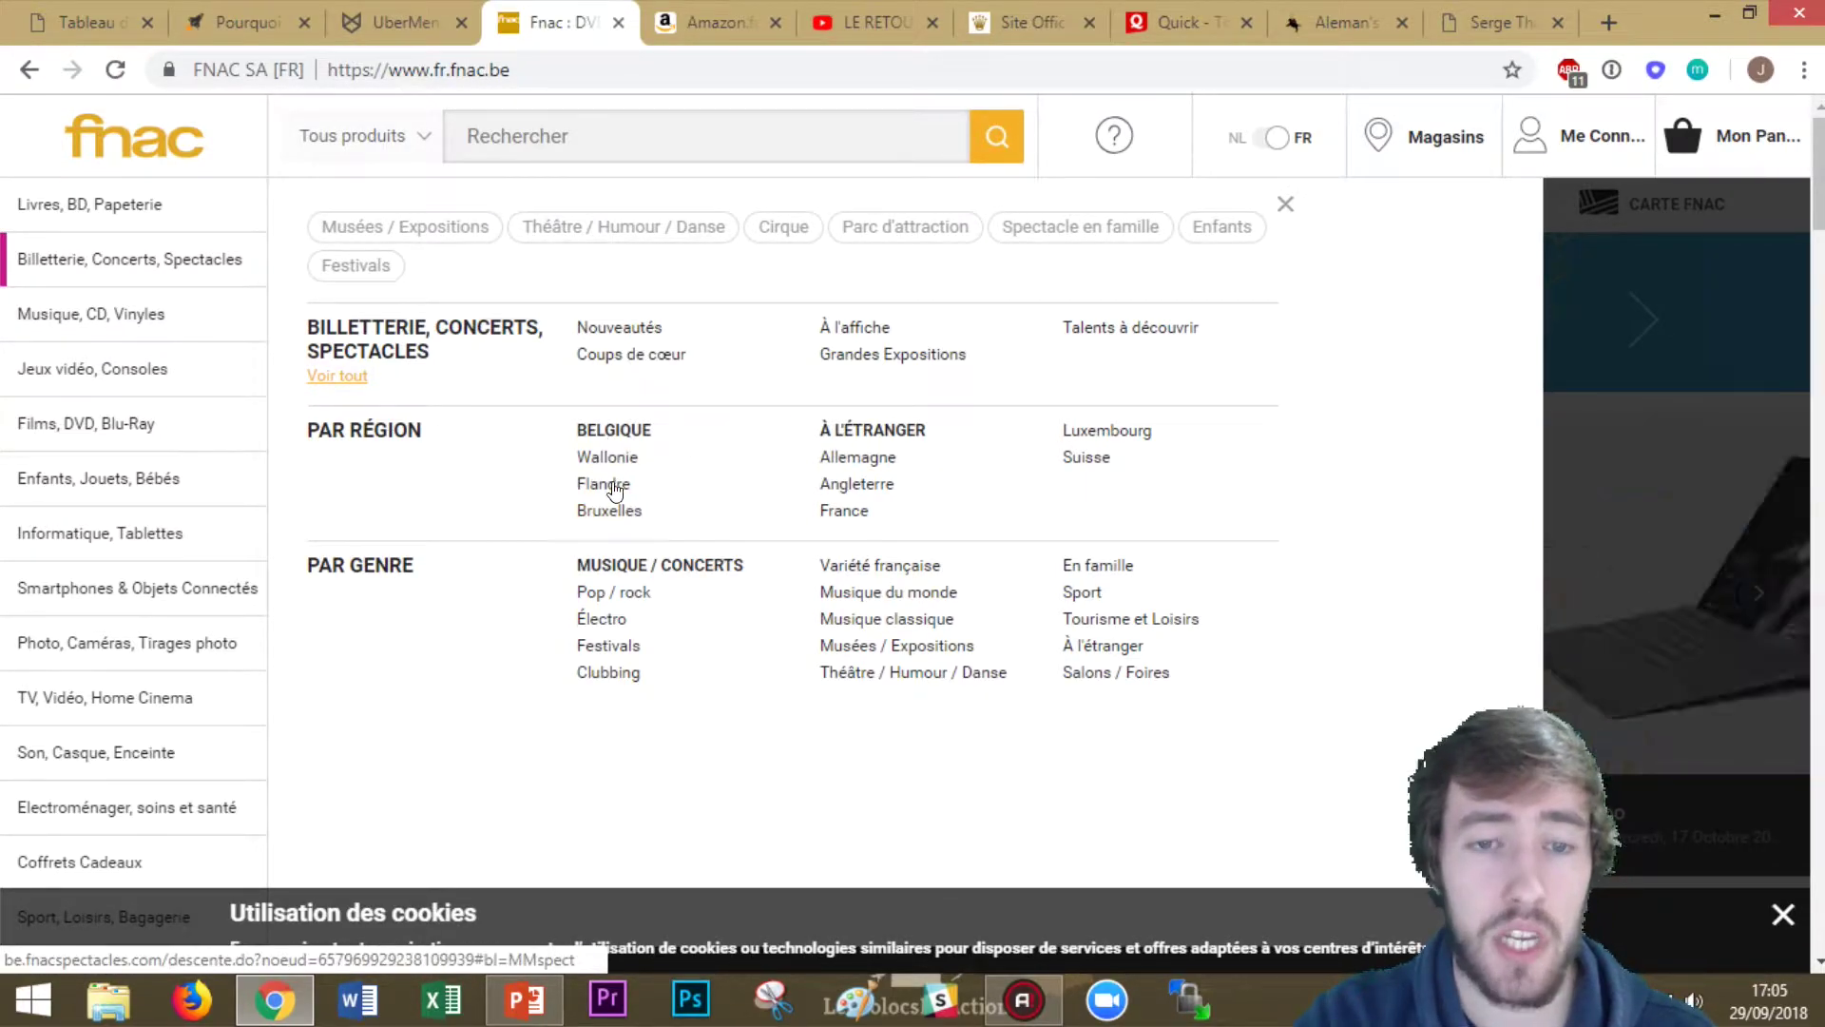
pyautogui.moveTo(98, 394)
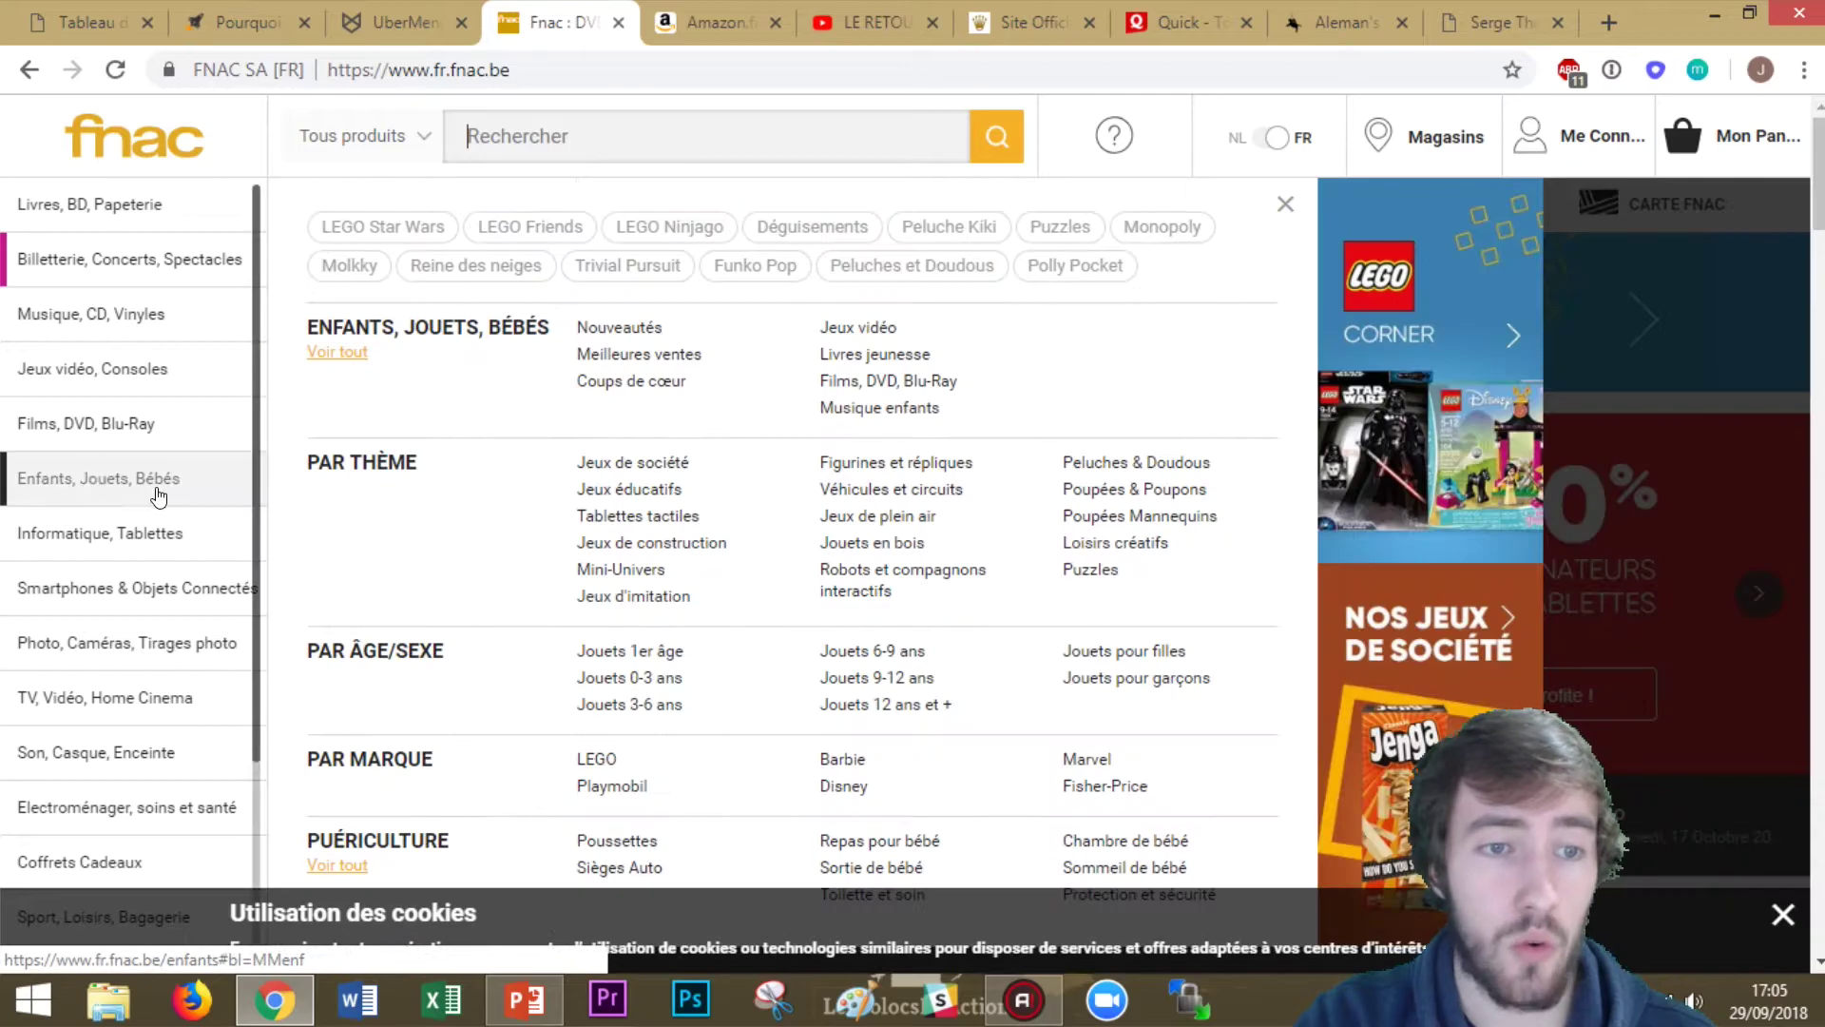
pyautogui.moveTo(172, 416)
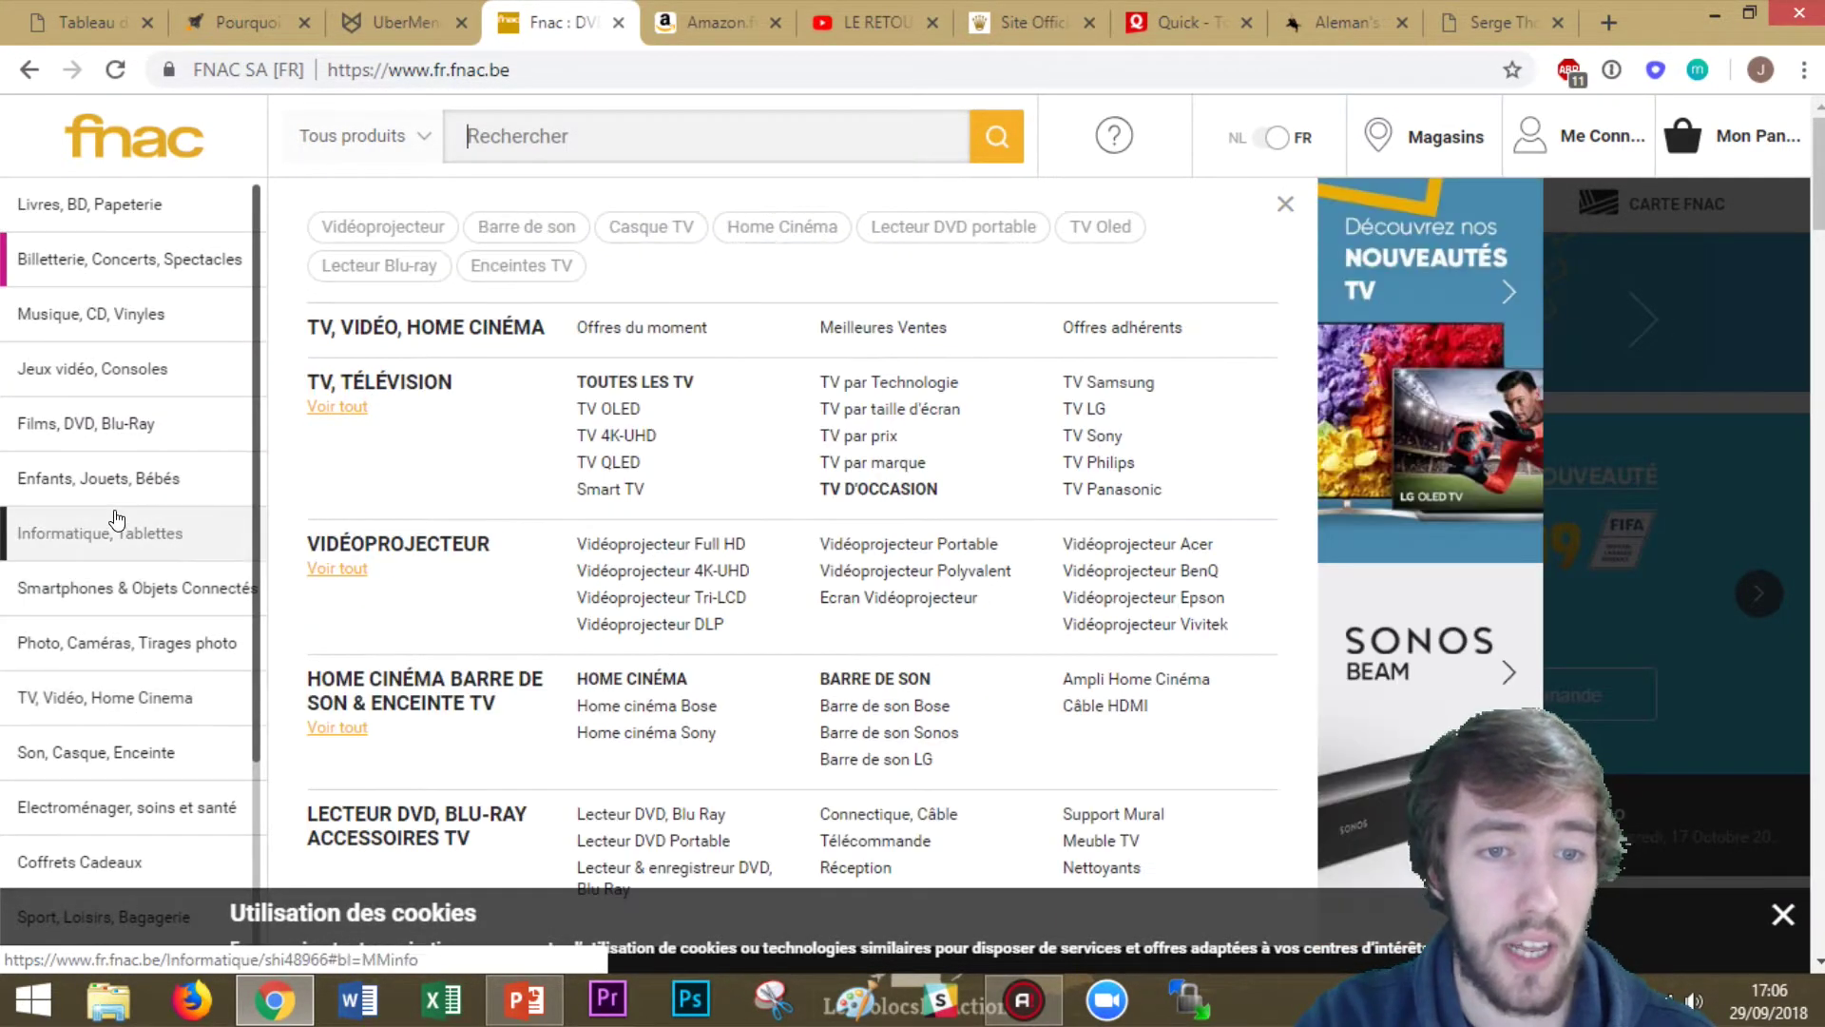
pyautogui.moveTo(122, 528)
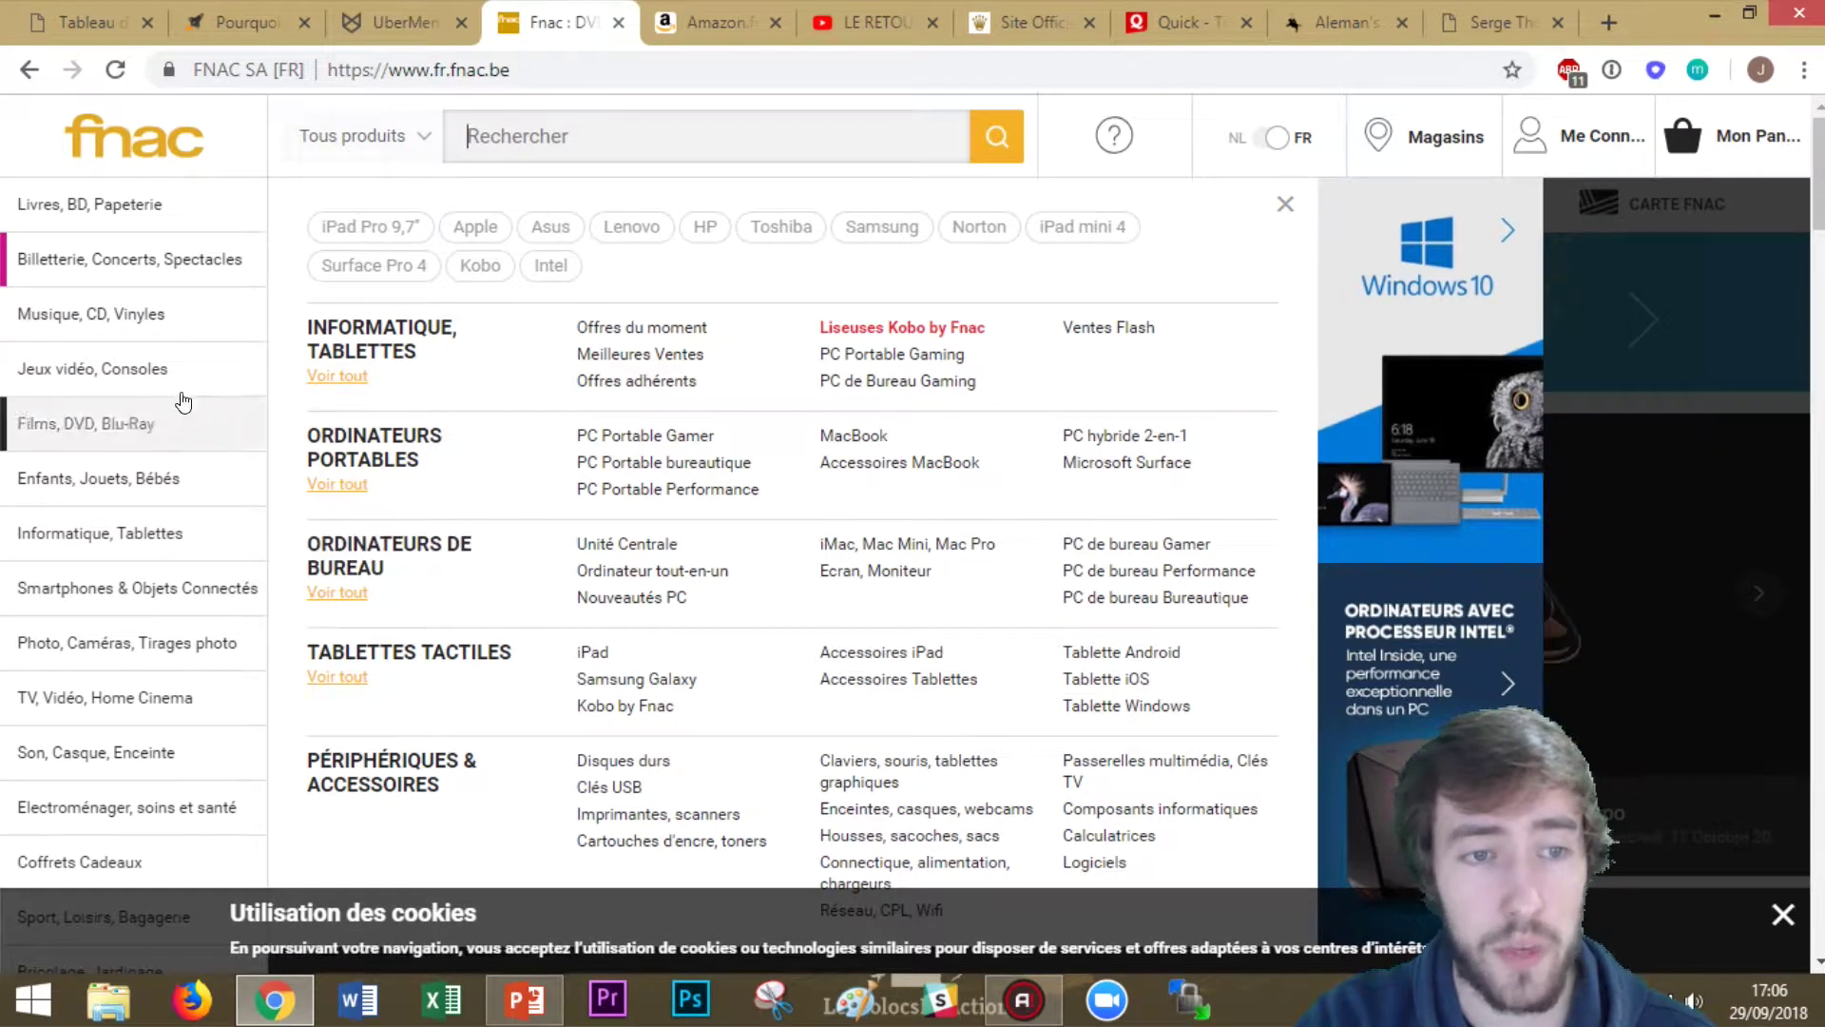
# Switch to the Amazon website and examine the full category directory page and the search field
pyautogui.click(720, 21)
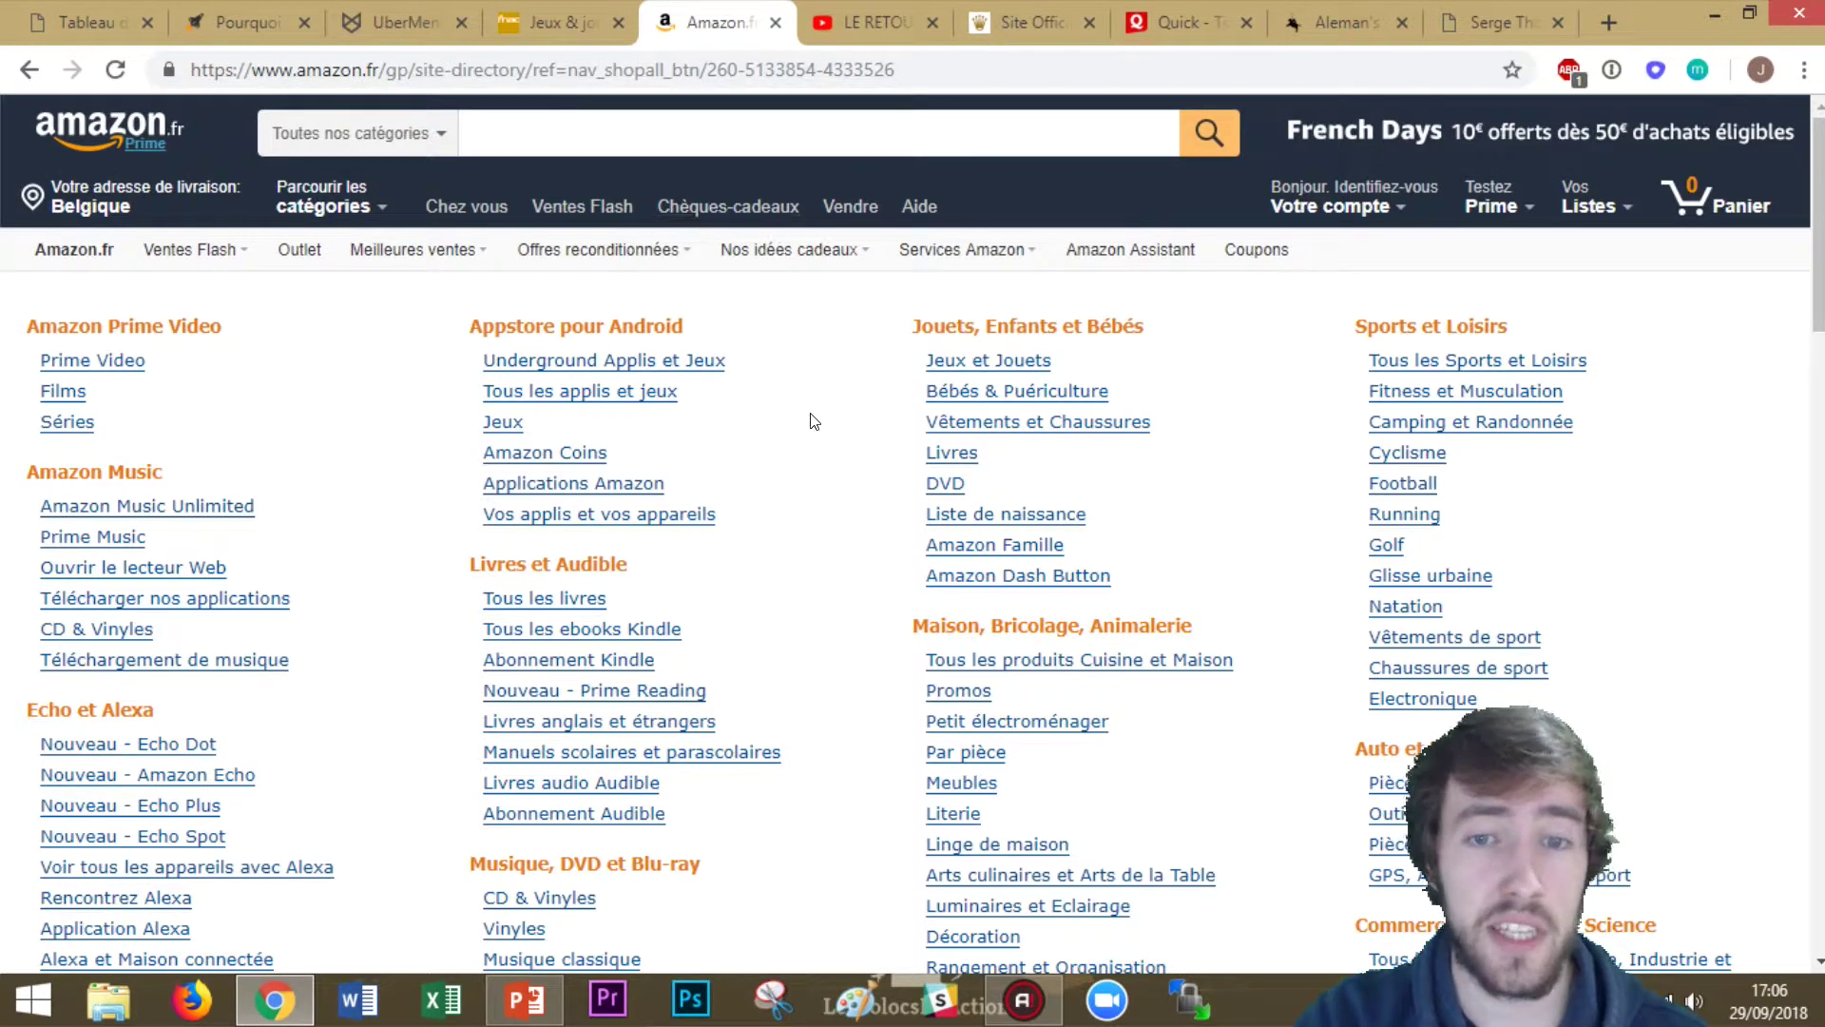
pyautogui.scroll(-2, 828, 646)
pyautogui.scroll(-4, 828, 648)
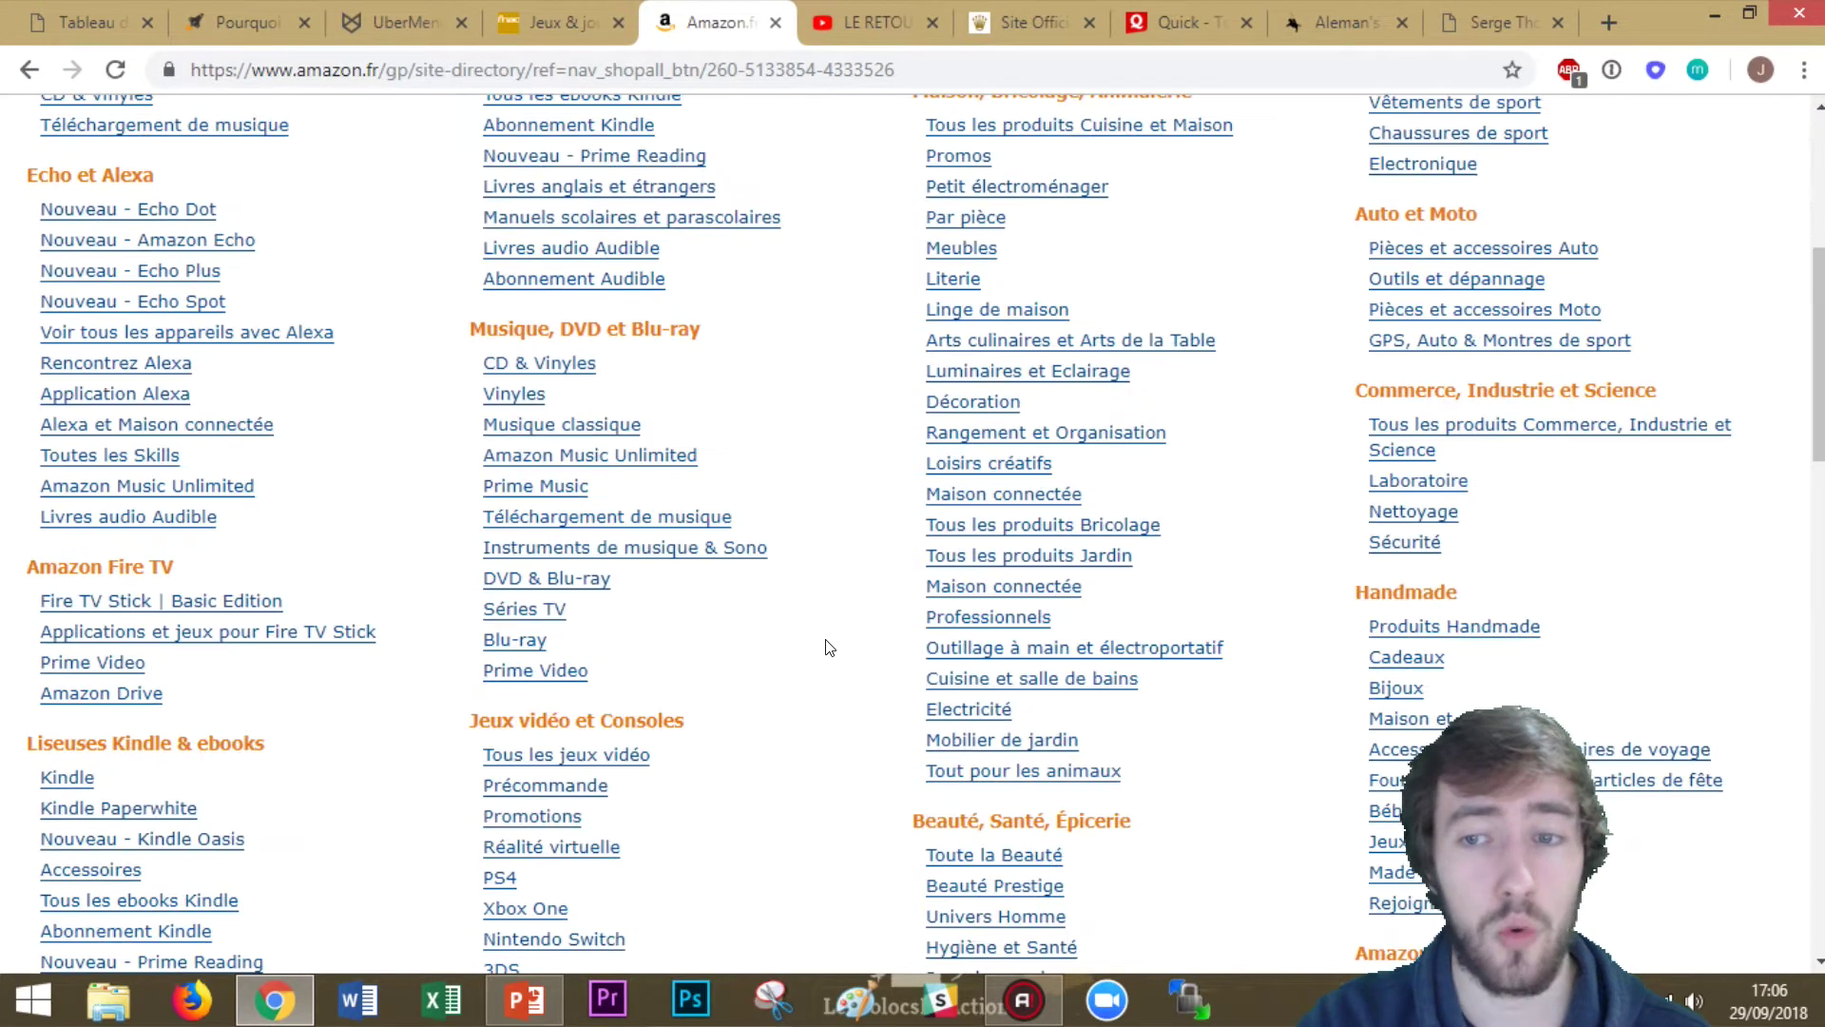
pyautogui.scroll(5, 816, 666)
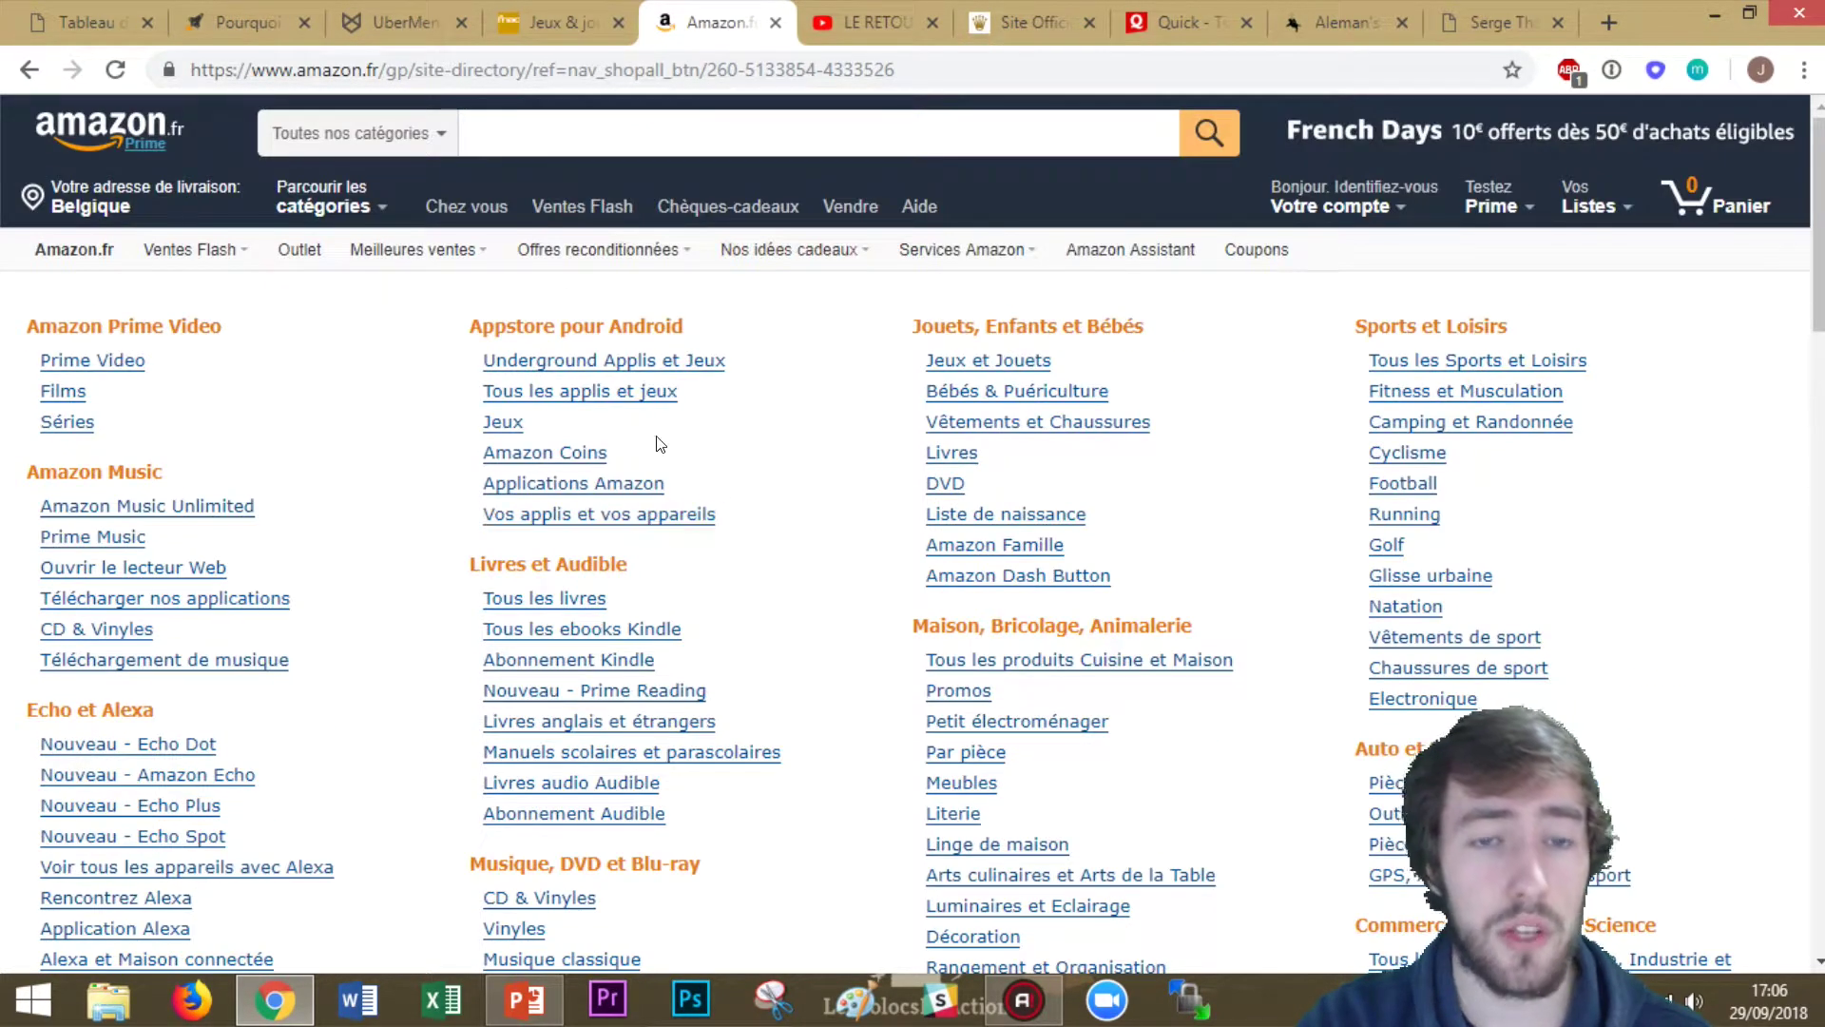
pyautogui.scroll(-1, 793, 331)
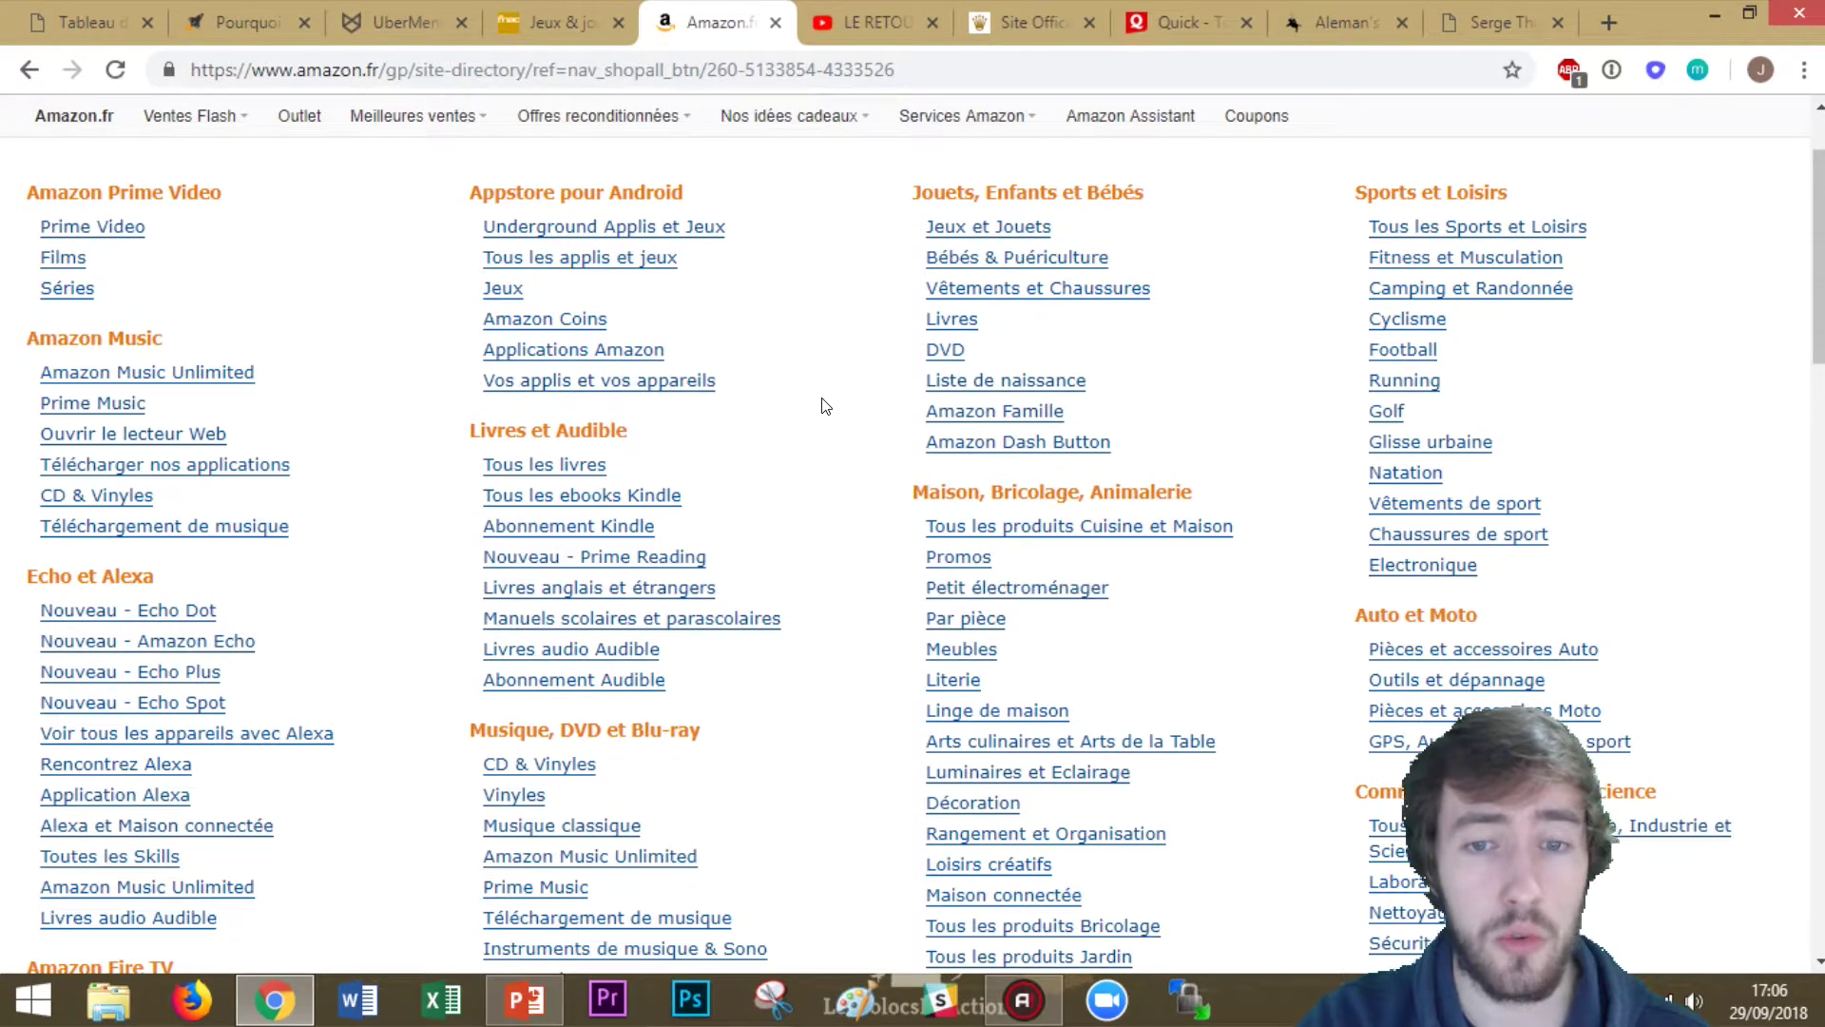
pyautogui.scroll(-16, 825, 406)
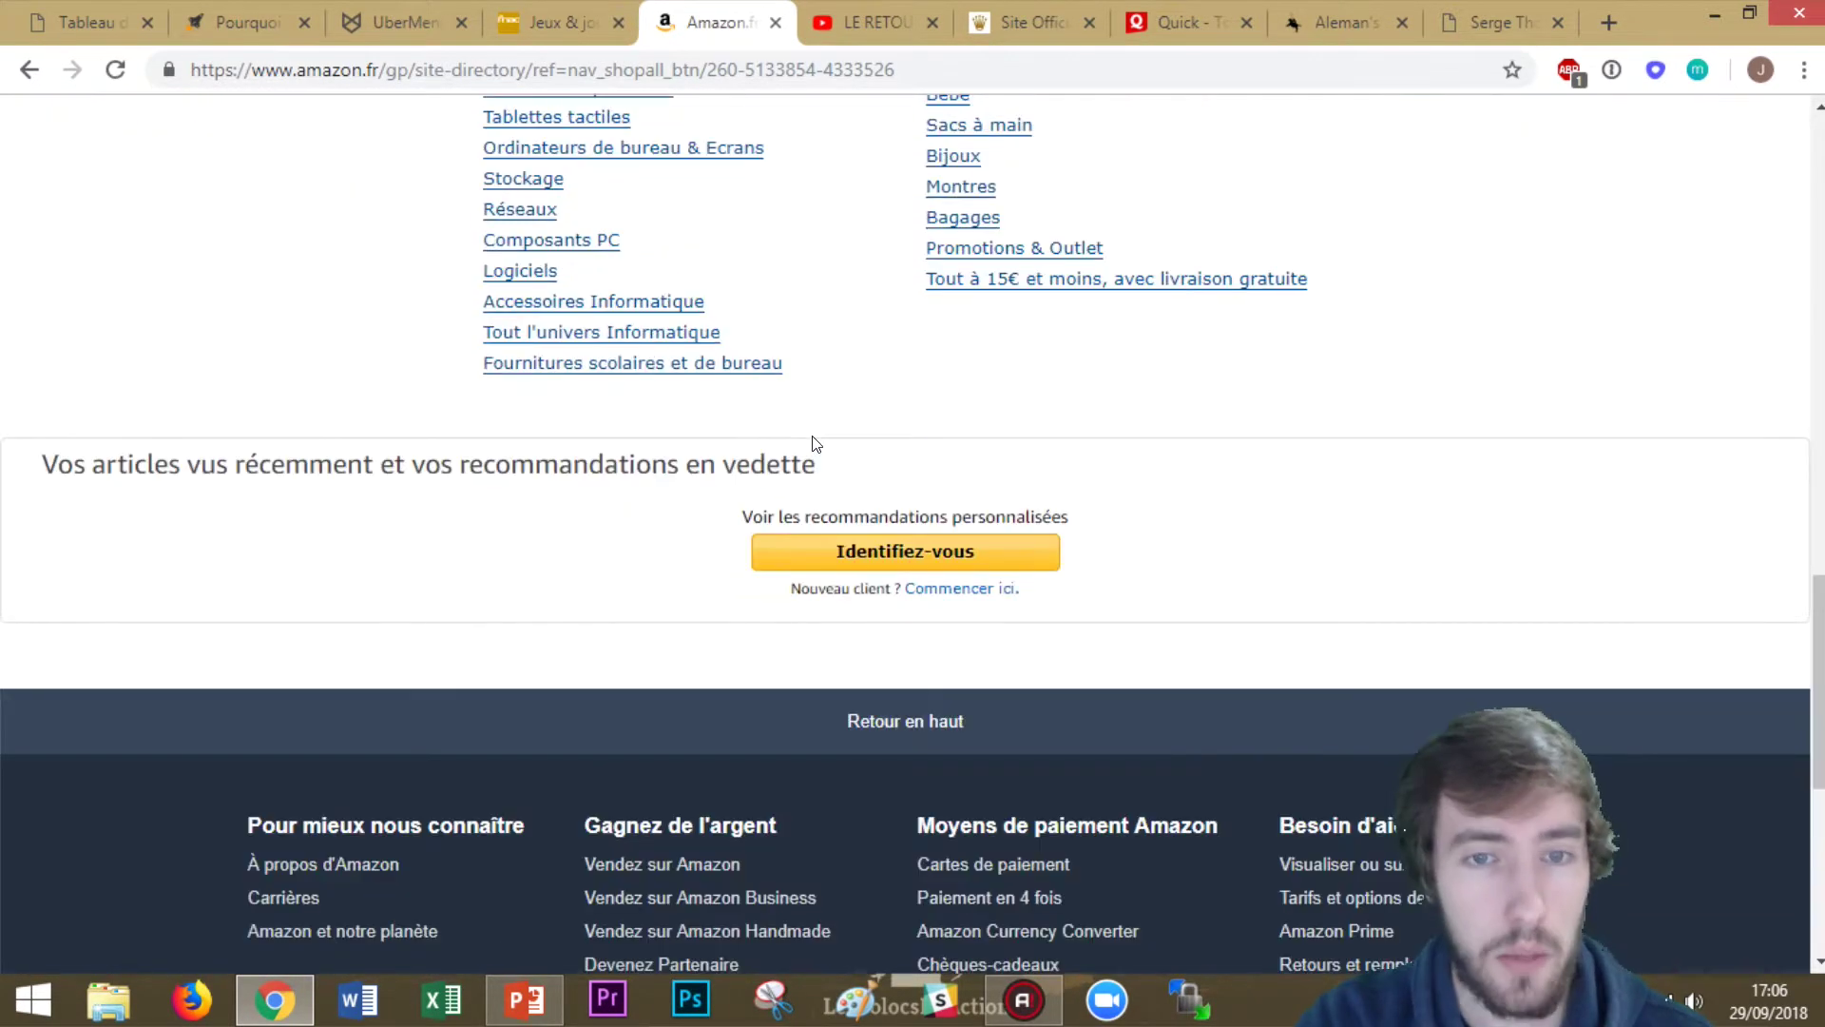
pyautogui.scroll(17, 846, 429)
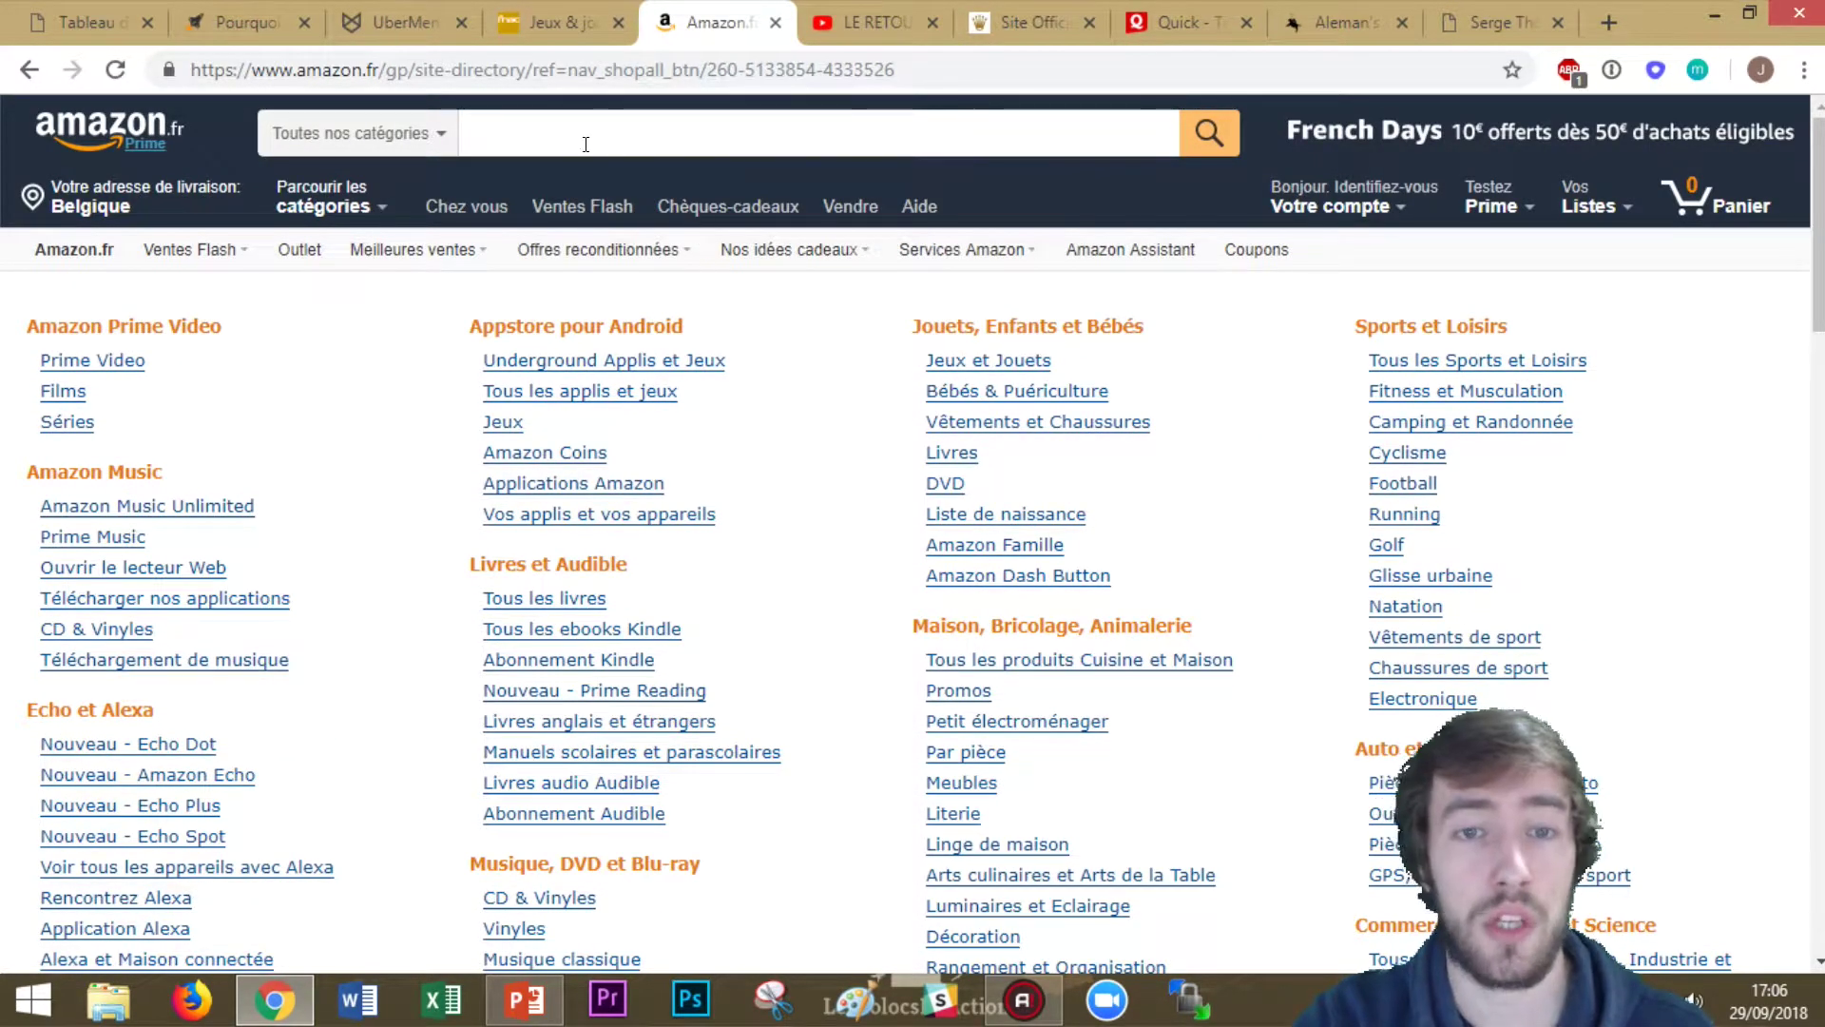
pyautogui.click(564, 122)
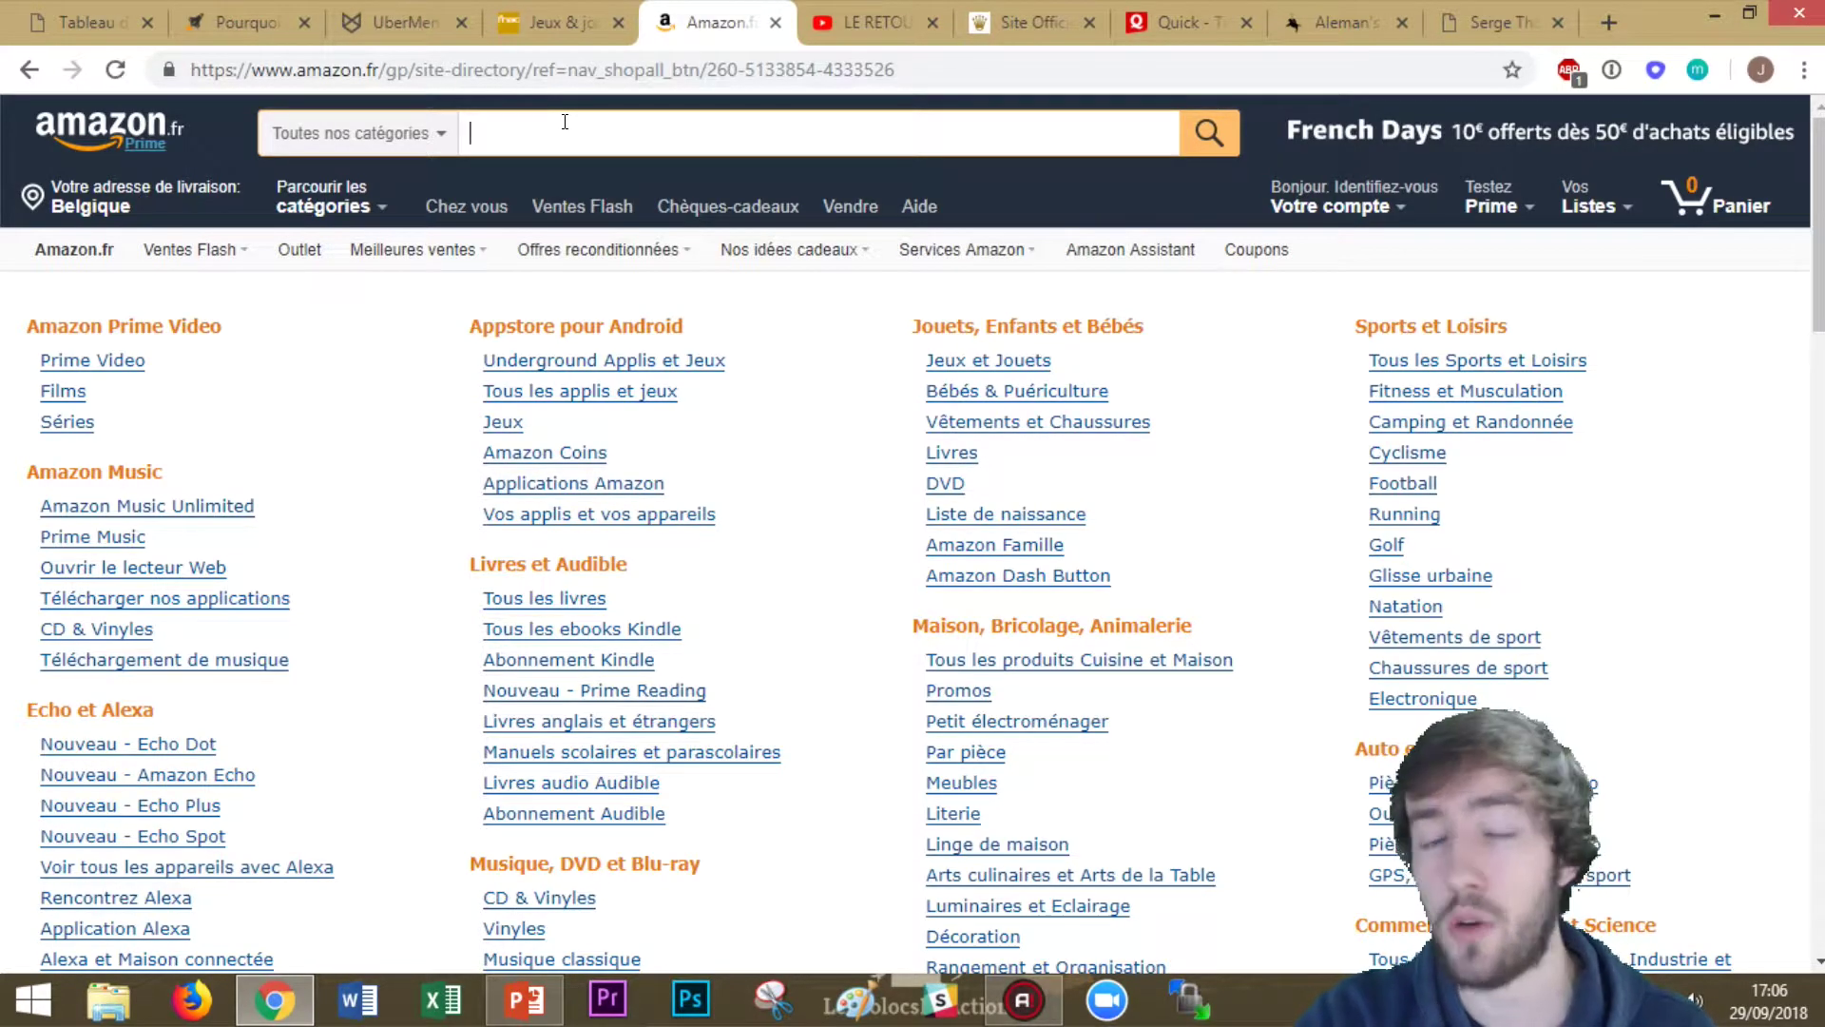
# Switch to the YouTube home page and examine its vertical side menu and search field
pyautogui.moveTo(841, 257)
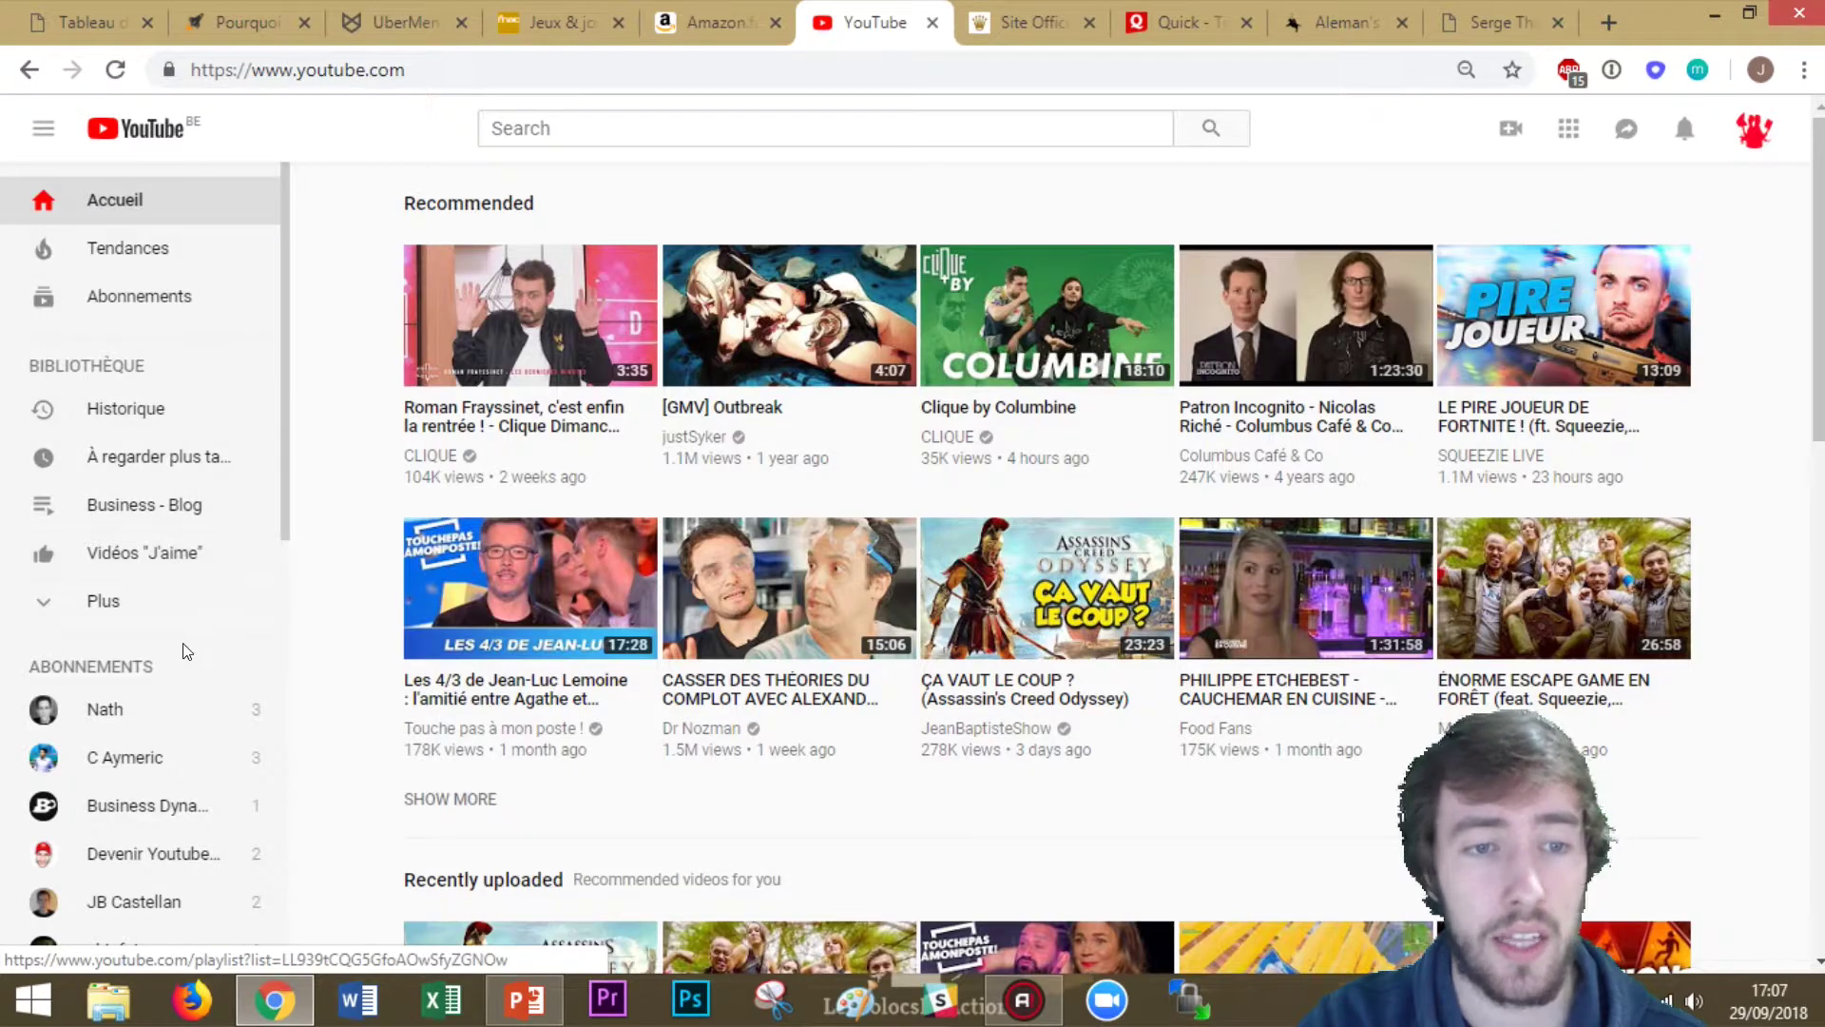
pyautogui.scroll(-5, 162, 618)
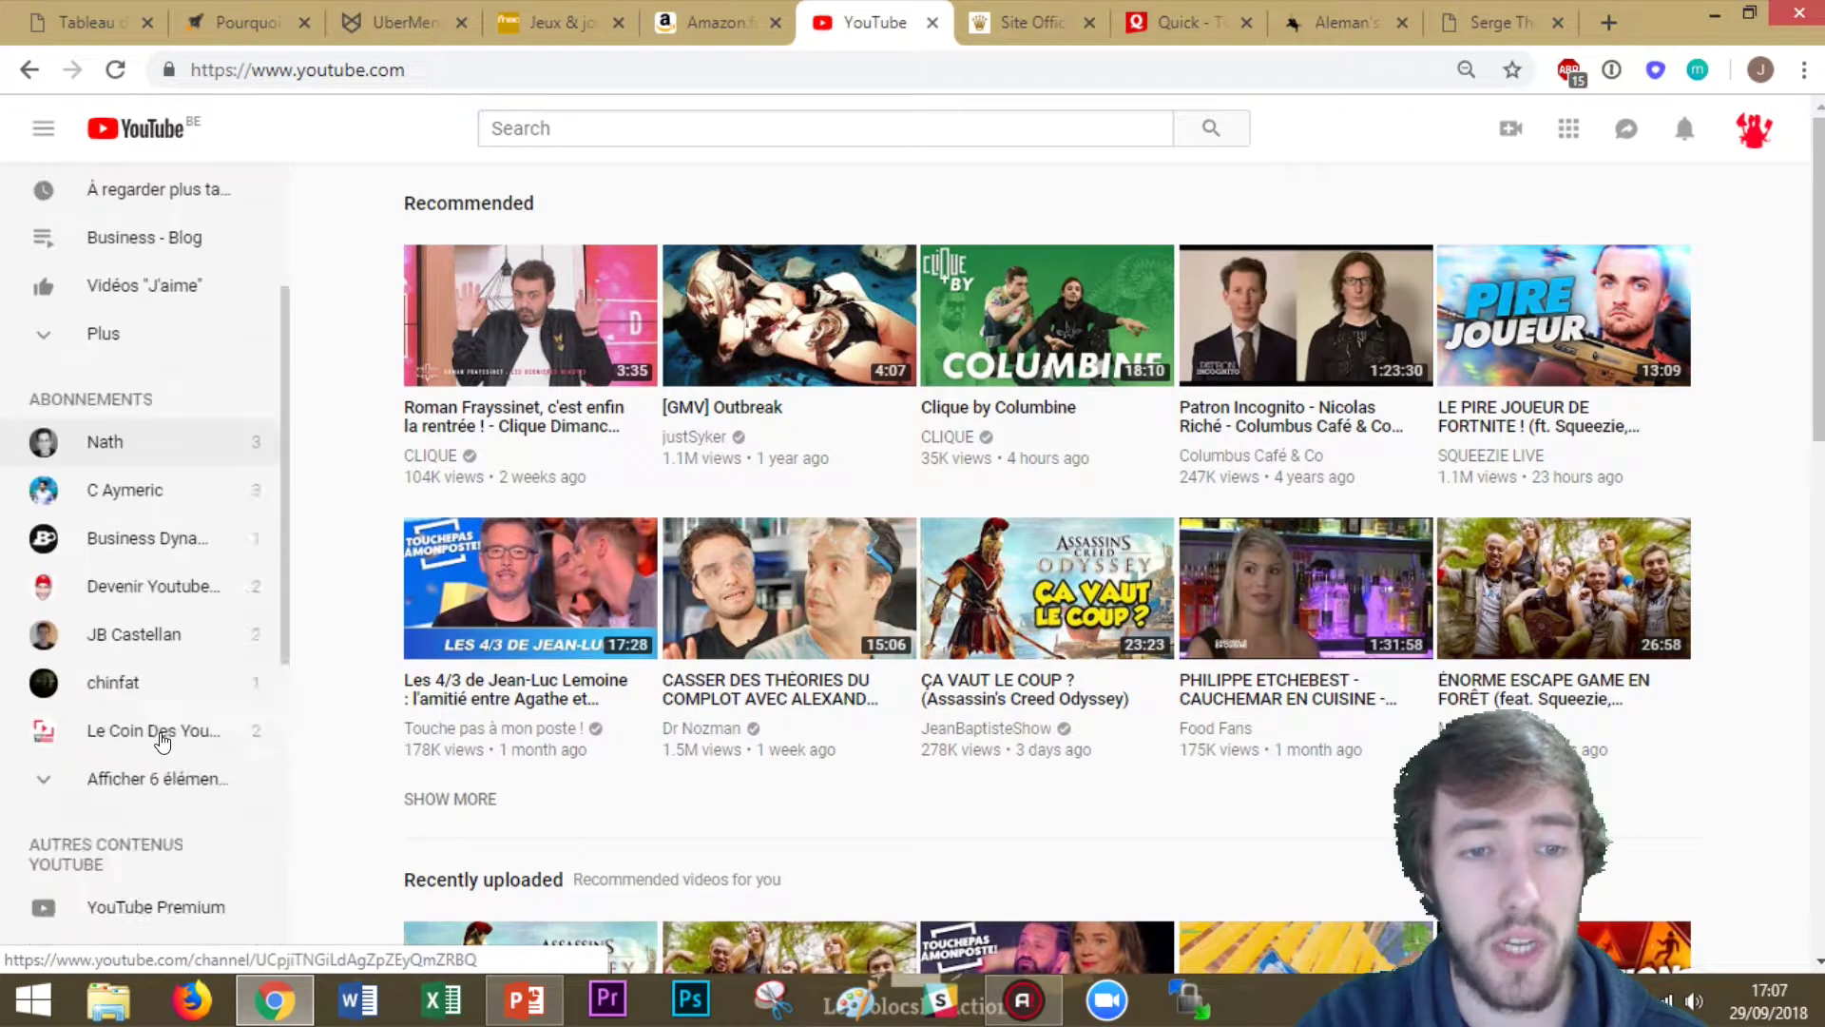
pyautogui.scroll(5, 161, 740)
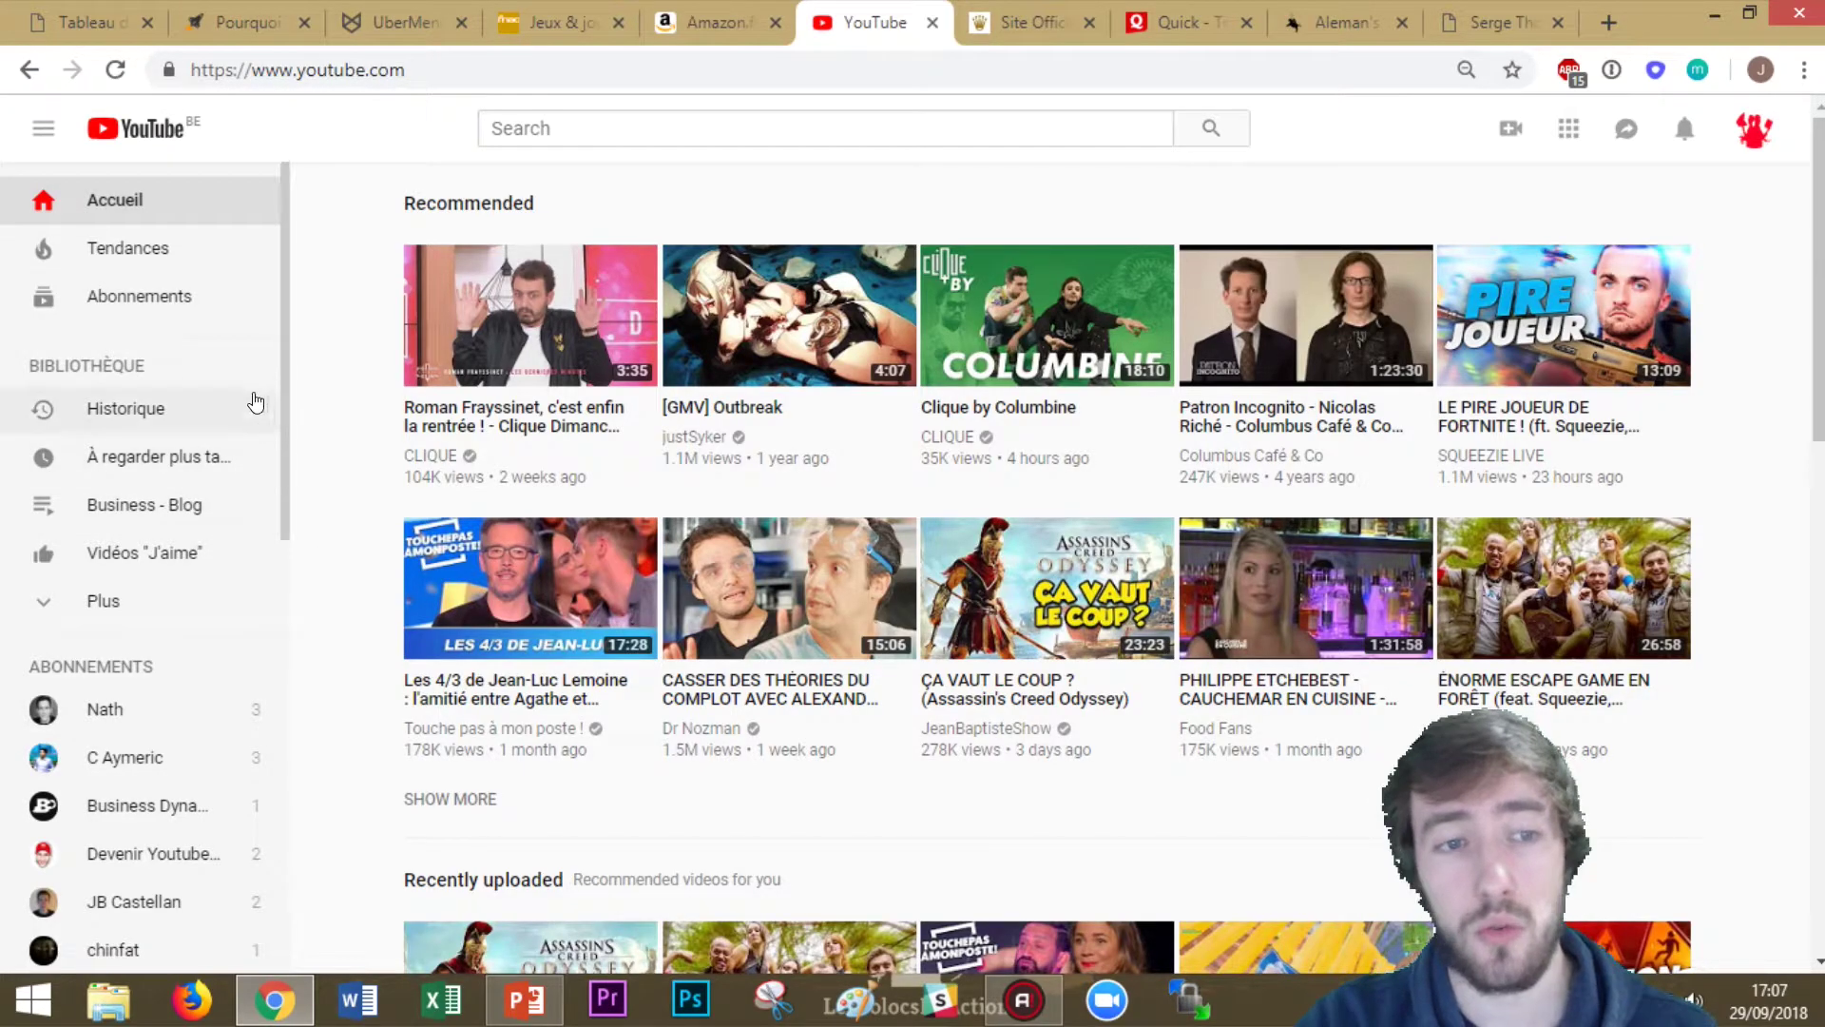
pyautogui.click(536, 118)
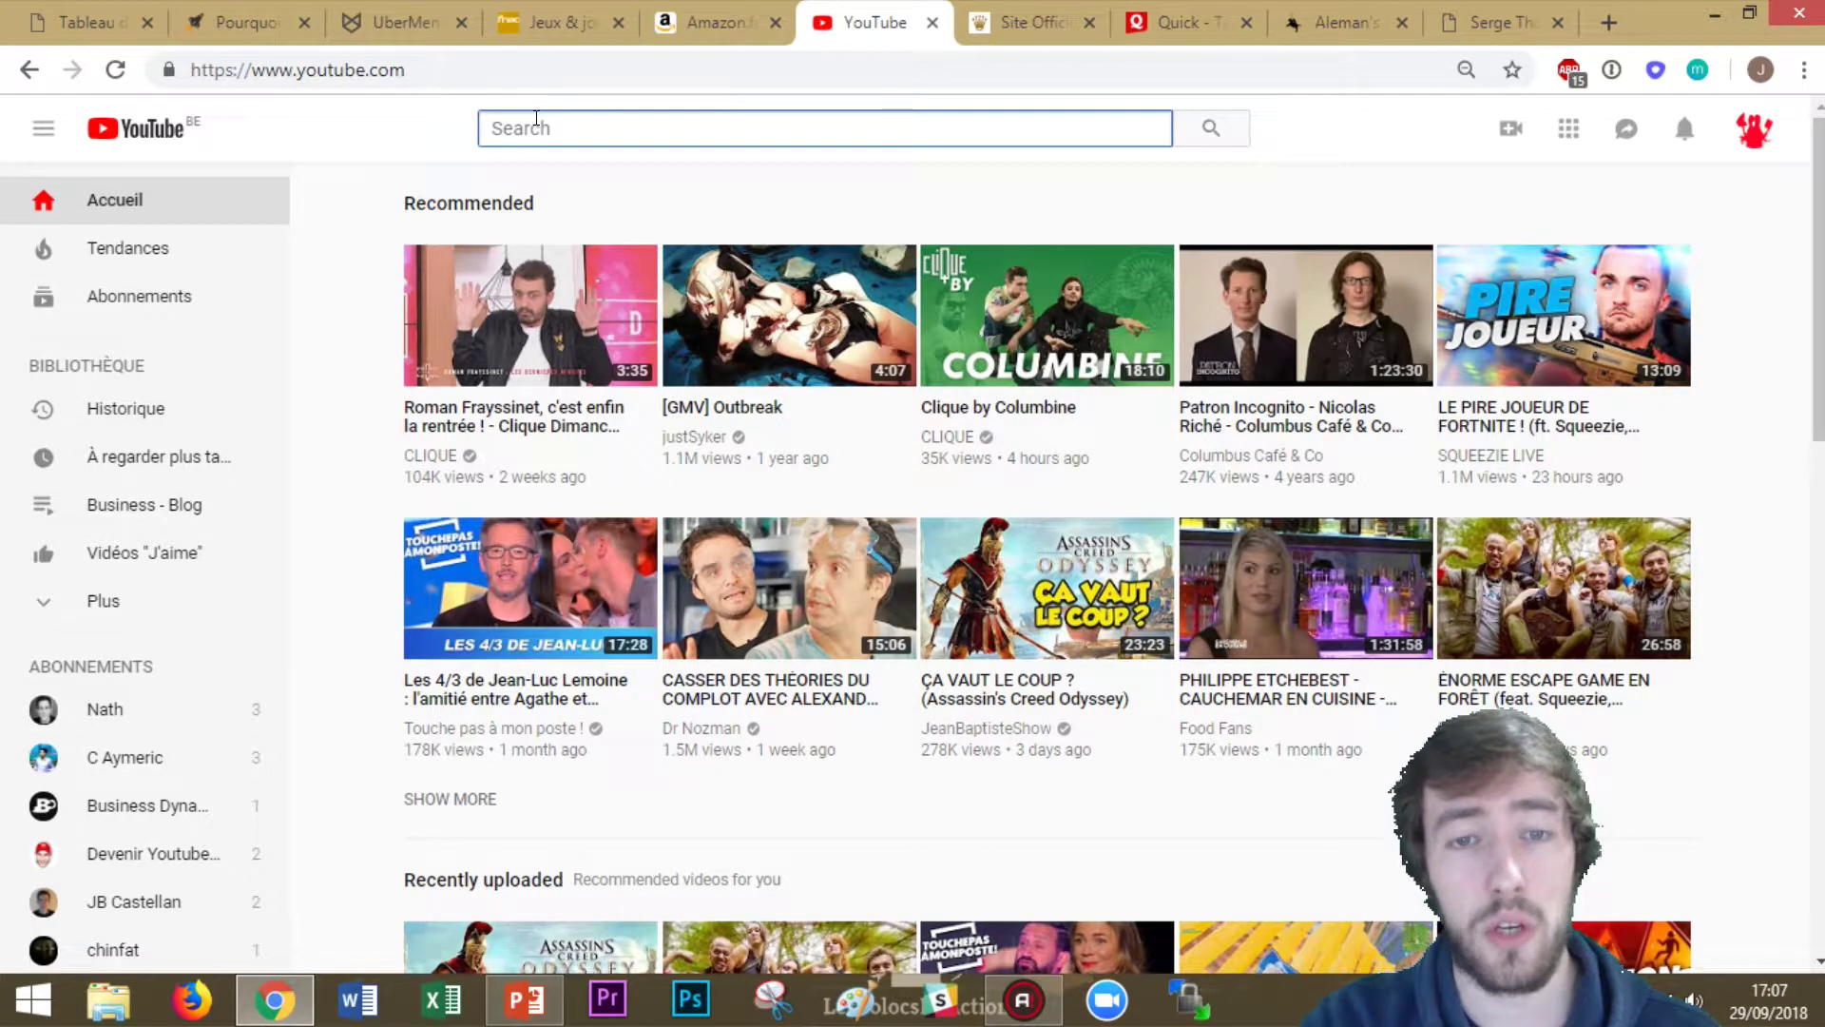
# Switch to the Rolex website, open its hamburger menu and examine the full list of sections
pyautogui.hotkey('ctrl', 'Tab')
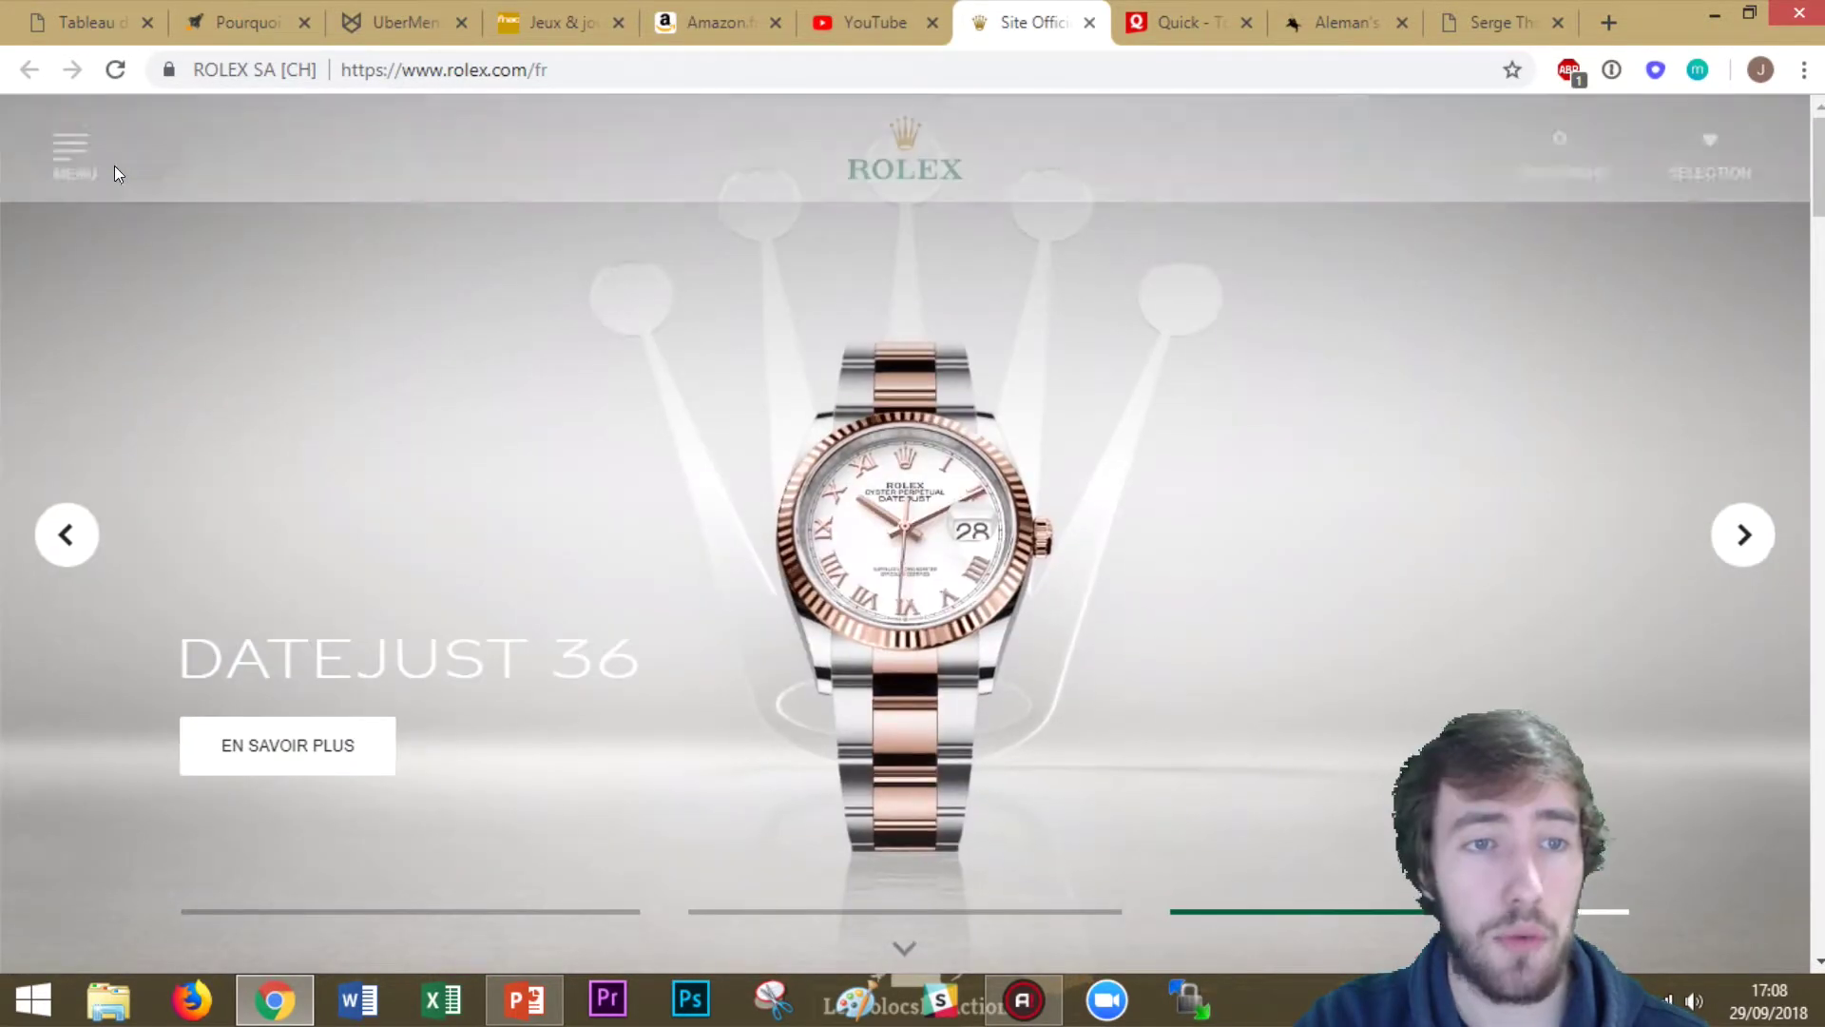
pyautogui.click(90, 155)
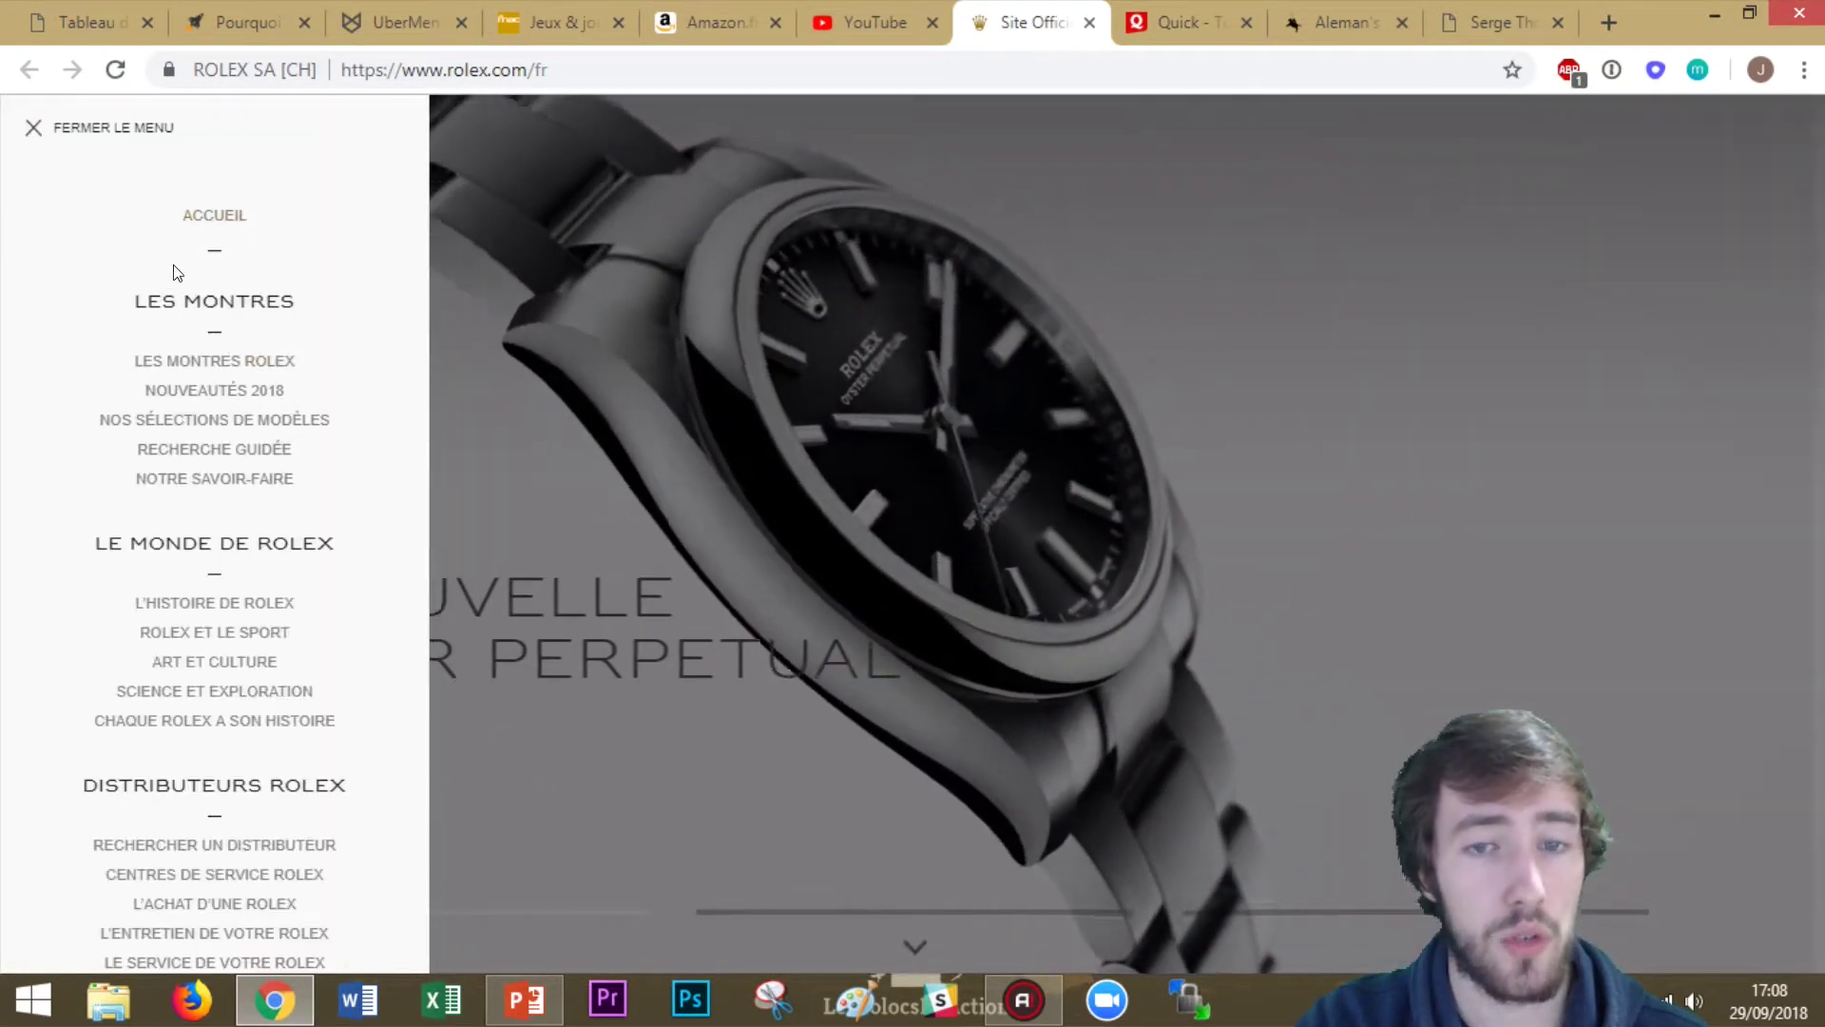
pyautogui.scroll(-3, 181, 328)
pyautogui.scroll(-2, 193, 307)
pyautogui.scroll(5, 198, 319)
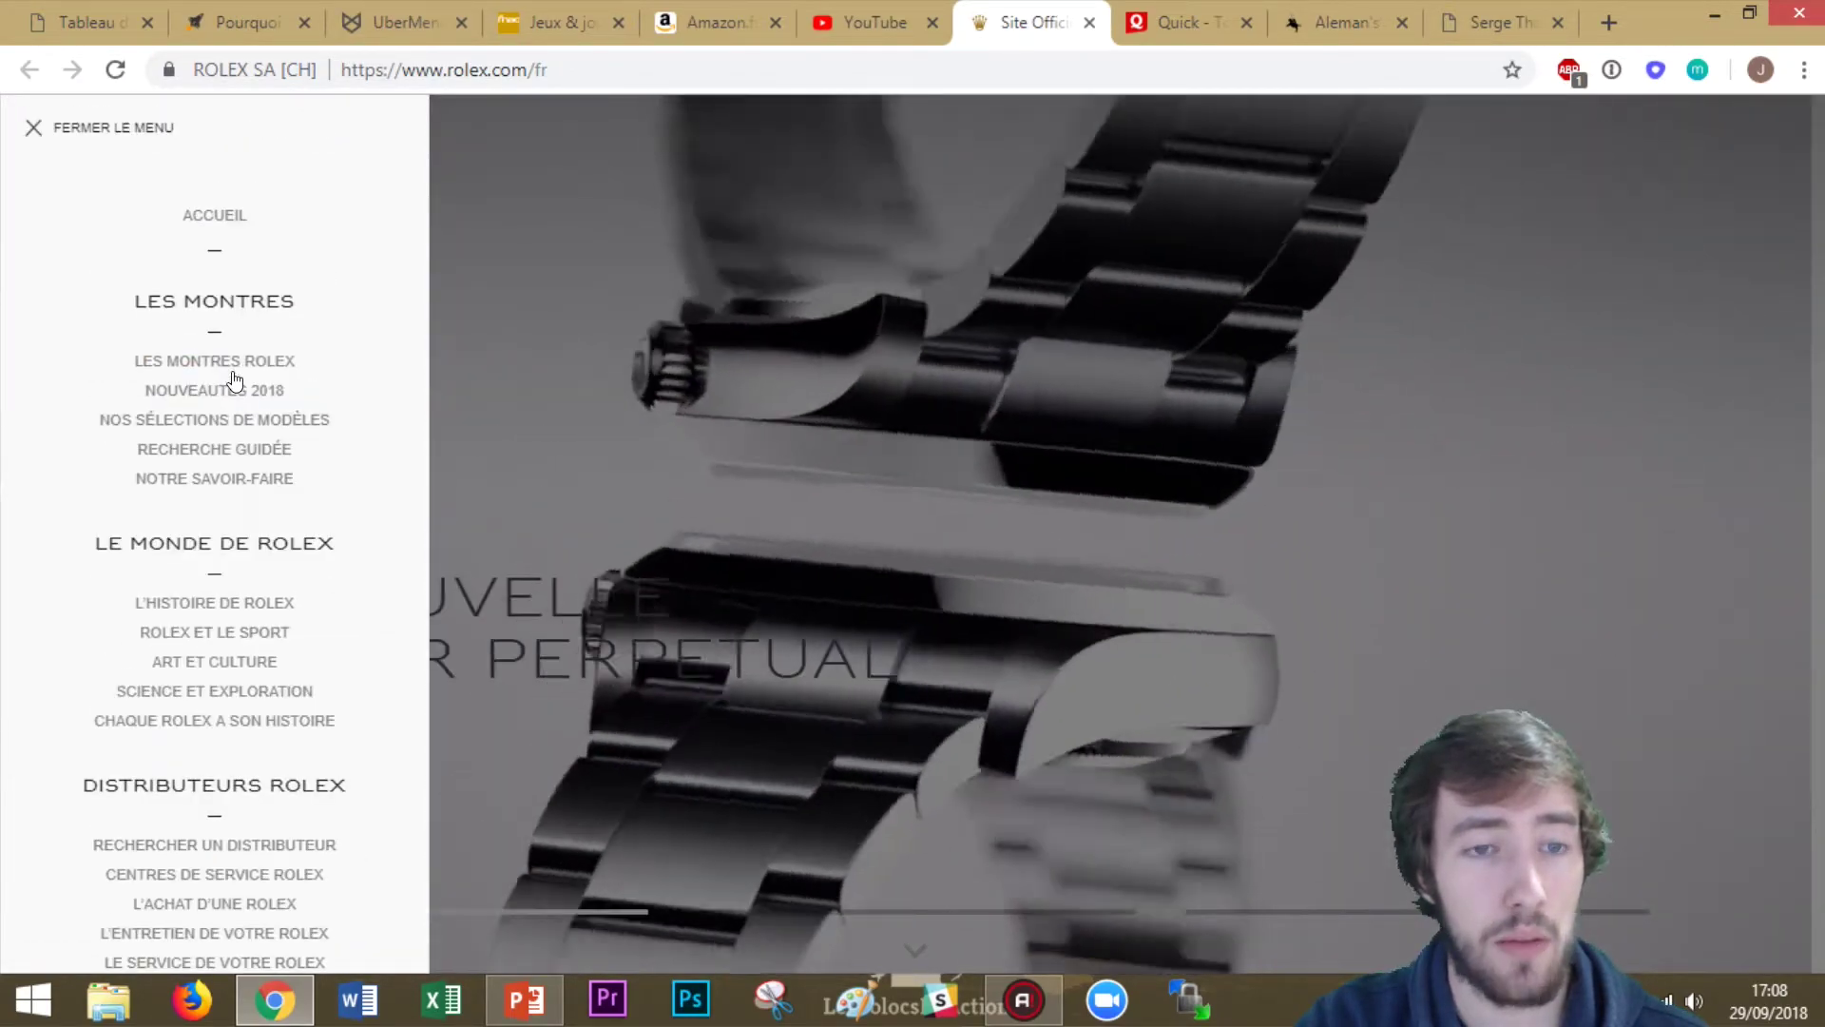
# Switch to the Quick website and open its hamburger menu
pyautogui.hotkey('ctrl', 'Tab')
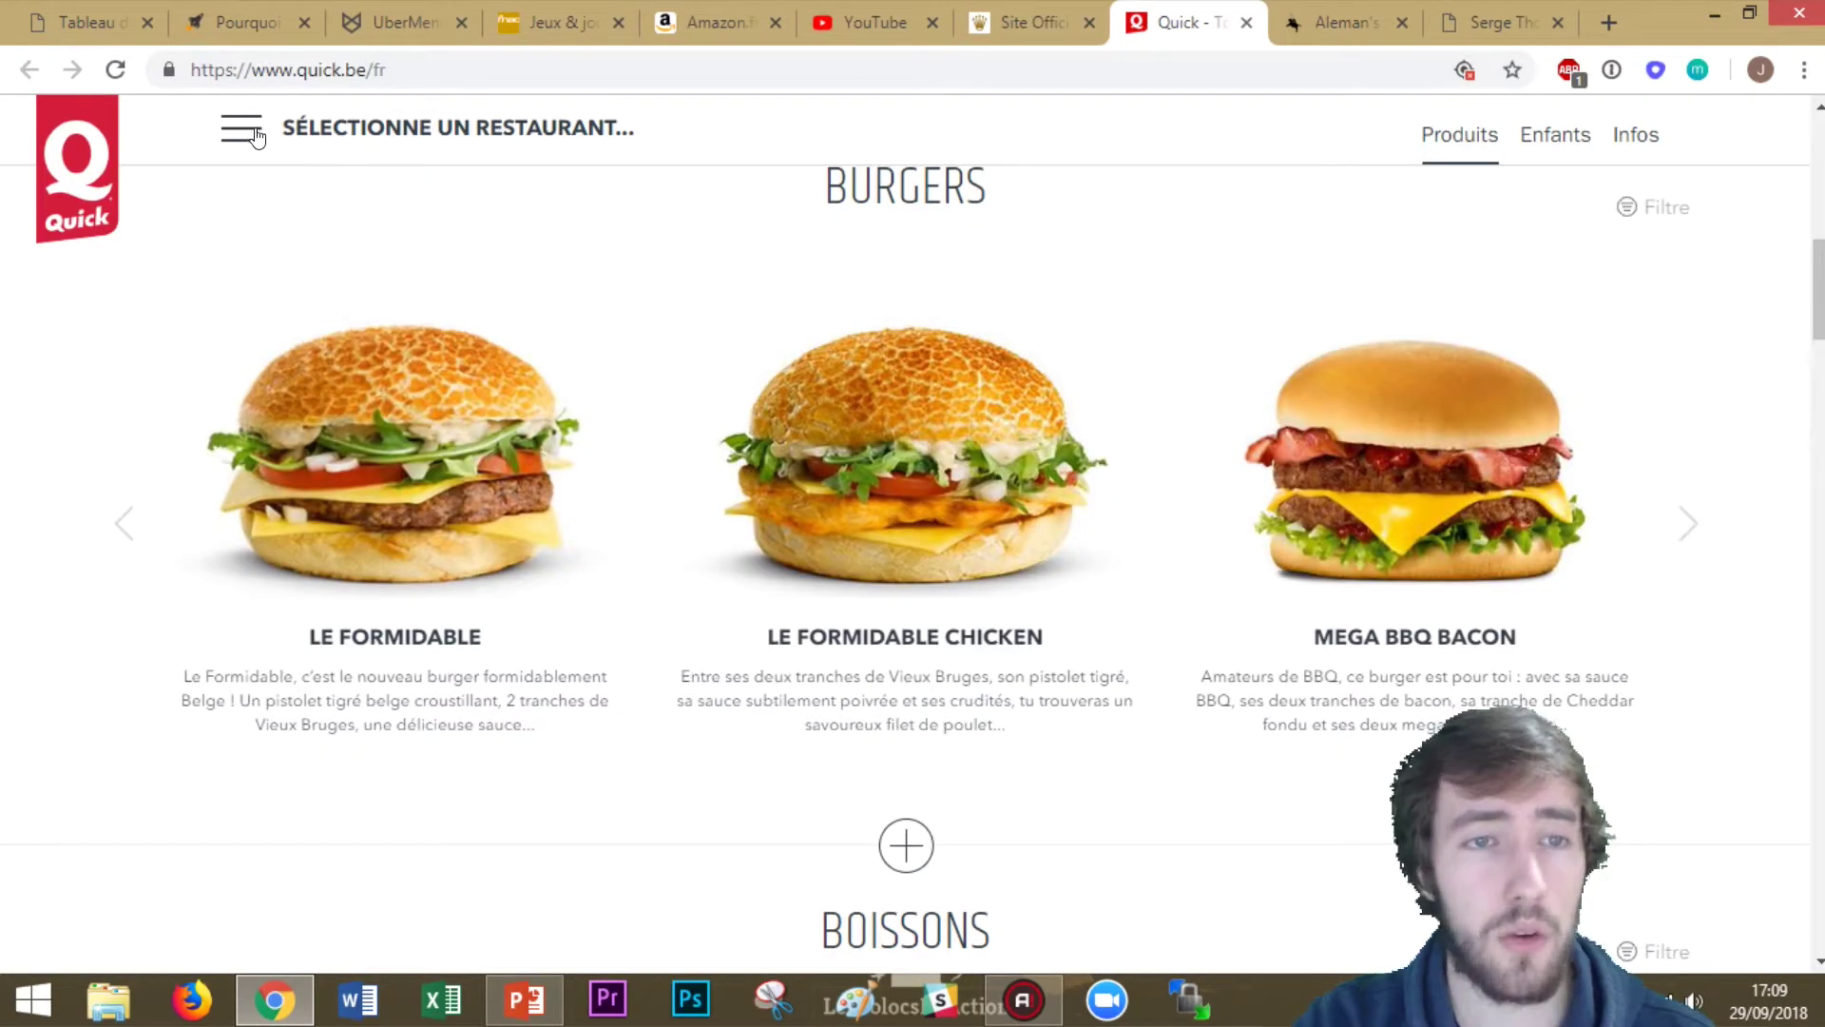
pyautogui.click(246, 140)
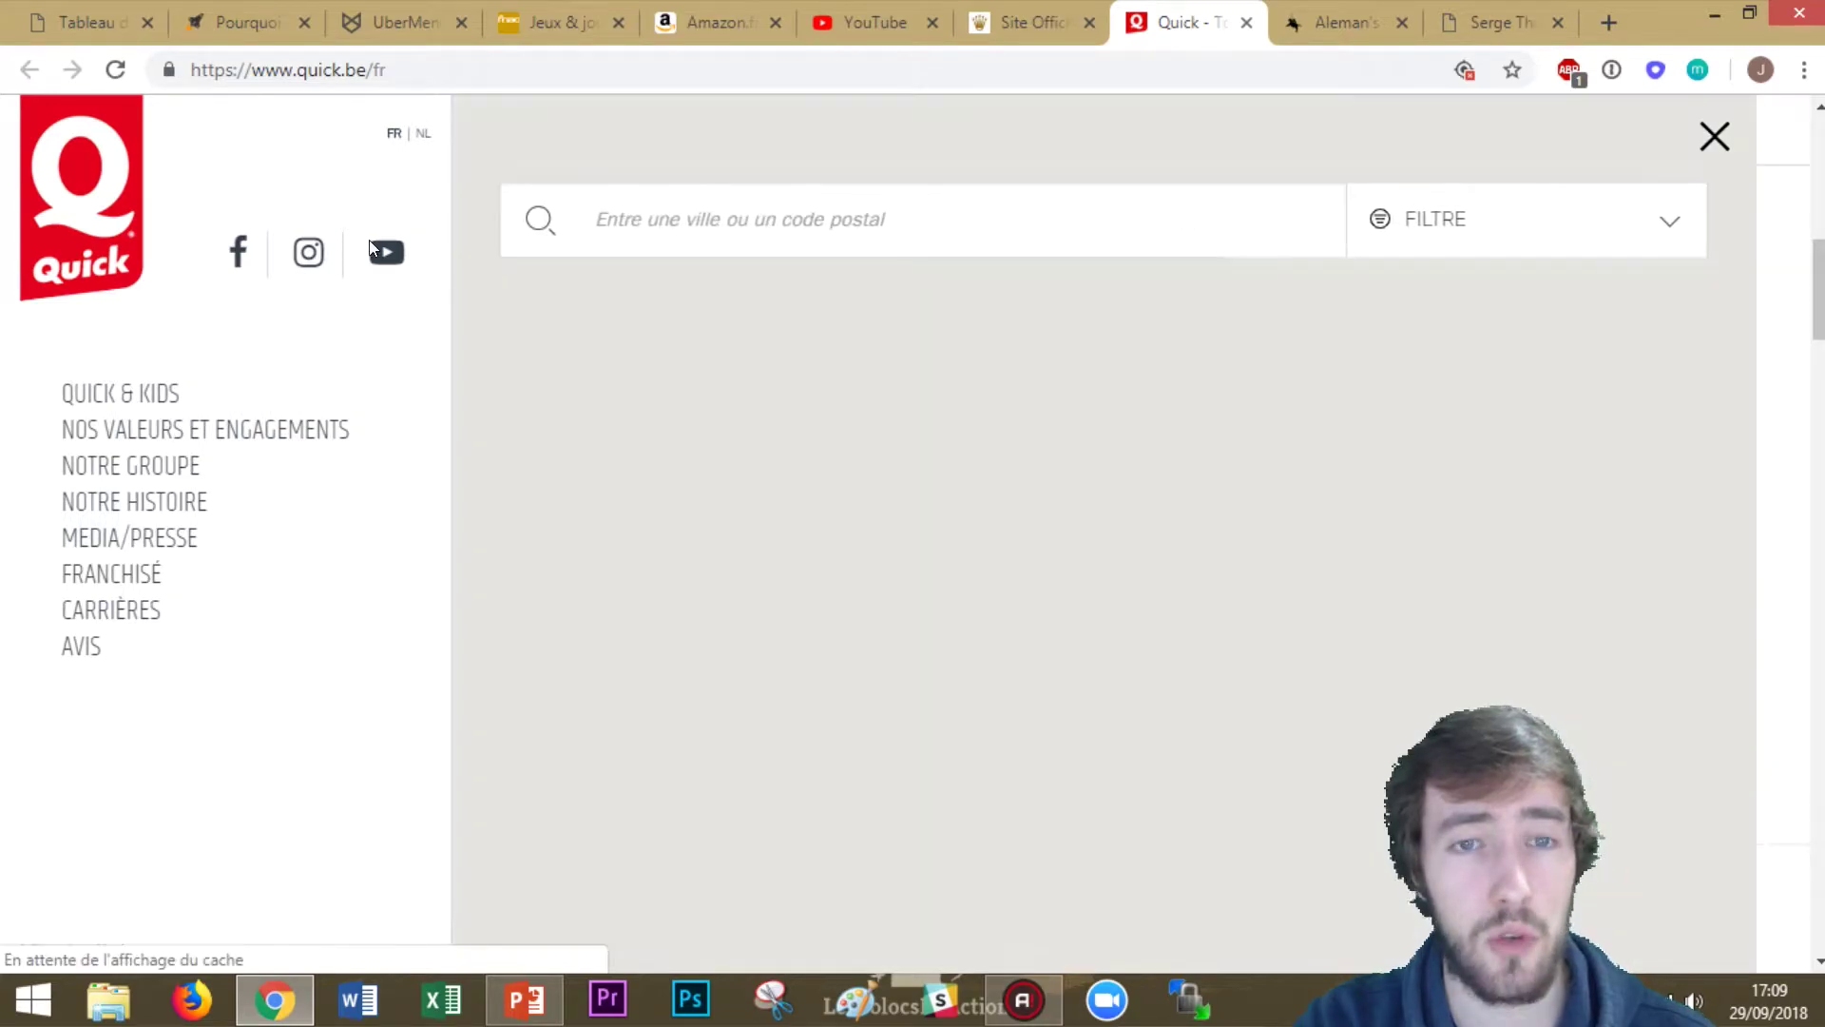
# Close and reopen the Quick website's hamburger menu, open the Notre Histoire page from it and examine the page
pyautogui.click(1715, 135)
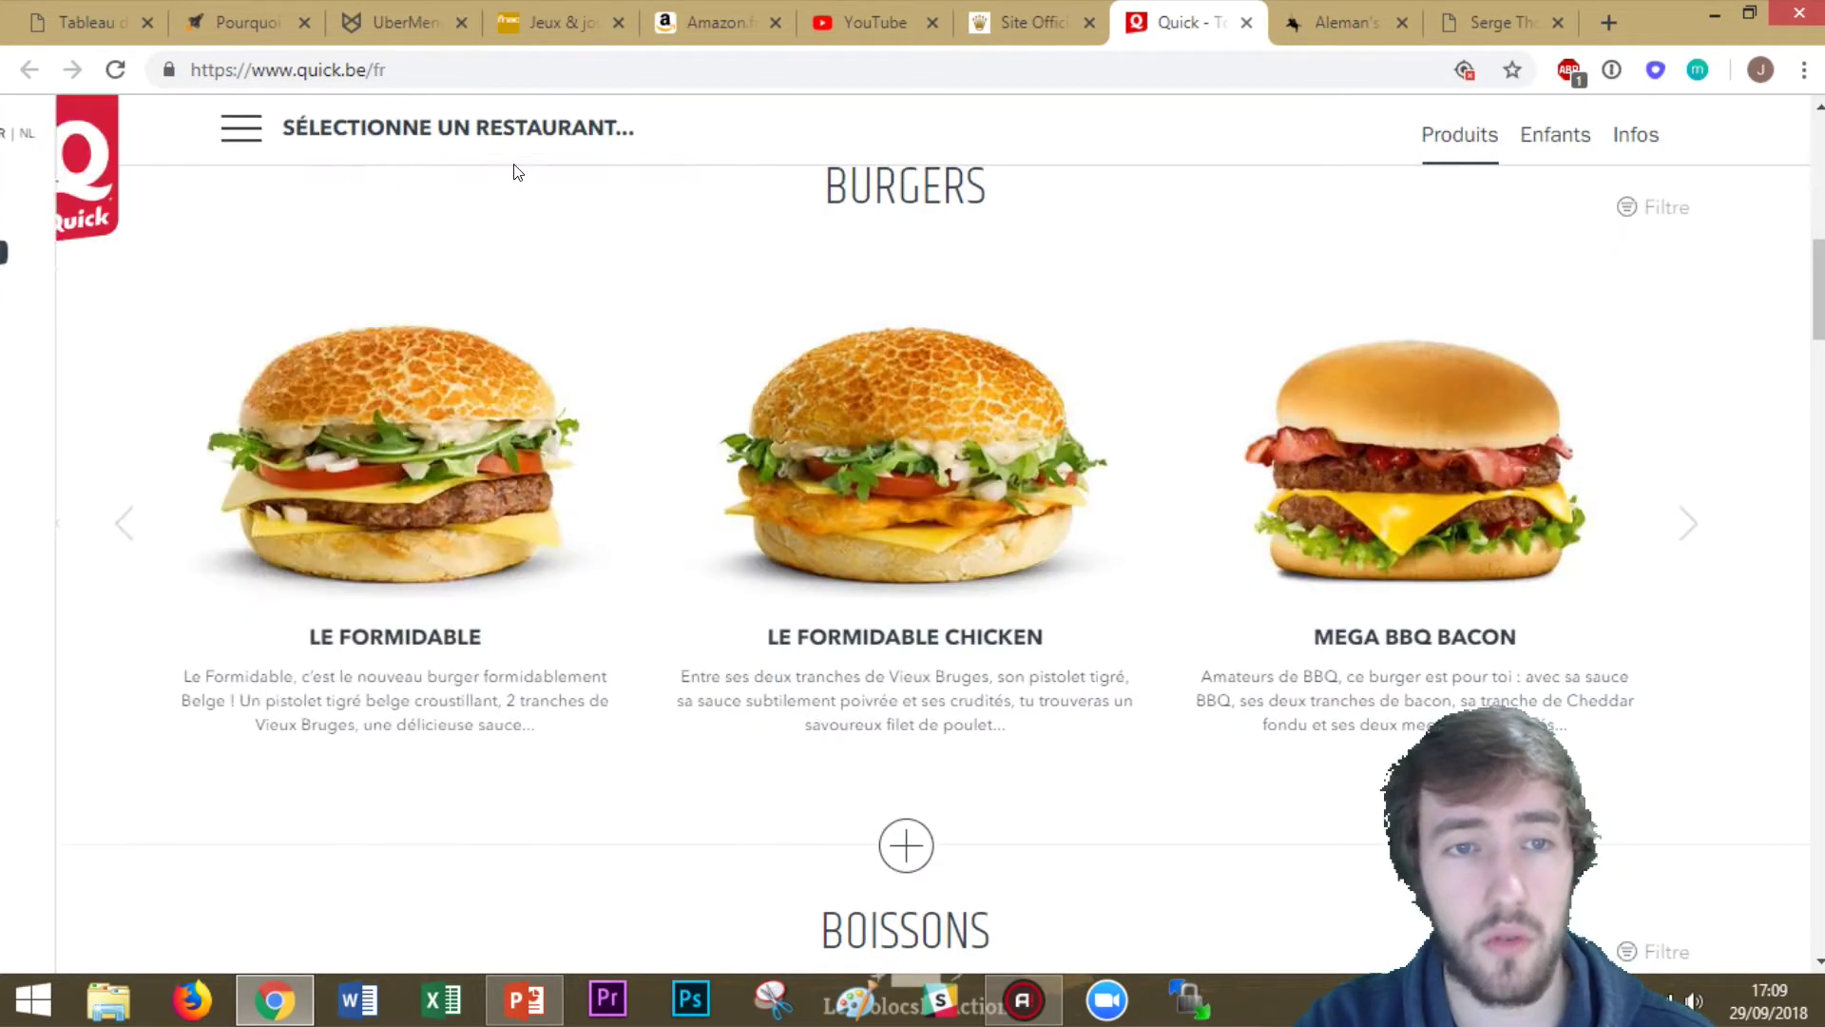
pyautogui.click(256, 126)
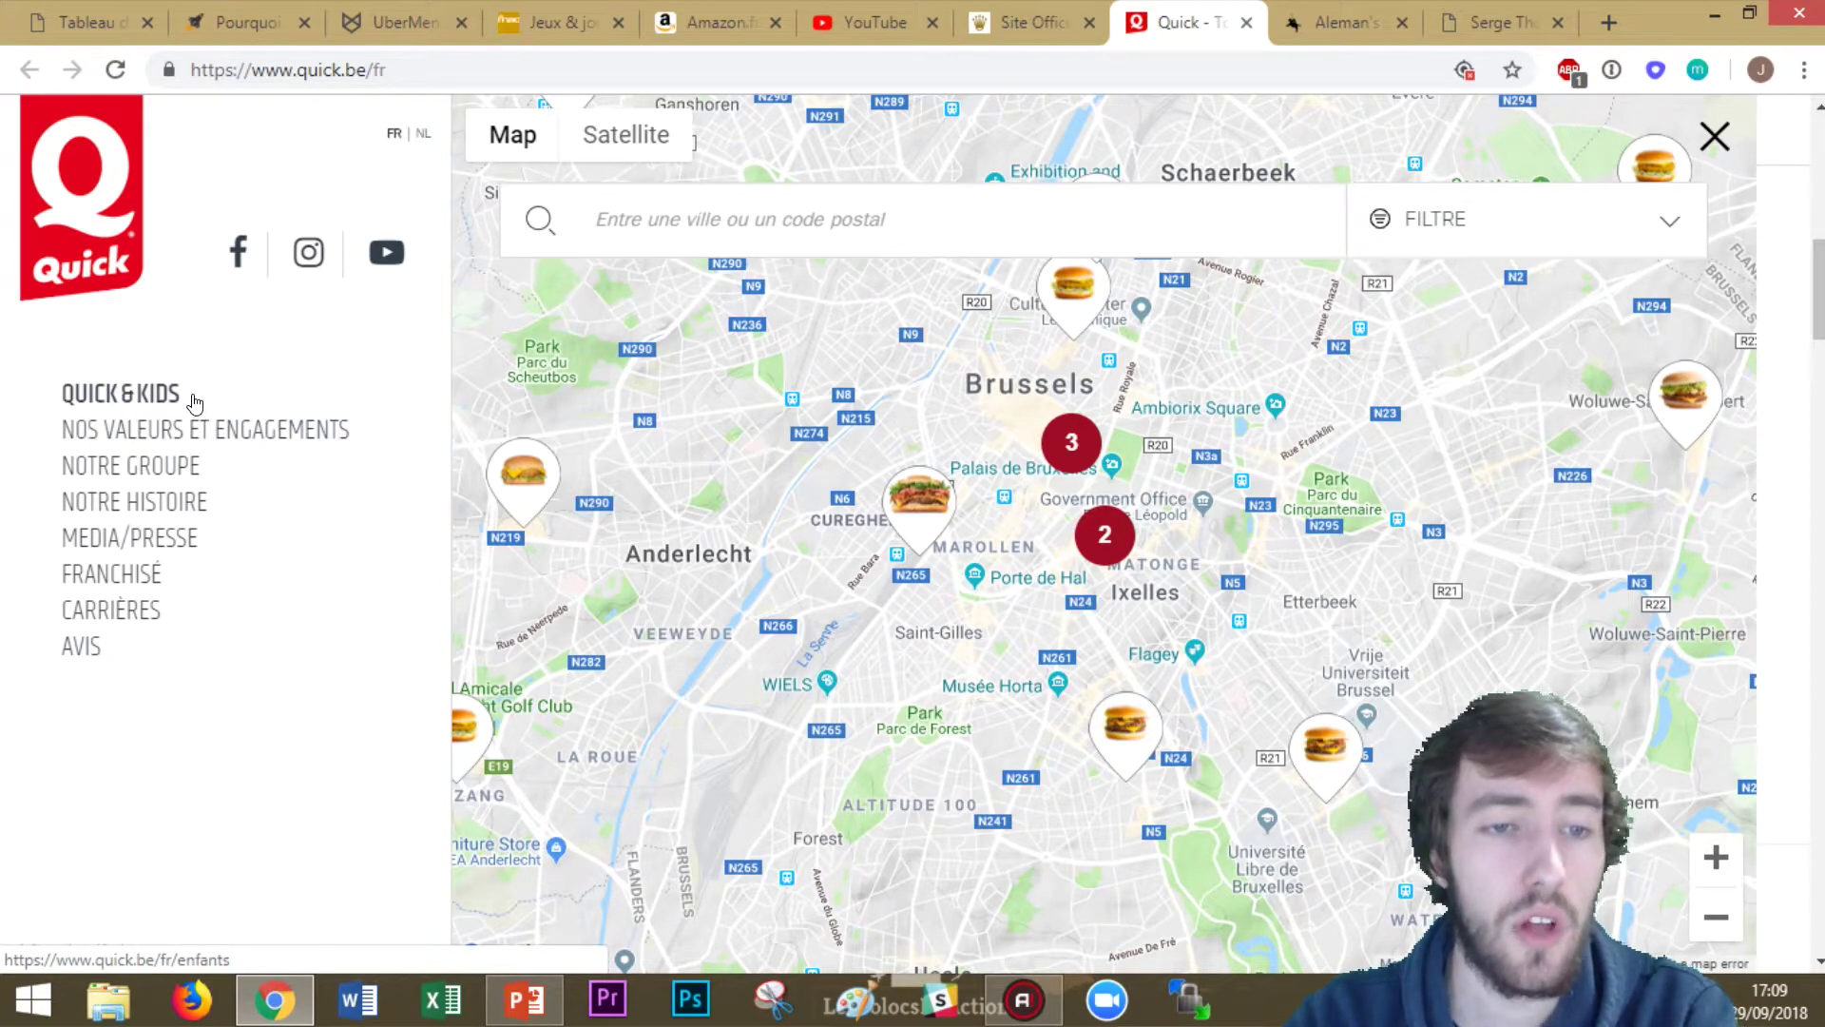
pyautogui.click(179, 504)
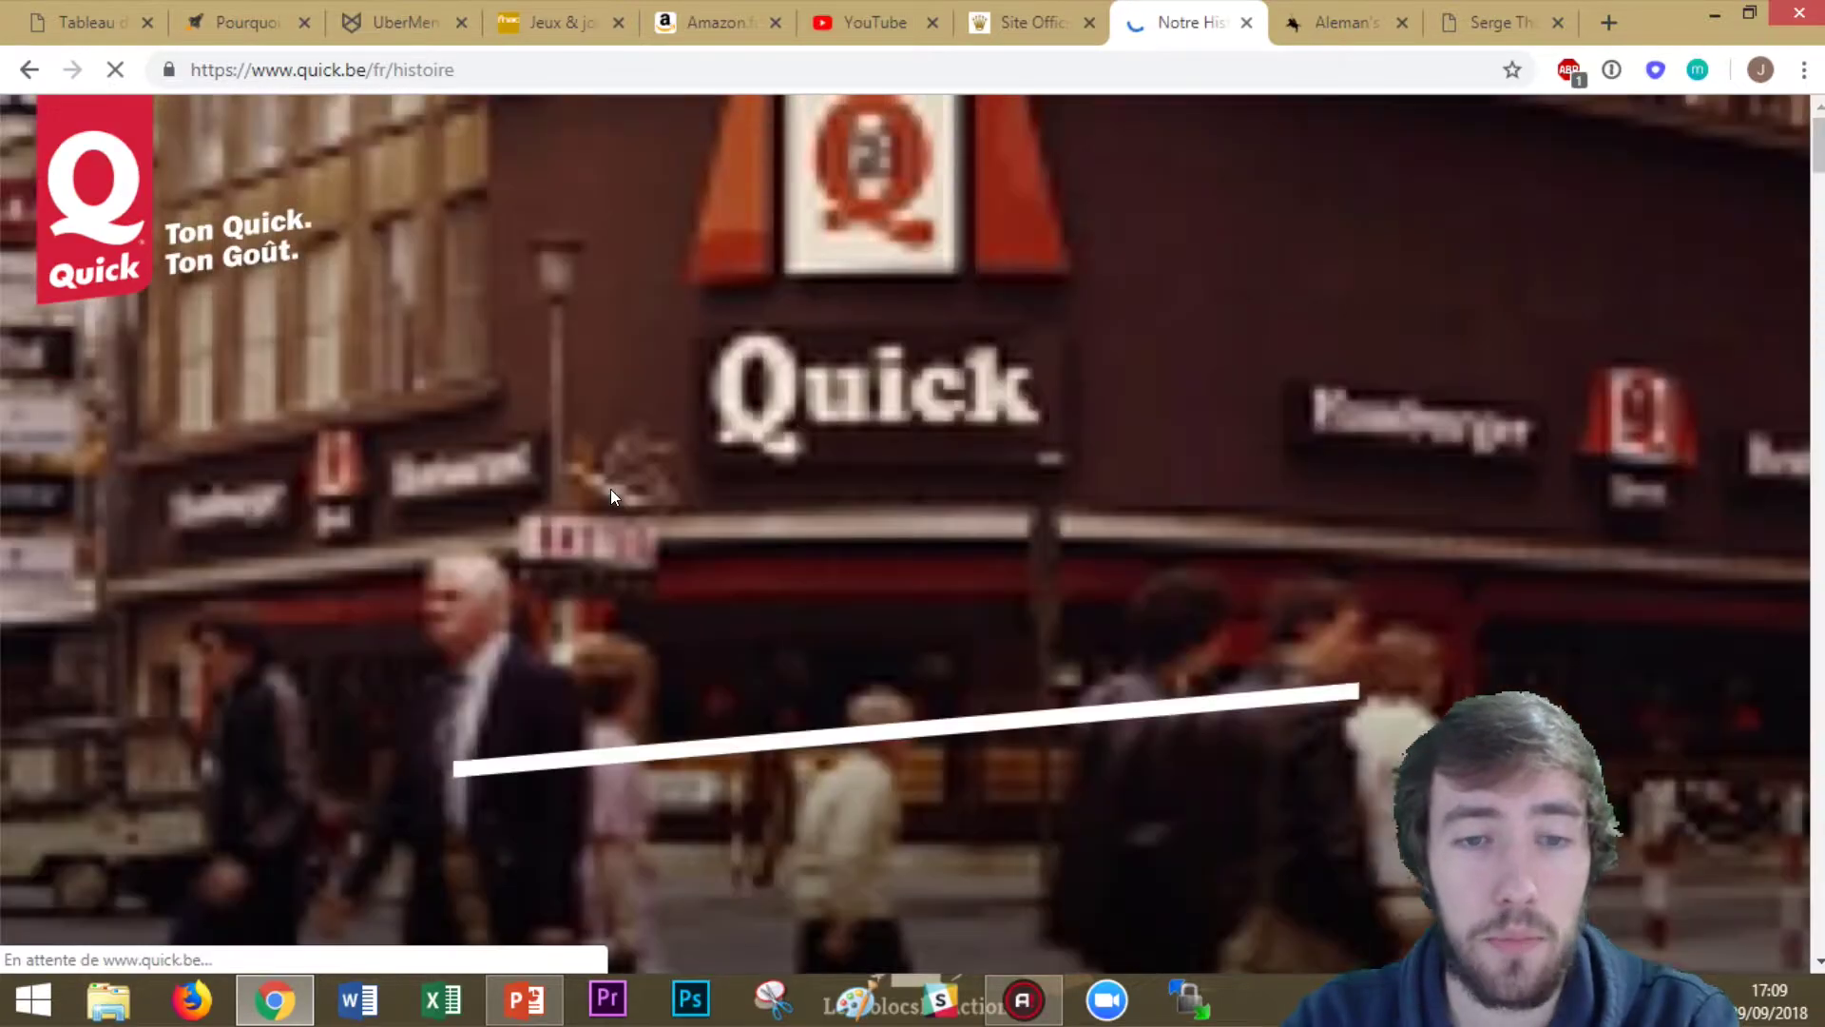
pyautogui.scroll(-3, 489, 466)
pyautogui.scroll(-5, 491, 466)
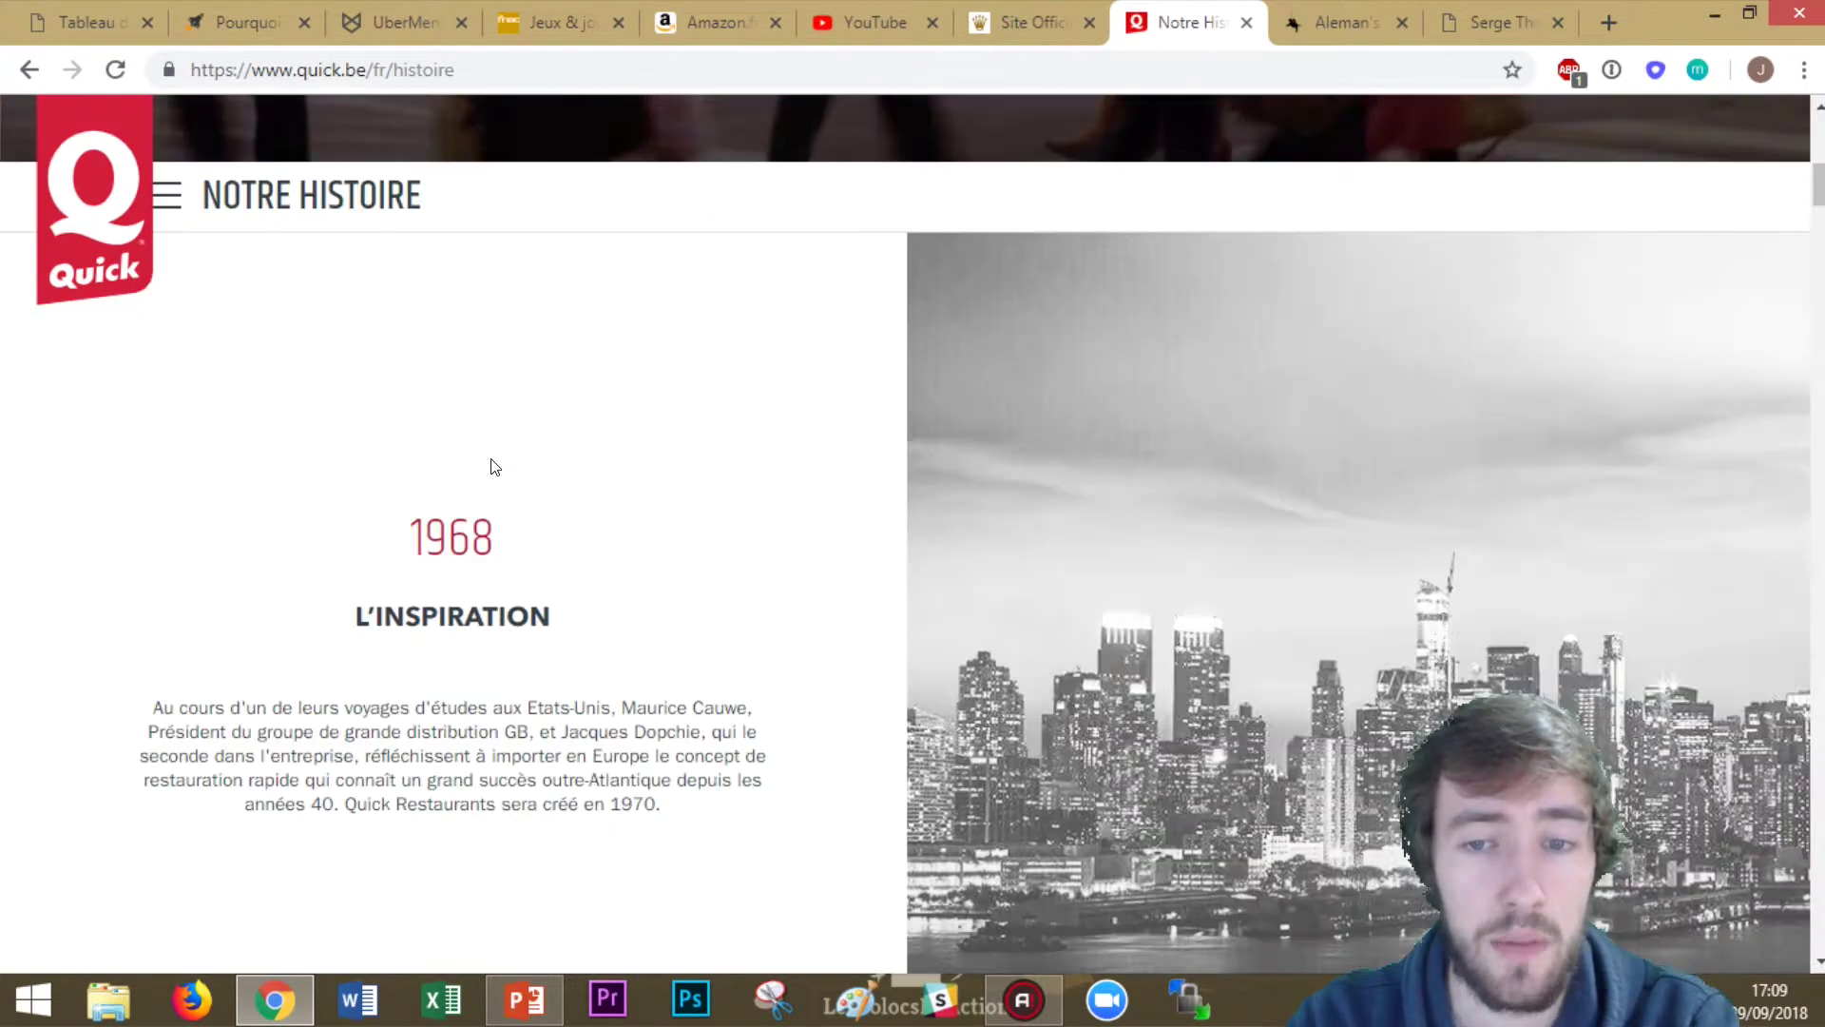
# Open the full-screen hamburger menus on the Aleman's and Atelier Serge Thoraval websites and examine their entries
pyautogui.click(1335, 22)
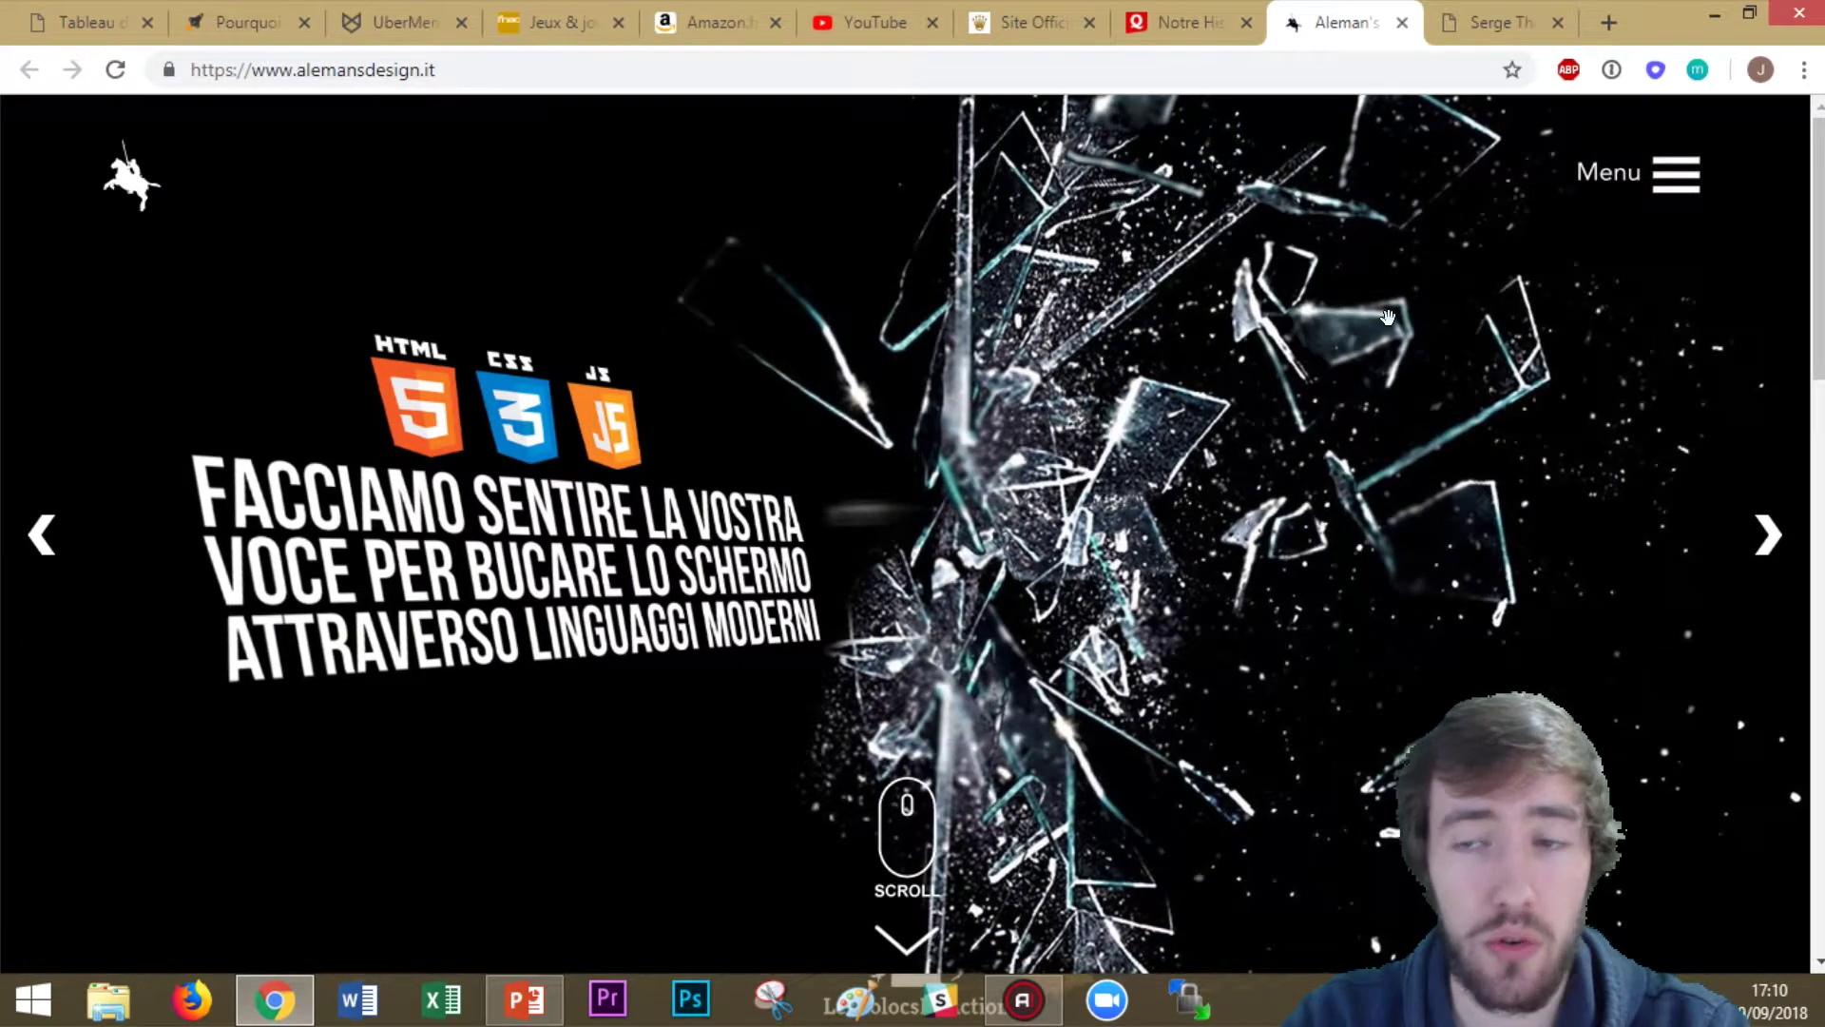
pyautogui.click(1673, 175)
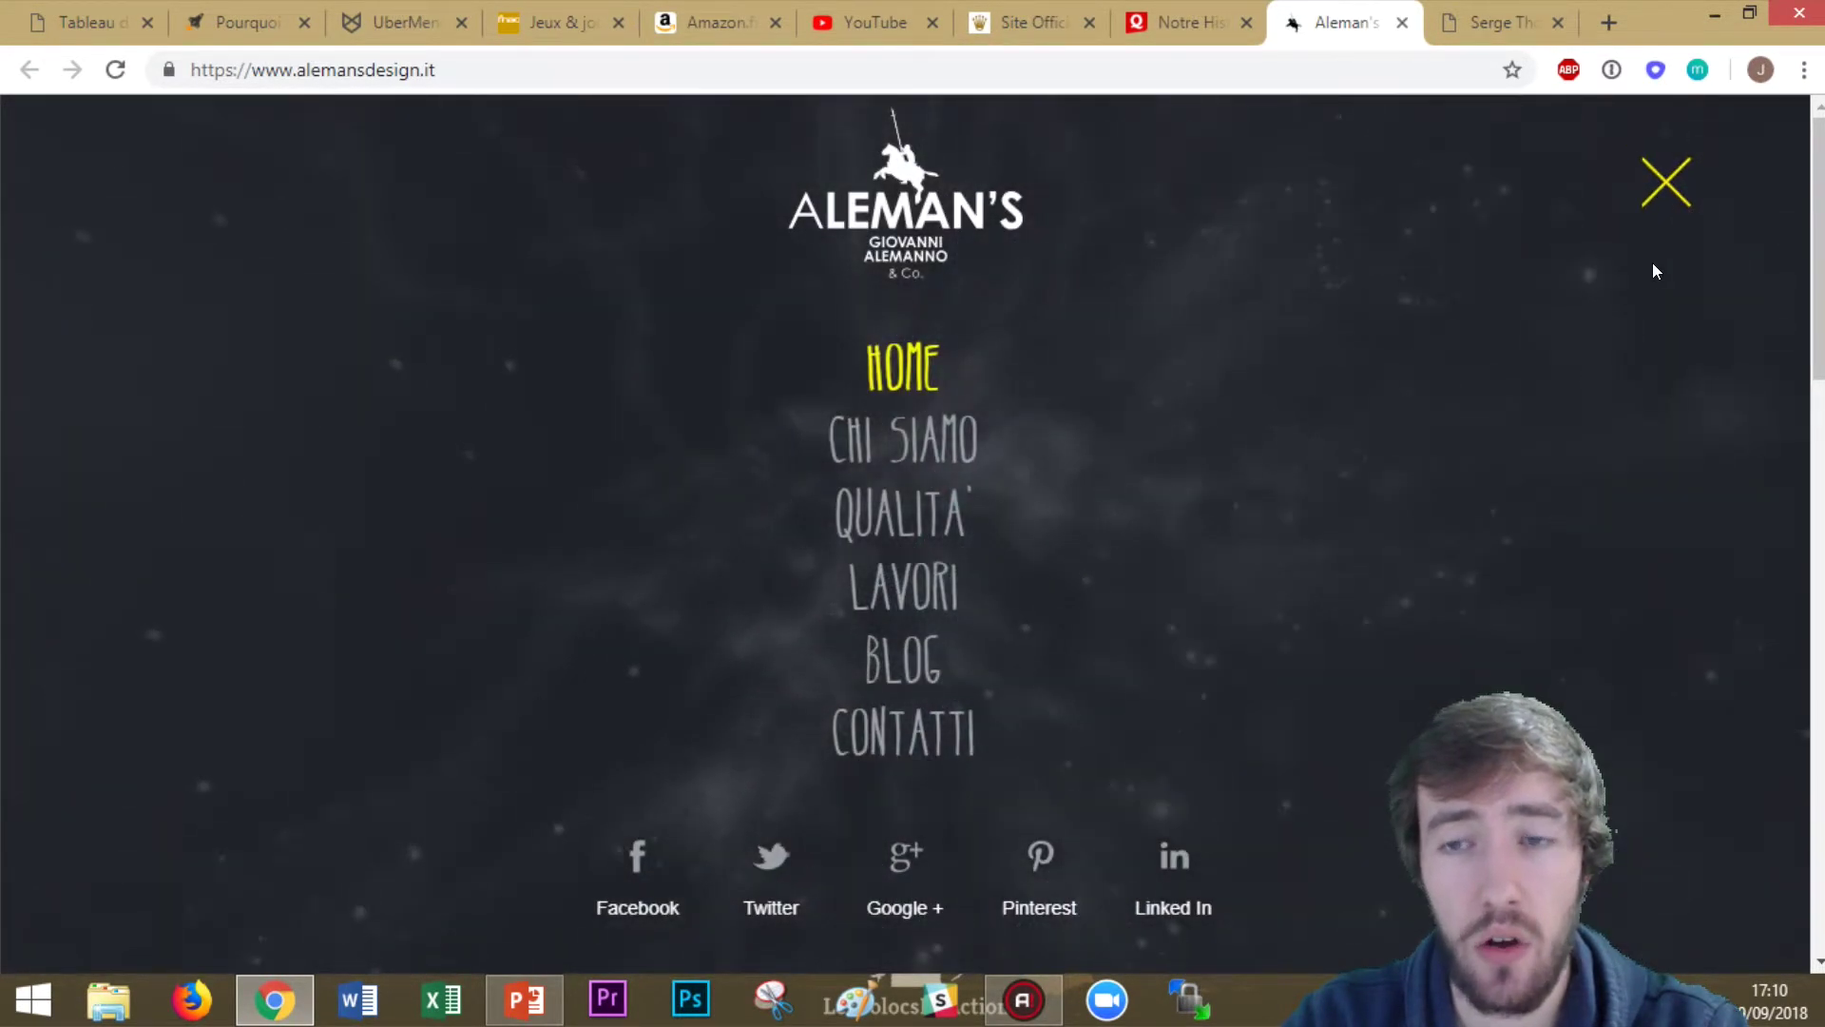
pyautogui.click(1666, 181)
pyautogui.click(1694, 186)
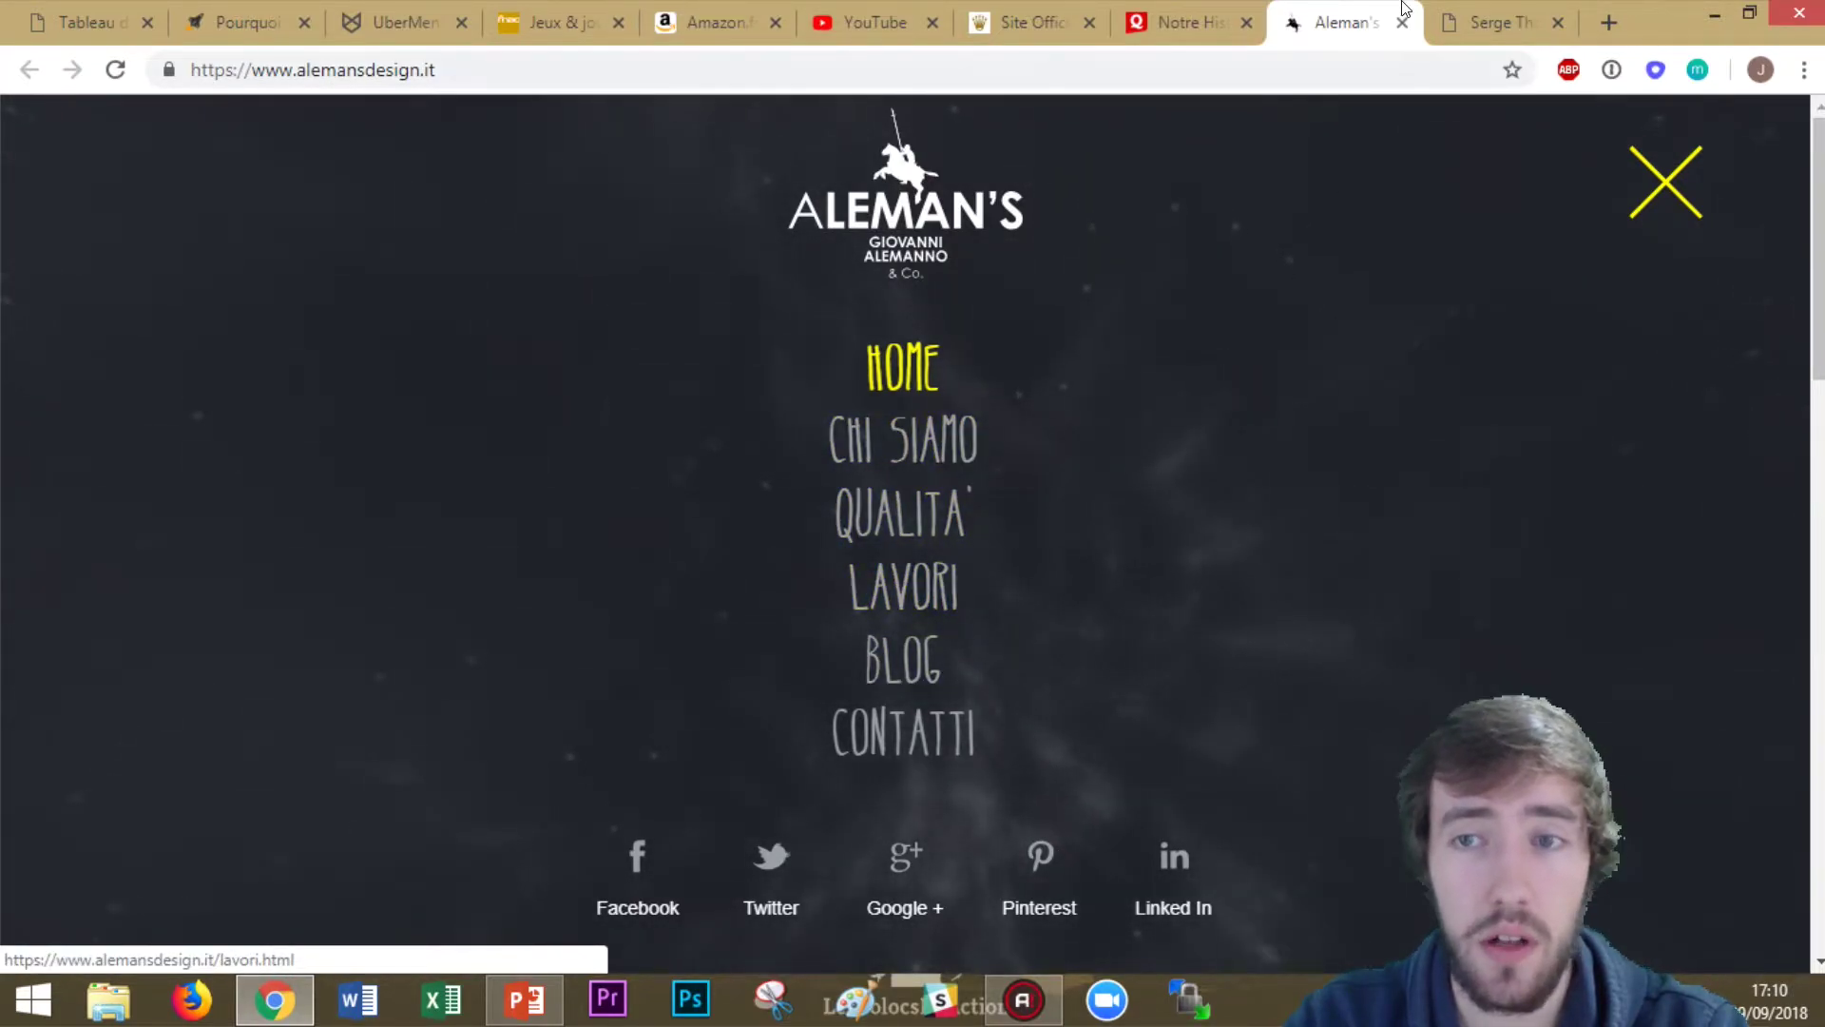
pyautogui.click(1469, 10)
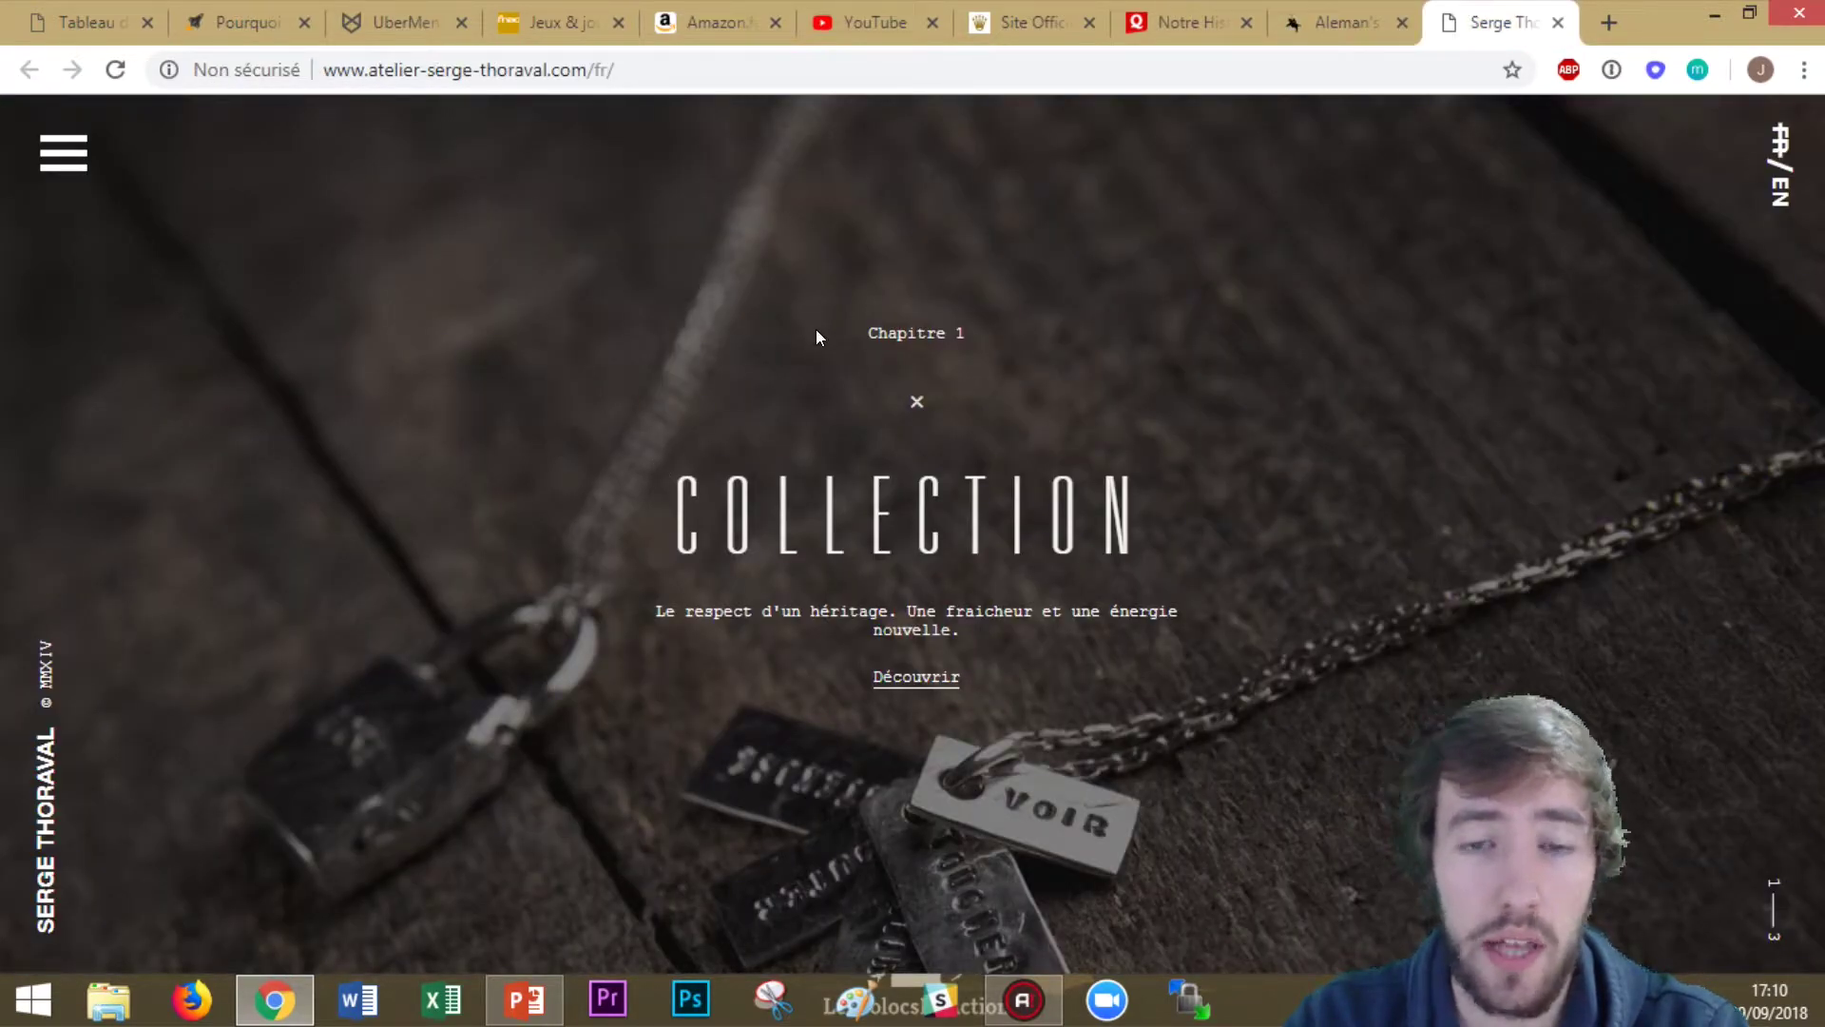
pyautogui.click(84, 150)
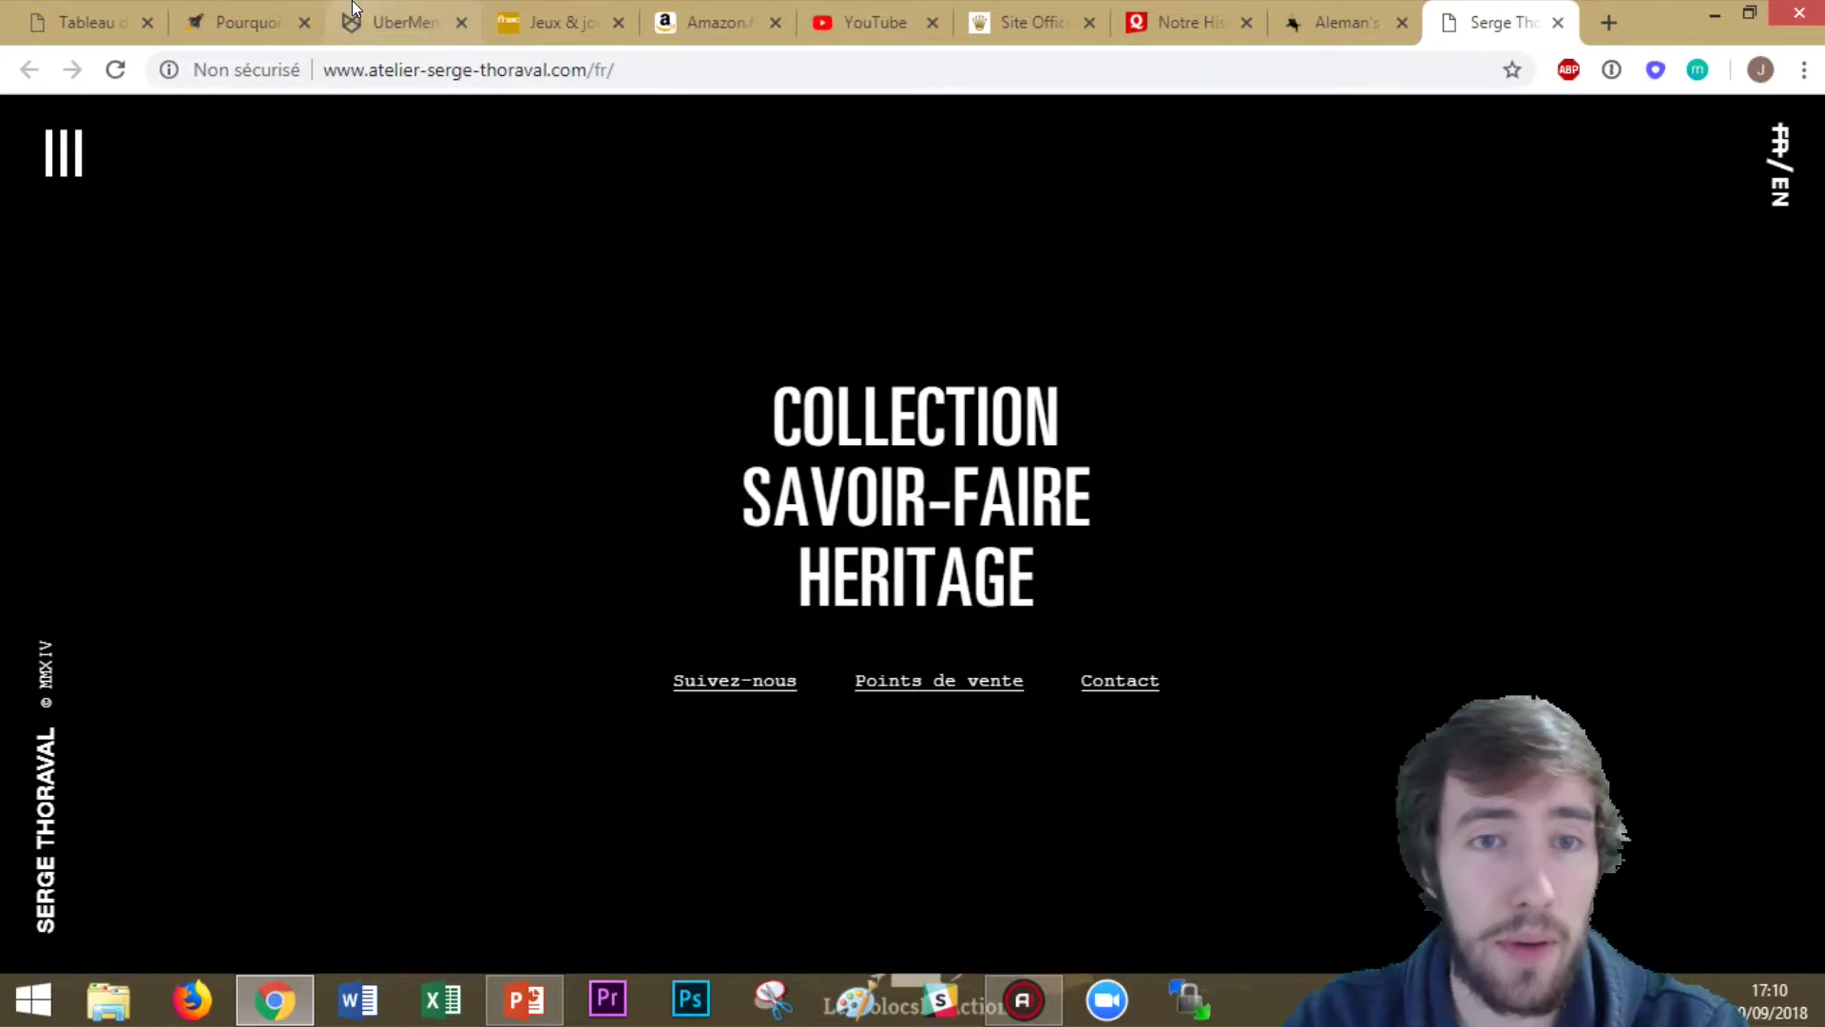
# Switch back to the UberMenu website and examine the Tabs and Dynamic submenus of its mega menu
pyautogui.click(412, 10)
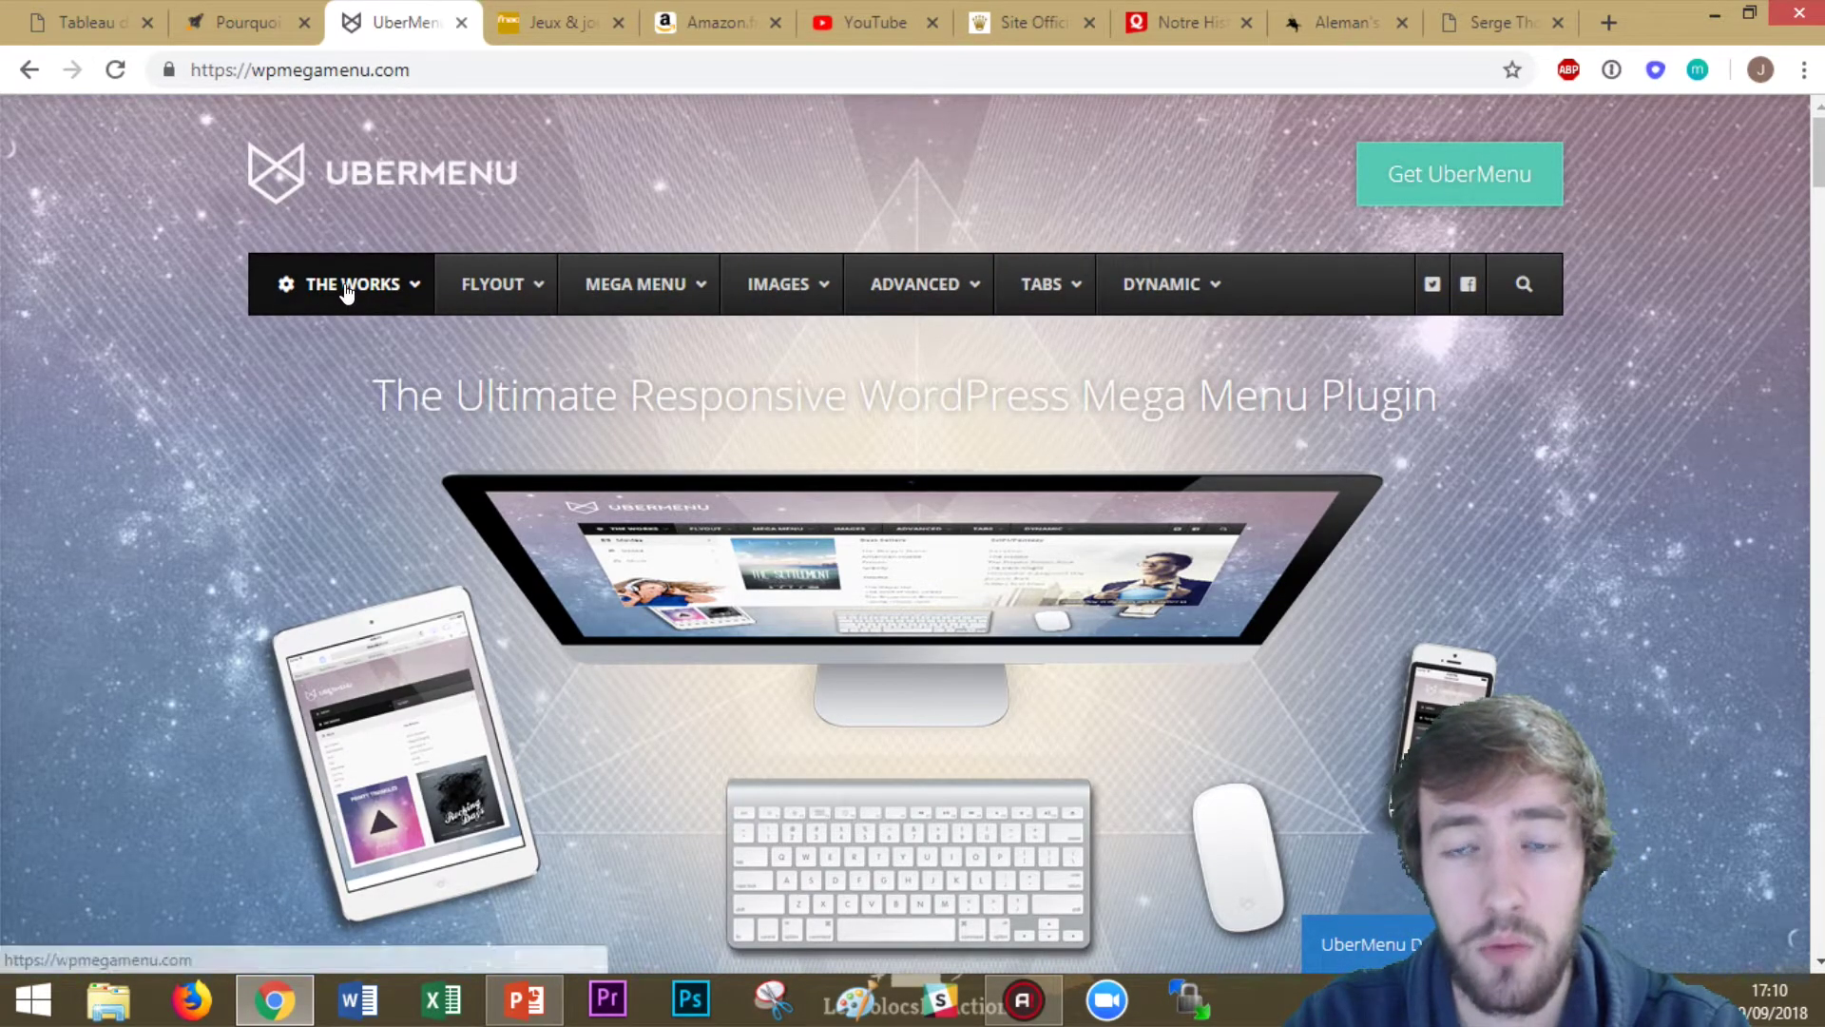
pyautogui.moveTo(1091, 296)
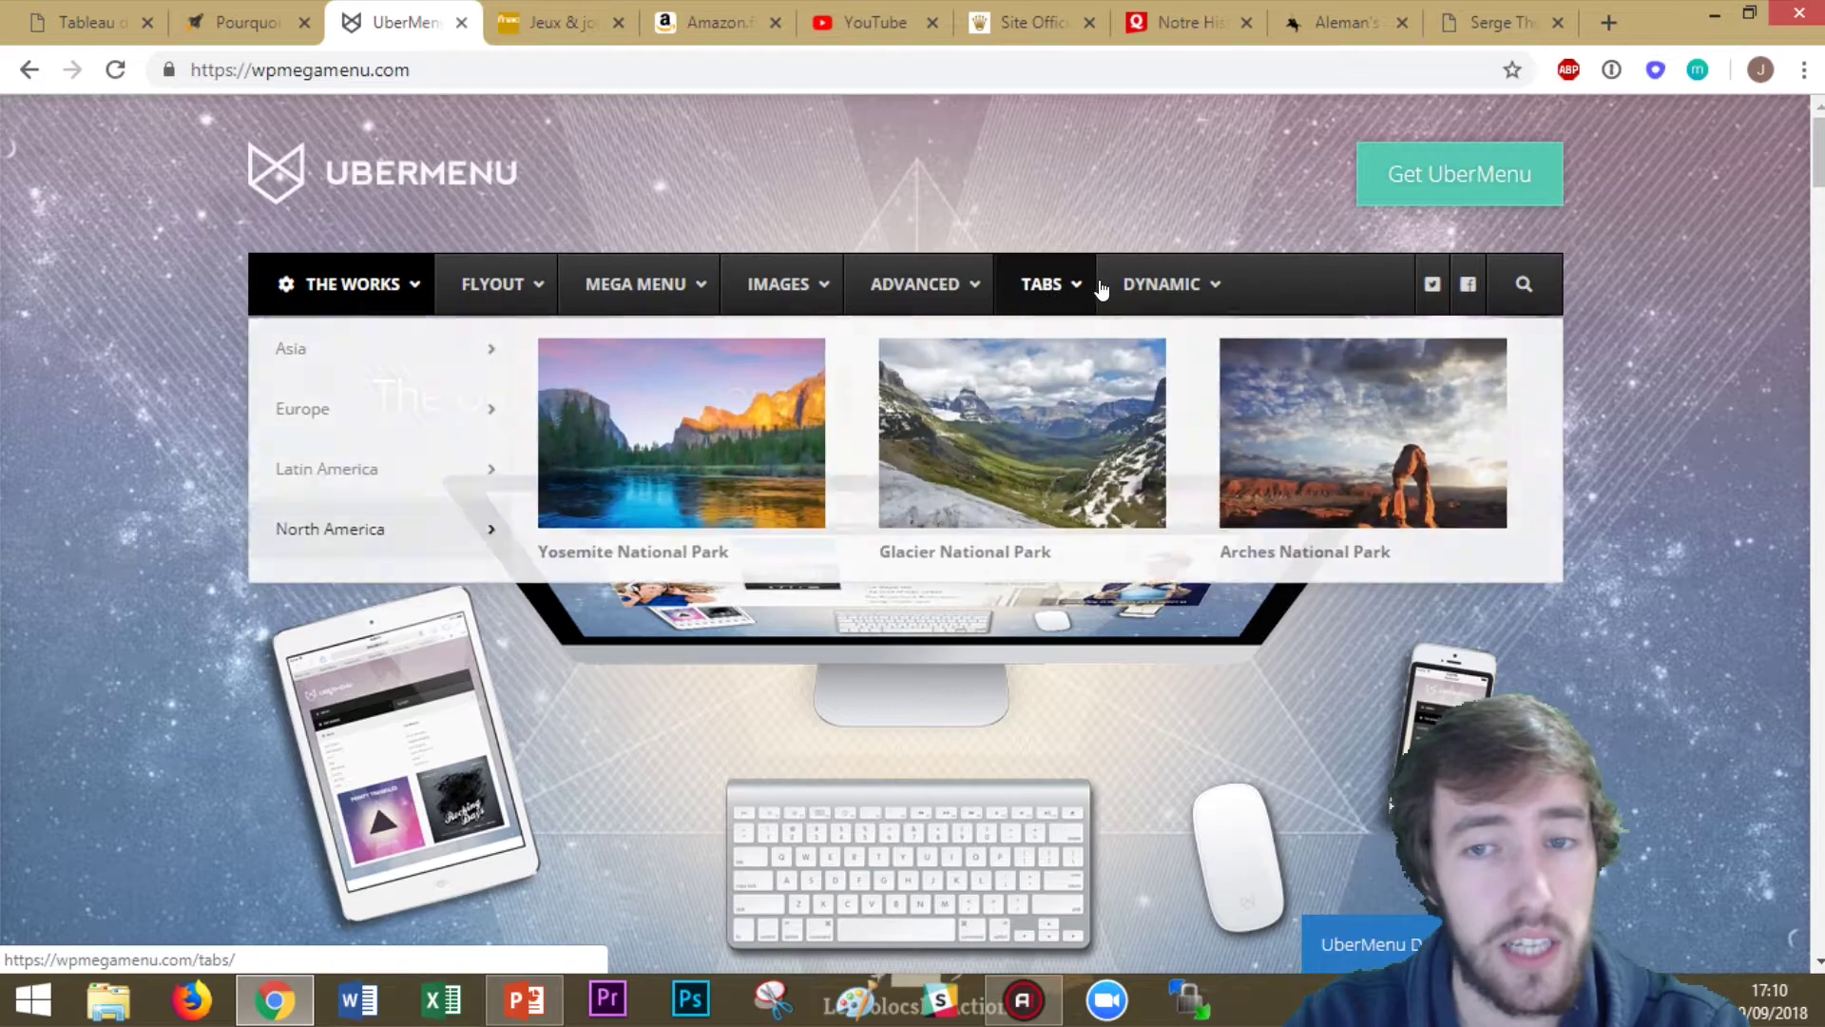
pyautogui.moveTo(1161, 312)
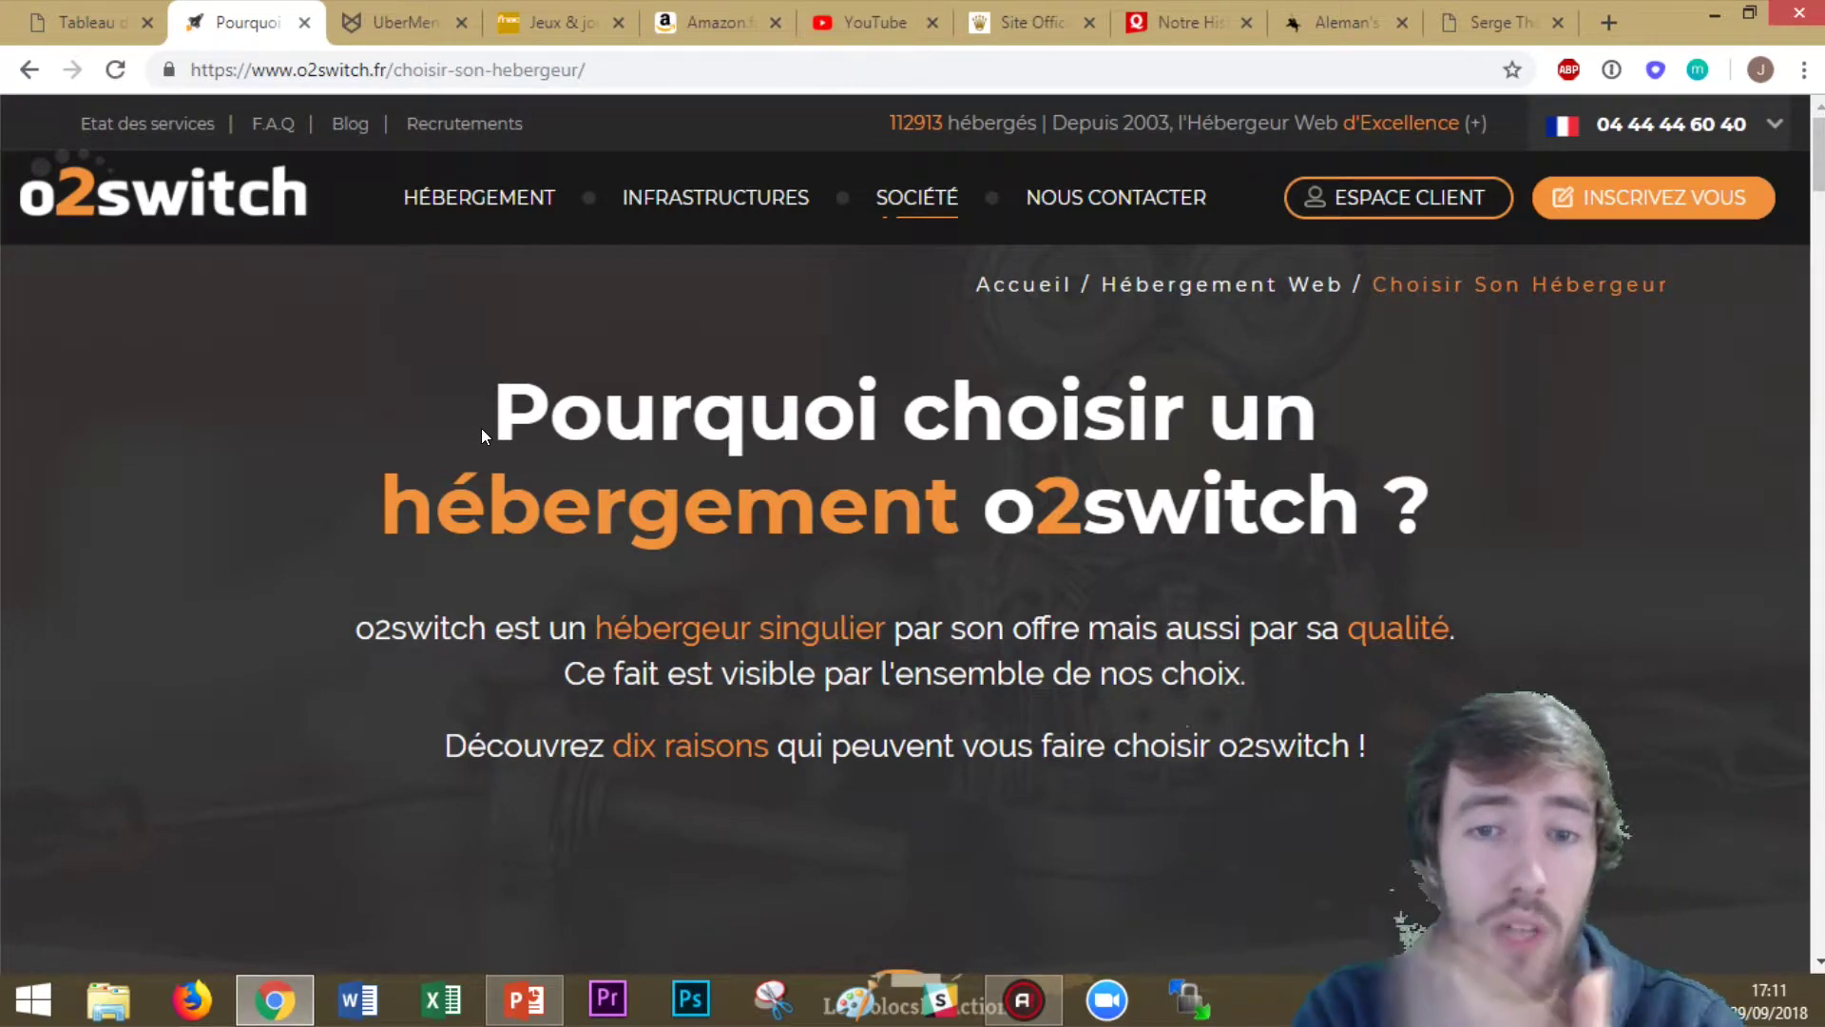
# Go to the o2switch home page and compare the Hébergement and Infrastructures submenus
pyautogui.click(193, 176)
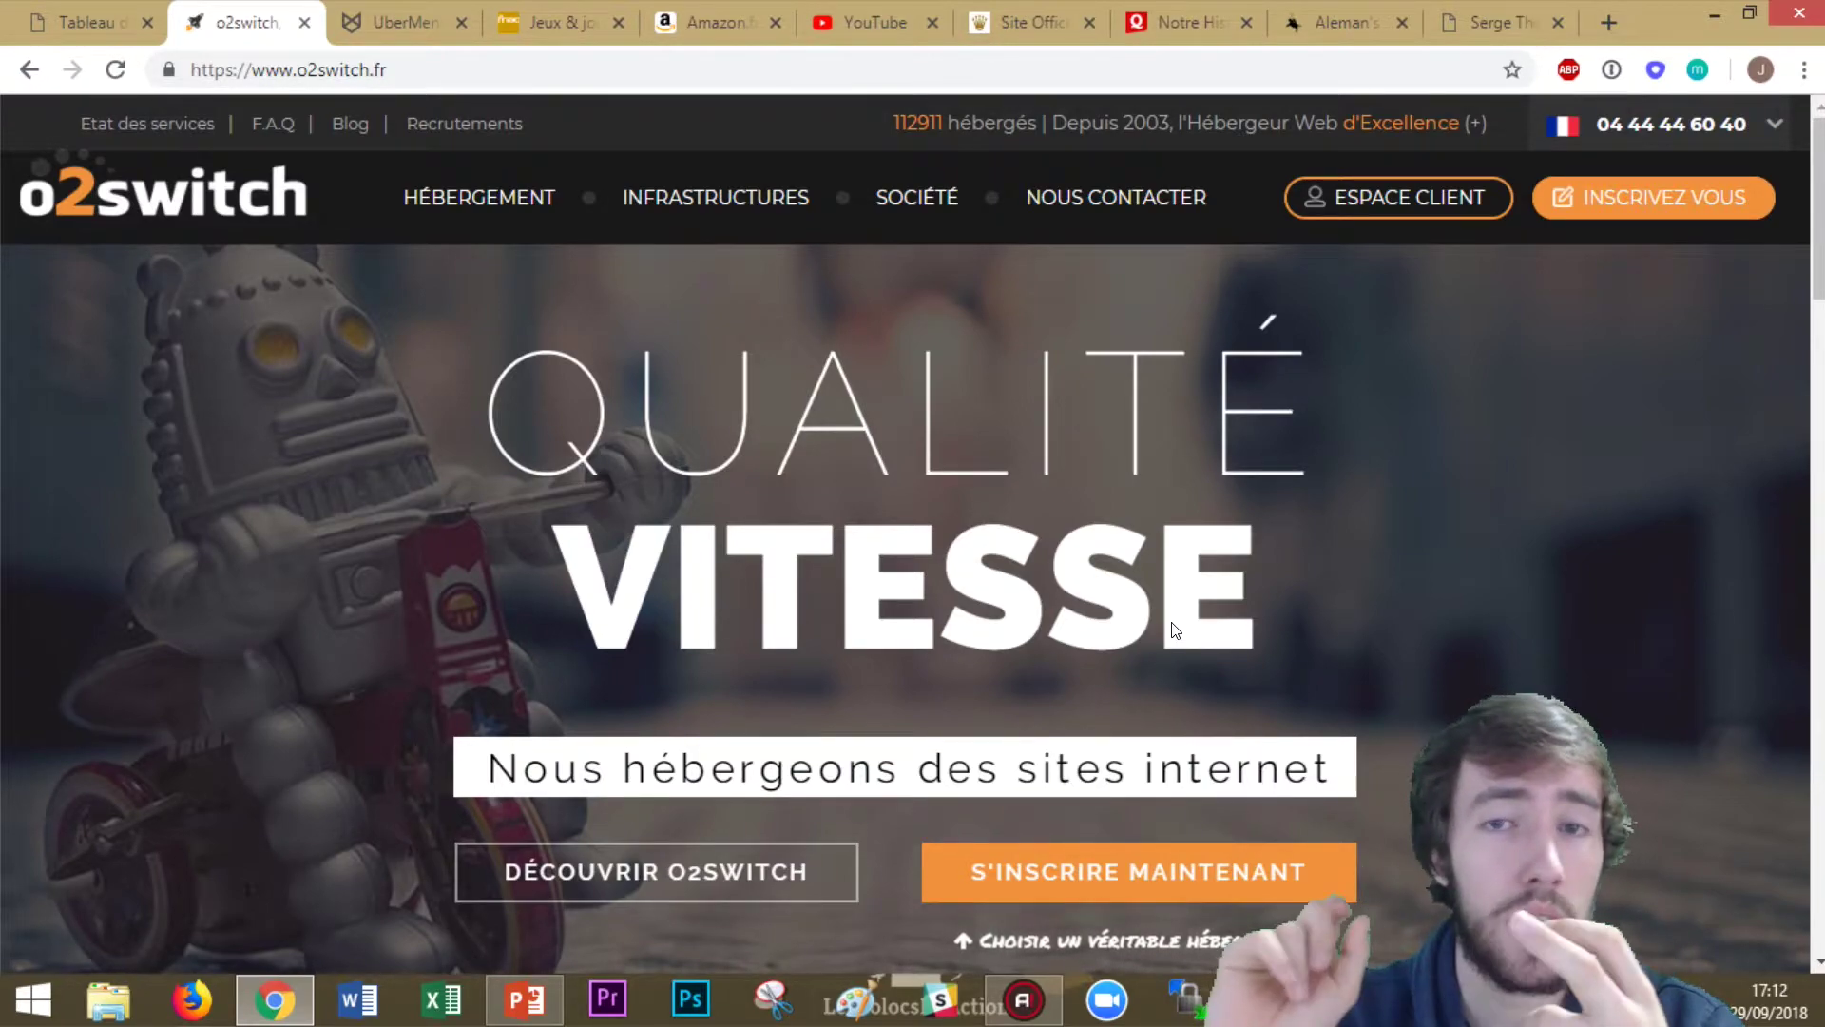
pyautogui.moveTo(527, 200)
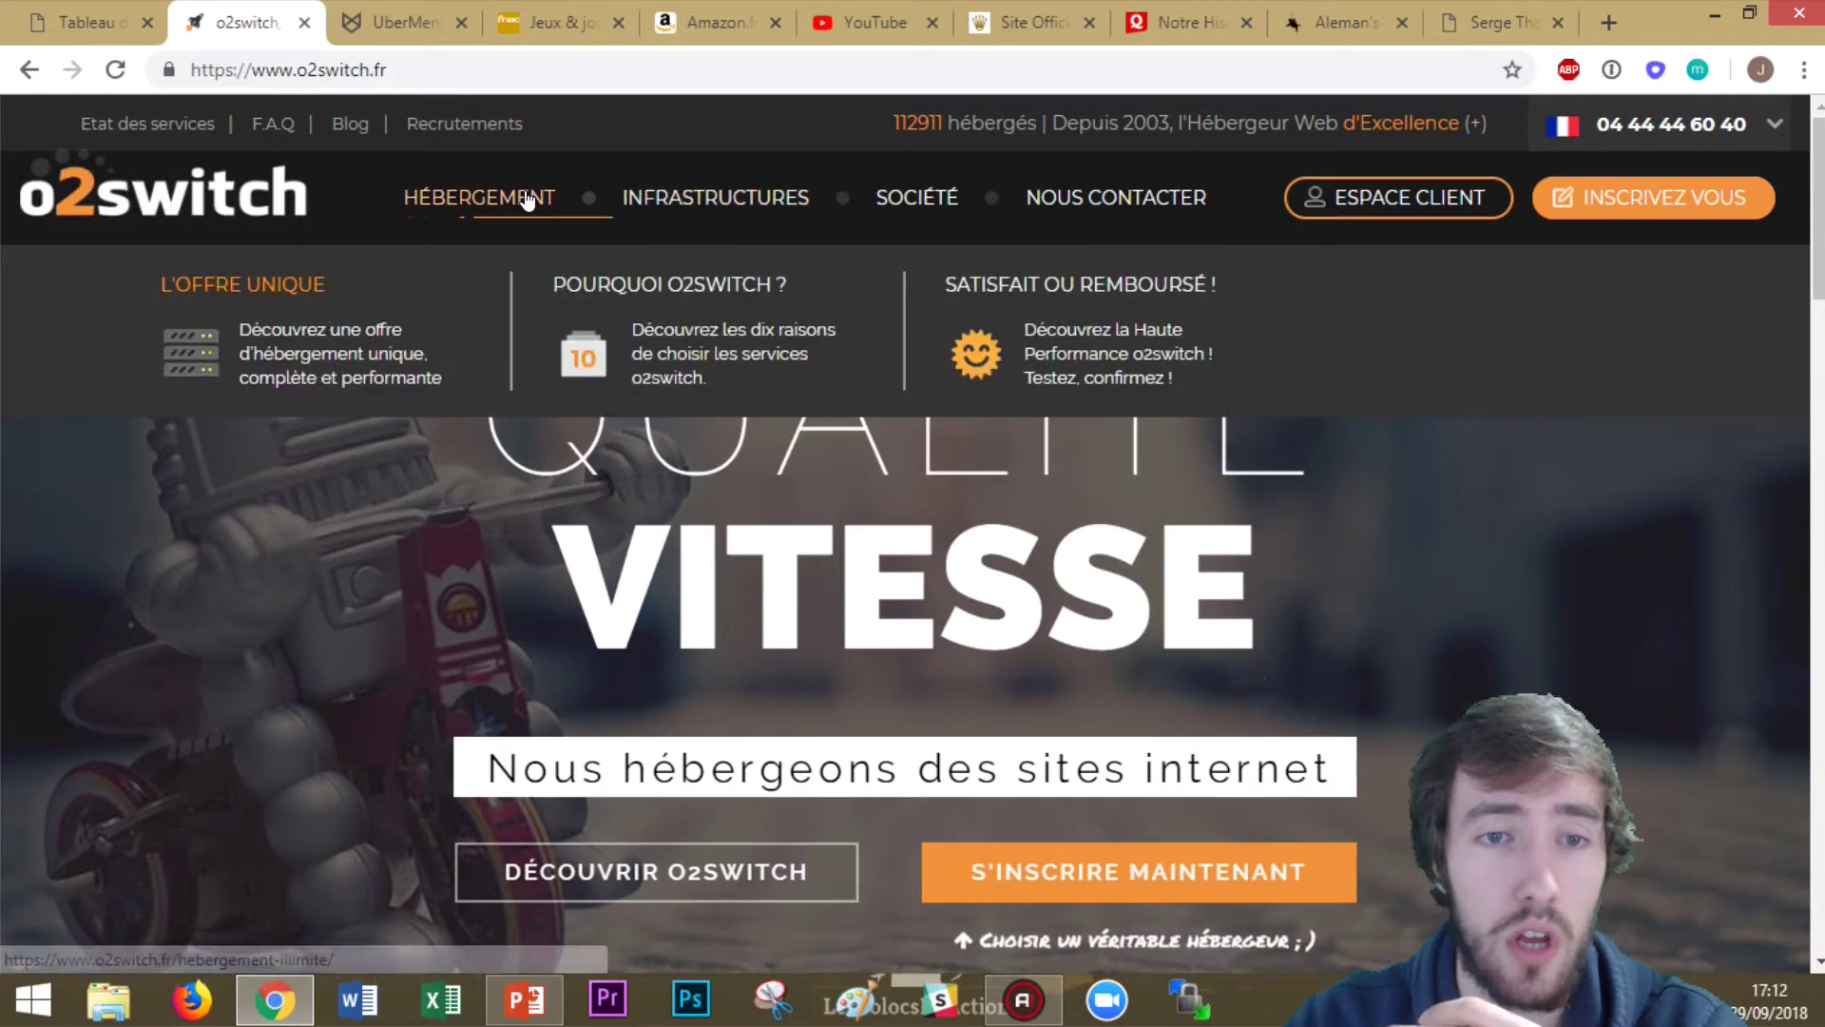
pyautogui.moveTo(639, 190)
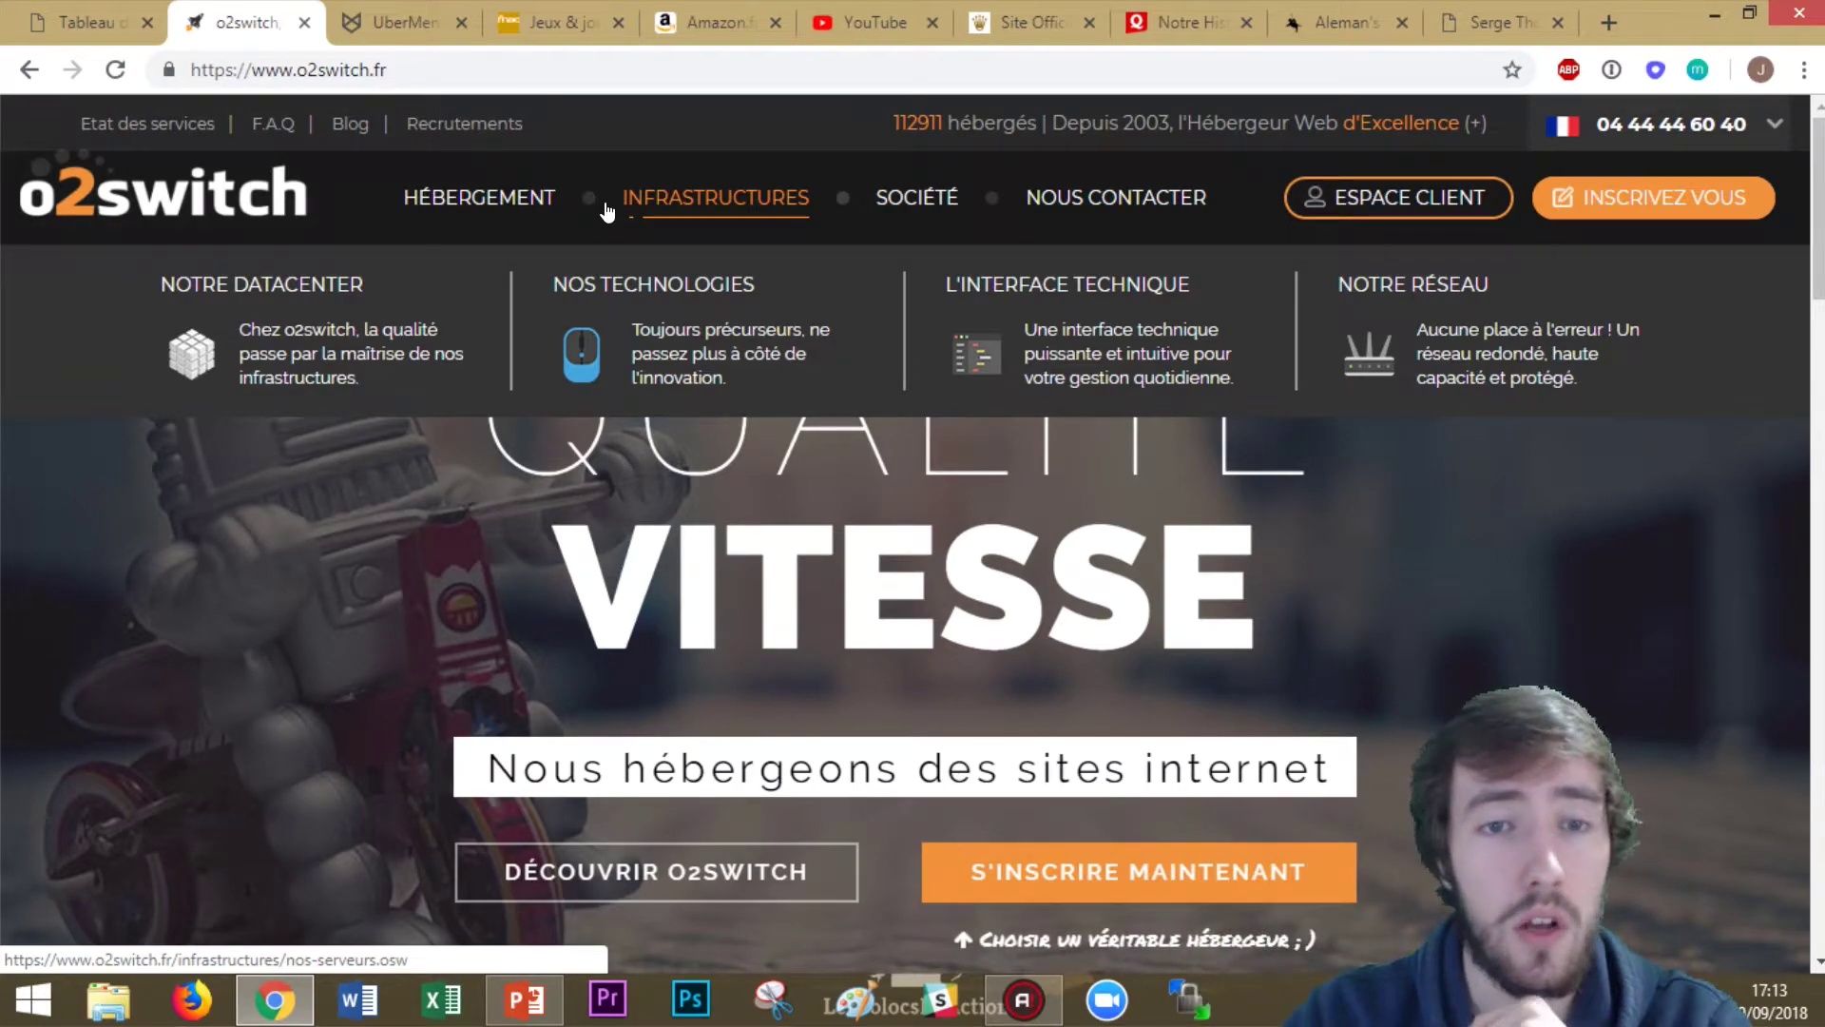
pyautogui.moveTo(498, 196)
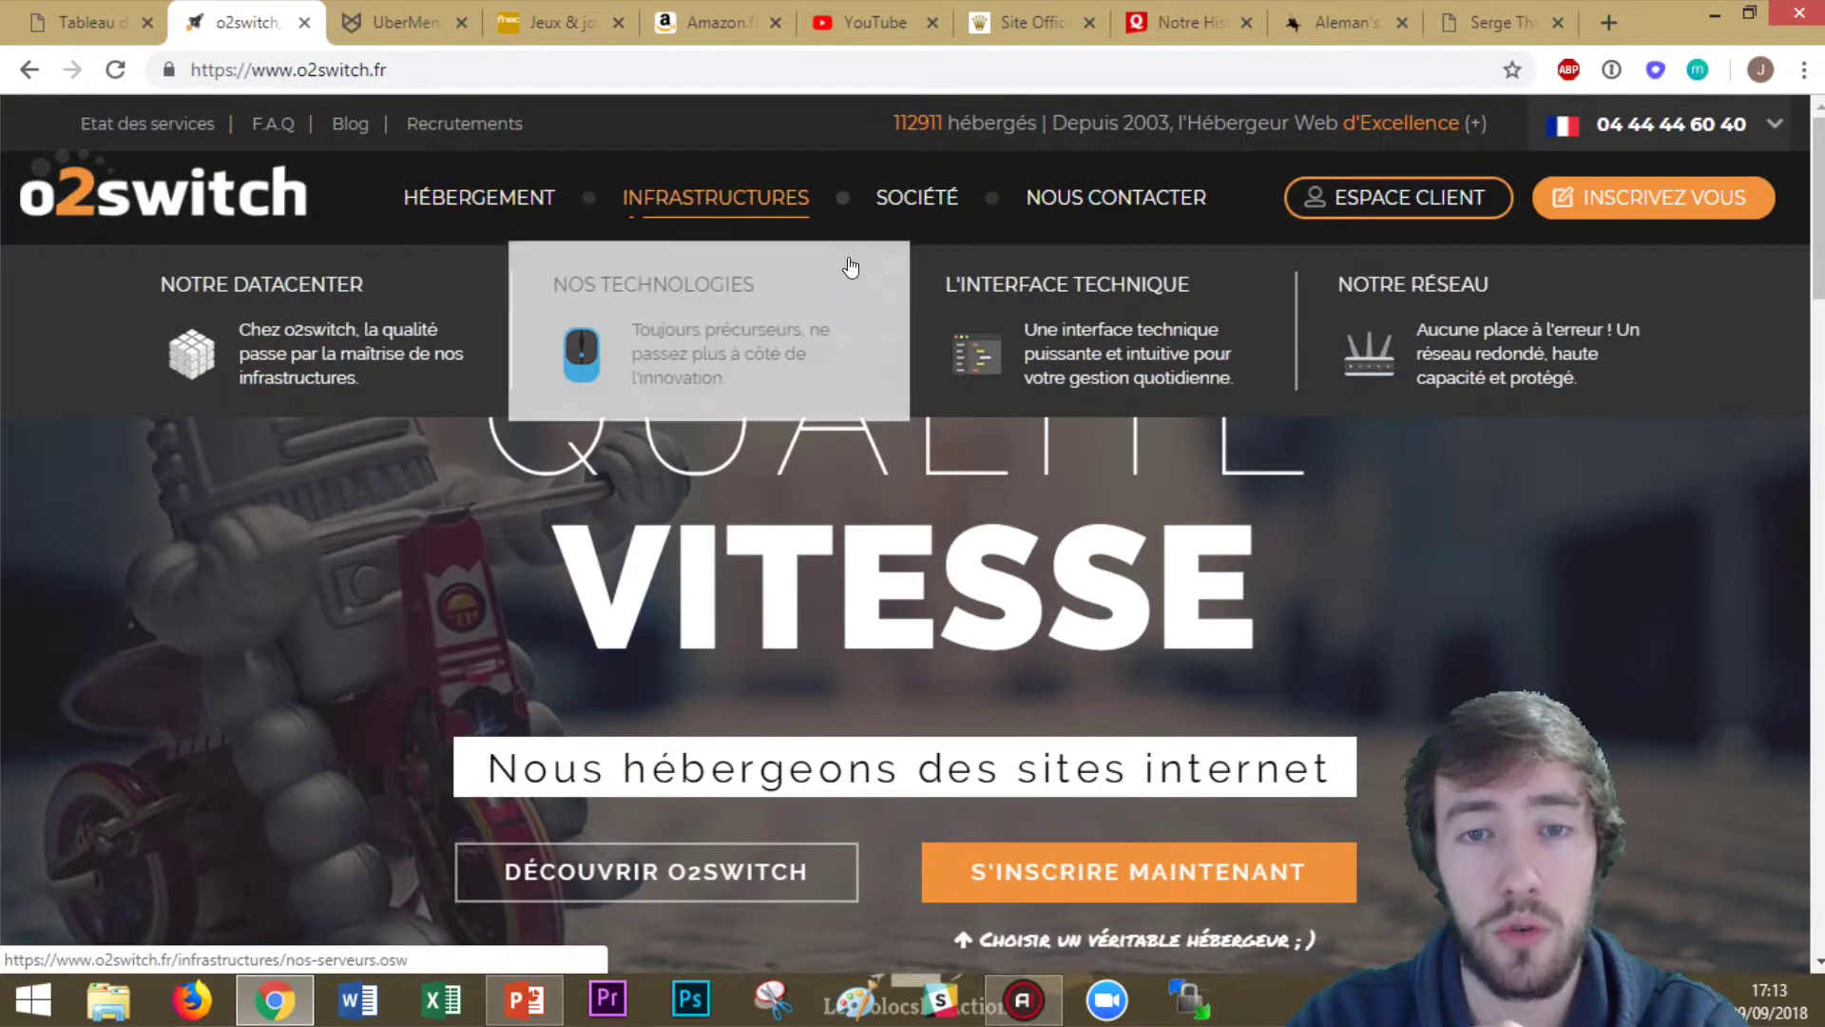
pyautogui.moveTo(881, 209)
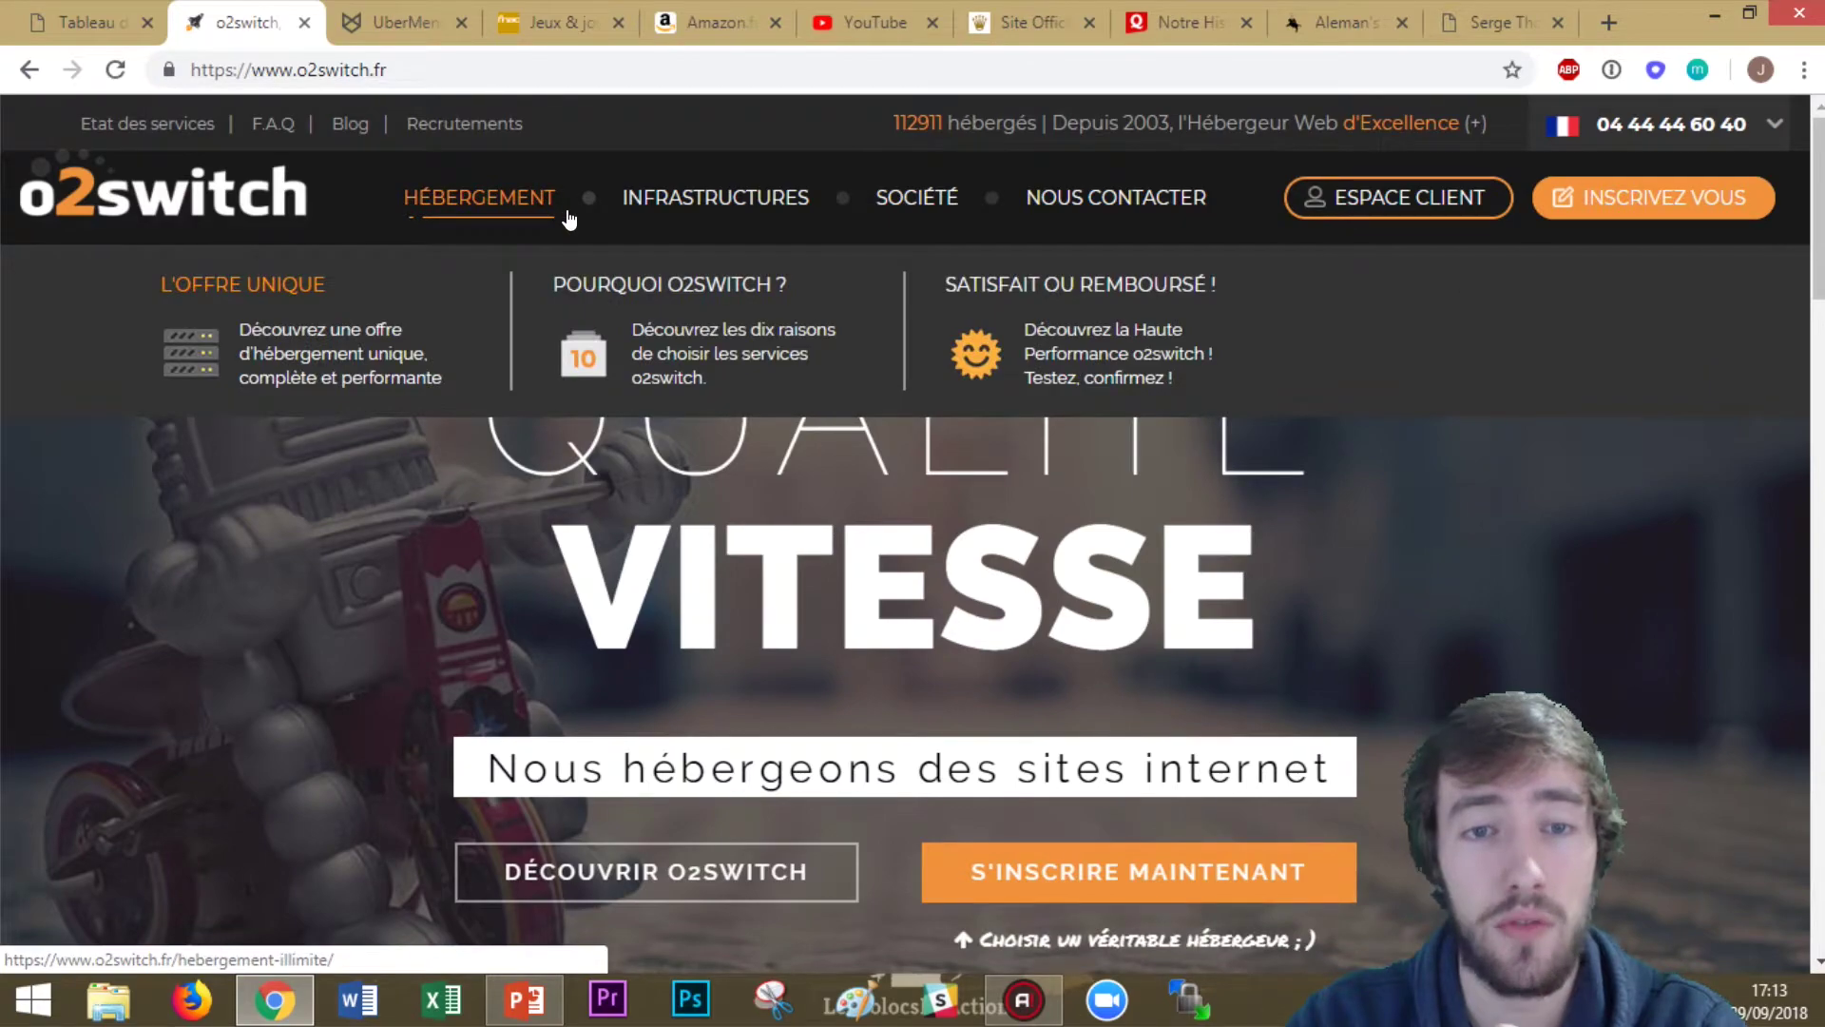
pyautogui.moveTo(655, 216)
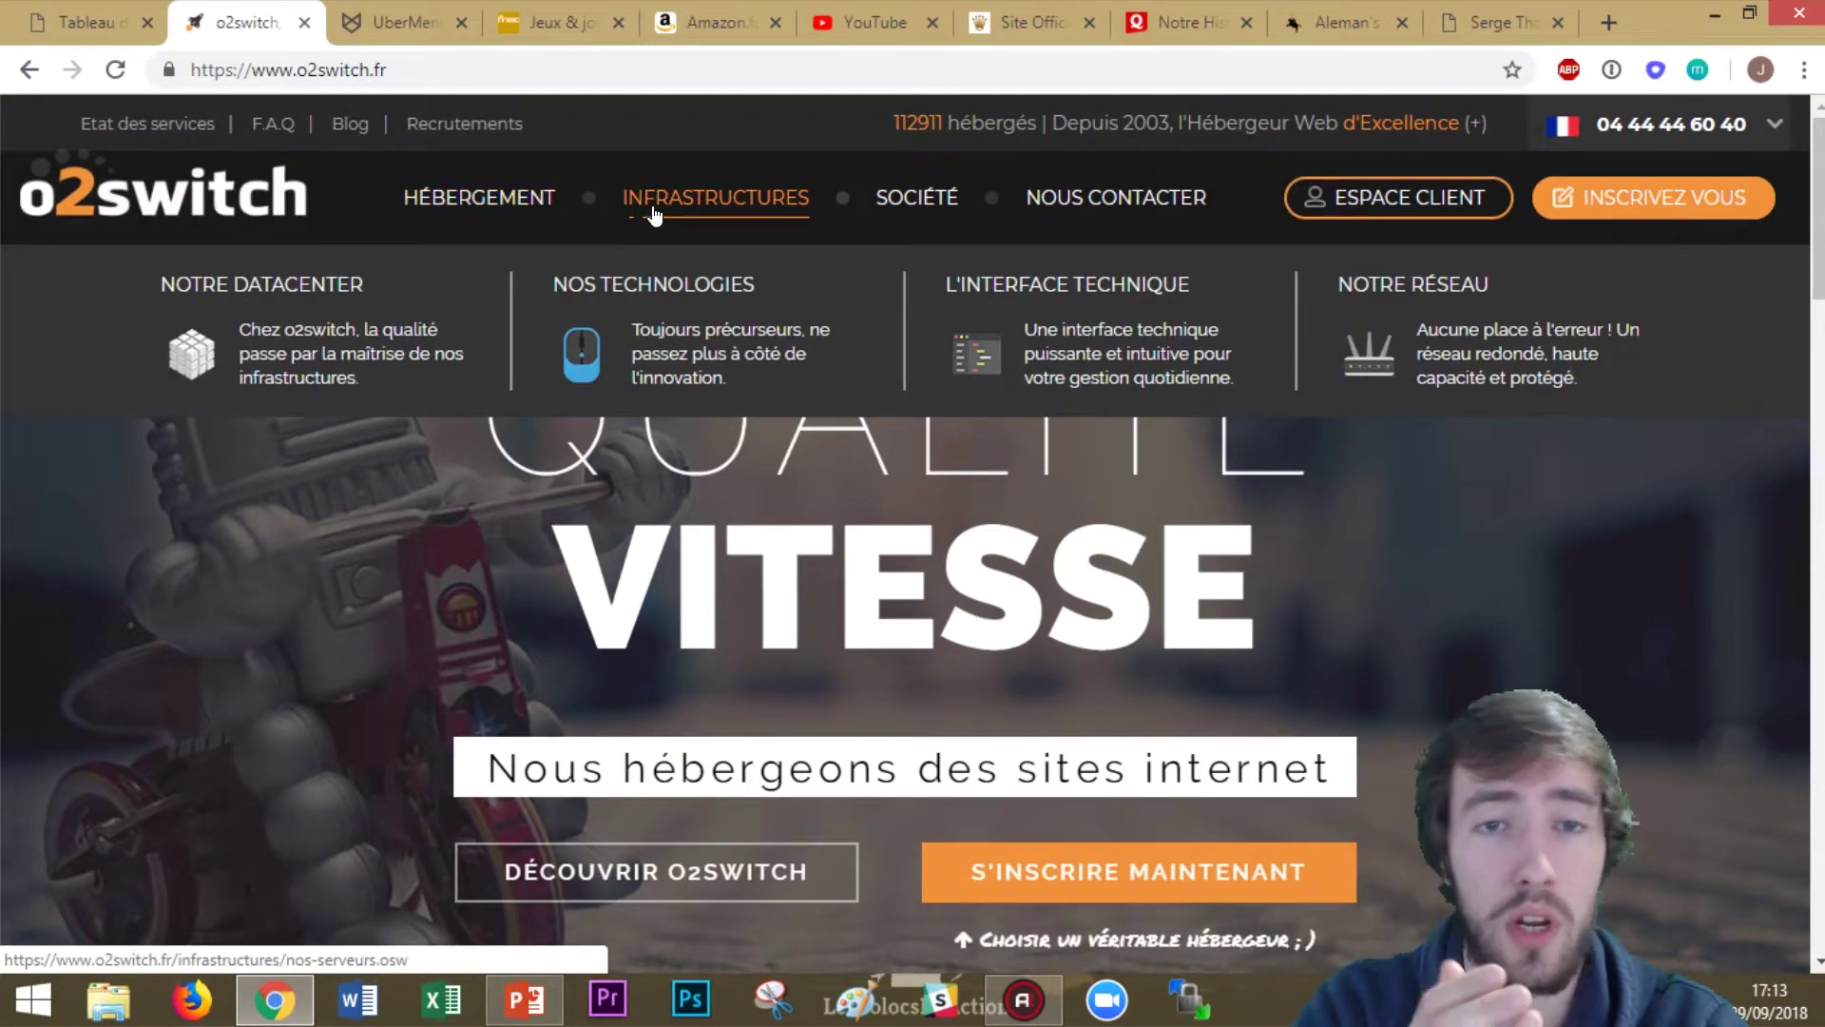
# Switch to the Fnac website and go to its home page
pyautogui.click(559, 22)
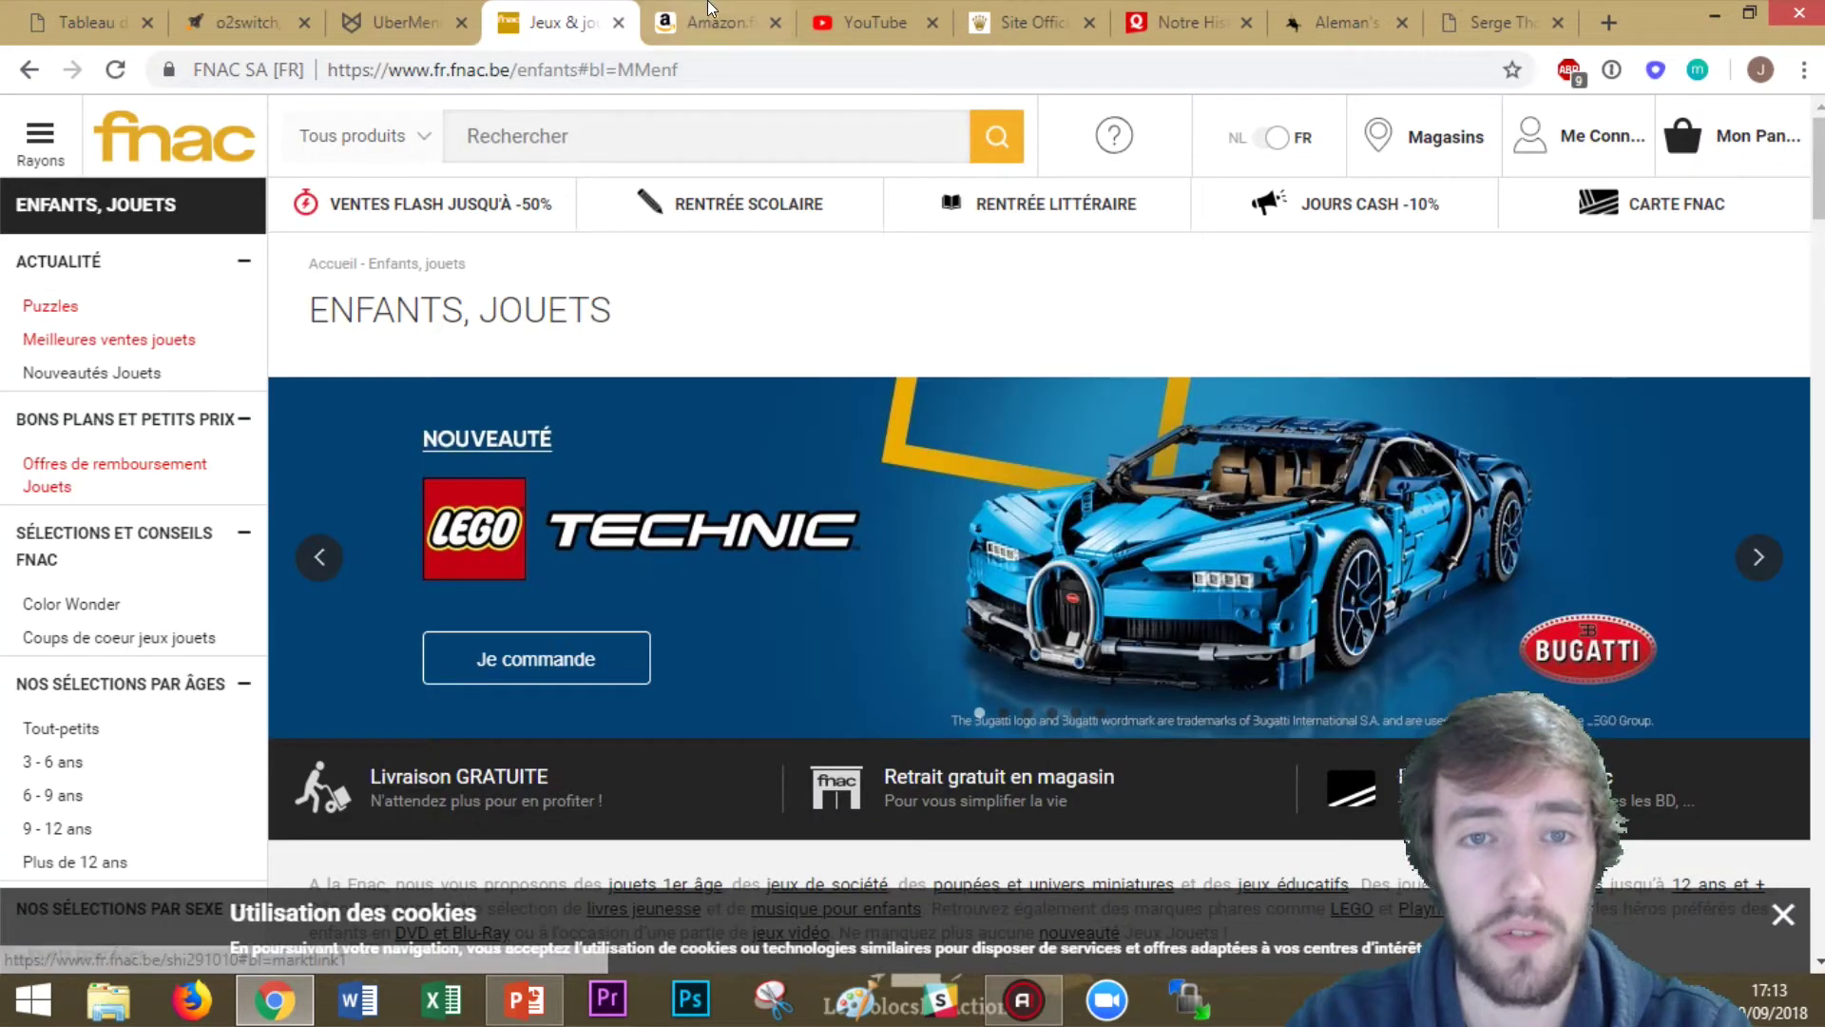
pyautogui.click(195, 152)
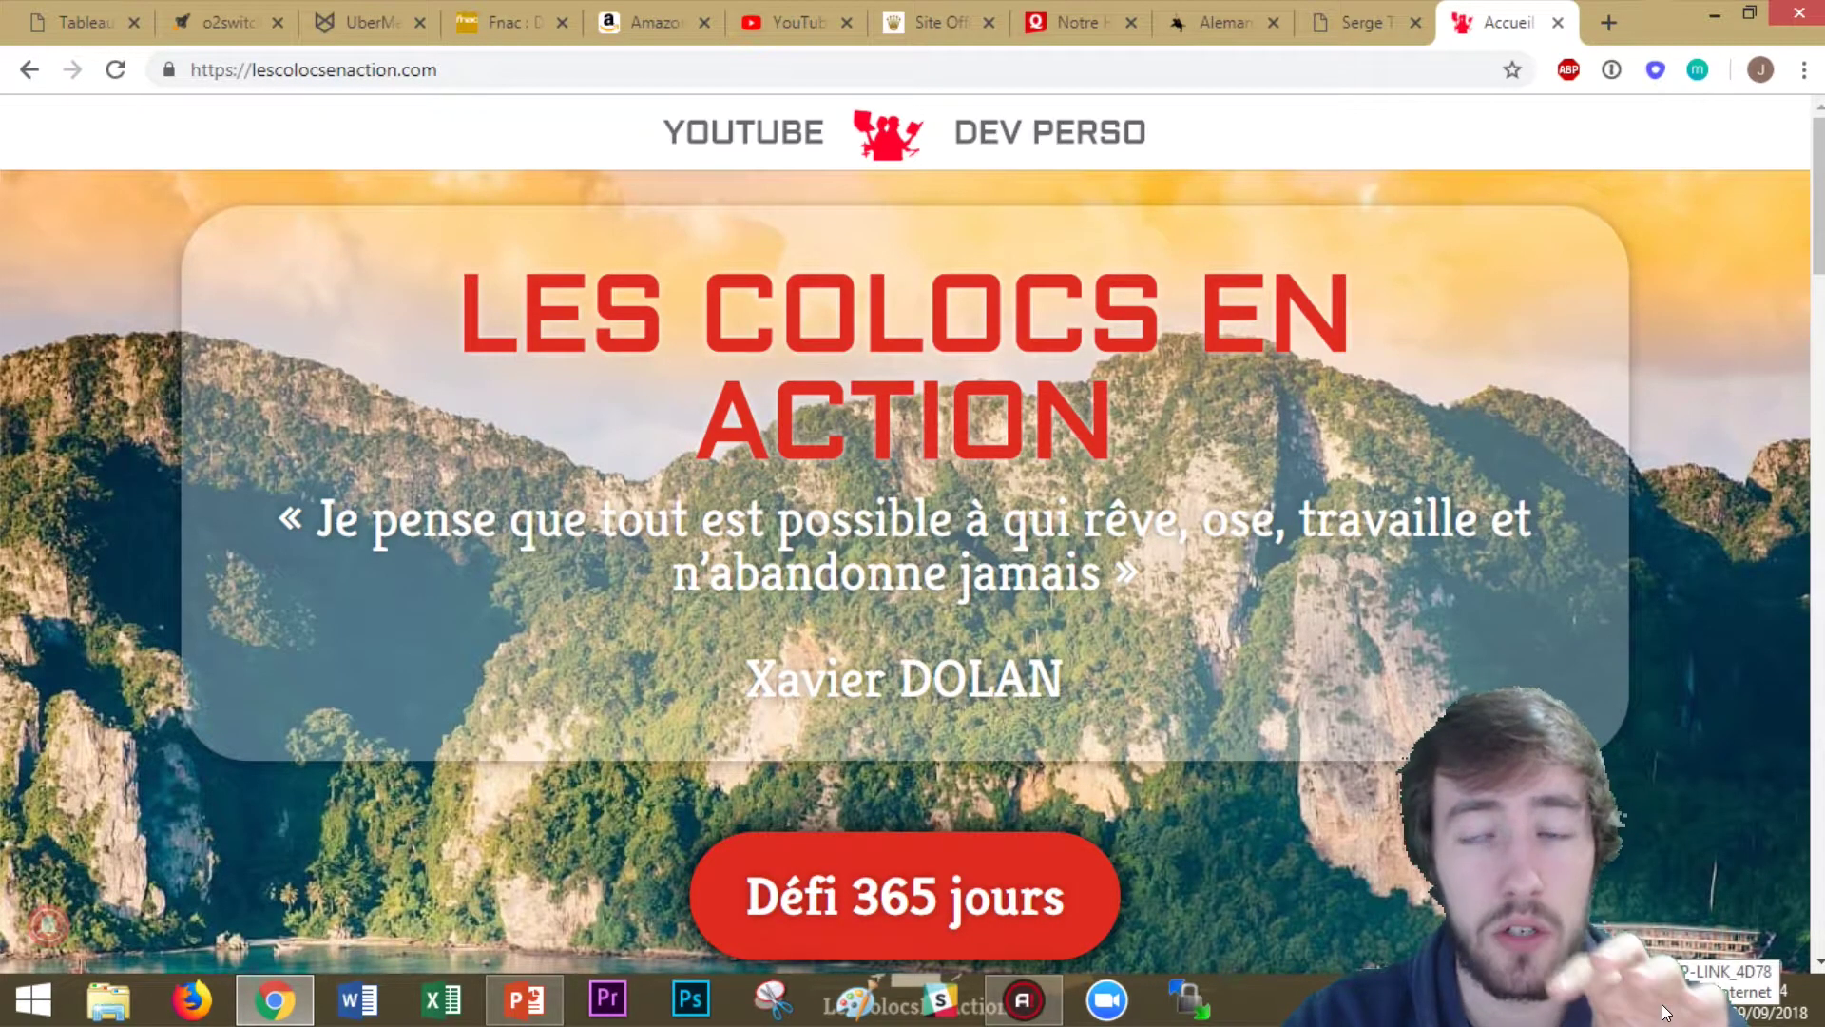
# Examine the Les Colocs en Action home page from its two-item menu down to the subscription form
pyautogui.scroll(-15, 1269, 661)
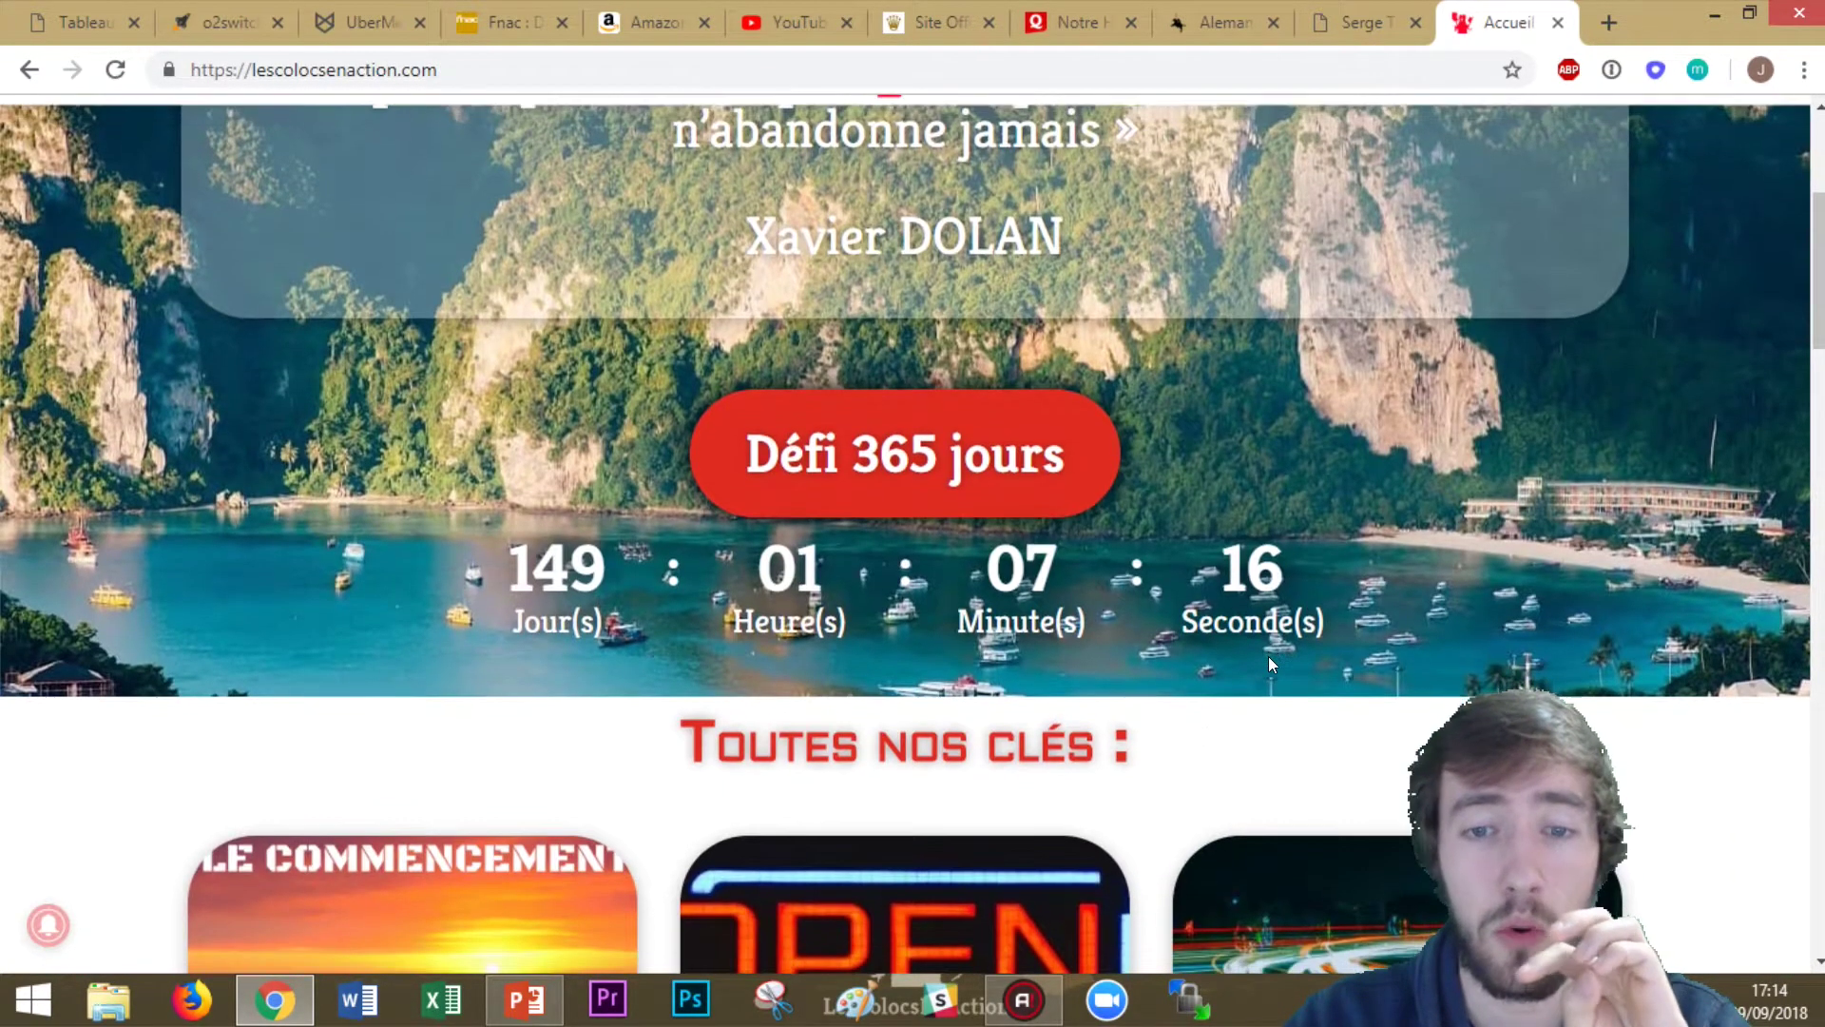
pyautogui.scroll(-15, 1268, 665)
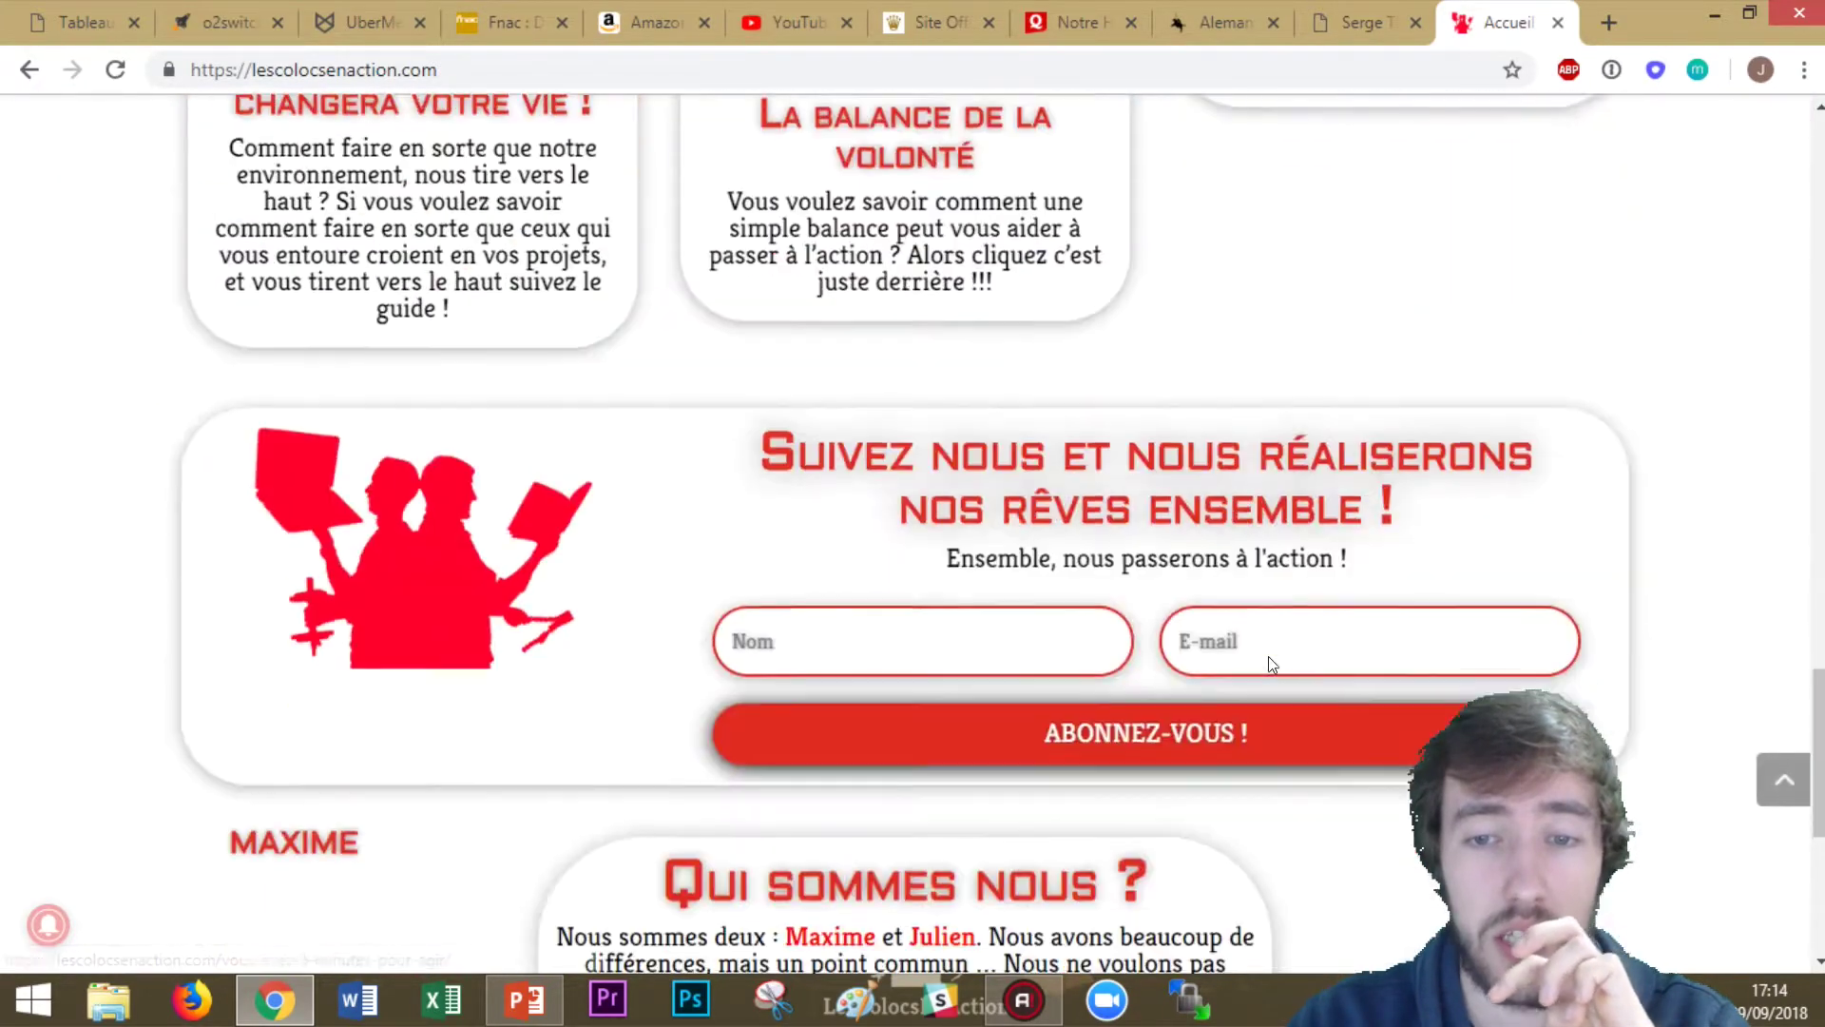
pyautogui.scroll(-3, 1245, 629)
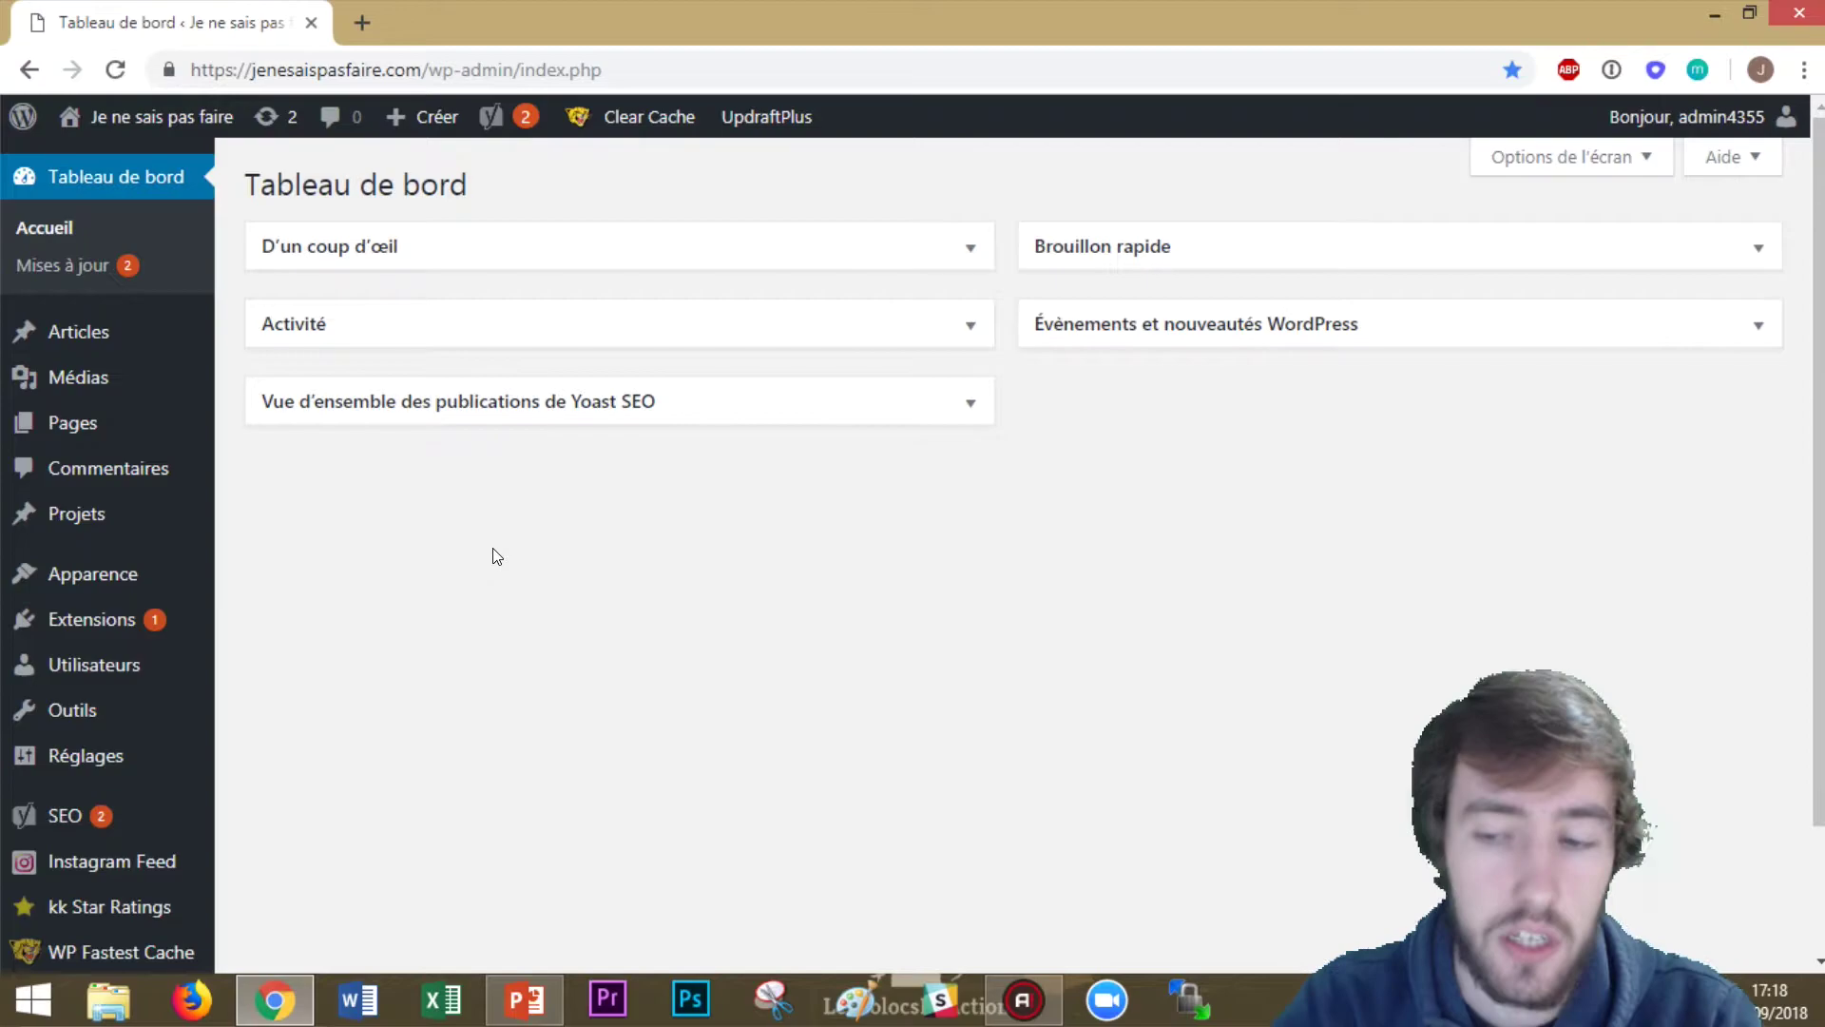
# Rename the site's example home page to "Accueil" and update it
pyautogui.click(84, 423)
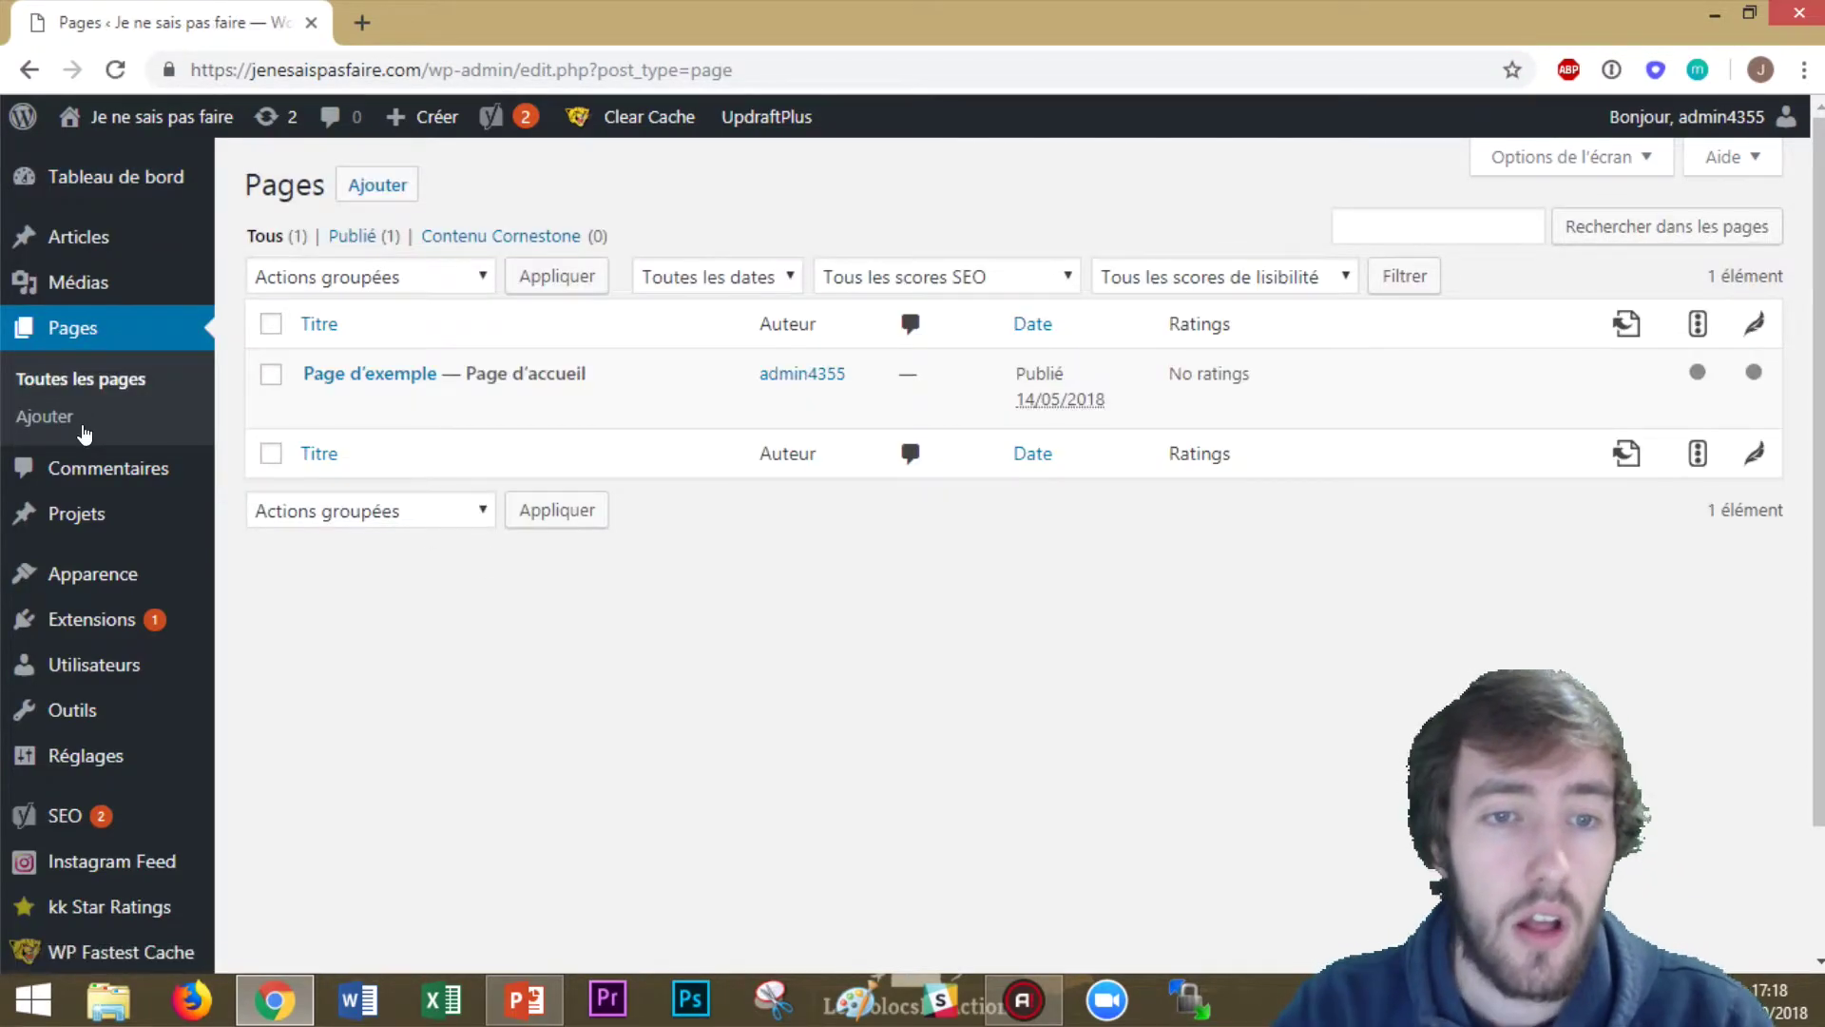
pyautogui.click(357, 375)
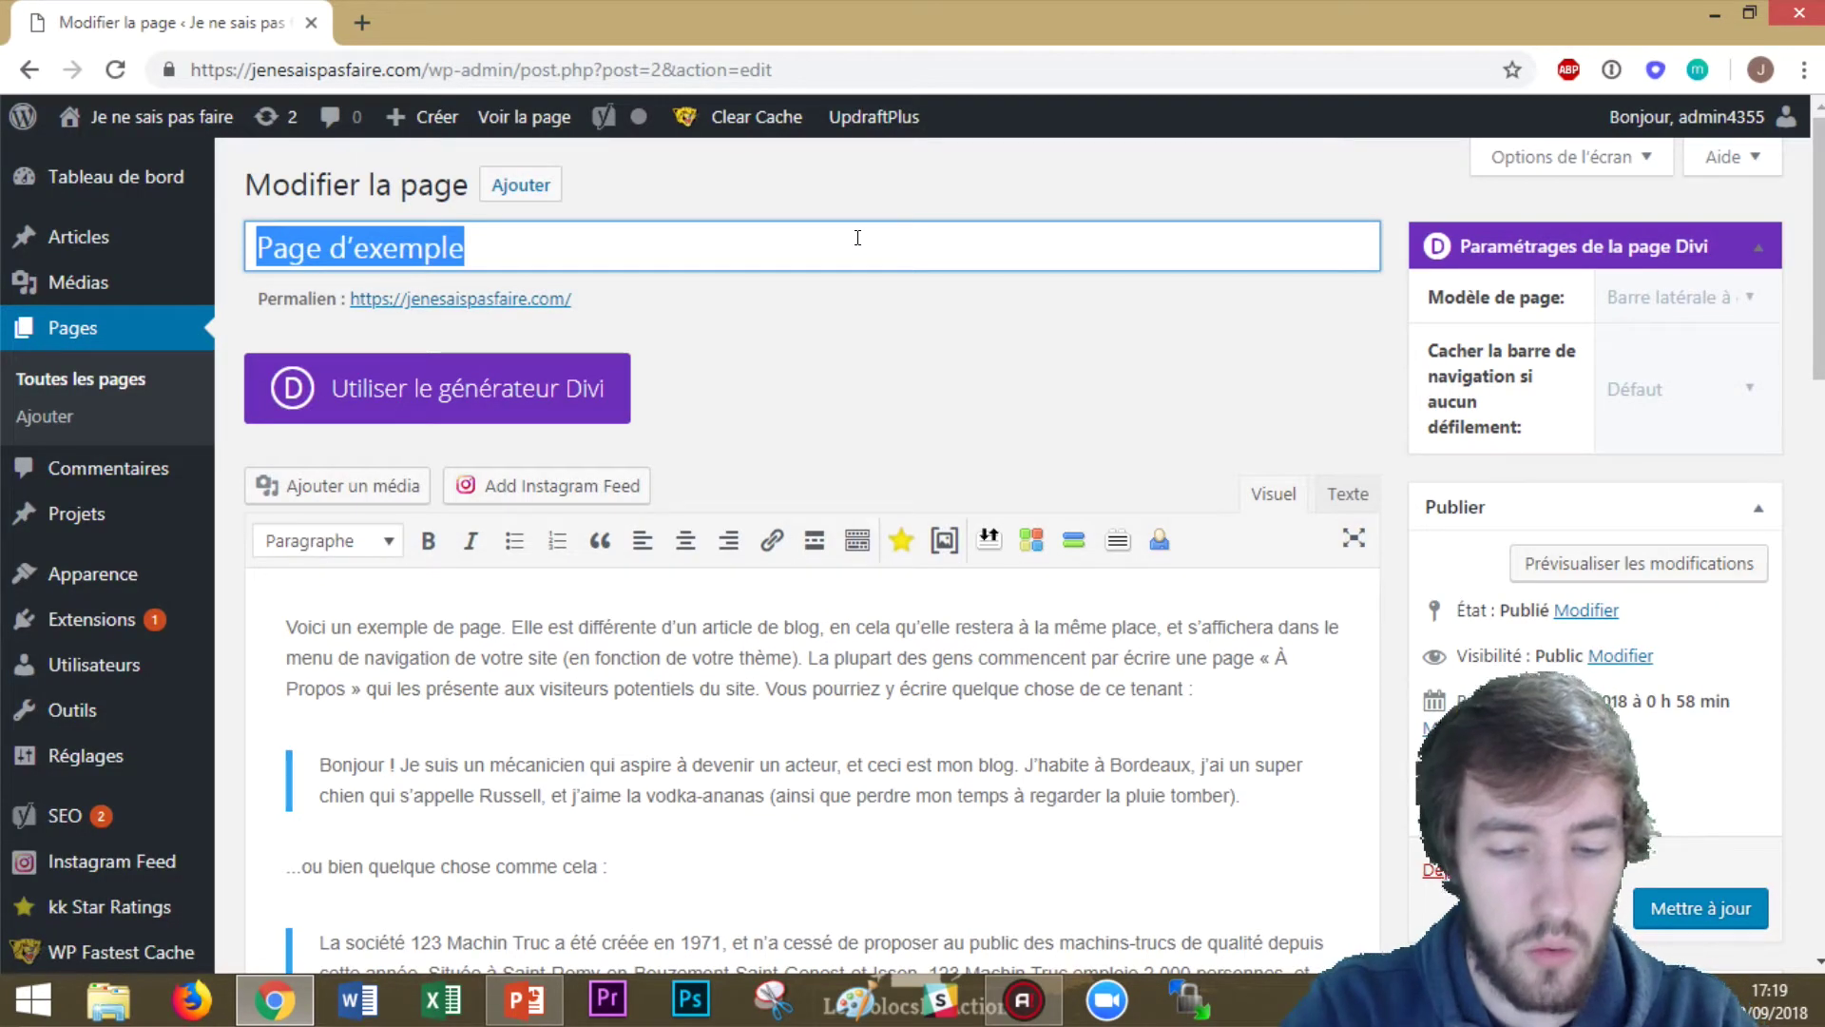
pyautogui.write('Accueil')
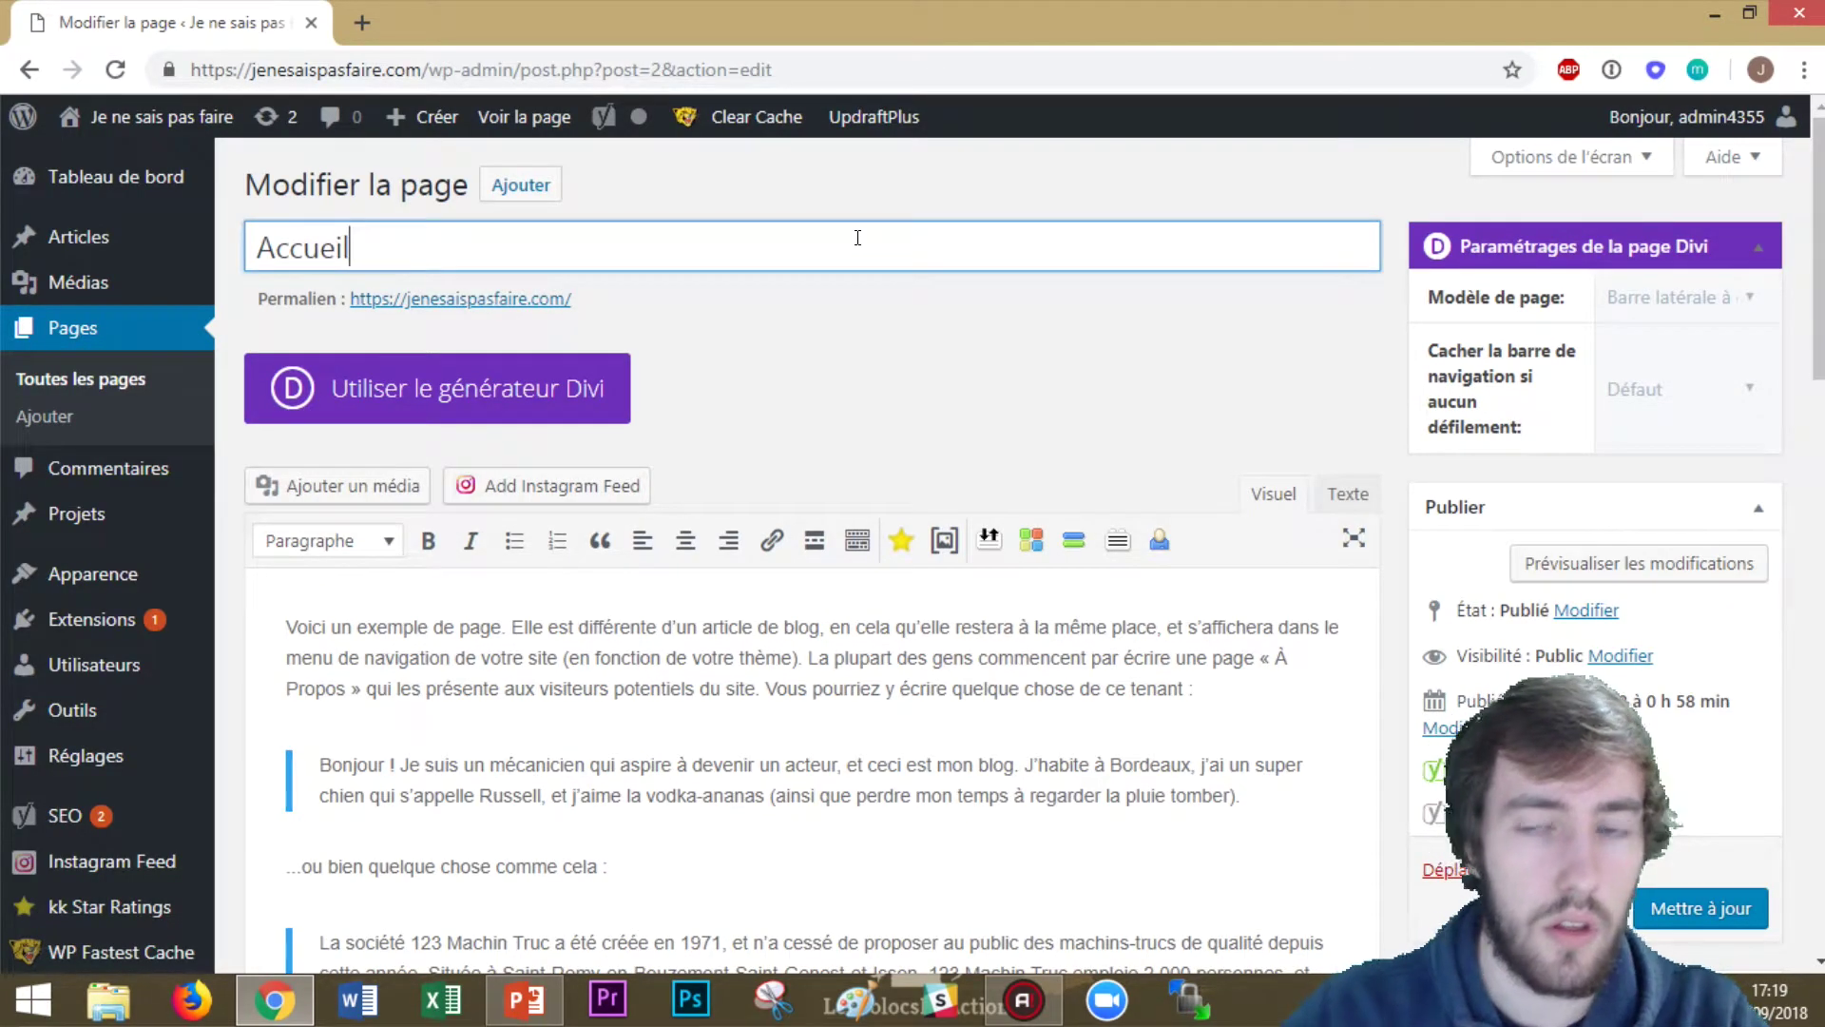
pyautogui.click(1684, 911)
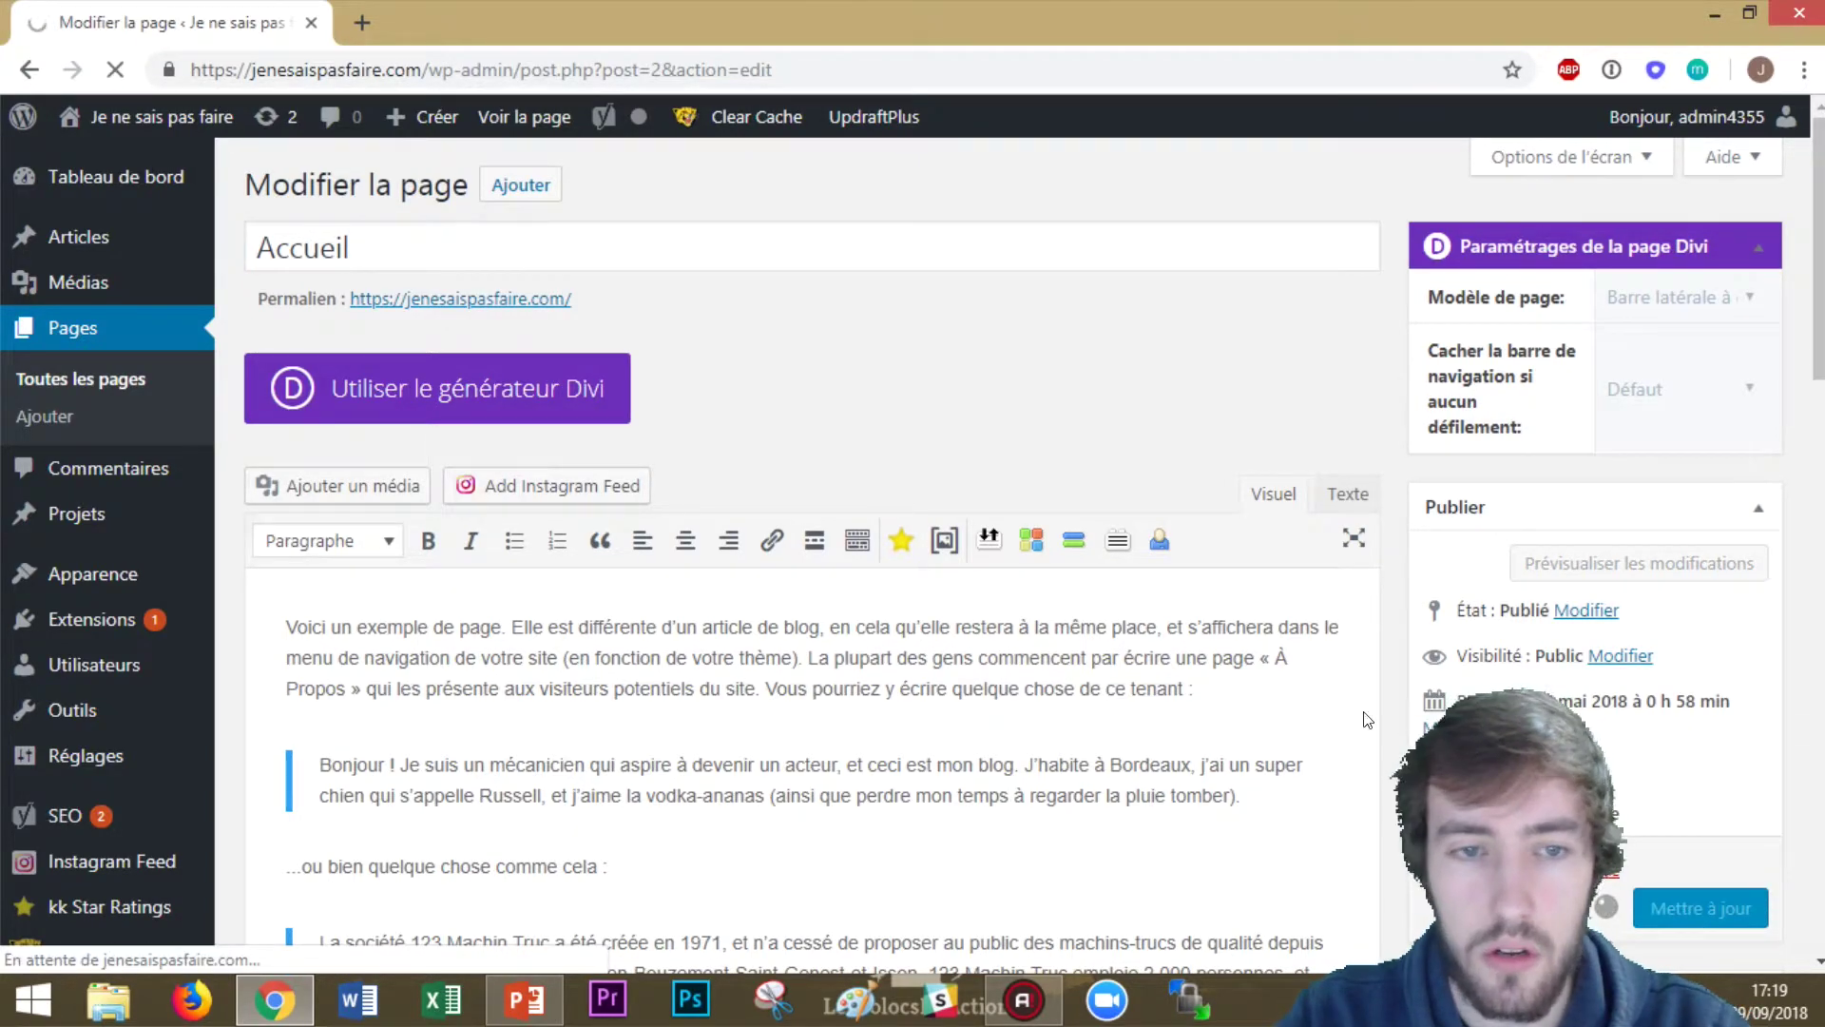
# Create a new page titled "Contact" and publish it
pyautogui.click(43, 416)
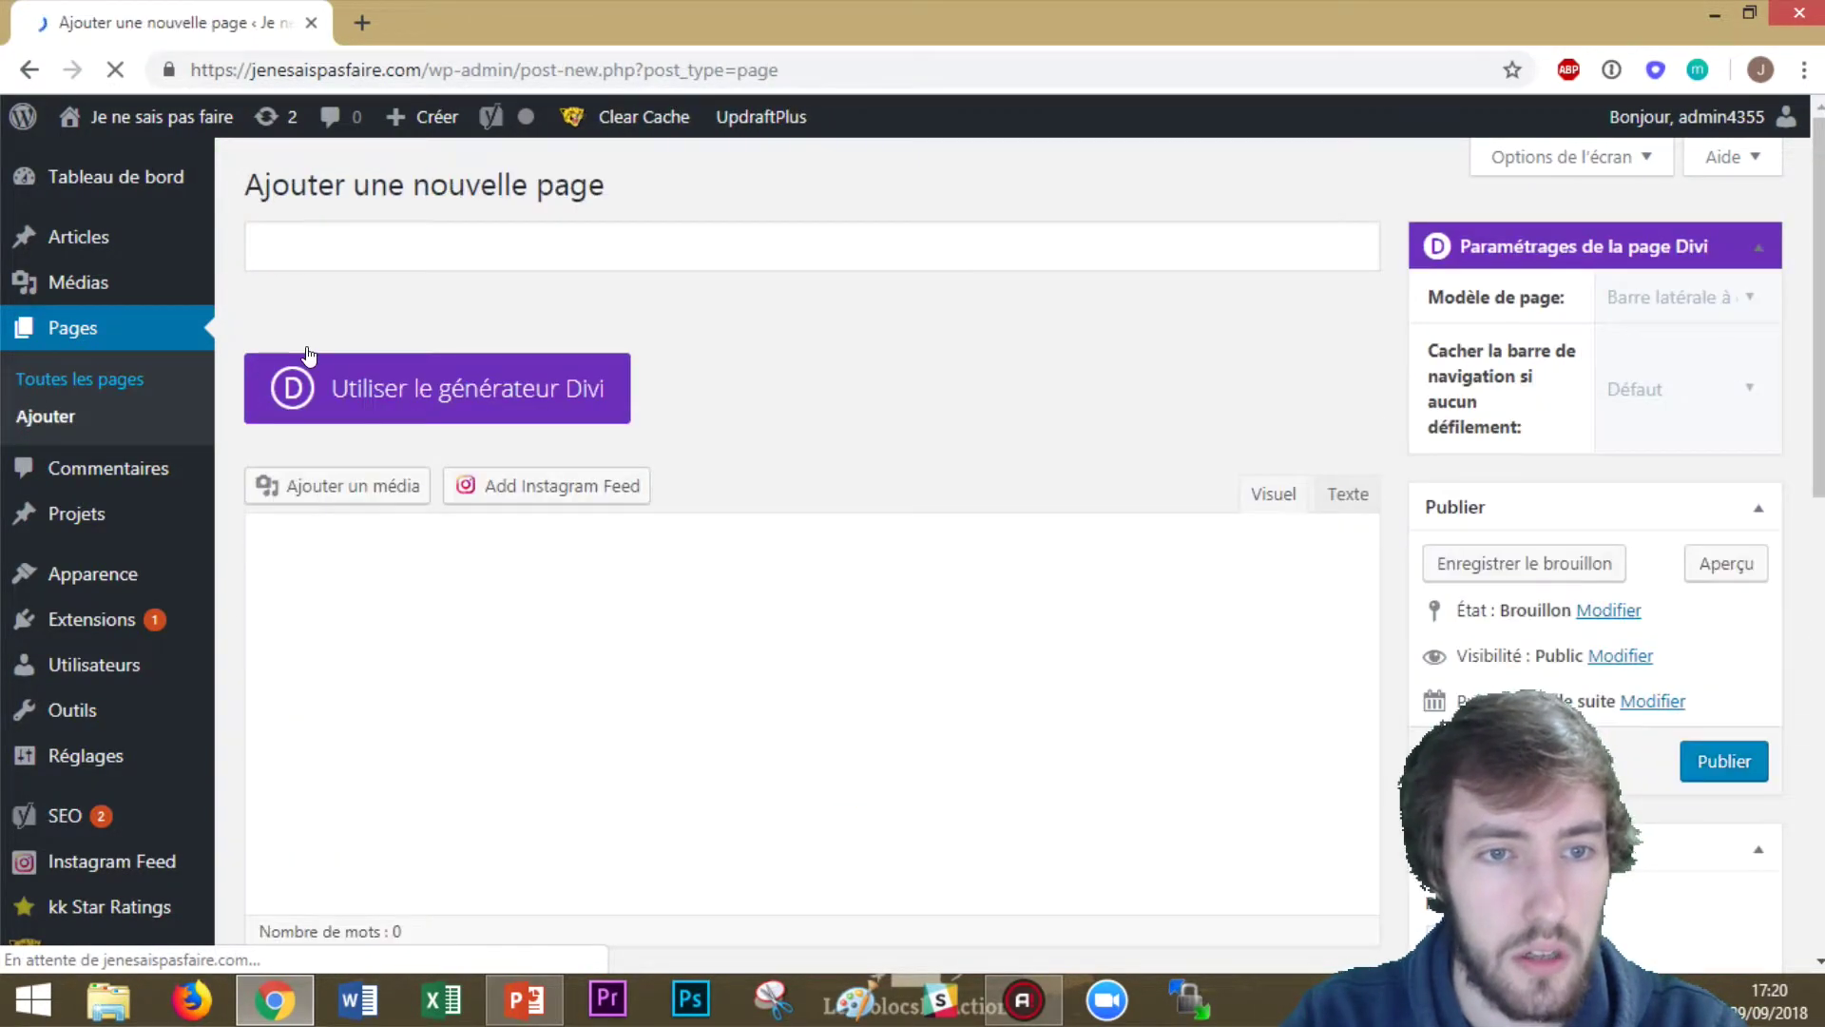
pyautogui.click(339, 246)
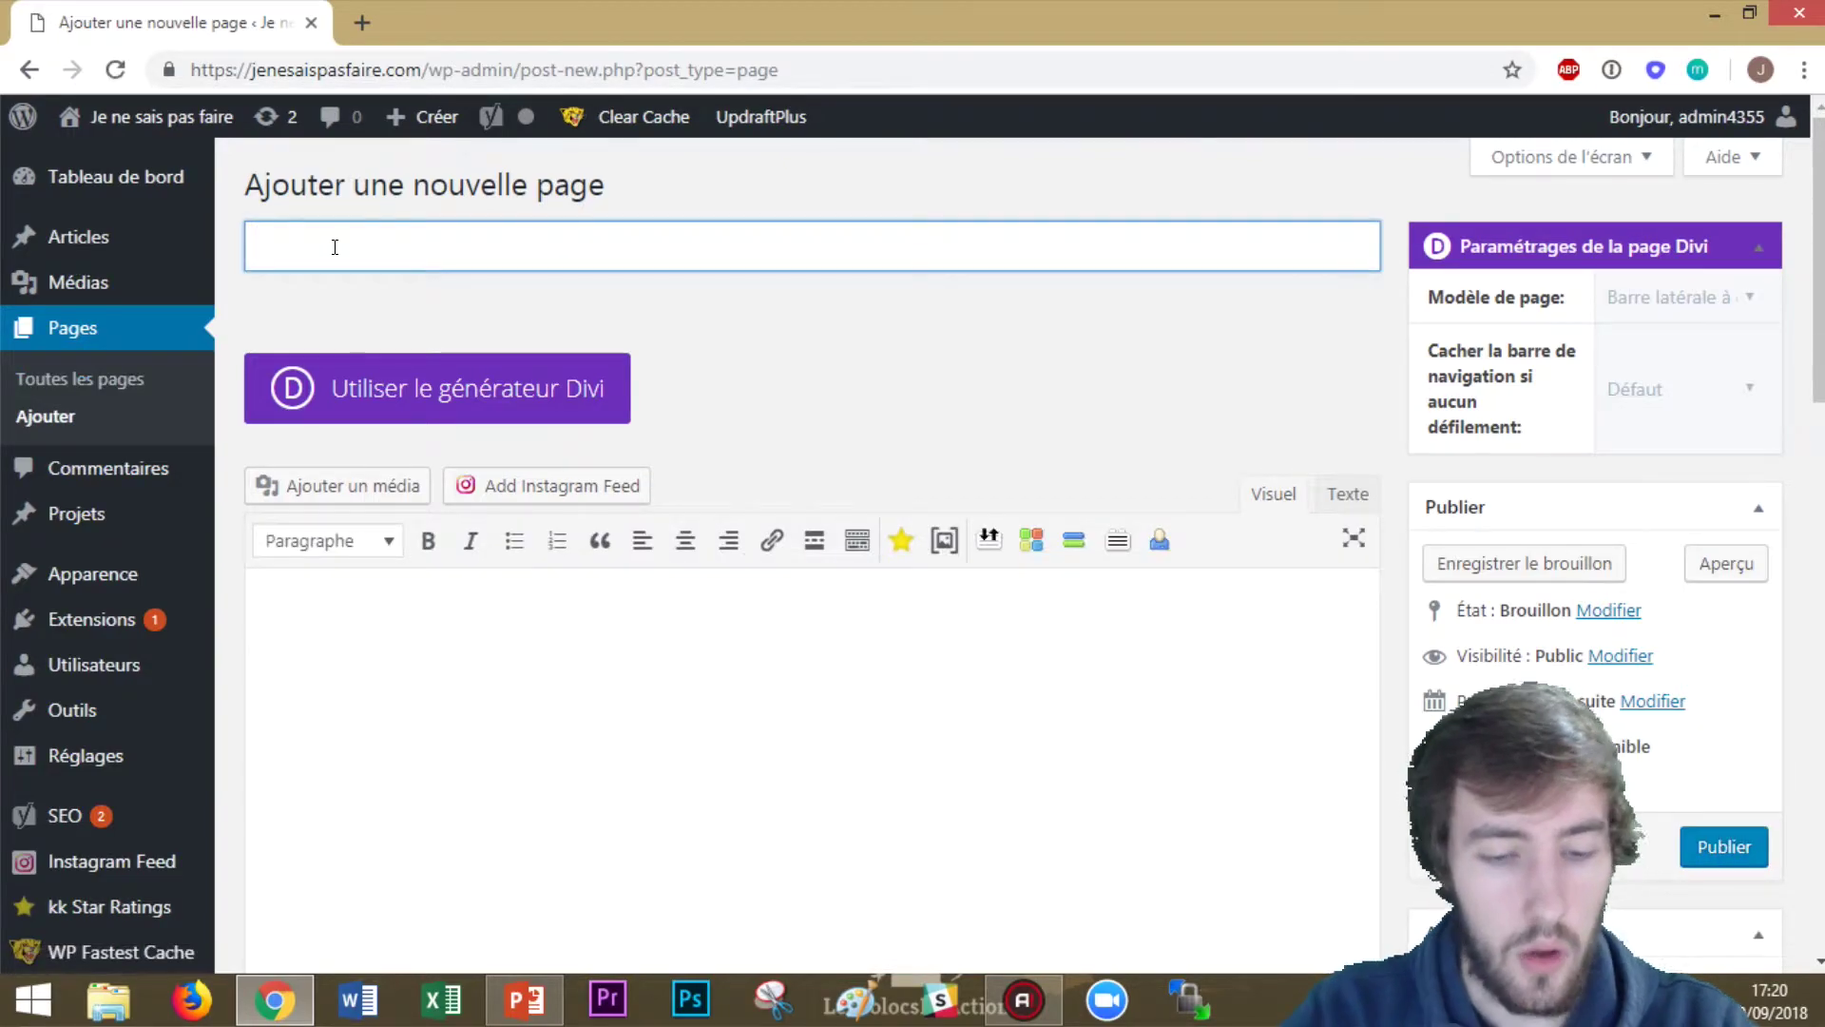
pyautogui.write('Contact')
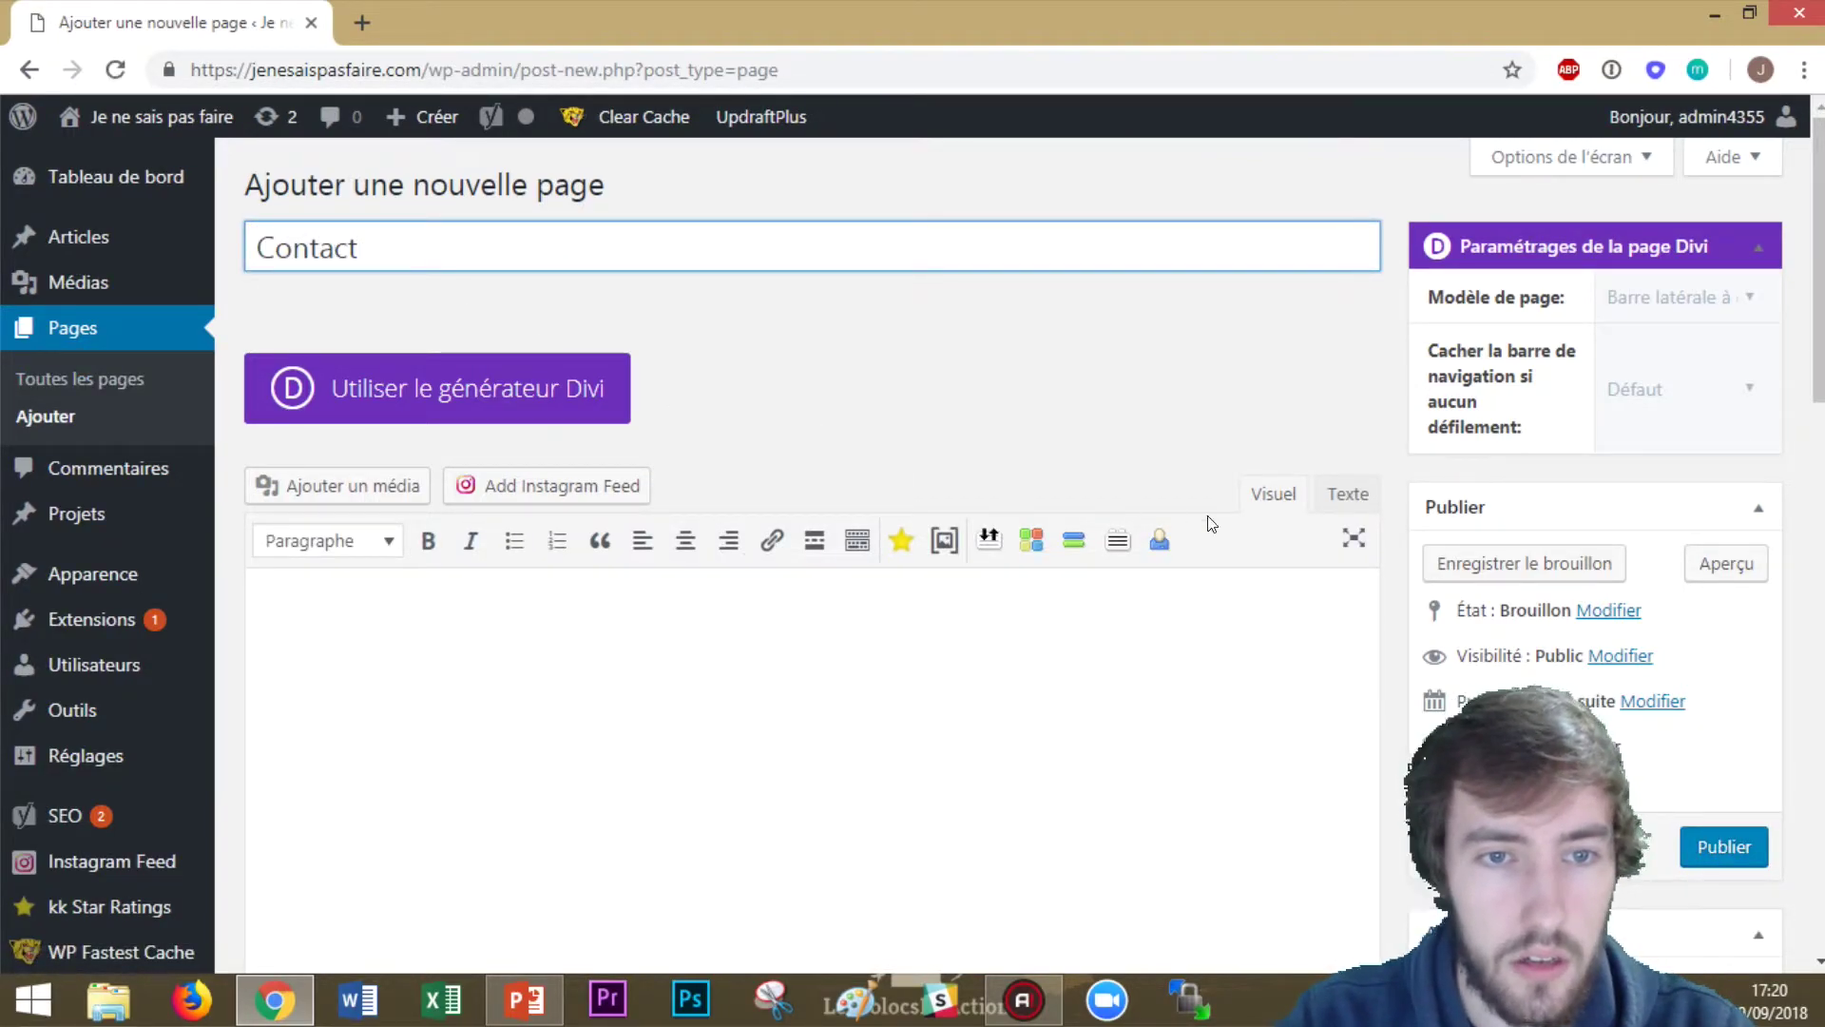
pyautogui.click(1737, 846)
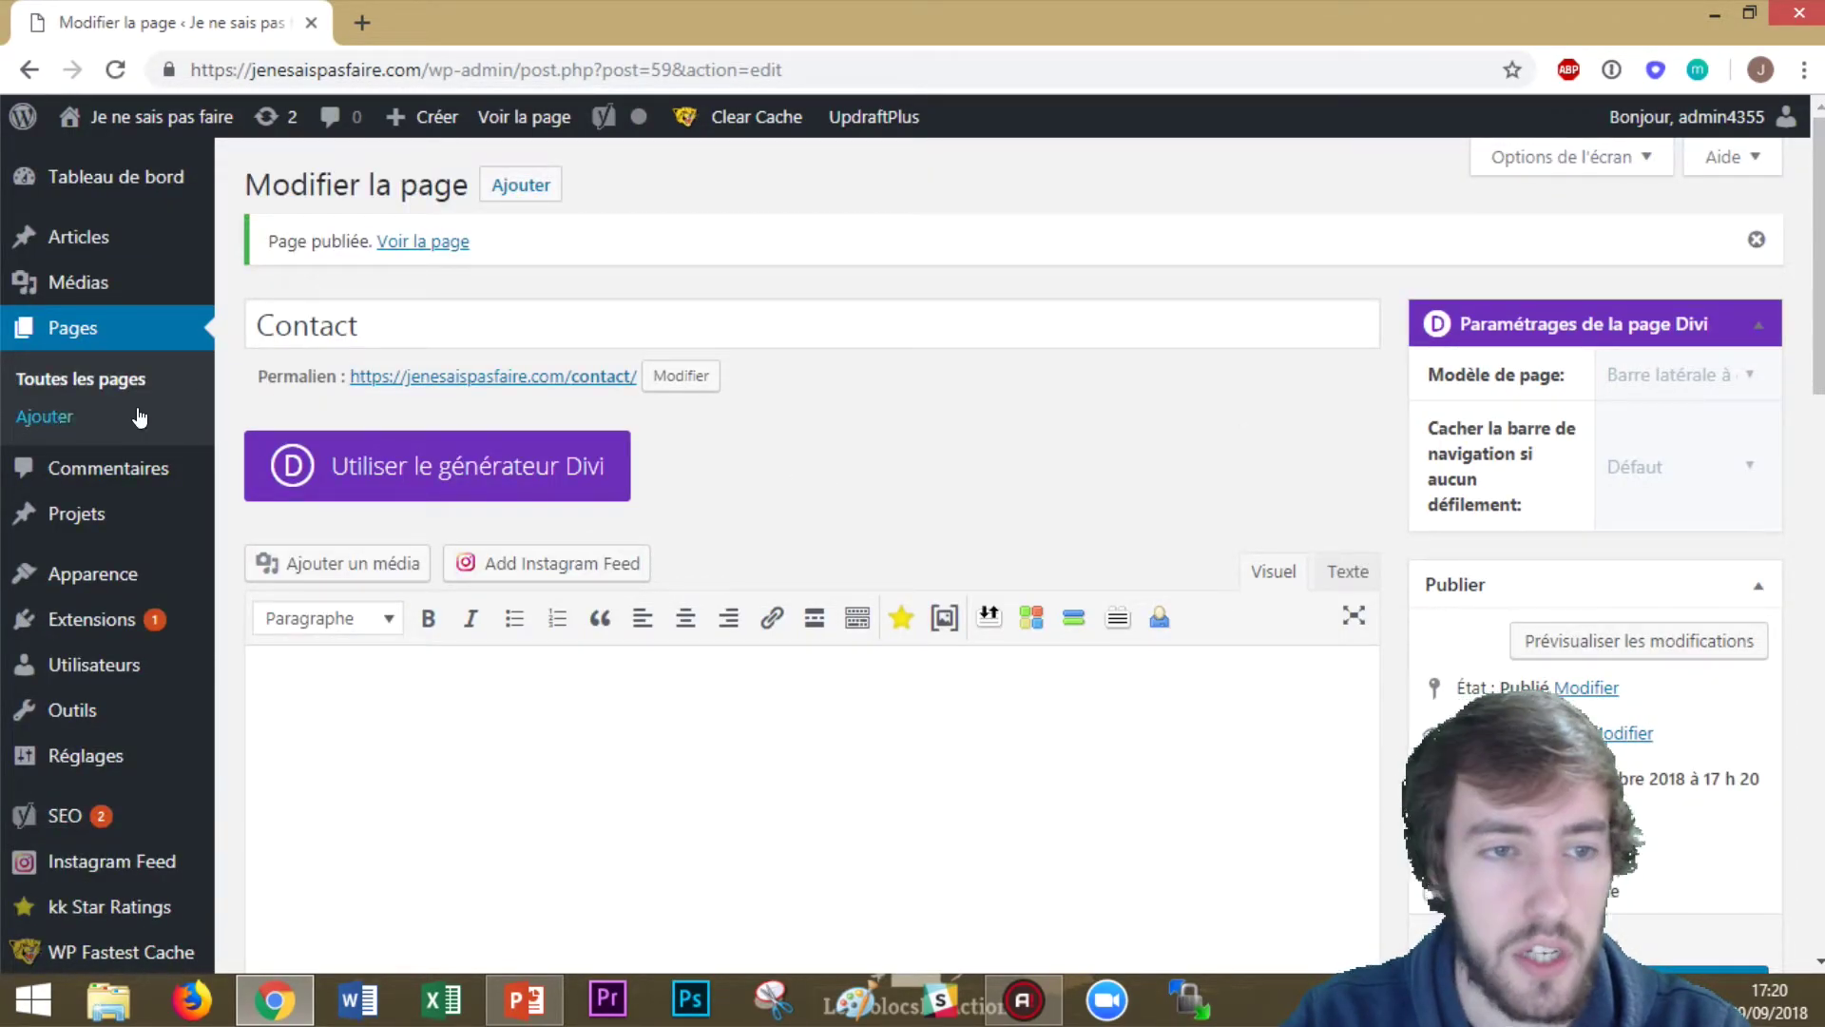
# Create a new page titled "Blog" and publish it
pyautogui.click(57, 418)
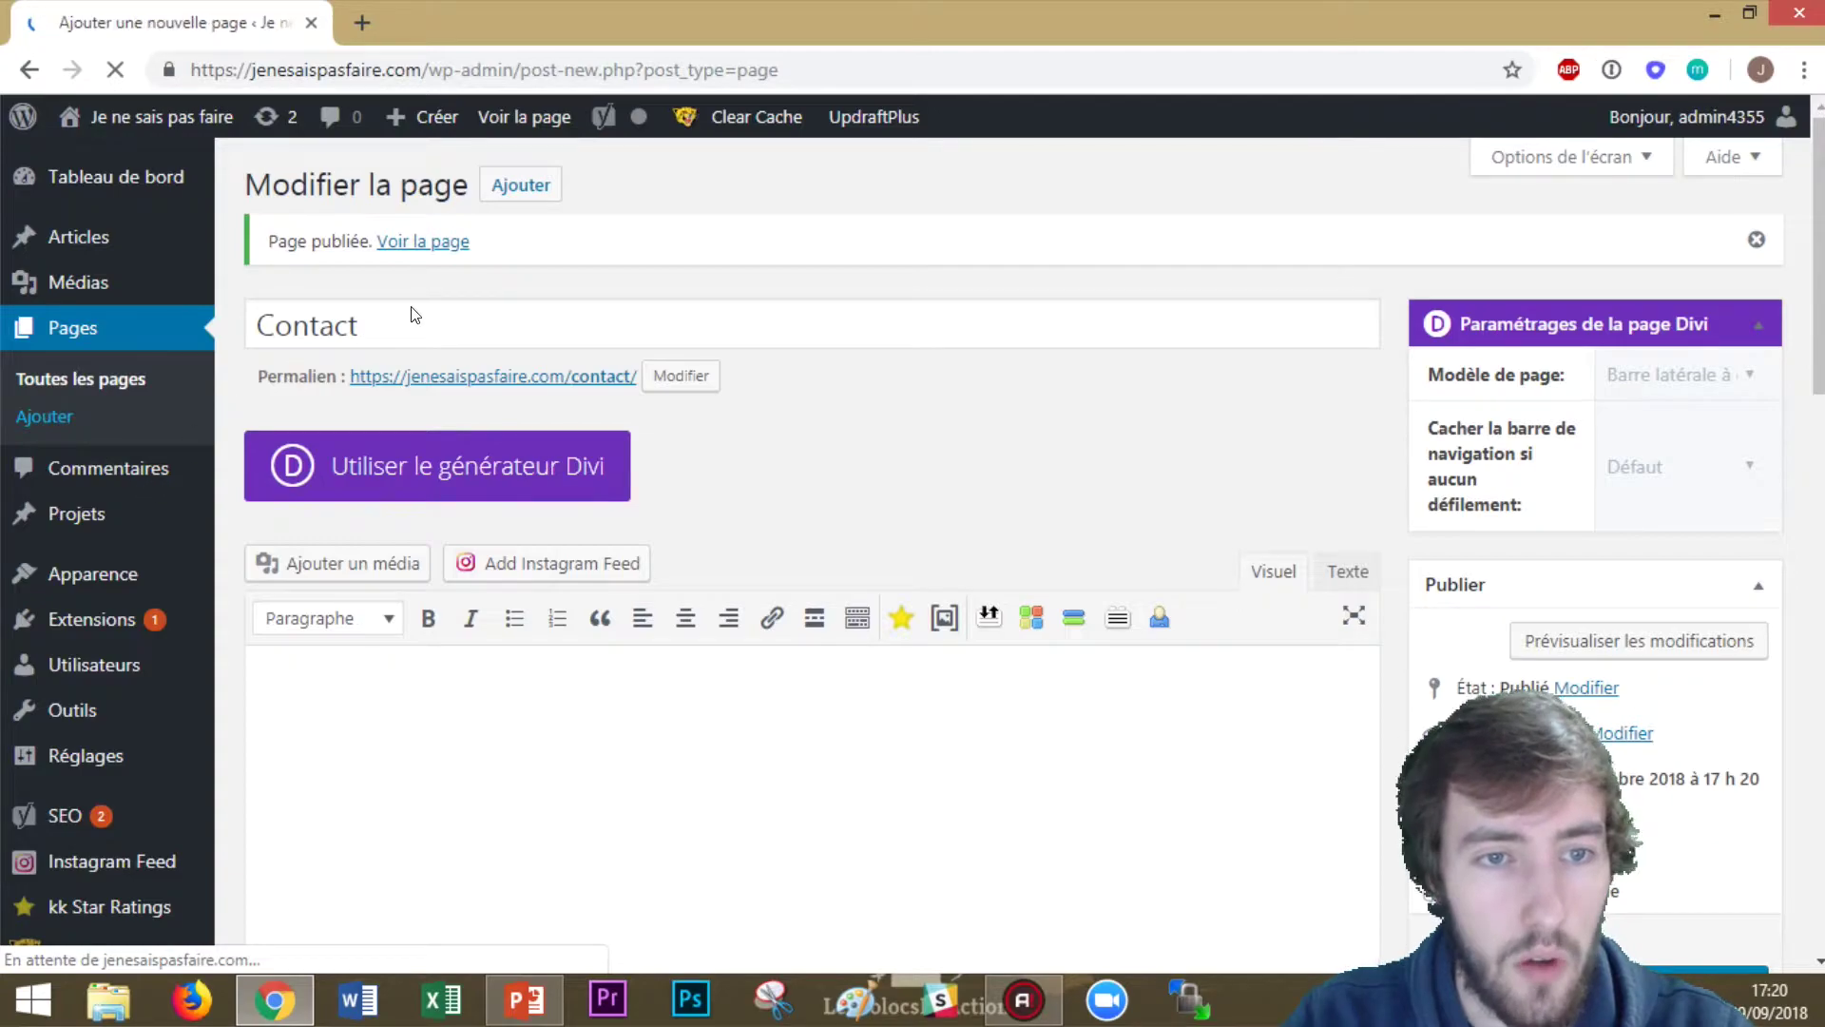
pyautogui.click(396, 241)
pyautogui.write('Blo')
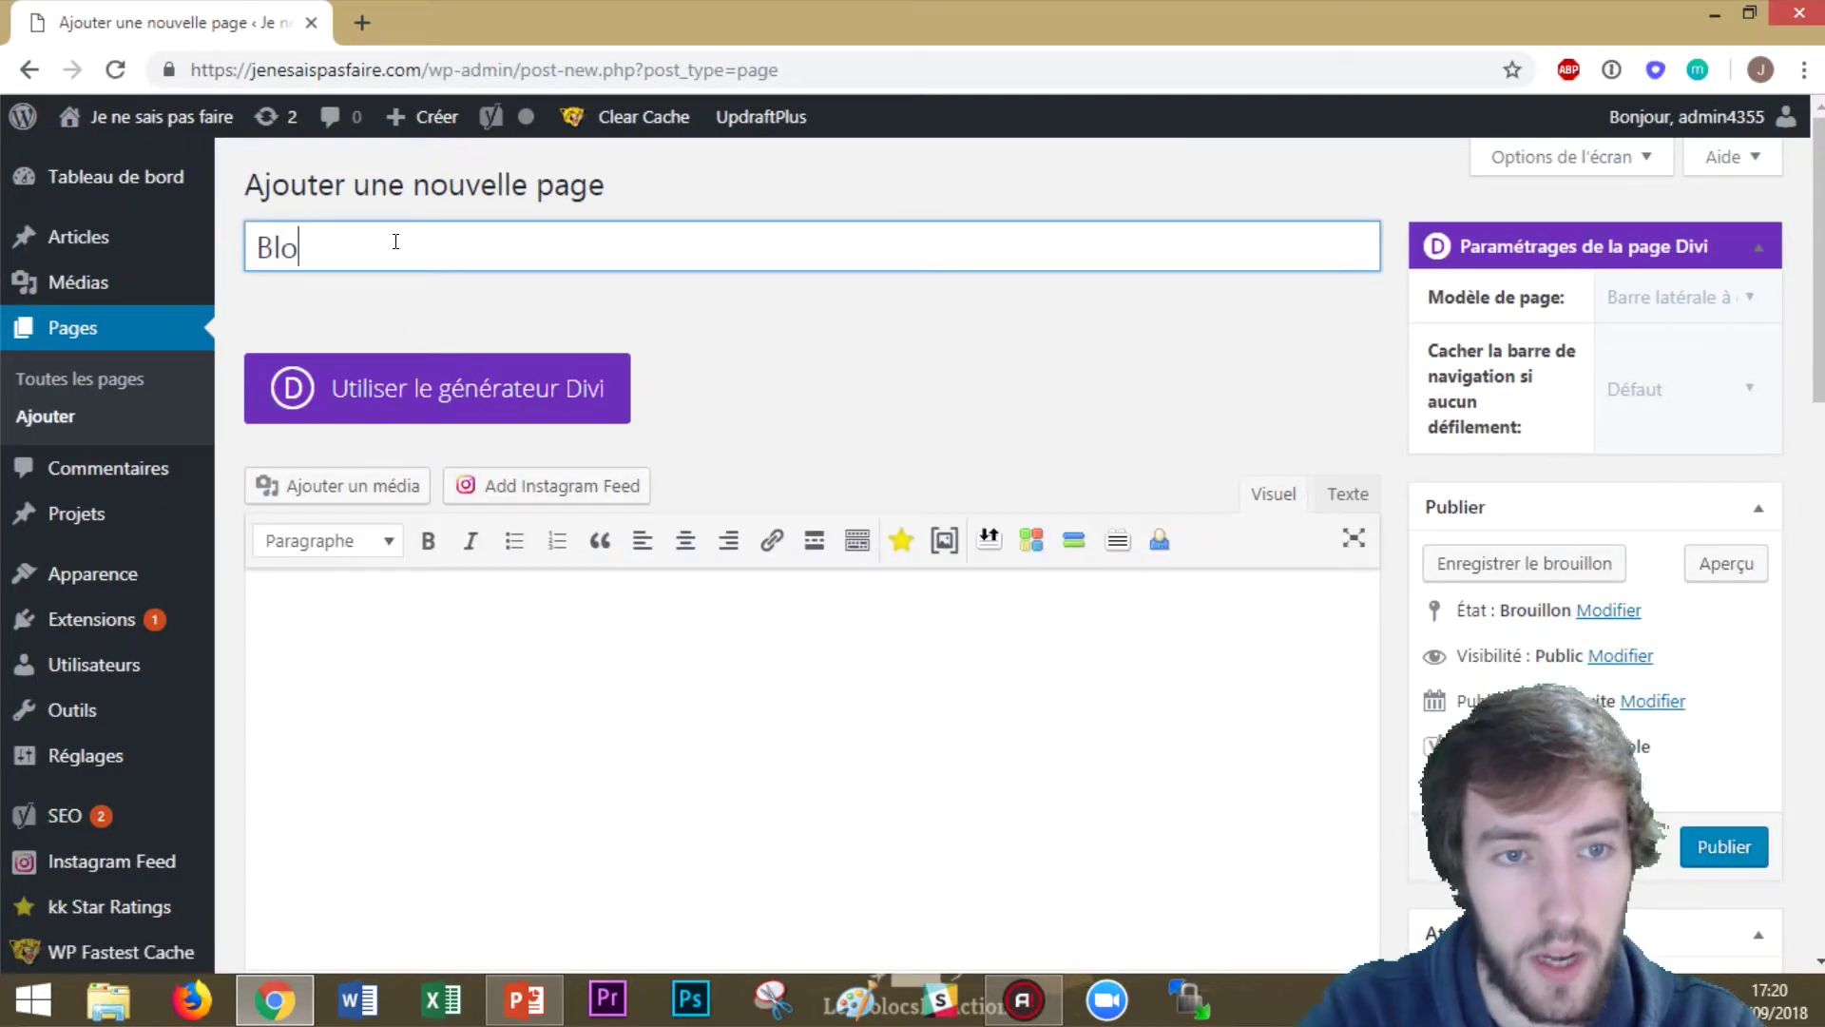
pyautogui.write('g')
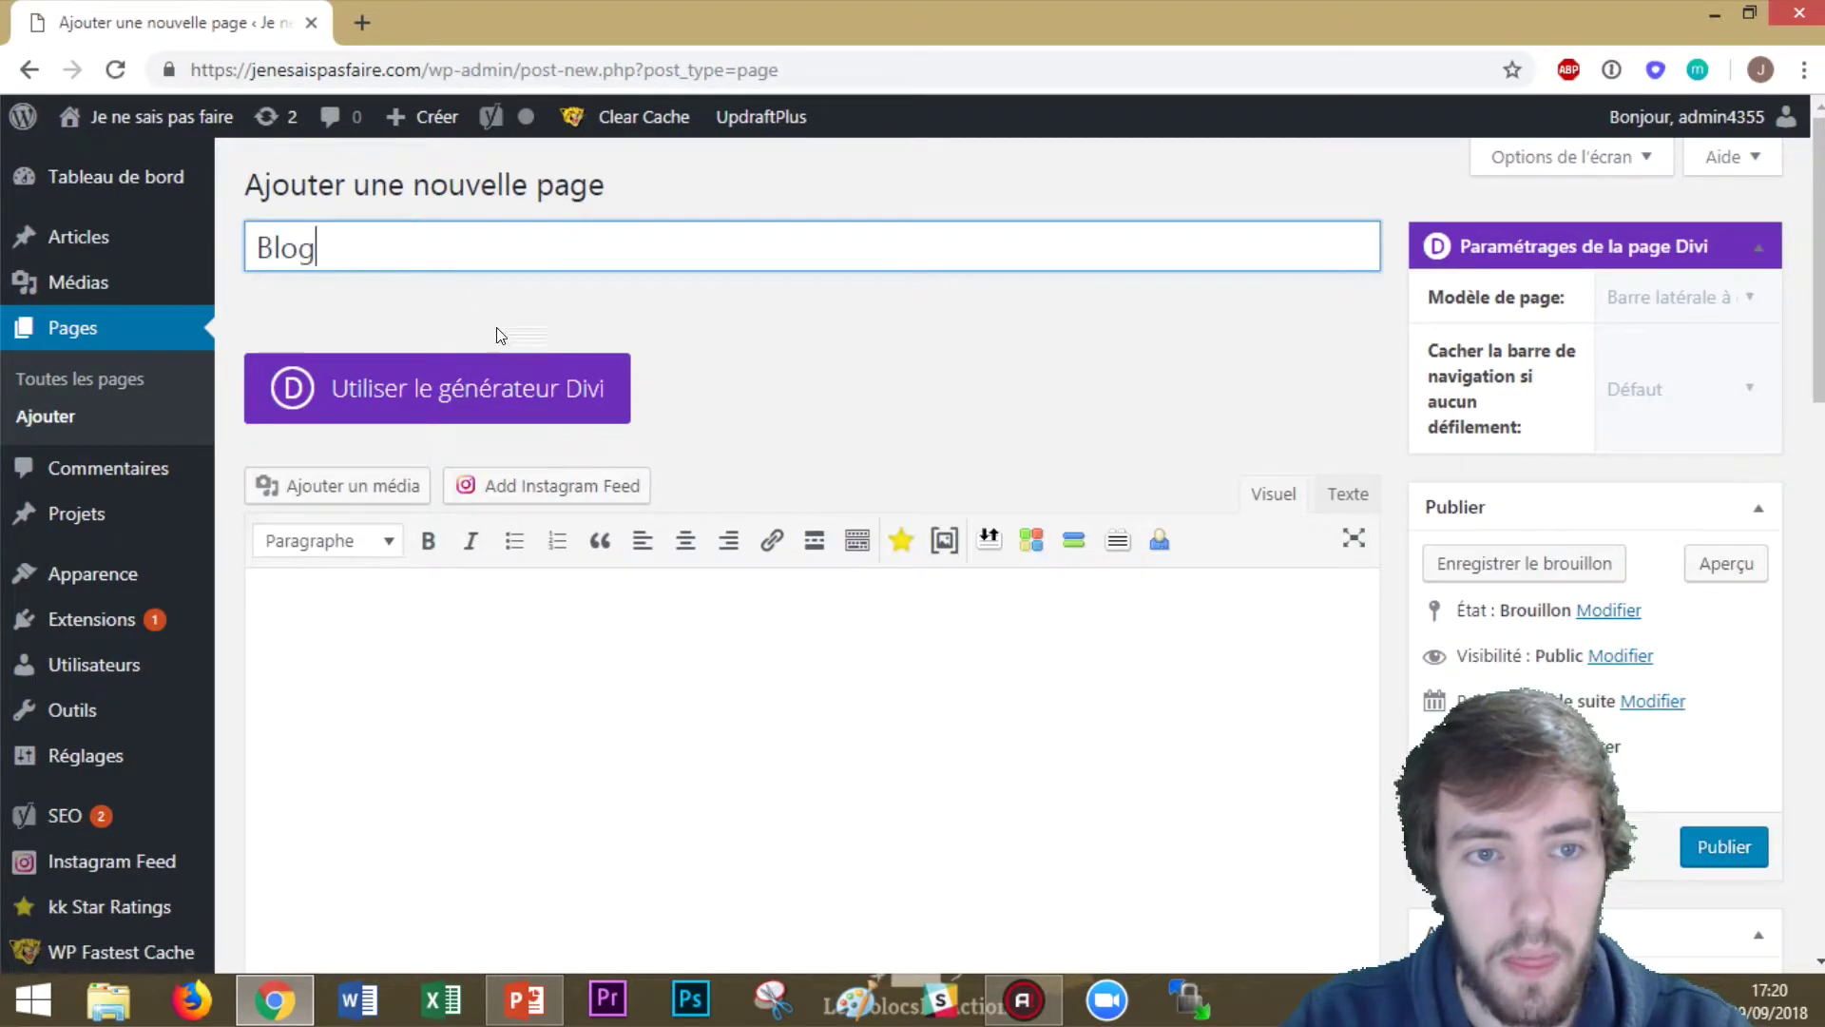
pyautogui.click(1726, 849)
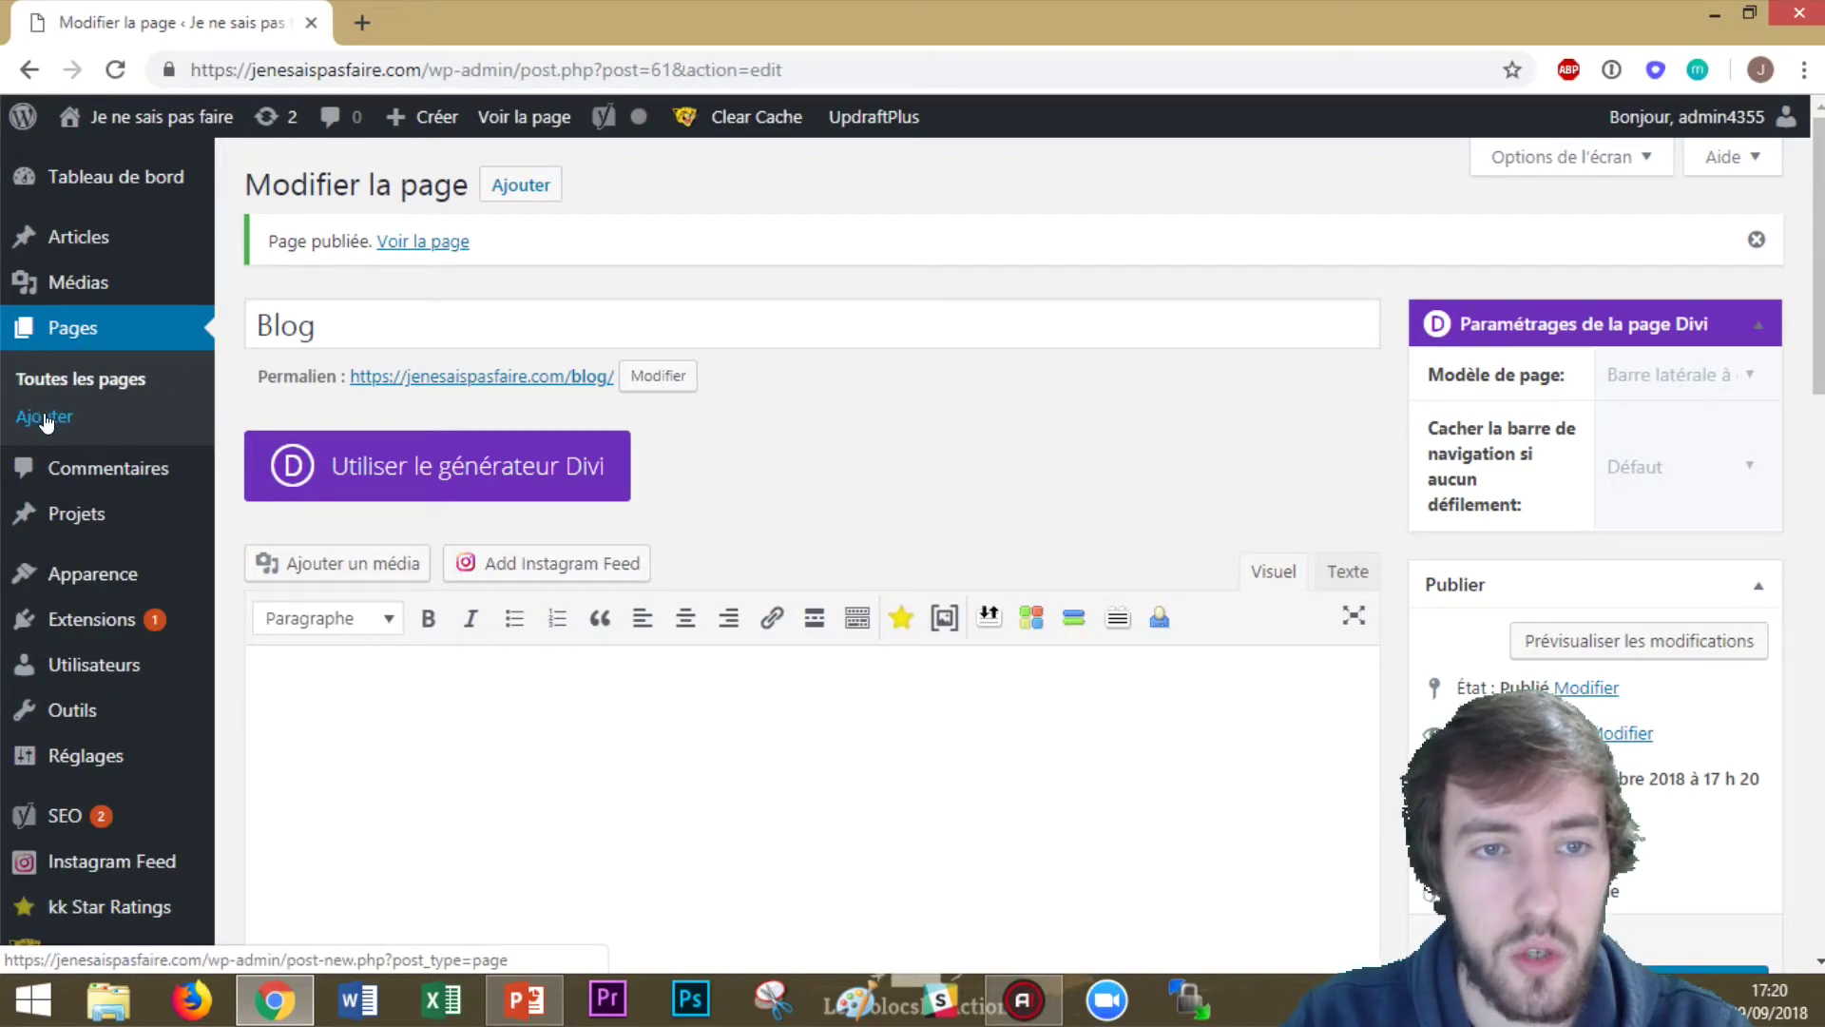
# Review the Blog page's visibility, status and publication date options without changing any of them
pyautogui.scroll(-2, 1405, 517)
pyautogui.scroll(2, 1504, 623)
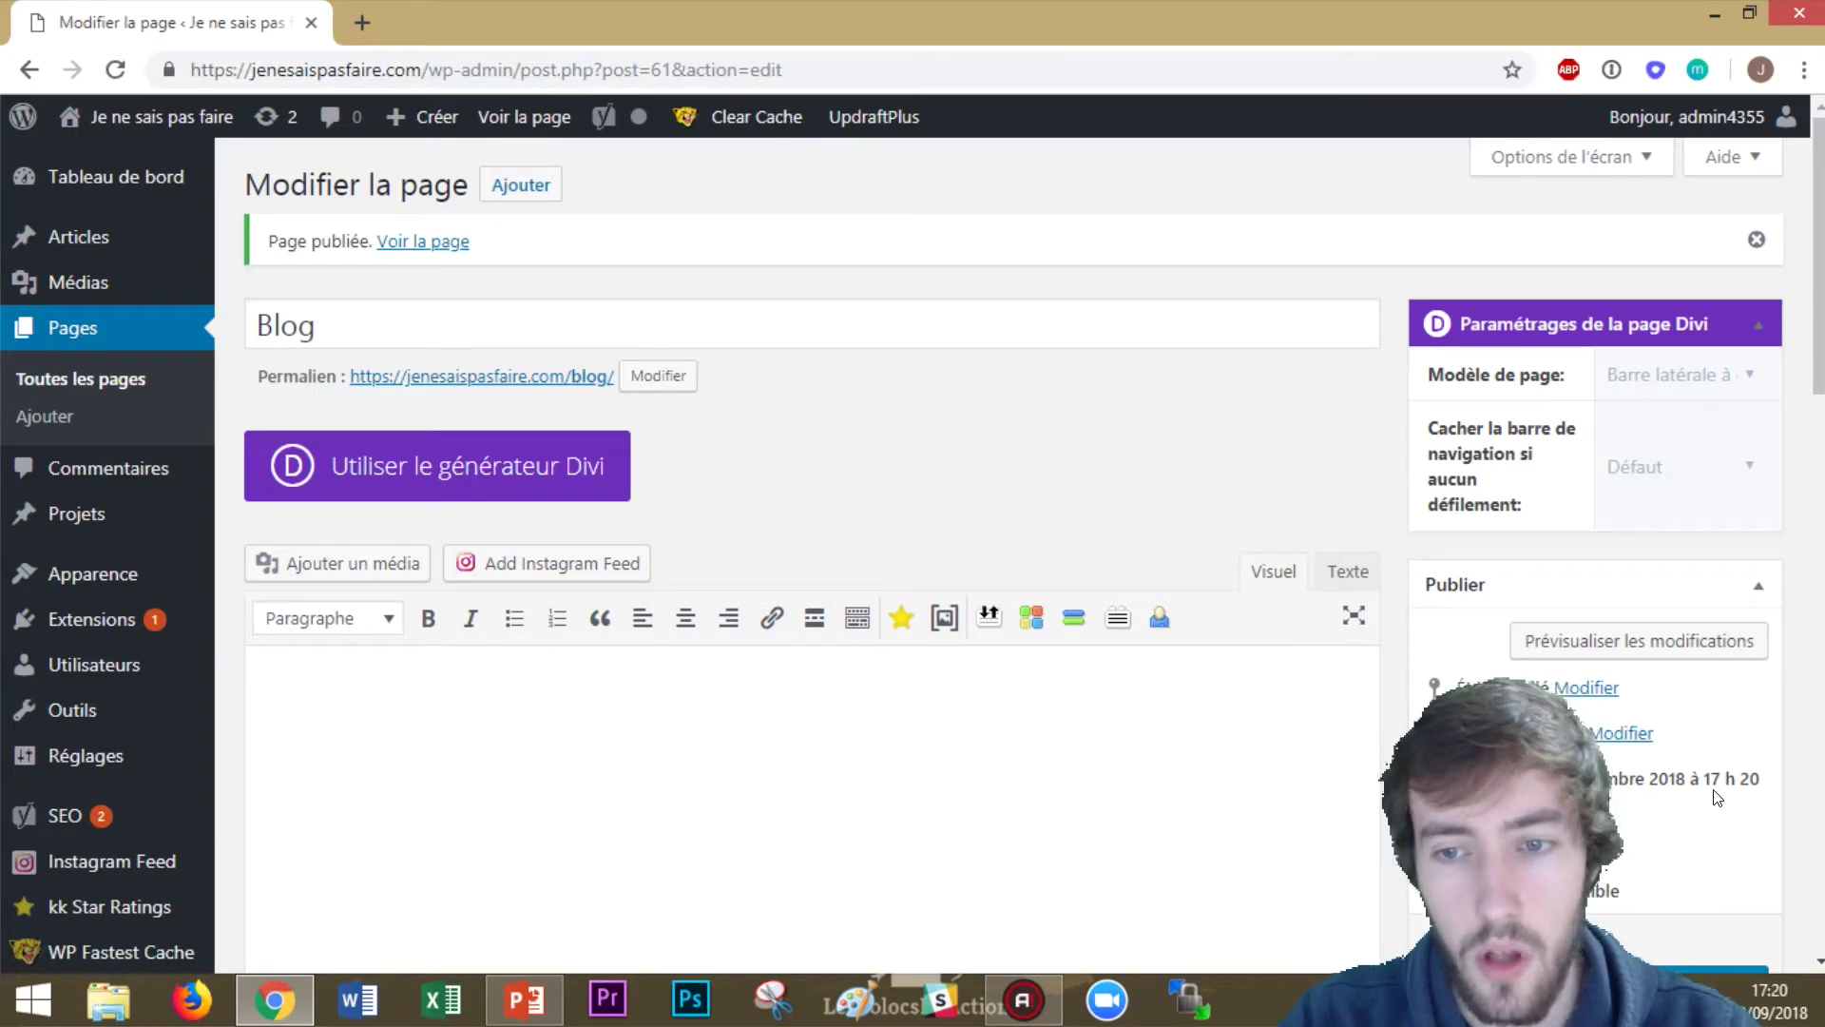
pyautogui.click(1624, 734)
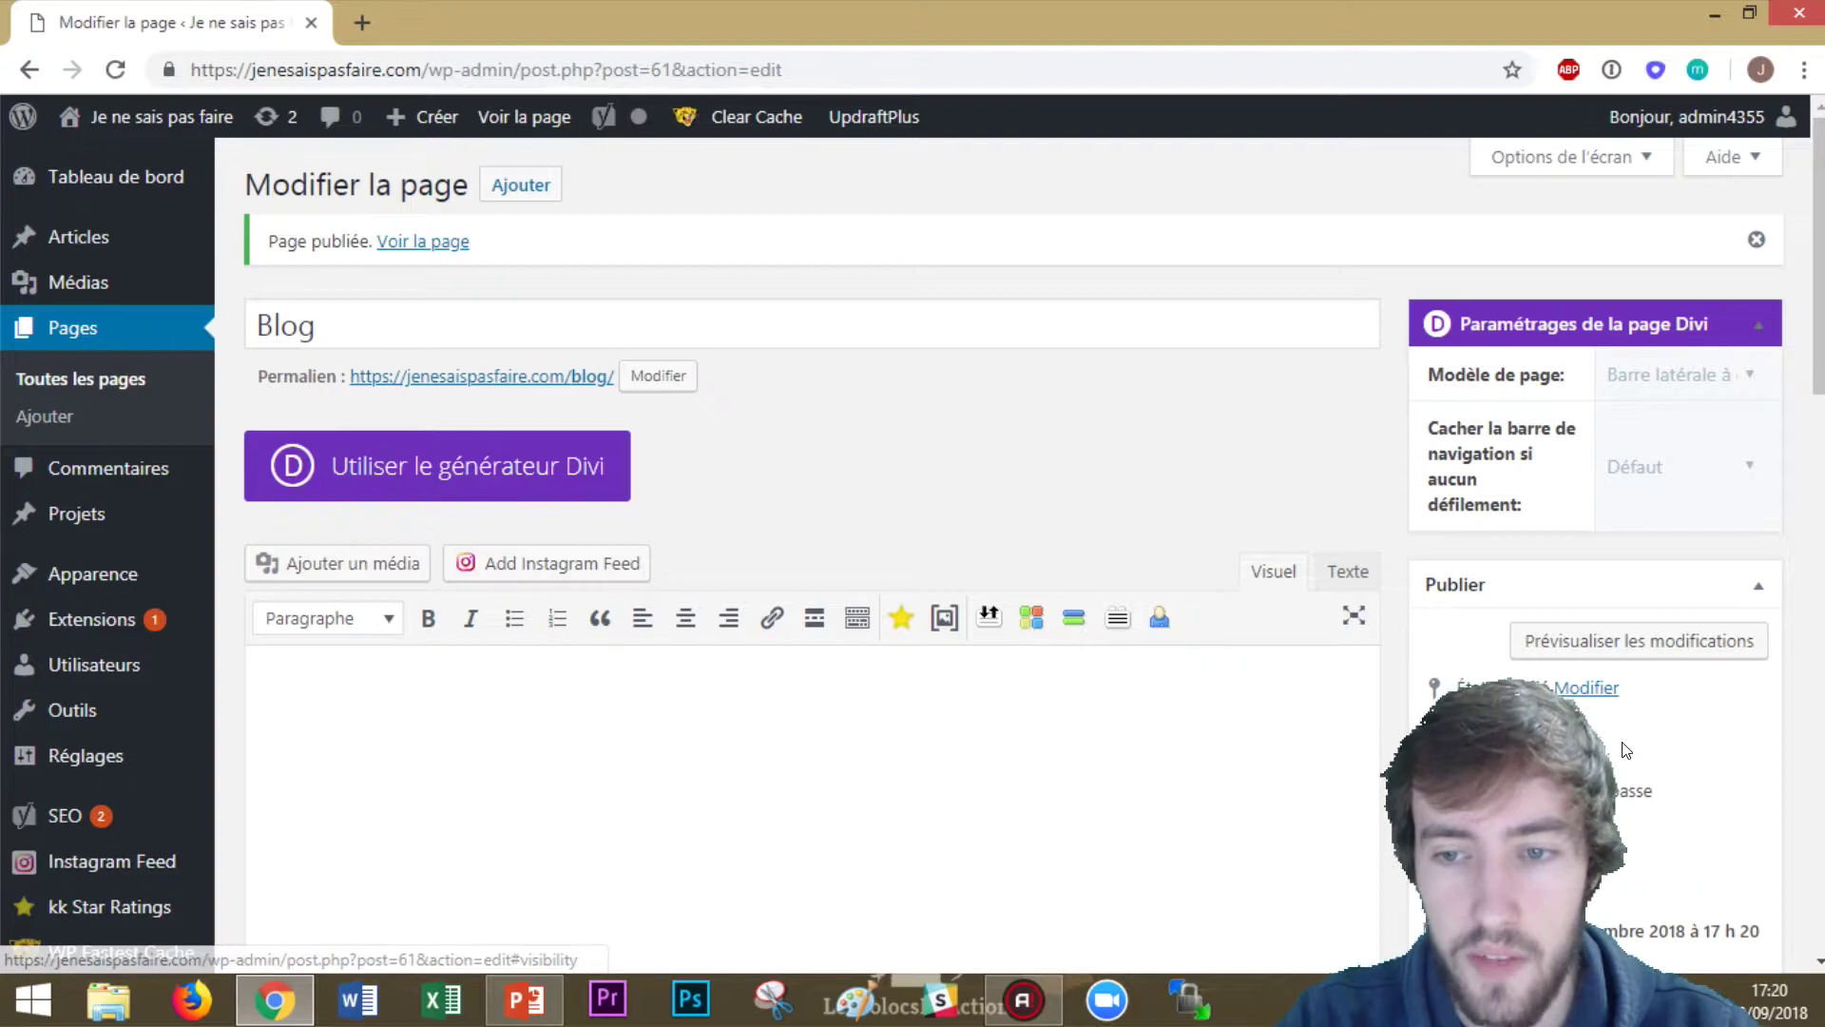
pyautogui.scroll(-1, 1570, 753)
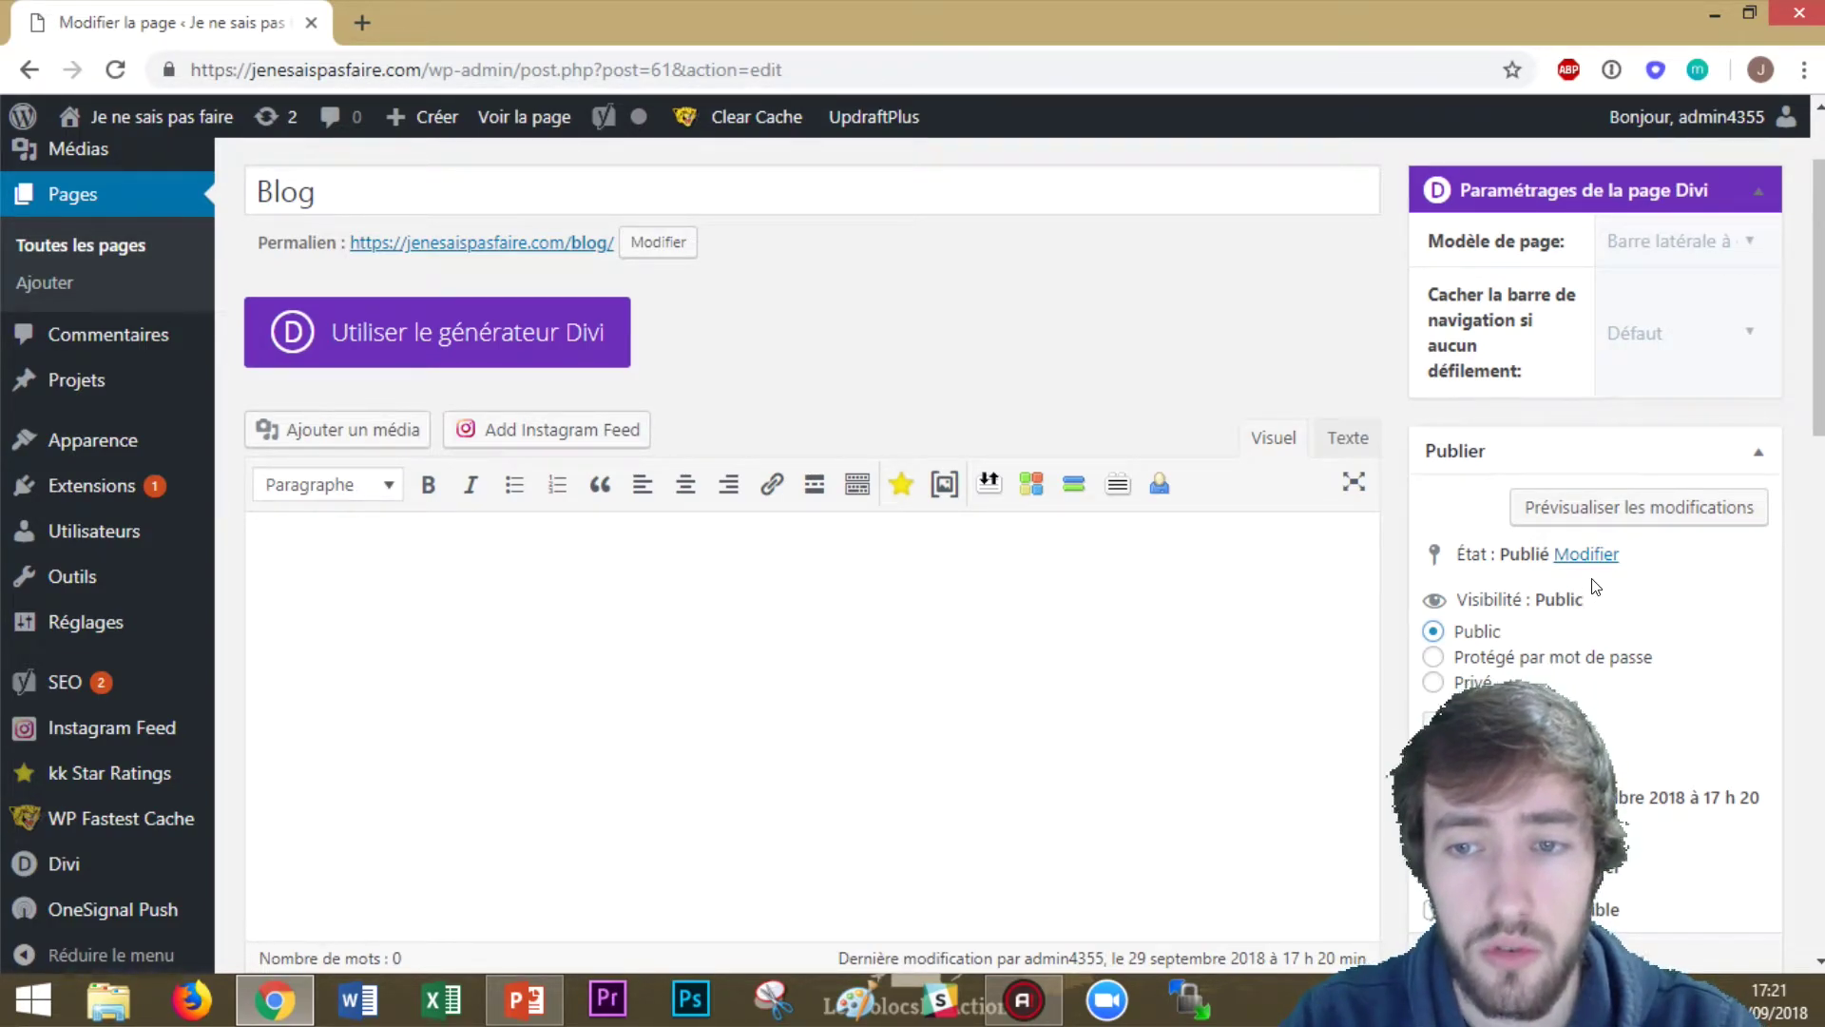
pyautogui.click(1577, 557)
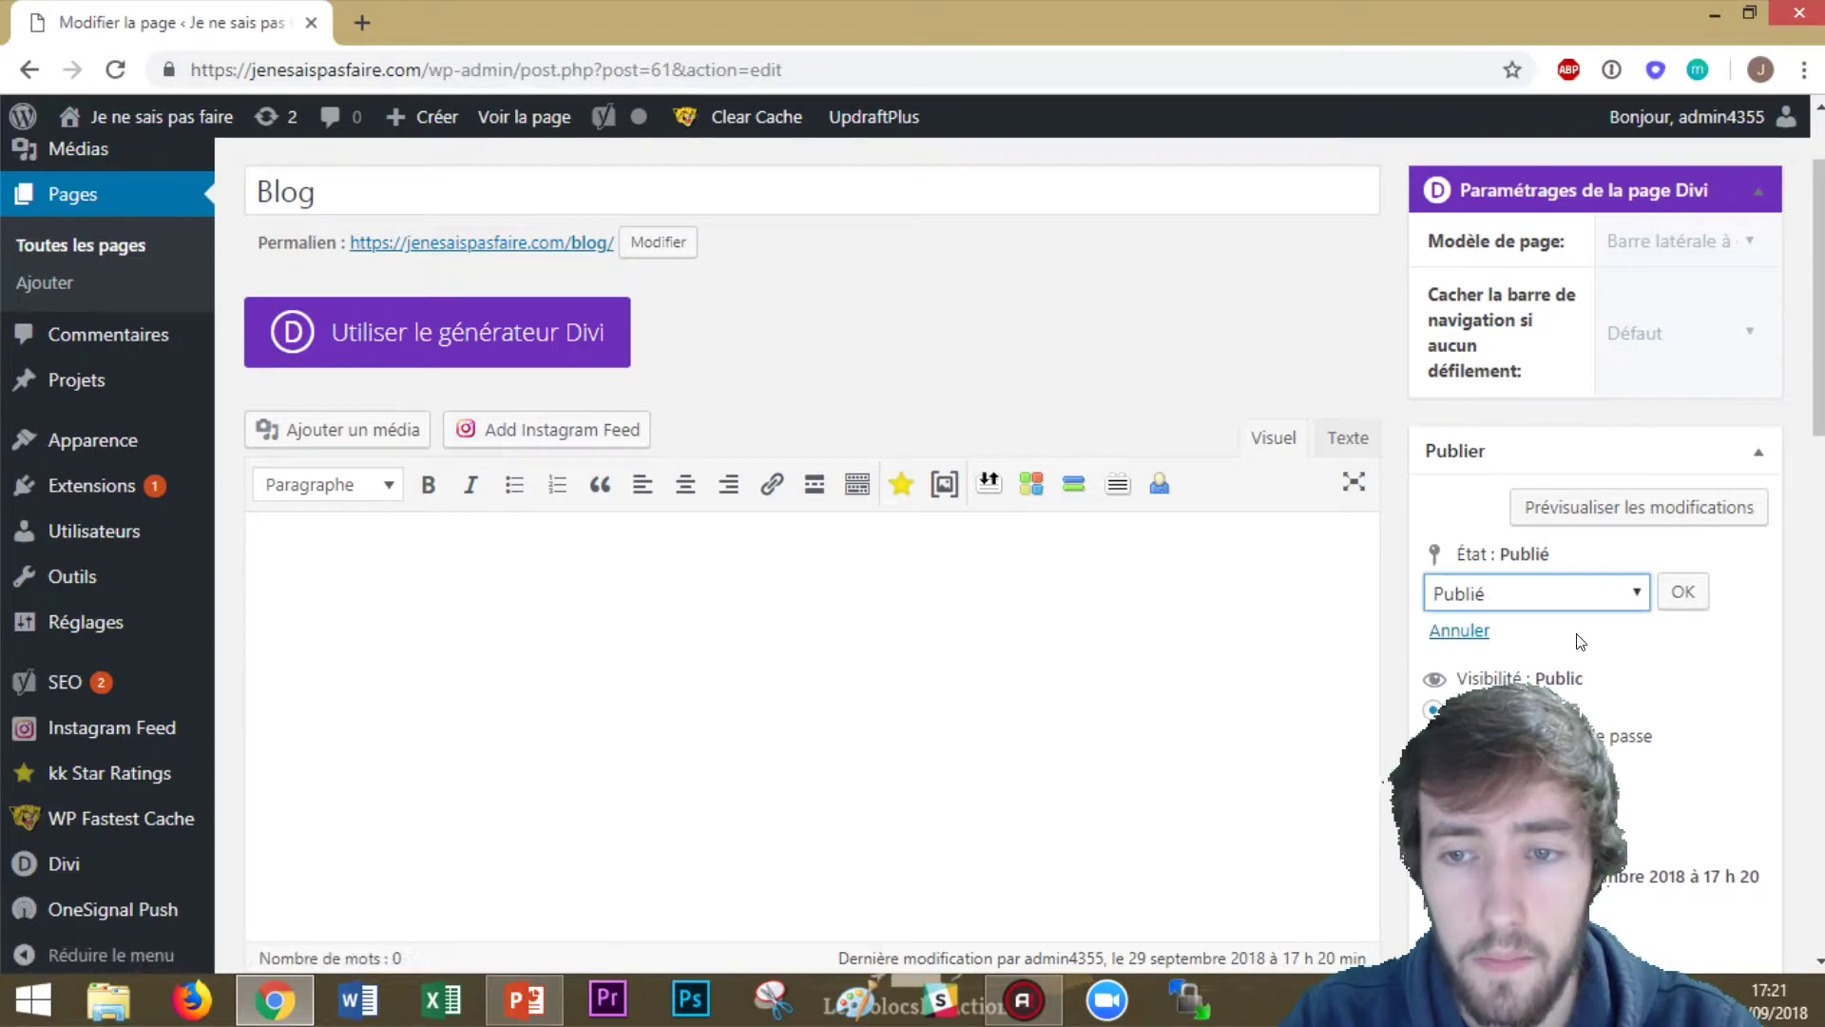
pyautogui.click(1553, 593)
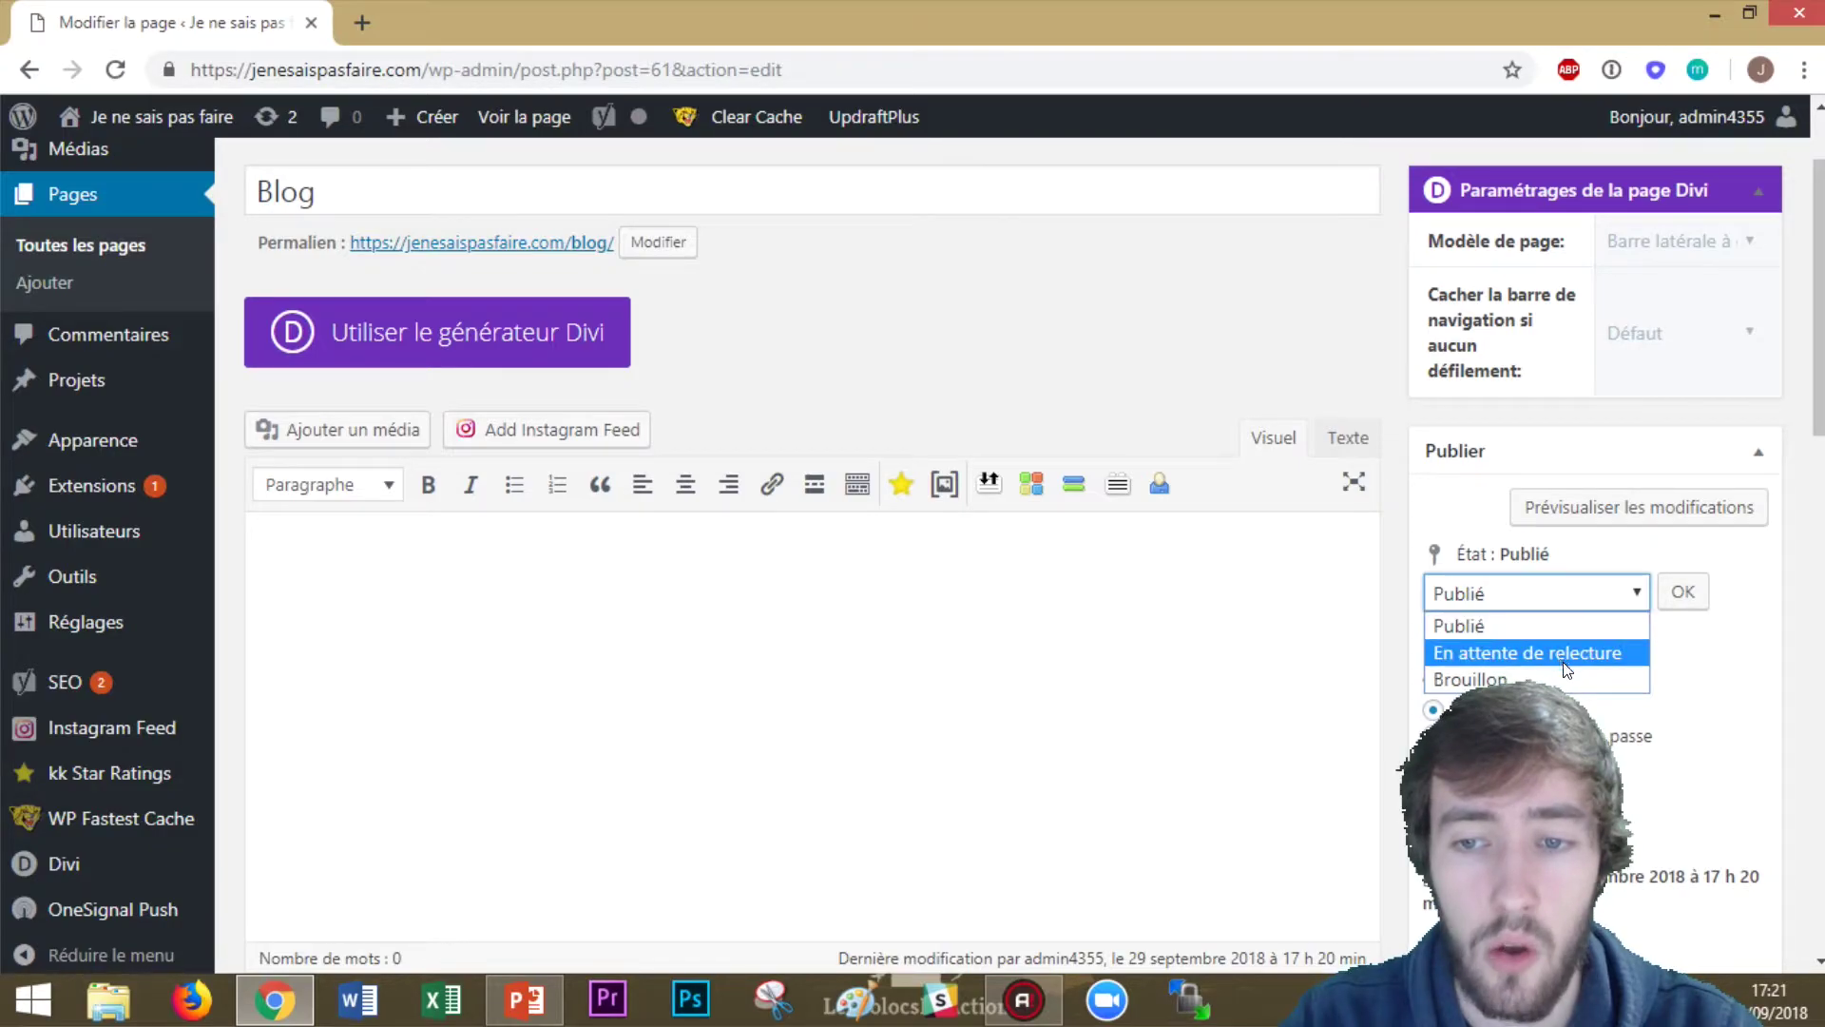
pyautogui.click(1687, 651)
pyautogui.click(1683, 591)
pyautogui.click(1440, 705)
pyautogui.click(1497, 671)
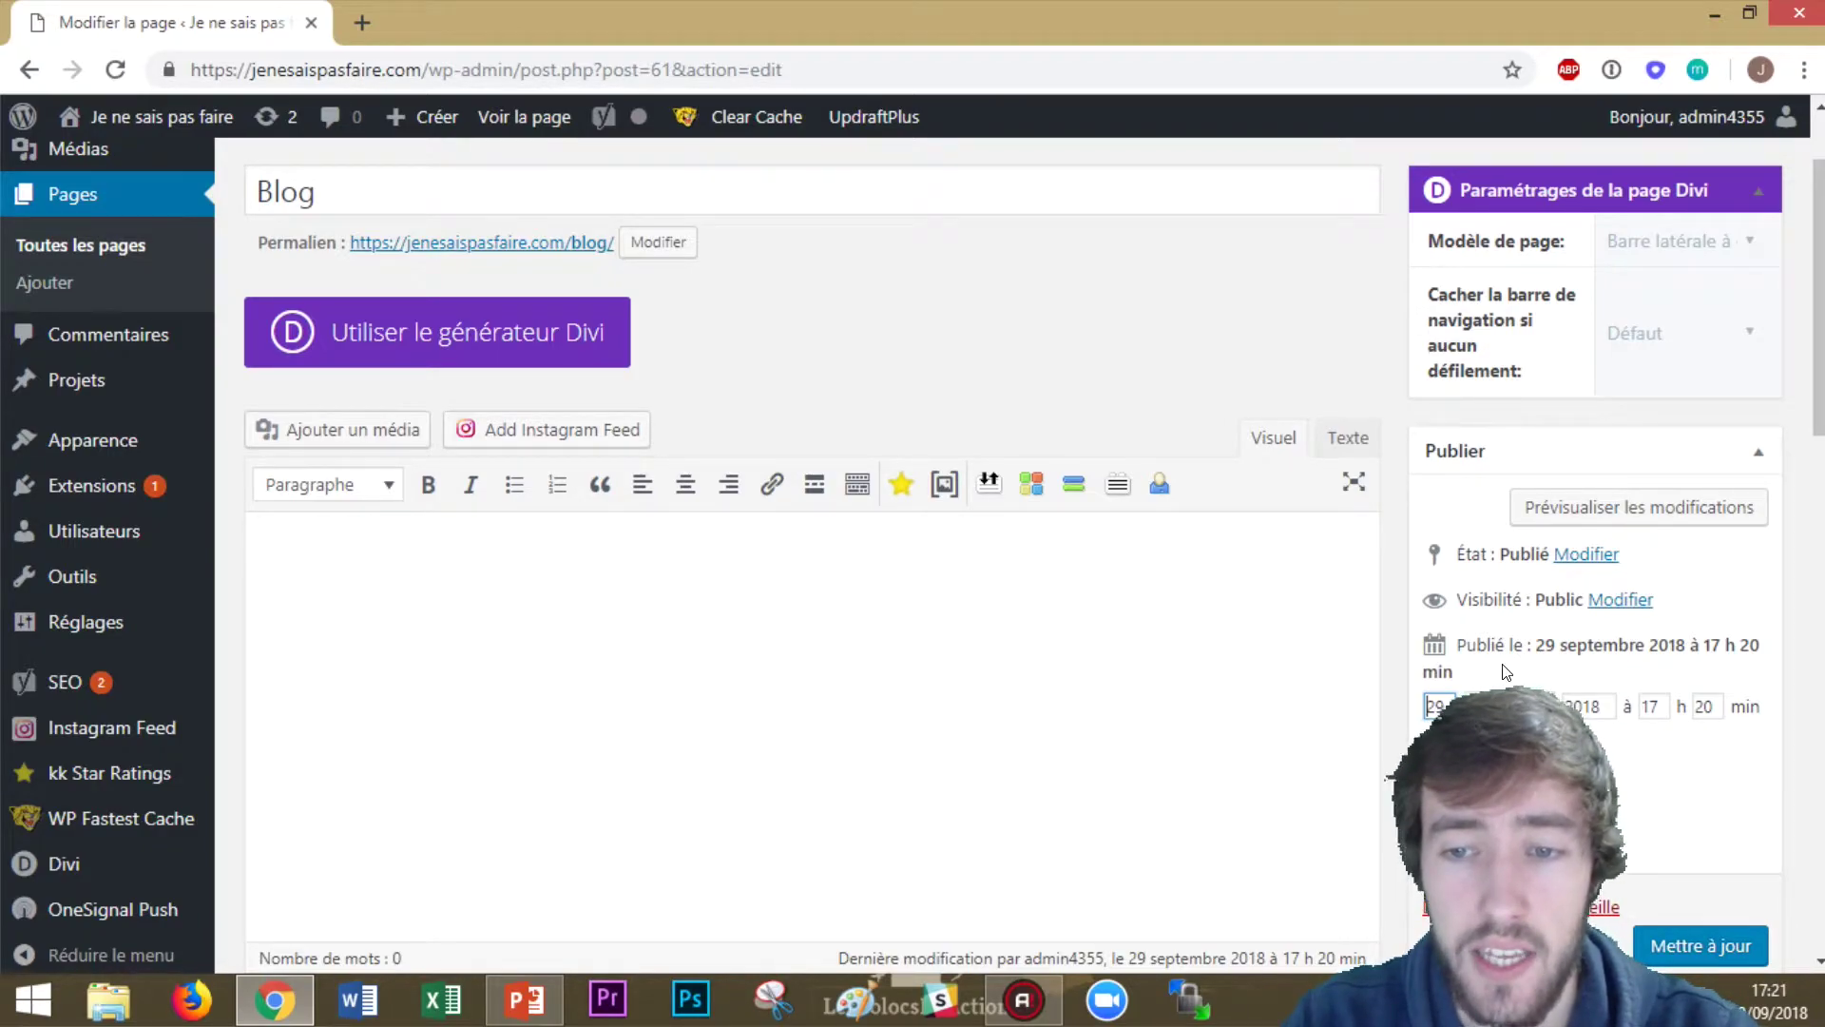
pyautogui.click(1546, 715)
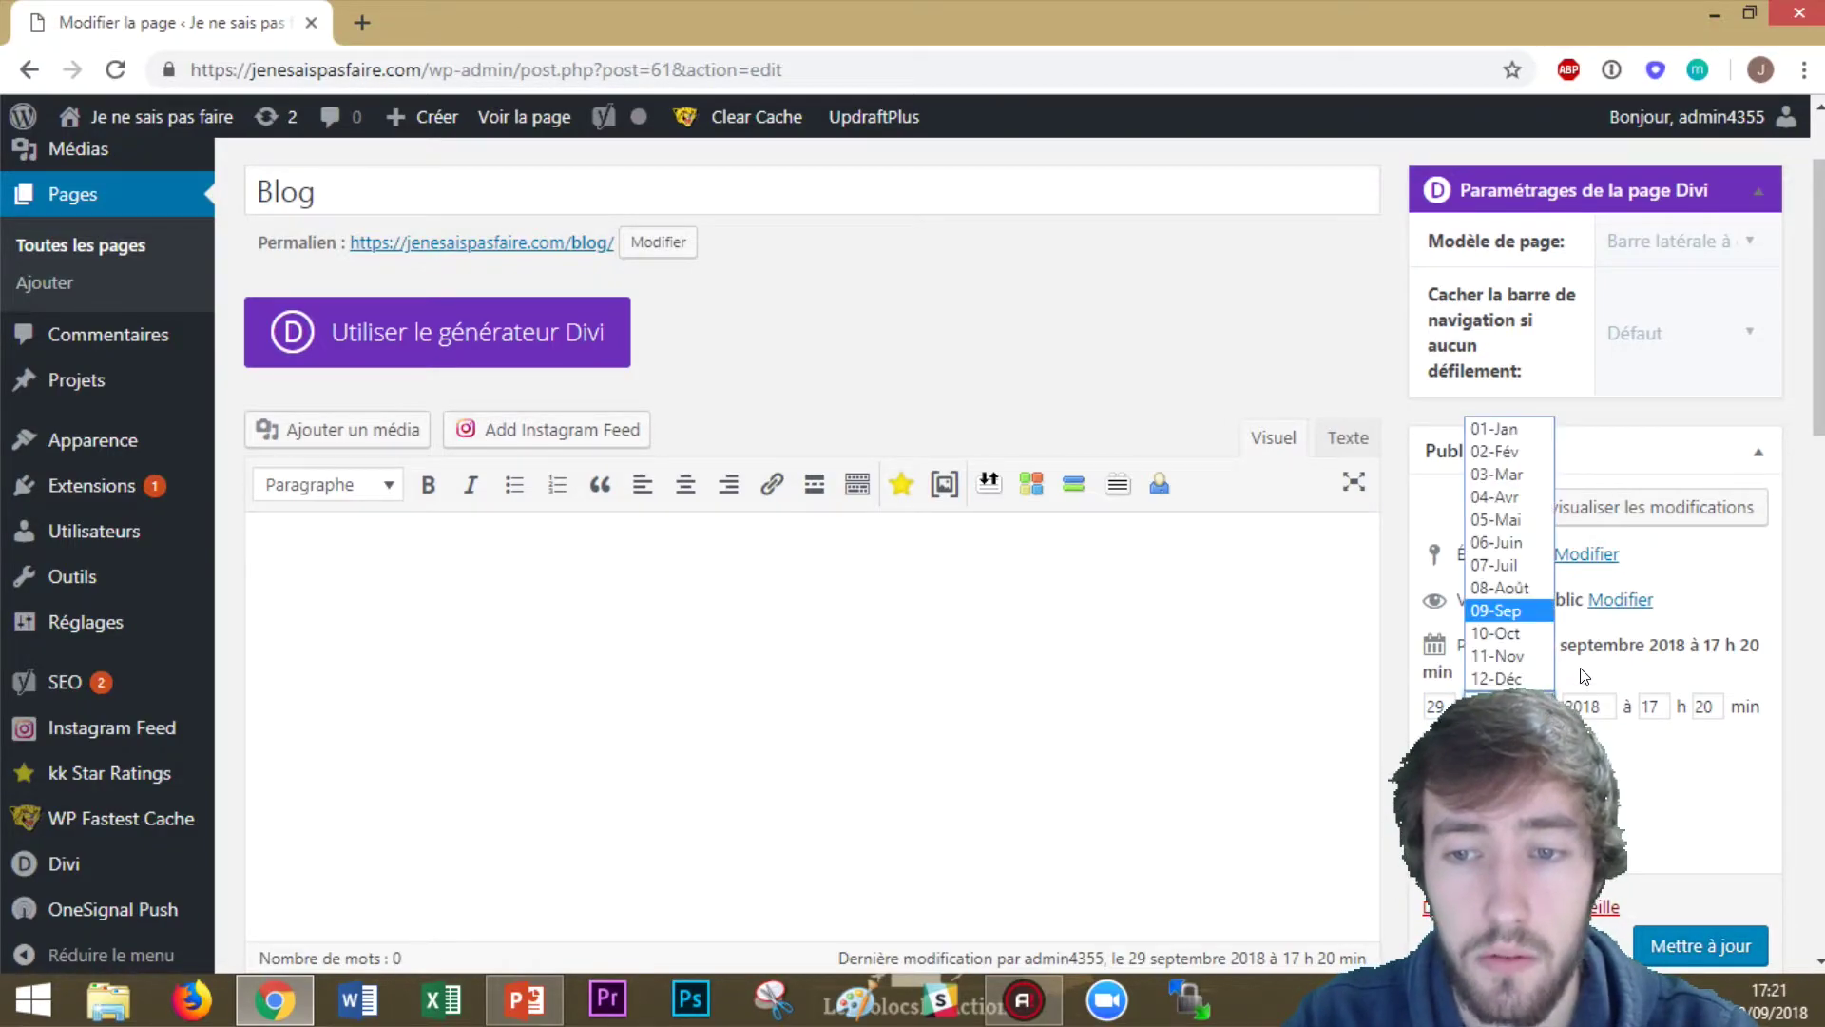
pyautogui.click(1627, 674)
pyautogui.click(1442, 770)
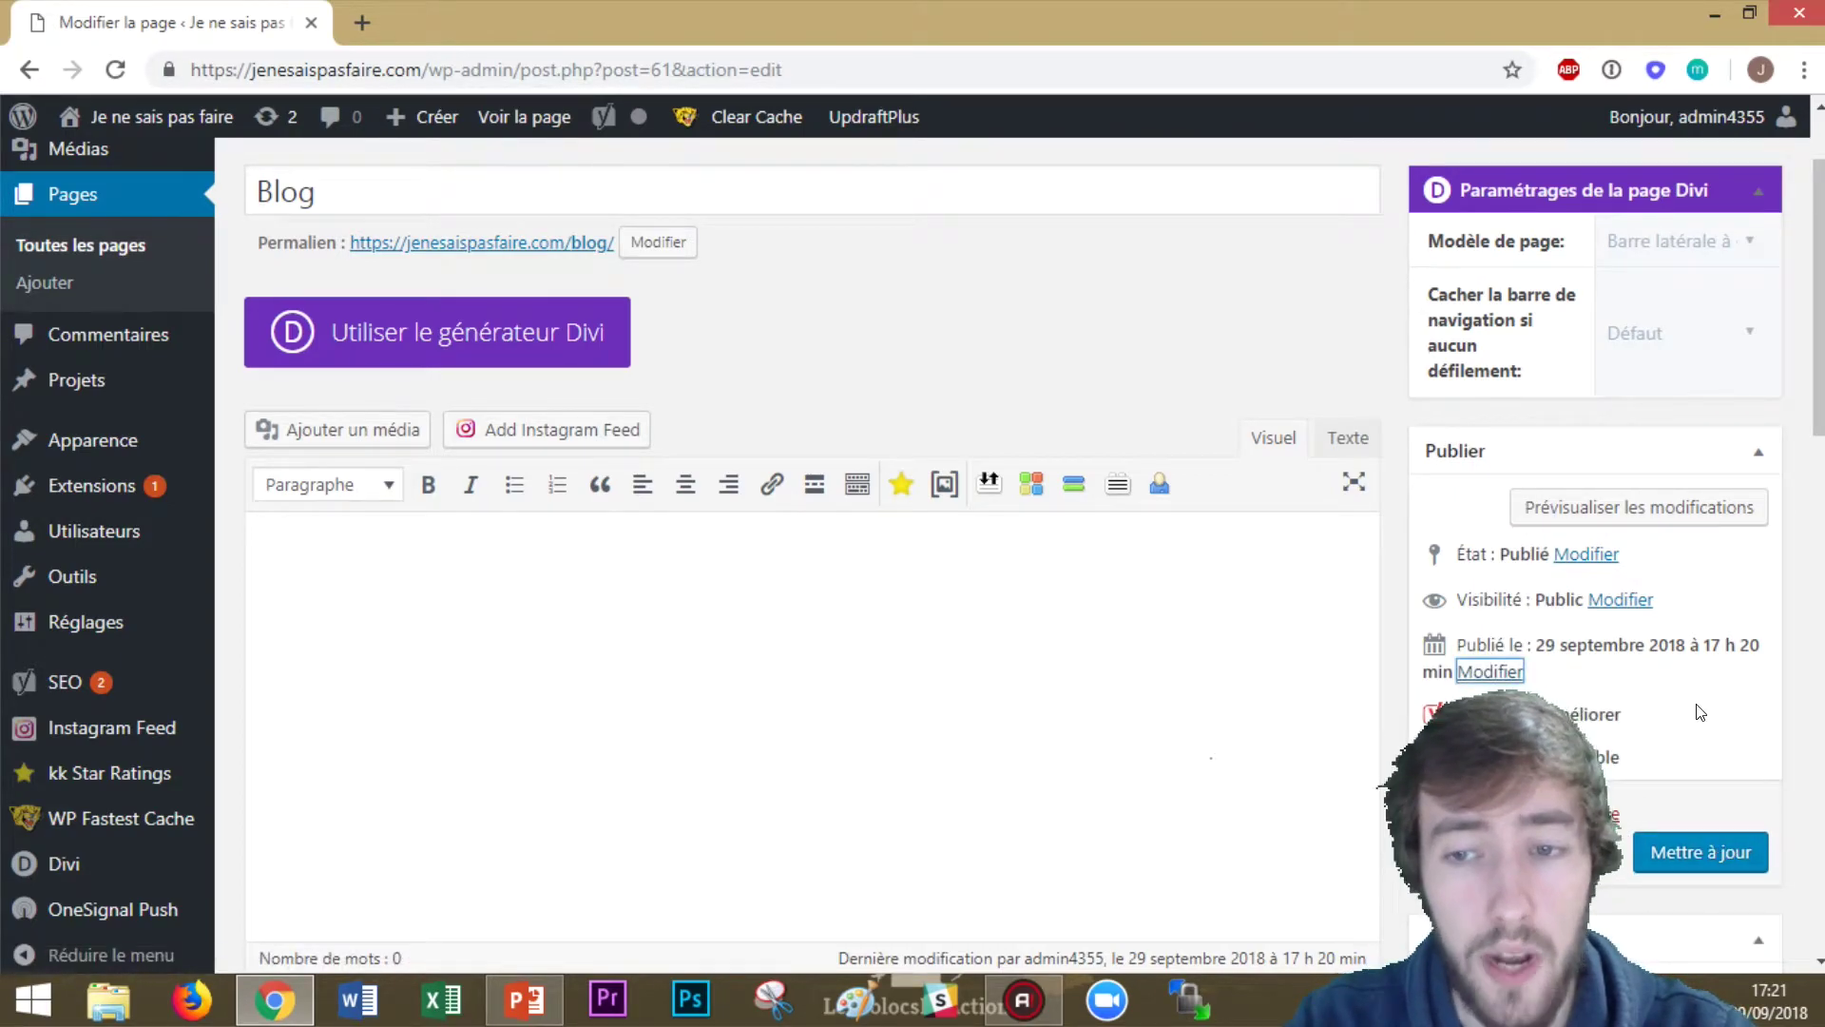
# Change the Blog page's publication month to 11-Nov so it is scheduled for 29 Nov 2018
pyautogui.click(1491, 673)
pyautogui.click(1484, 705)
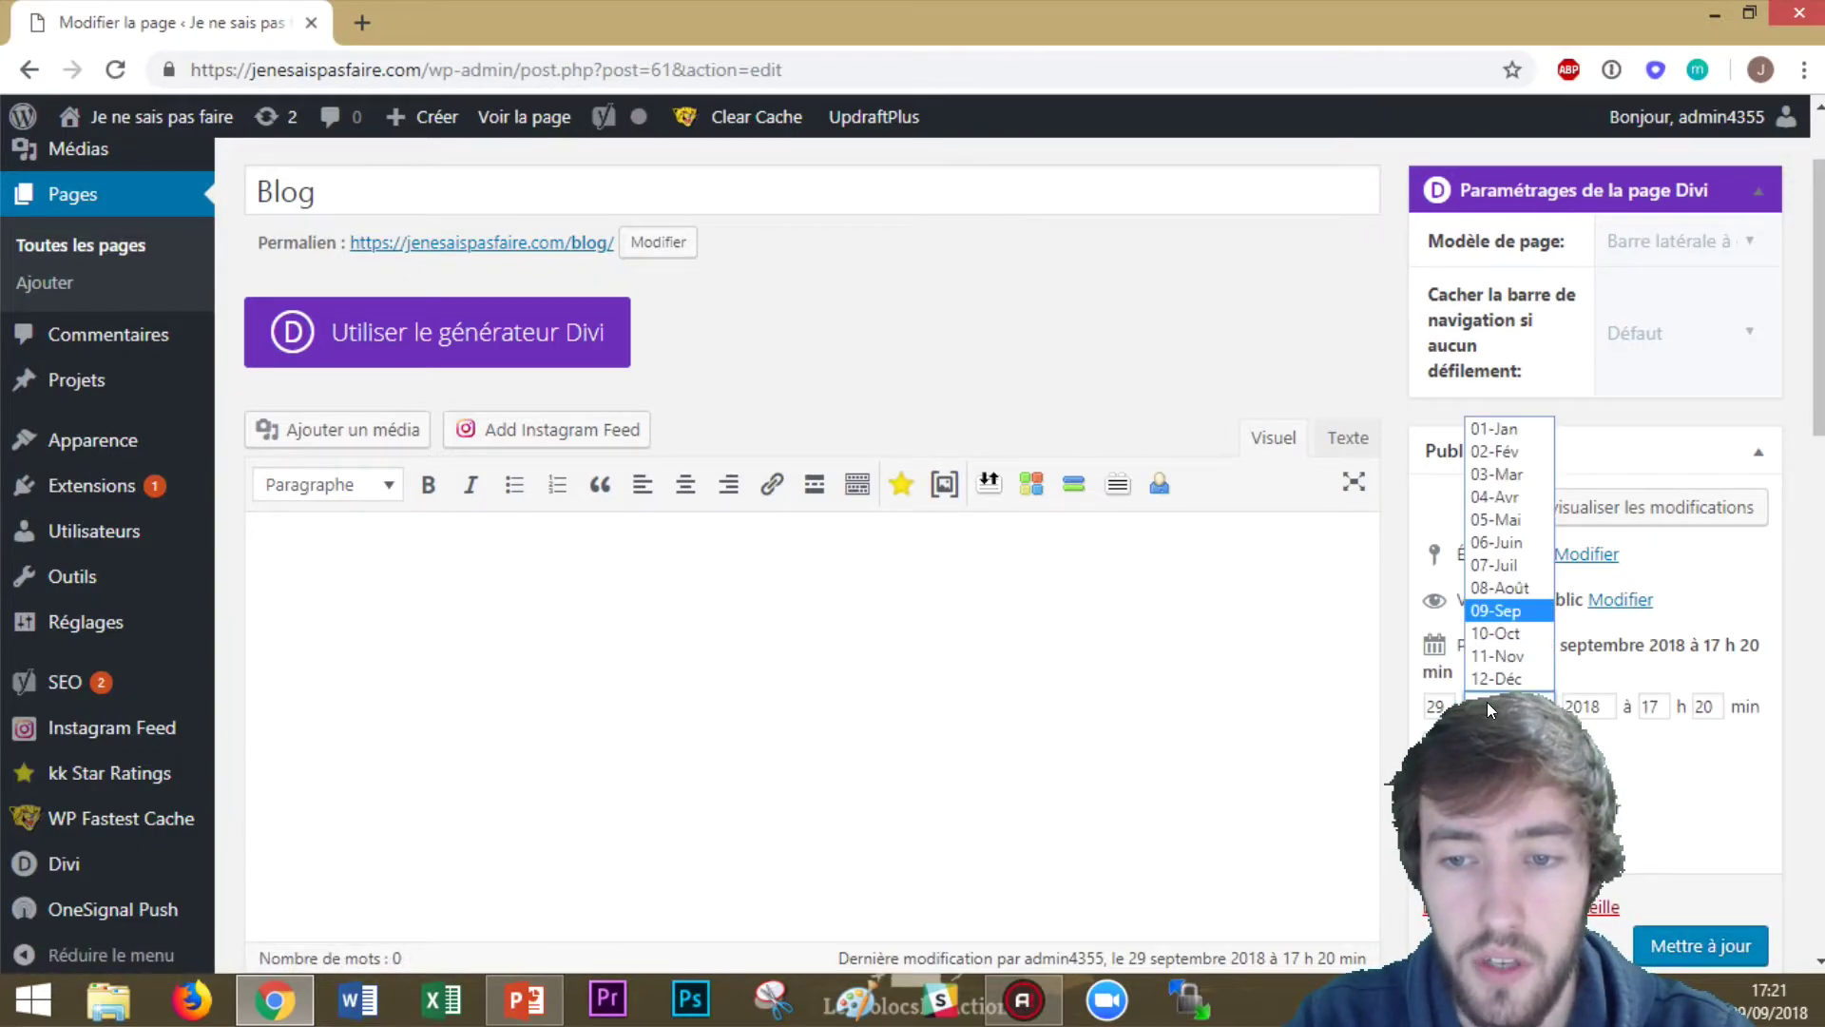
pyautogui.click(1498, 665)
pyautogui.click(1483, 746)
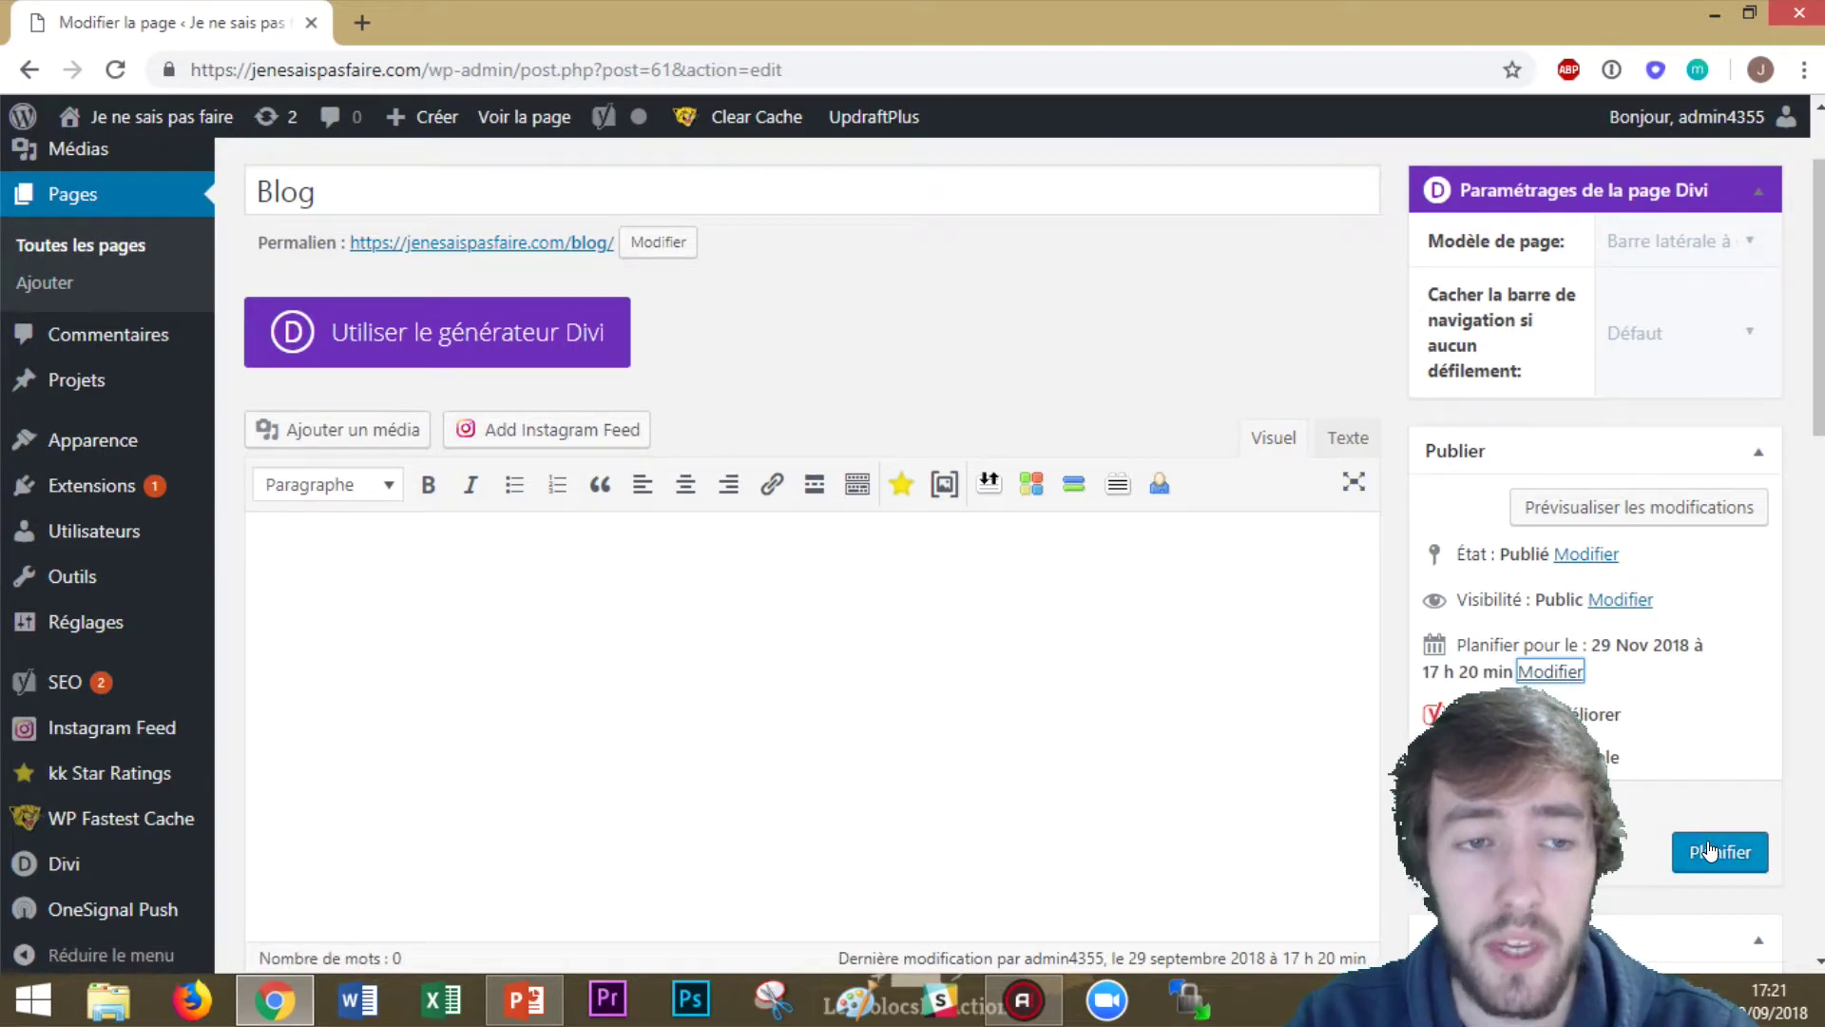
# Set the Blog page's publication month back to 09-Sep and update the page
pyautogui.click(1532, 672)
pyautogui.click(1483, 705)
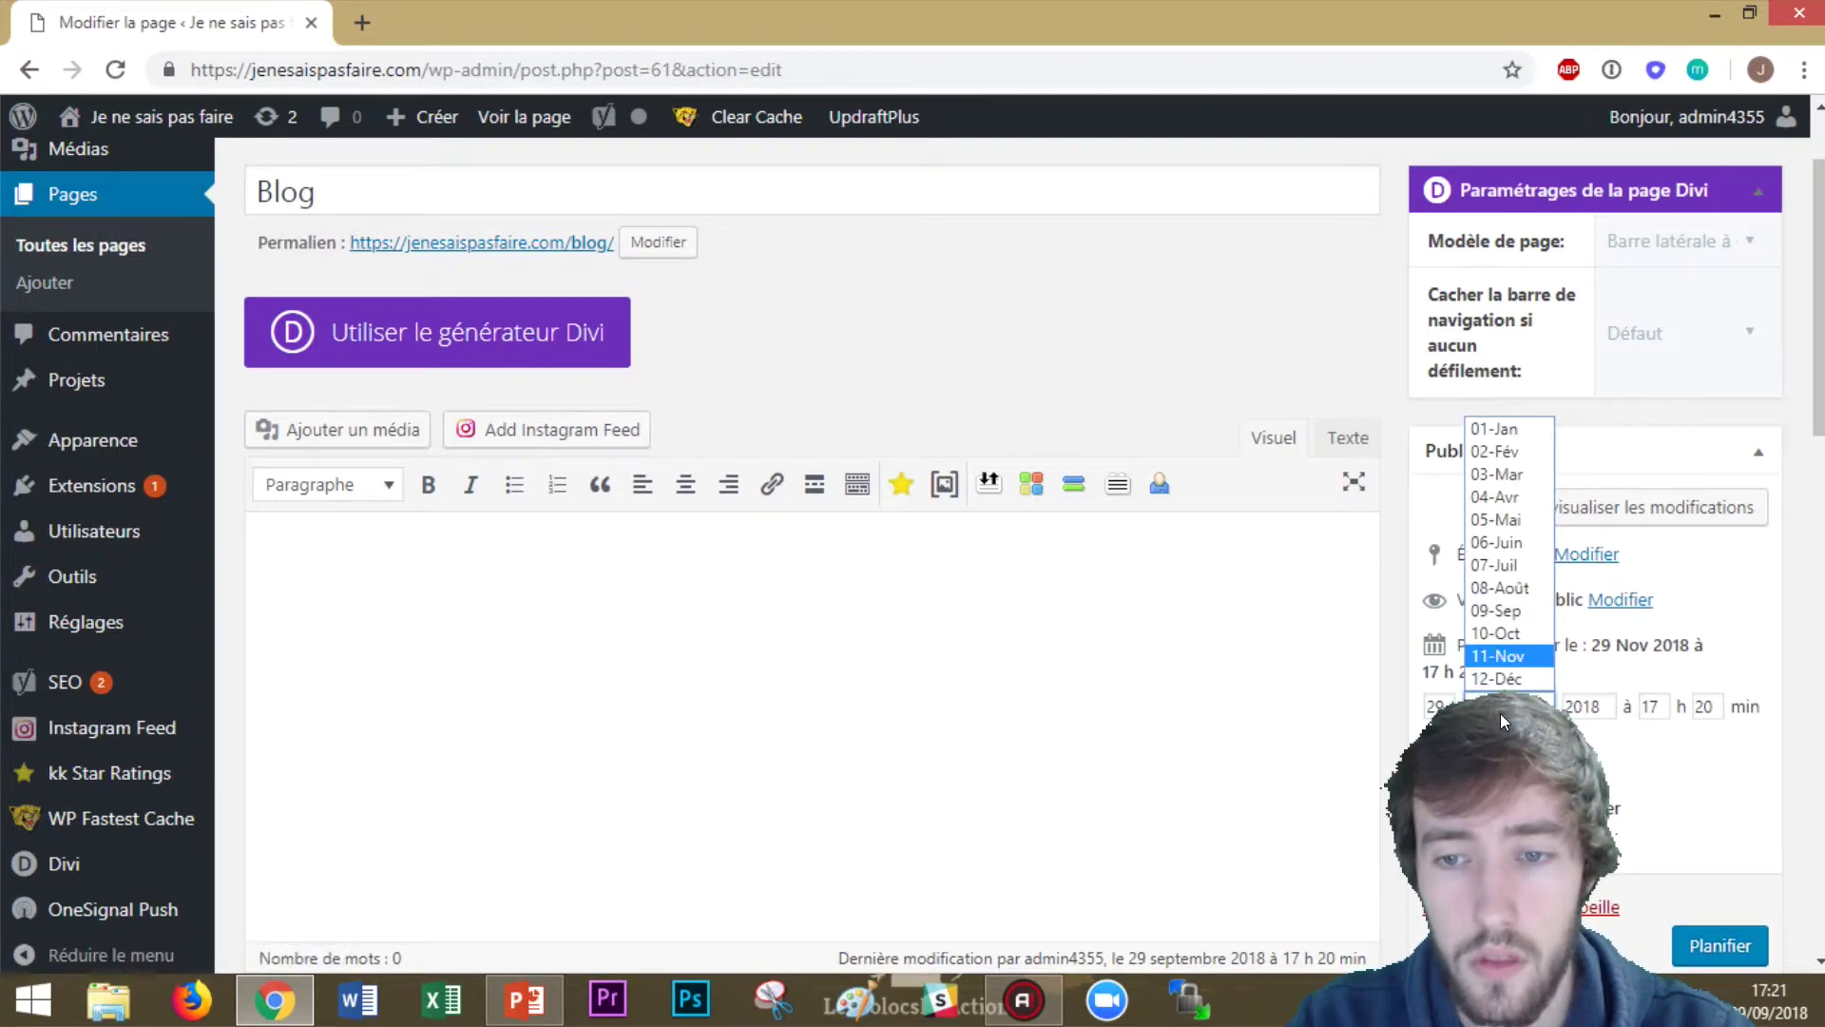
pyautogui.click(1511, 608)
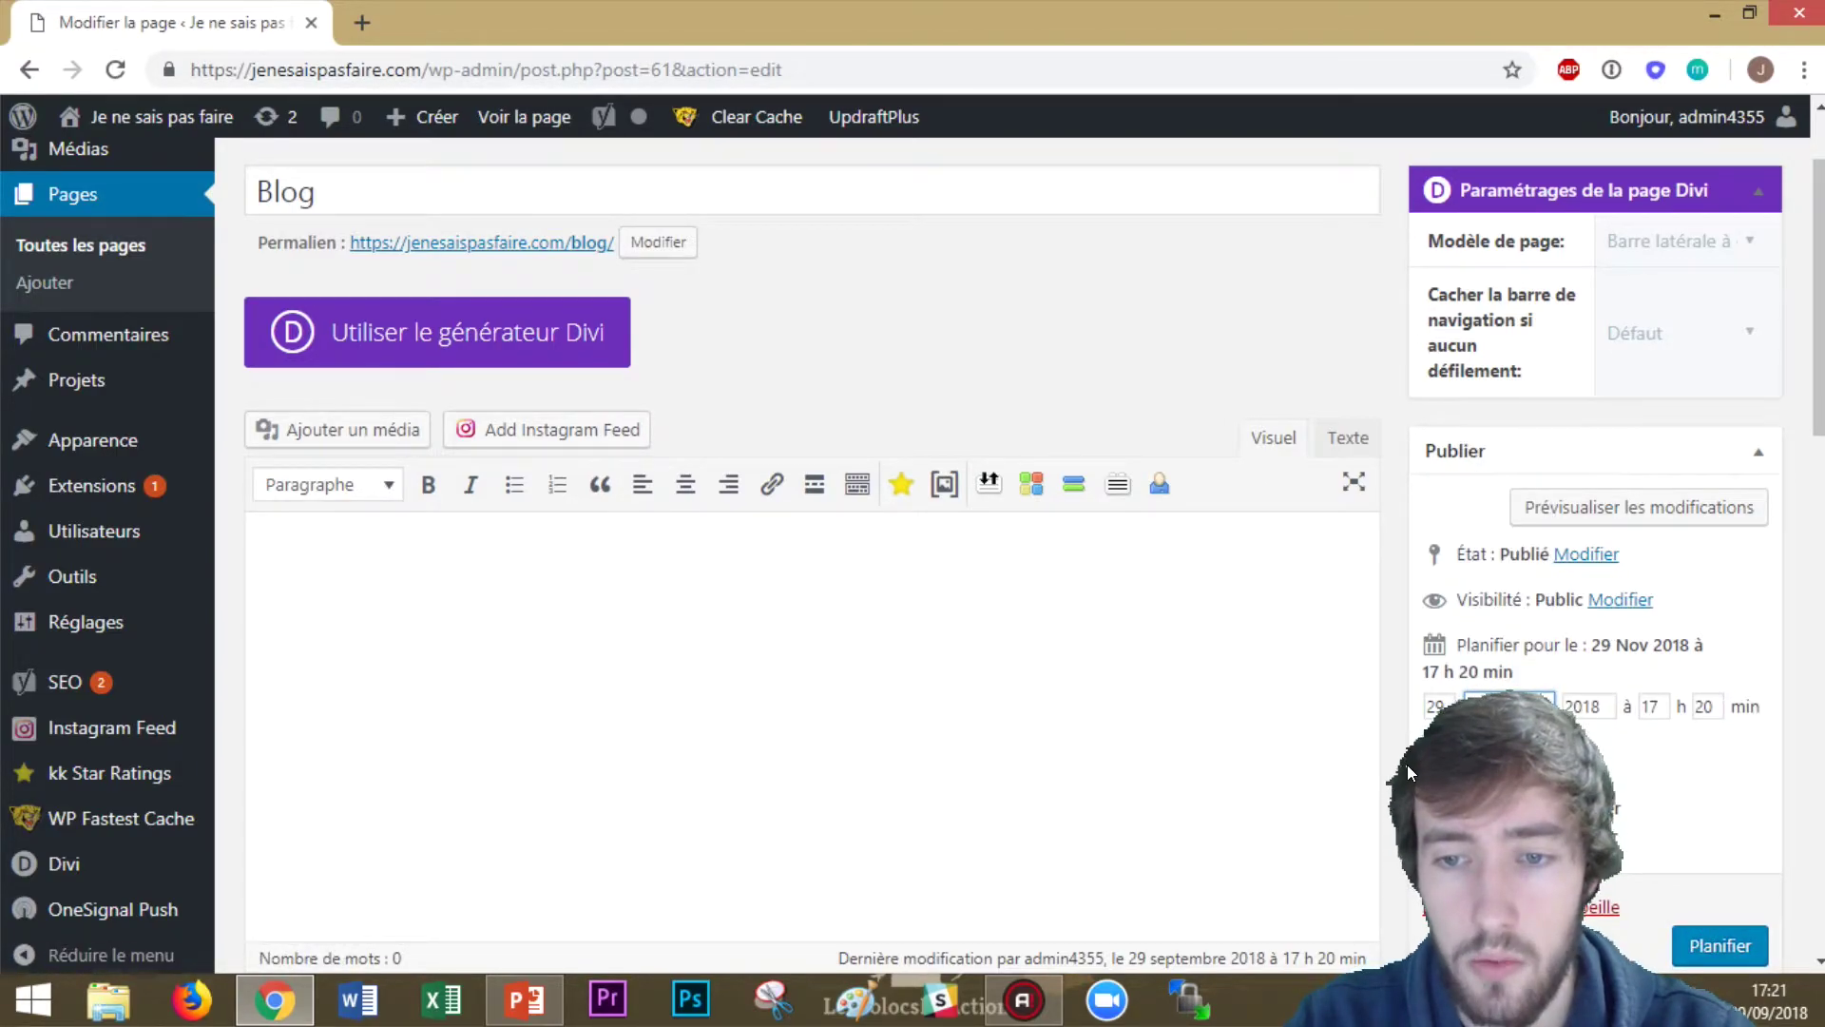
pyautogui.click(1446, 758)
pyautogui.click(1735, 851)
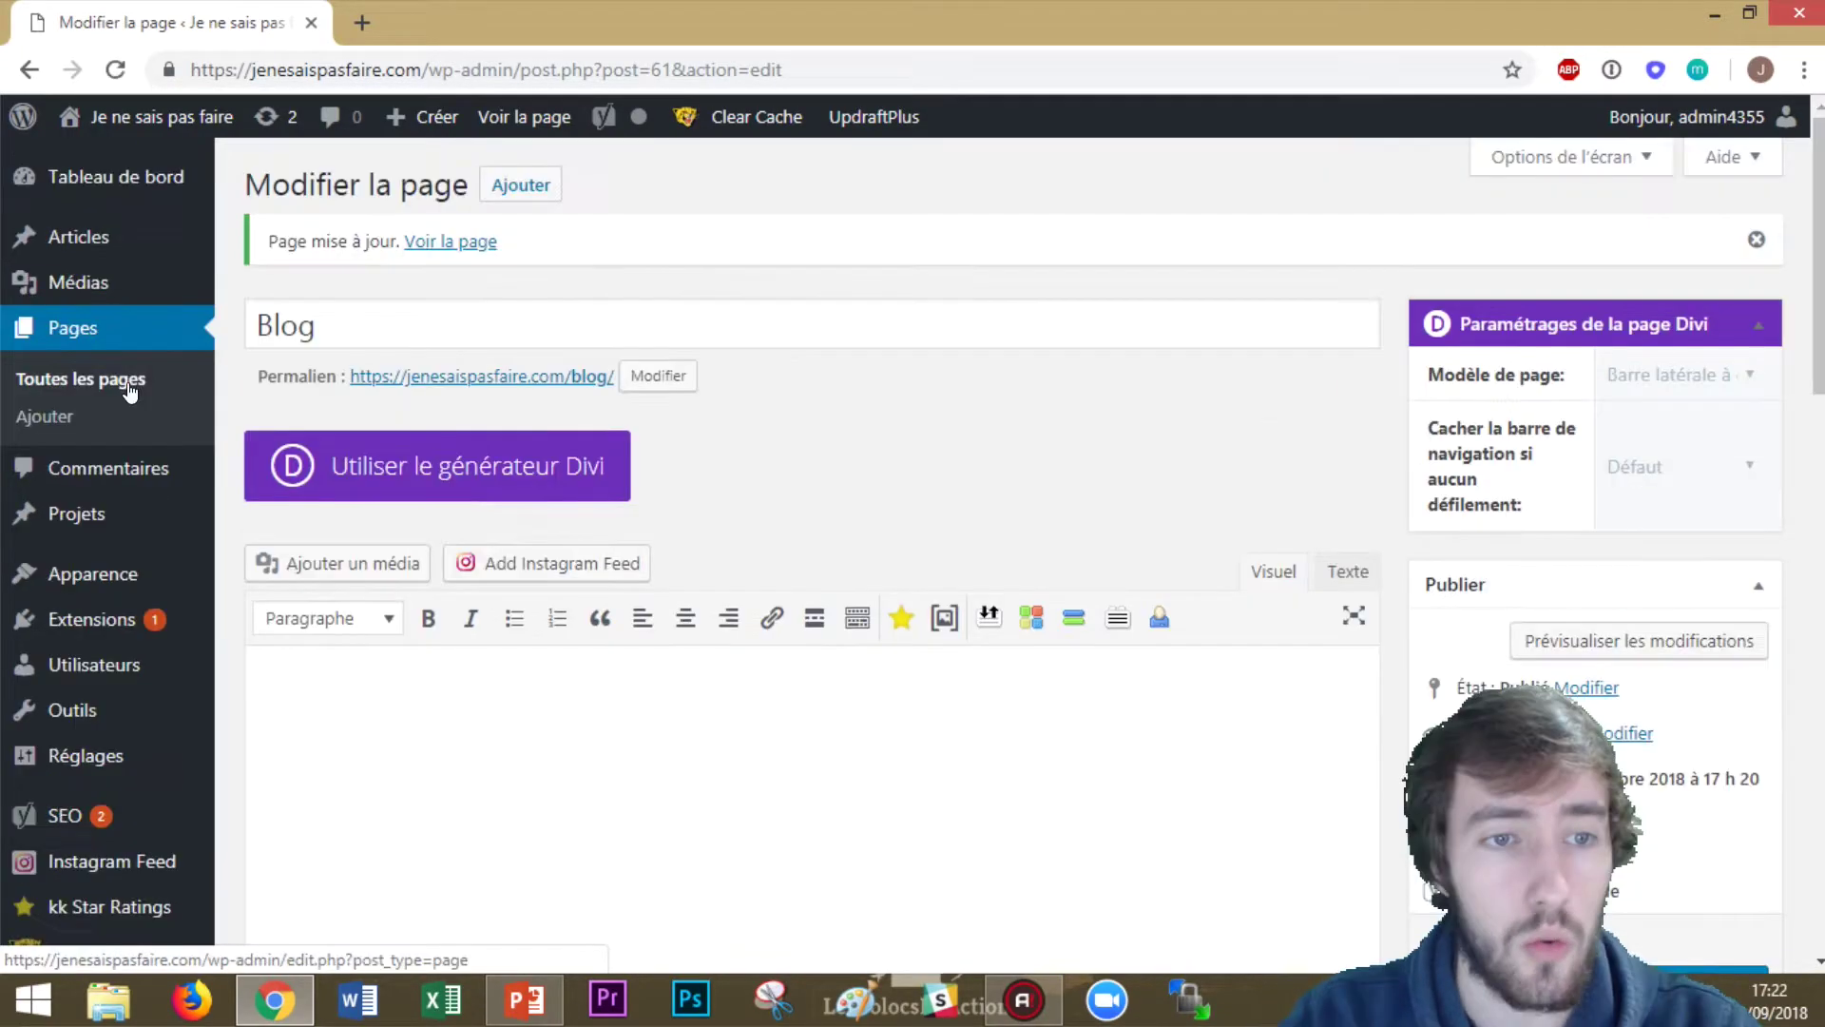
# Check the list of all pages, and create a new navigation menu named "Colocation-V1"
pyautogui.click(133, 378)
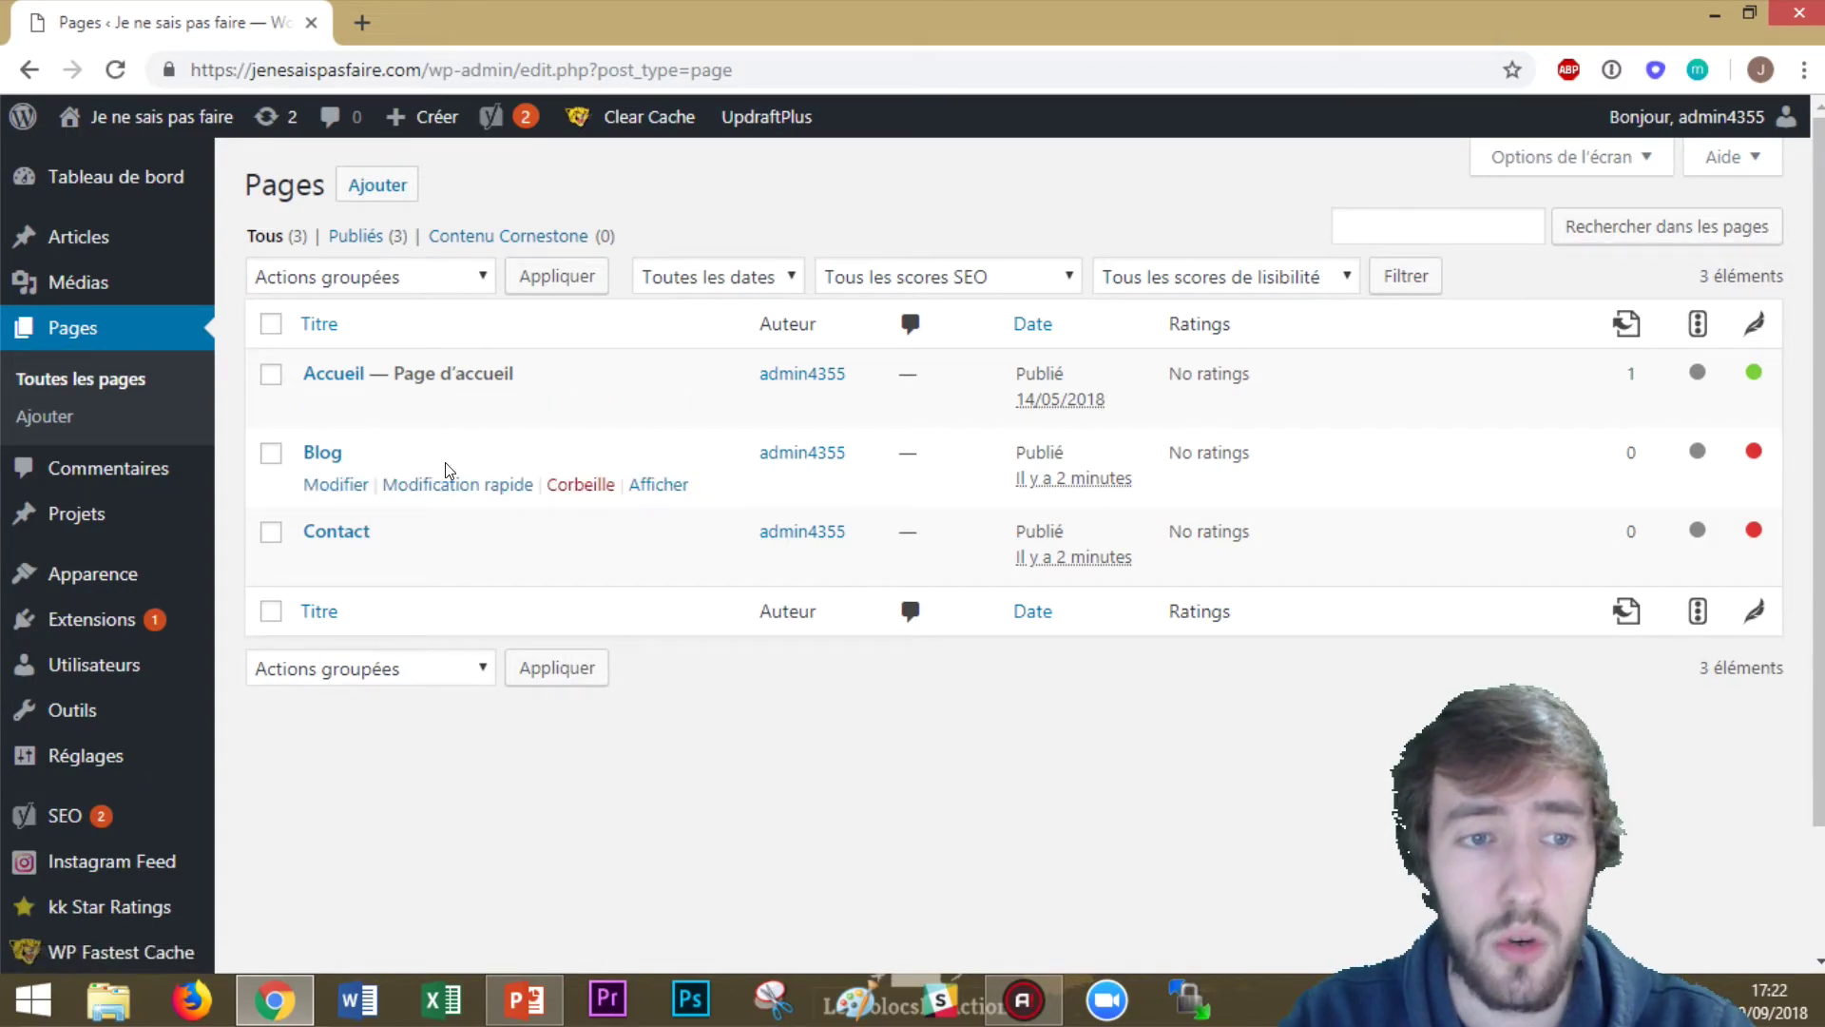
pyautogui.moveTo(148, 577)
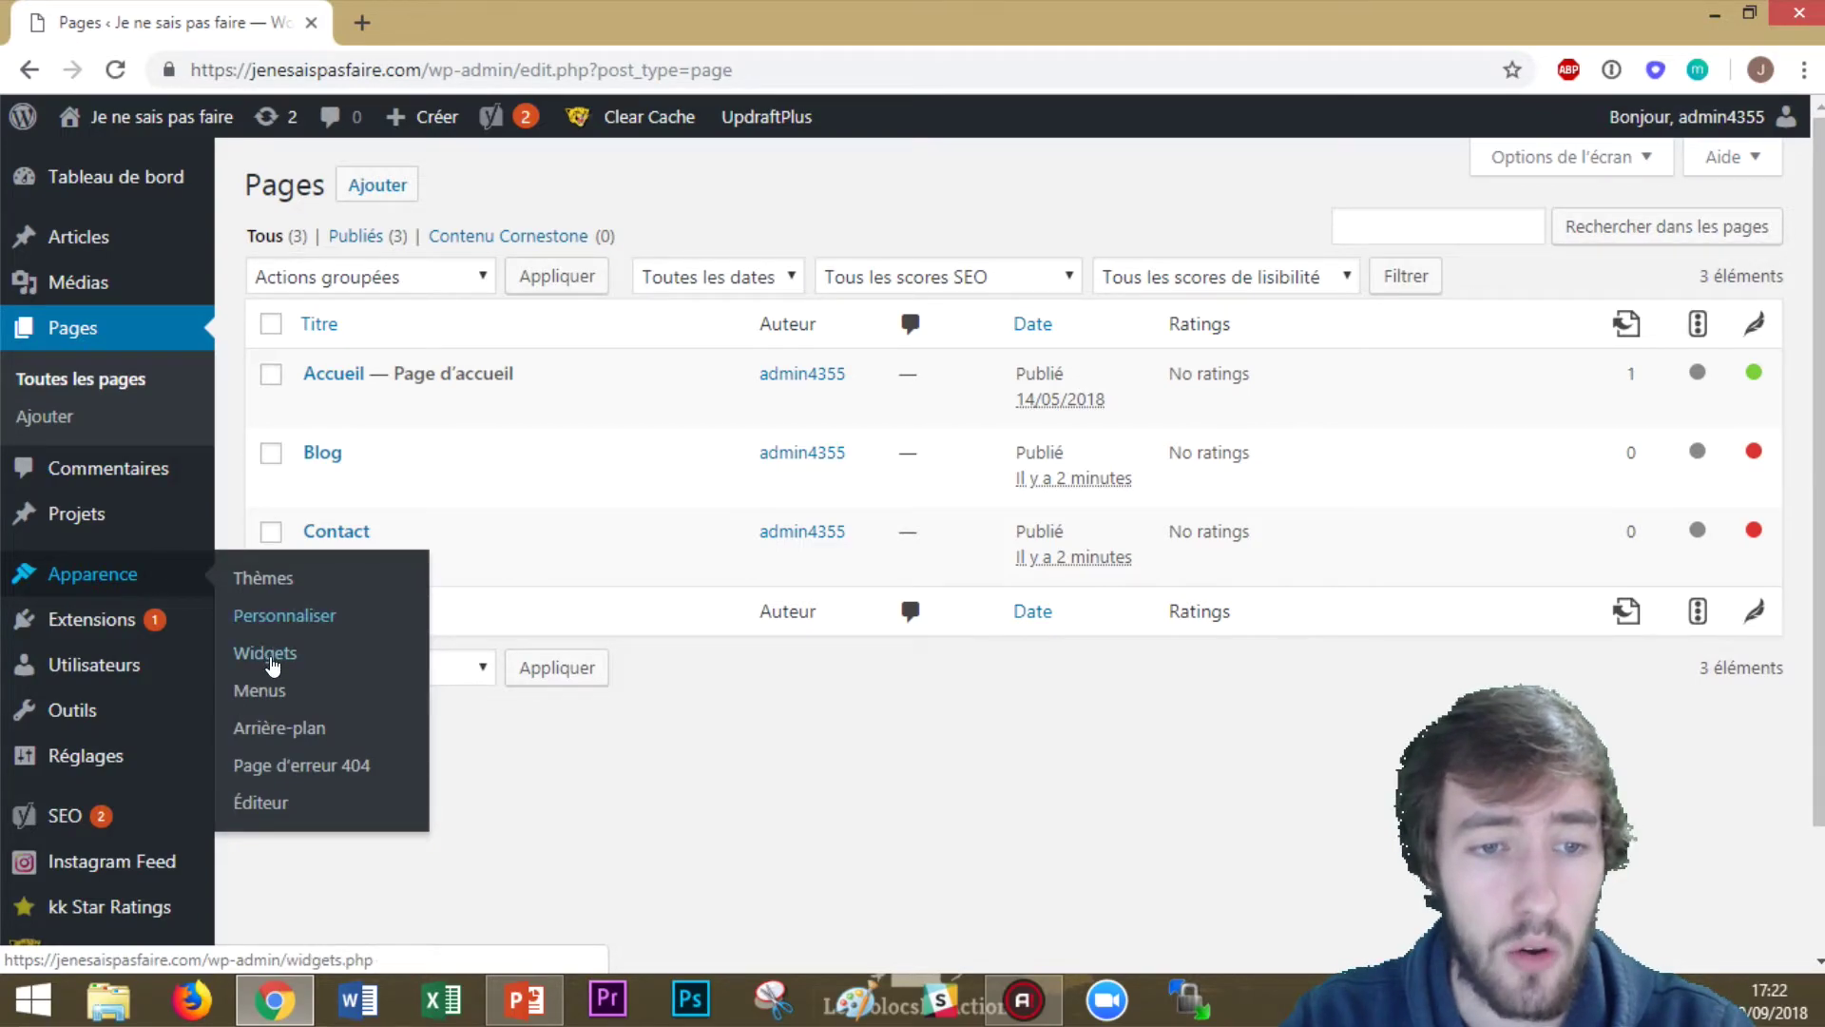
pyautogui.click(261, 700)
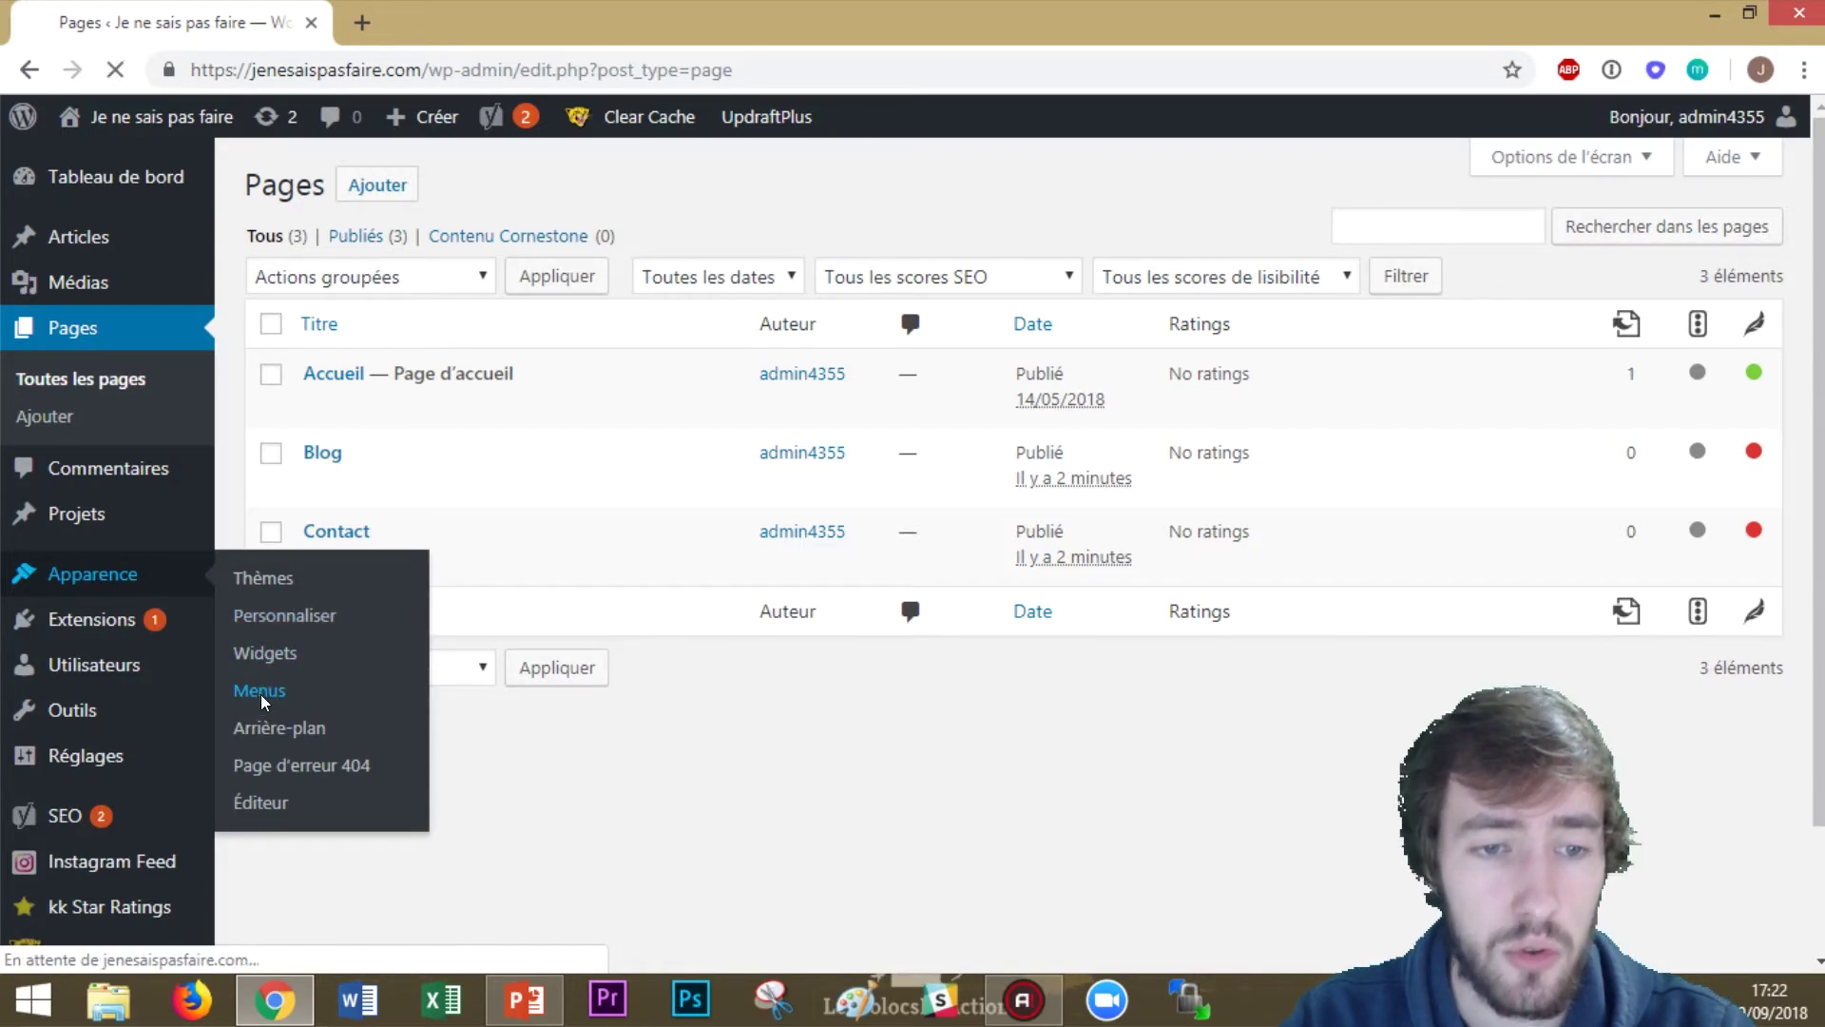
pyautogui.click(810, 422)
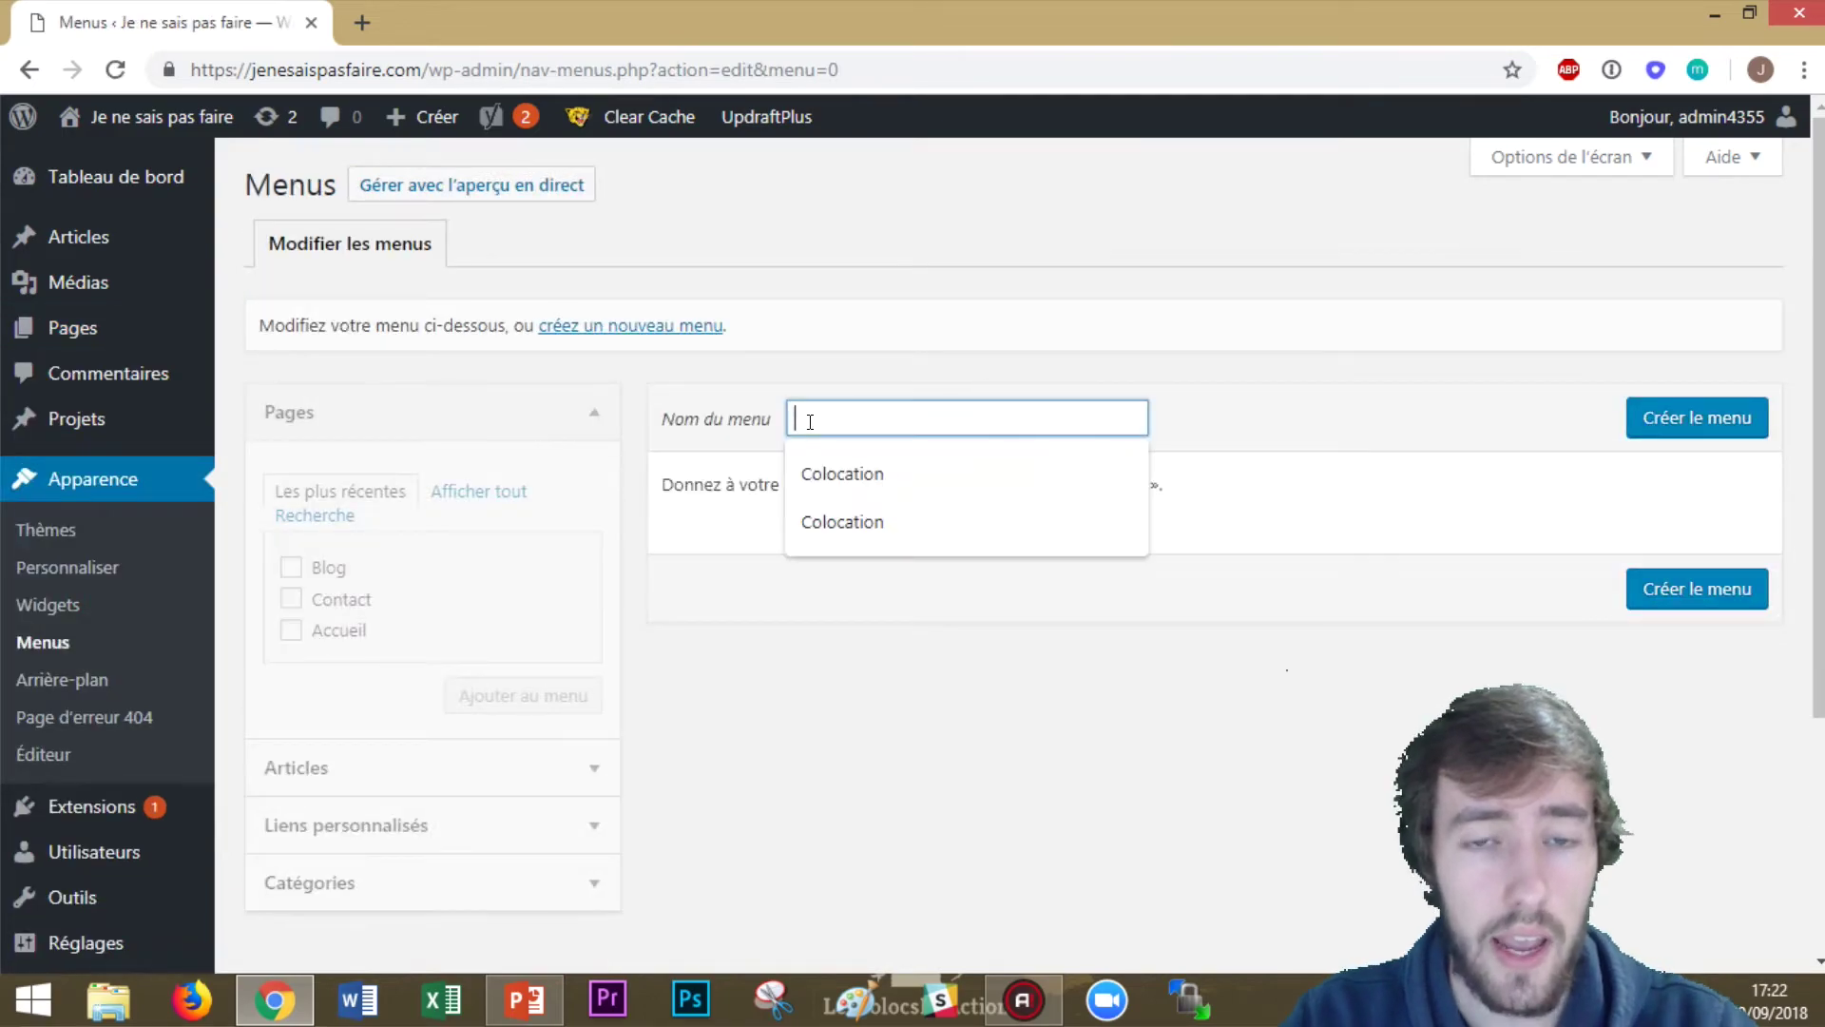
pyautogui.write('Coloction-V1')
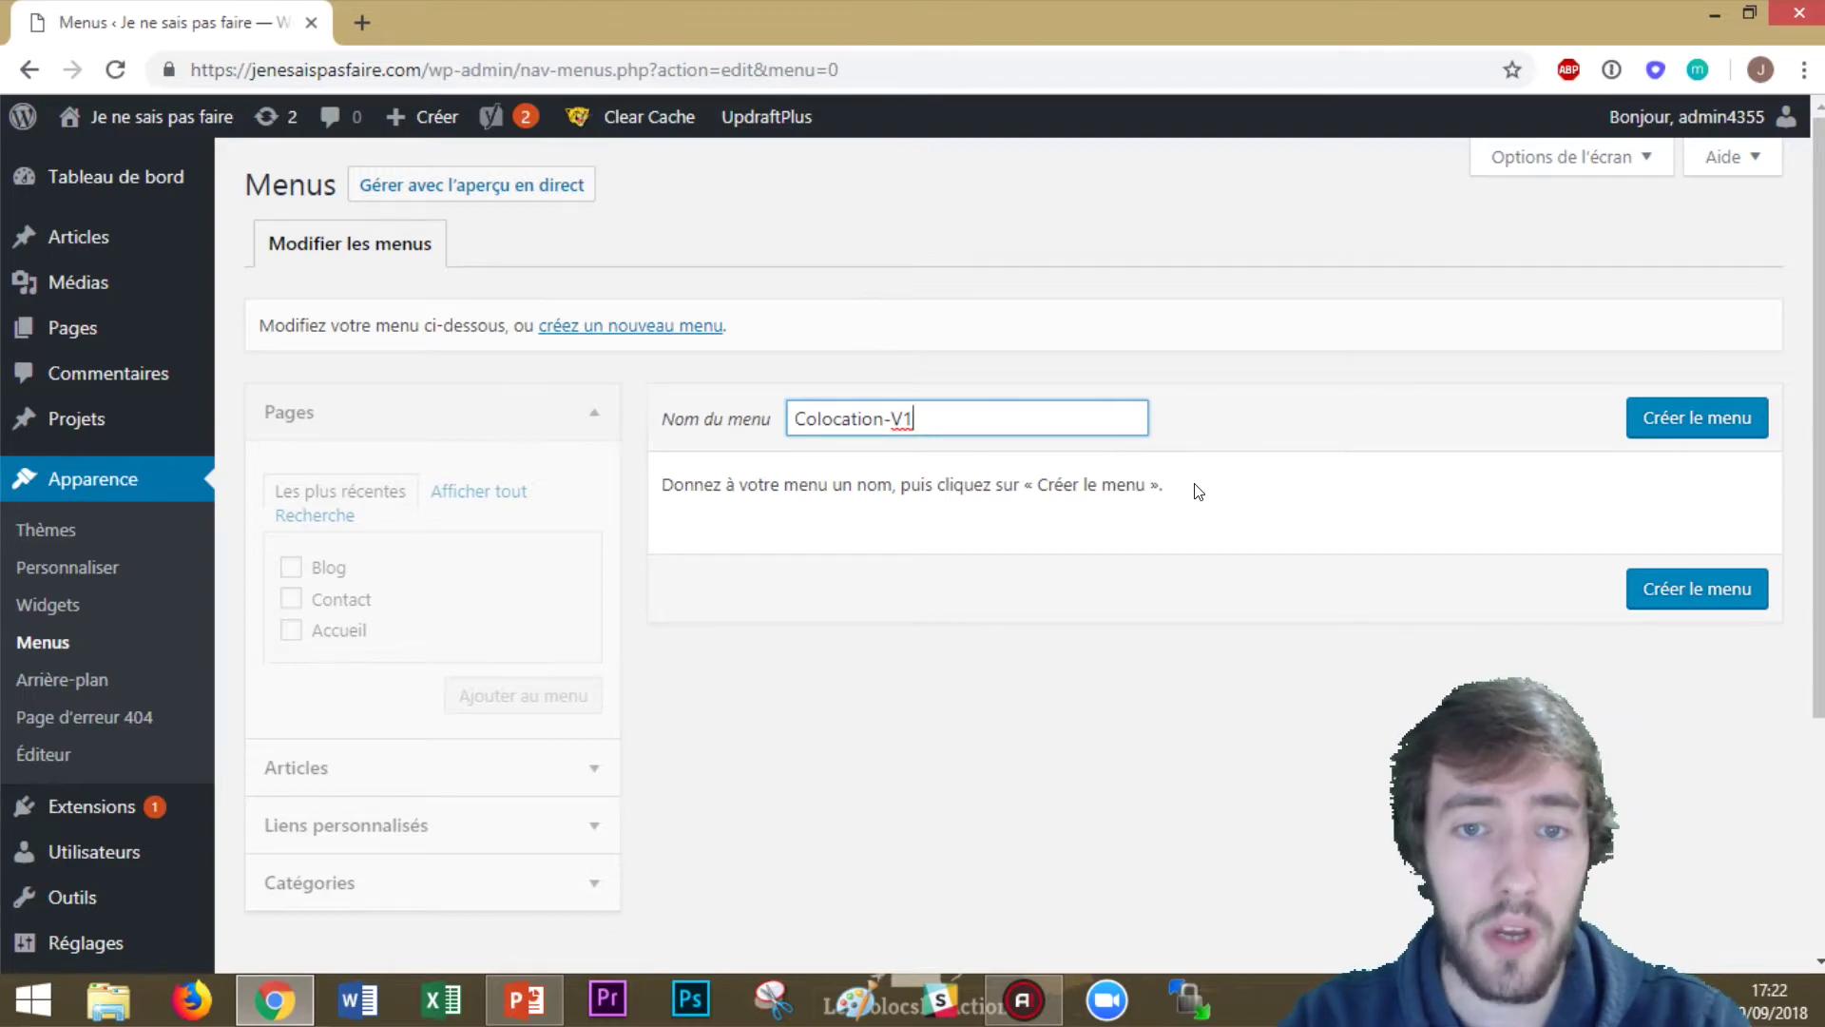
pyautogui.click(1764, 419)
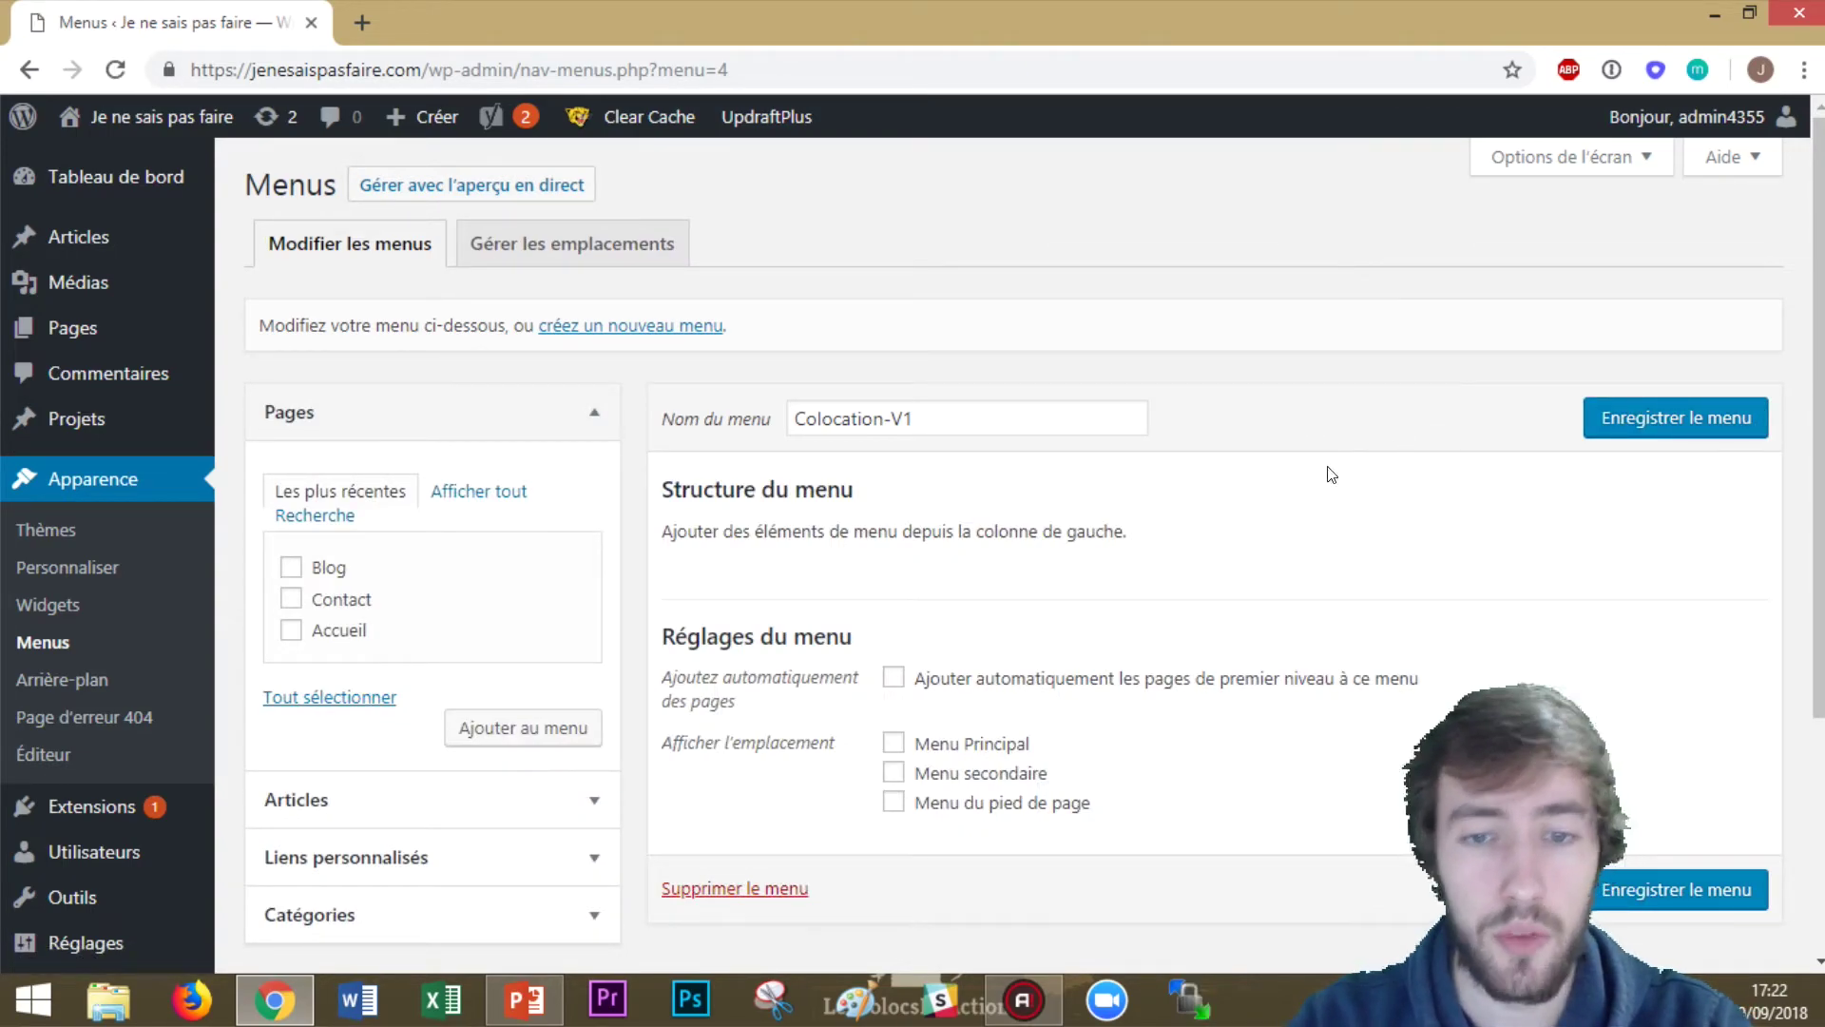
# Assign the menu to the Menu Principal location and add the Blog, Contact and Accueil pages to it
pyautogui.scroll(-2, 731, 528)
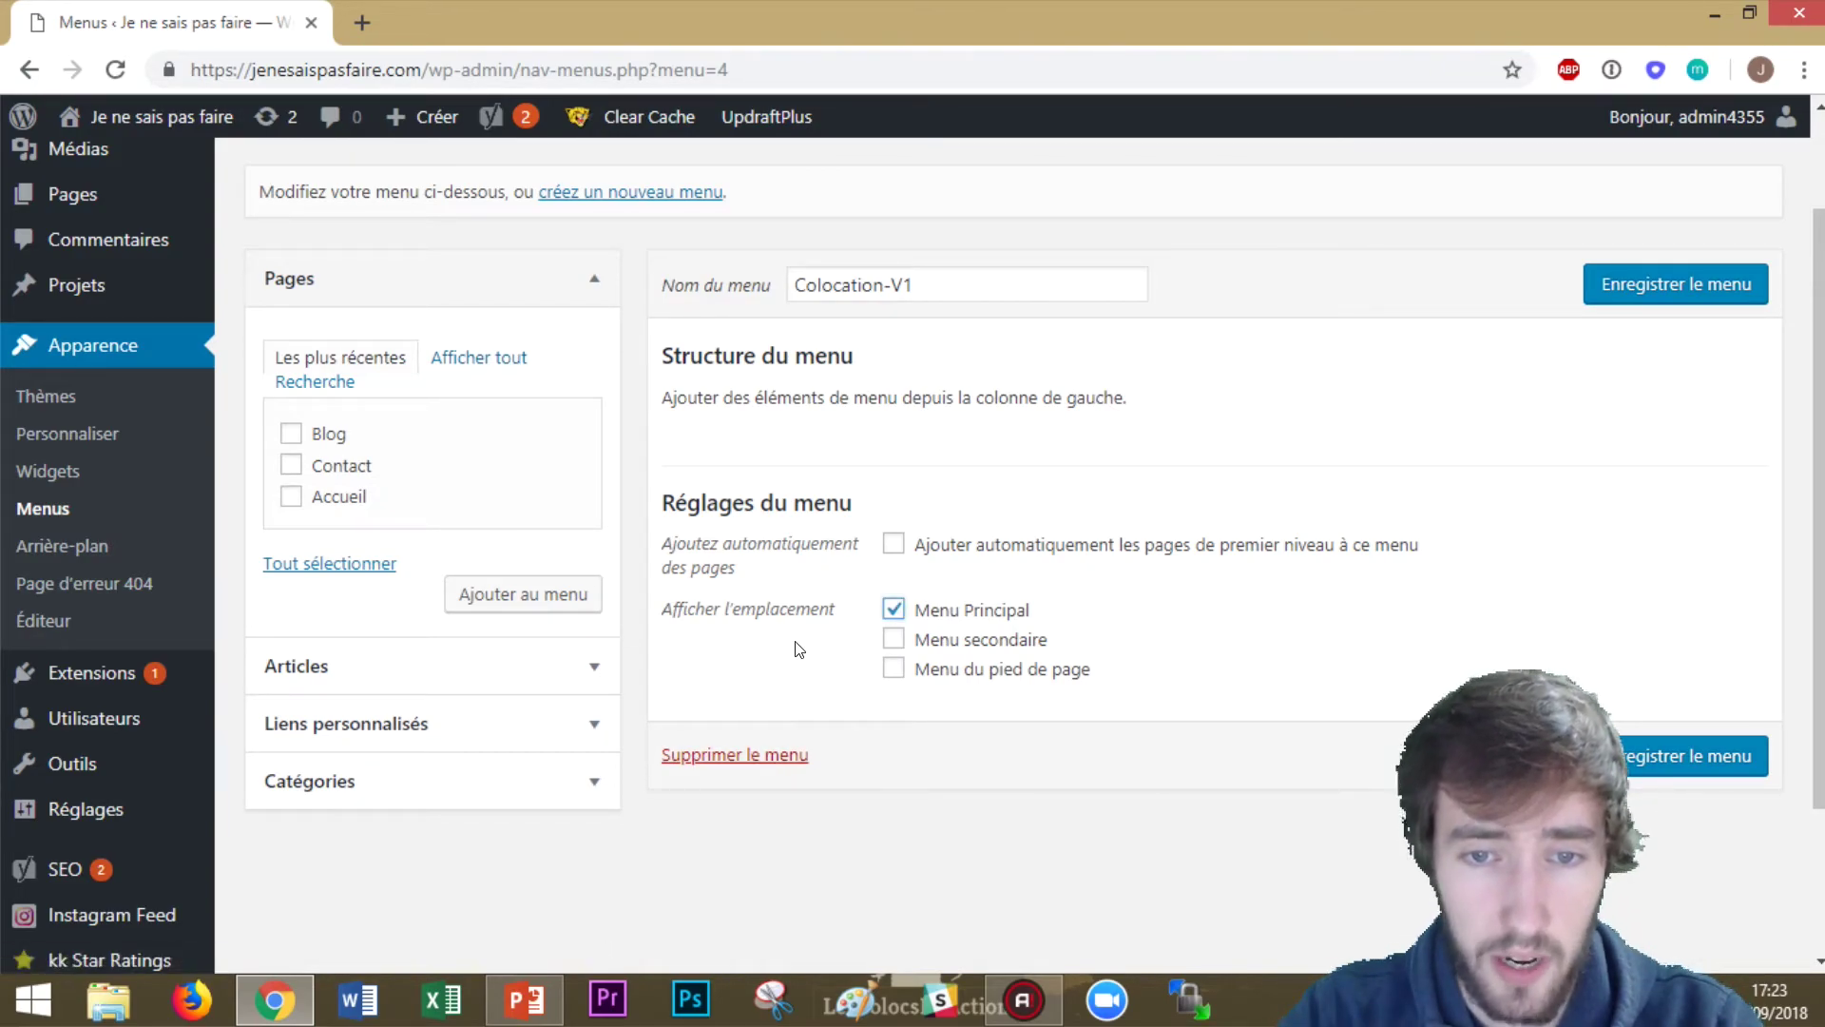
pyautogui.scroll(1, 897, 427)
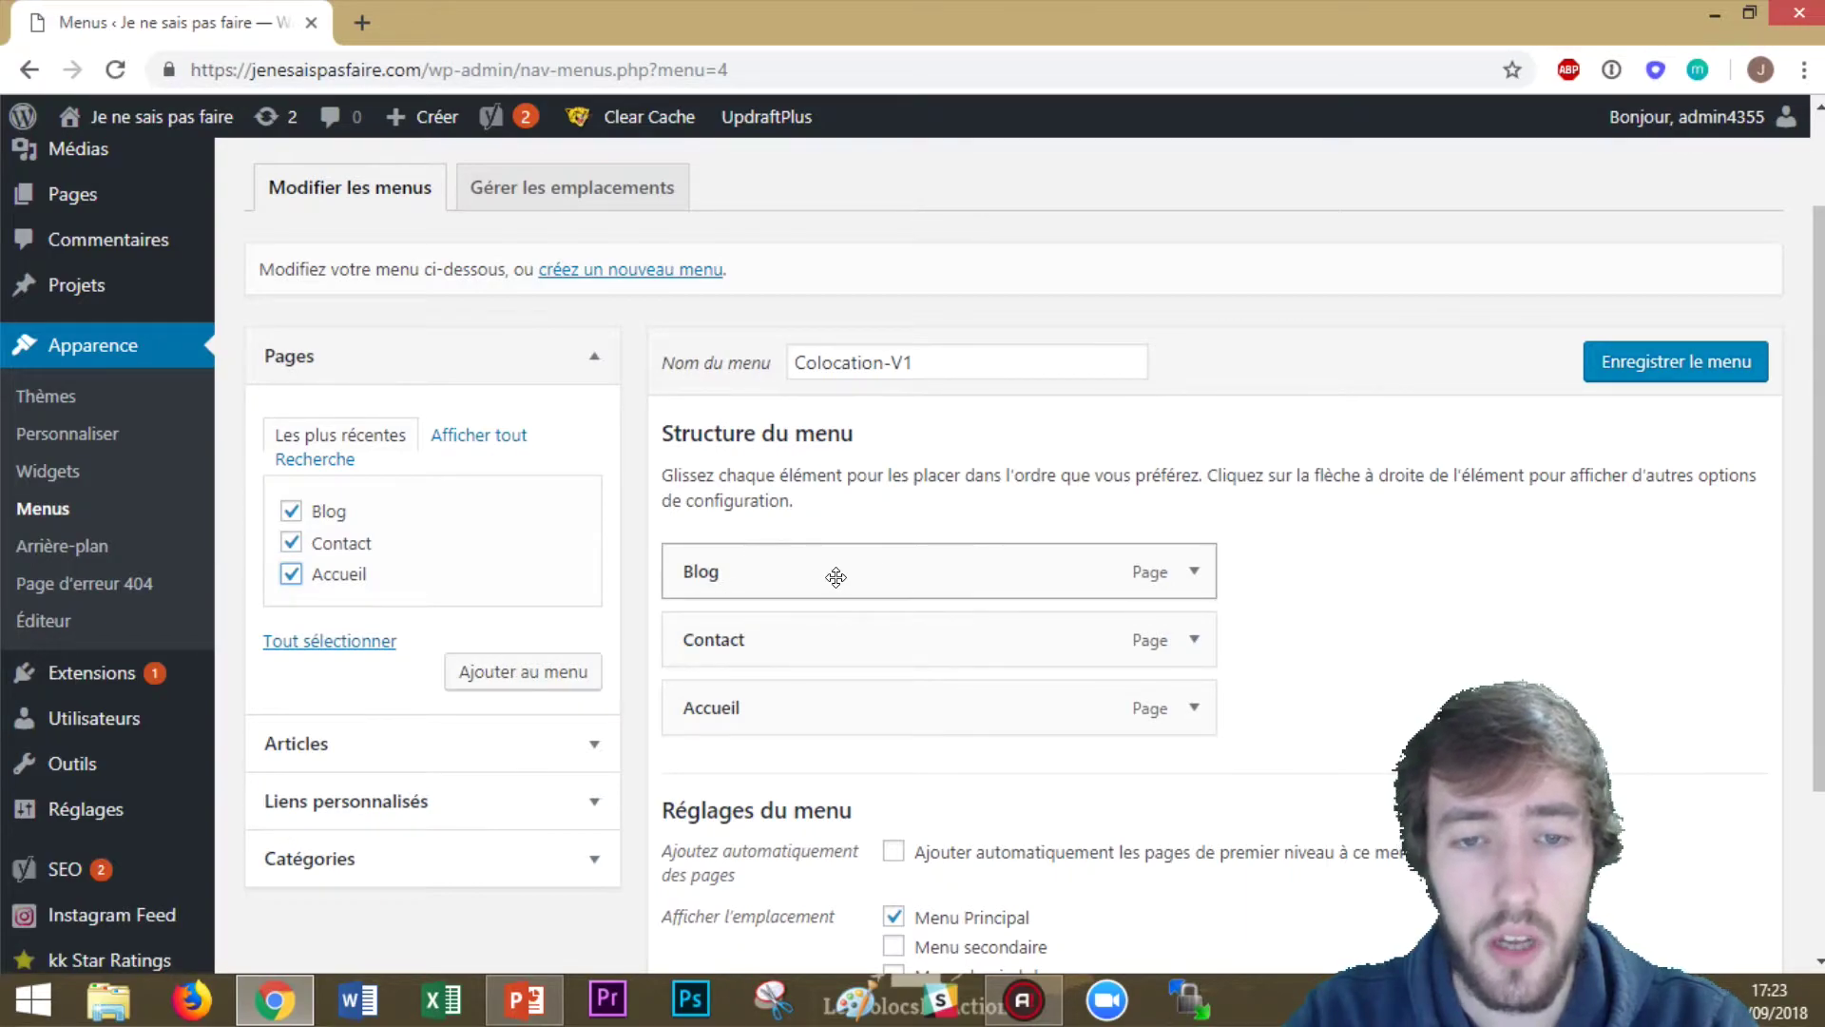
# Reorder the menu items as Accueil, Blog, Contact
pyautogui.moveTo(761, 677); pyautogui.dragTo(810, 745)
pyautogui.moveTo(762, 630); pyautogui.dragTo(757, 713)
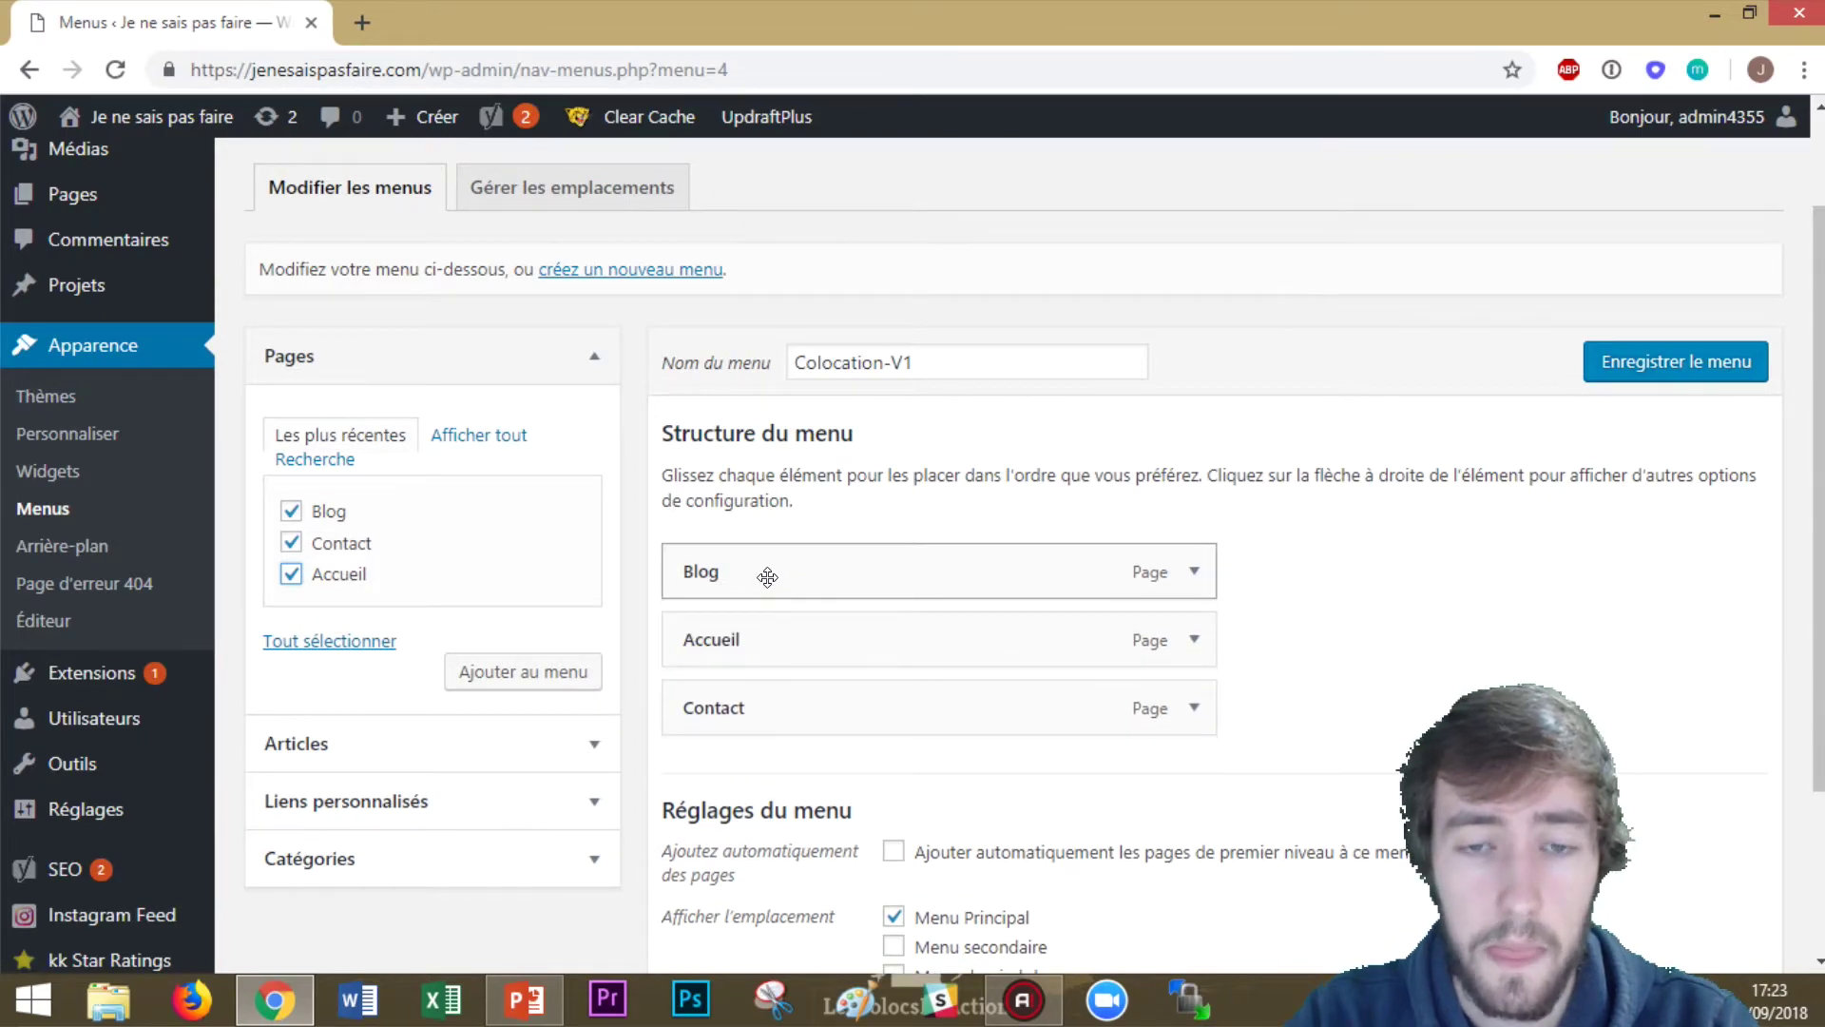
pyautogui.moveTo(767, 579); pyautogui.dragTo(769, 662)
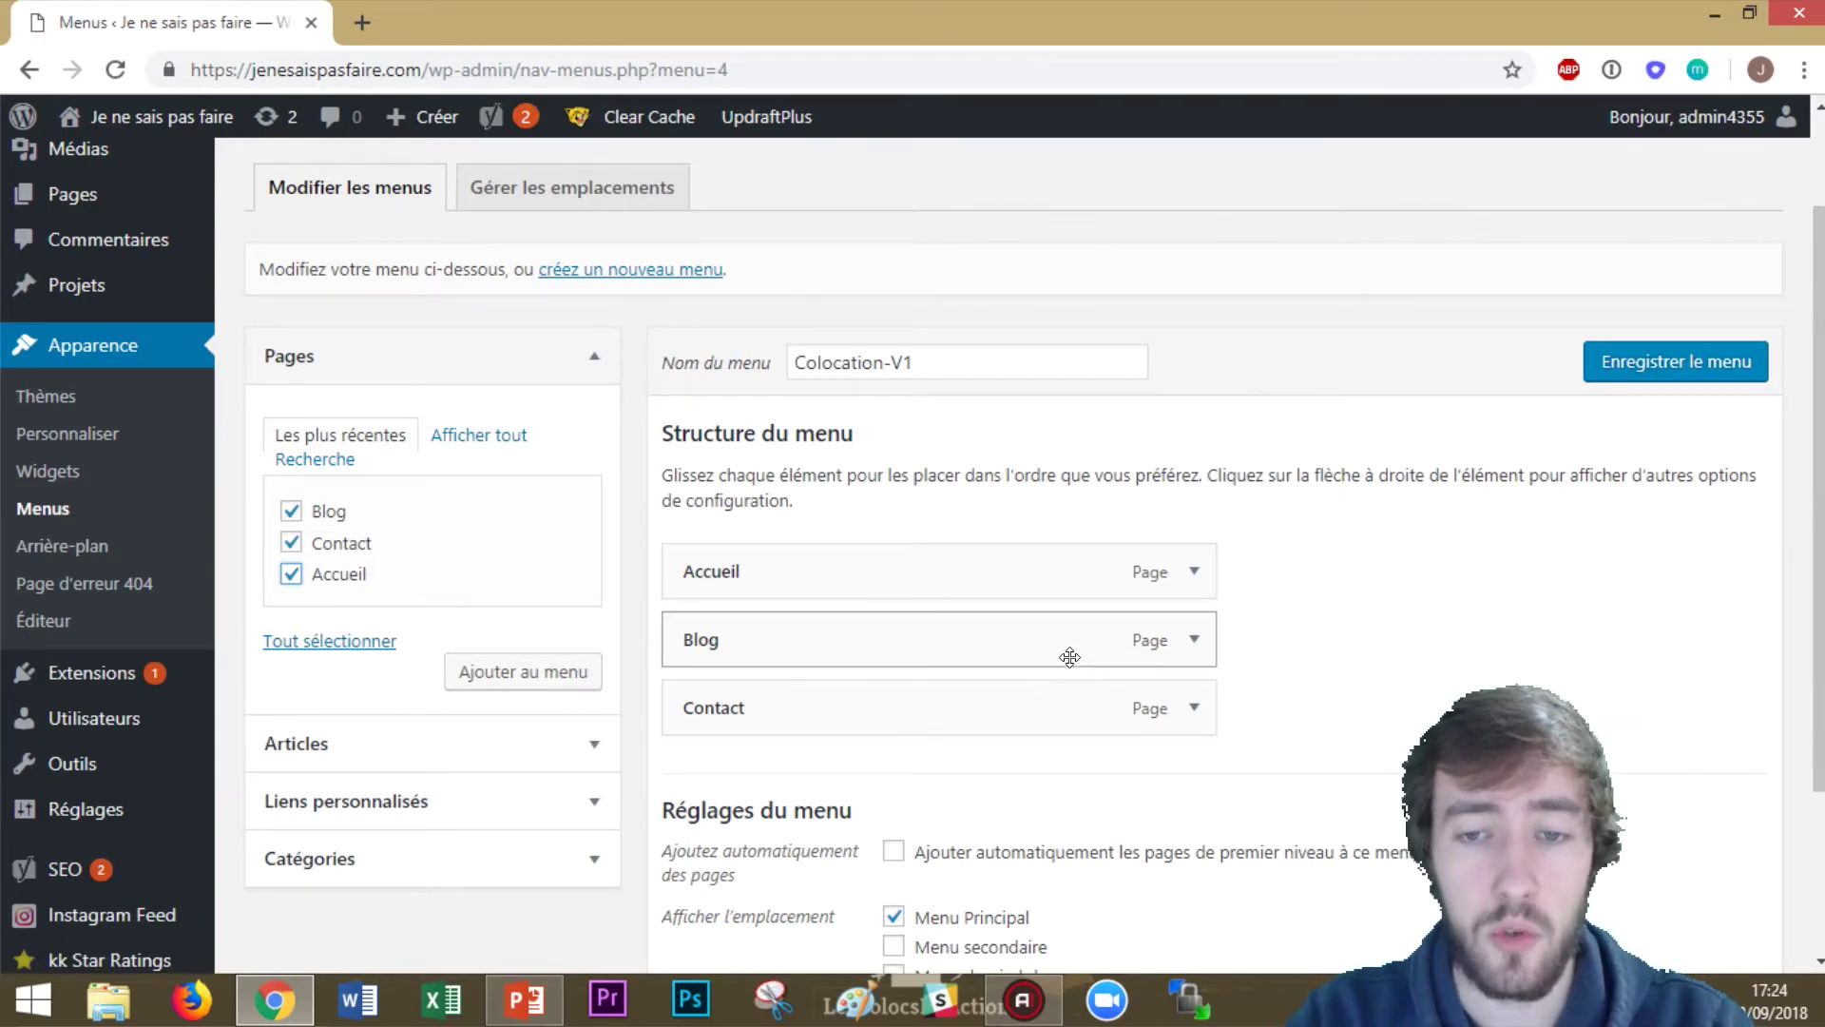
# Add the article "Bonjour tout le monde !" to the Colocation-V1 menu
pyautogui.scroll(-1, 386, 665)
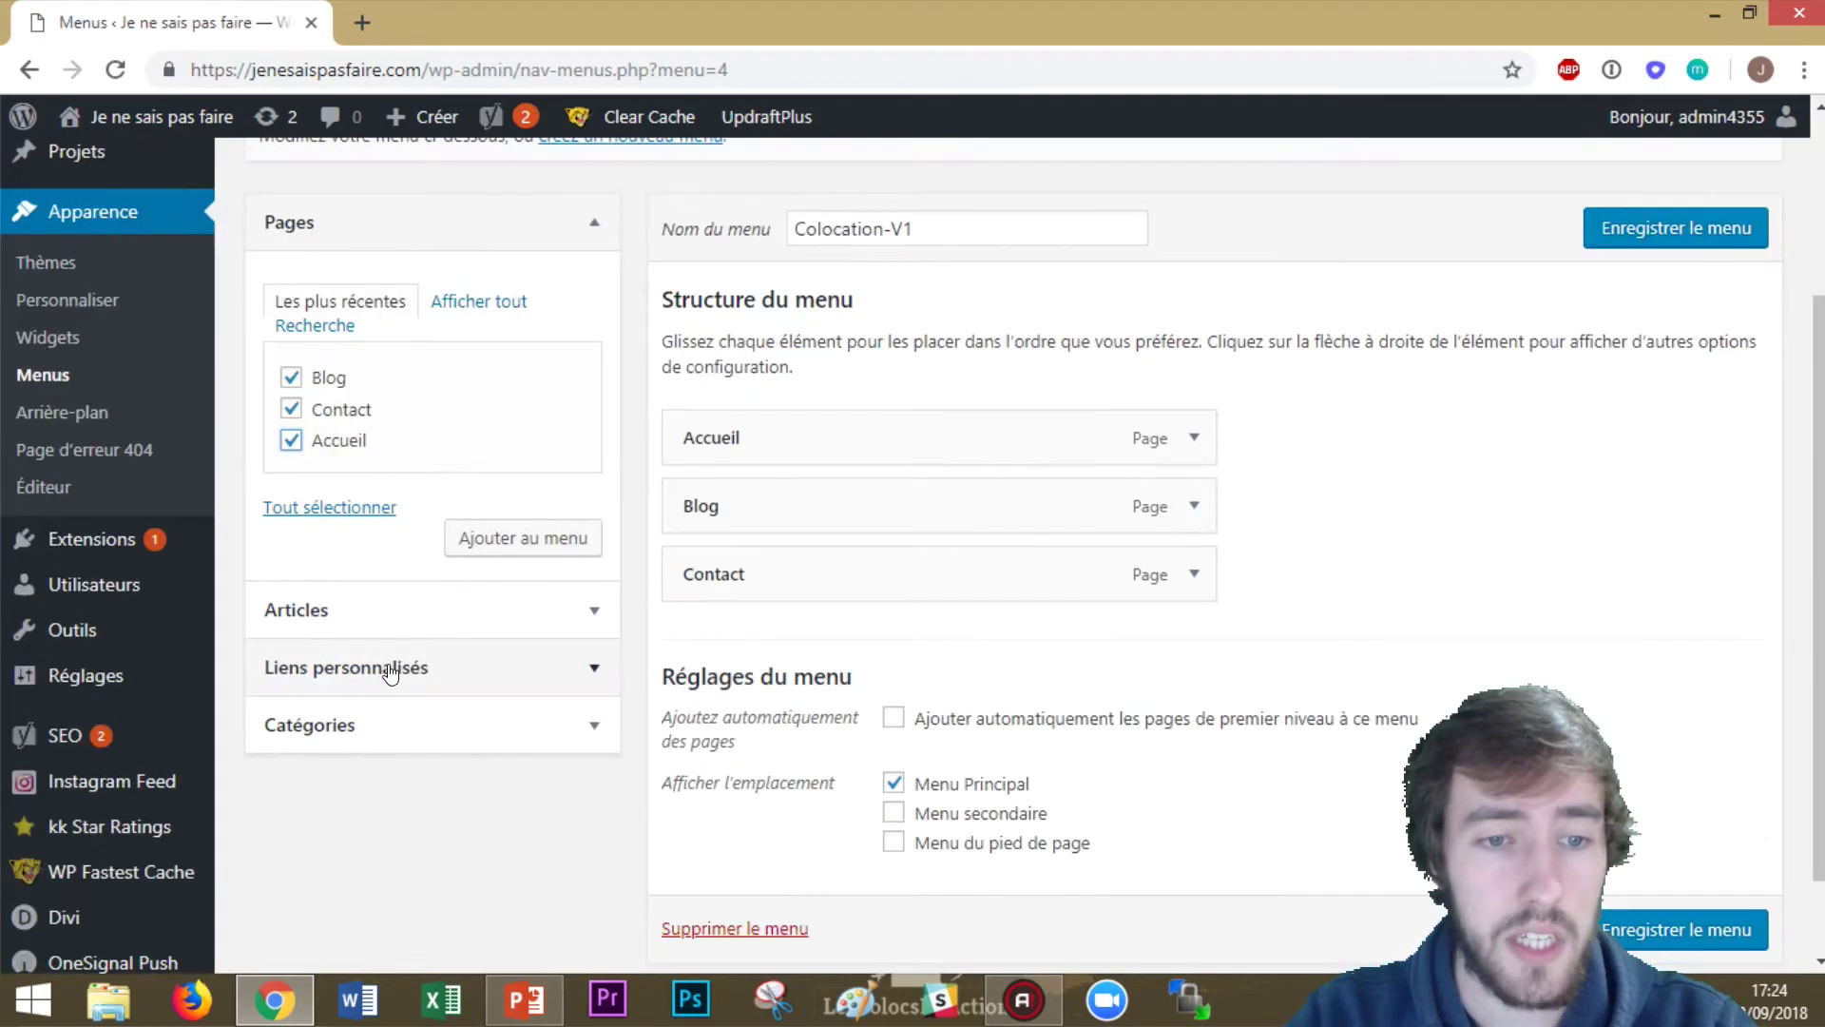
pyautogui.click(431, 670)
pyautogui.click(436, 342)
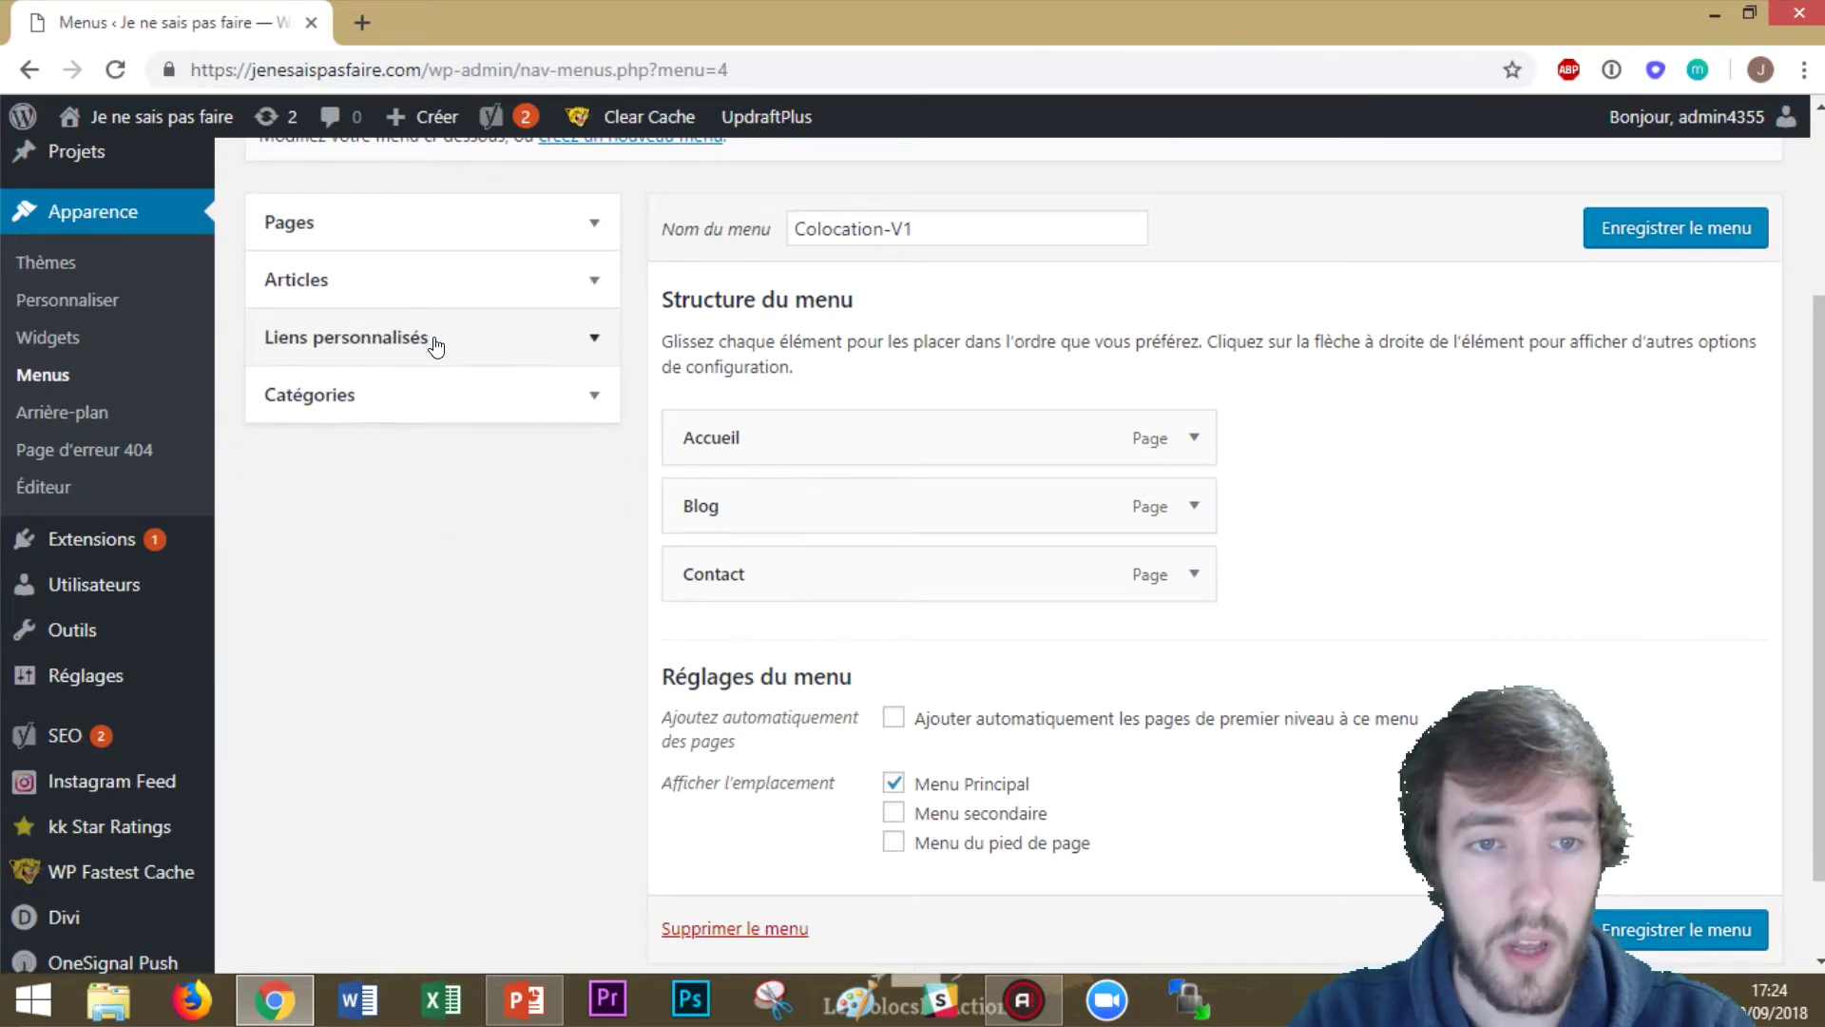
pyautogui.click(455, 279)
pyautogui.click(451, 290)
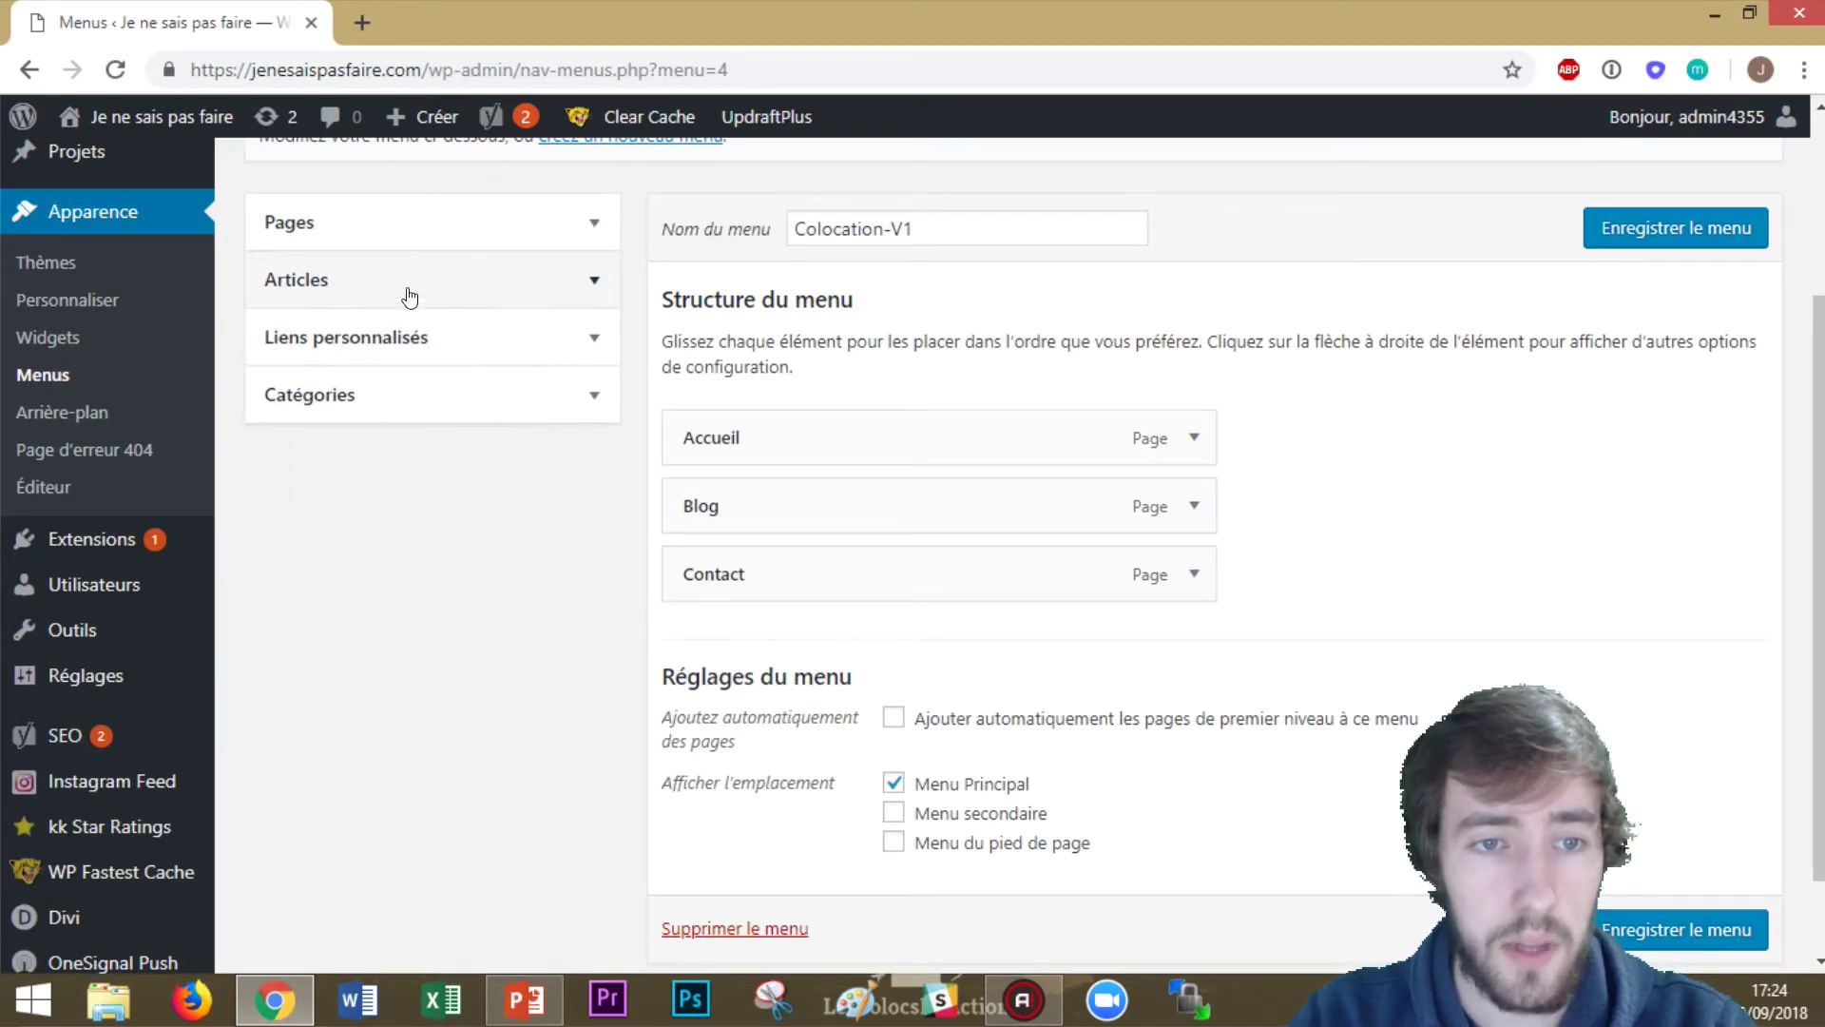
pyautogui.click(409, 296)
pyautogui.click(291, 434)
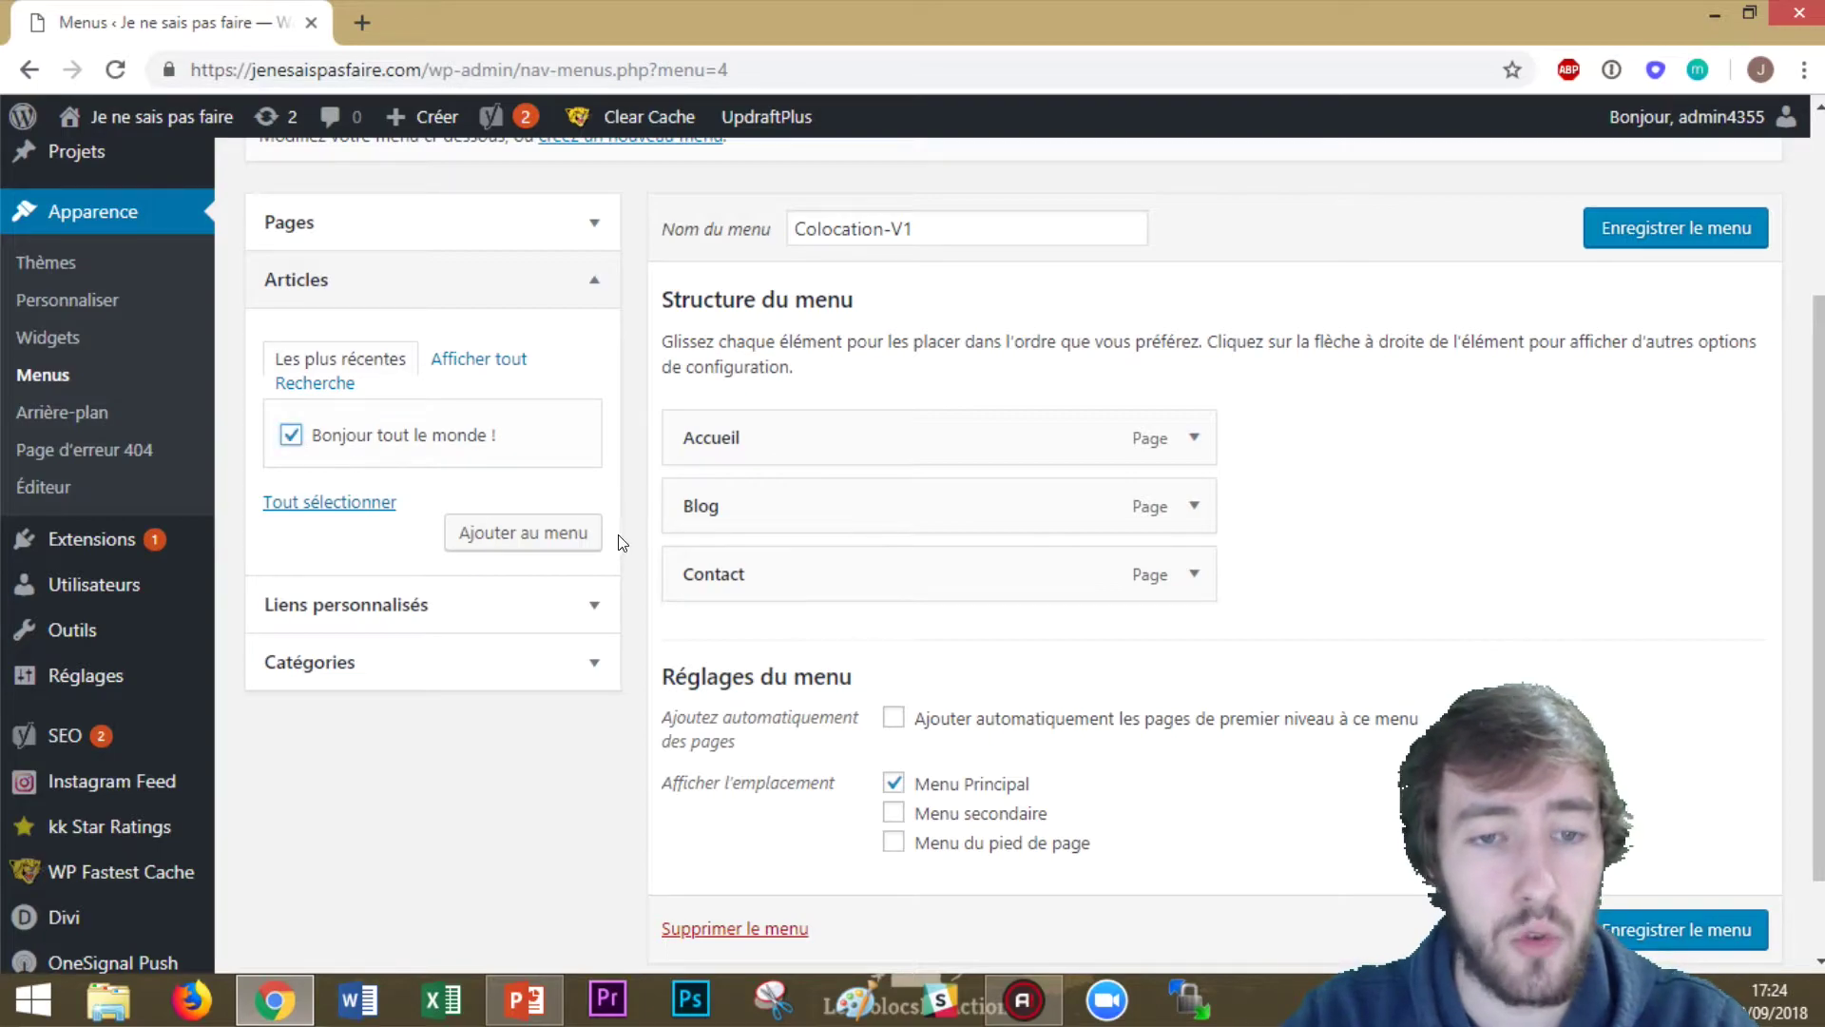
pyautogui.click(595, 532)
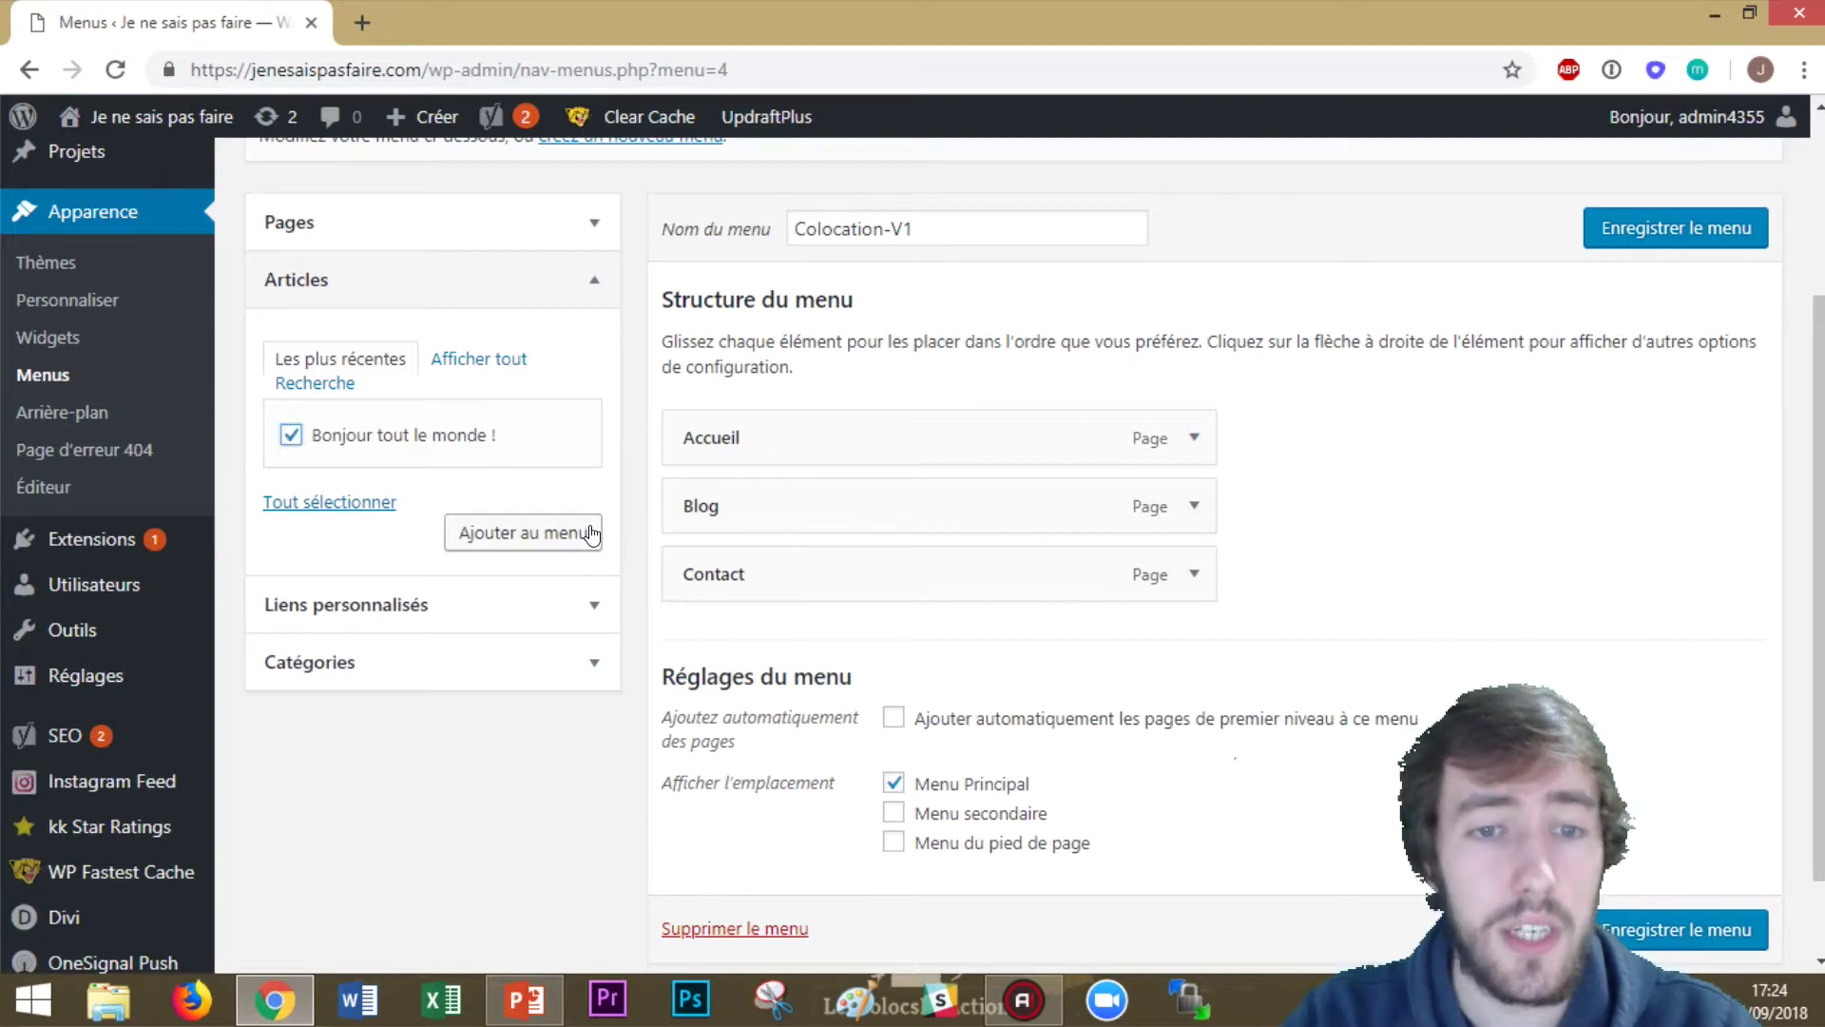
# Nest "Bonjour tout le monde !" as a sub-item under Blog and save the menu
pyautogui.moveTo(713, 640); pyautogui.dragTo(760, 581)
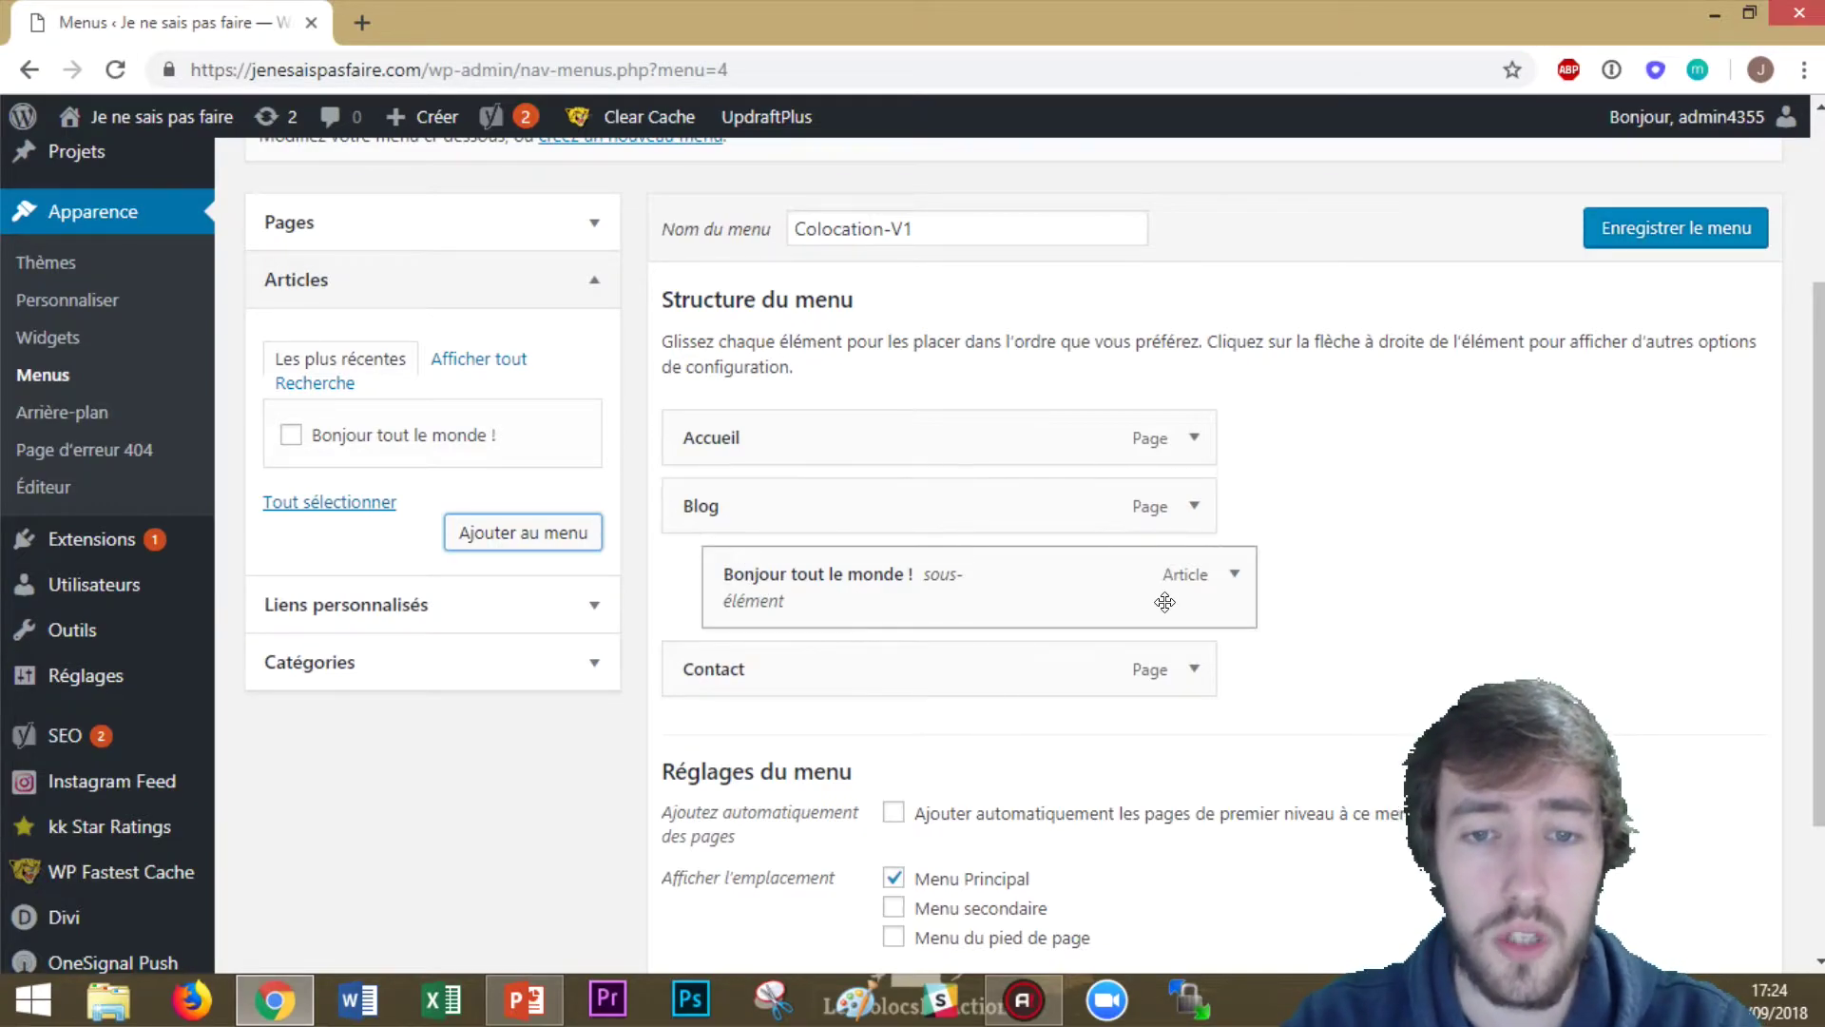
pyautogui.scroll(-2, 1321, 561)
pyautogui.click(1654, 889)
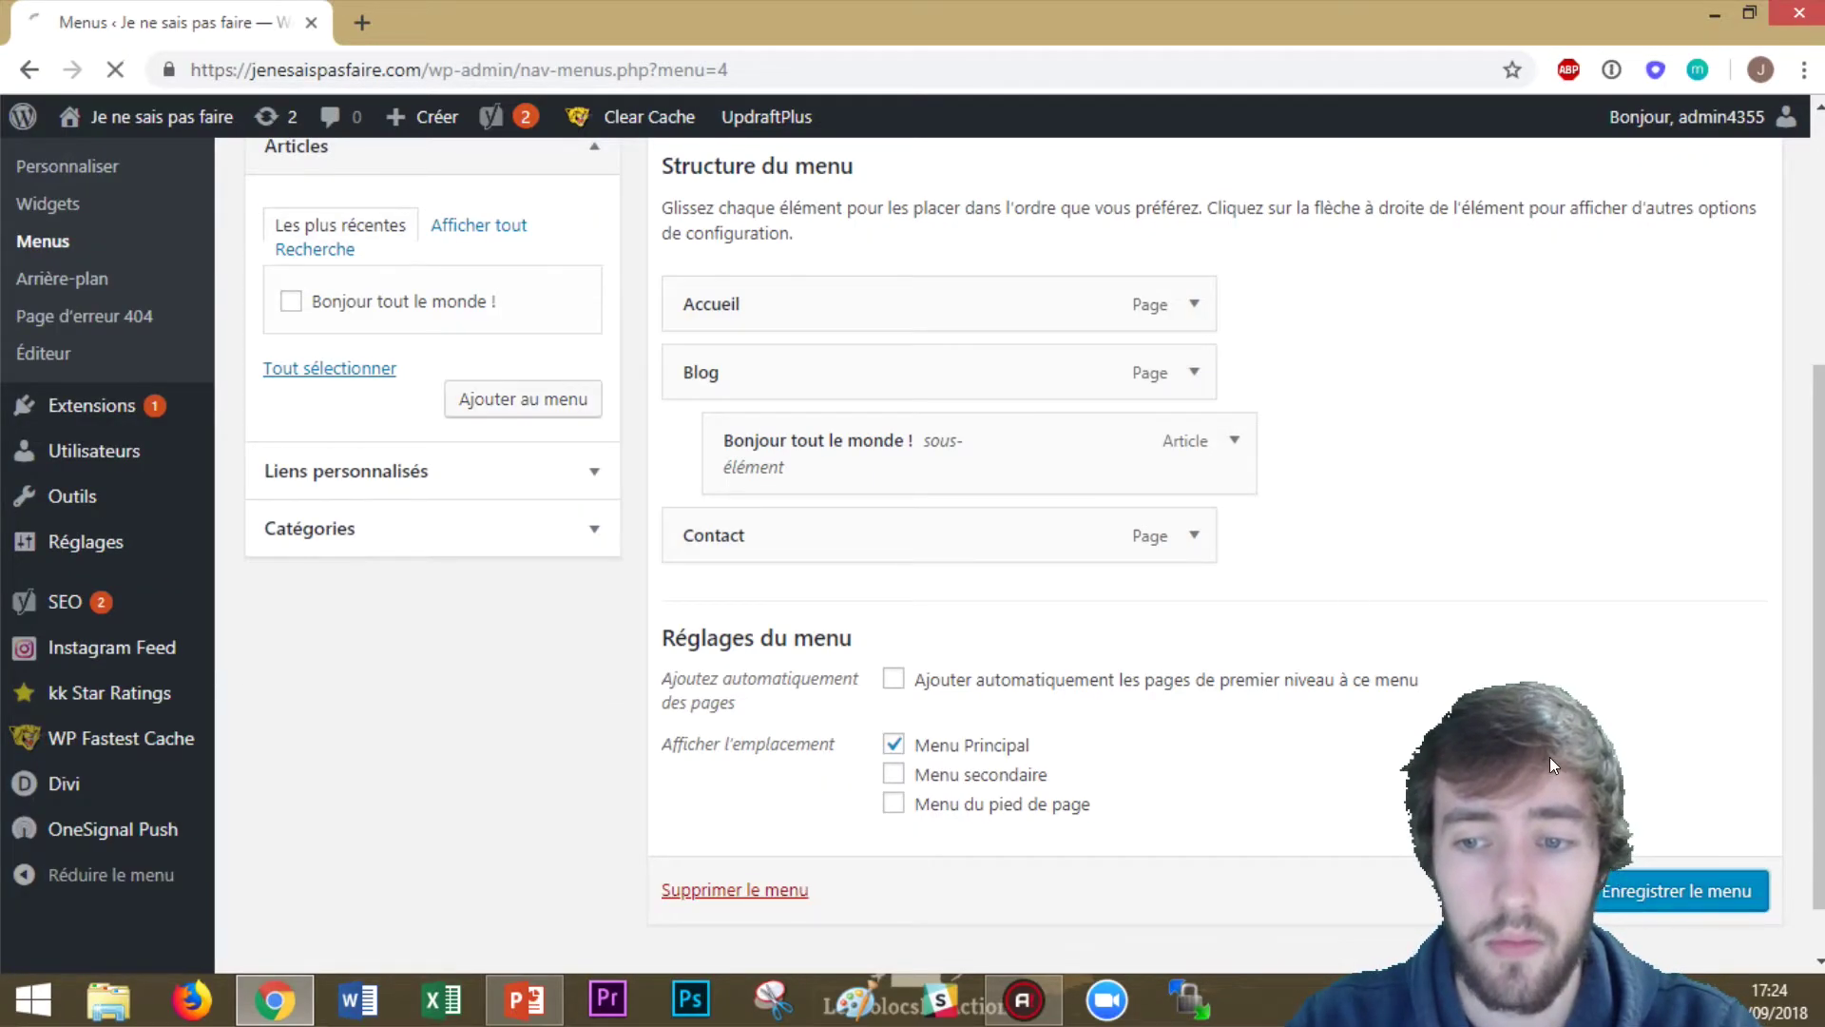
# Look at the post categories that can be added to the menu
pyautogui.scroll(-3, 970, 494)
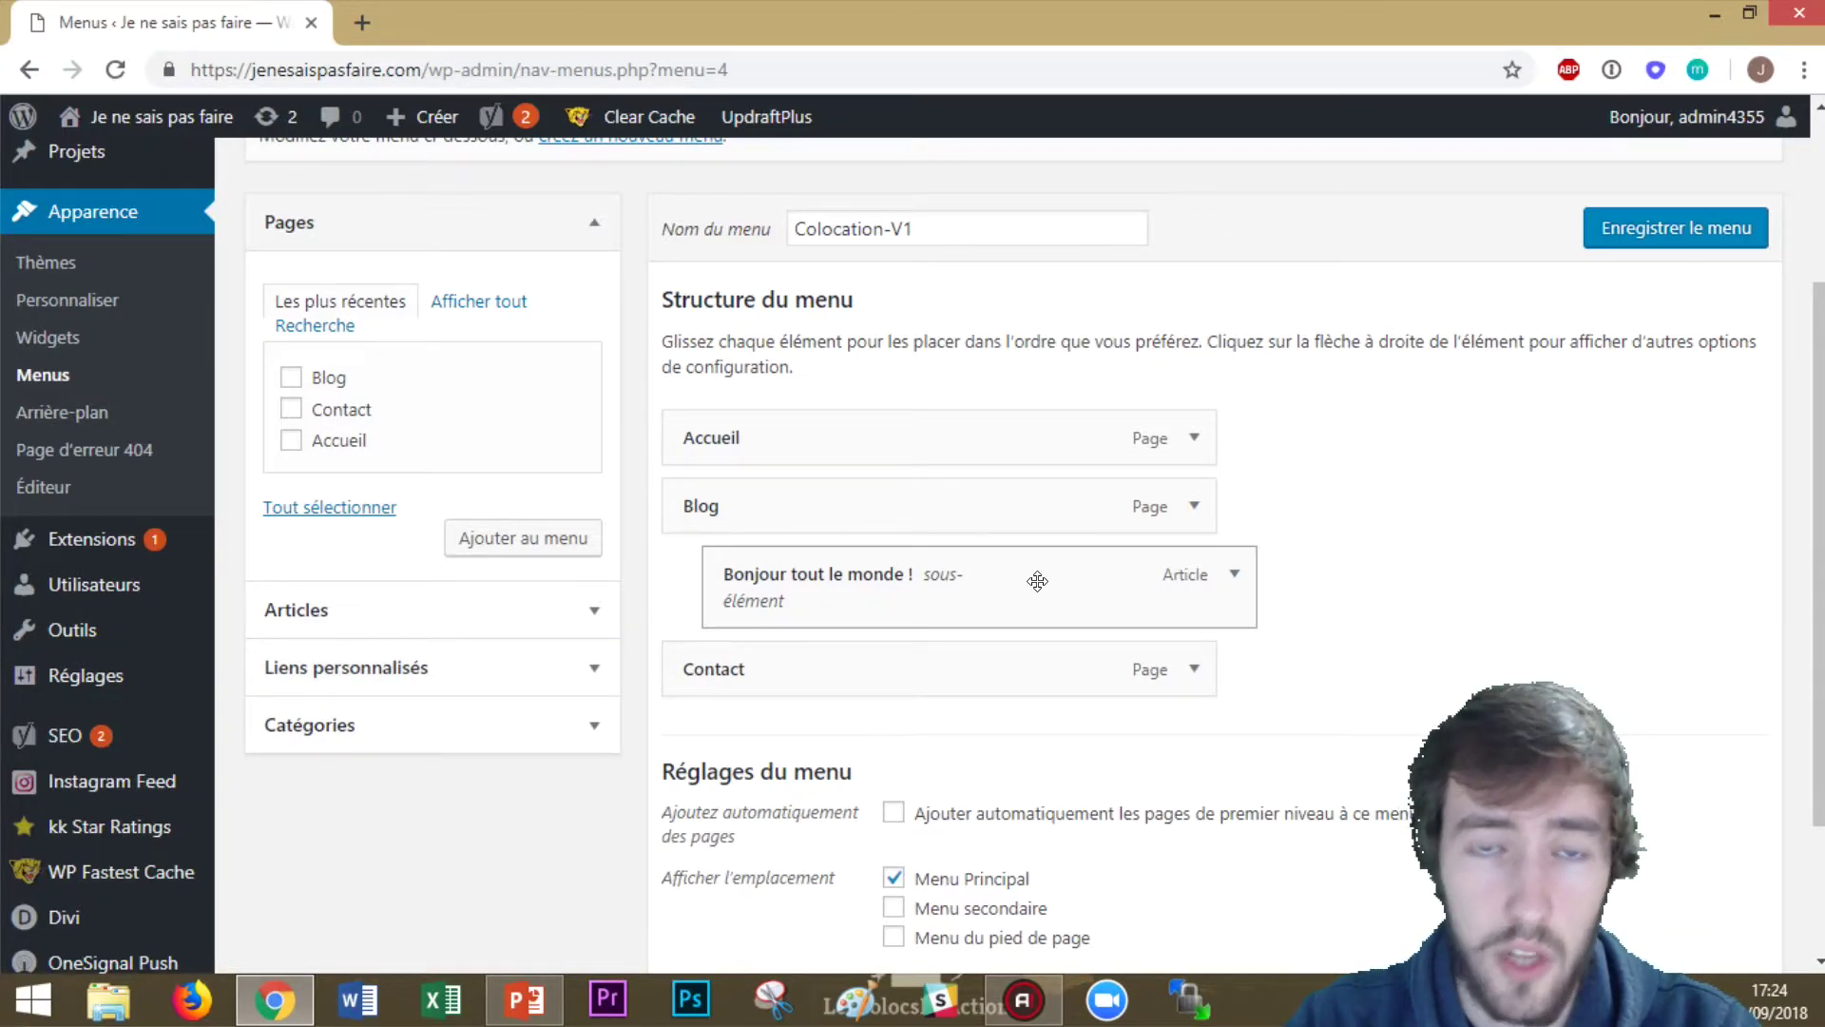
pyautogui.click(533, 730)
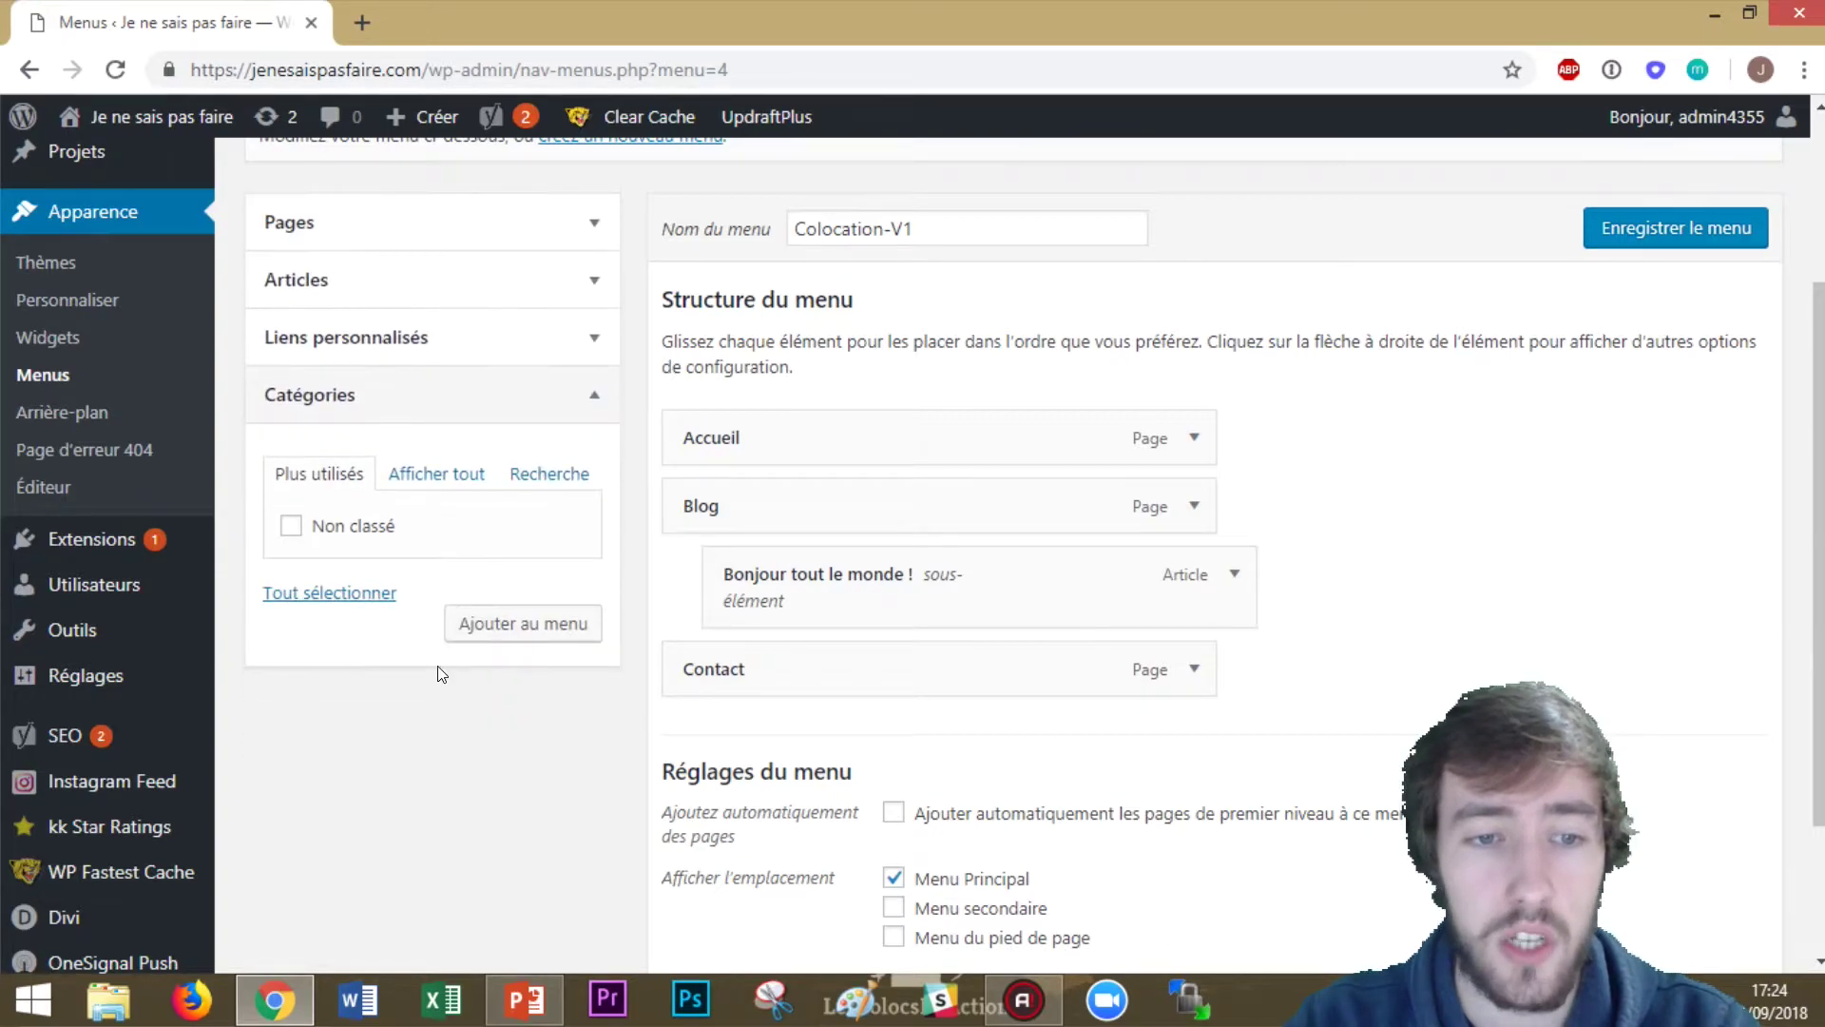
pyautogui.click(401, 409)
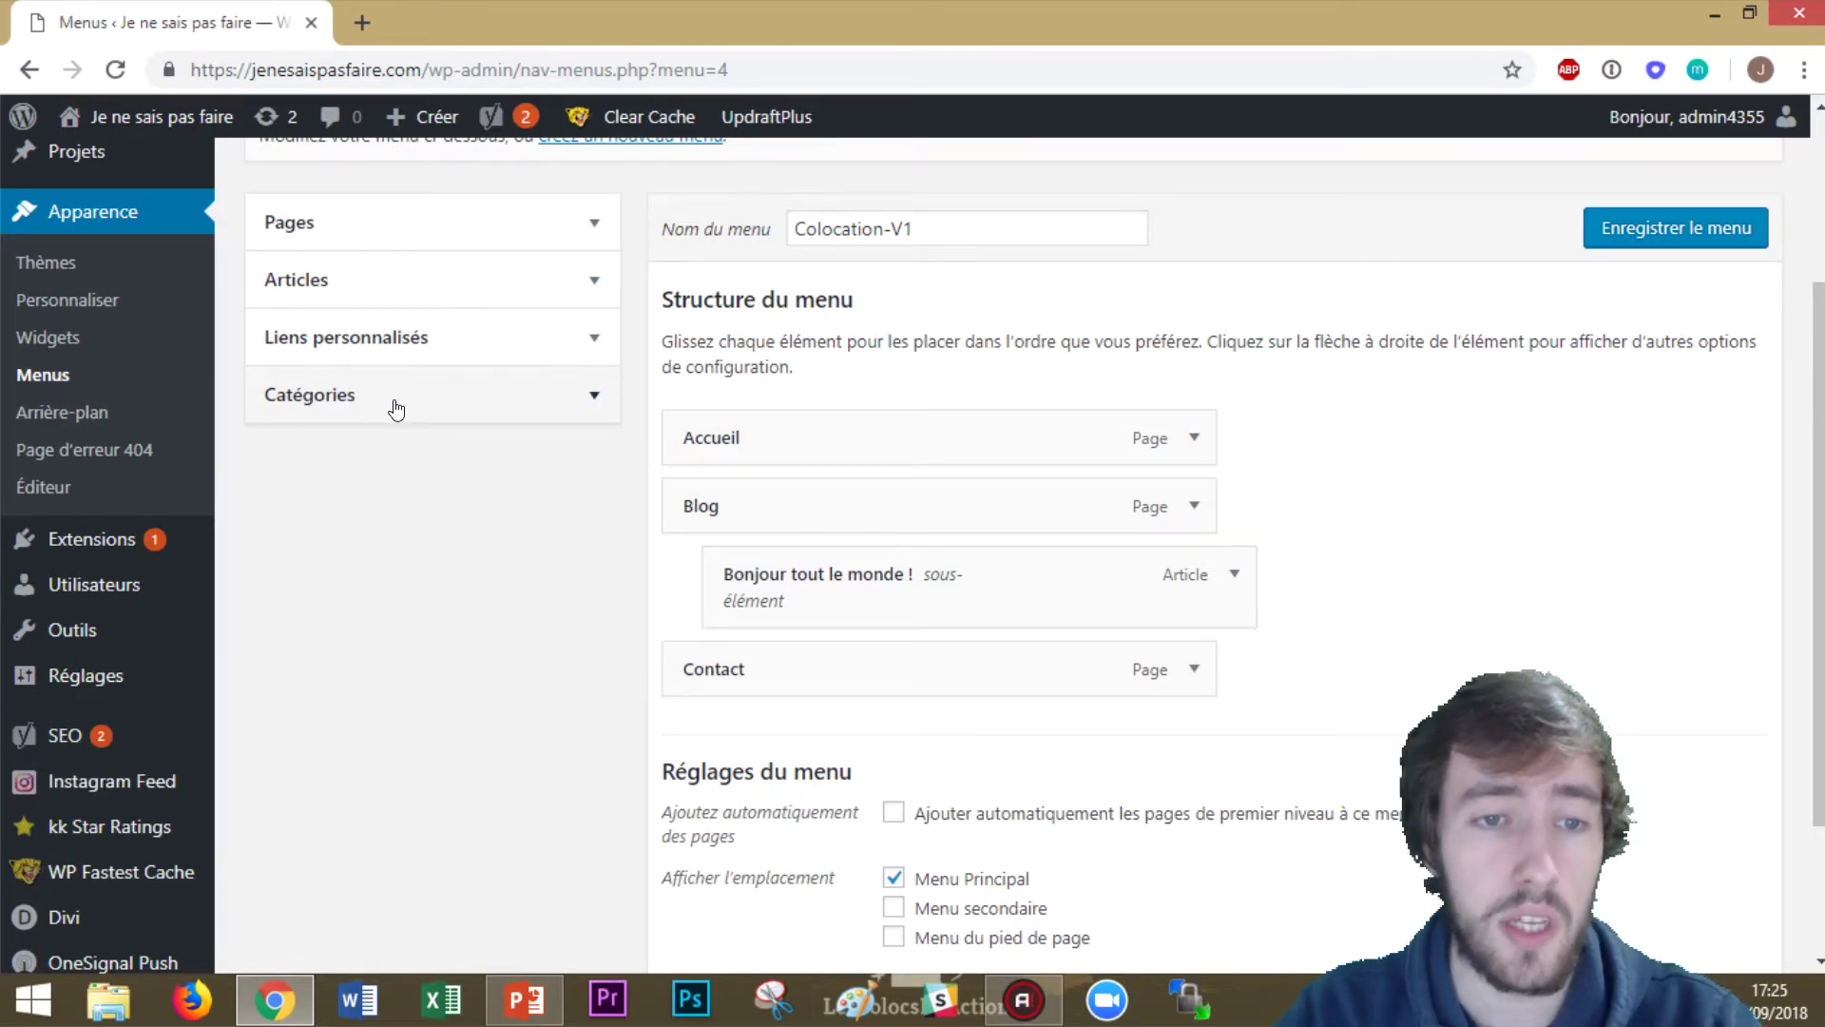
pyautogui.click(549, 354)
pyautogui.click(501, 413)
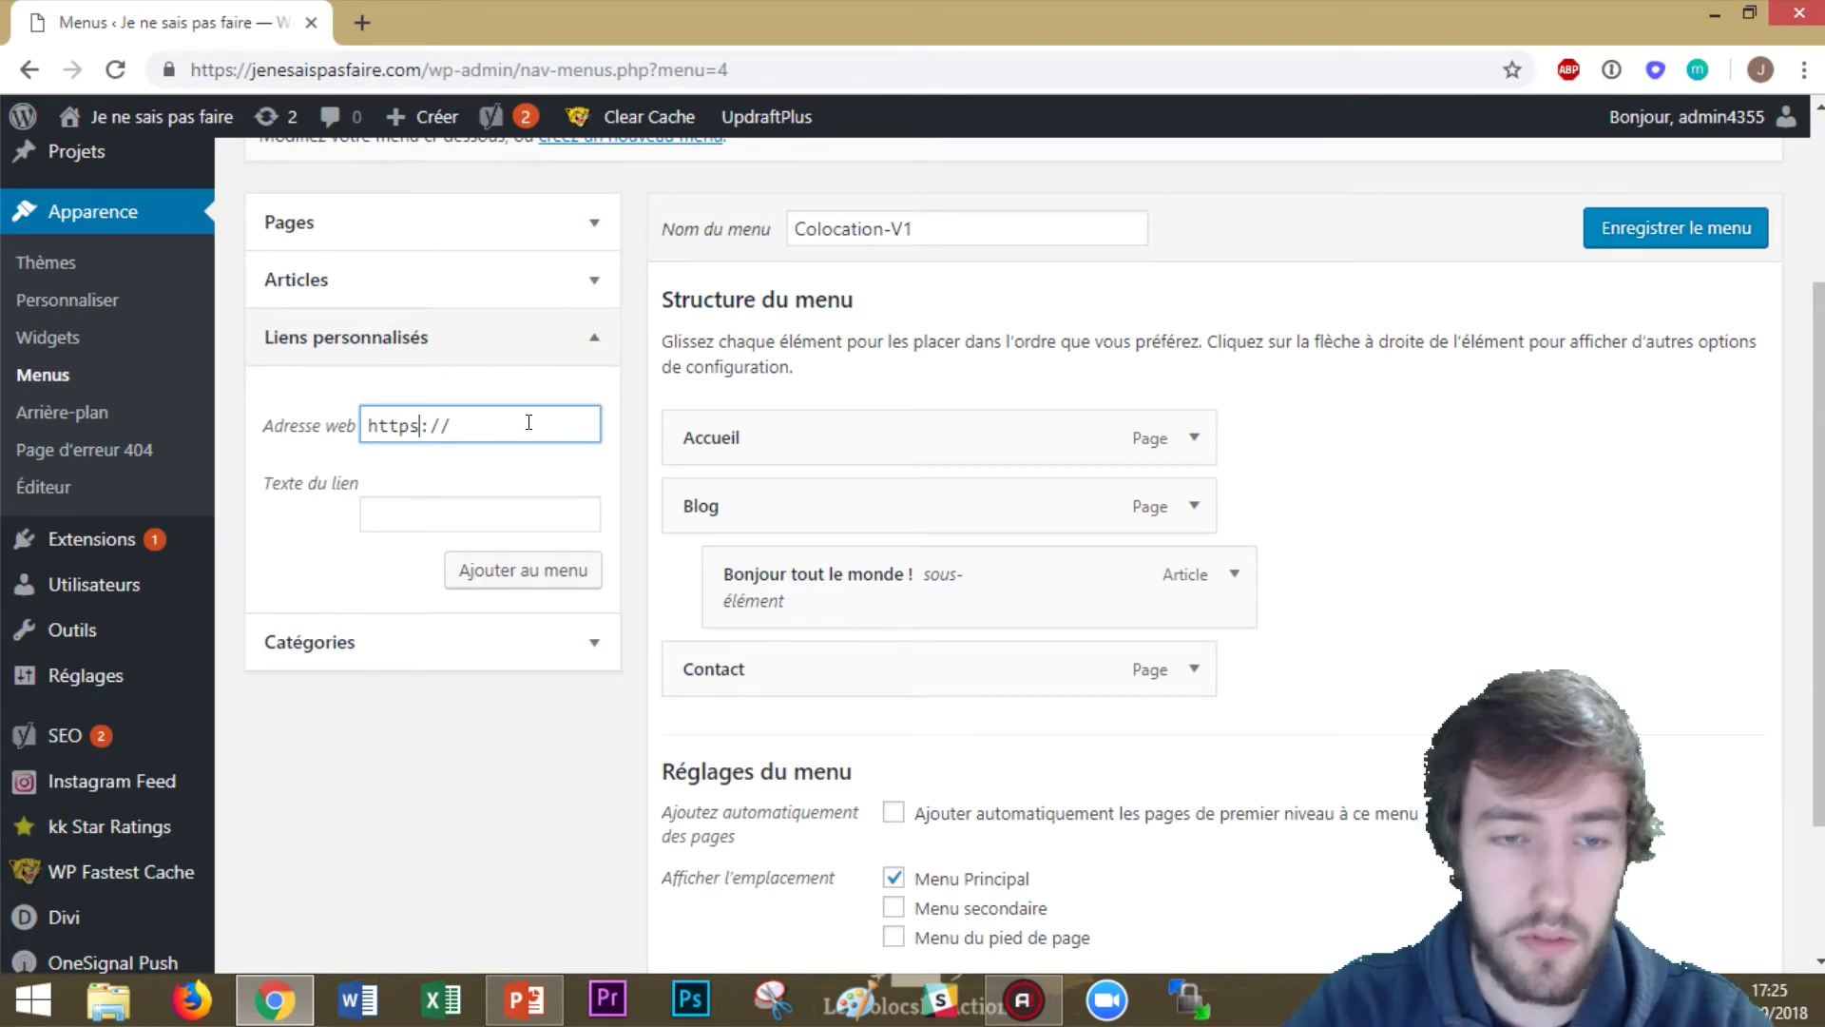
pyautogui.write('https://lescolocs')
pyautogui.write('enaction.com')
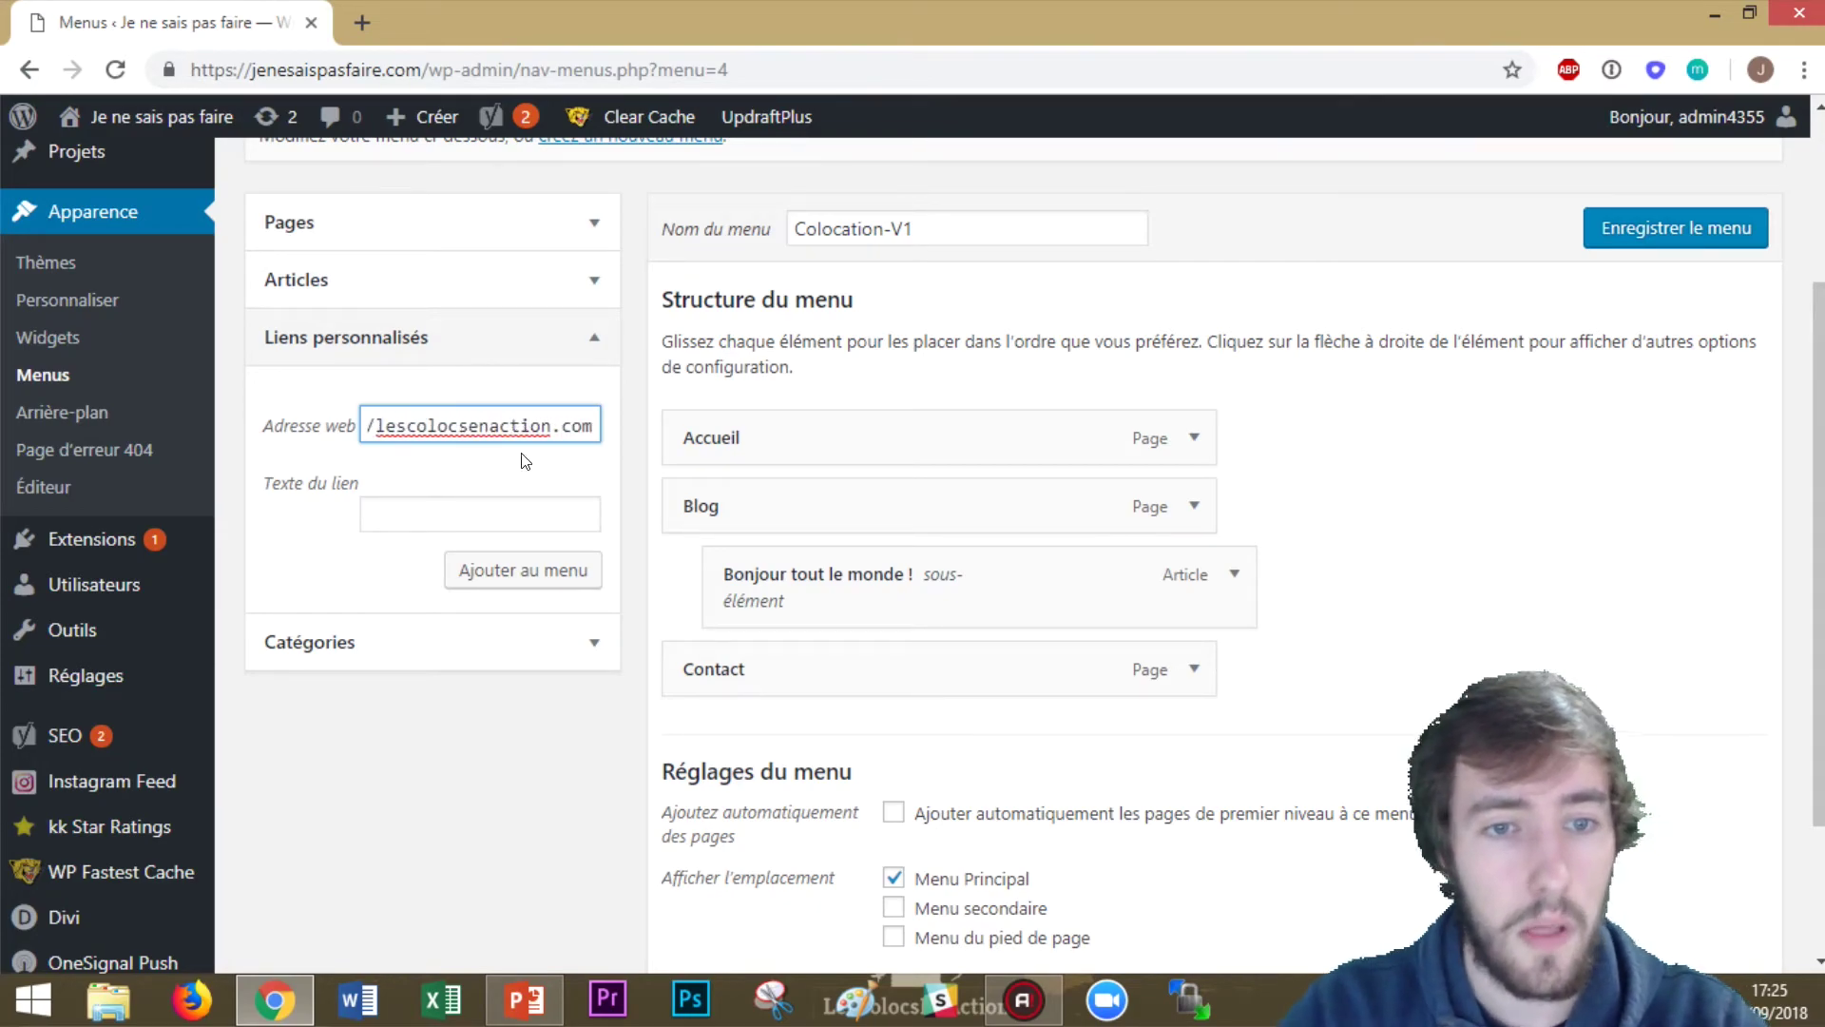
pyautogui.click(511, 516)
pyautogui.write('Notre site !')
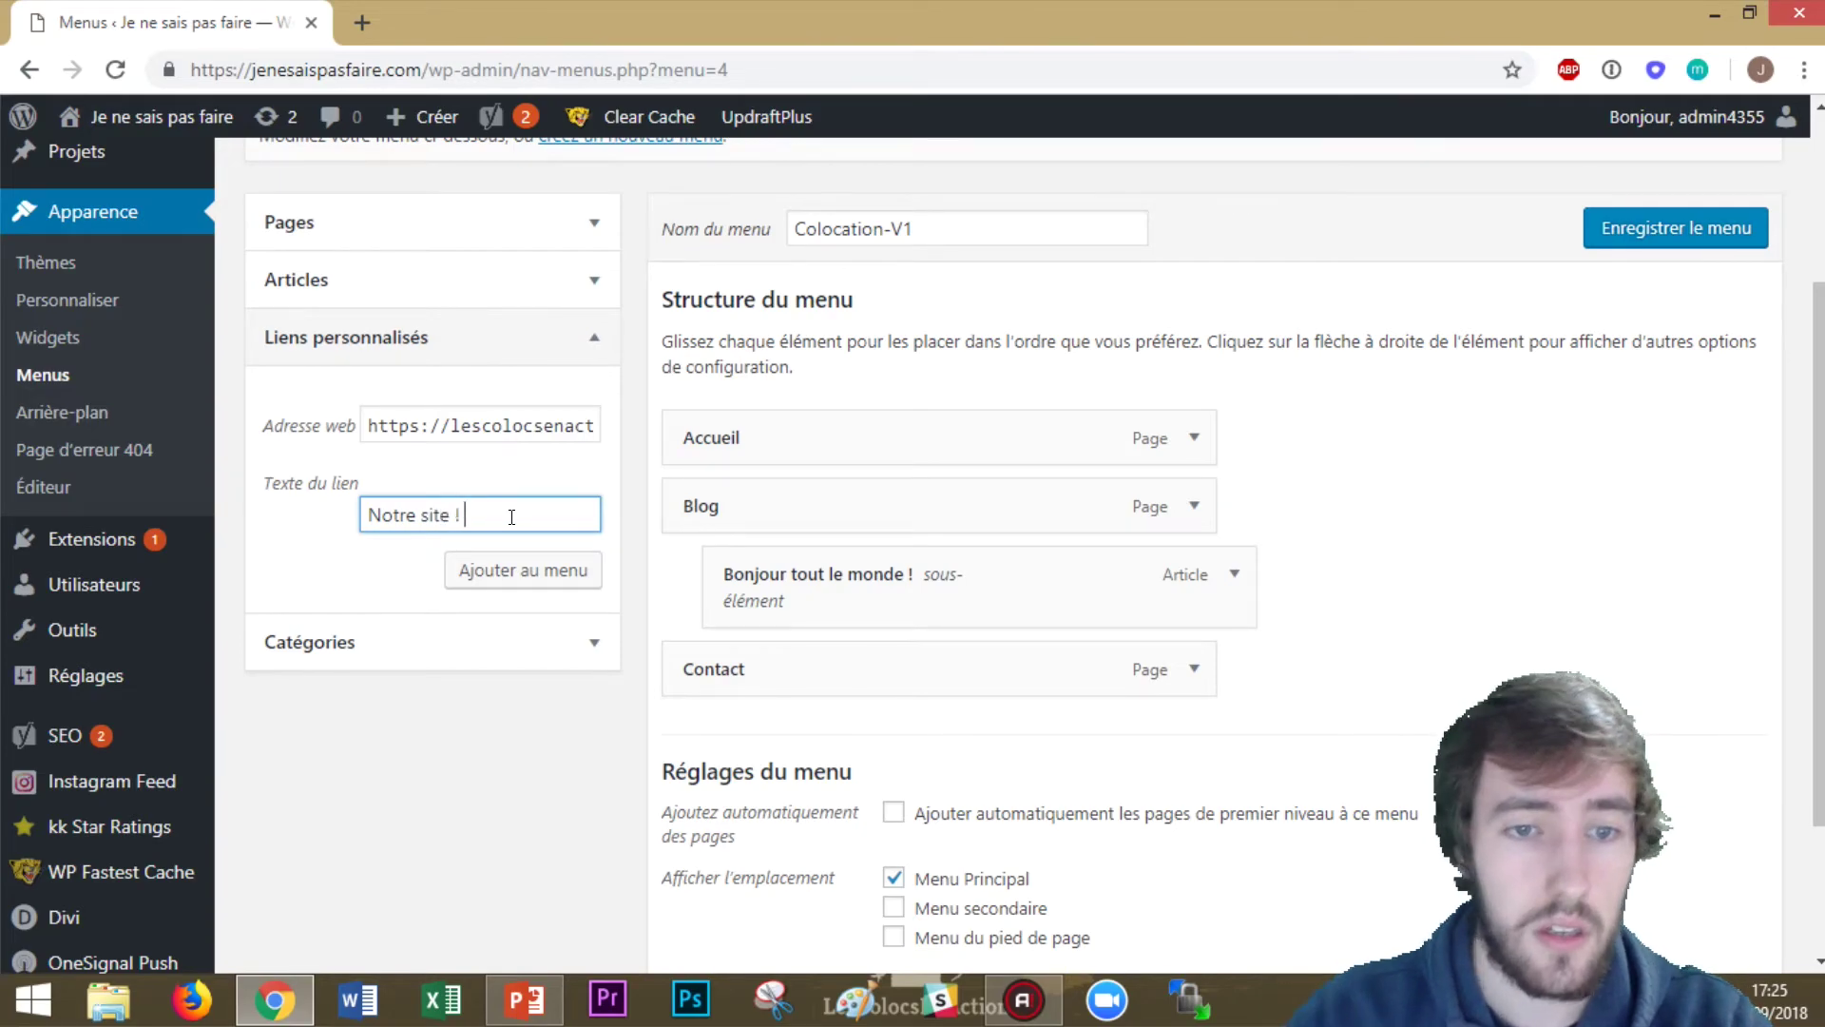
pyautogui.click(542, 571)
# Nest "Notre site !" as a sub-item under Blog, above "Bonjour tout le monde !", and save the menu
pyautogui.moveTo(867, 710); pyautogui.dragTo(885, 561)
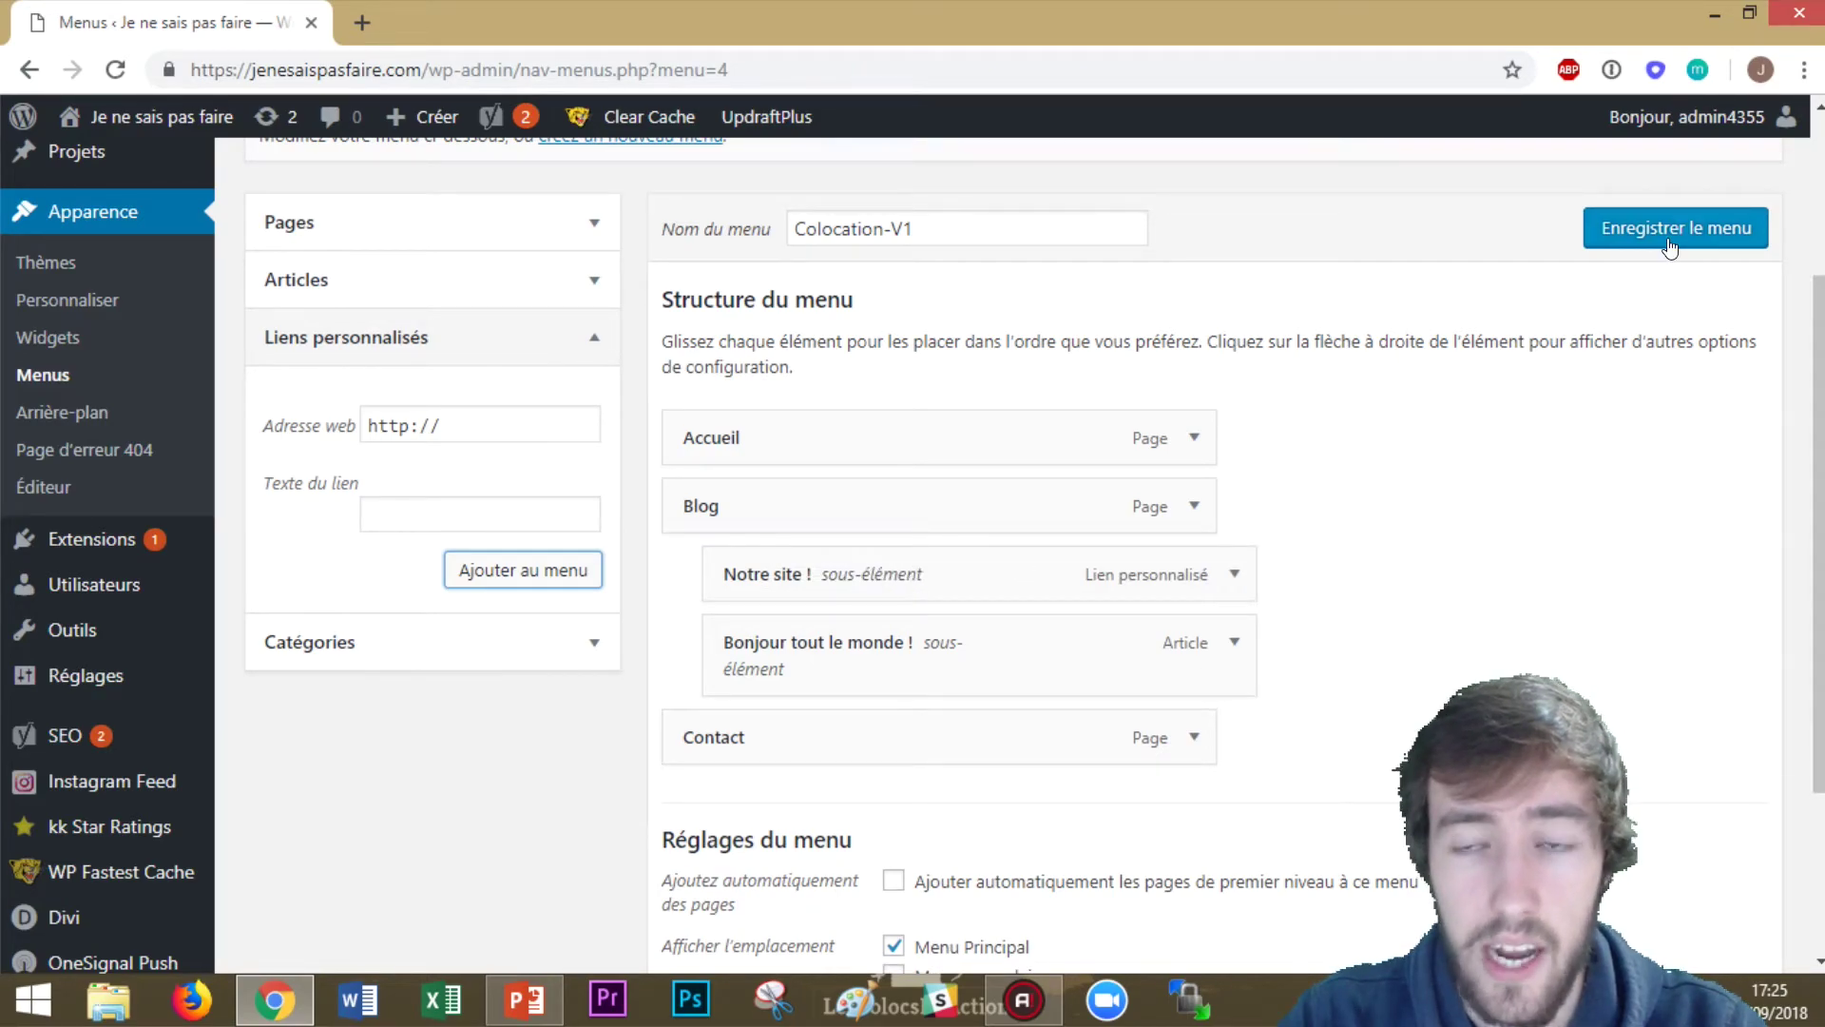
pyautogui.click(1670, 245)
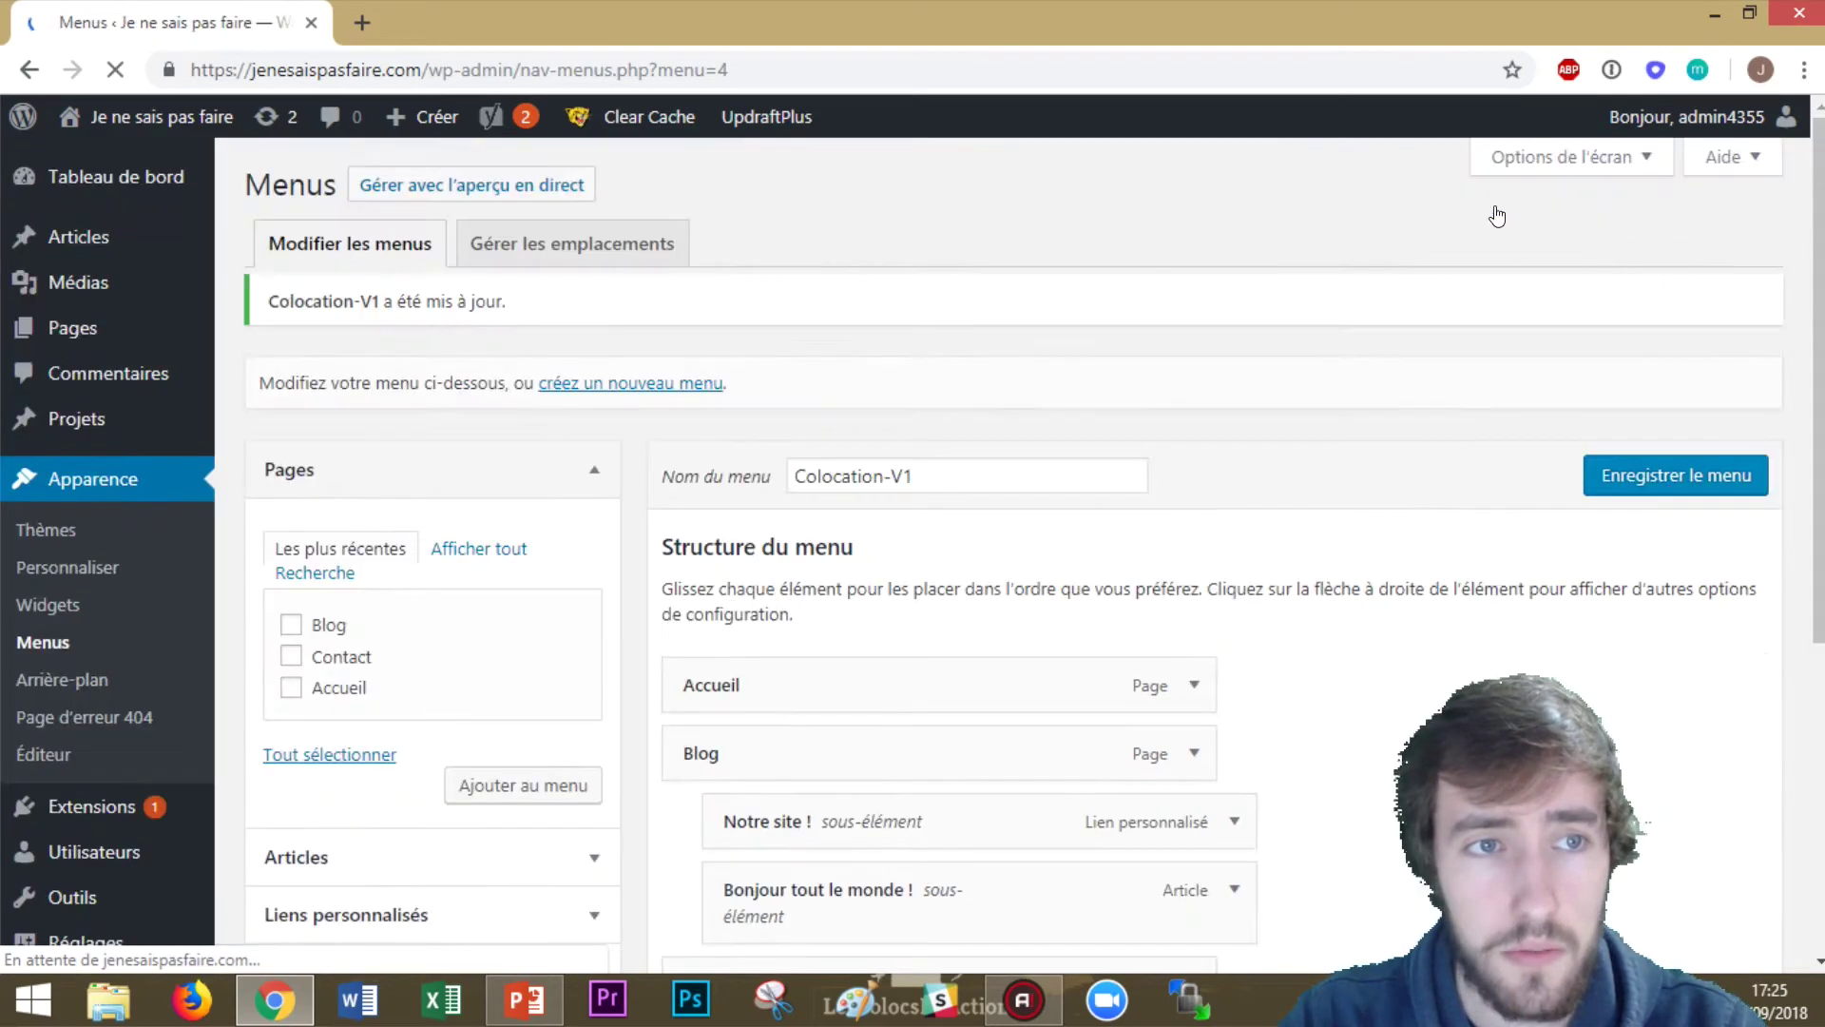
pyautogui.scroll(-3, 1381, 574)
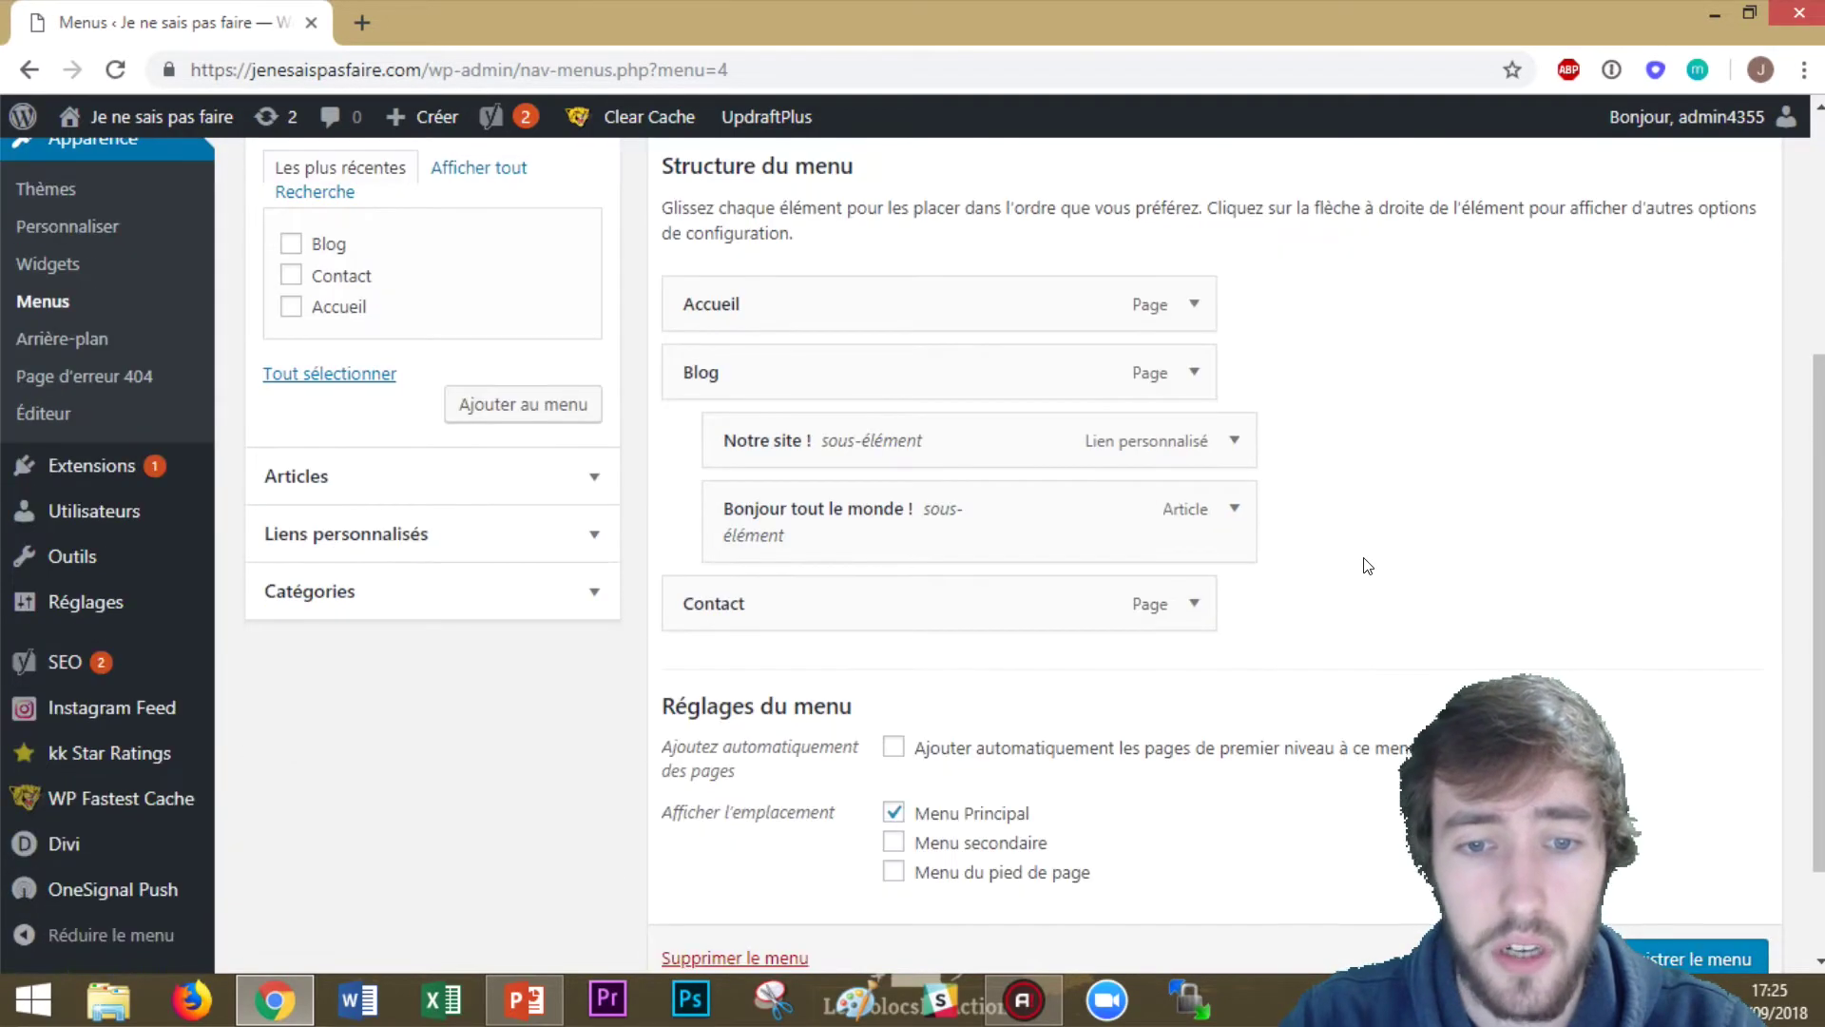
pyautogui.scroll(2, 1312, 494)
pyautogui.scroll(2, 1250, 428)
pyautogui.scroll(-4, 1246, 426)
pyautogui.moveTo(810, 433)
pyautogui.mouseDown()
pyautogui.moveTo(769, 432)
pyautogui.moveTo(841, 435)
pyautogui.mouseUp()
pyautogui.scroll(-2, 949, 698)
pyautogui.scroll(5, 907, 662)
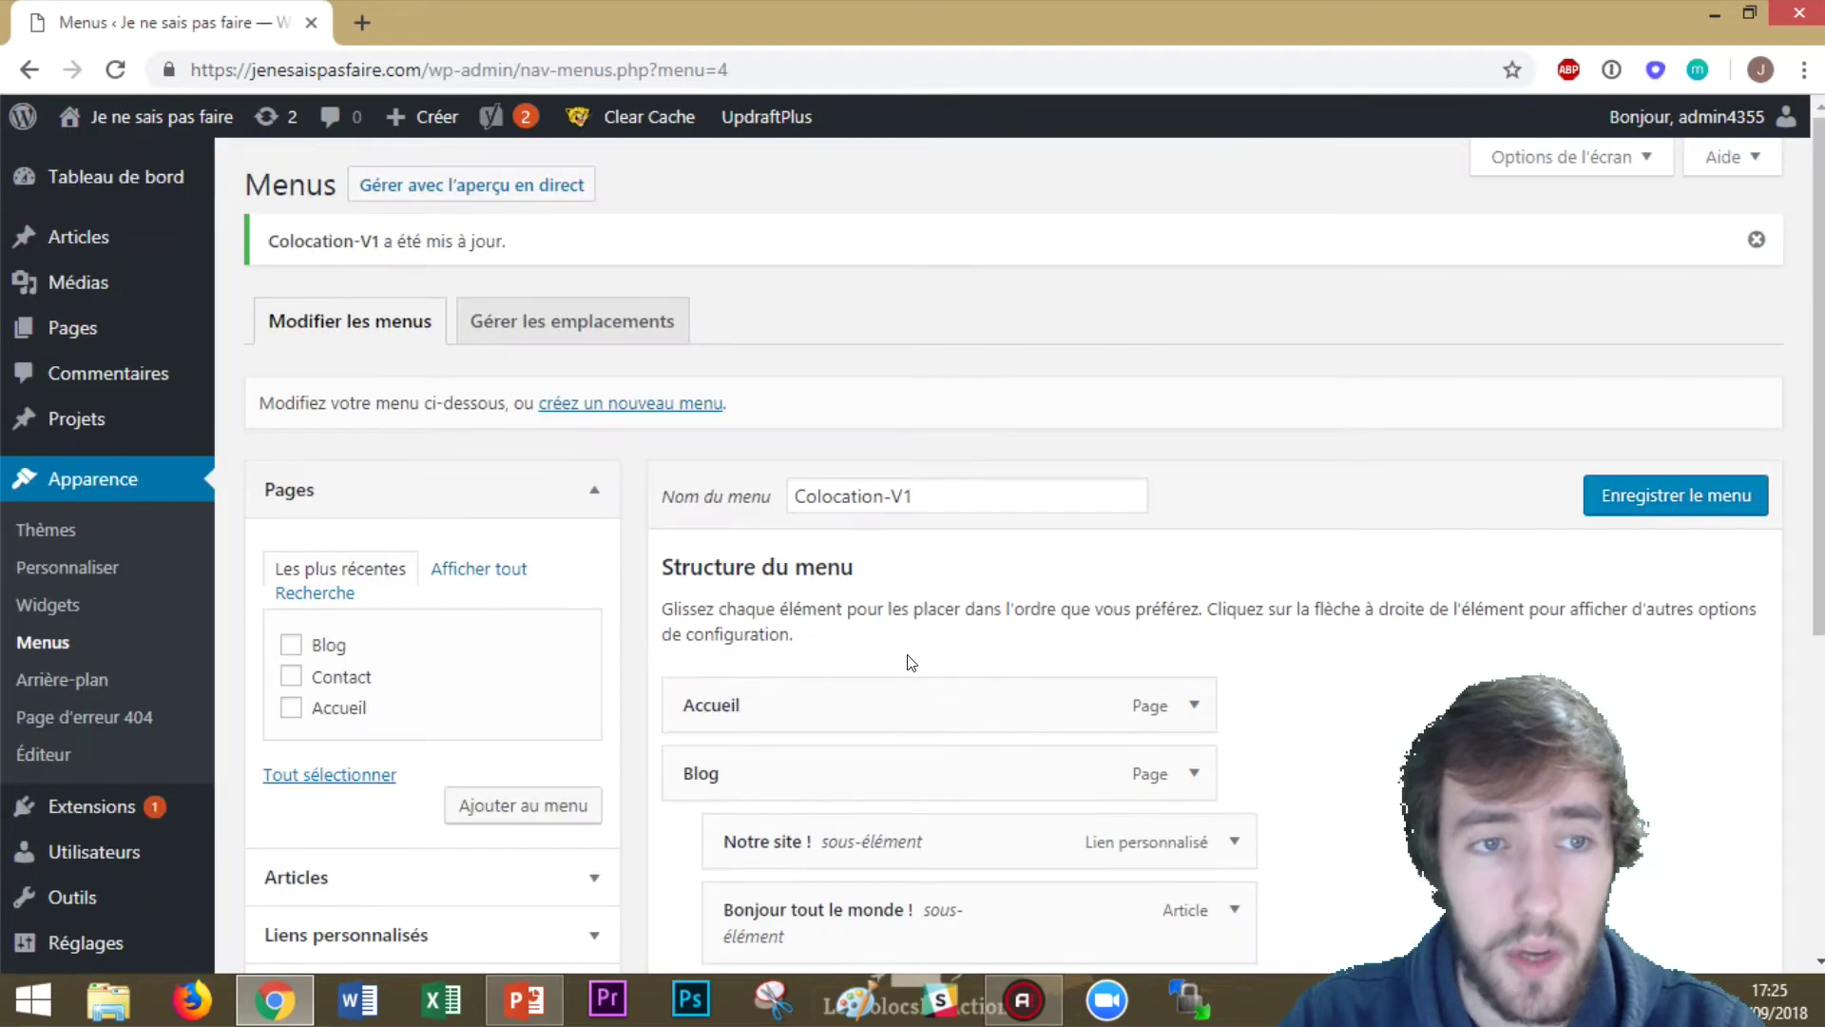
# Open the live site in a new tab and follow the "Notre site !" link in the Blog submenu
pyautogui.moveTo(171, 123)
pyautogui.middleClick(171, 164)
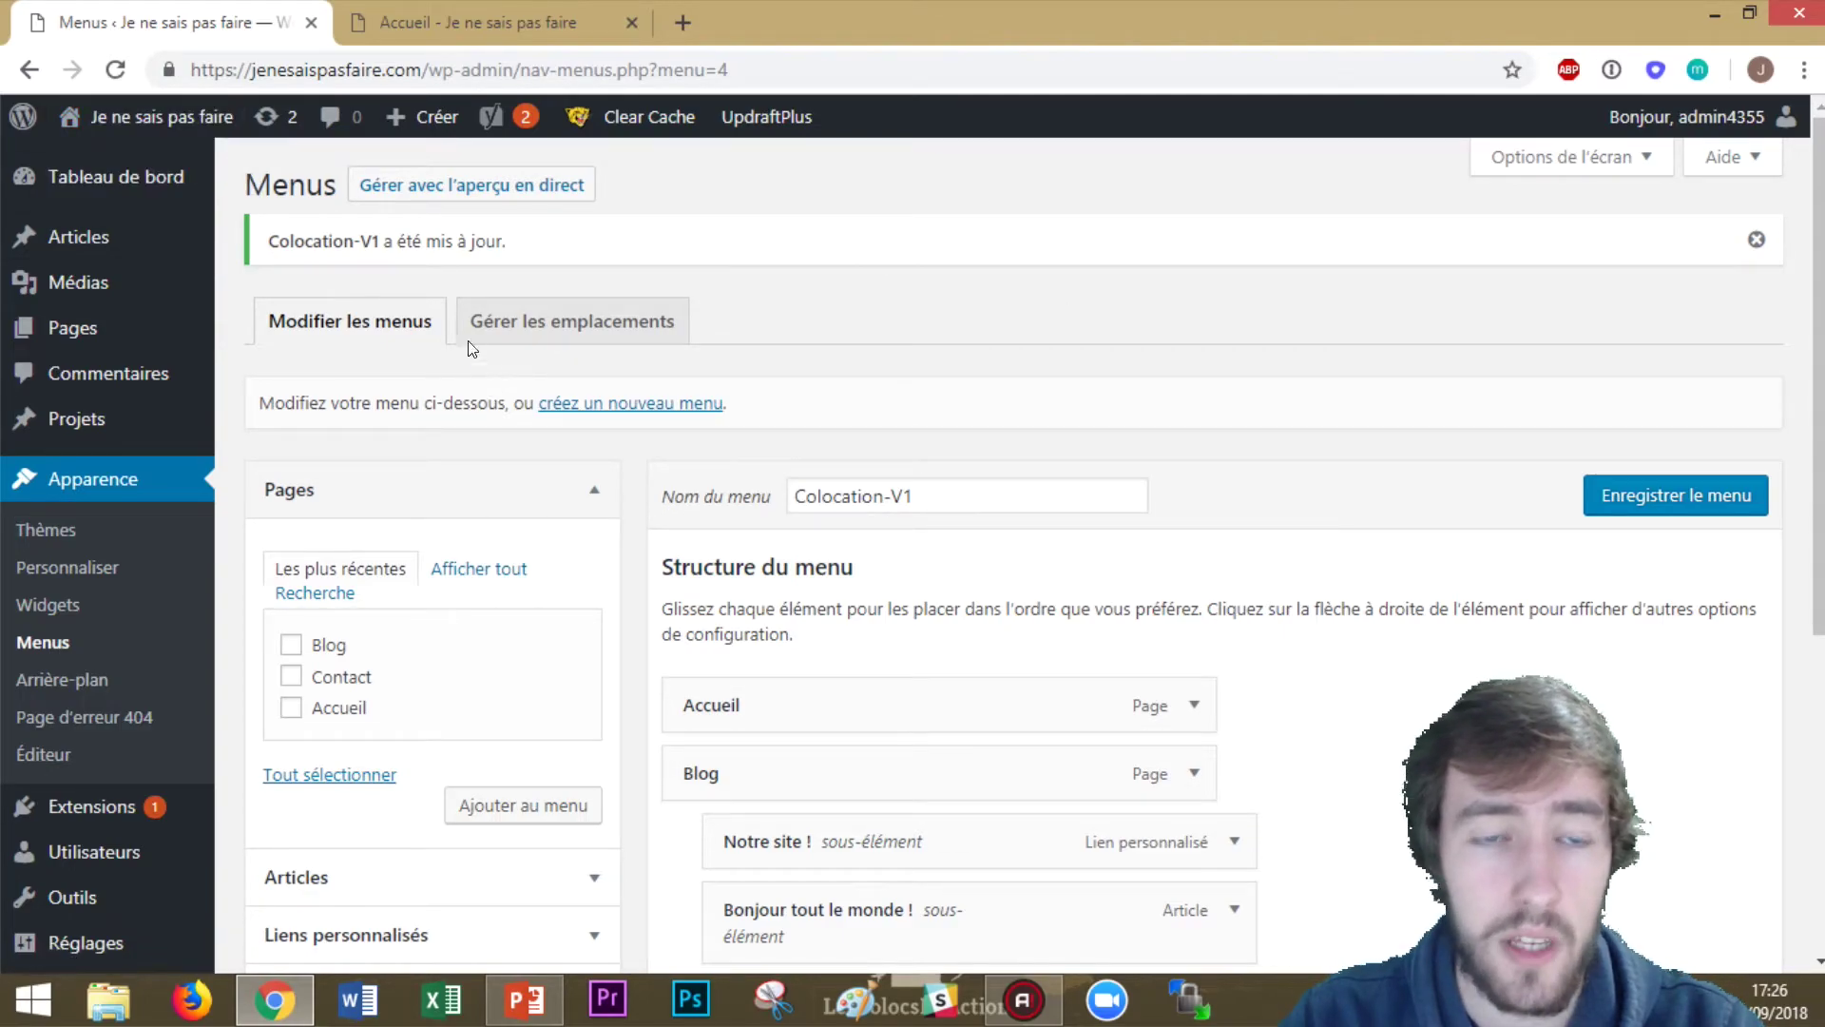
pyautogui.rightClick(155, 168)
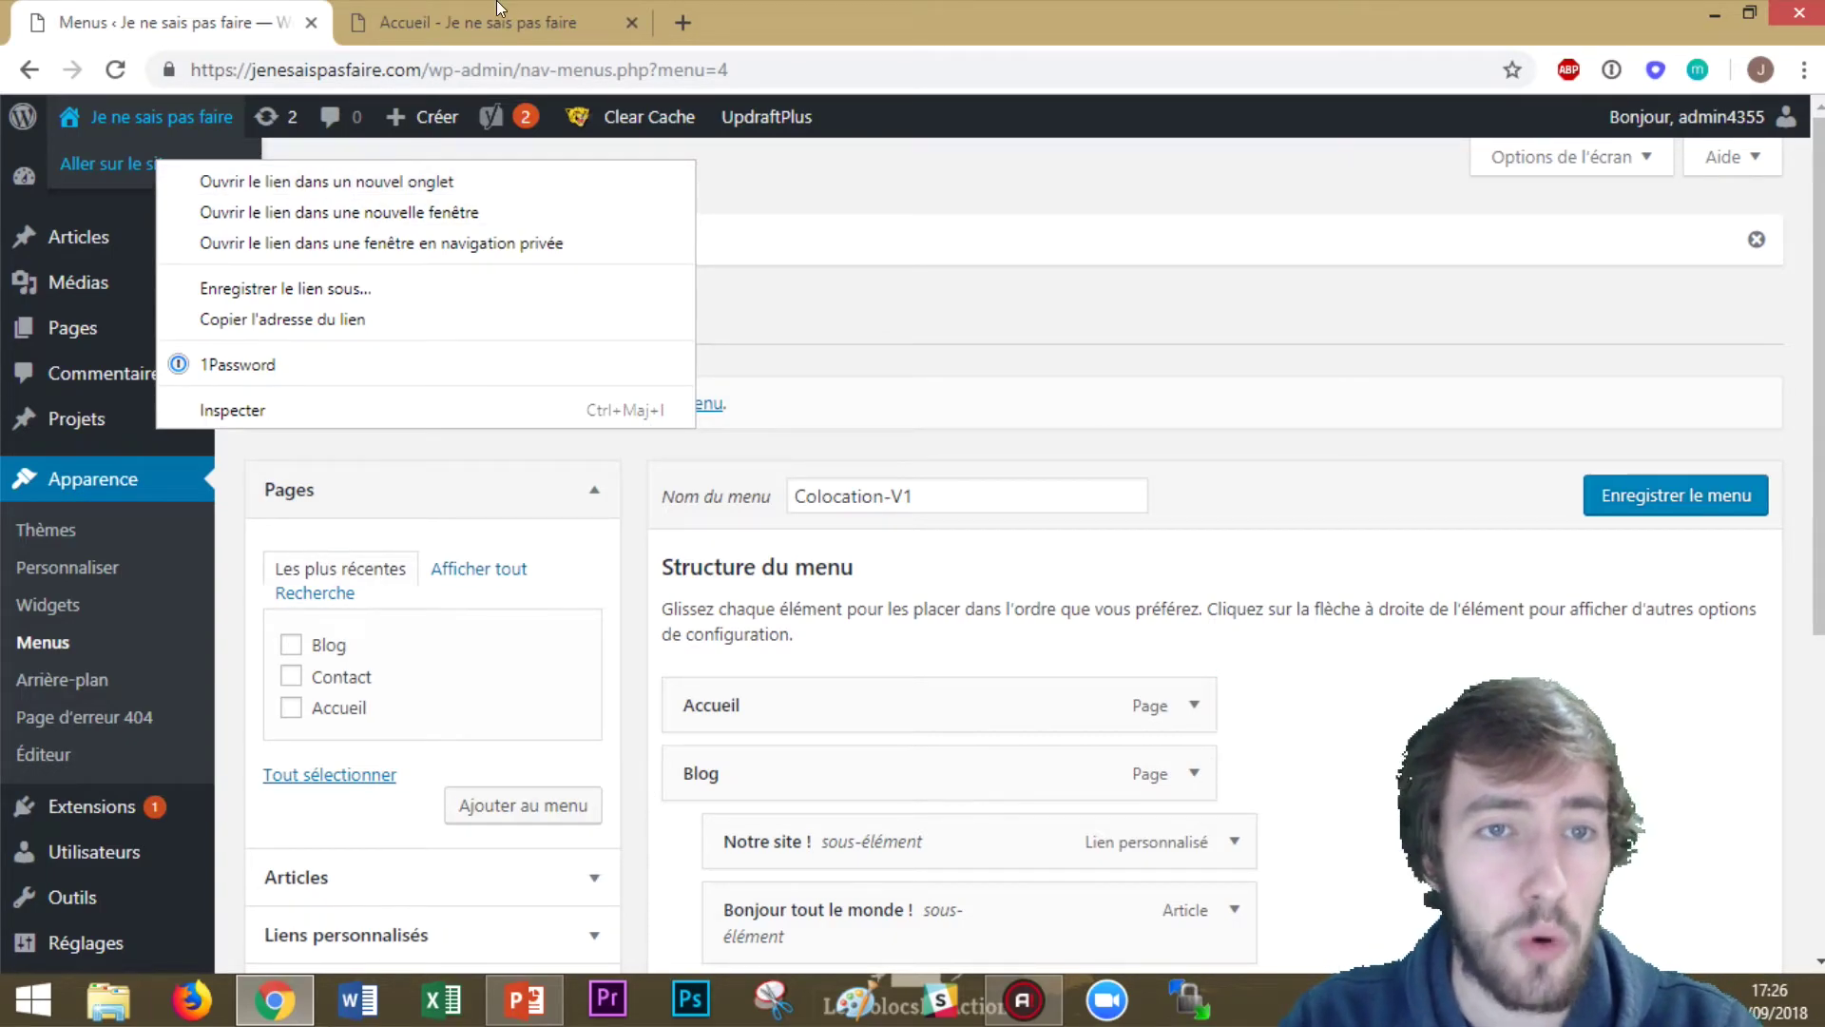
pyautogui.click(440, 13)
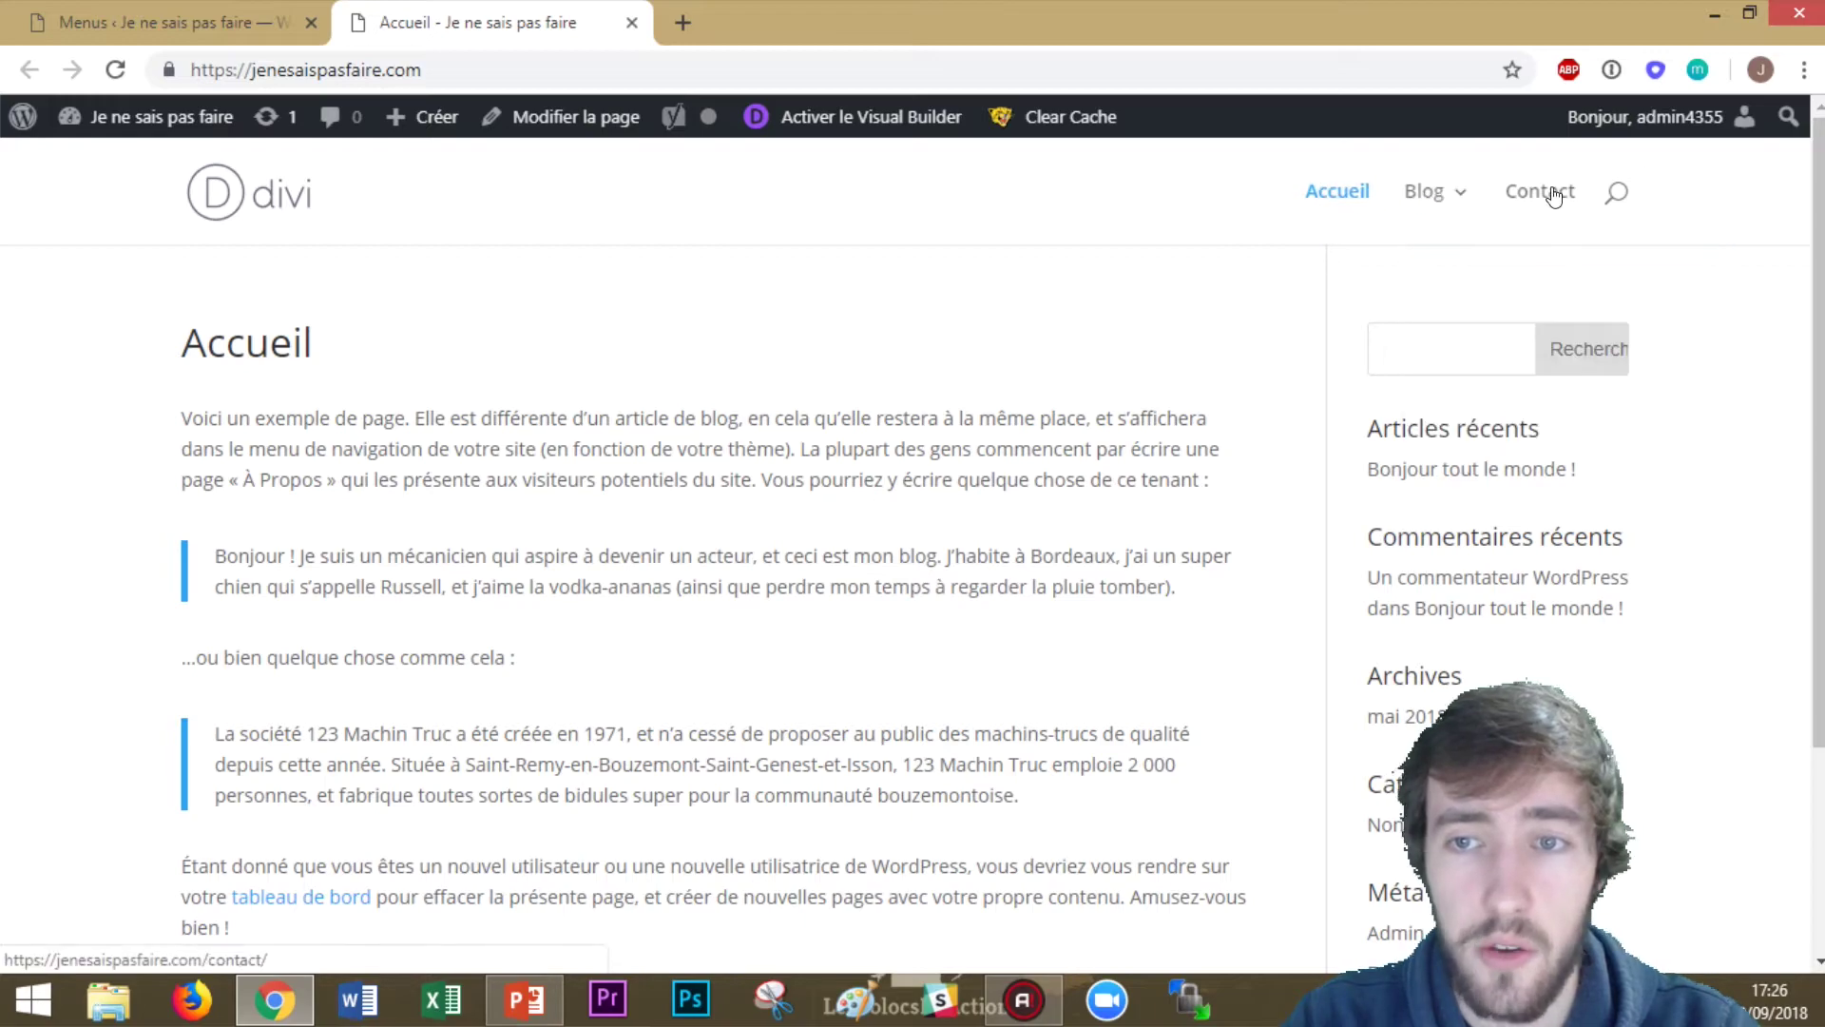
pyautogui.moveTo(1435, 191)
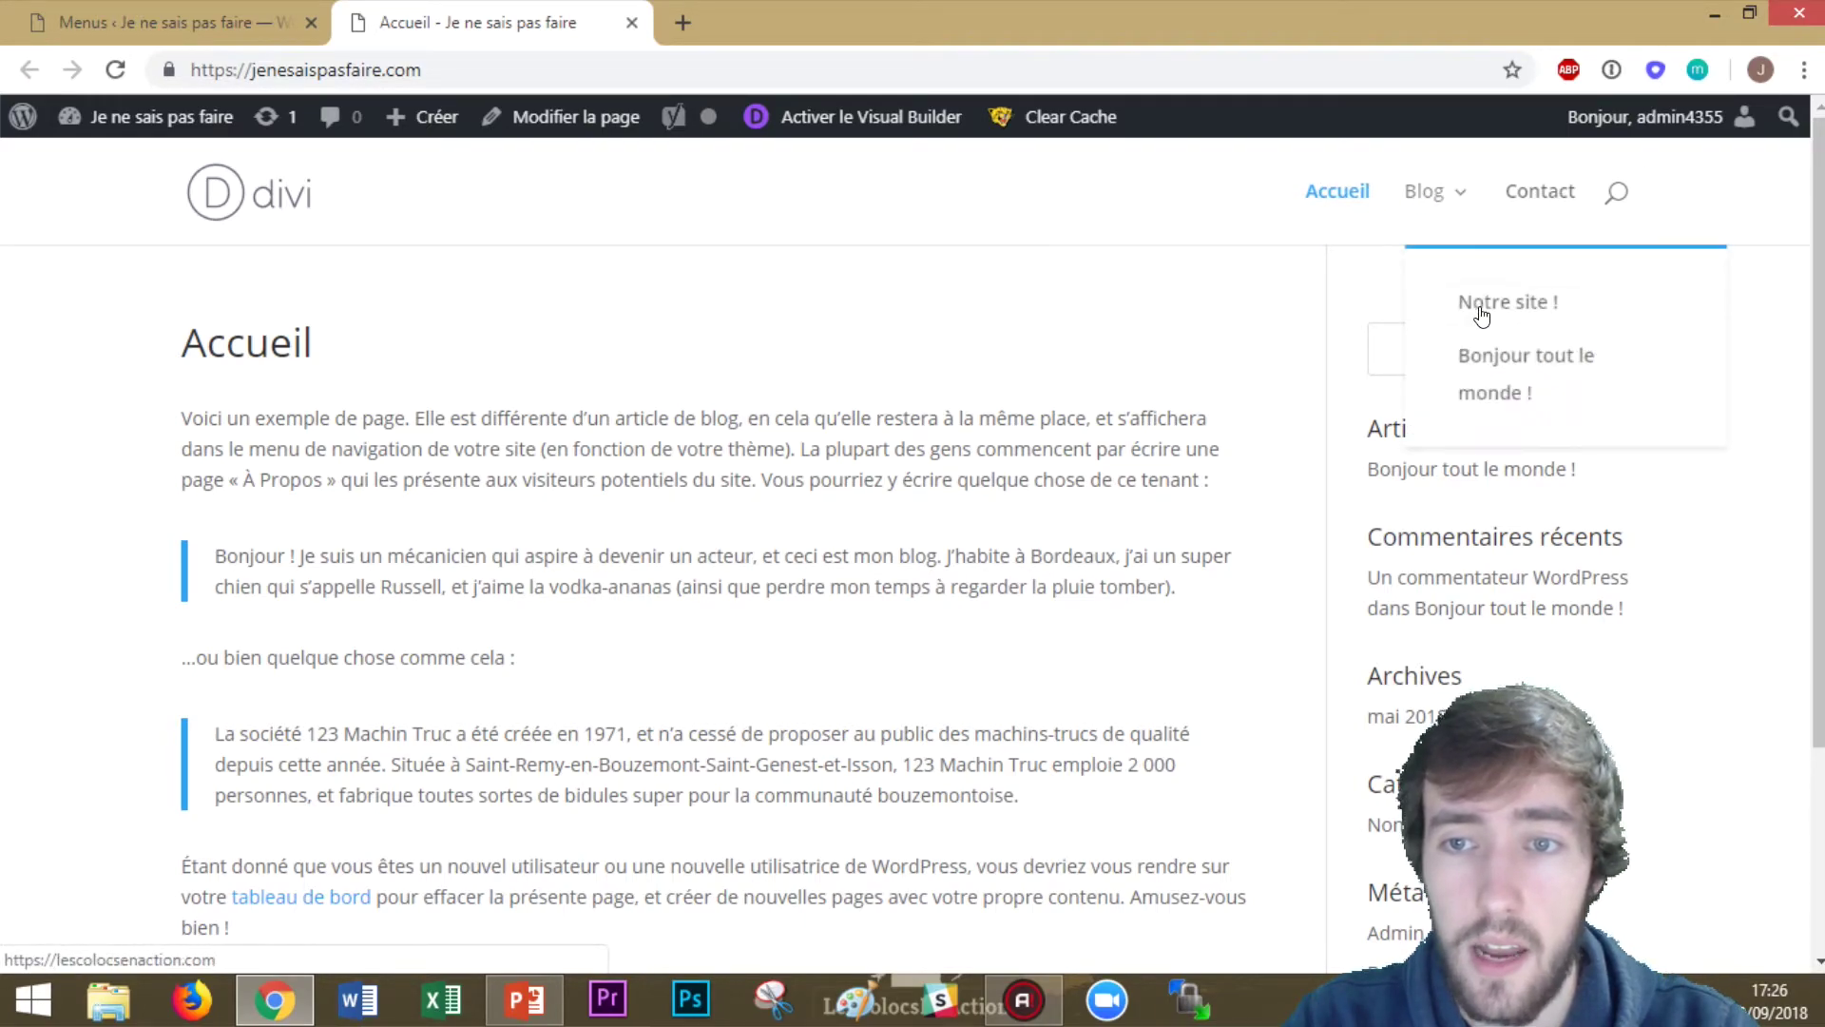
pyautogui.click(1481, 313)
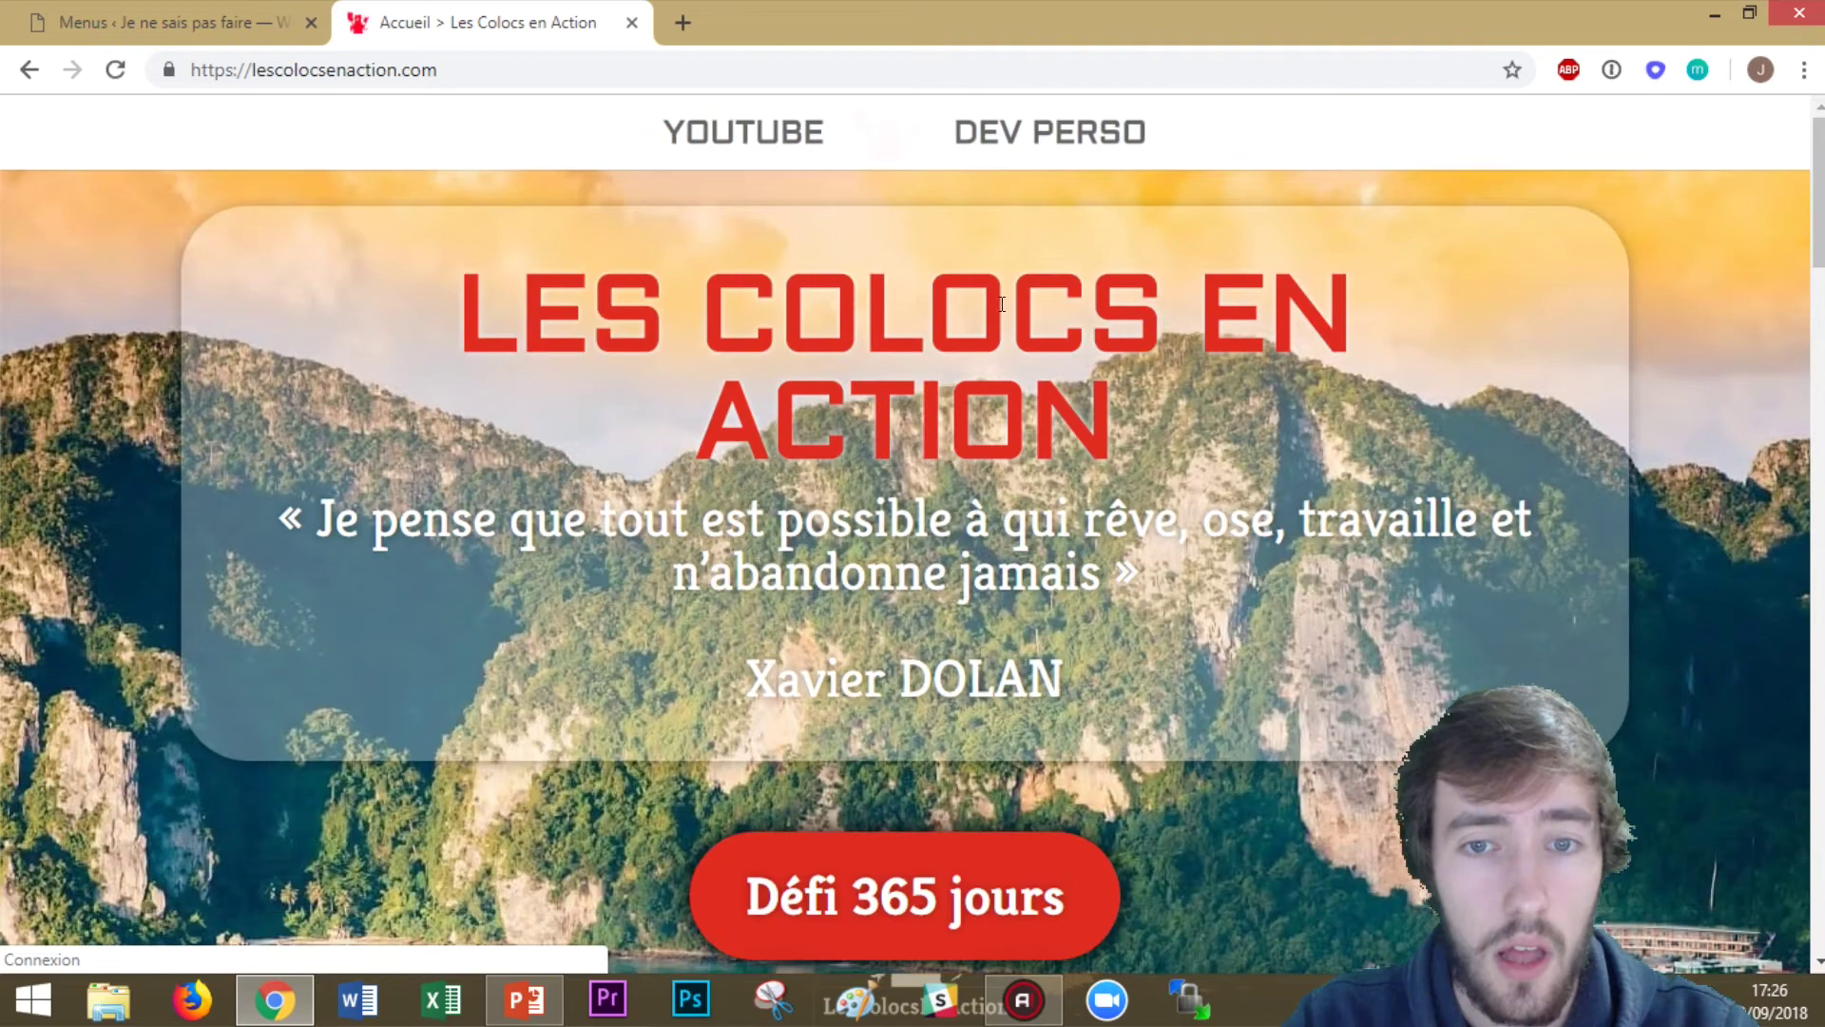
# Return to the live site, view the "Bonjour tout le monde !" article through the Blog submenu, and close that tab
pyautogui.click(3, 82)
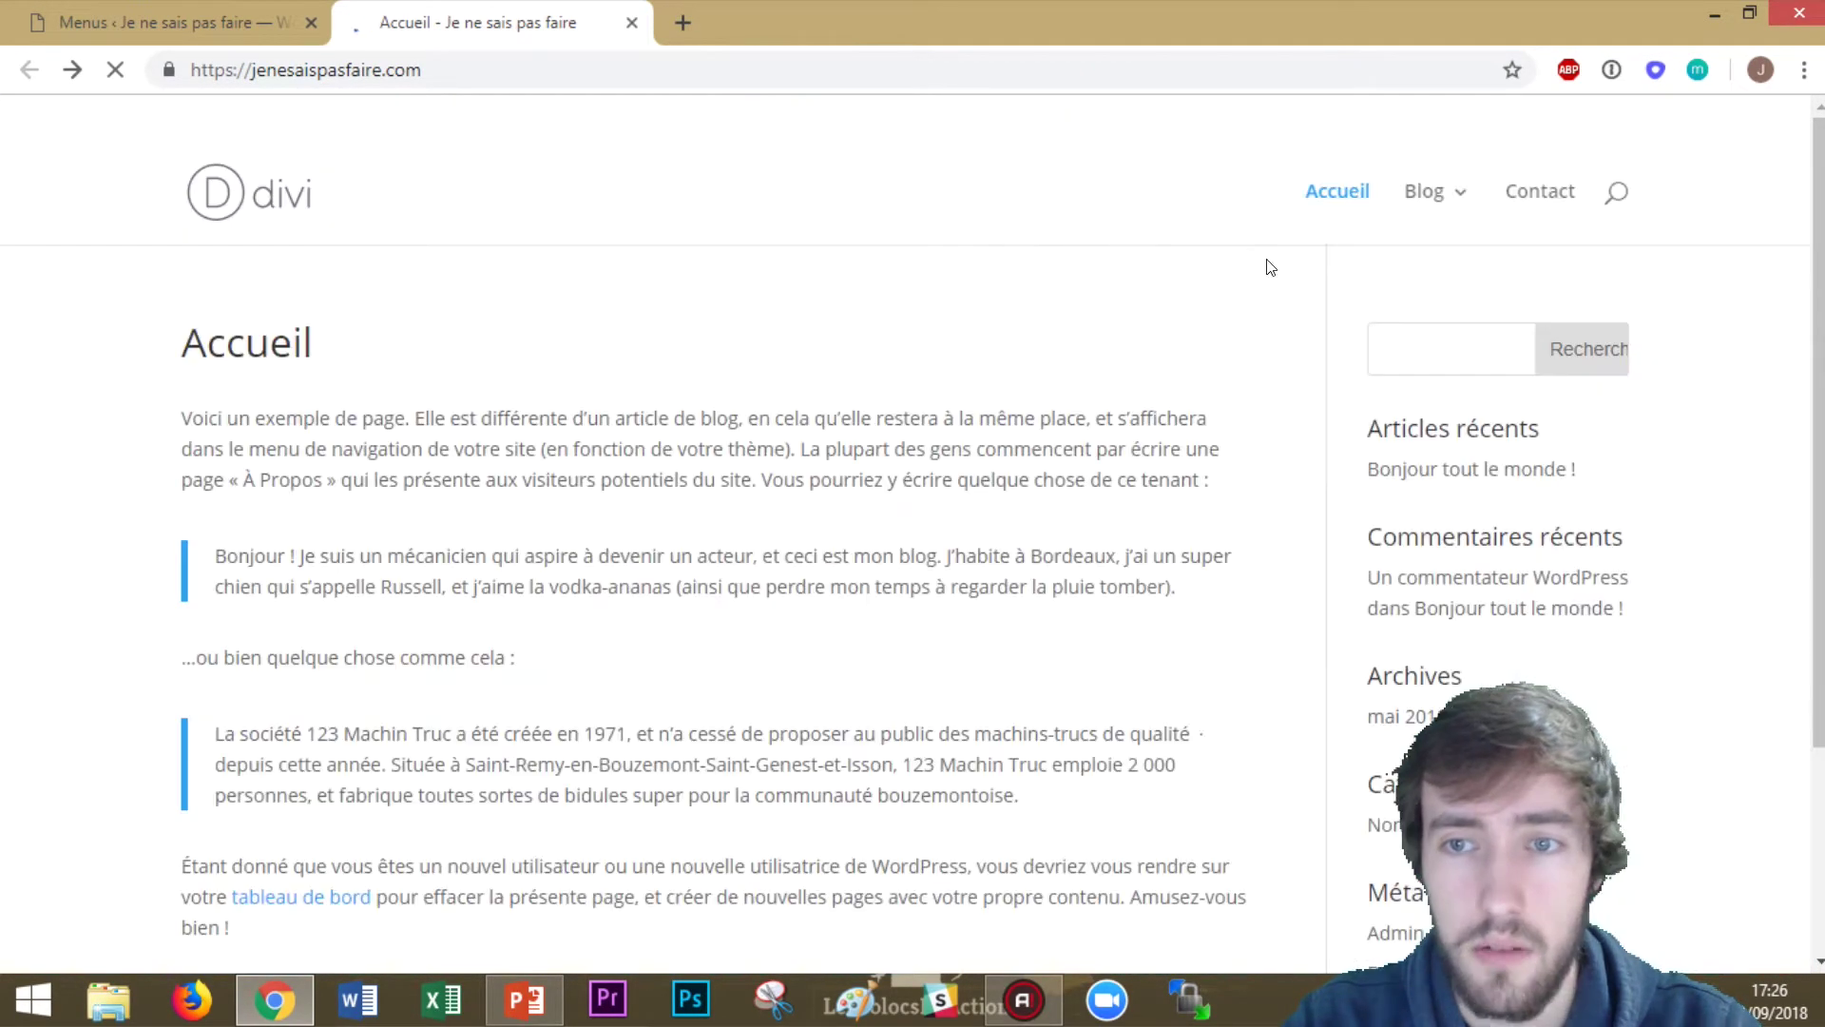
pyautogui.moveTo(1454, 197)
pyautogui.click(1474, 362)
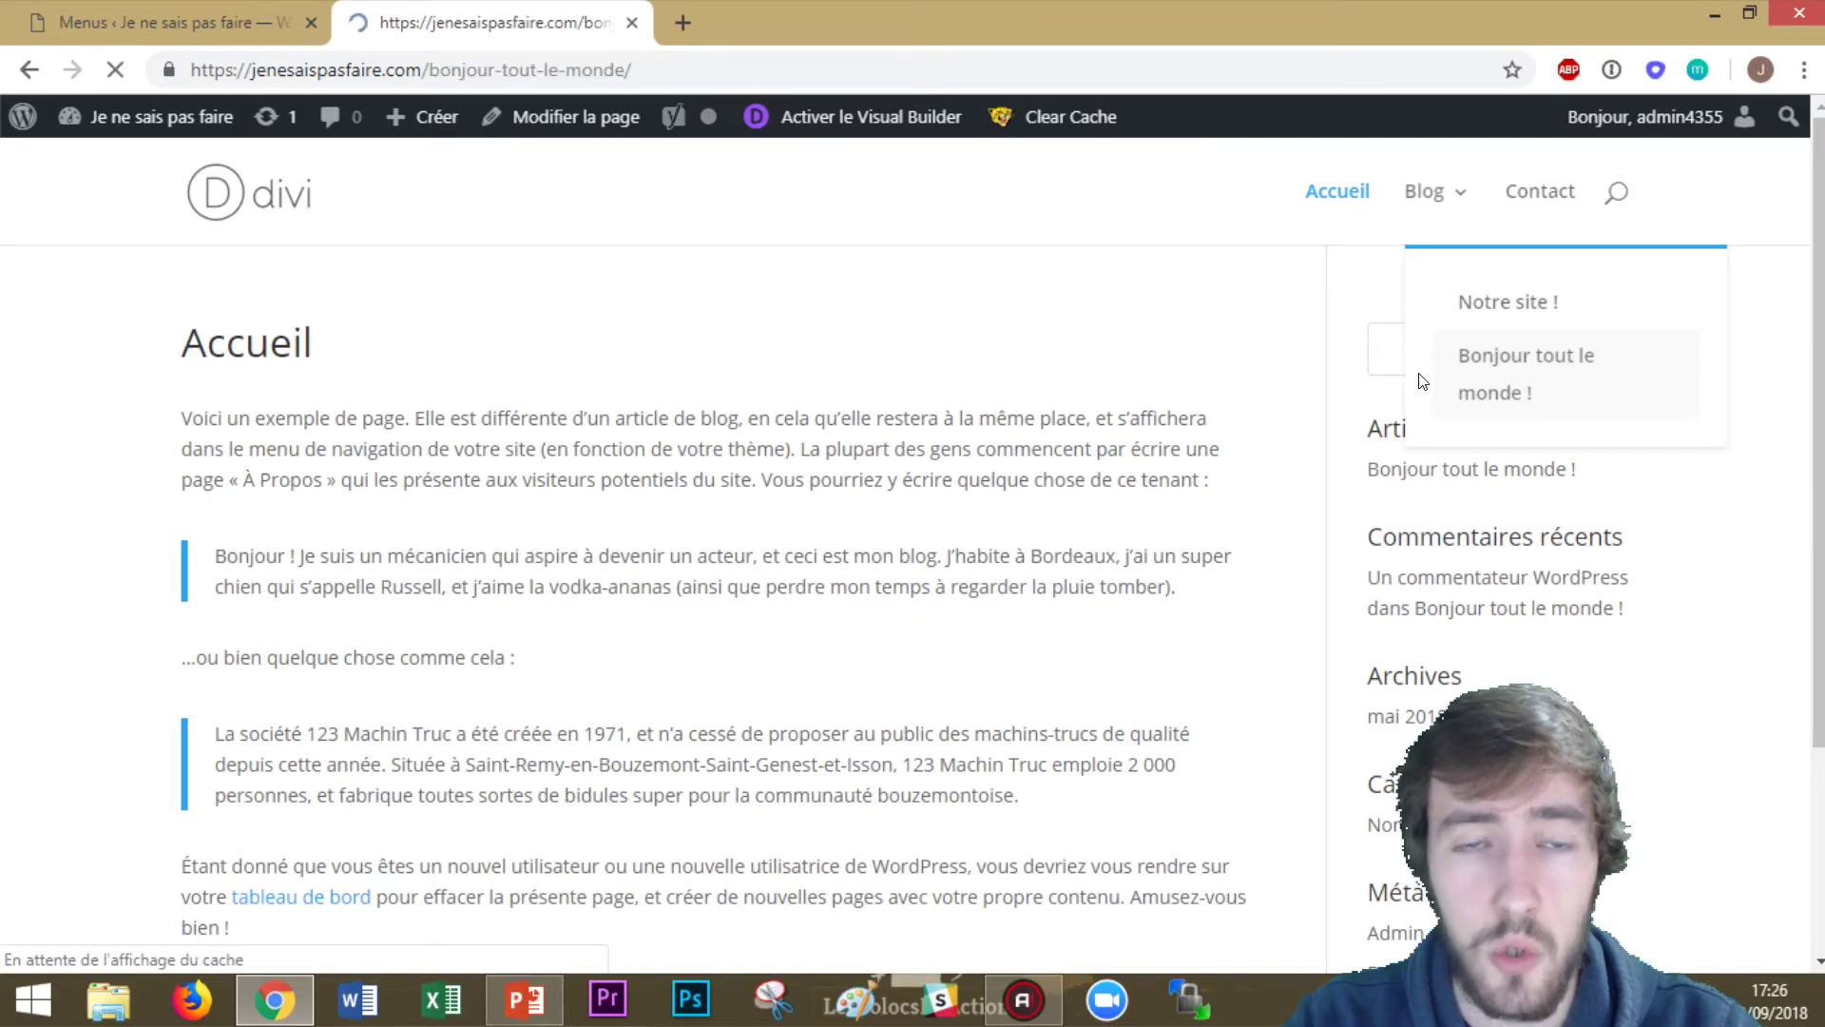
pyautogui.scroll(-2, 574, 399)
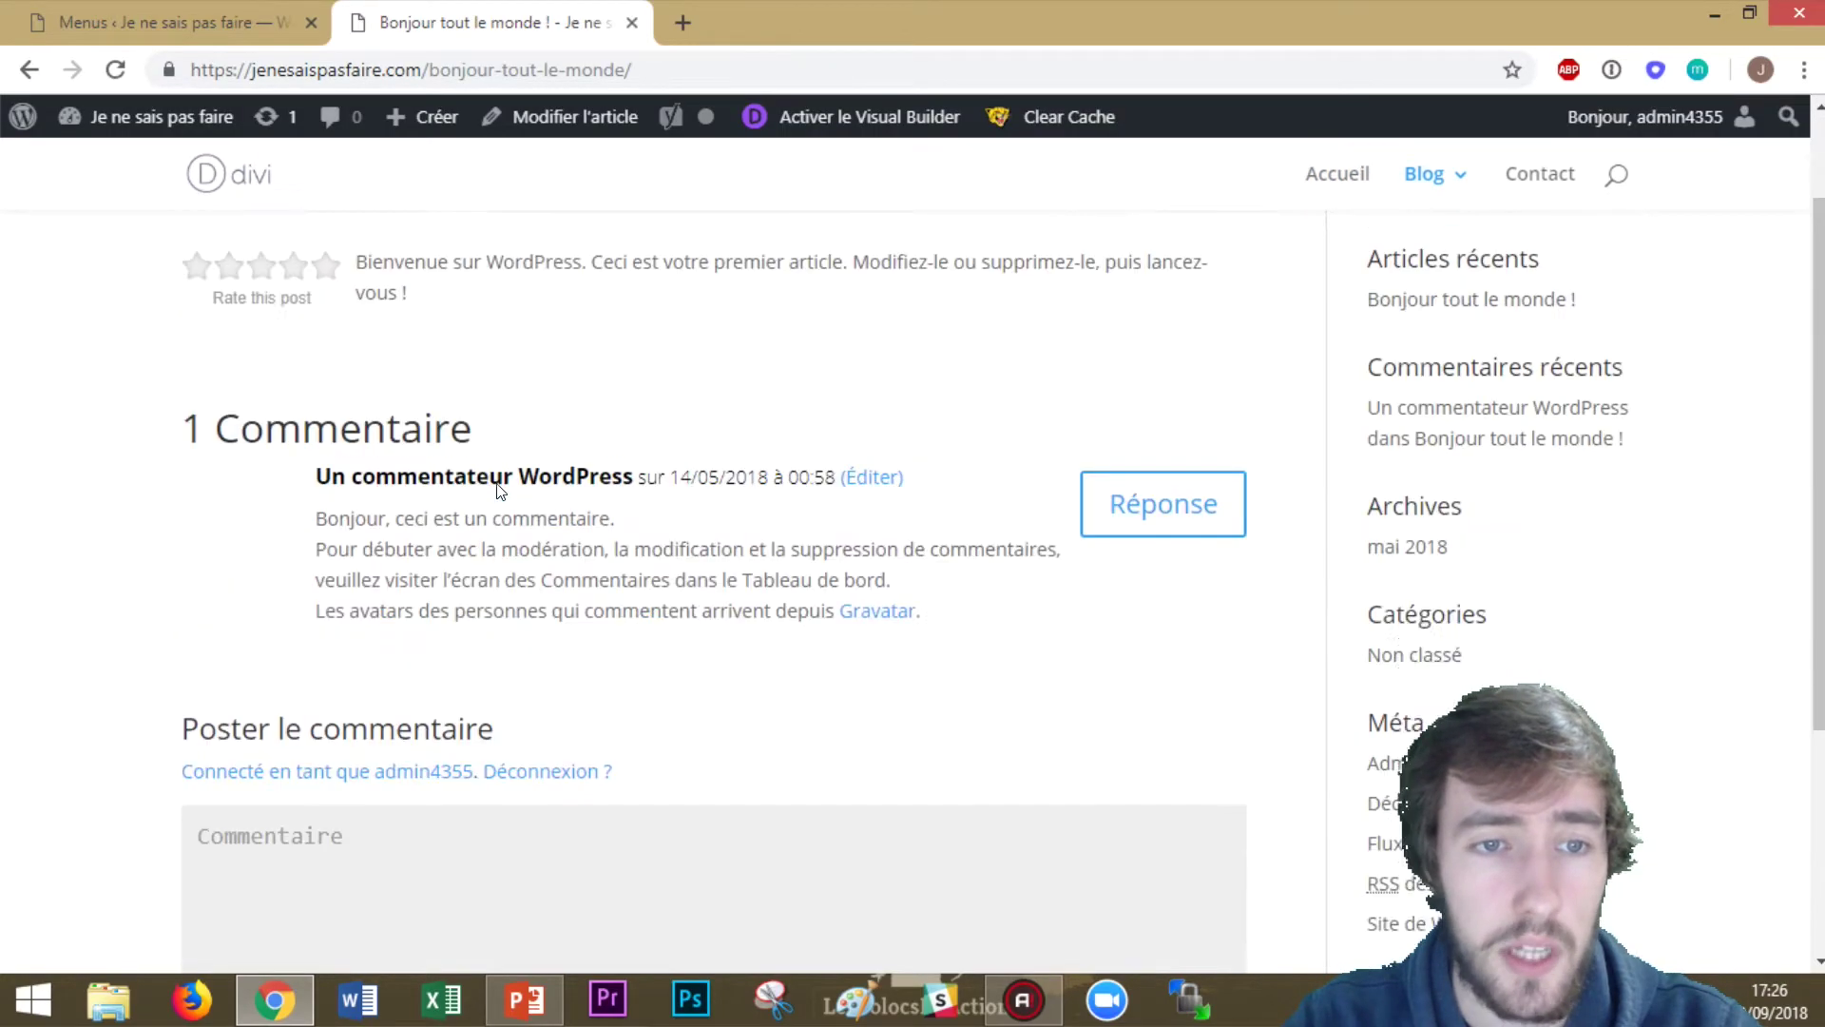
pyautogui.scroll(2, 497, 481)
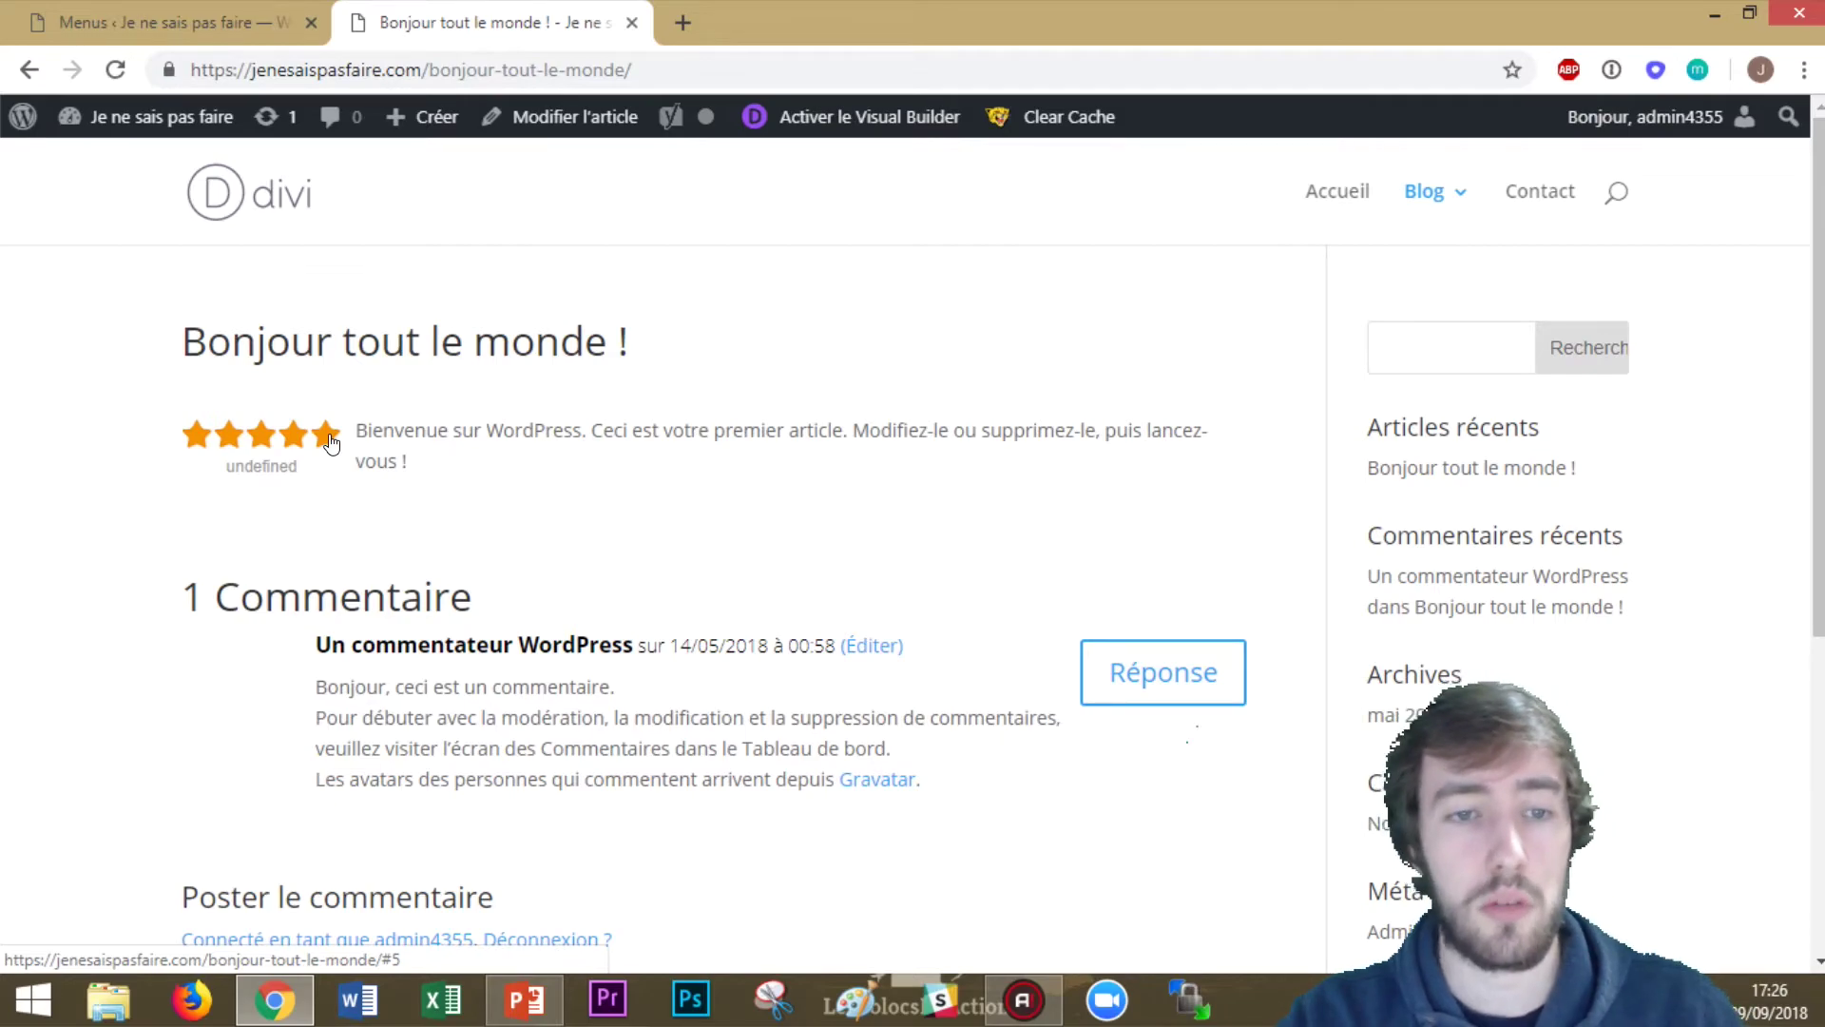
pyautogui.hotkey('ctrl', 'w')
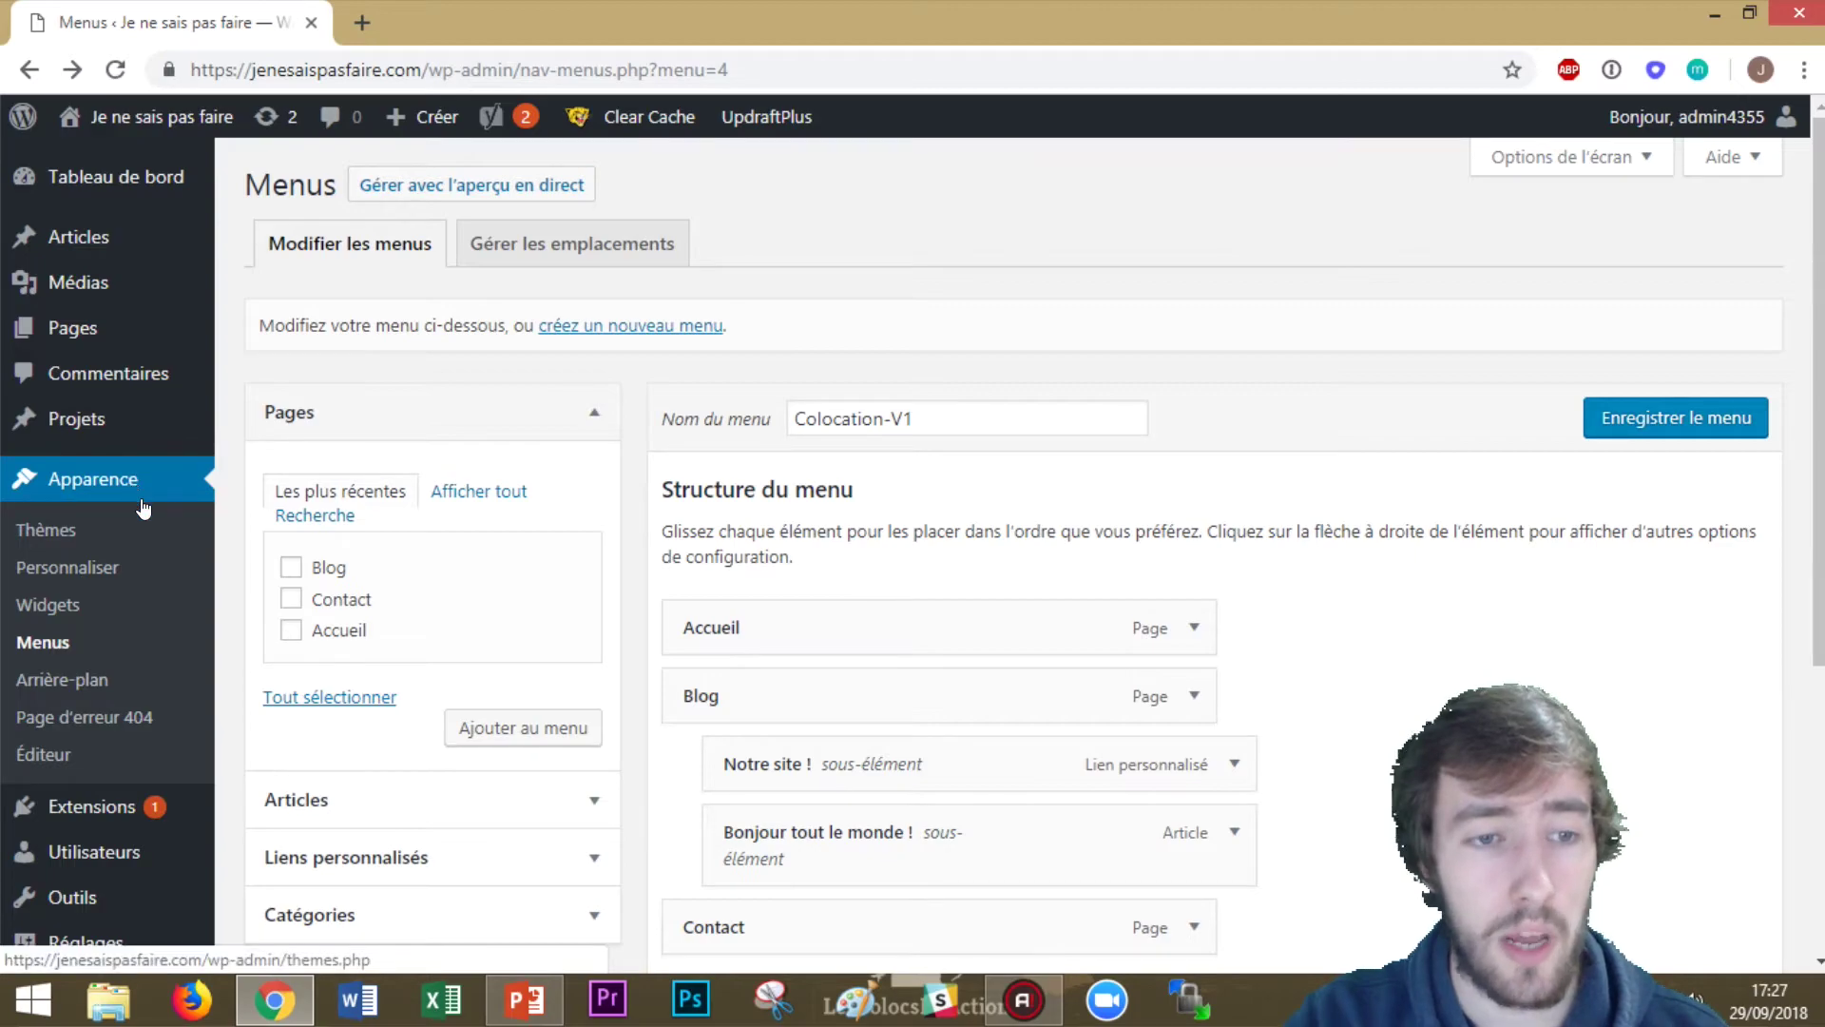
# In the theme customizer's header and navigation settings, make the primary menu bar full width and hide the logo image
pyautogui.click(95, 567)
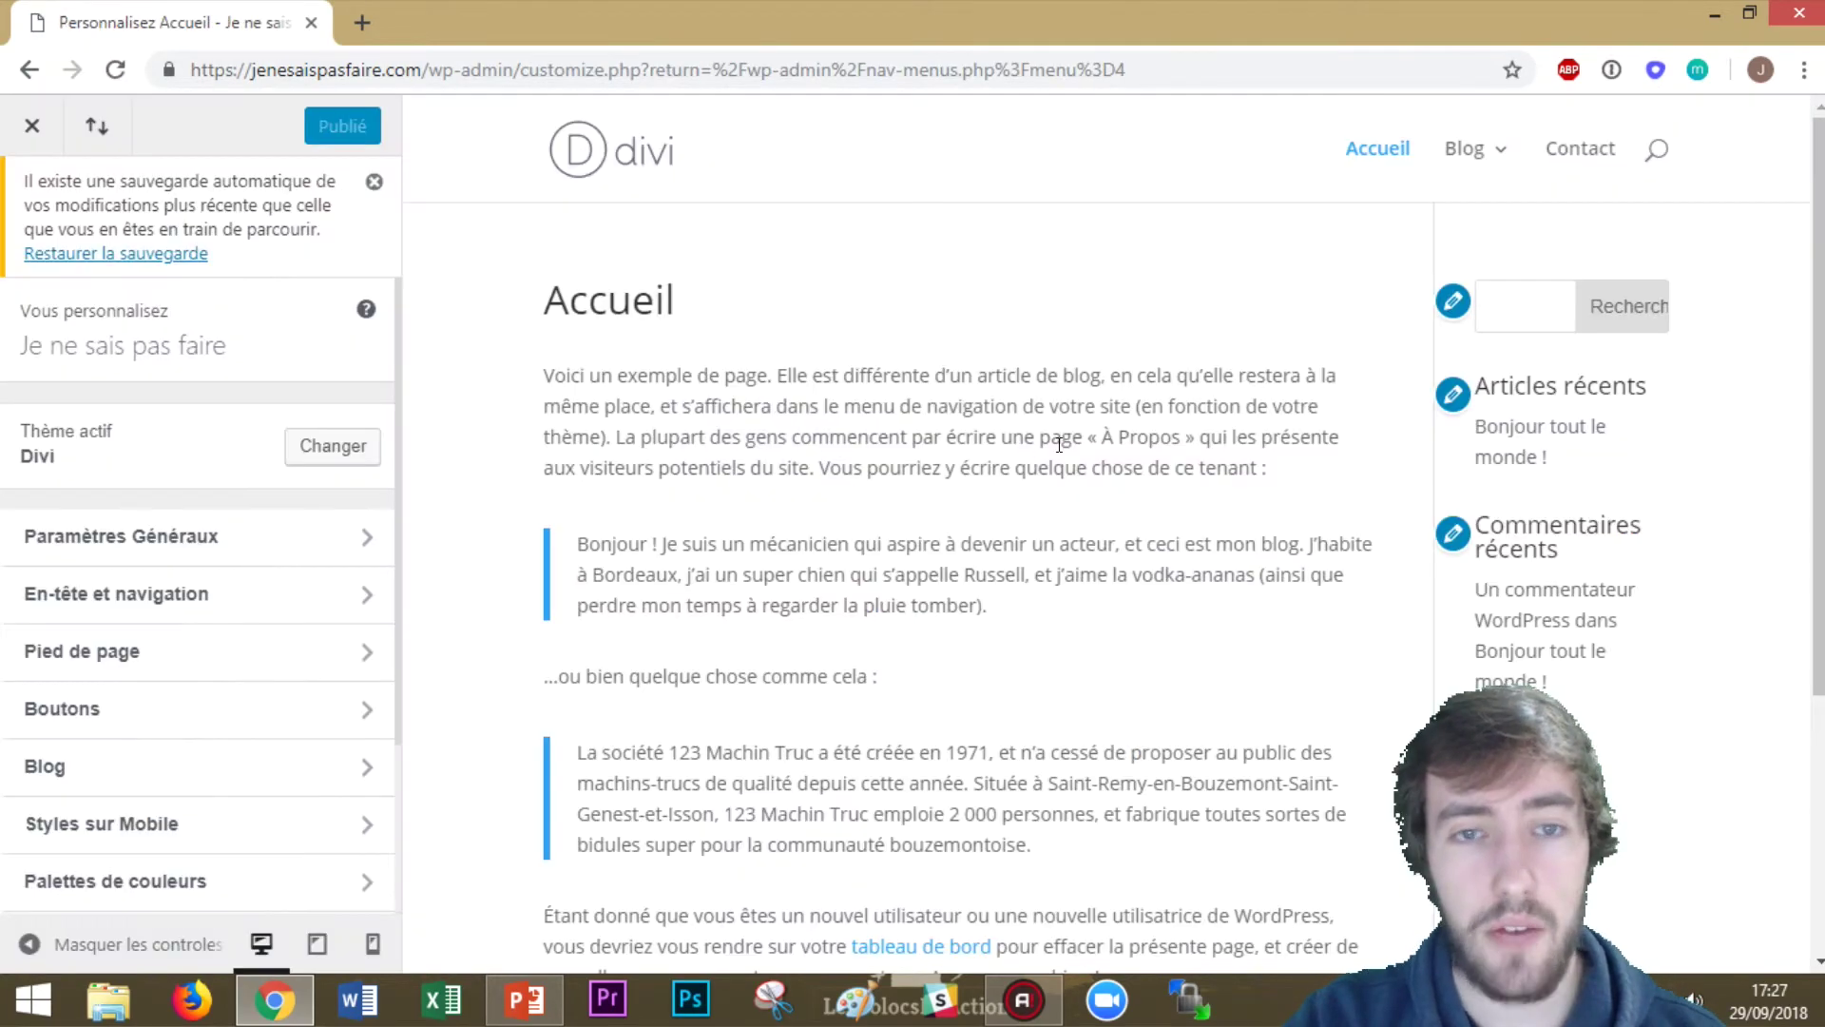
pyautogui.click(273, 594)
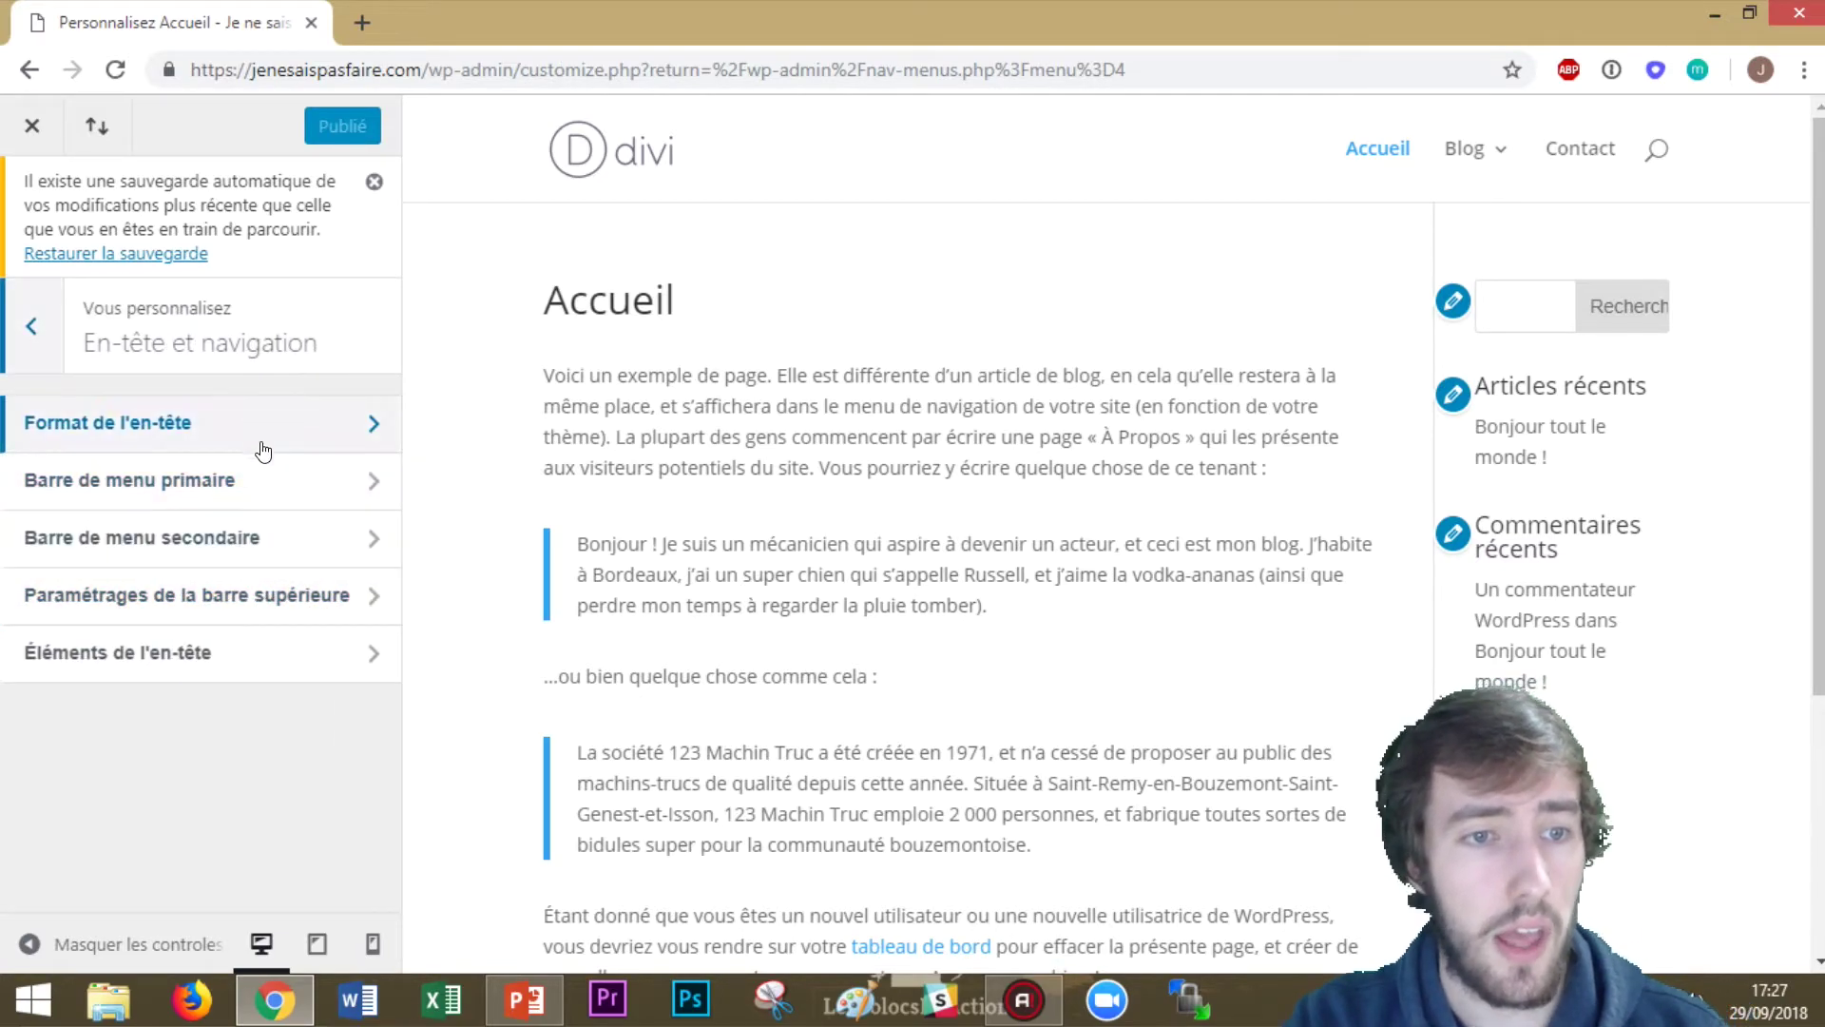
pyautogui.click(304, 494)
pyautogui.scroll(-5, 237, 581)
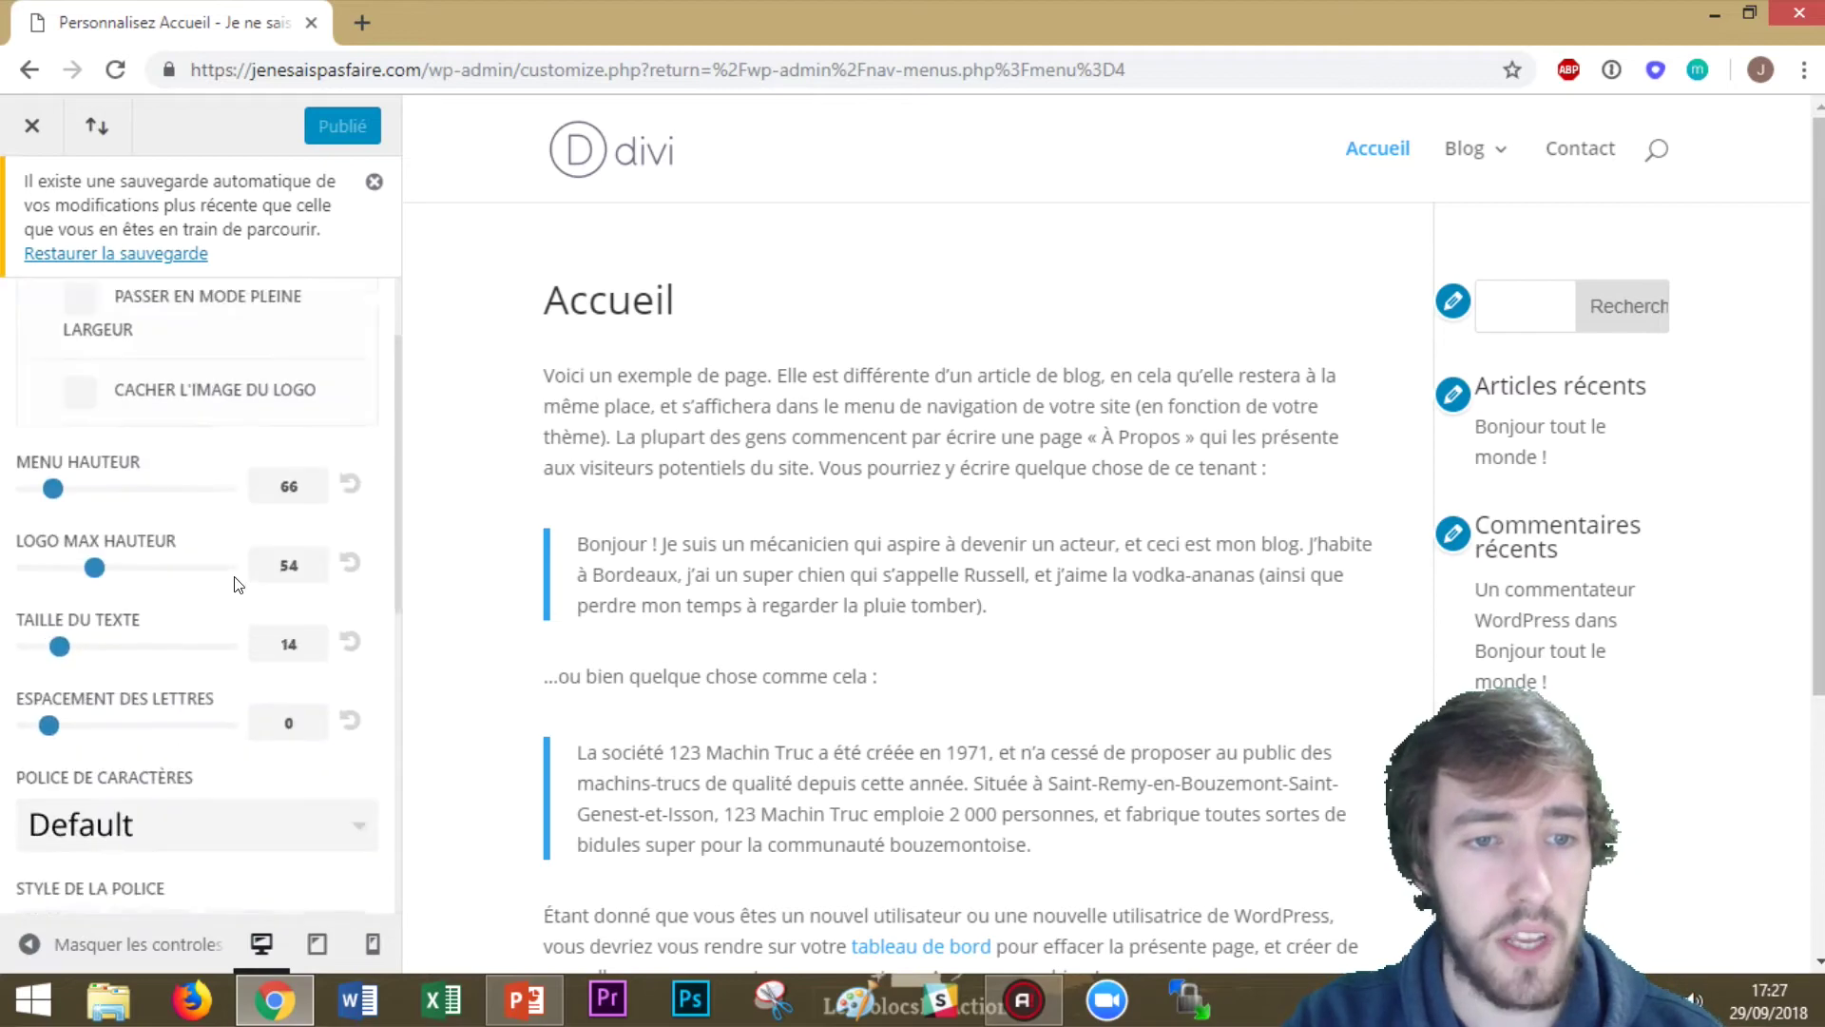
pyautogui.scroll(-3, 237, 584)
pyautogui.scroll(10, 122, 511)
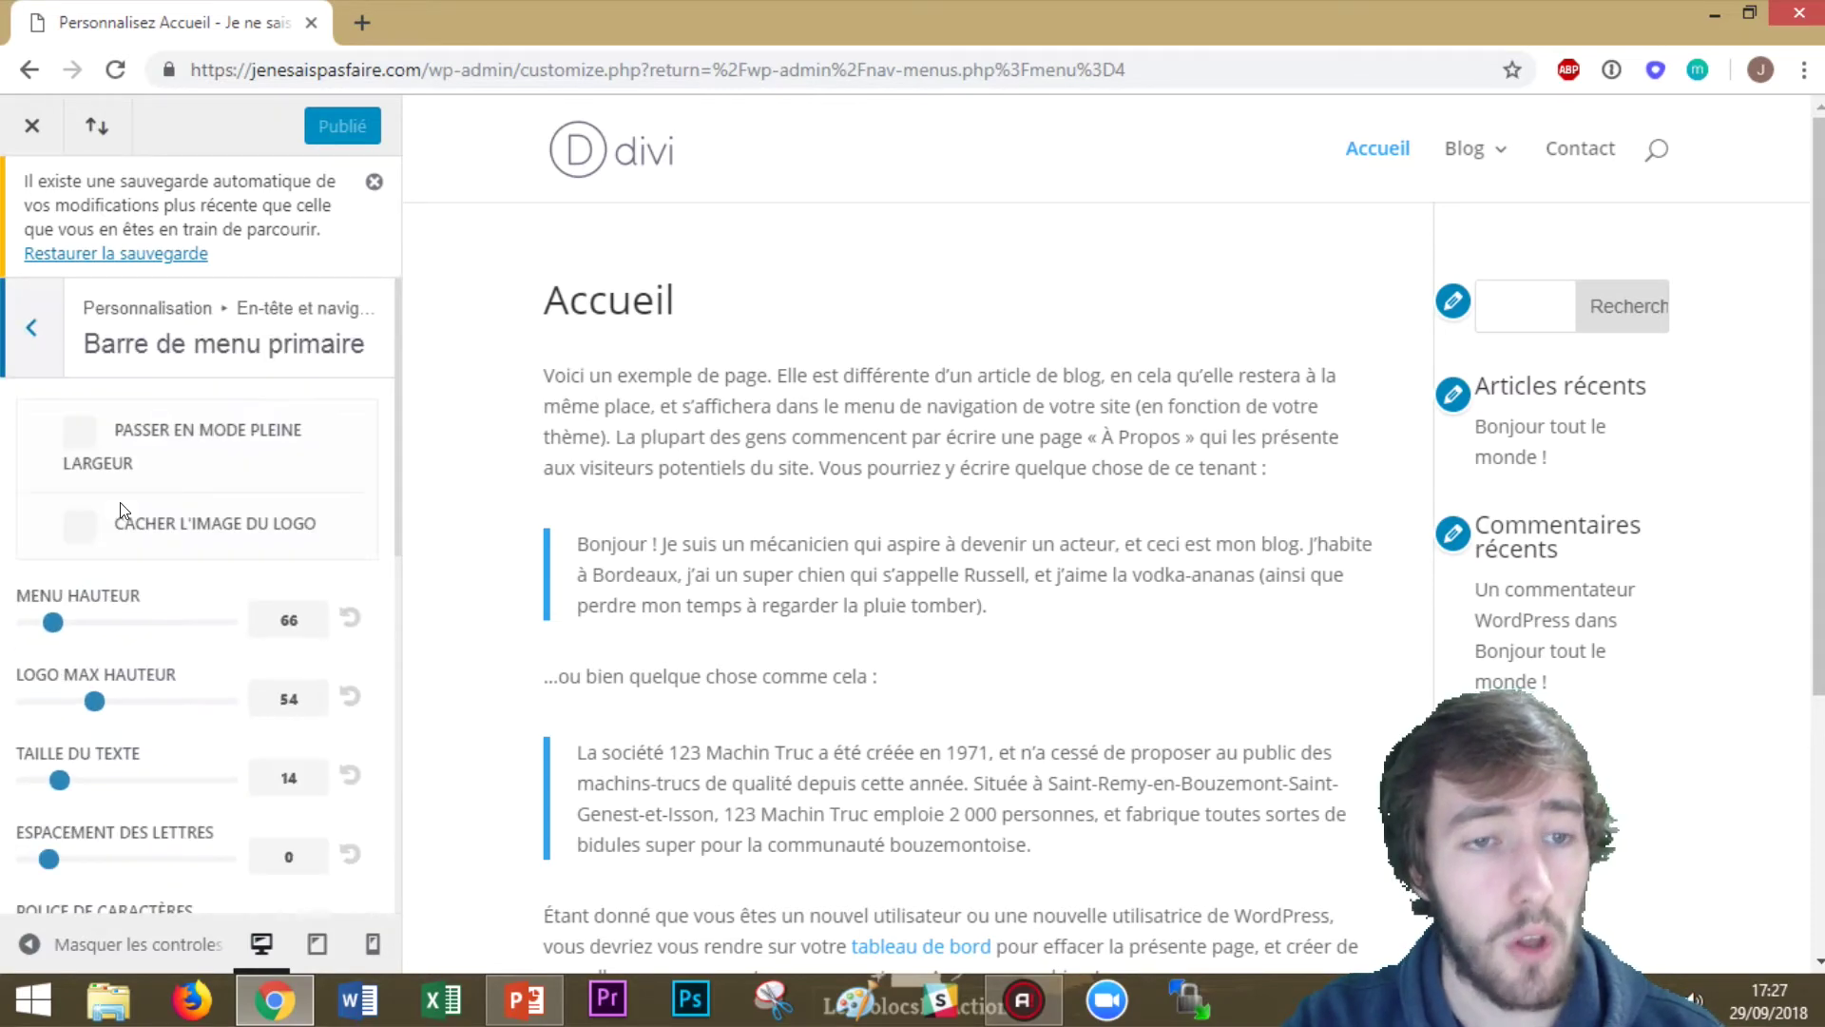
pyautogui.click(74, 447)
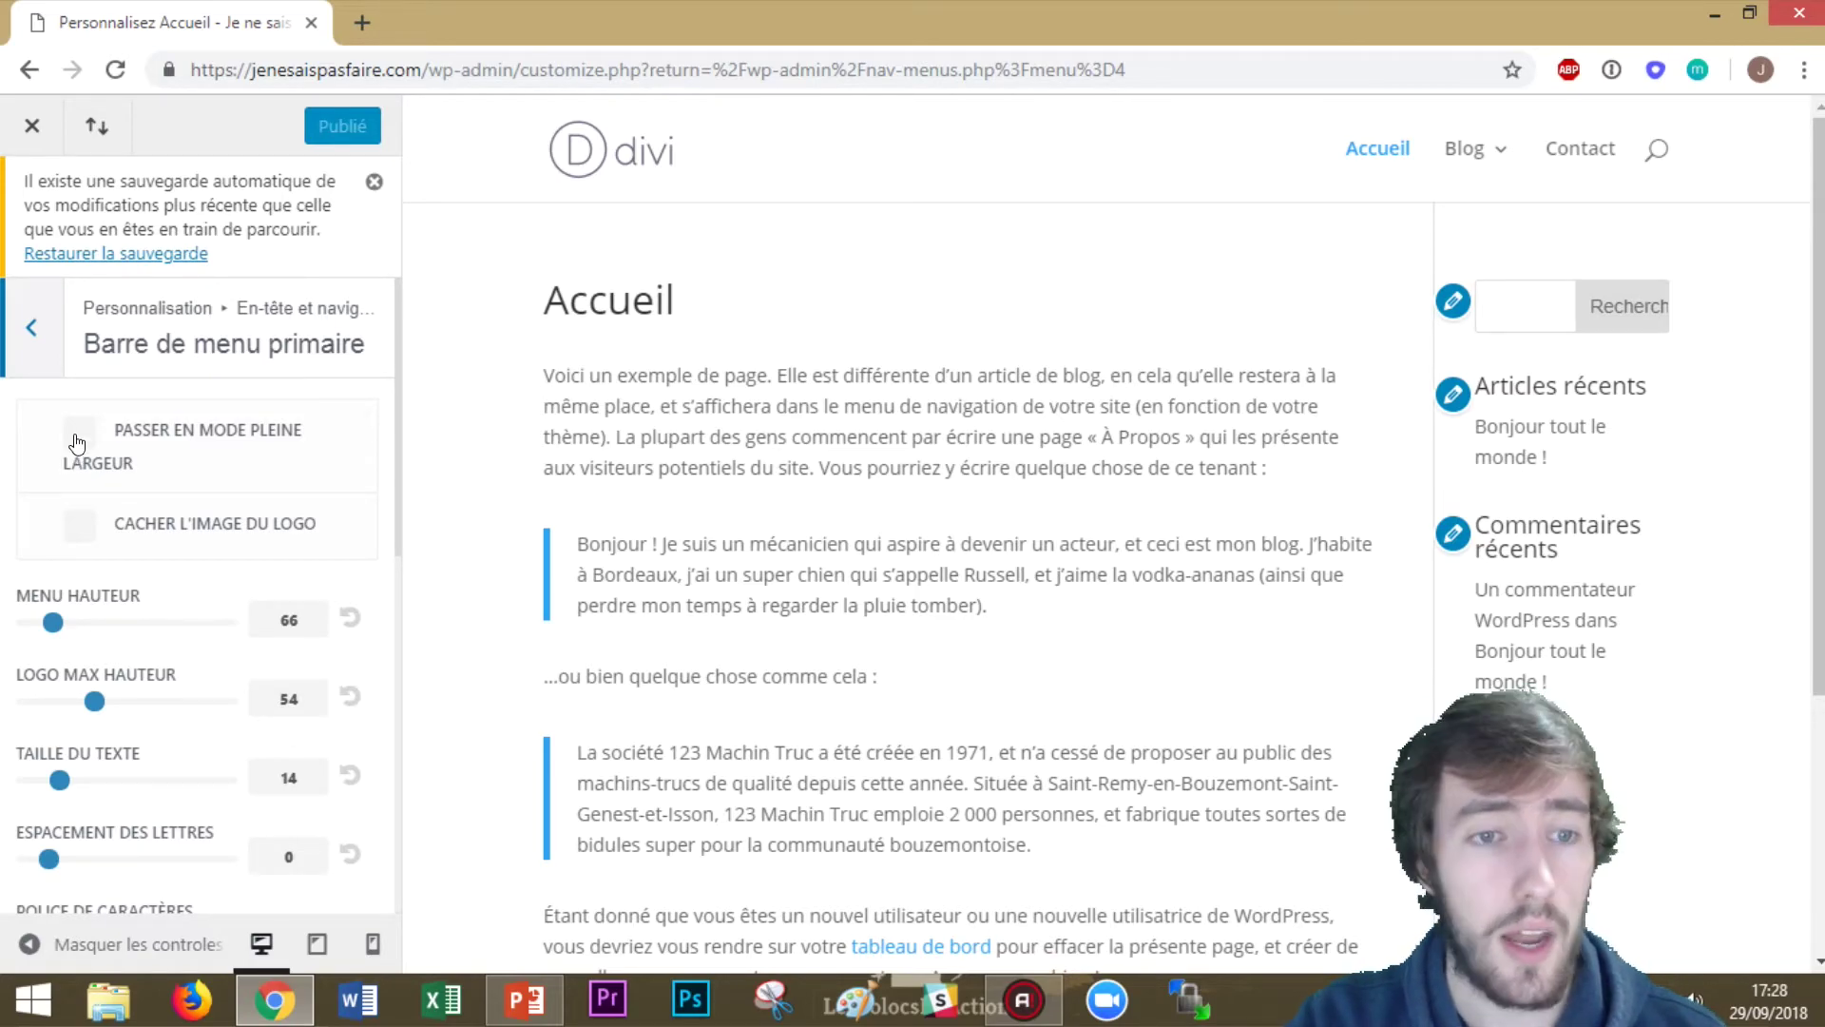
pyautogui.click(82, 404)
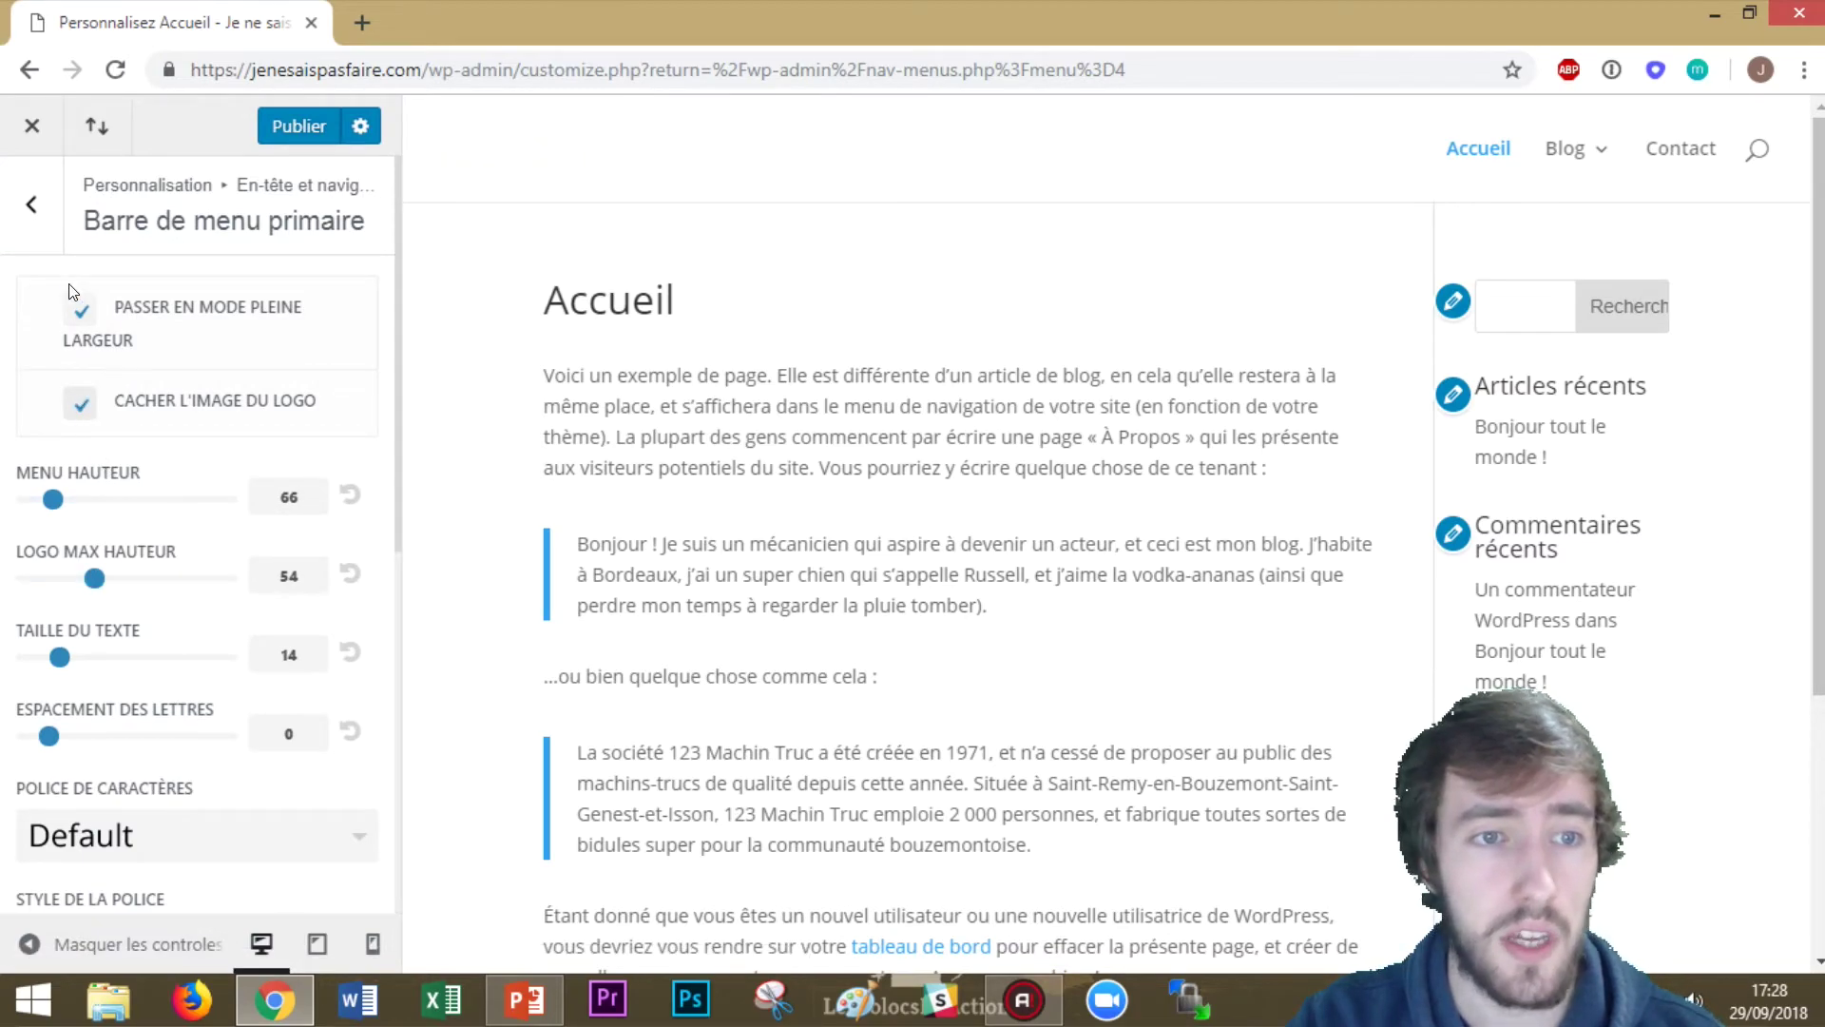
# Try a red background colour on the primary menu bar and restore it to white
pyautogui.scroll(-7, 237, 661)
pyautogui.scroll(1, 95, 599)
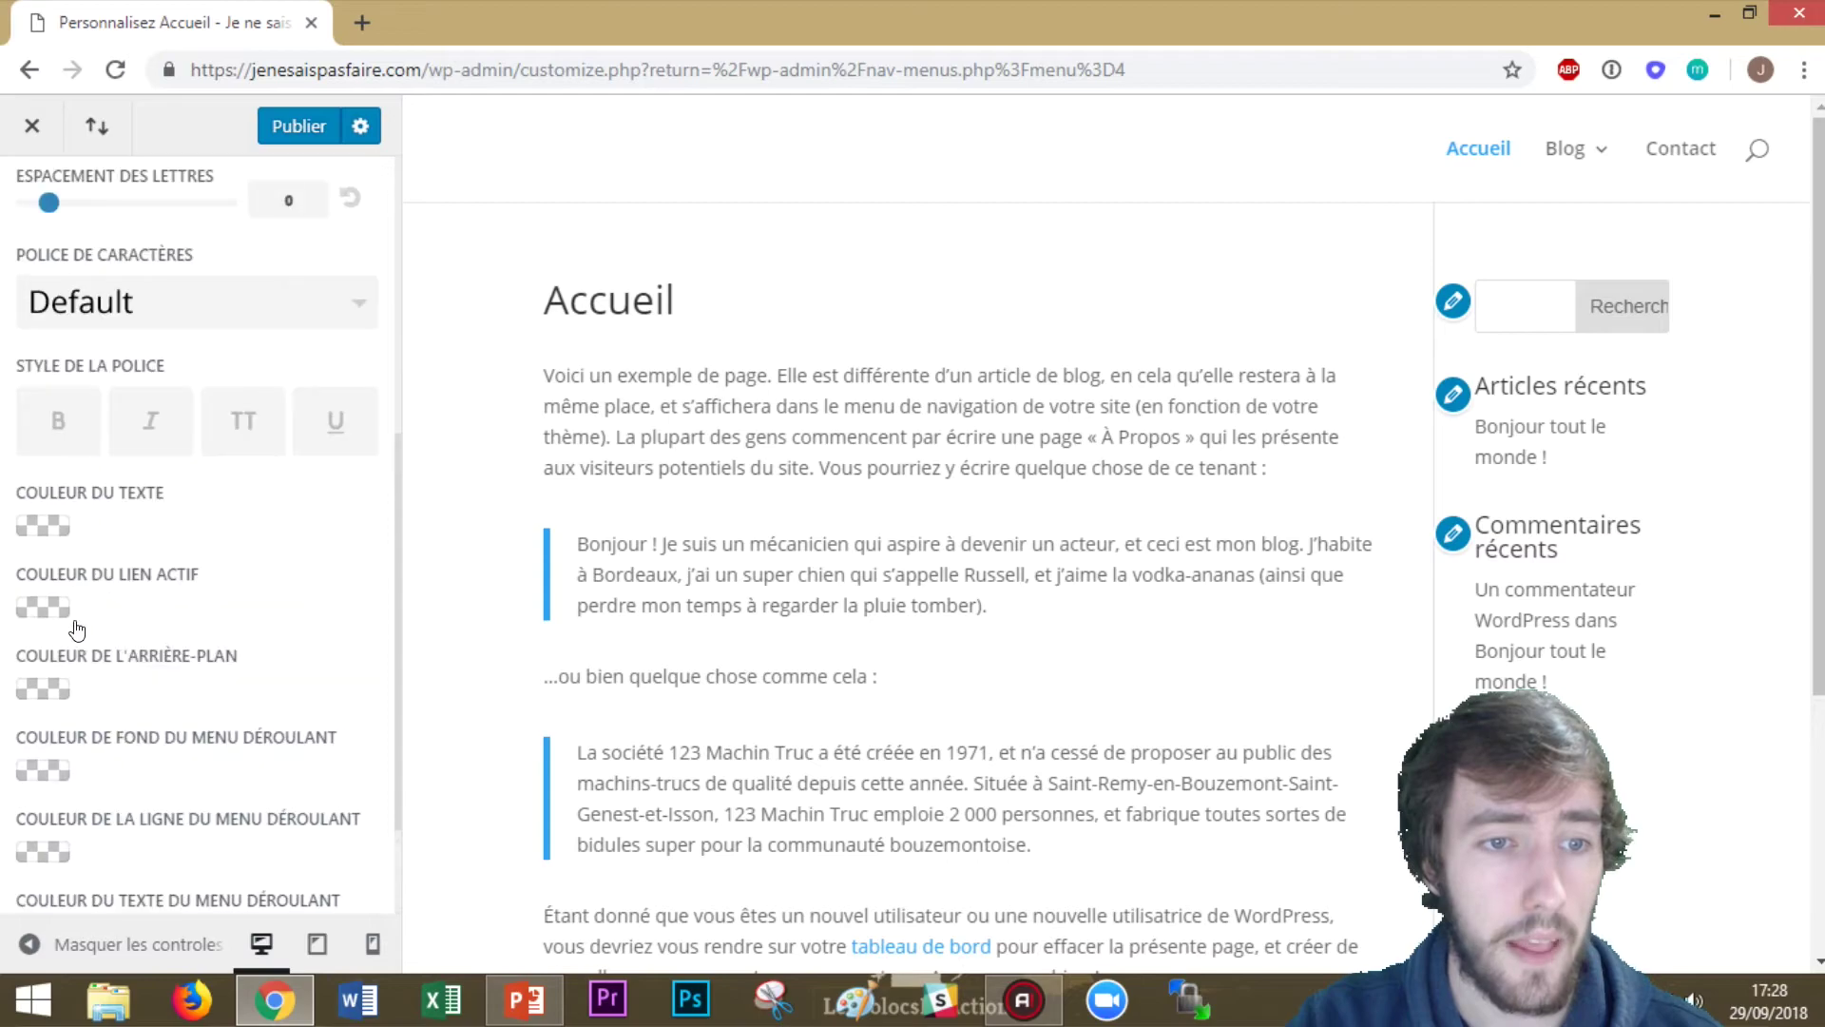
pyautogui.click(48, 689)
pyautogui.click(295, 765)
pyautogui.scroll(-5, 294, 758)
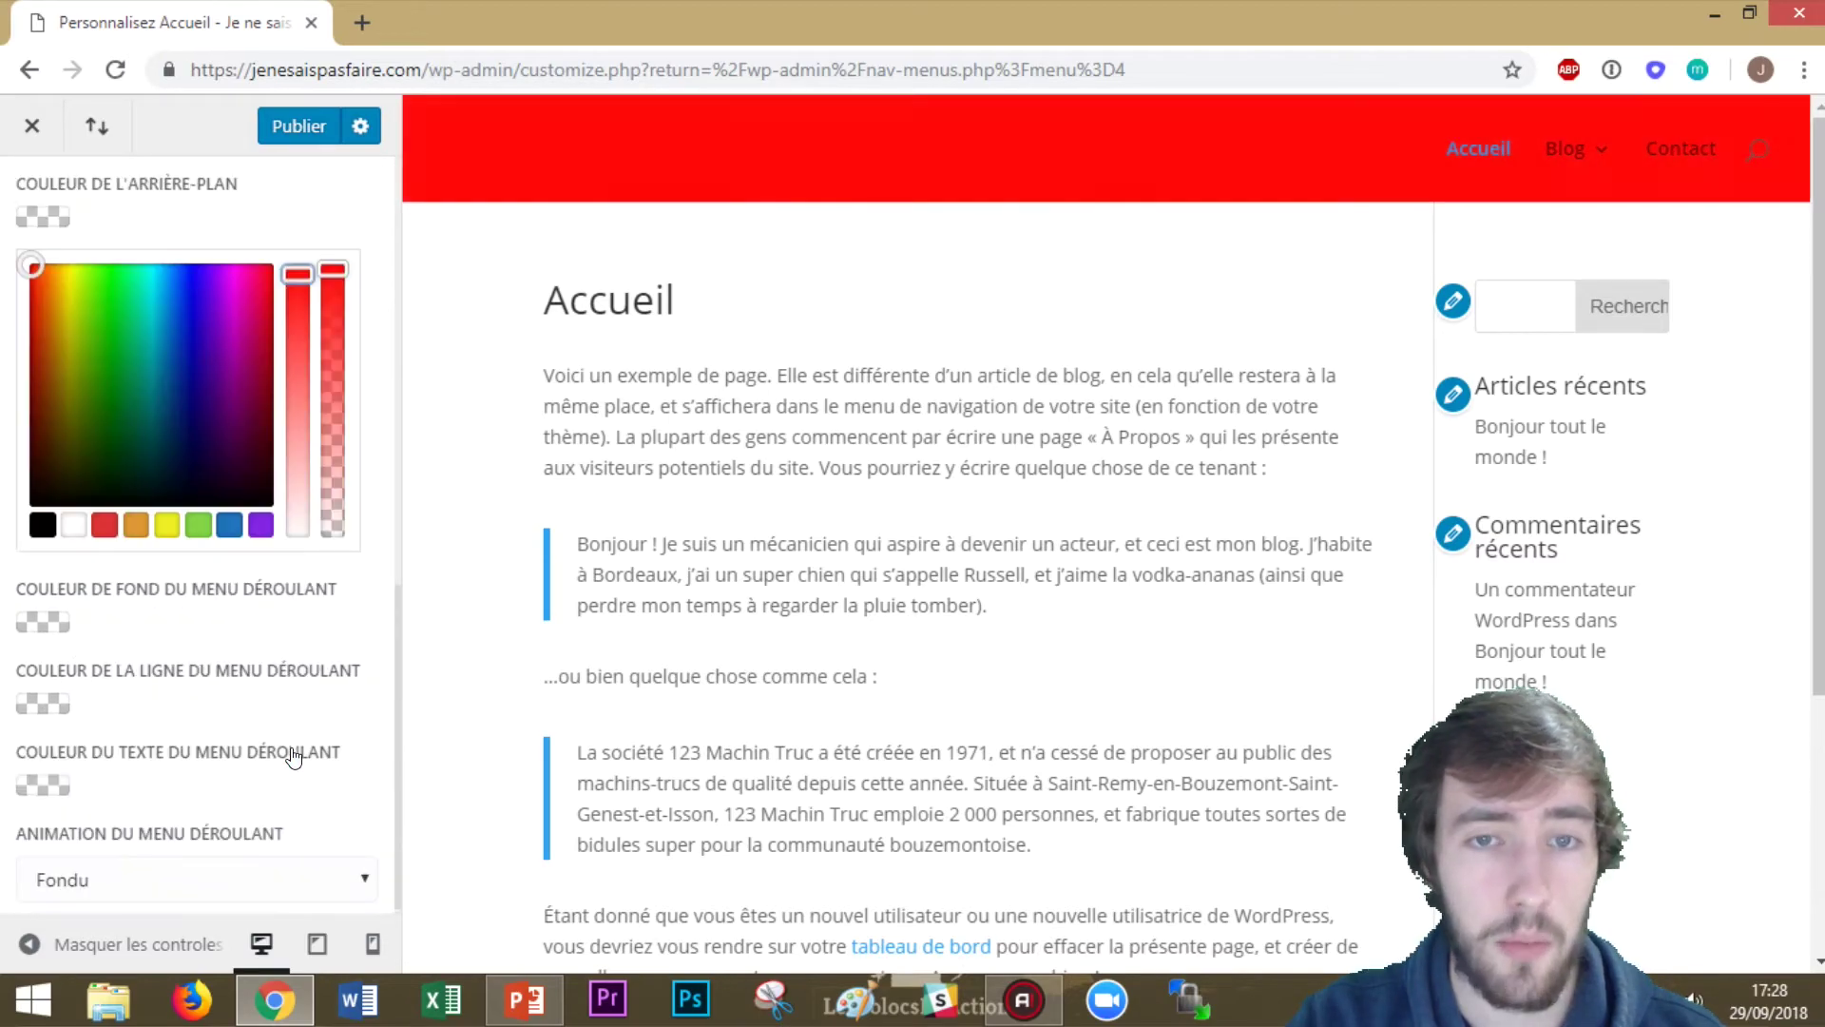
pyautogui.click(74, 525)
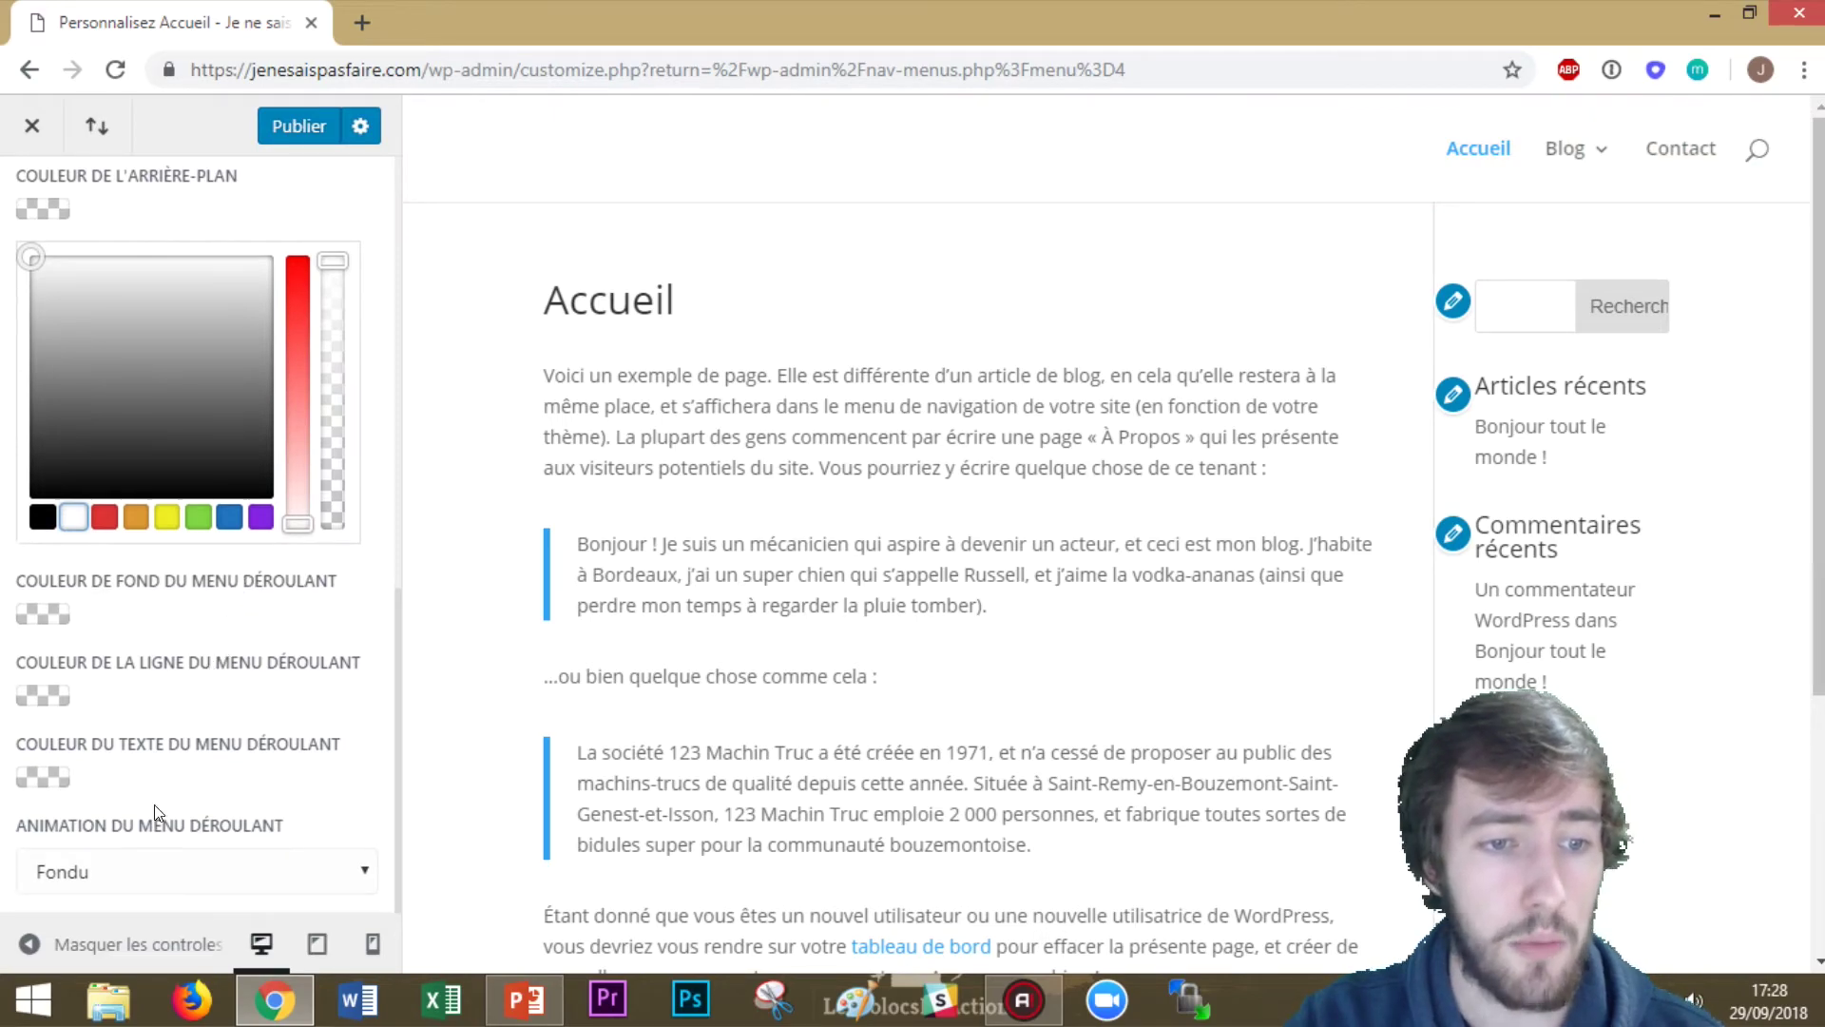
# Try the Diapo, Étendre, Fondu and Basculer dropdown menu animations, previewing each on the Blog submenu
pyautogui.click(126, 882)
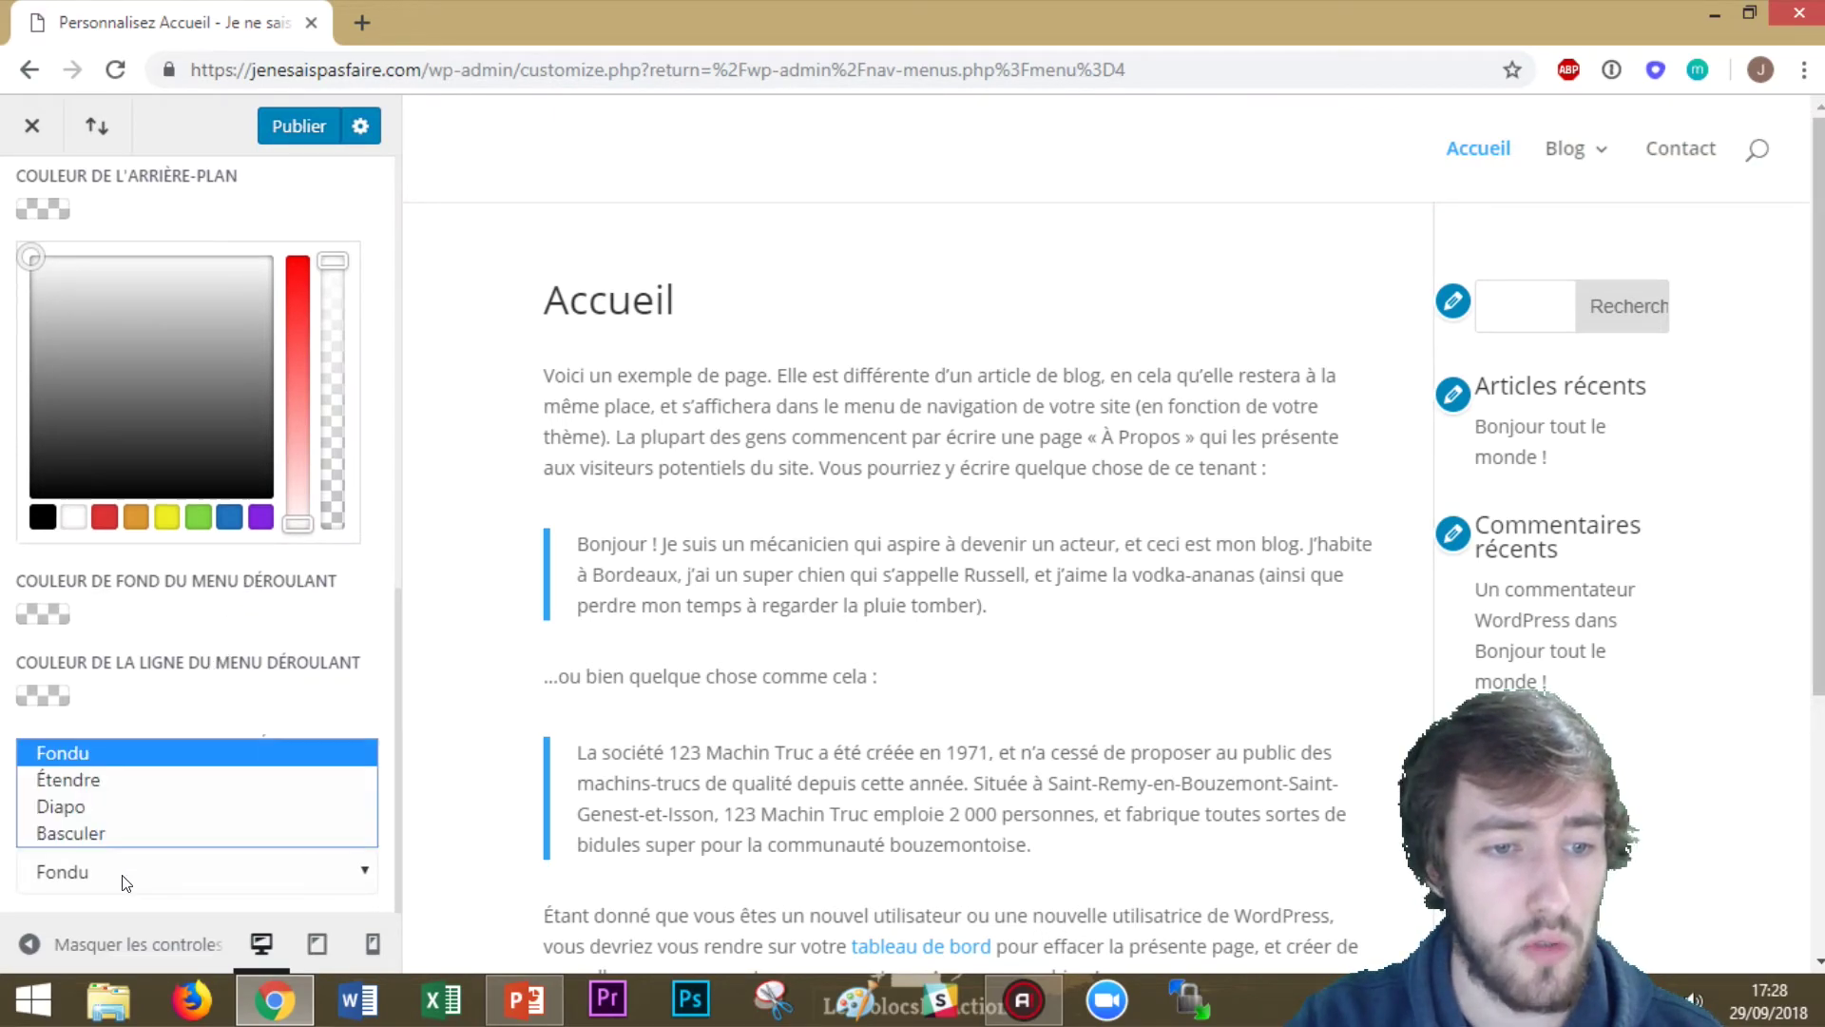
pyautogui.click(128, 808)
pyautogui.moveTo(1570, 159)
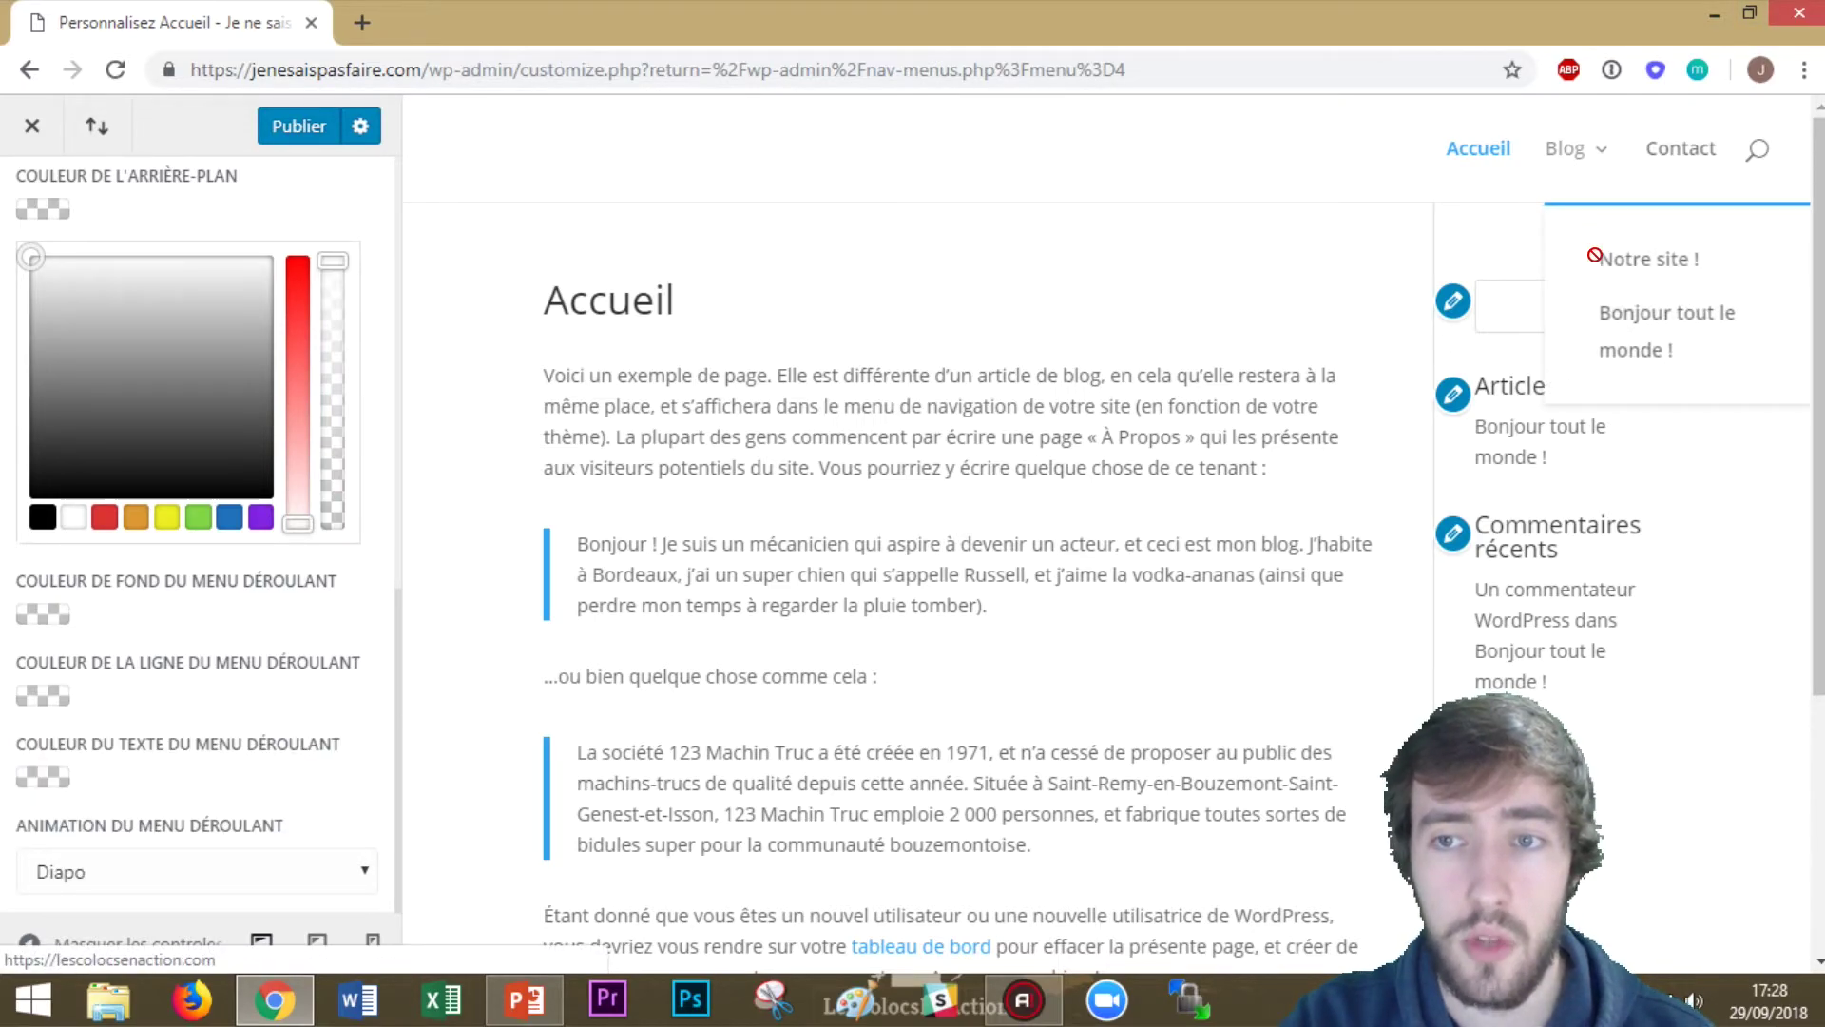
pyautogui.click(273, 881)
pyautogui.click(128, 782)
pyautogui.moveTo(1585, 150)
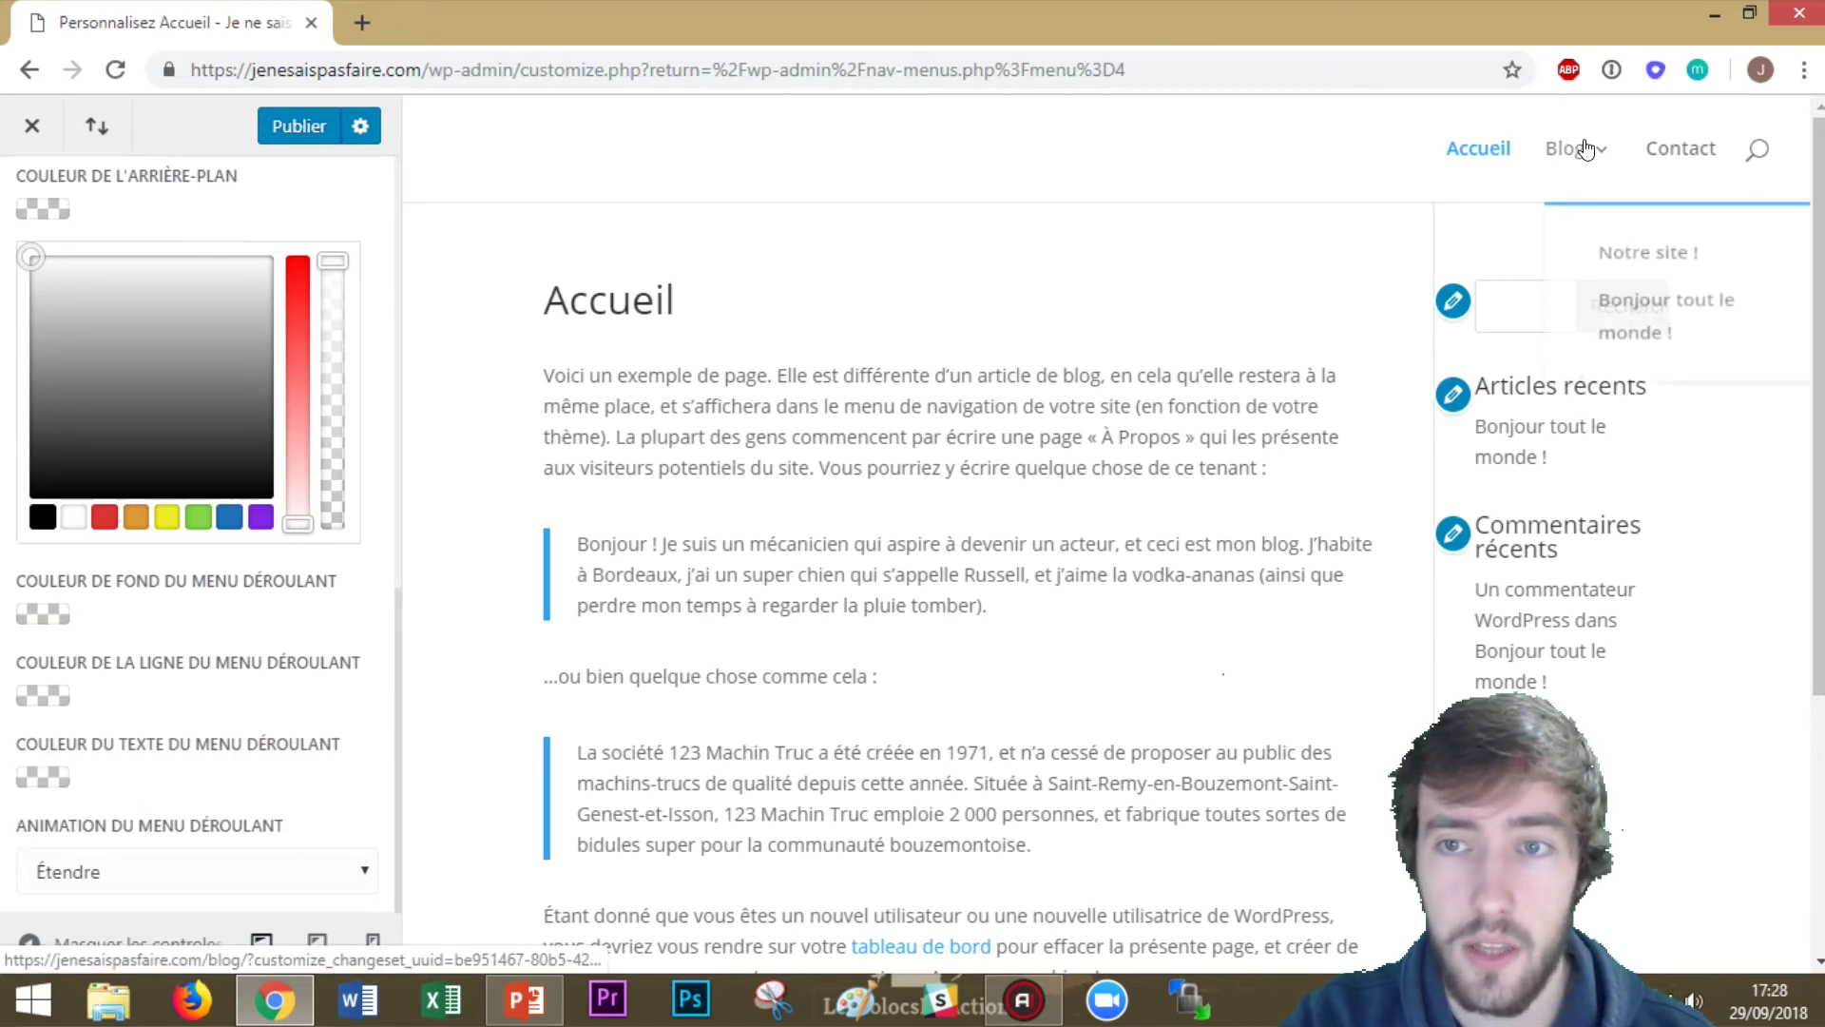
pyautogui.click(335, 860)
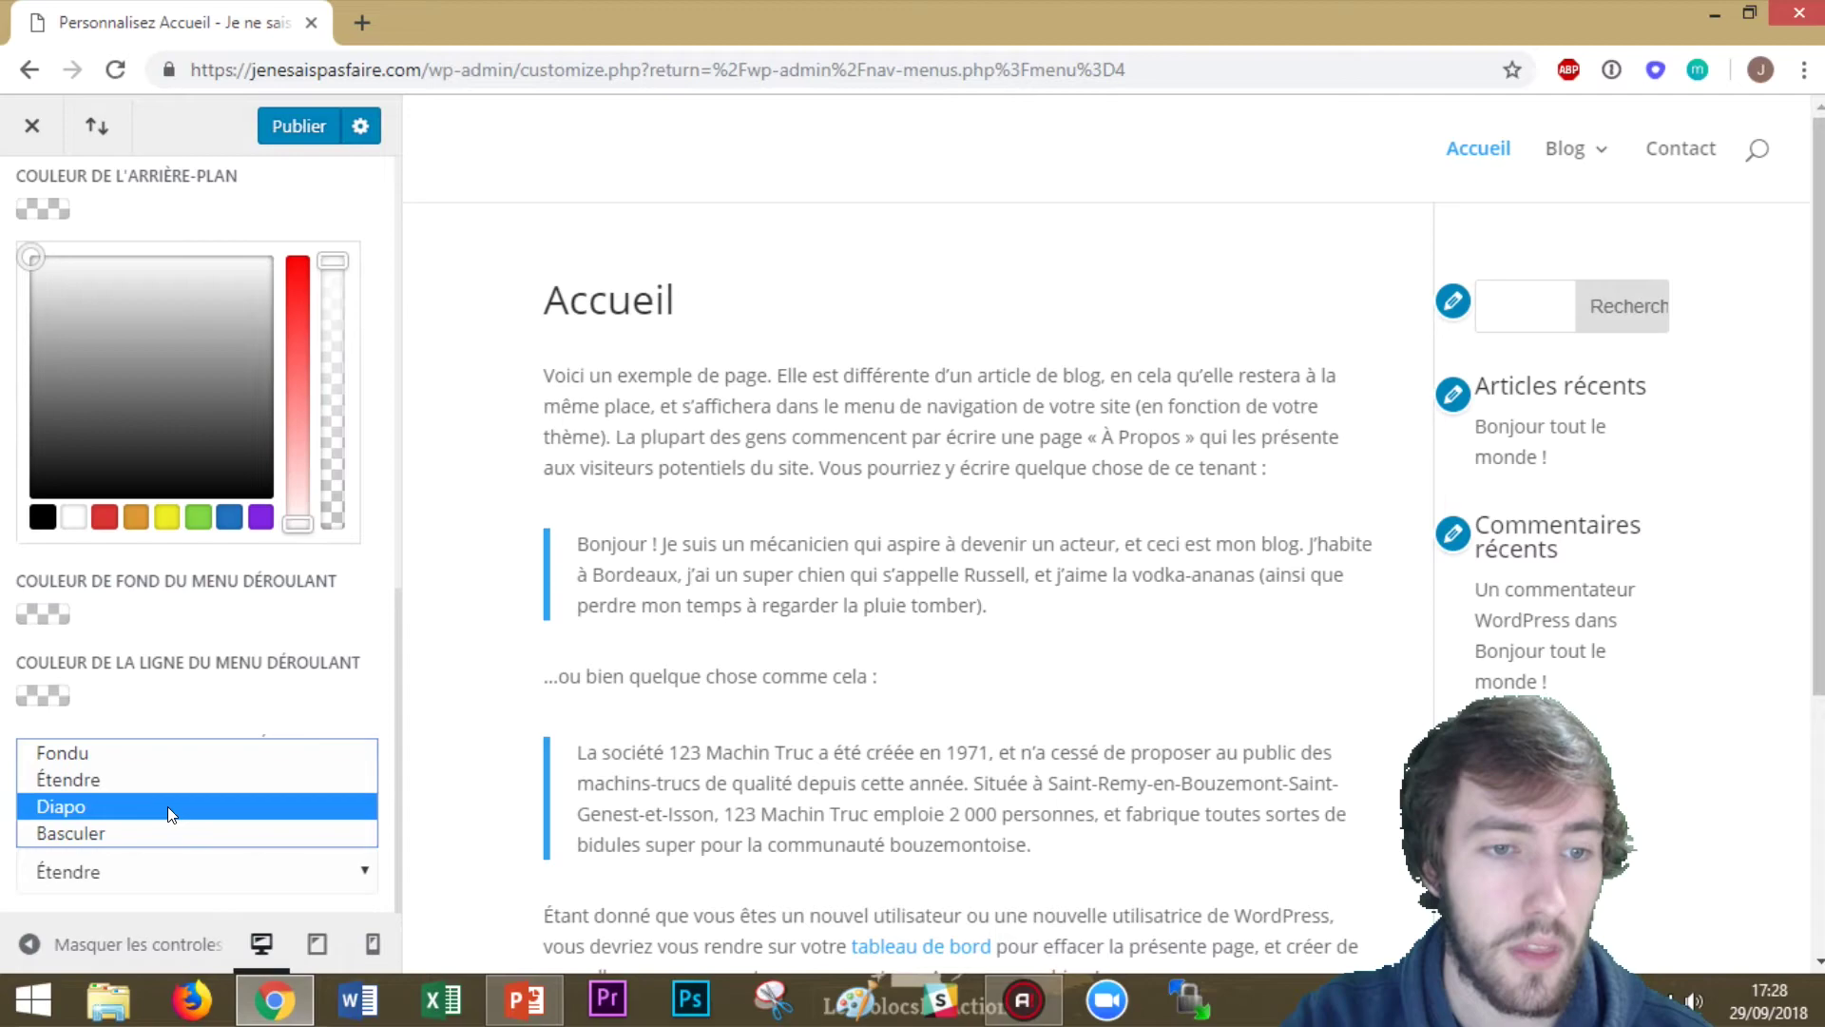
pyautogui.click(147, 751)
pyautogui.moveTo(1569, 167)
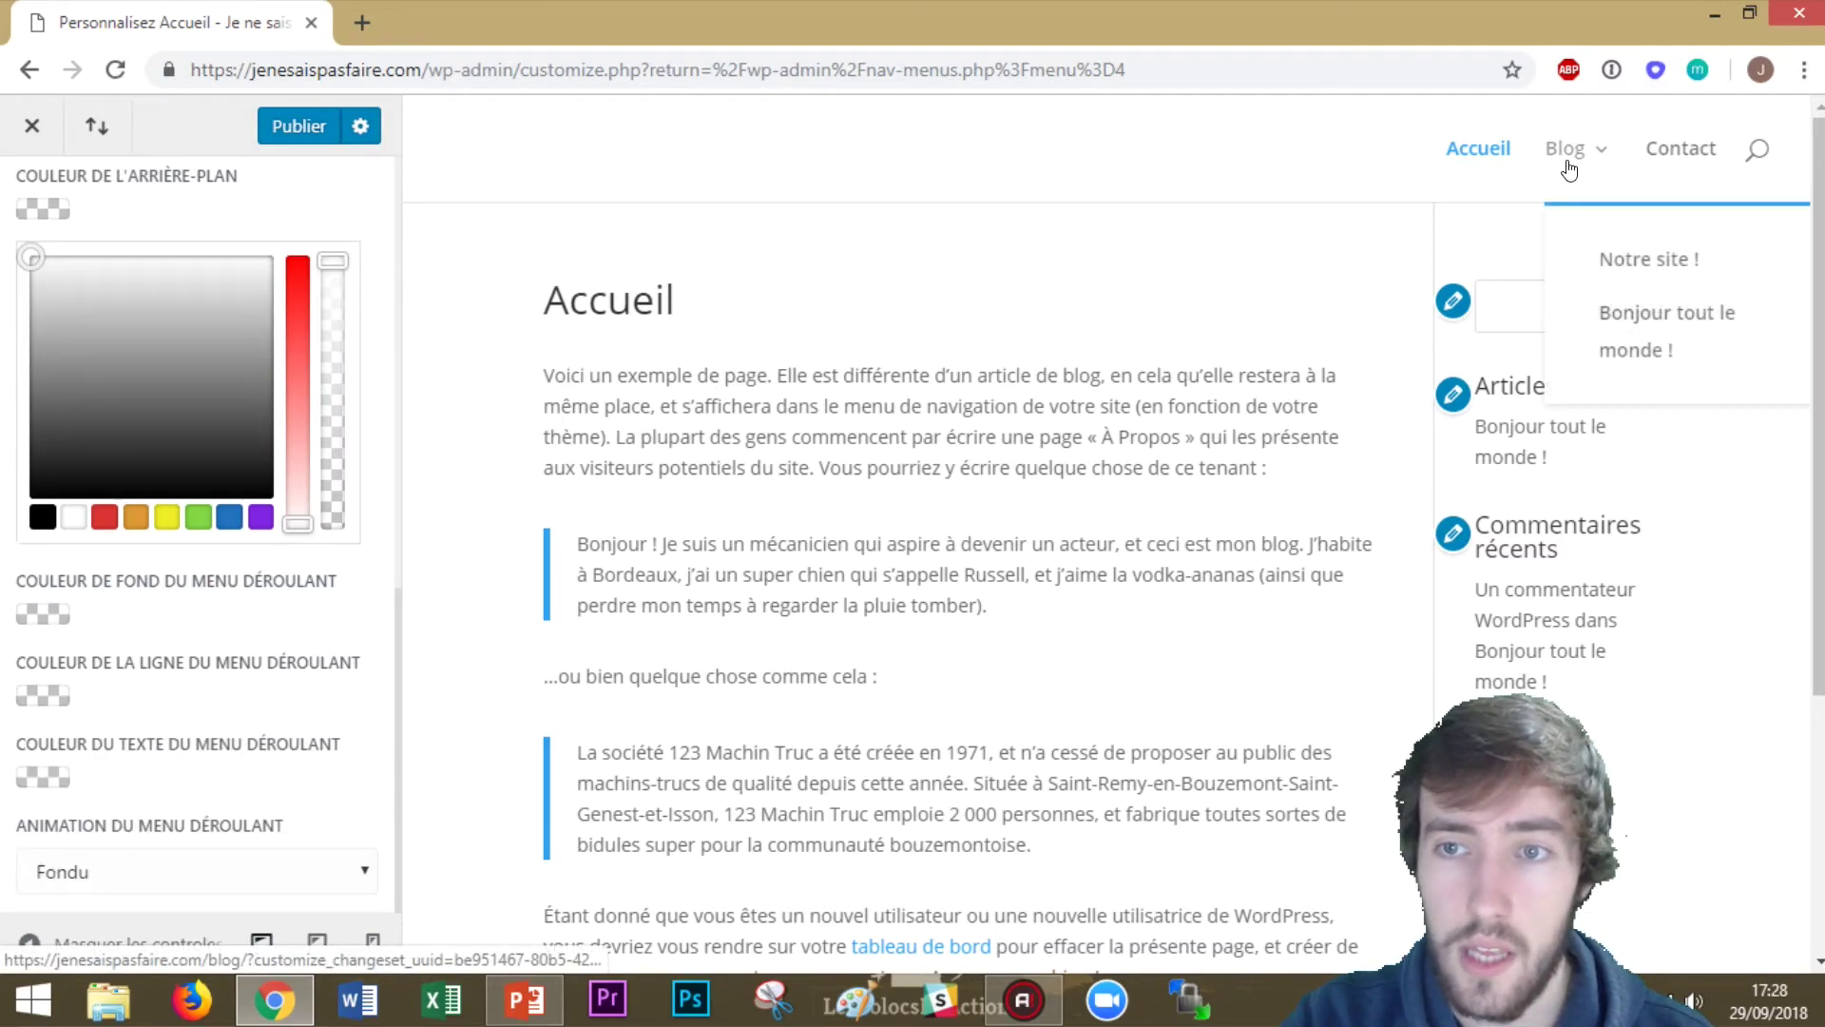
pyautogui.click(126, 872)
pyautogui.click(132, 828)
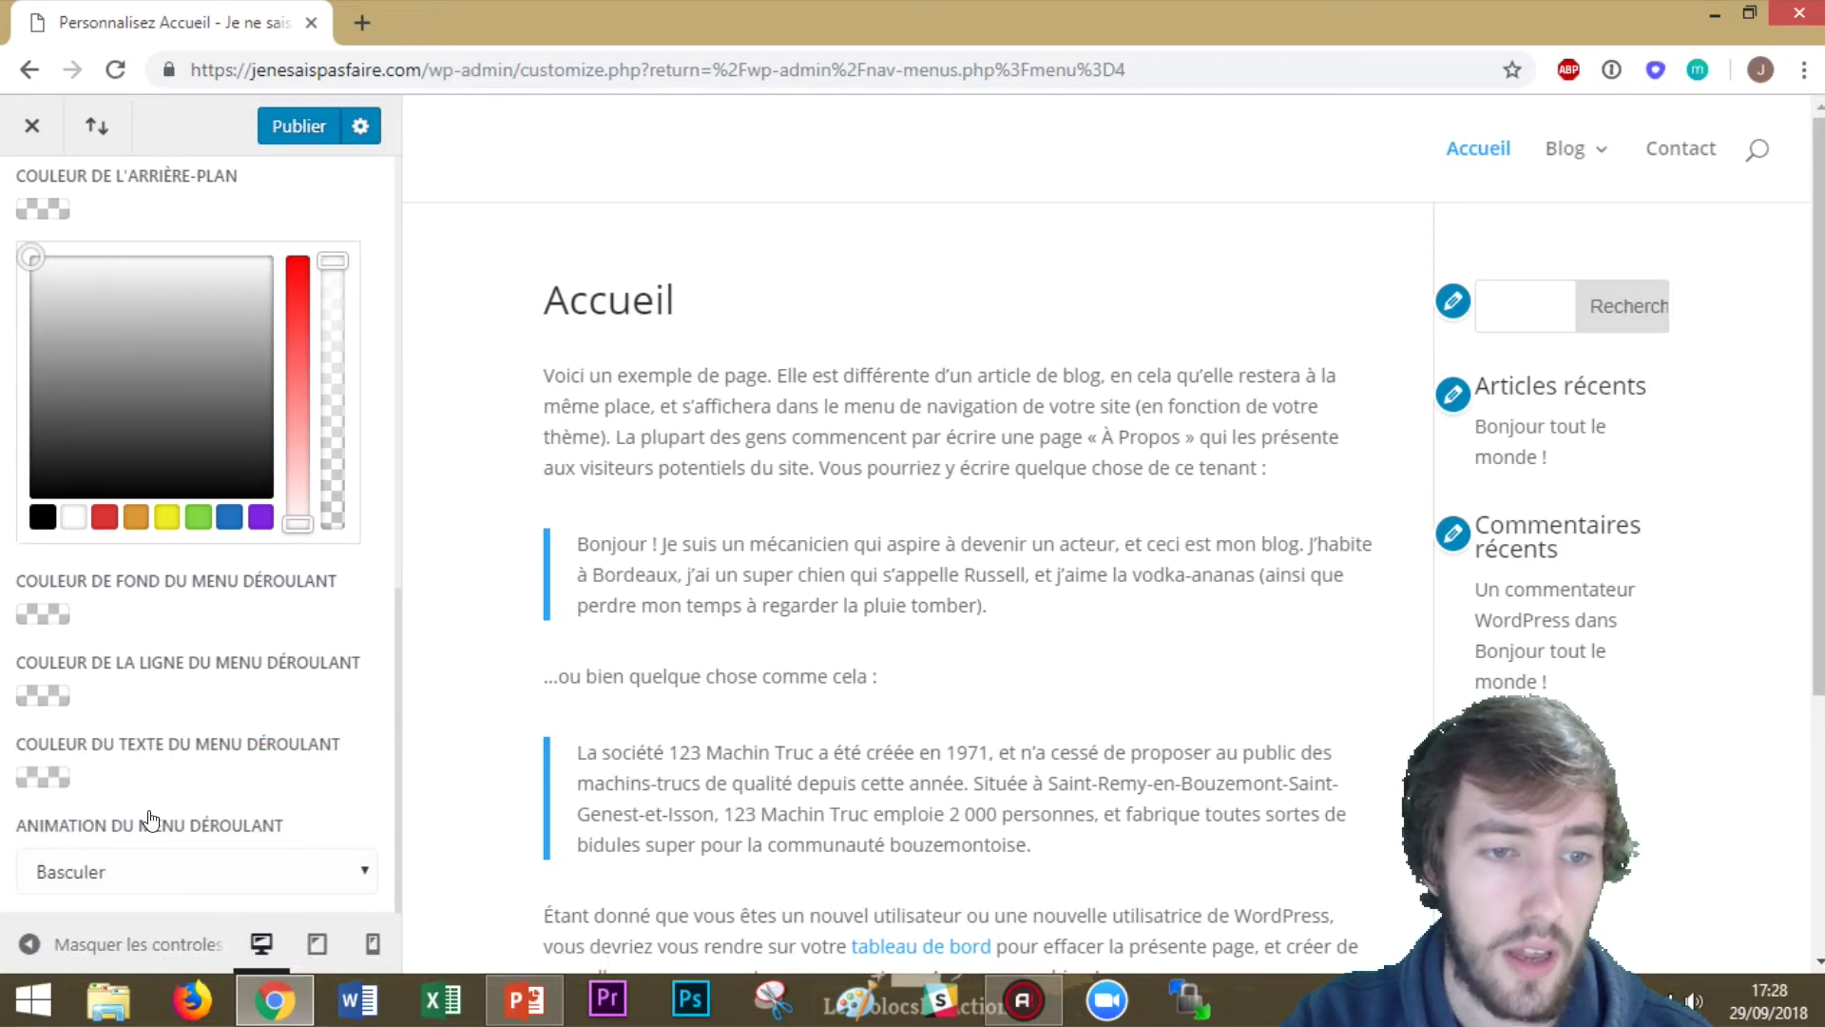
pyautogui.moveTo(1578, 164)
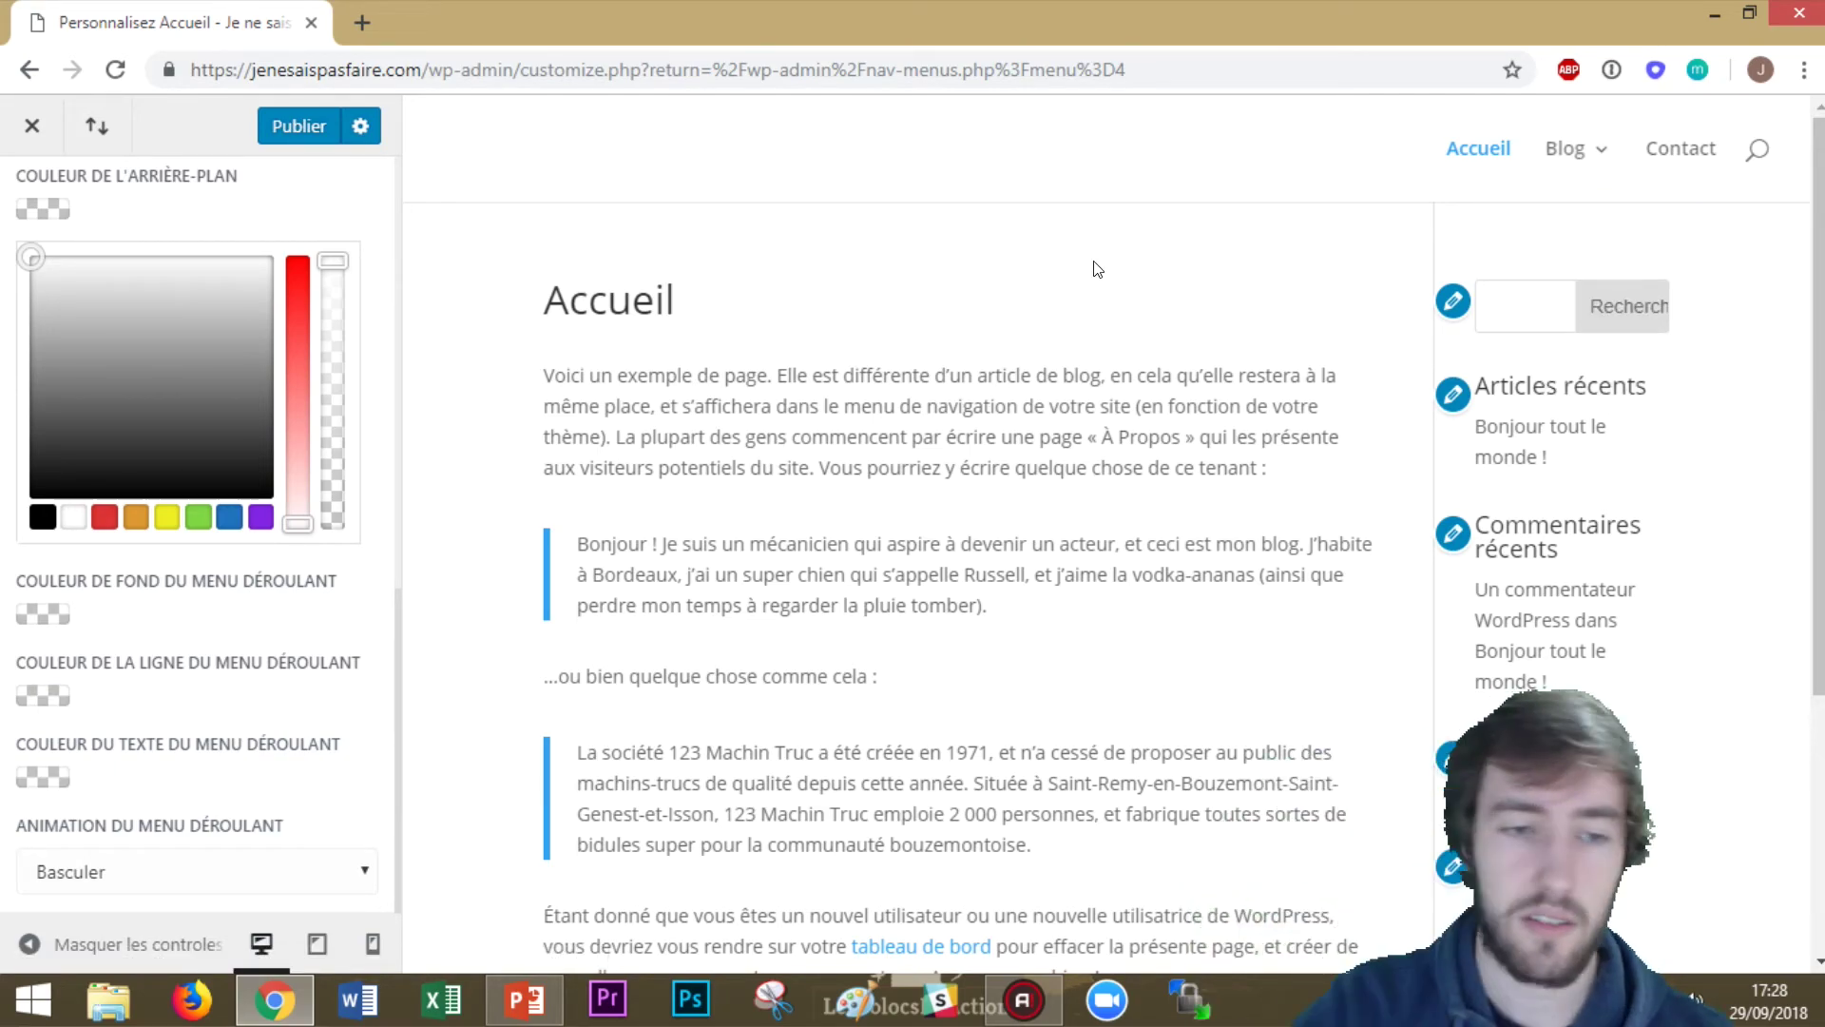
# Set the primary menu's dropdown animation to Étendre
pyautogui.click(323, 870)
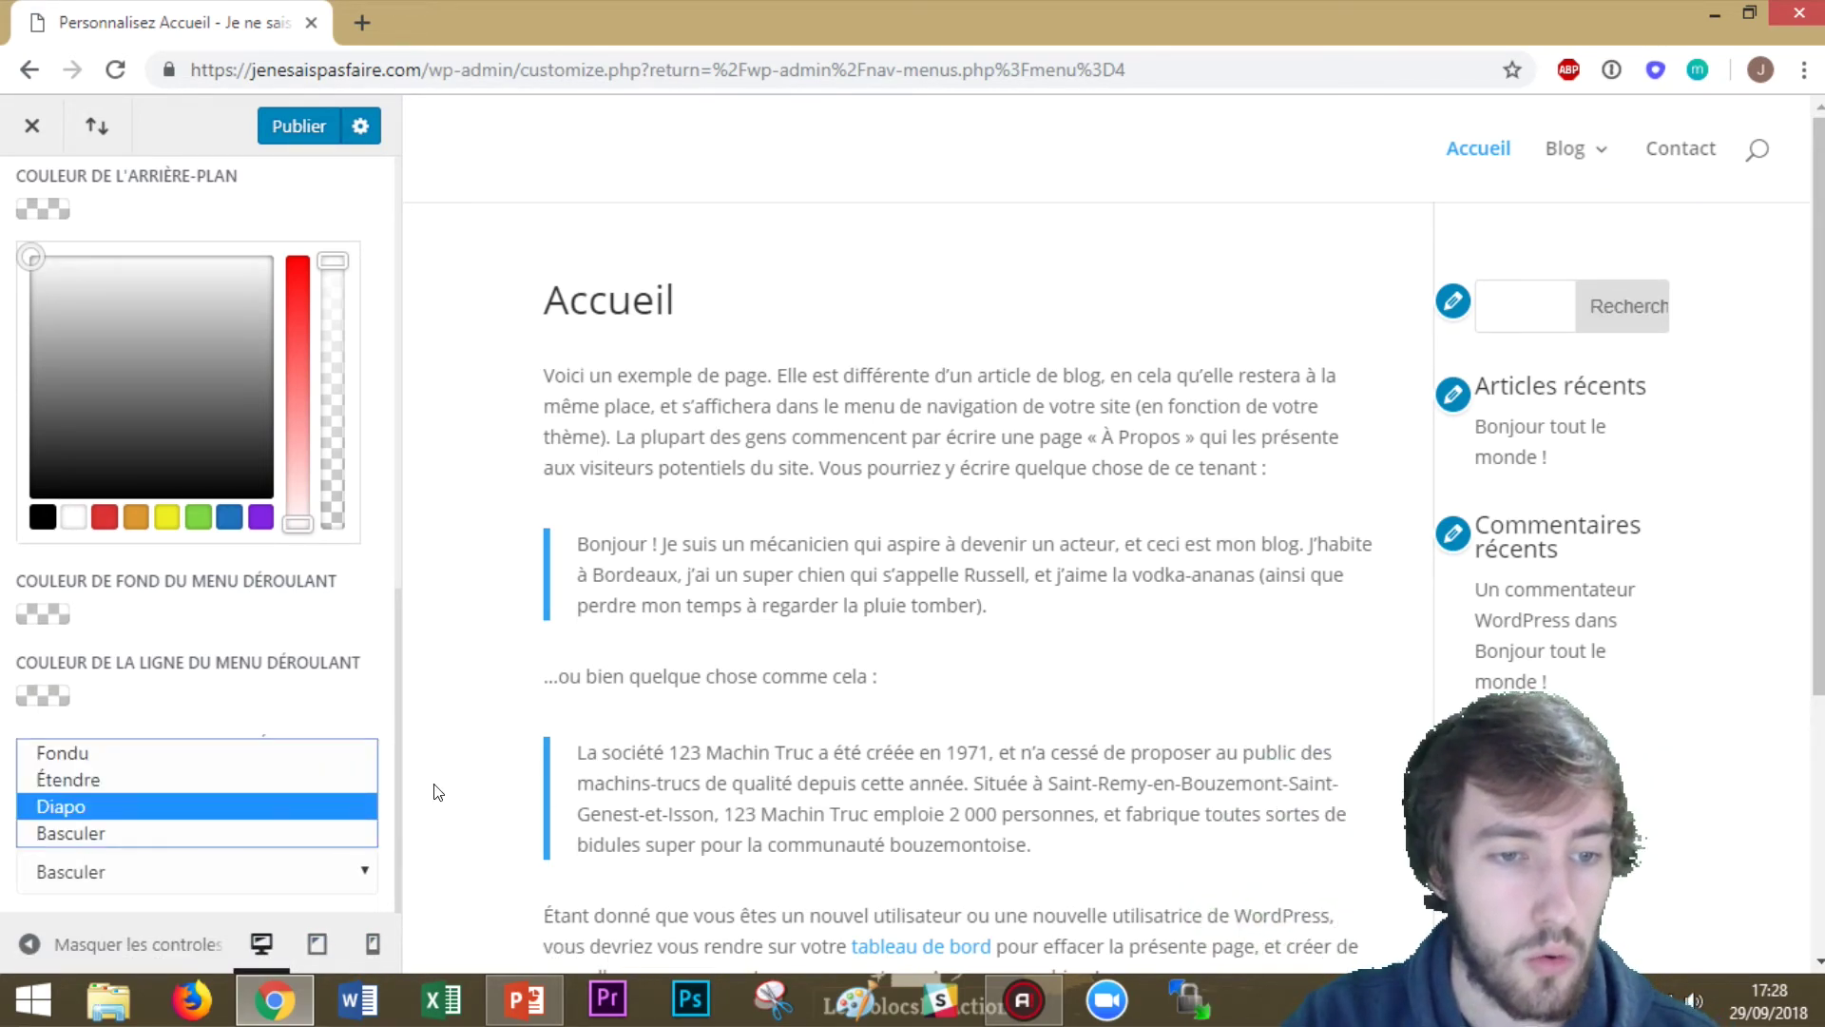
pyautogui.click(247, 779)
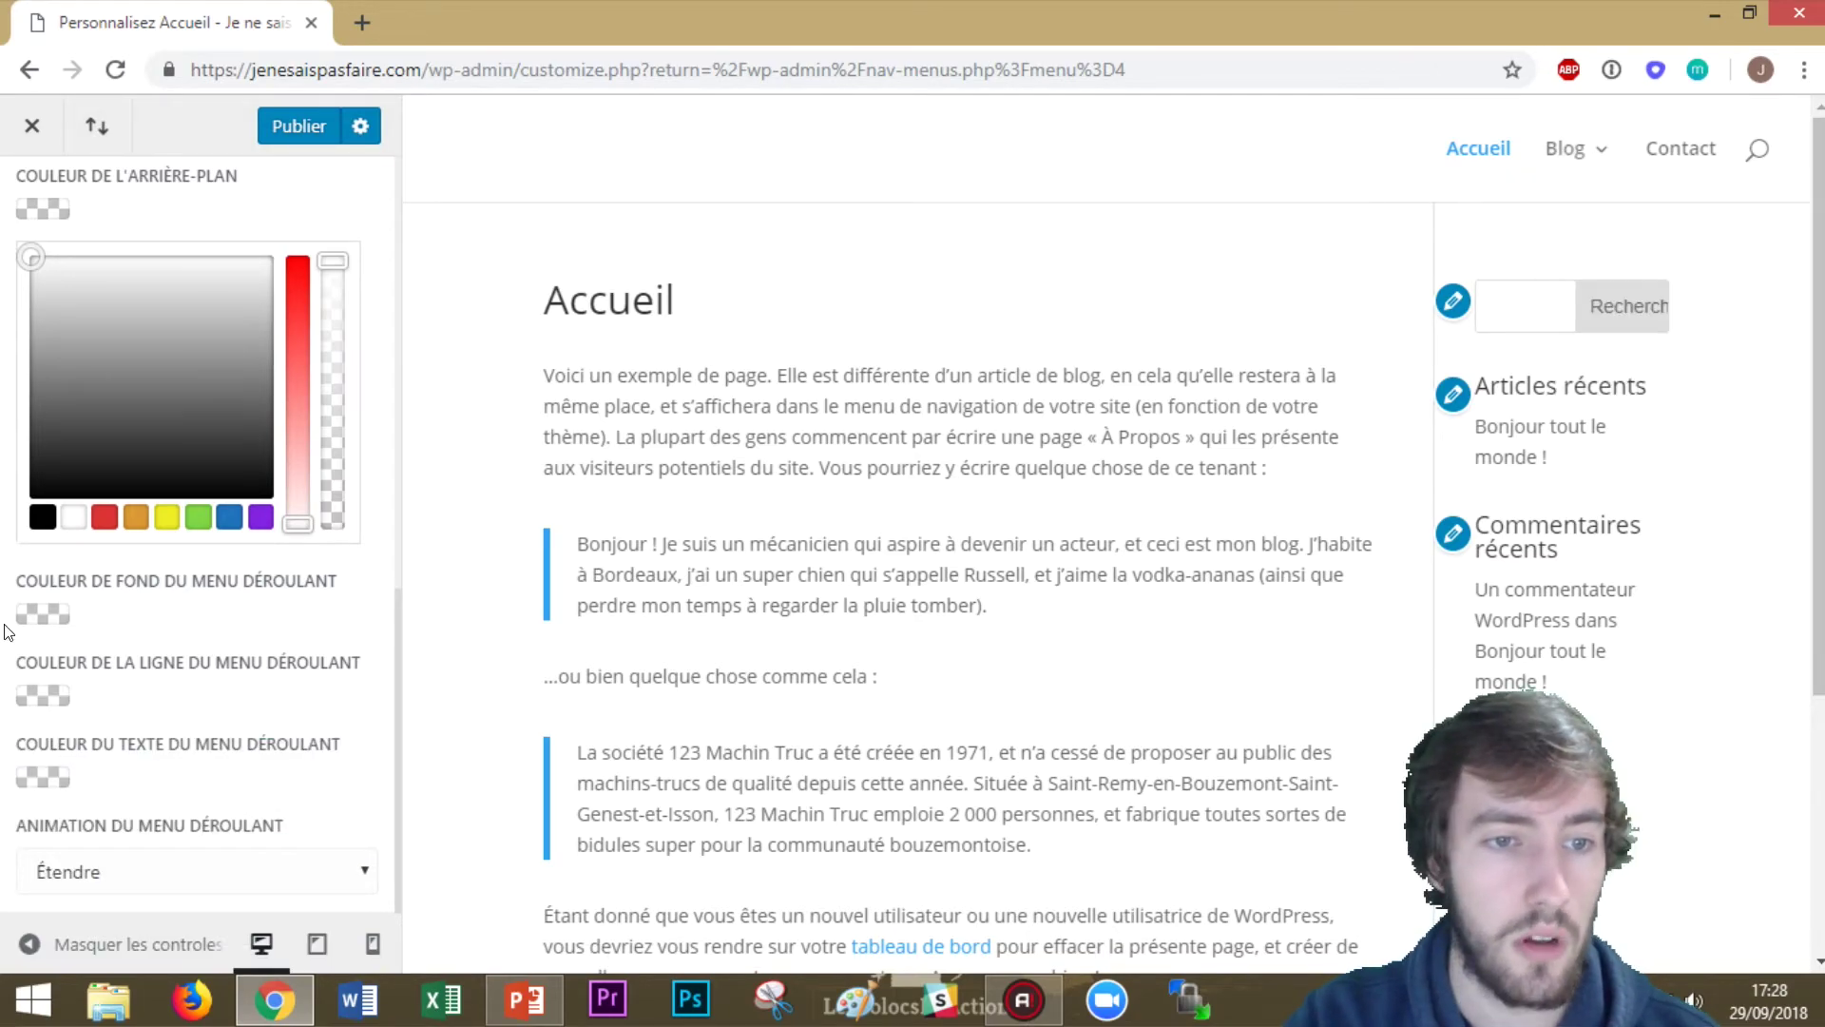
# Reduce the primary menu bar's height to 50, and then set it to 40
pyautogui.scroll(8, 133, 637)
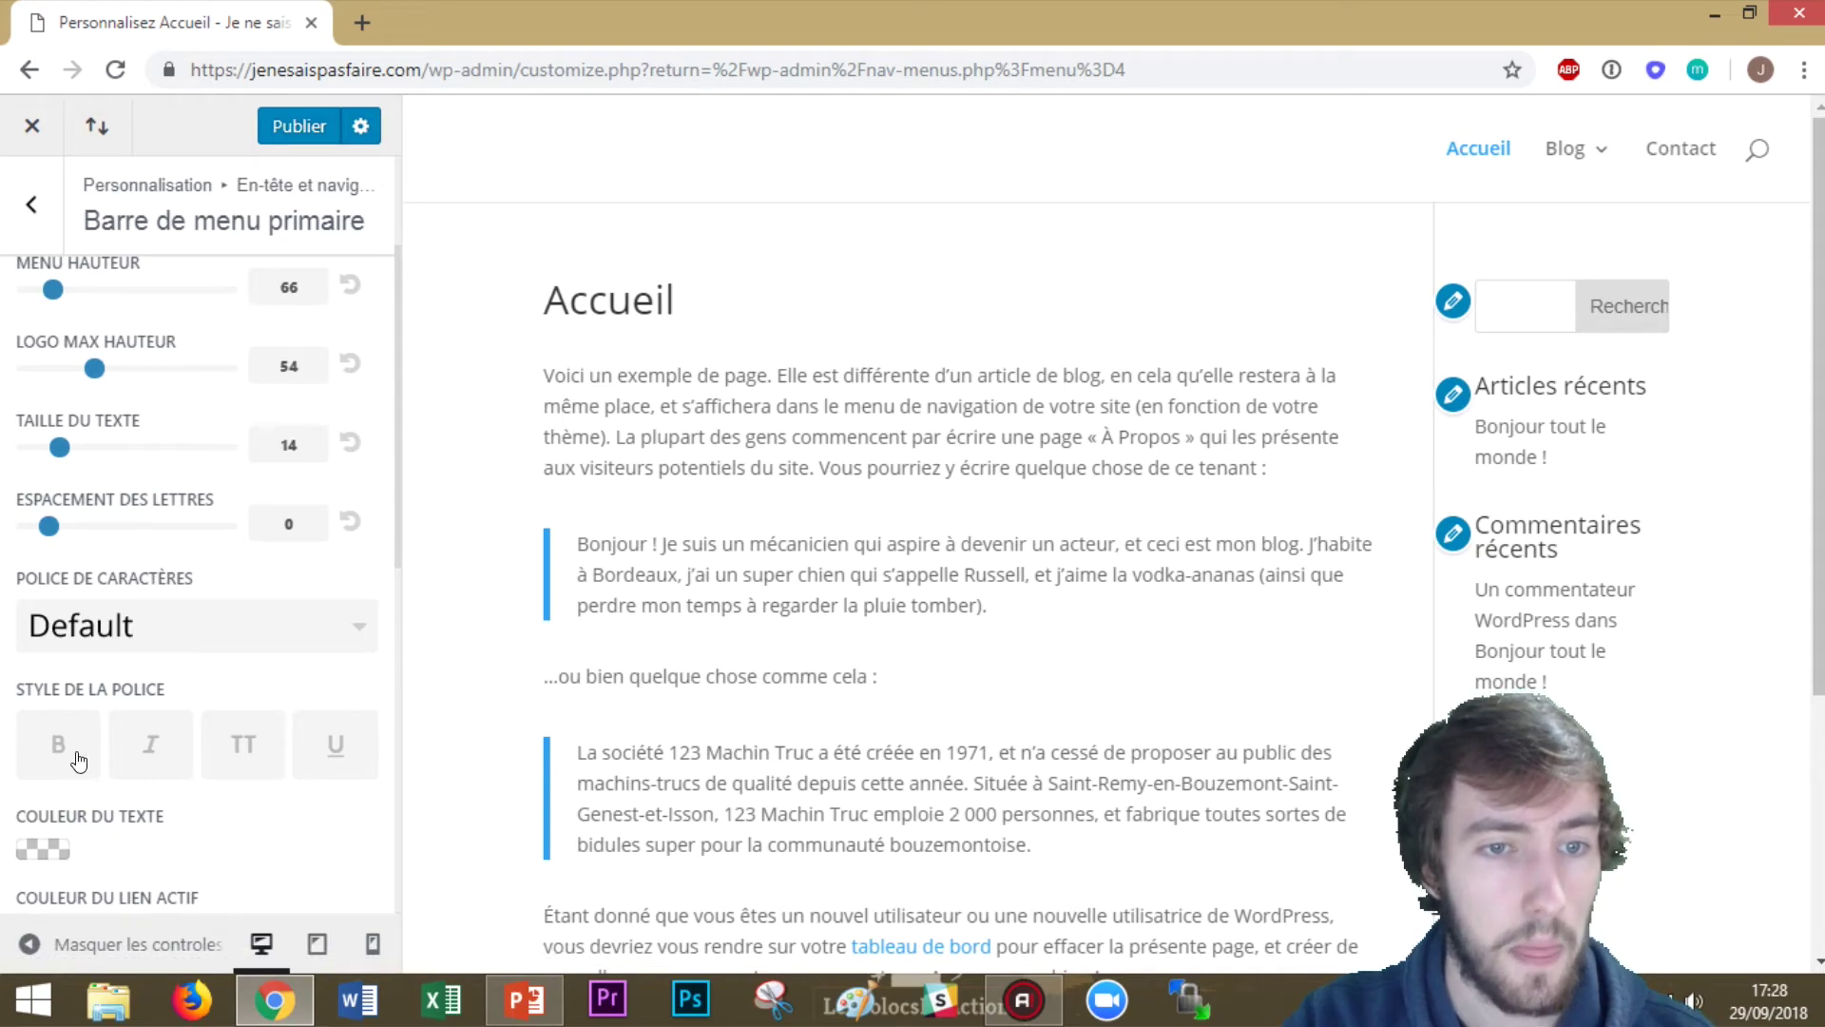
pyautogui.scroll(3, 180, 639)
pyautogui.moveTo(295, 496); pyautogui.dragTo(264, 494)
pyautogui.write('50')
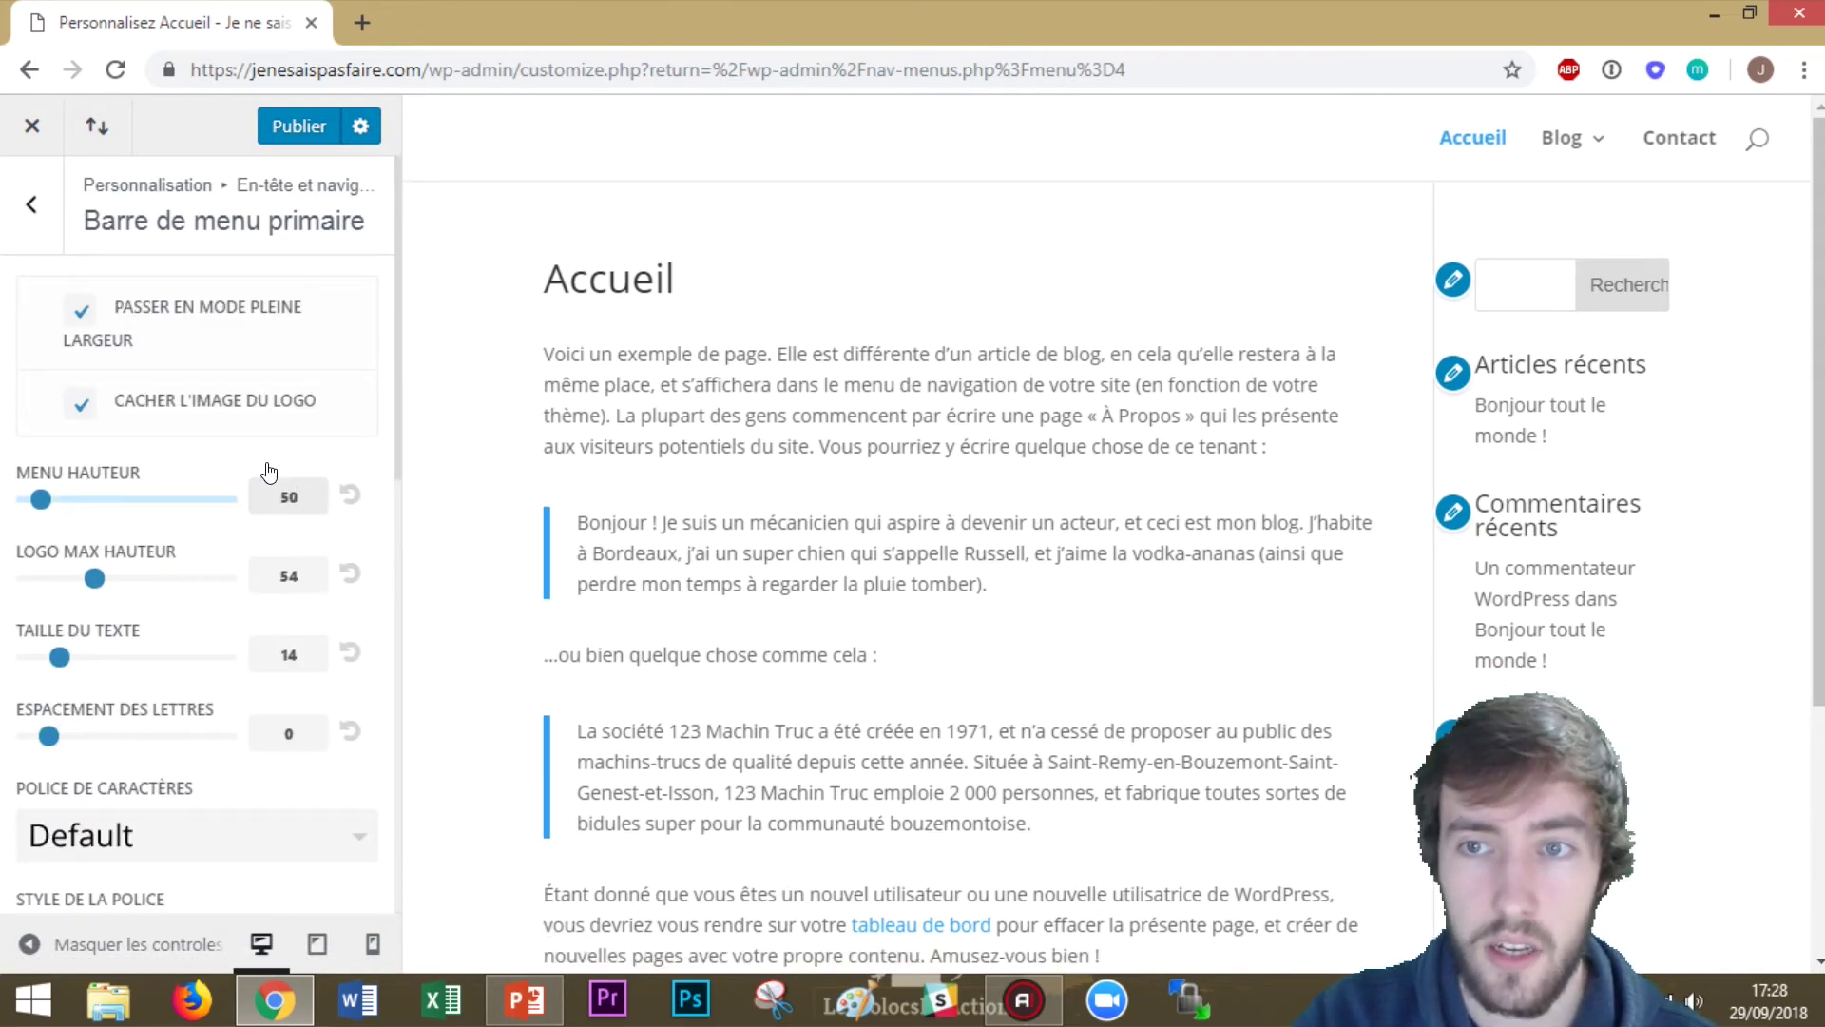
pyautogui.moveTo(295, 498); pyautogui.dragTo(276, 483)
pyautogui.write('40')
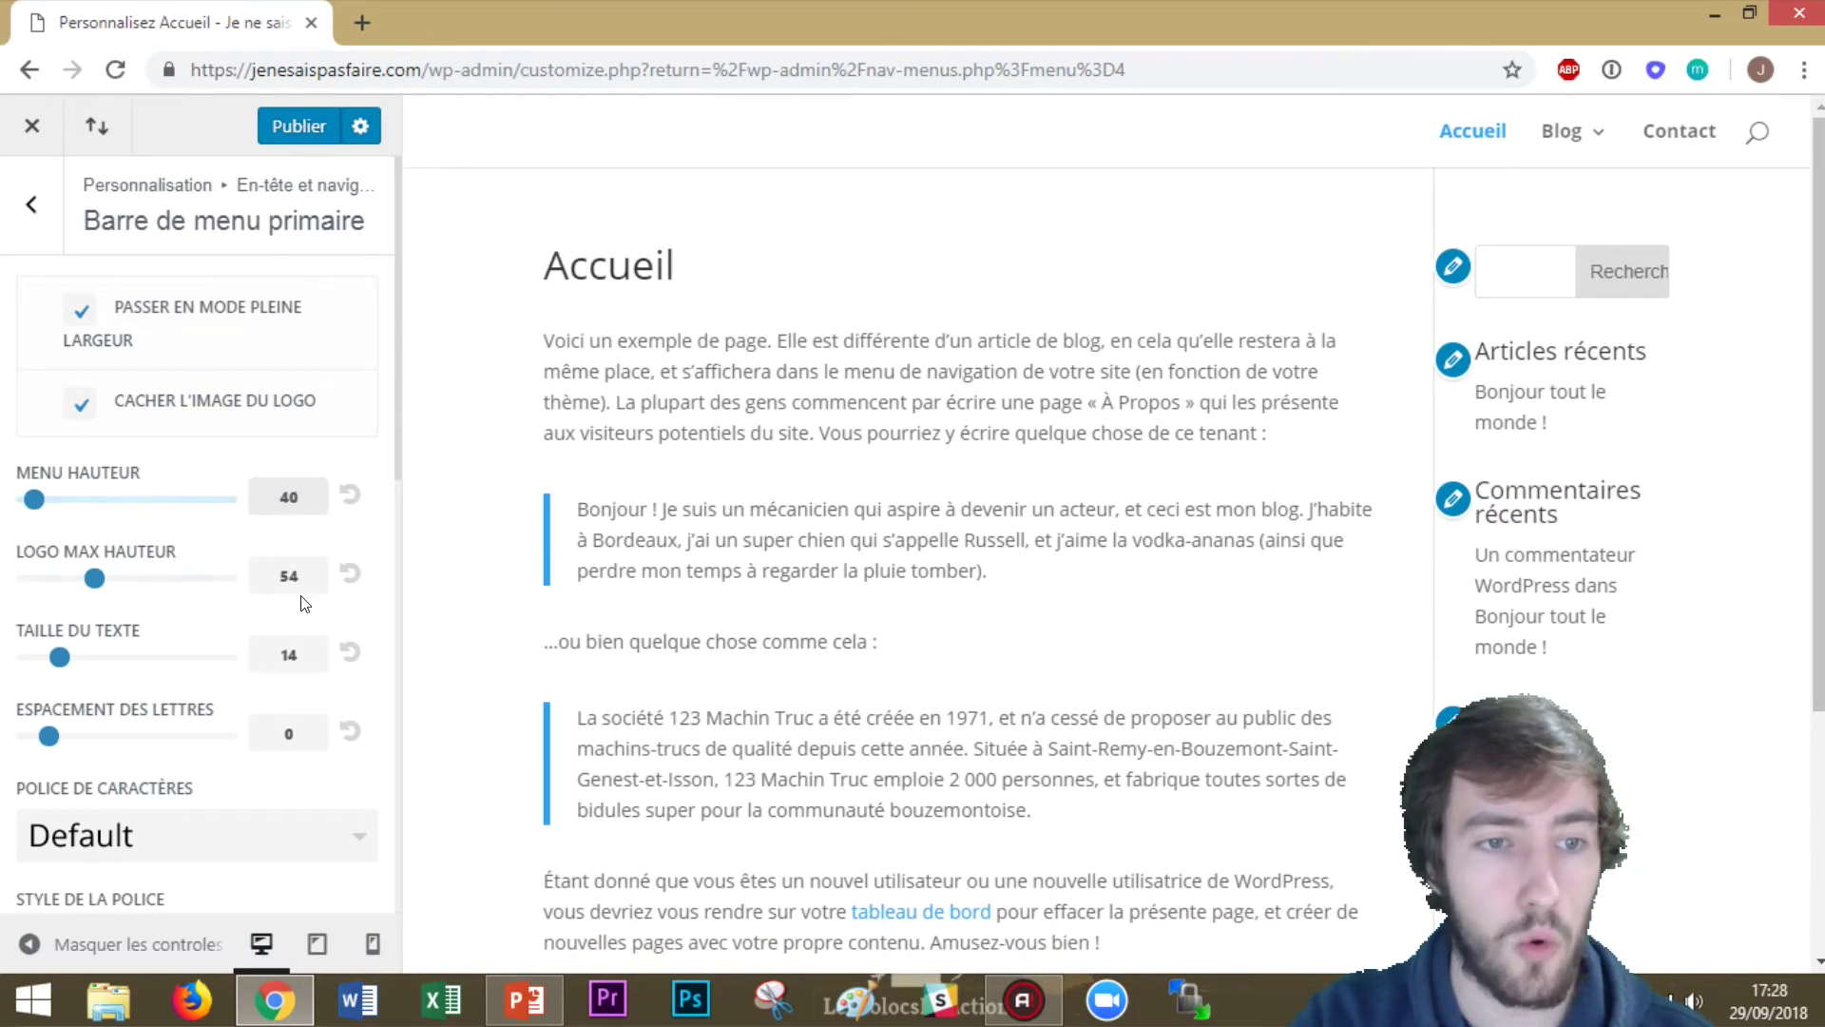
# Set the primary menu's text size to 20 and its letter spacing to 1
pyautogui.moveTo(302, 654); pyautogui.dragTo(253, 652)
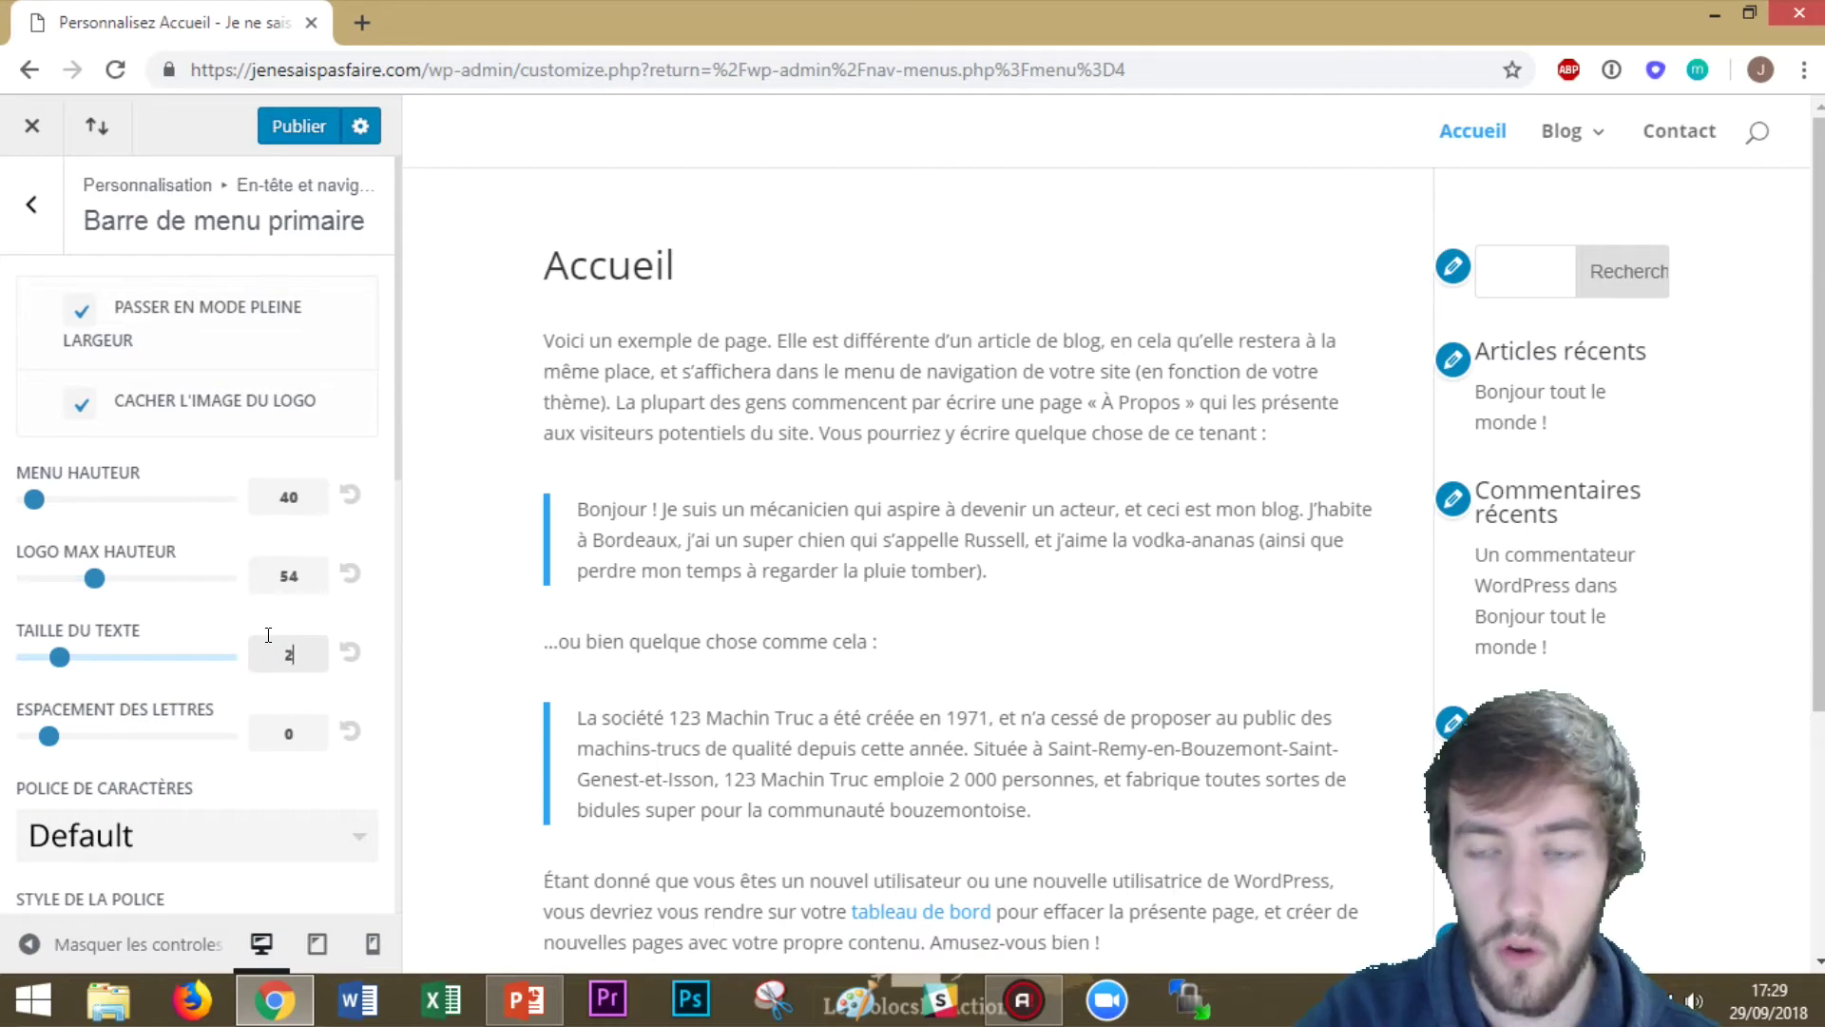
pyautogui.write('20')
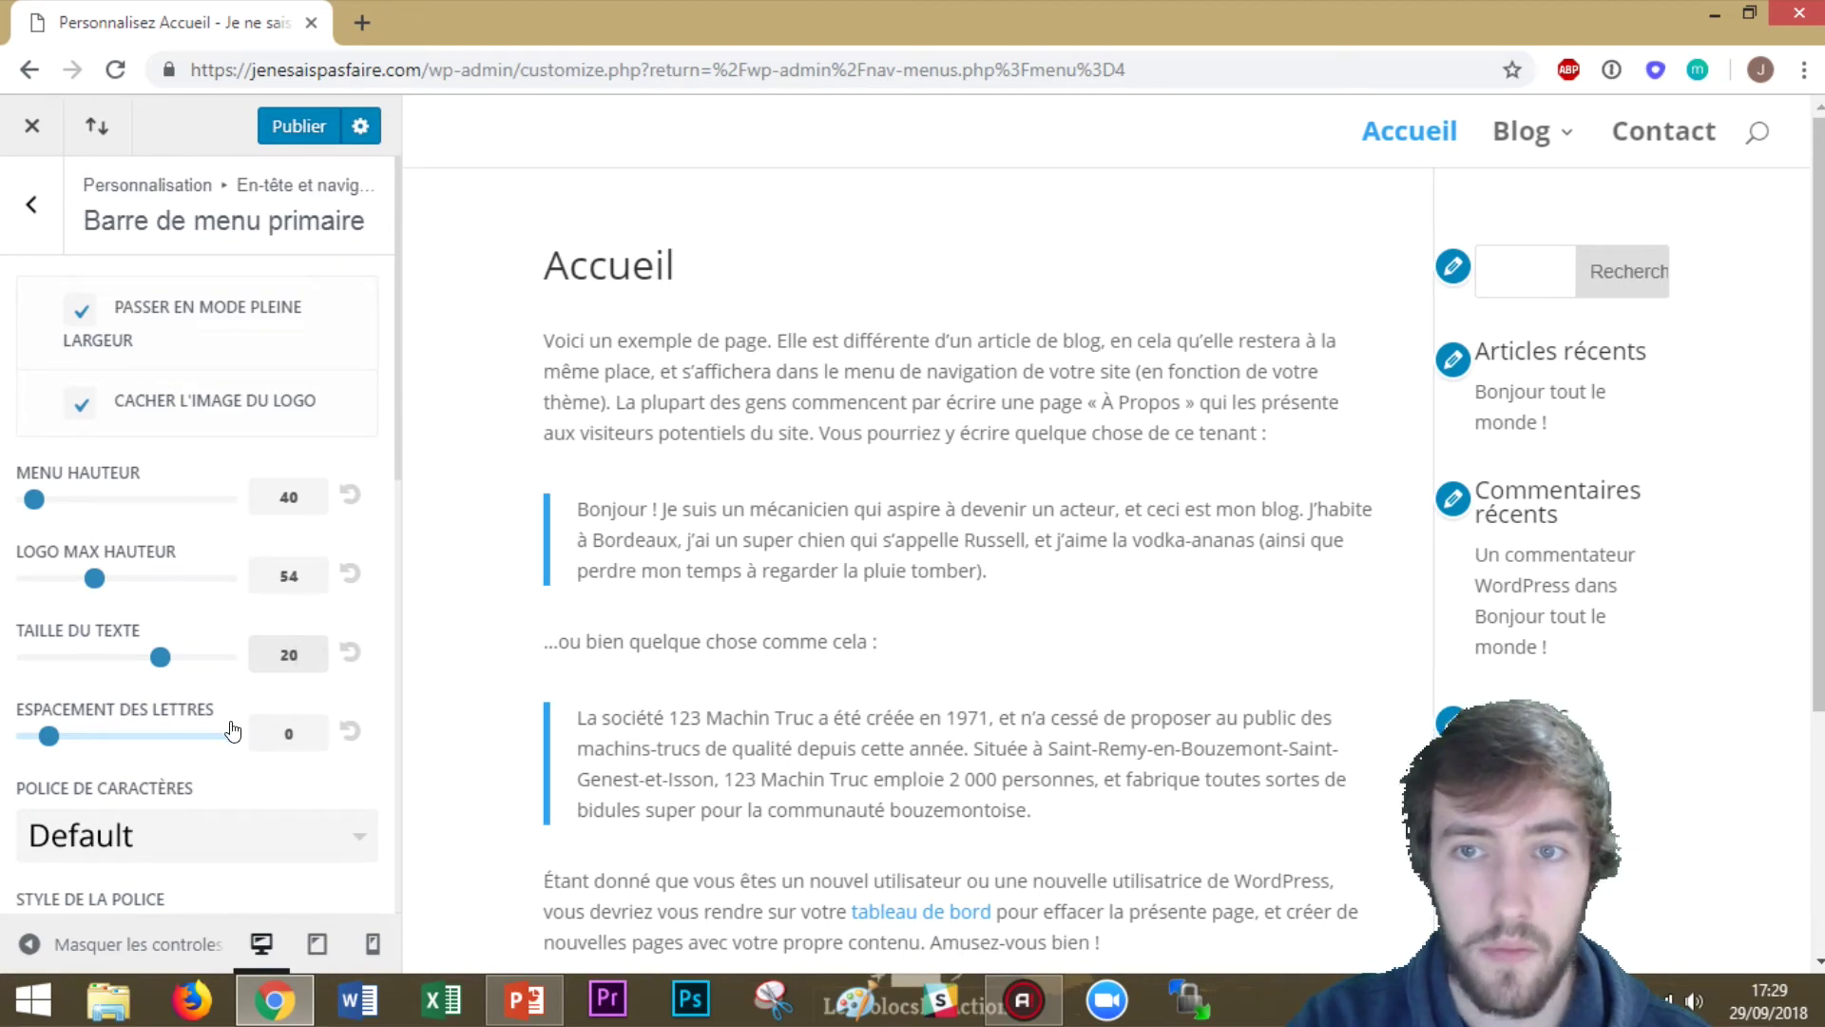
pyautogui.doubleClick(296, 728)
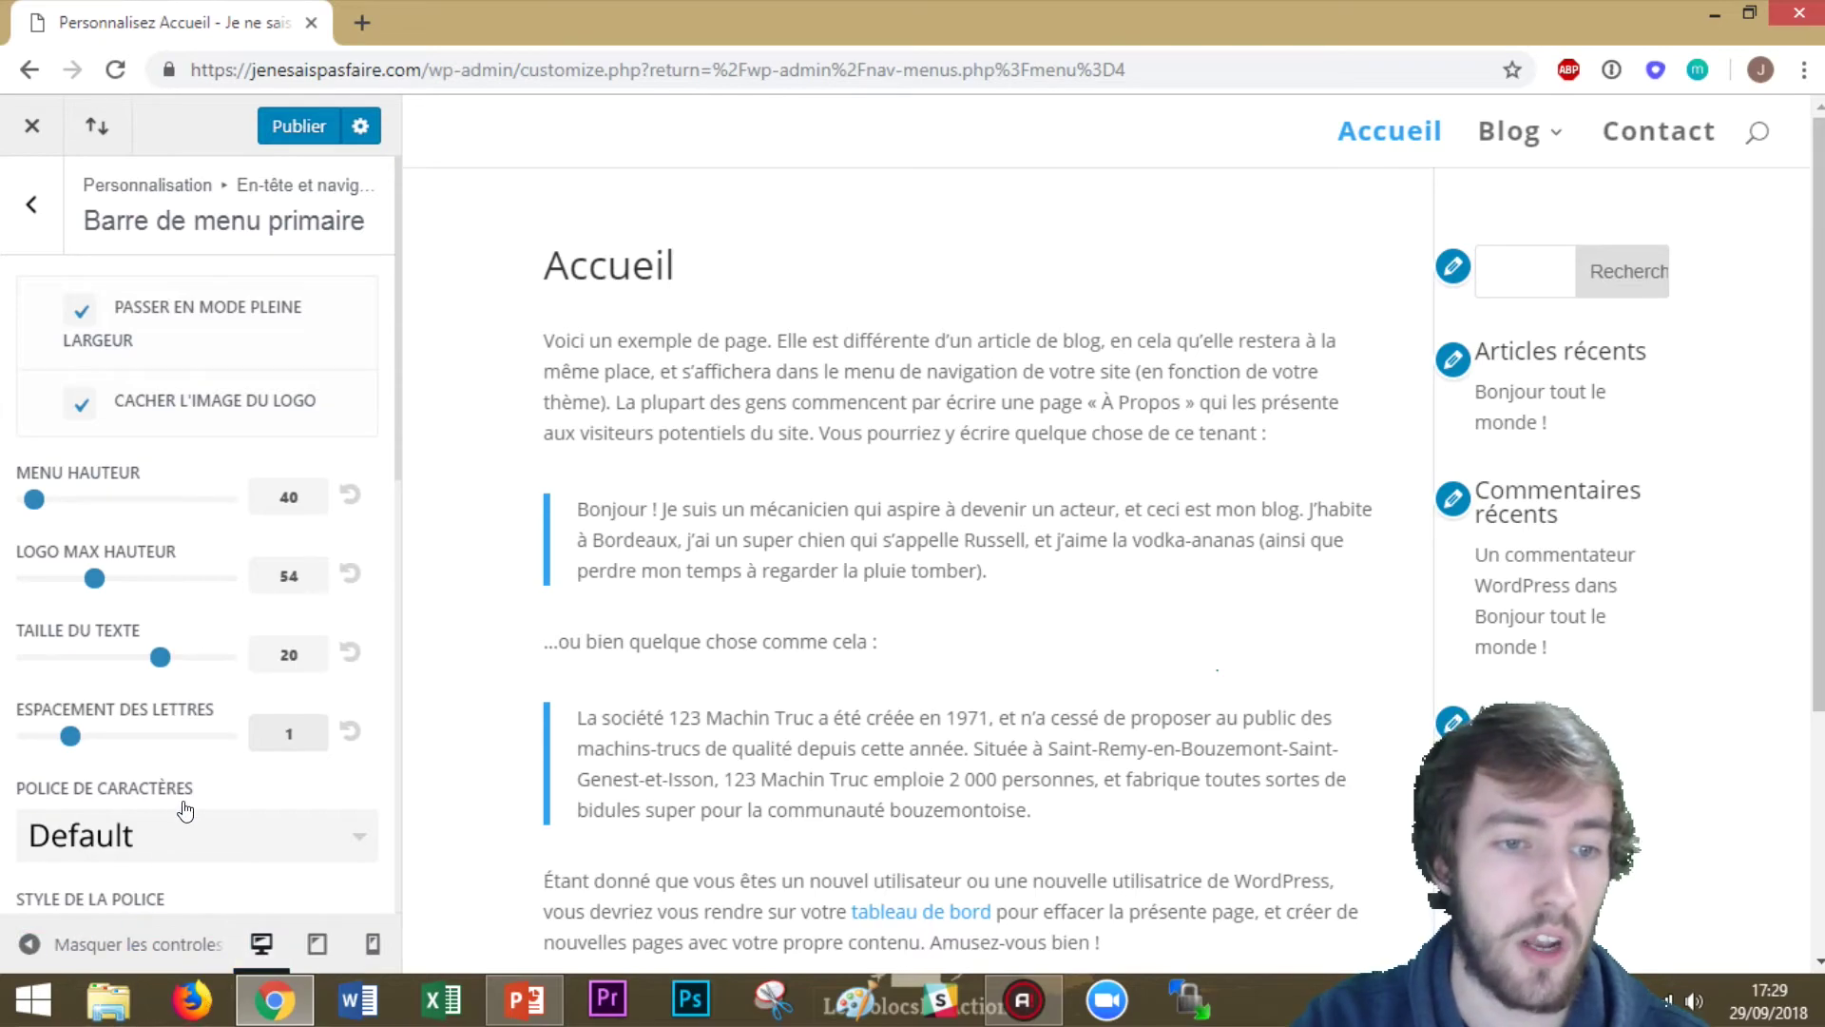
# Try the Bevan font on the primary menu and set the font to Bitter
pyautogui.click(184, 855)
pyautogui.scroll(-3, 281, 595)
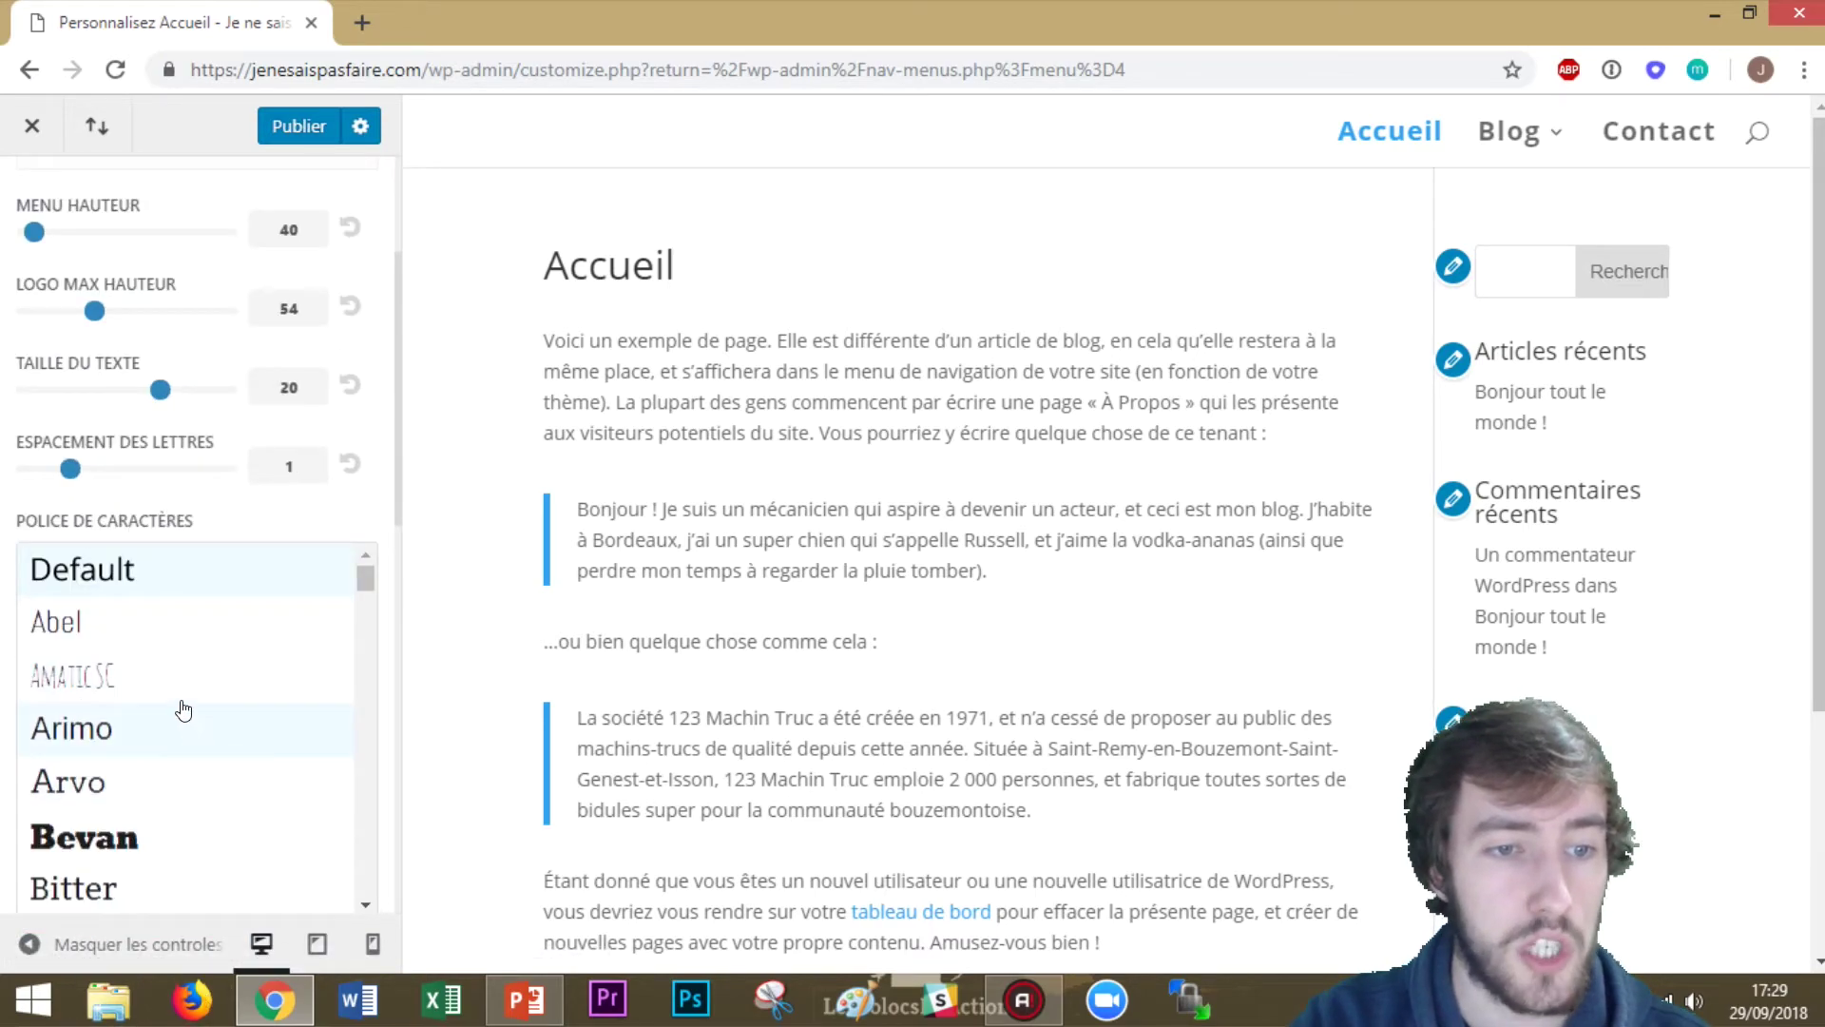
pyautogui.click(139, 832)
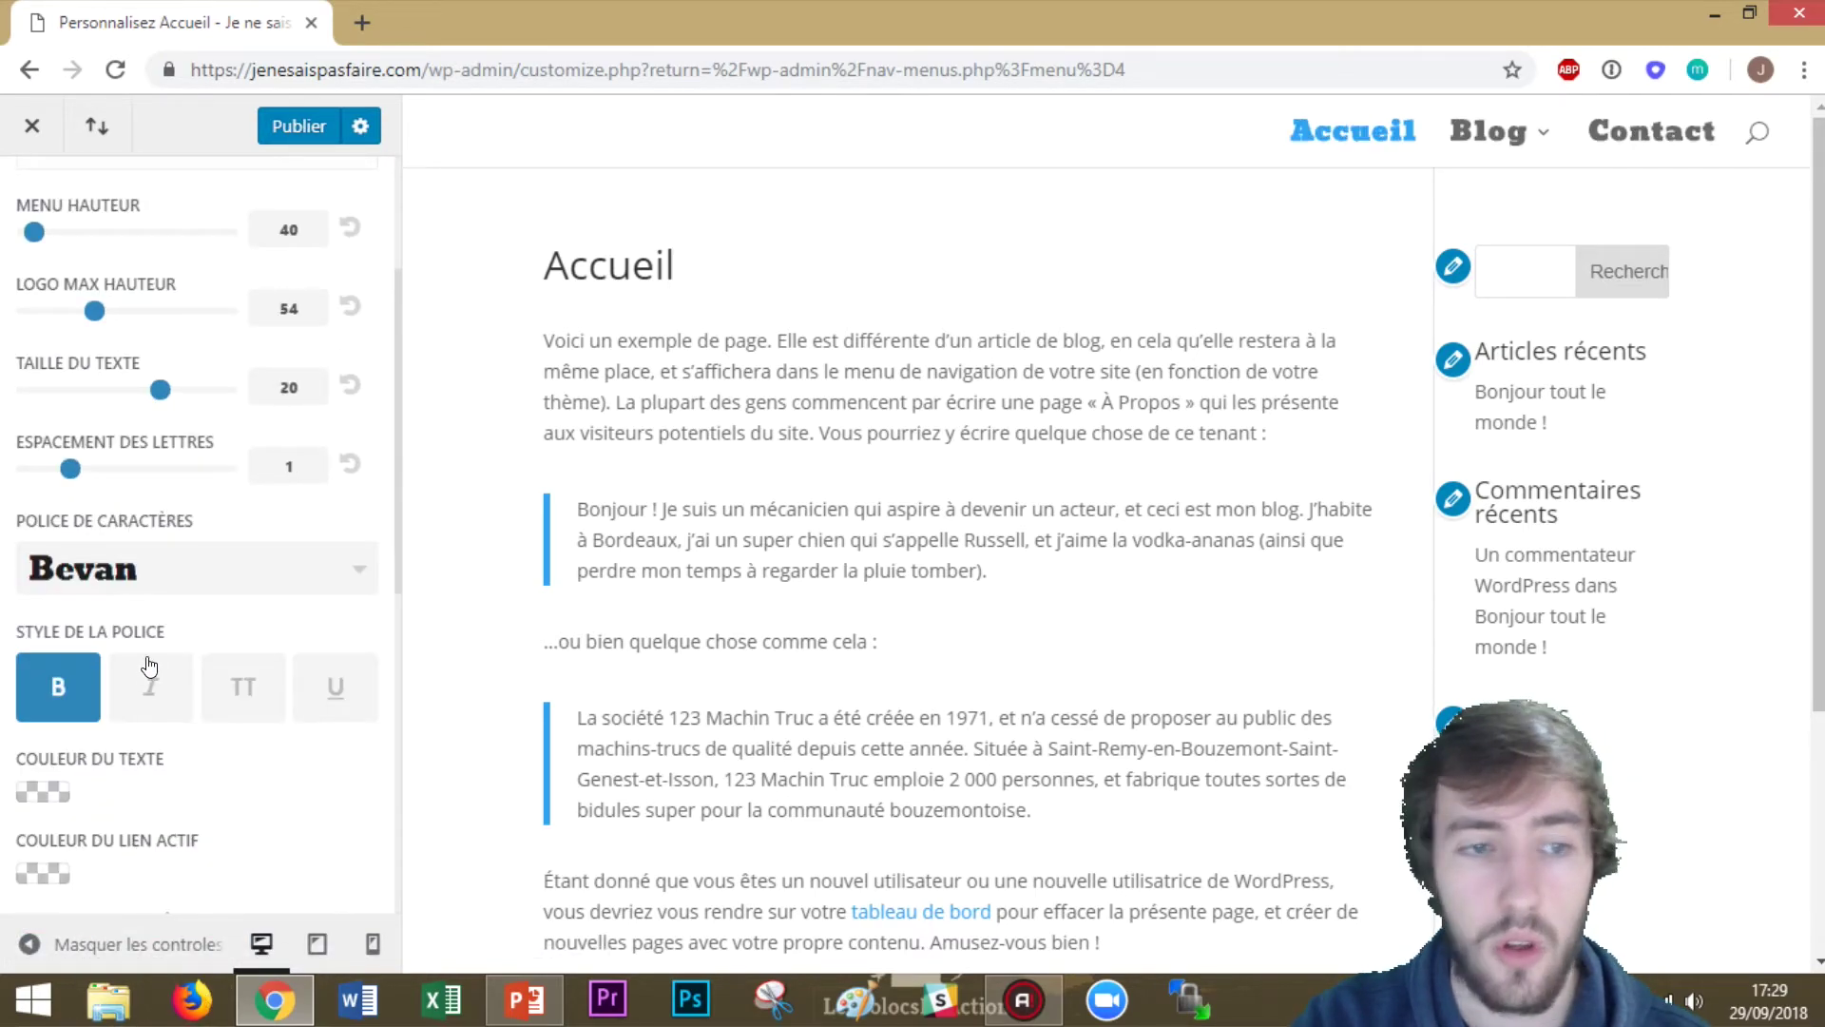
pyautogui.click(152, 582)
pyautogui.scroll(-2, 142, 722)
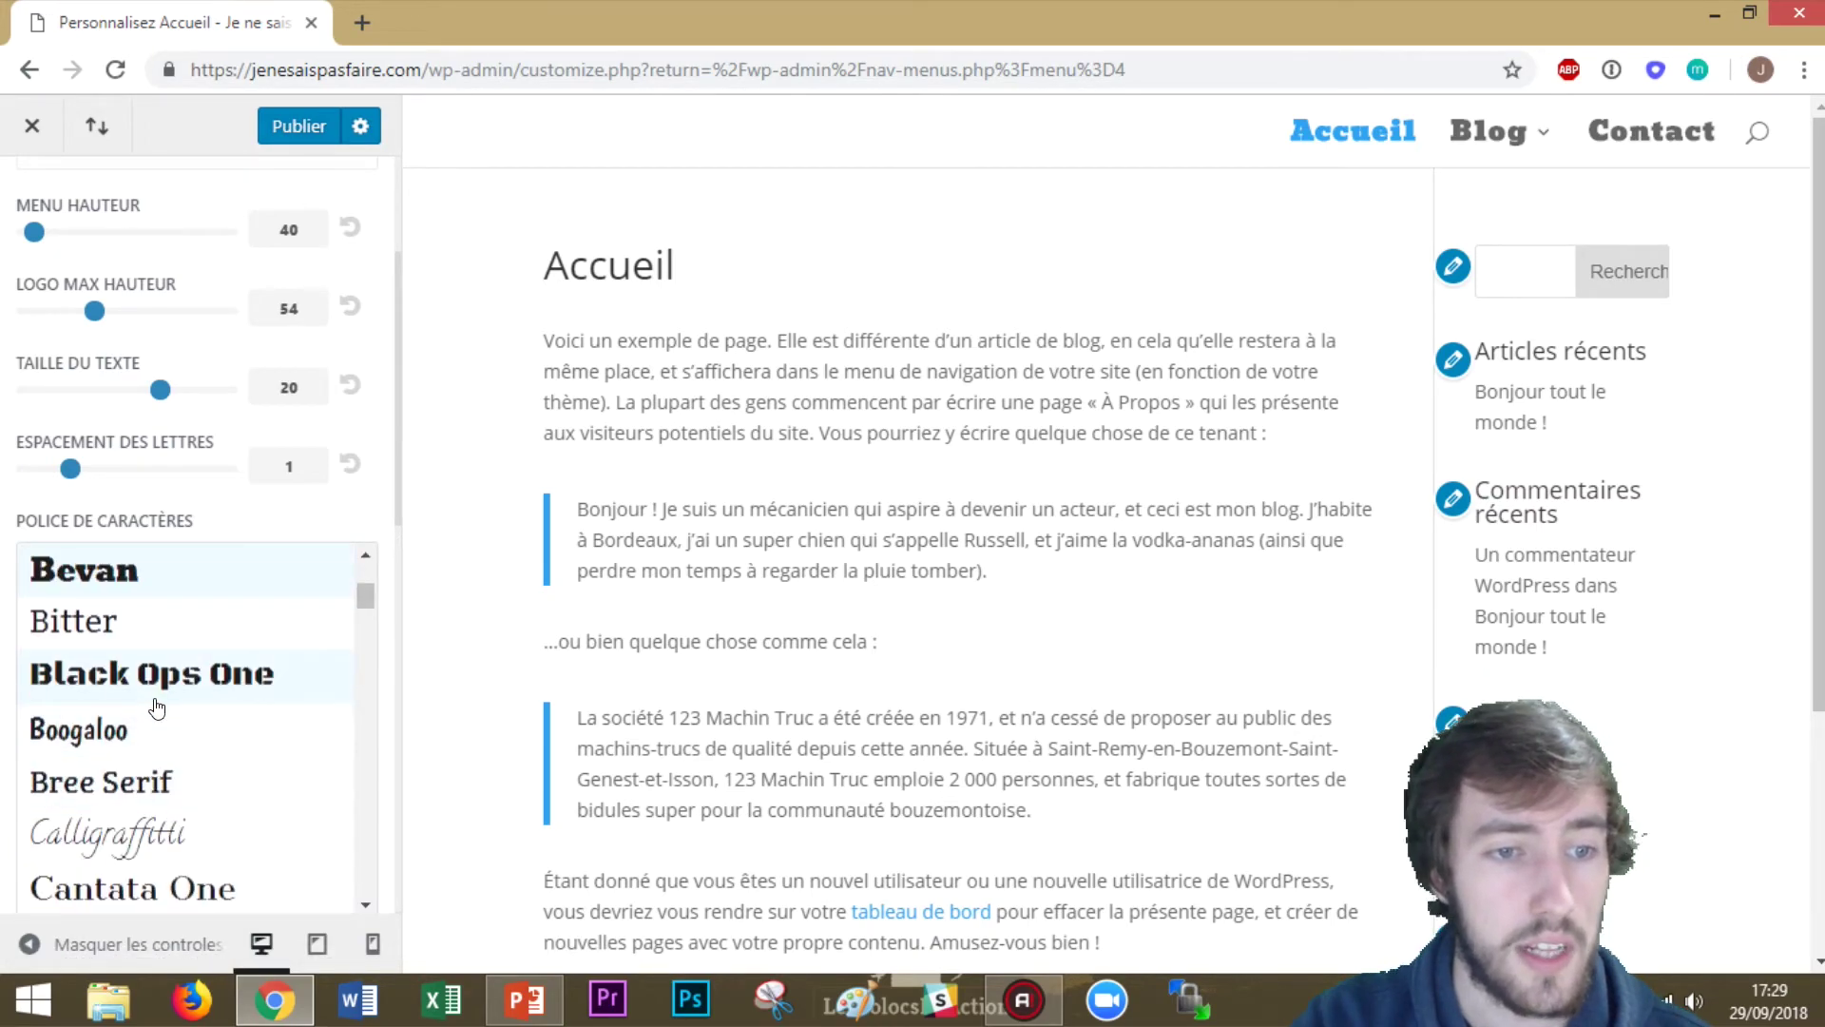
pyautogui.click(155, 634)
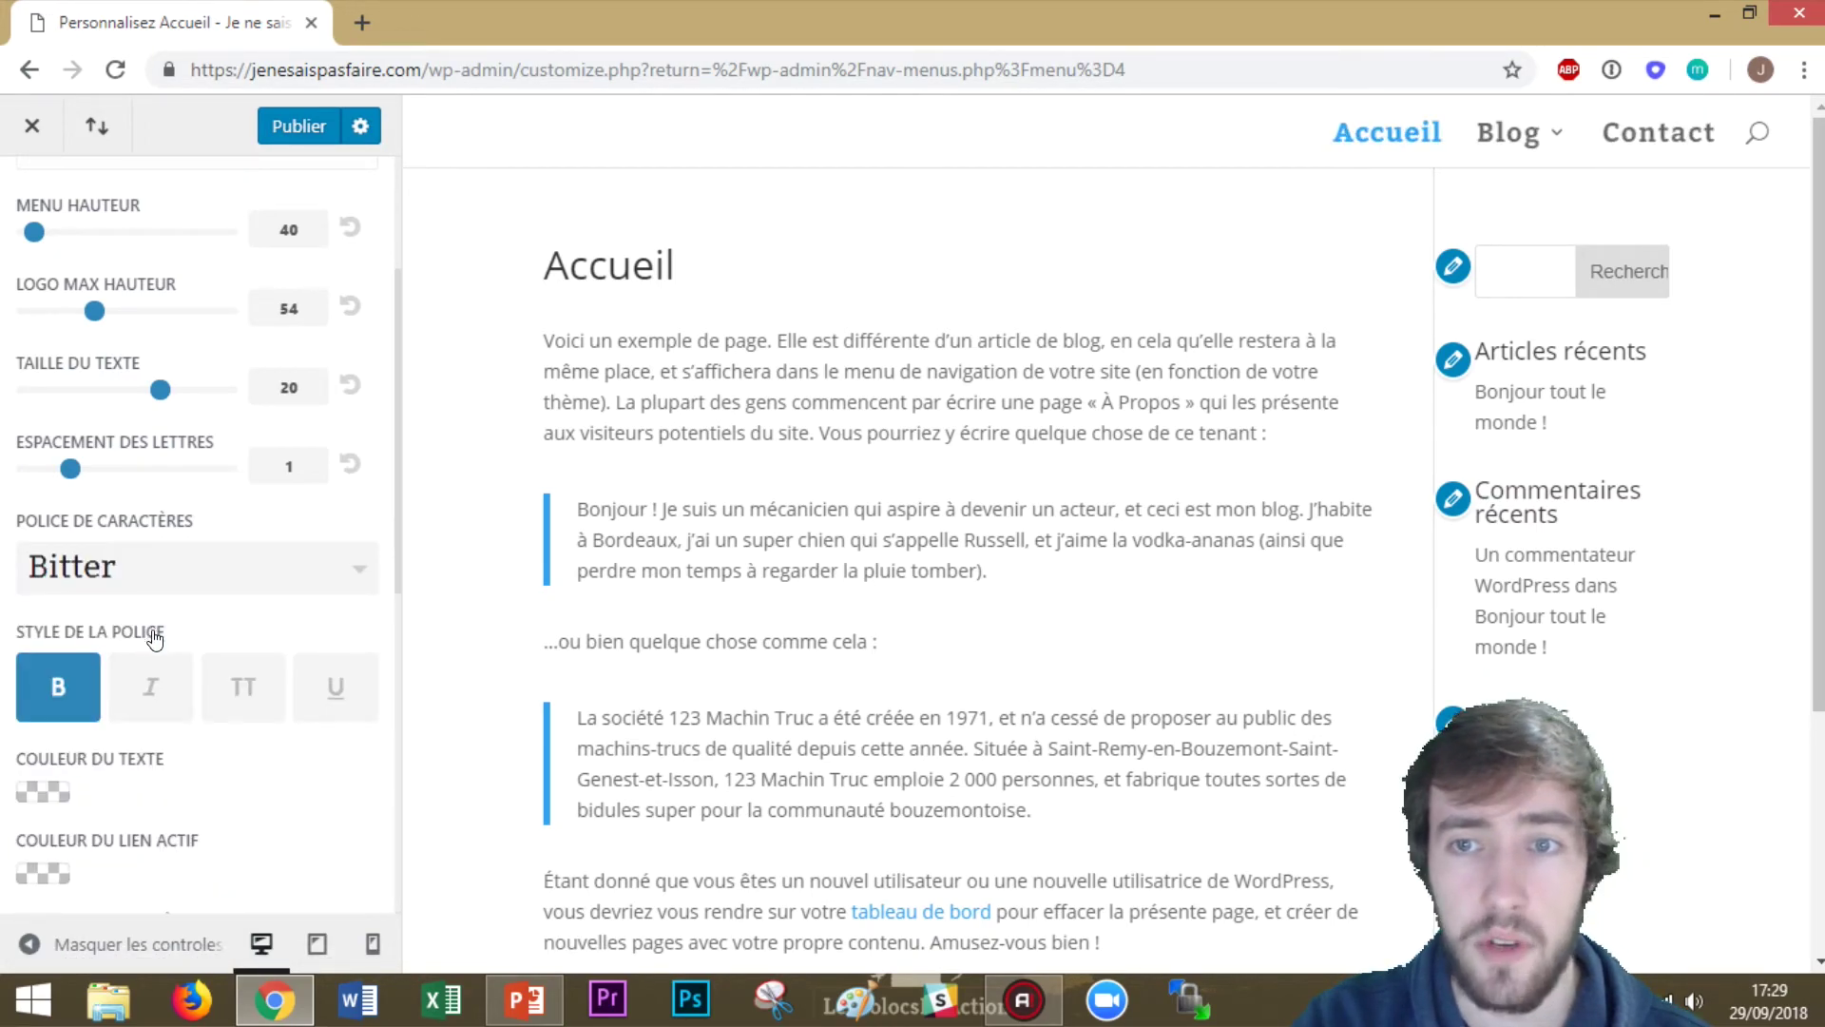
# Apply the uppercase font style to the primary menu's text
pyautogui.scroll(3, 230, 584)
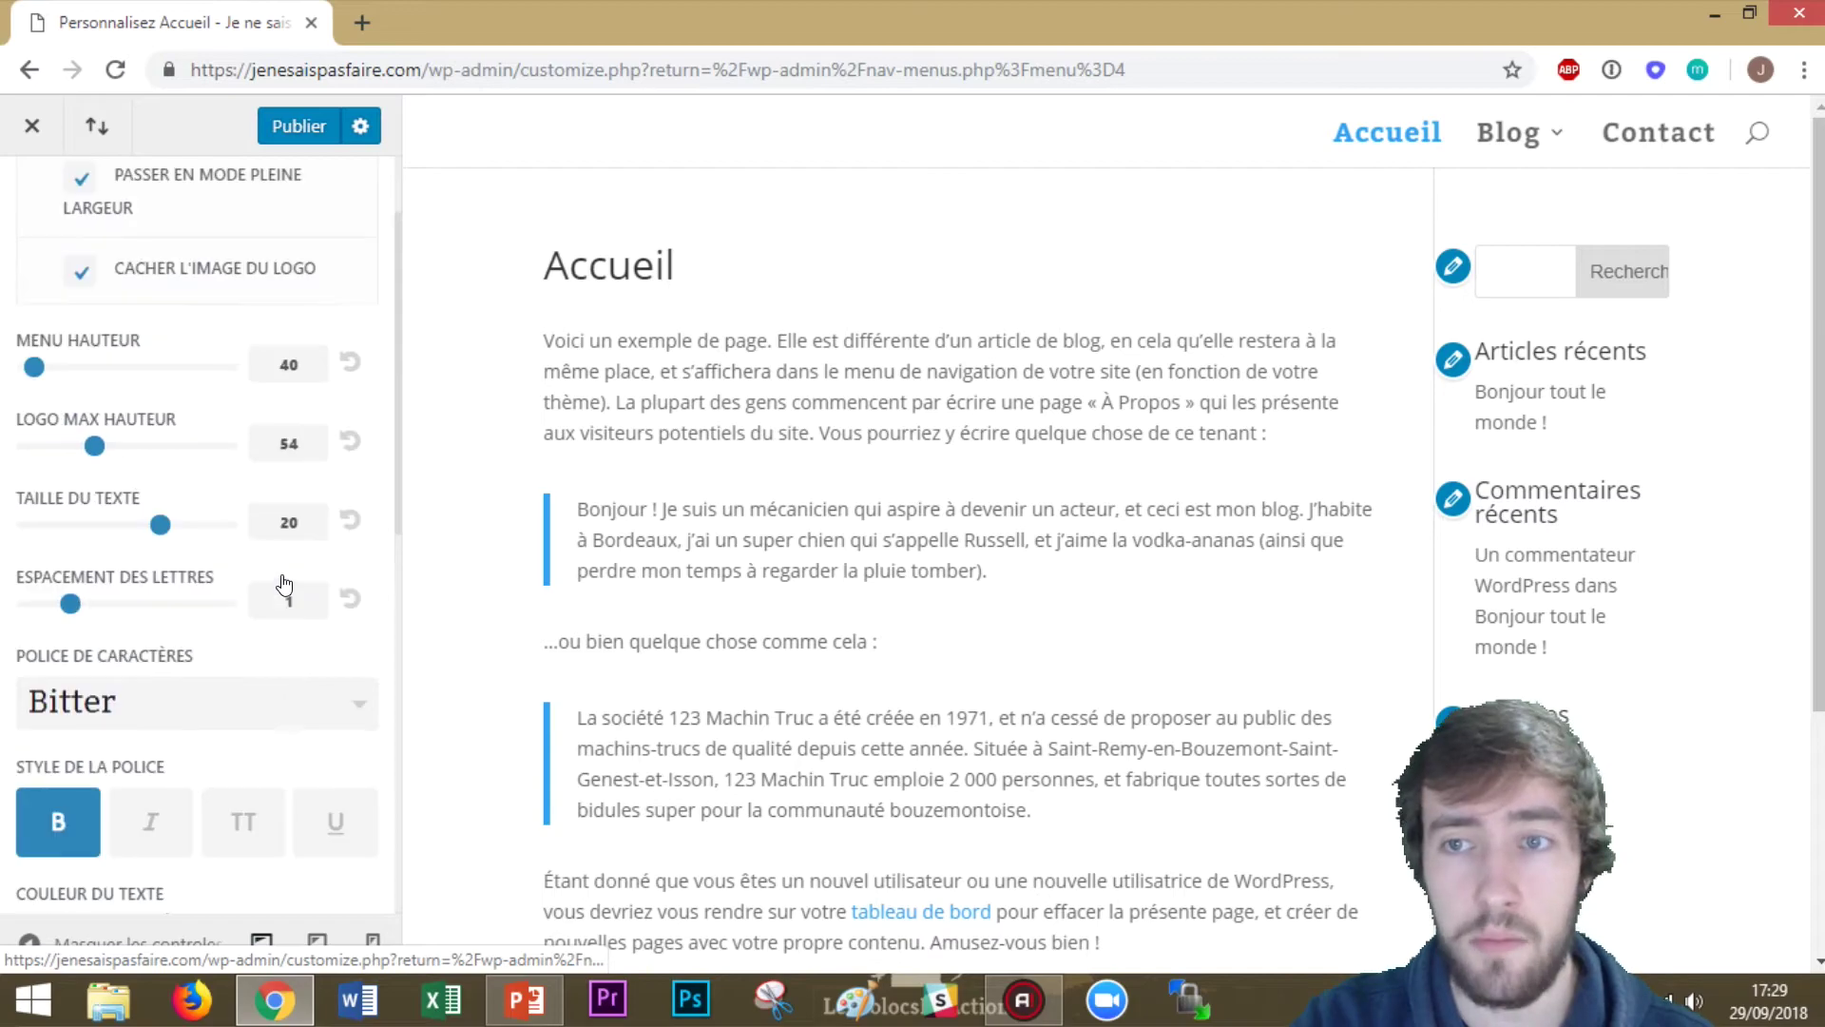
pyautogui.scroll(-7, 205, 456)
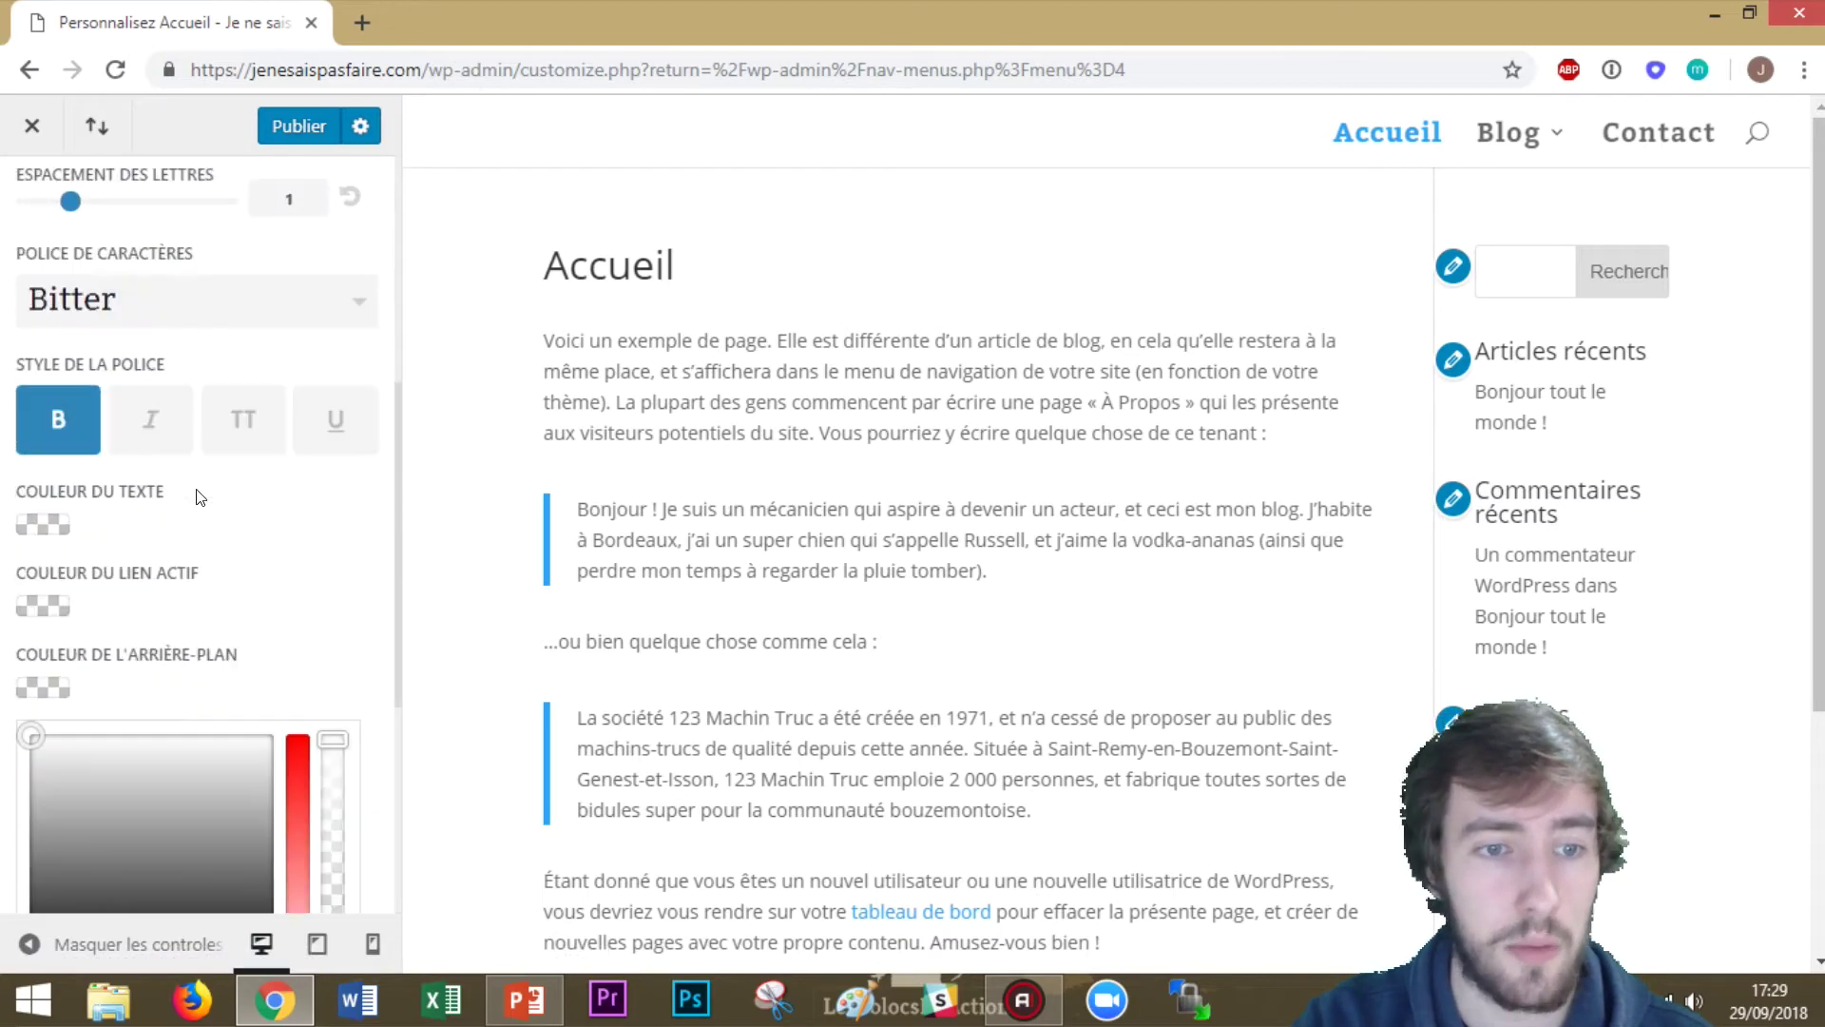
pyautogui.scroll(3, 191, 511)
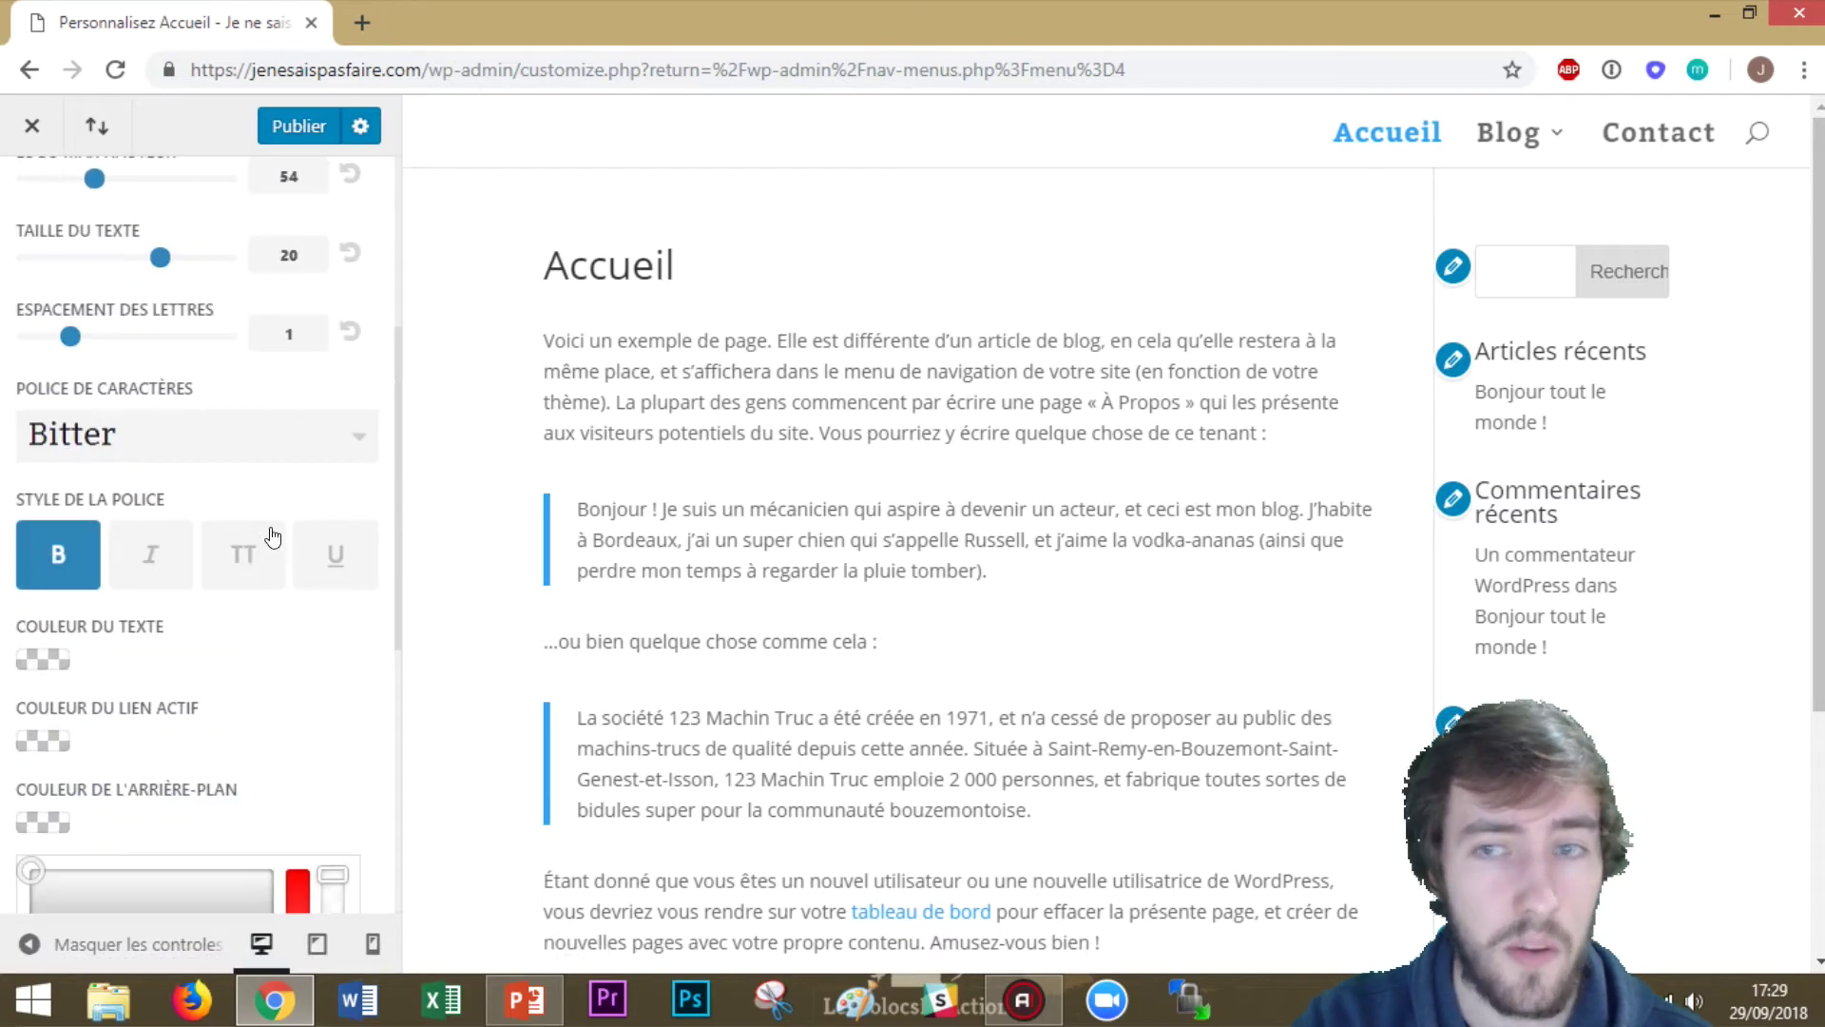
pyautogui.click(215, 579)
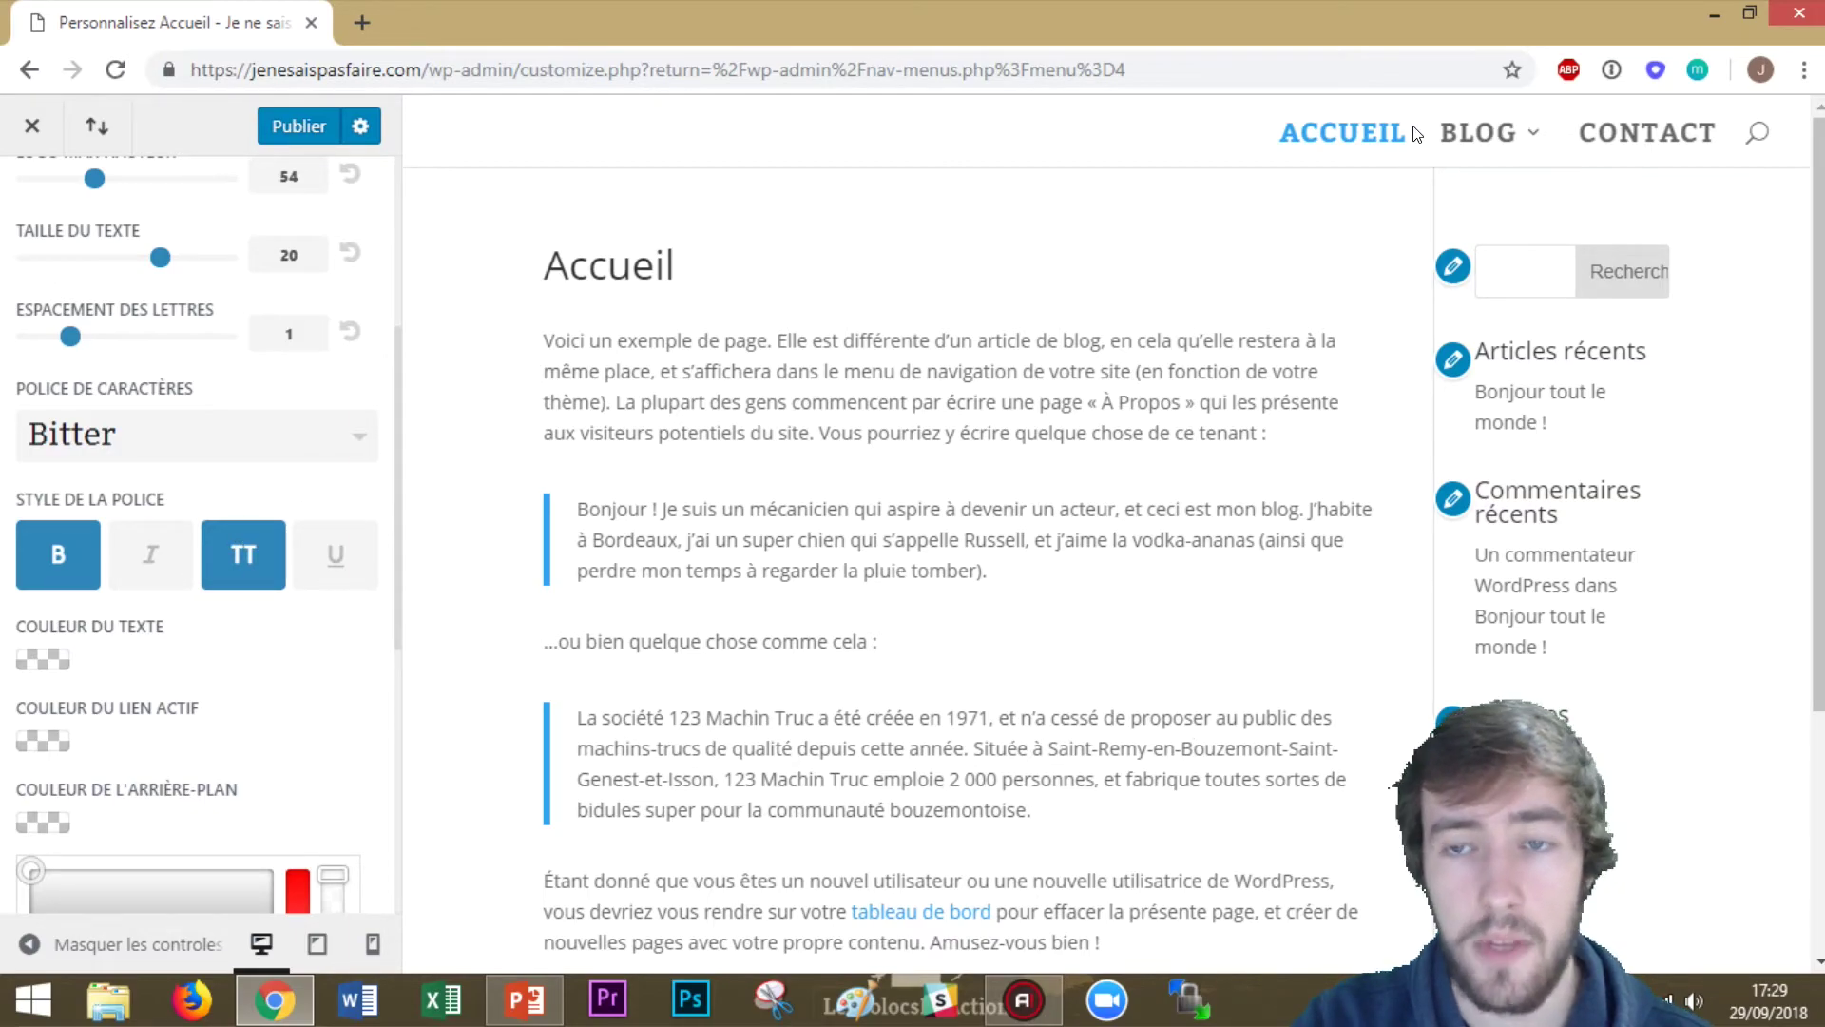
pyautogui.moveTo(1566, 138)
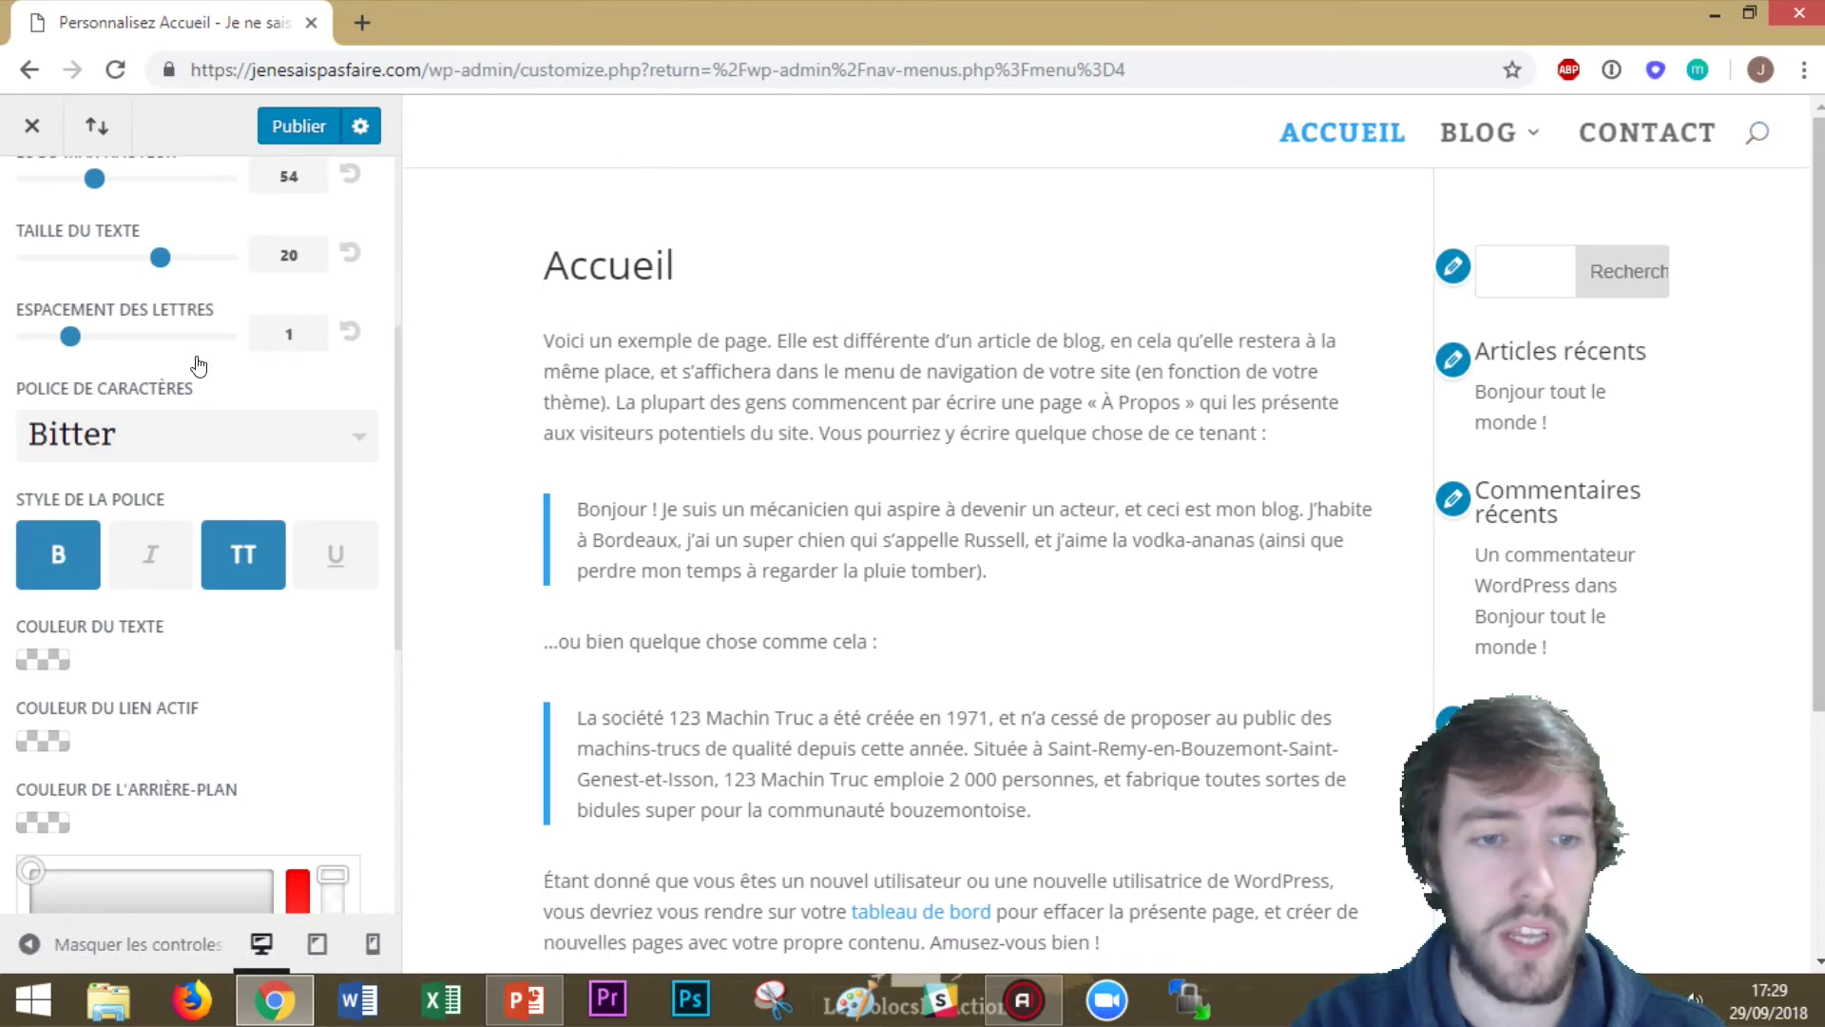
# Change the primary menu's active link colour to a darker blue and return to the header and navigation settings
pyautogui.scroll(4, 214, 542)
pyautogui.scroll(-6, 247, 665)
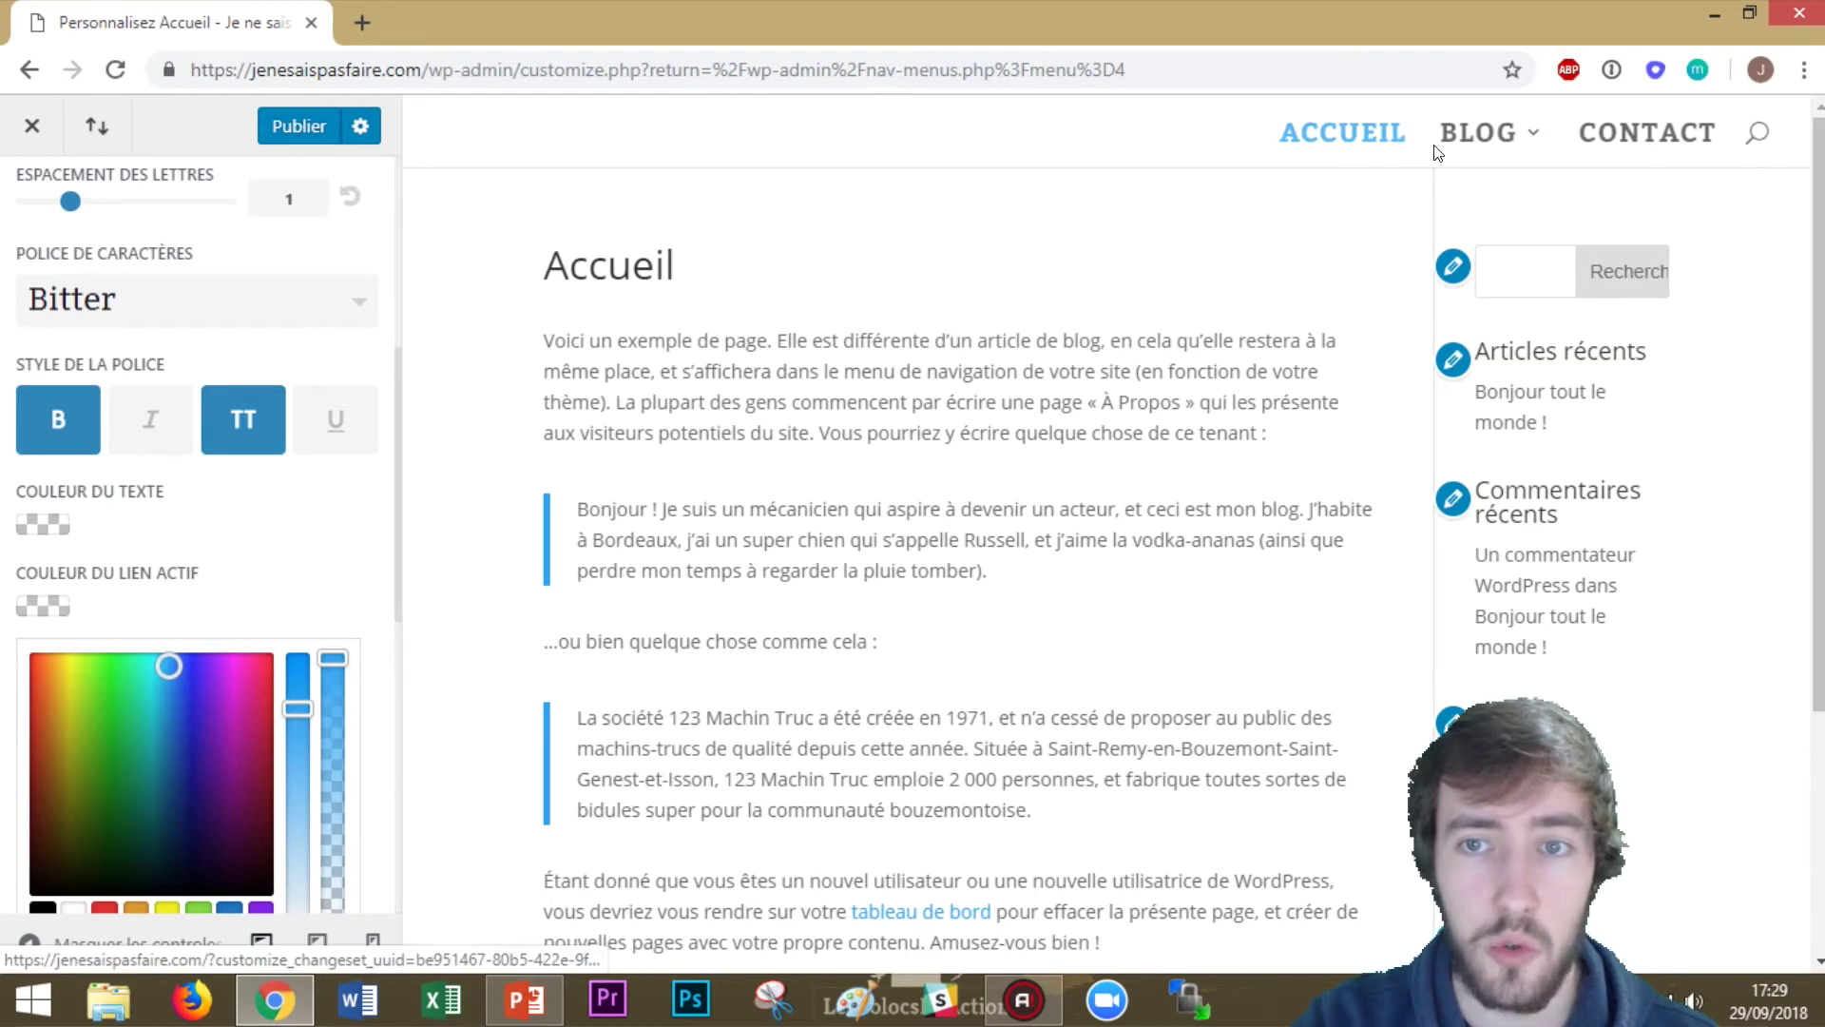
pyautogui.scroll(-3, 132, 548)
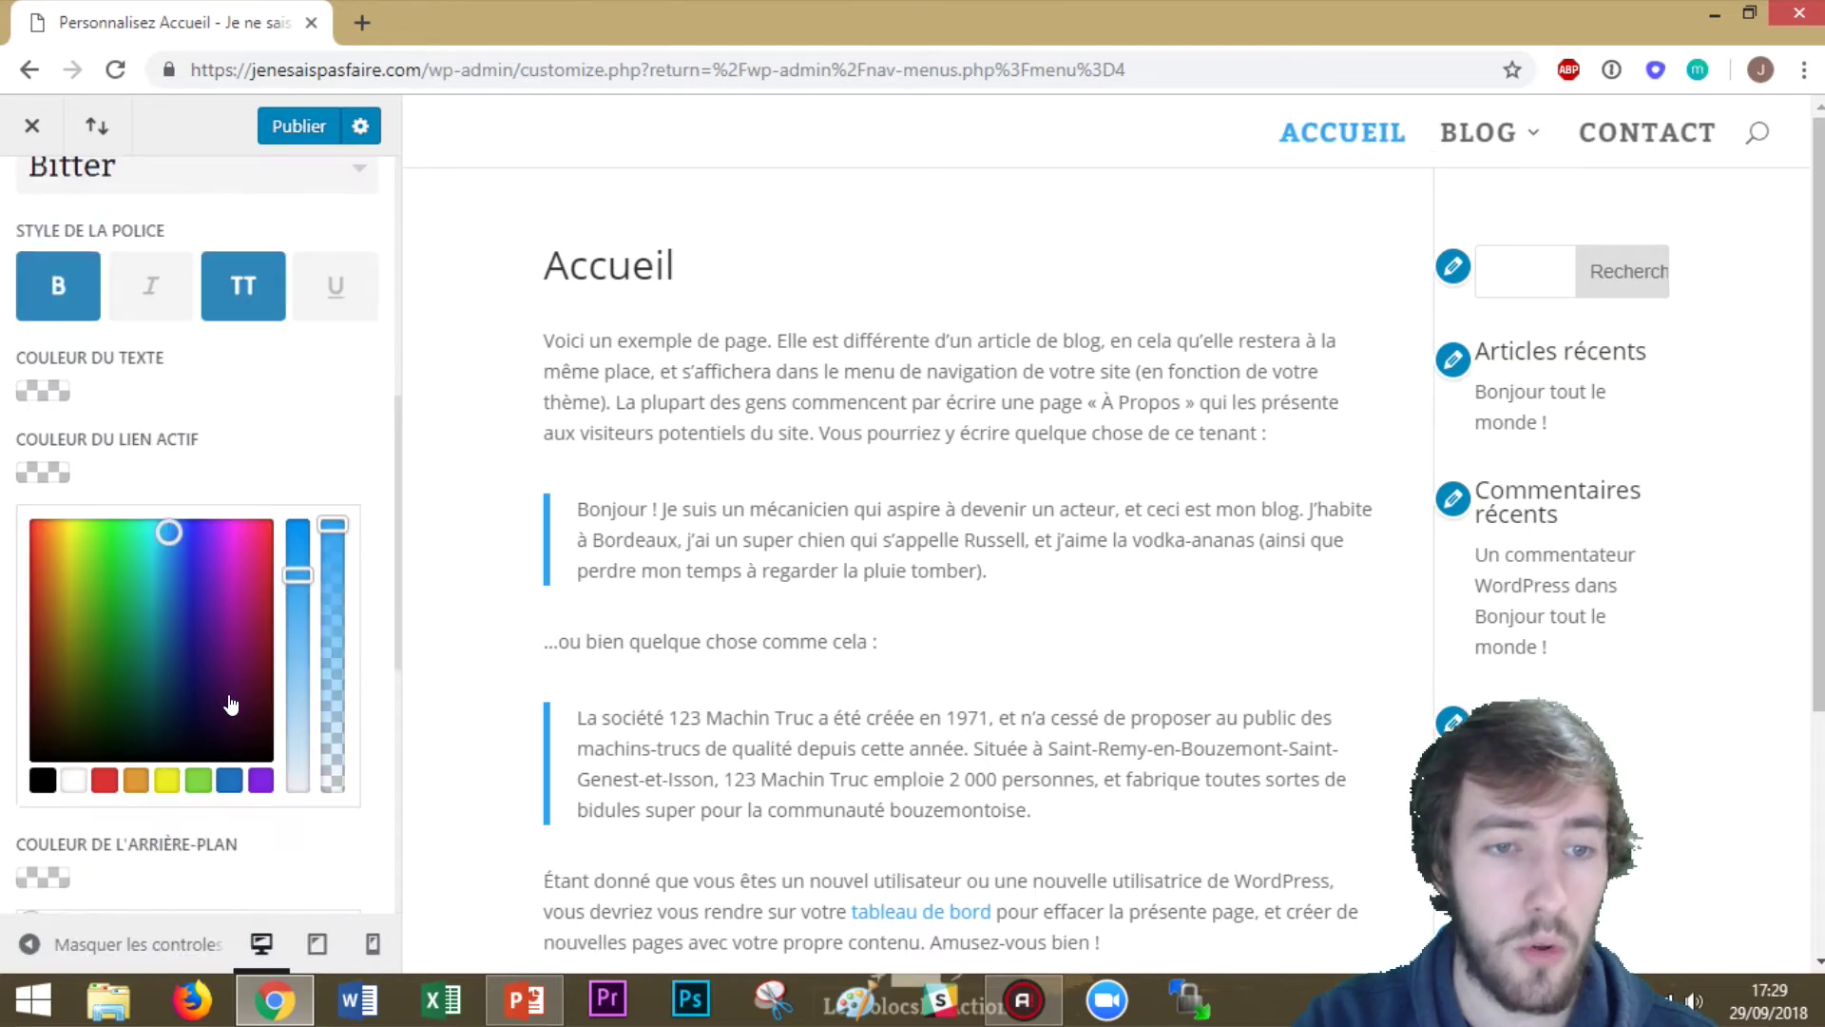
pyautogui.press('Escape')
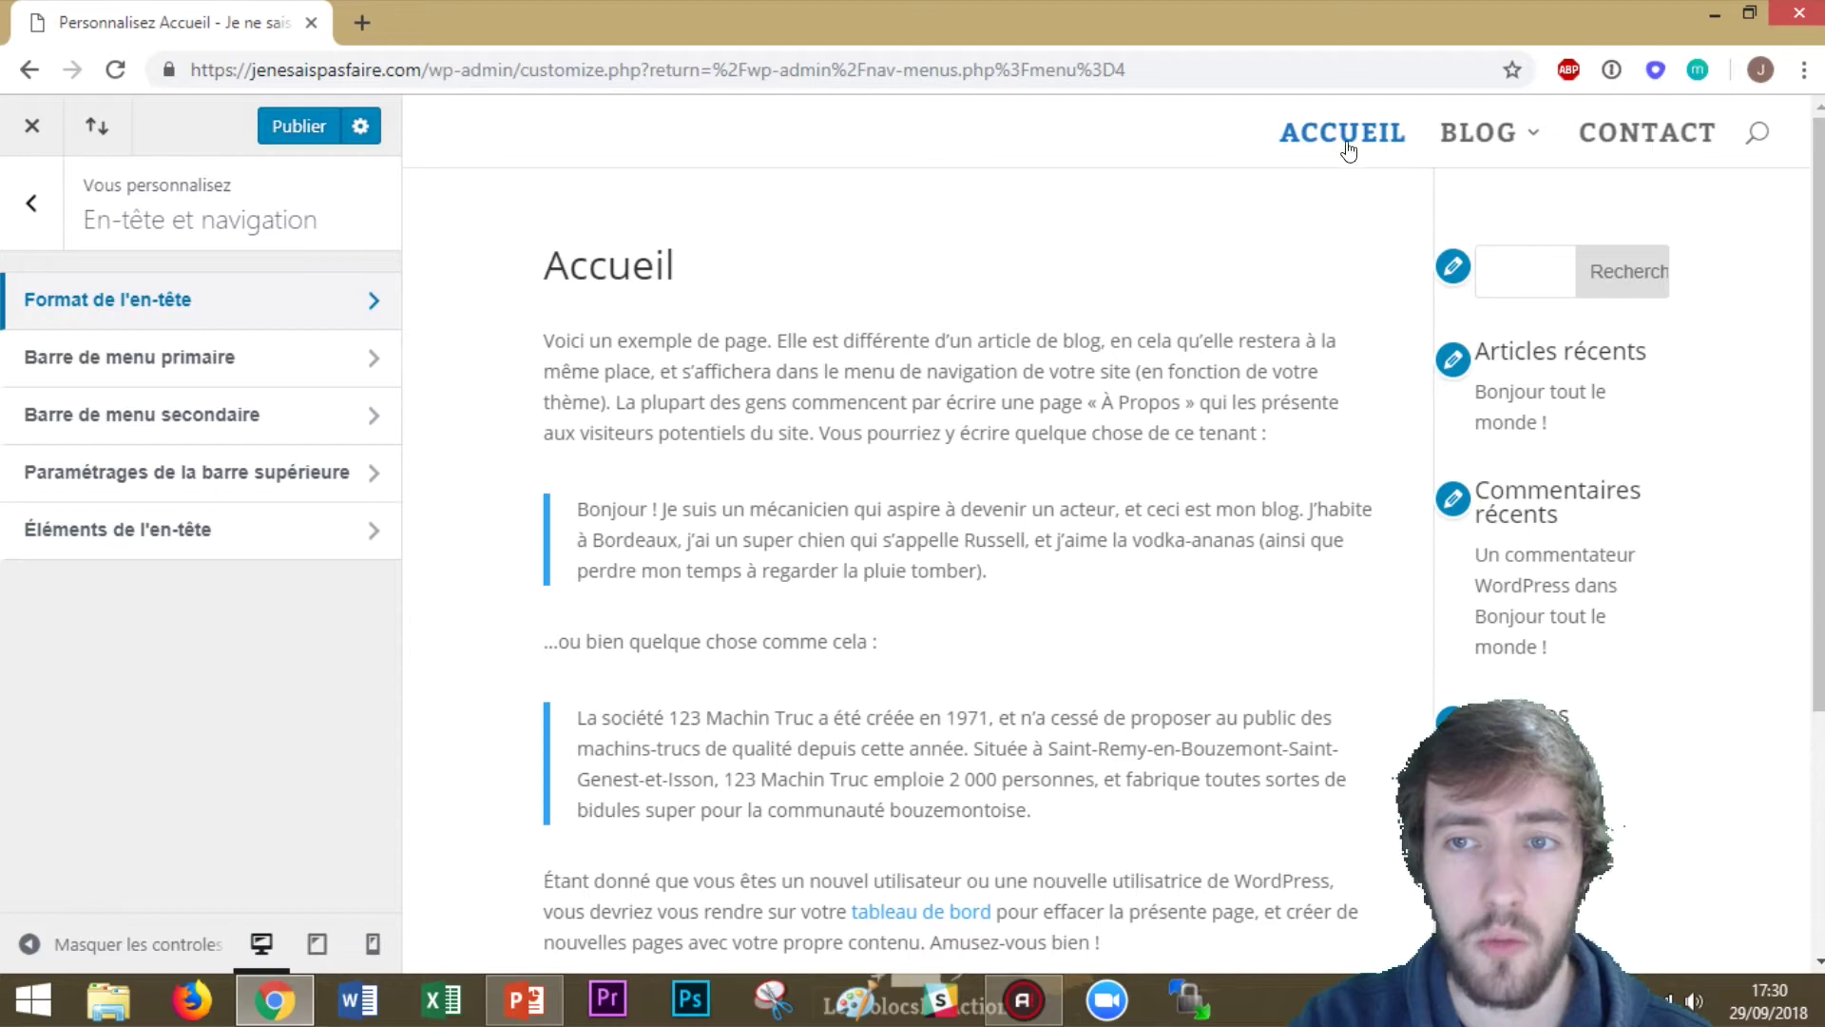
# In the header format settings, try the Centré header style
pyautogui.click(125, 300)
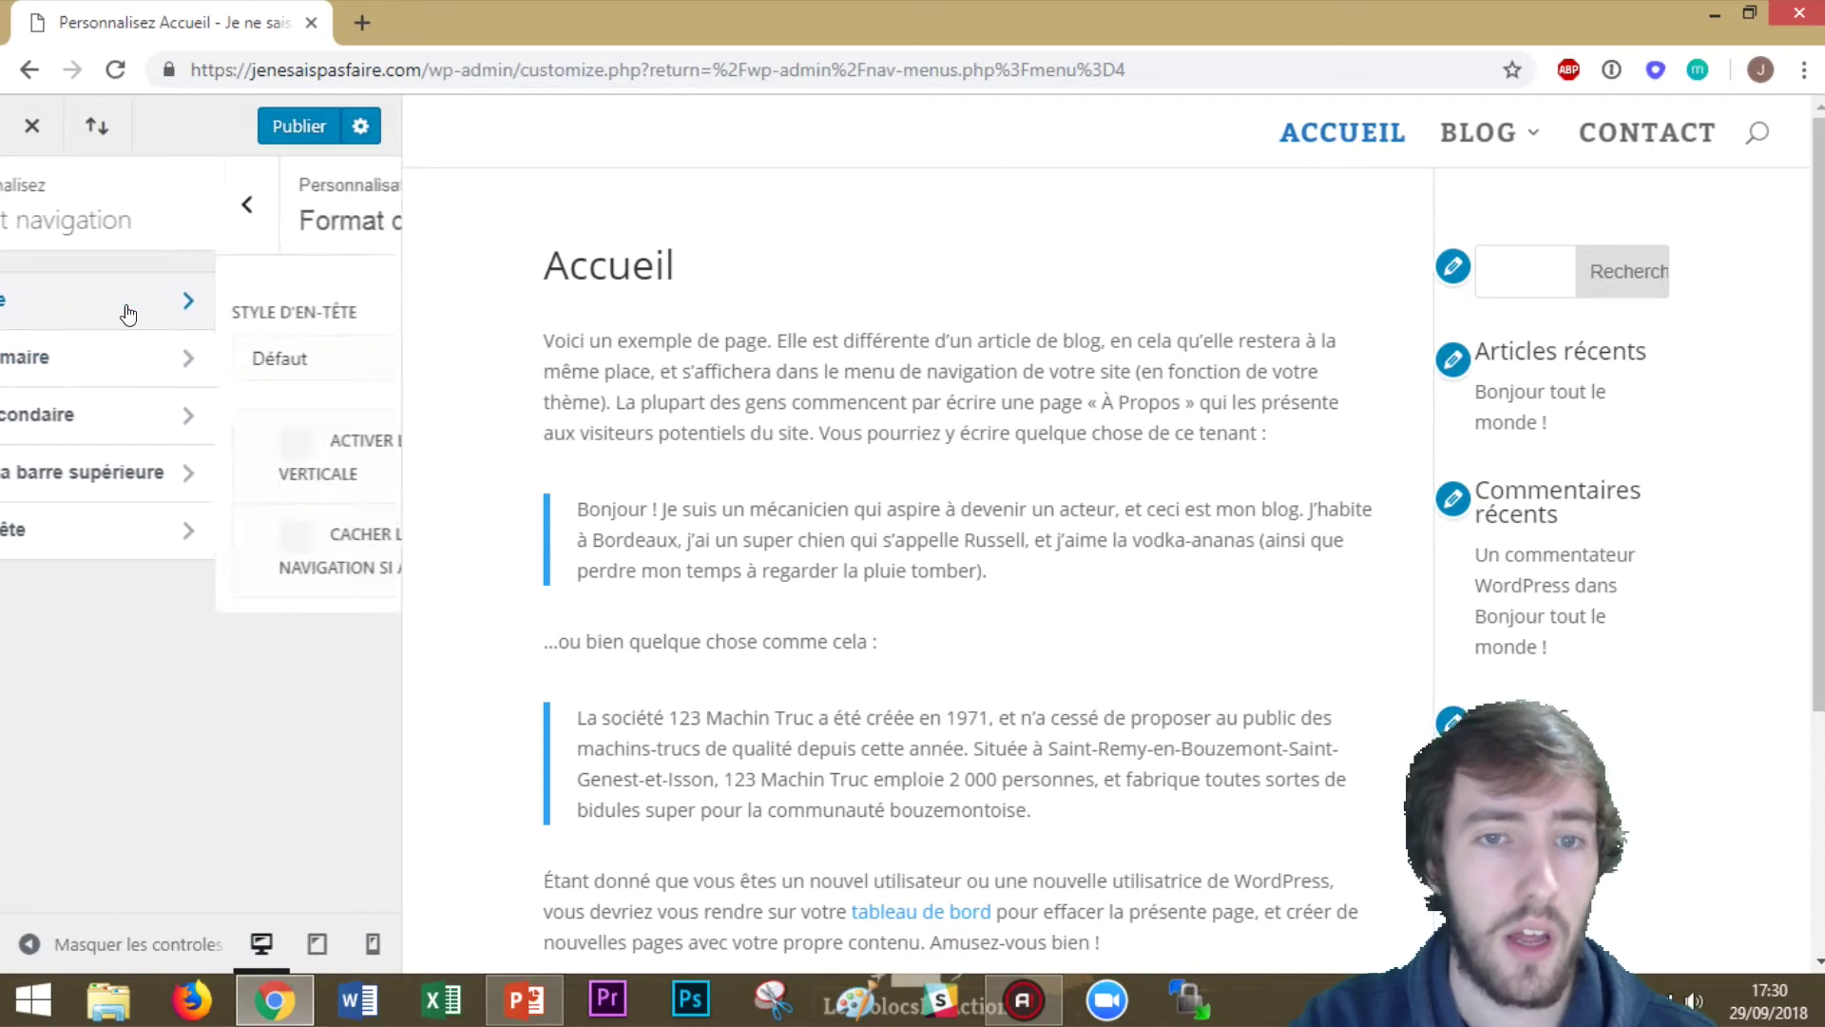
pyautogui.click(242, 360)
pyautogui.click(228, 420)
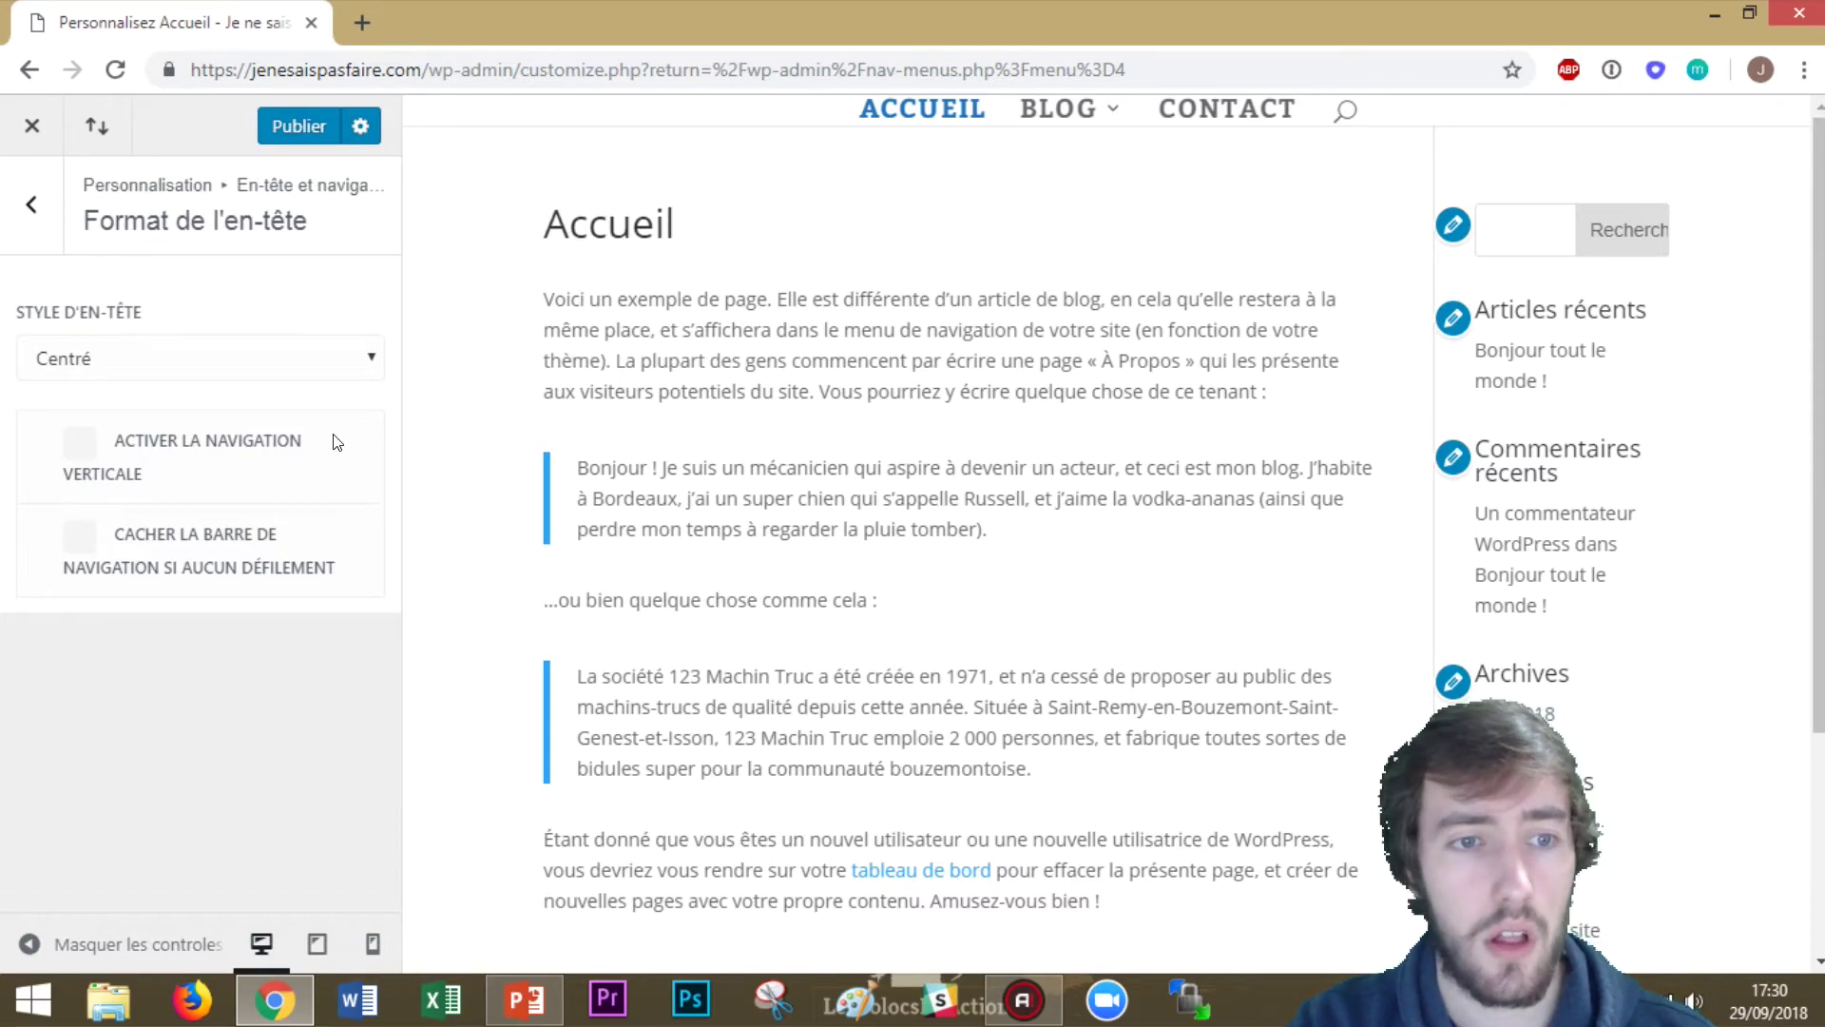
# Try vertical navigation with the Blog submenu and the Droite and Gauche orientations, and switch it off again
pyautogui.click(68, 457)
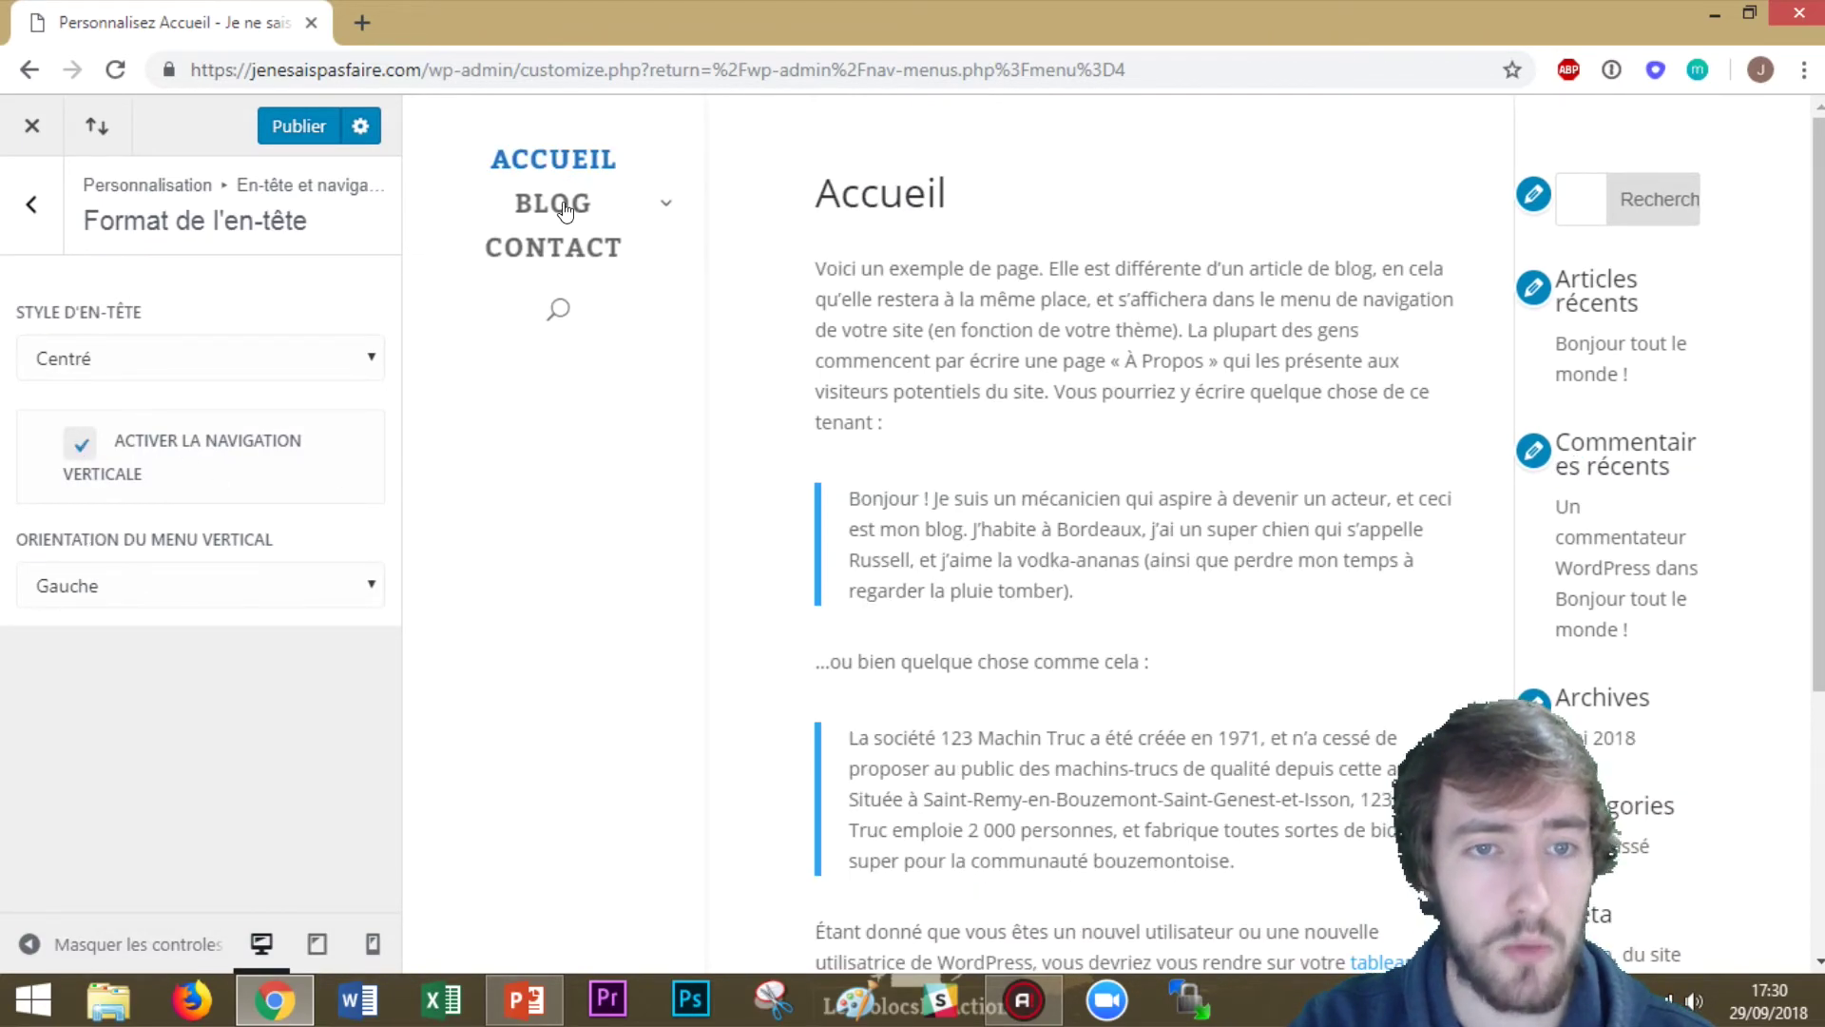
pyautogui.moveTo(668, 209)
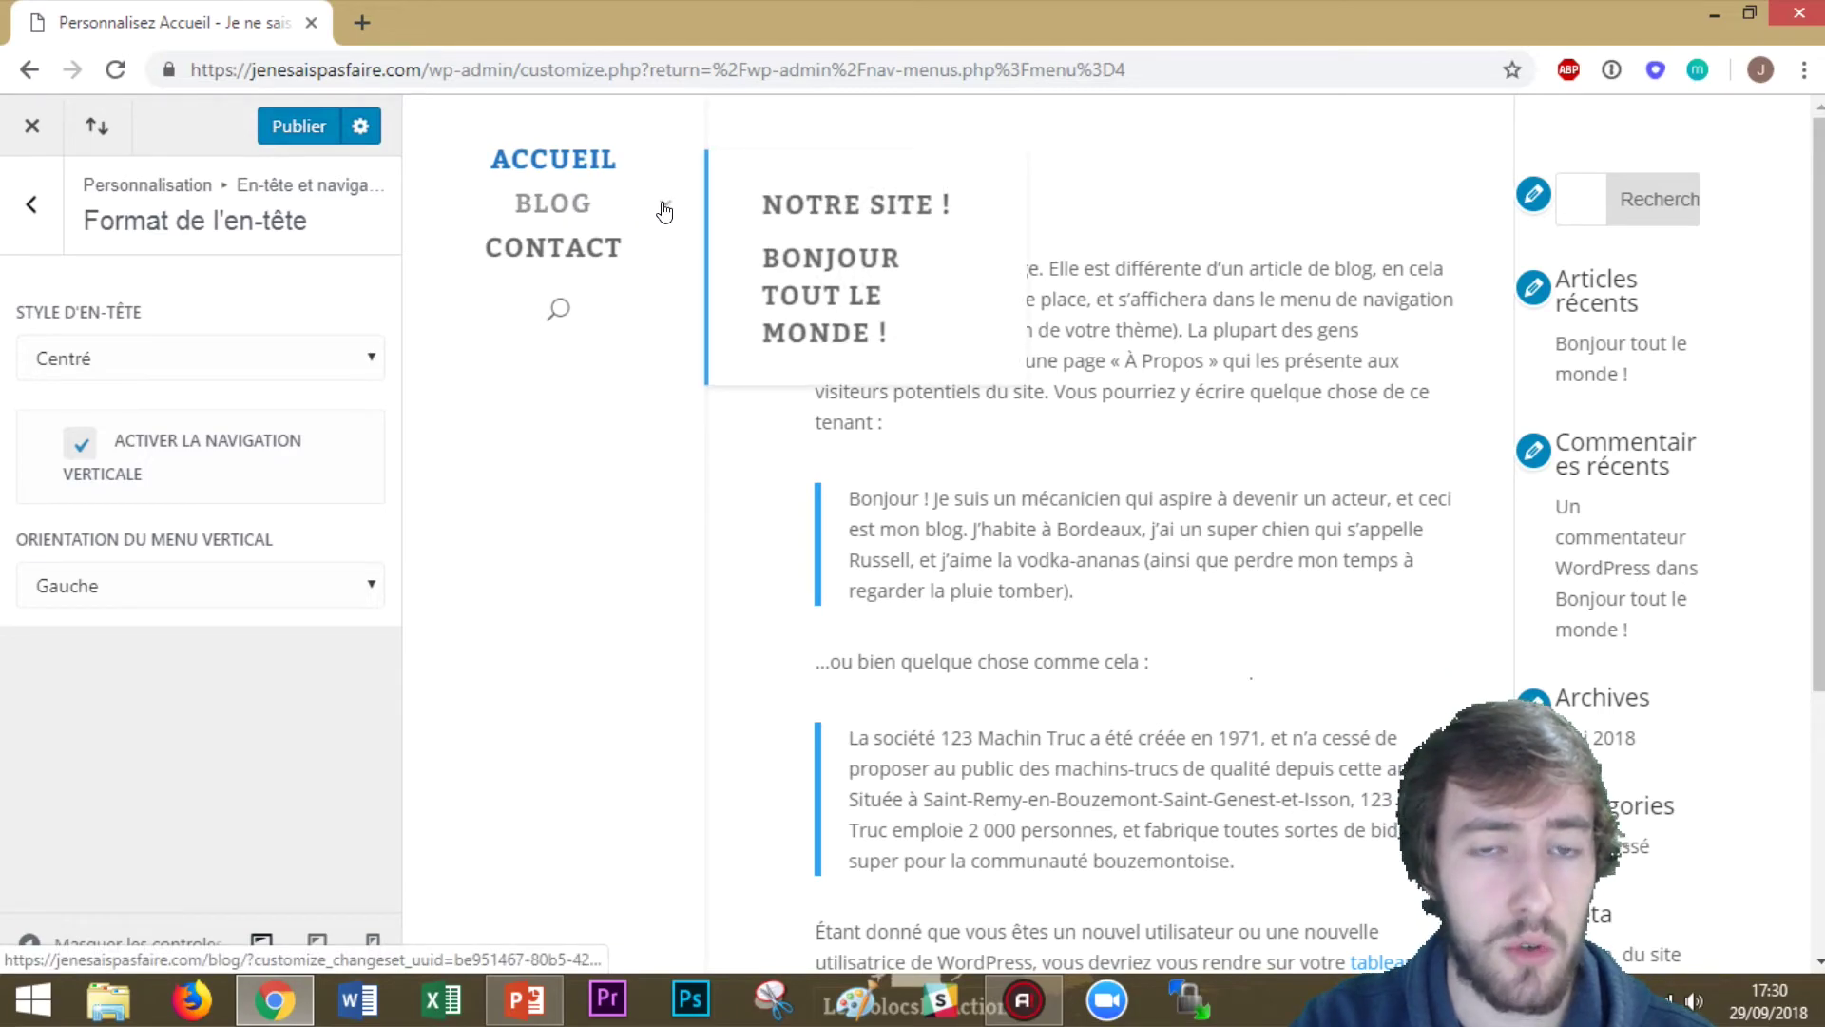
pyautogui.click(110, 587)
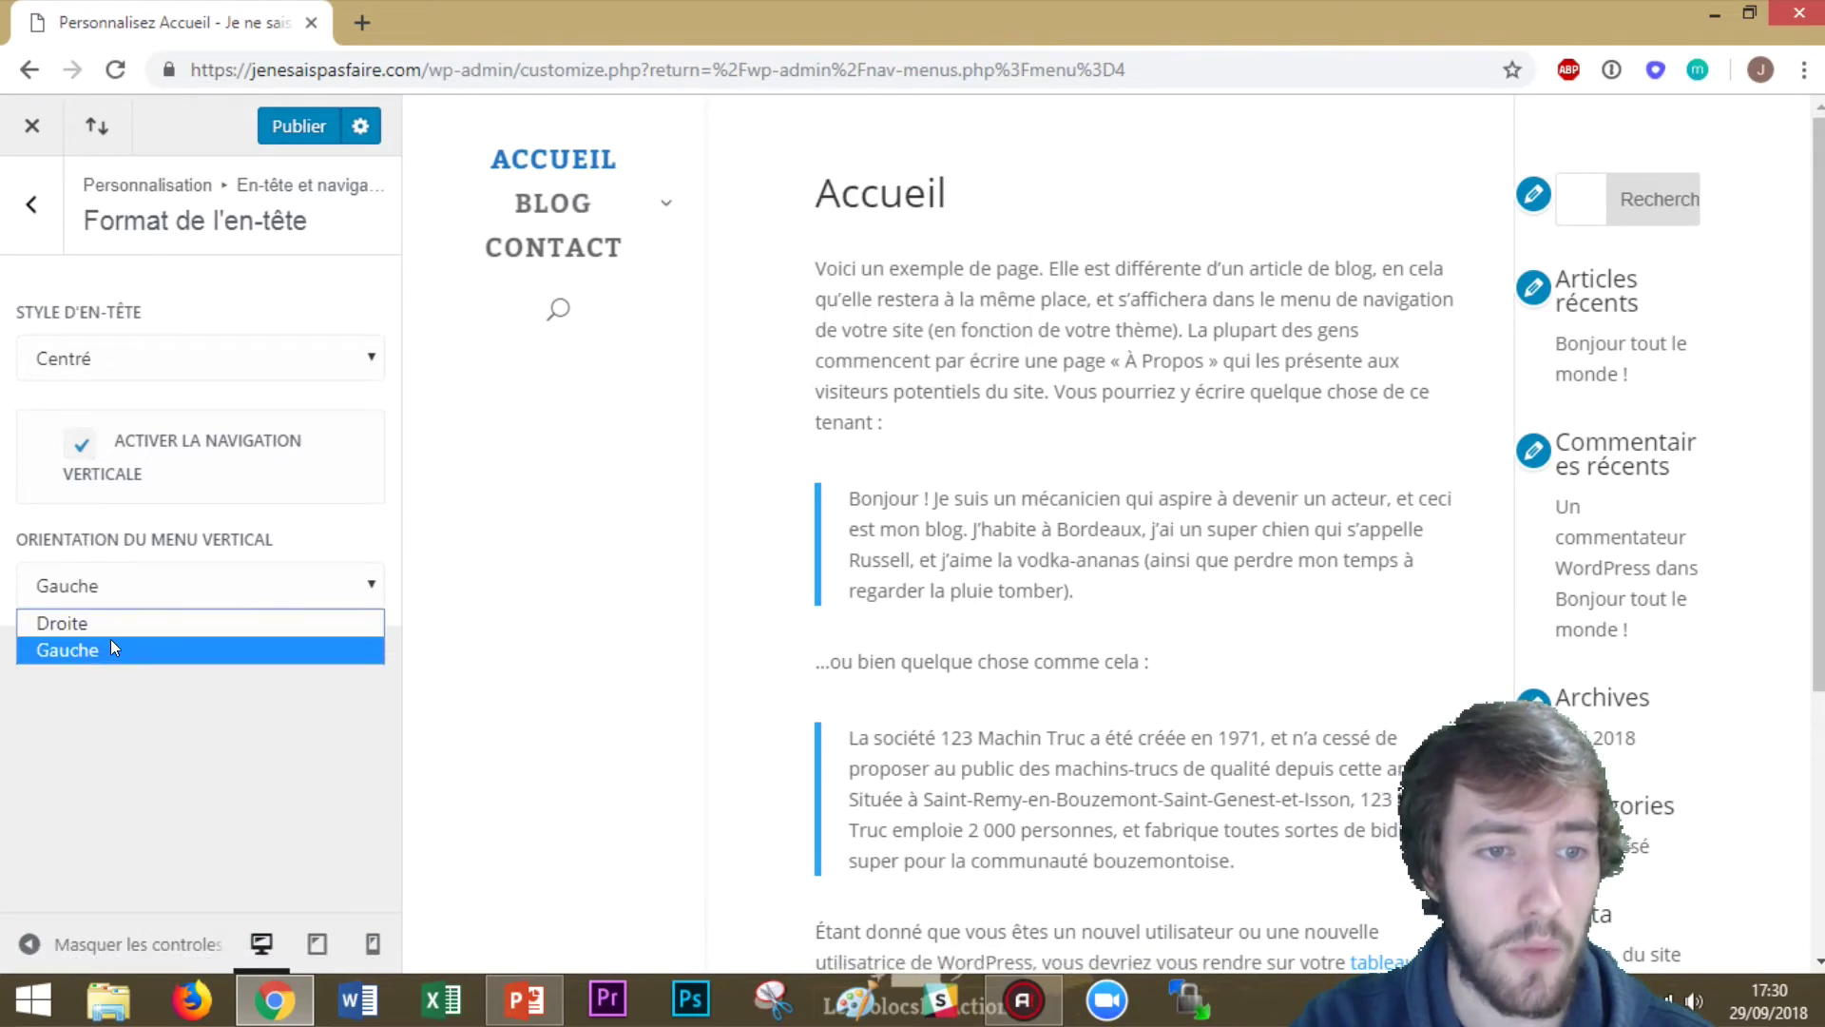
pyautogui.click(113, 623)
pyautogui.click(72, 573)
pyautogui.click(93, 639)
pyautogui.click(85, 422)
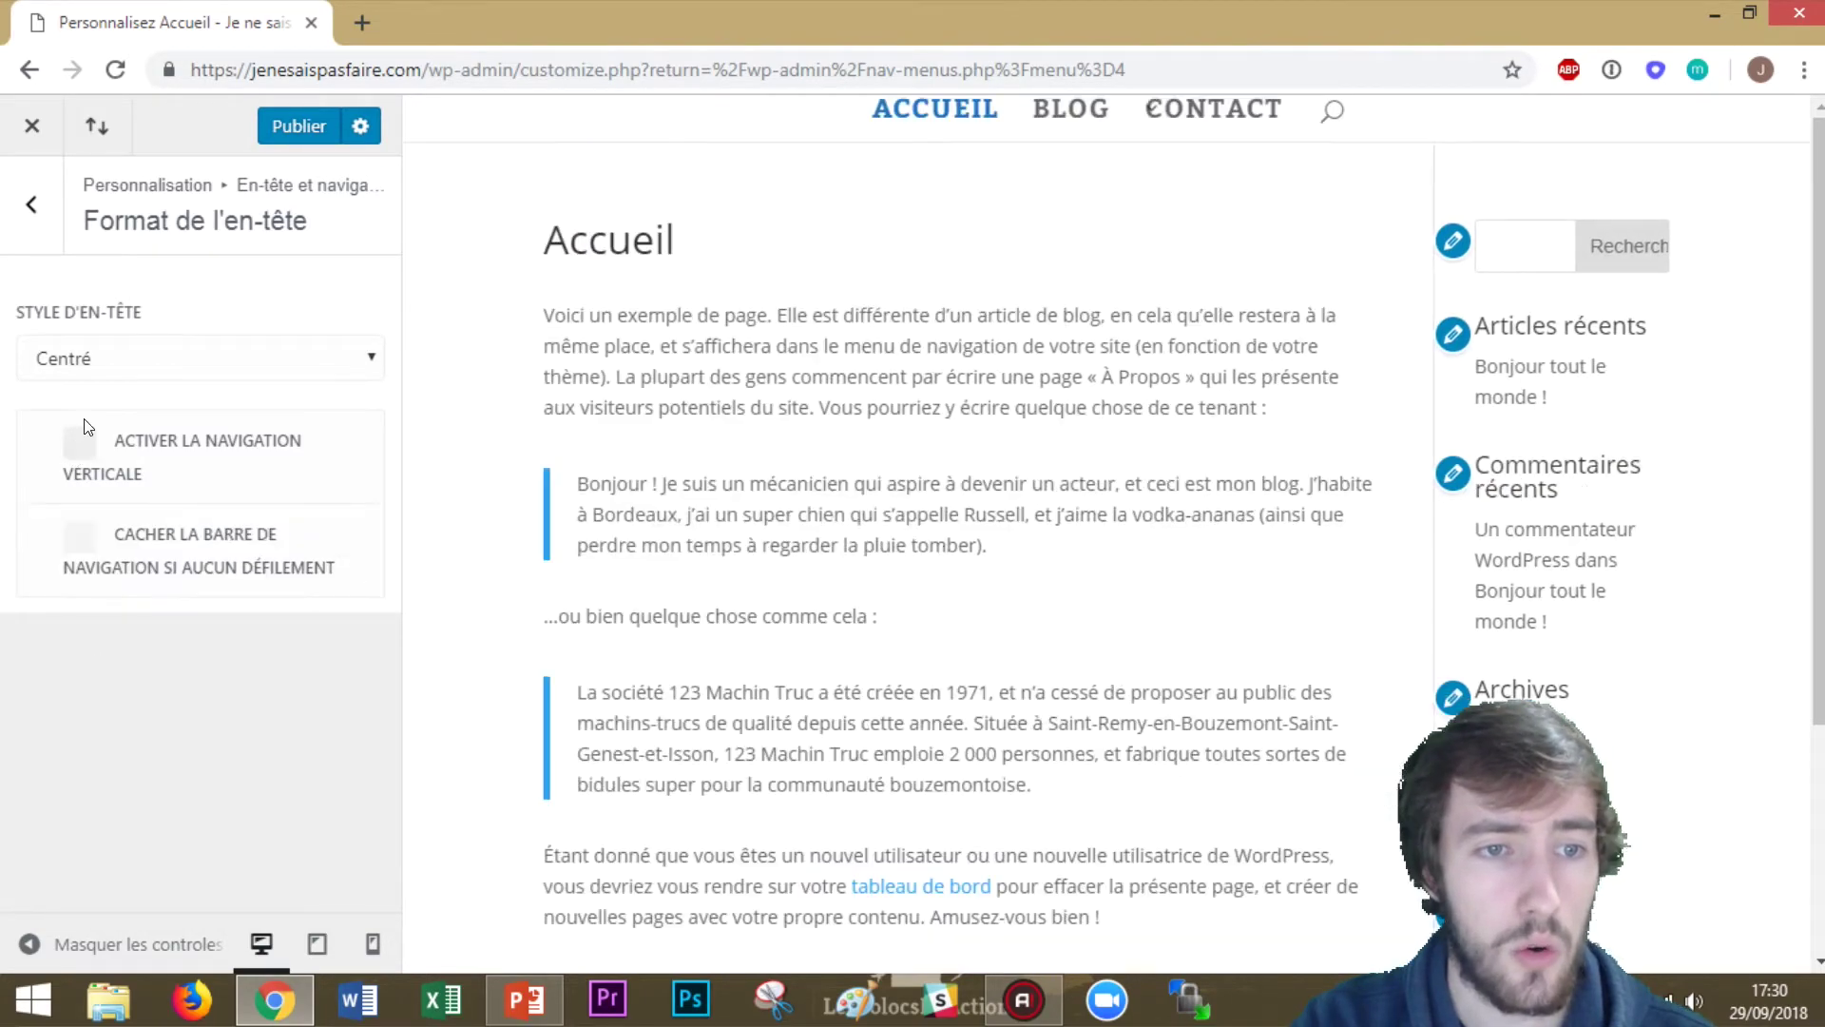
# Set the header style to Logo inline centré
pyautogui.click(158, 375)
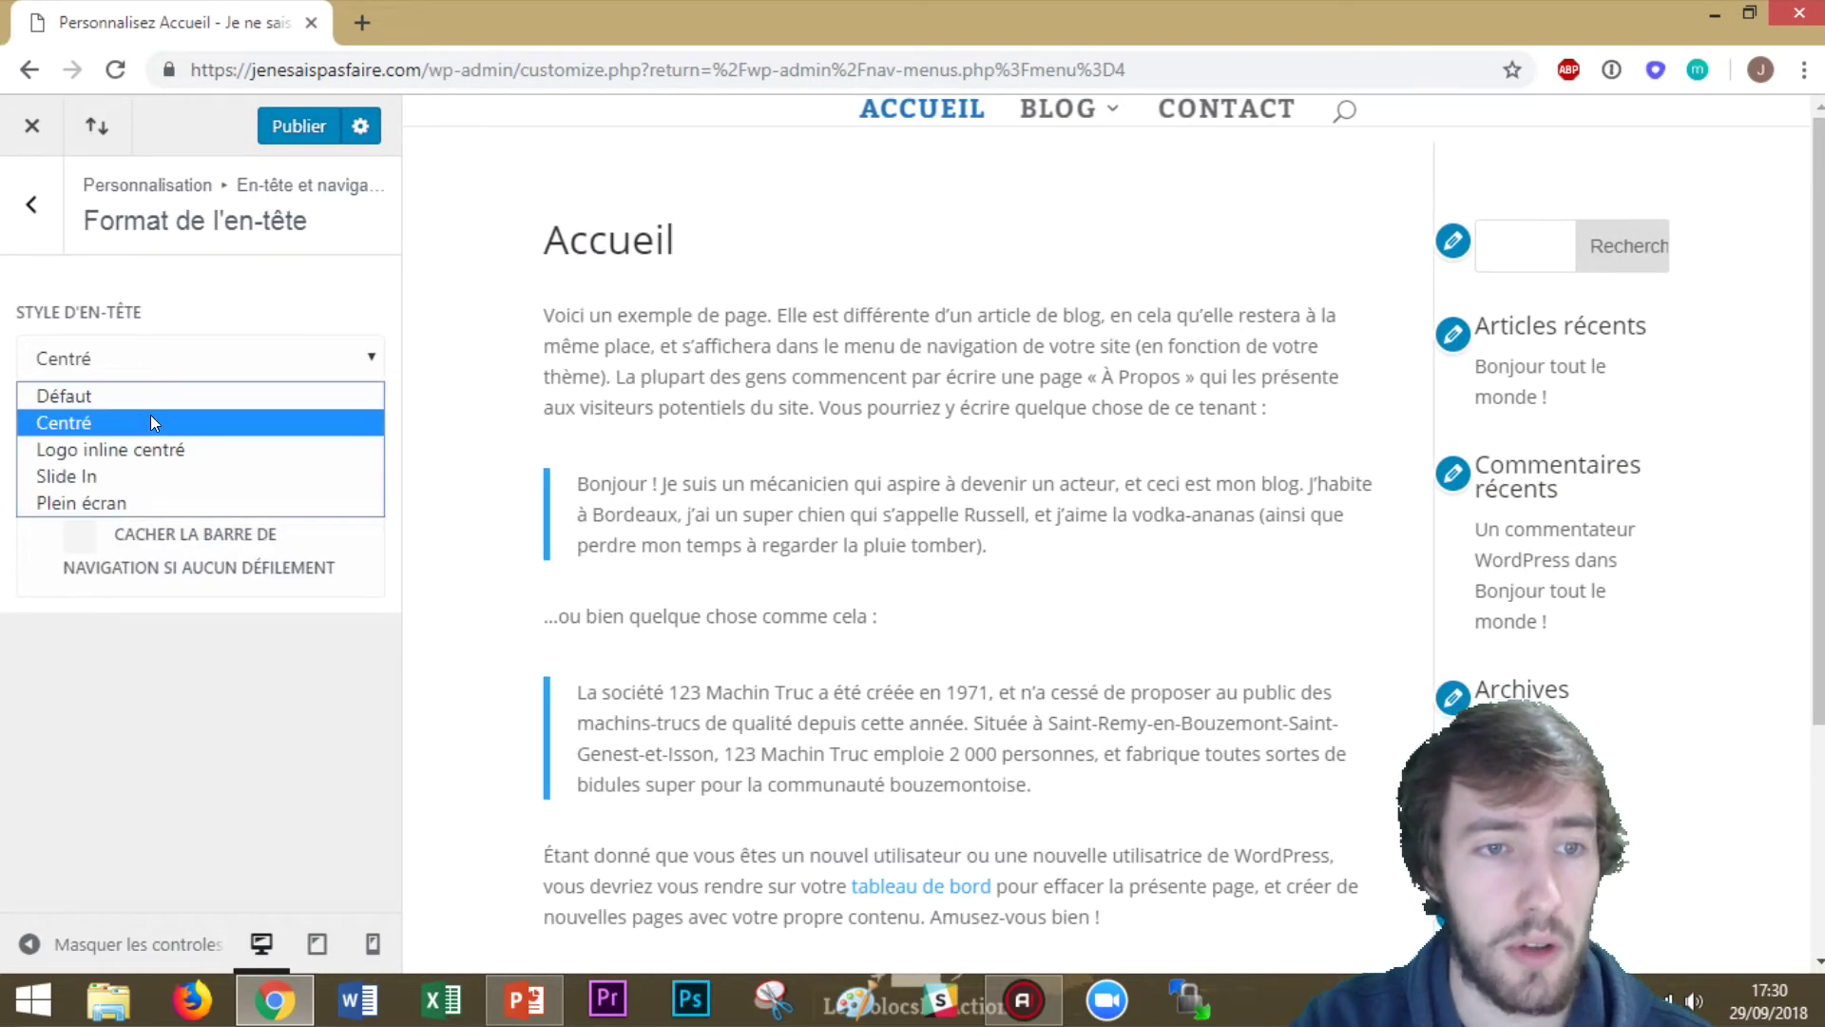
pyautogui.click(146, 435)
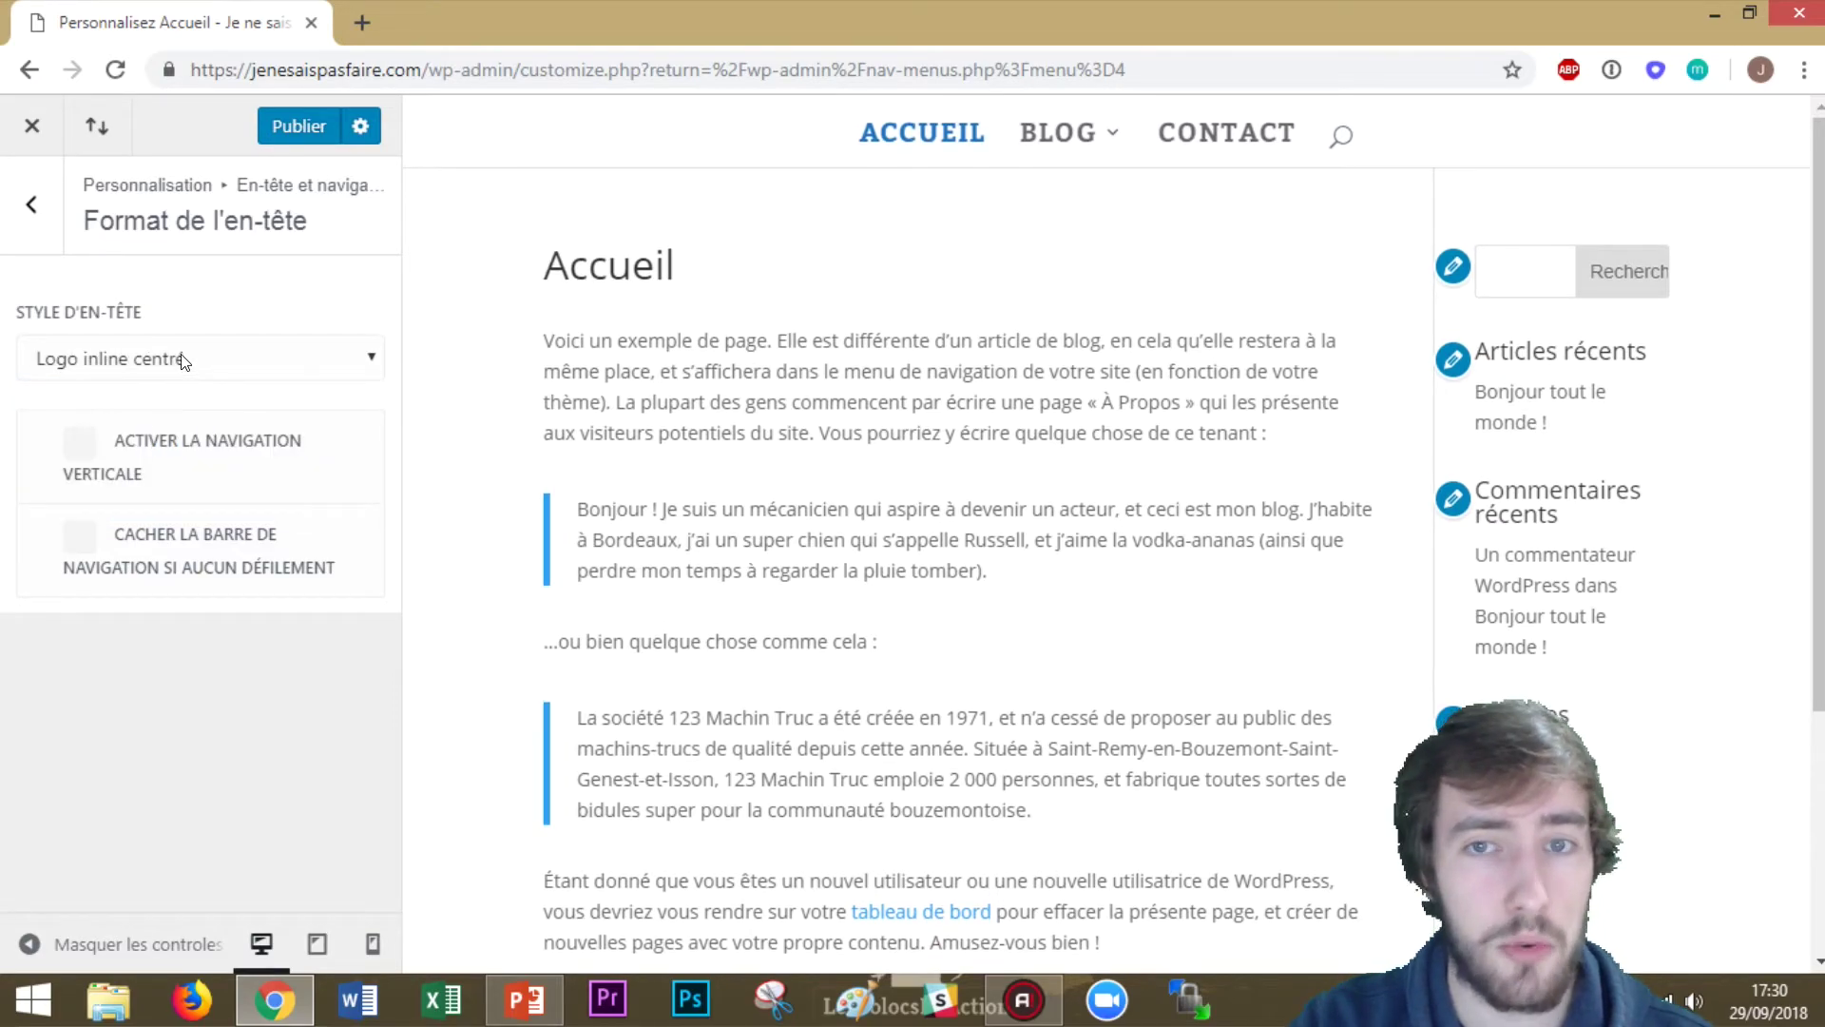
pyautogui.click(183, 362)
pyautogui.click(175, 342)
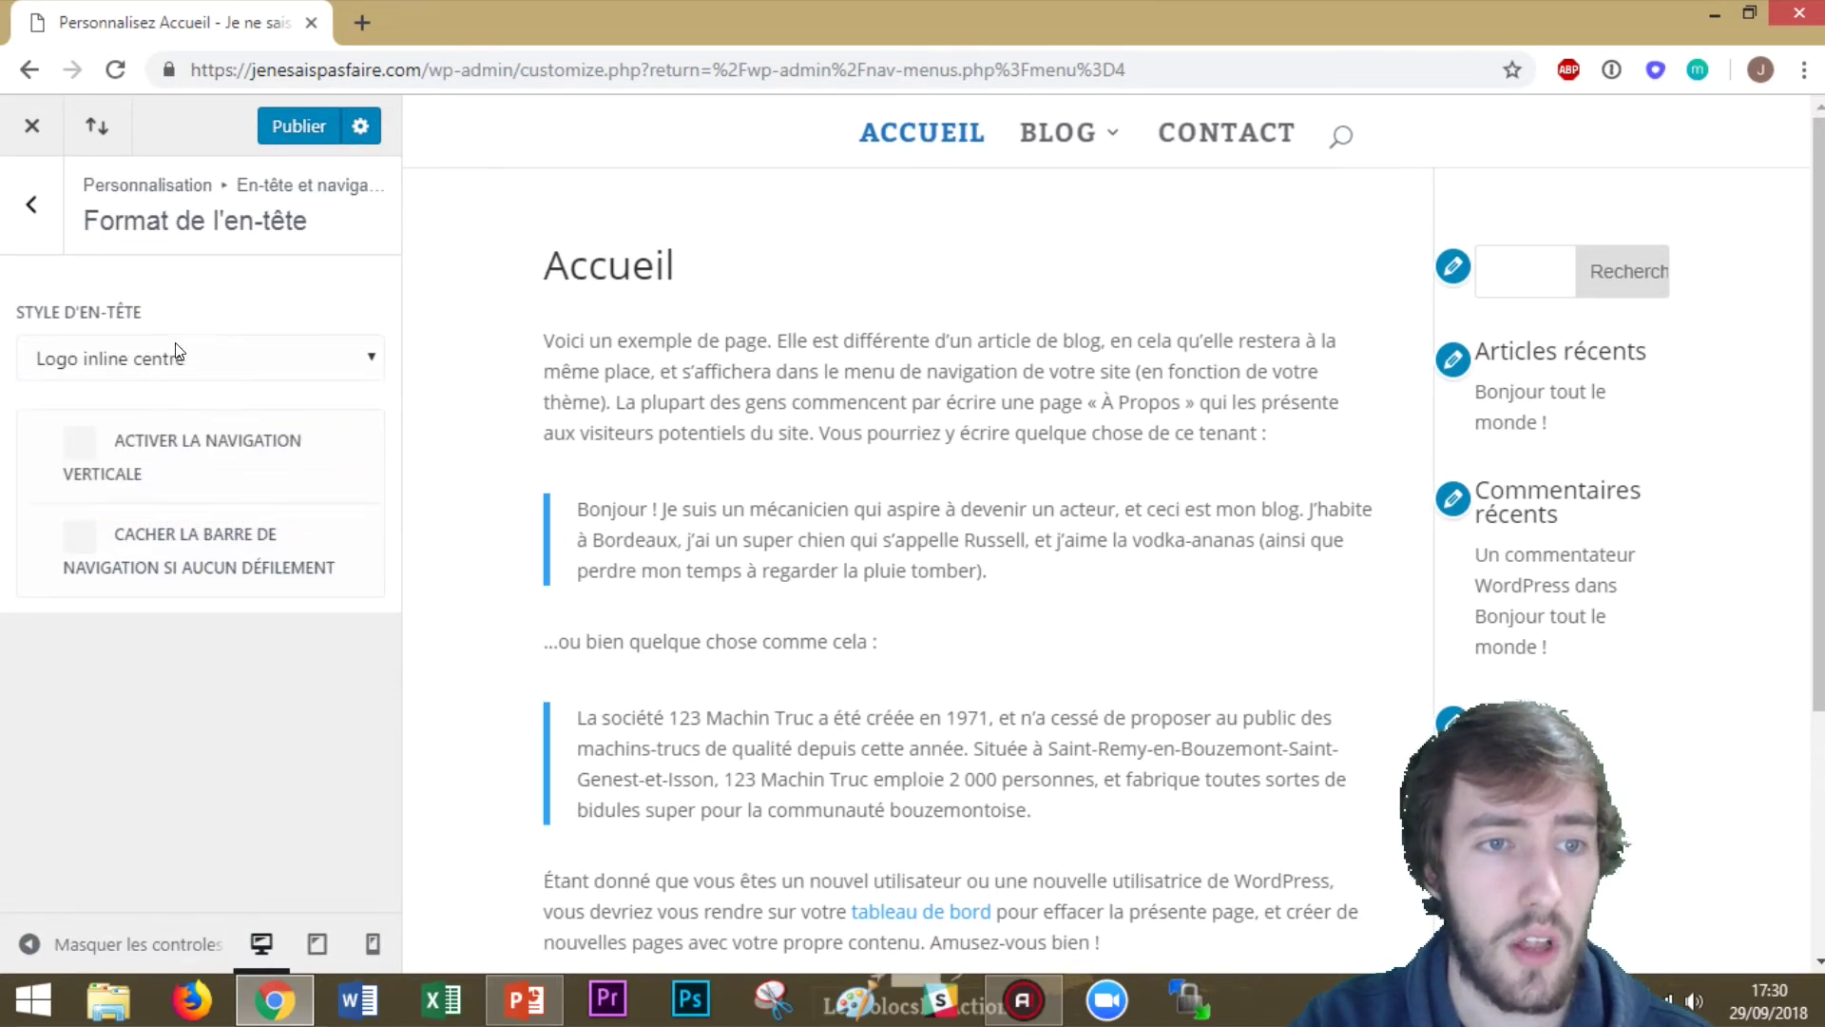
# Make the logo image visible again in the primary menu bar settings
pyautogui.click(30, 195)
pyautogui.click(95, 359)
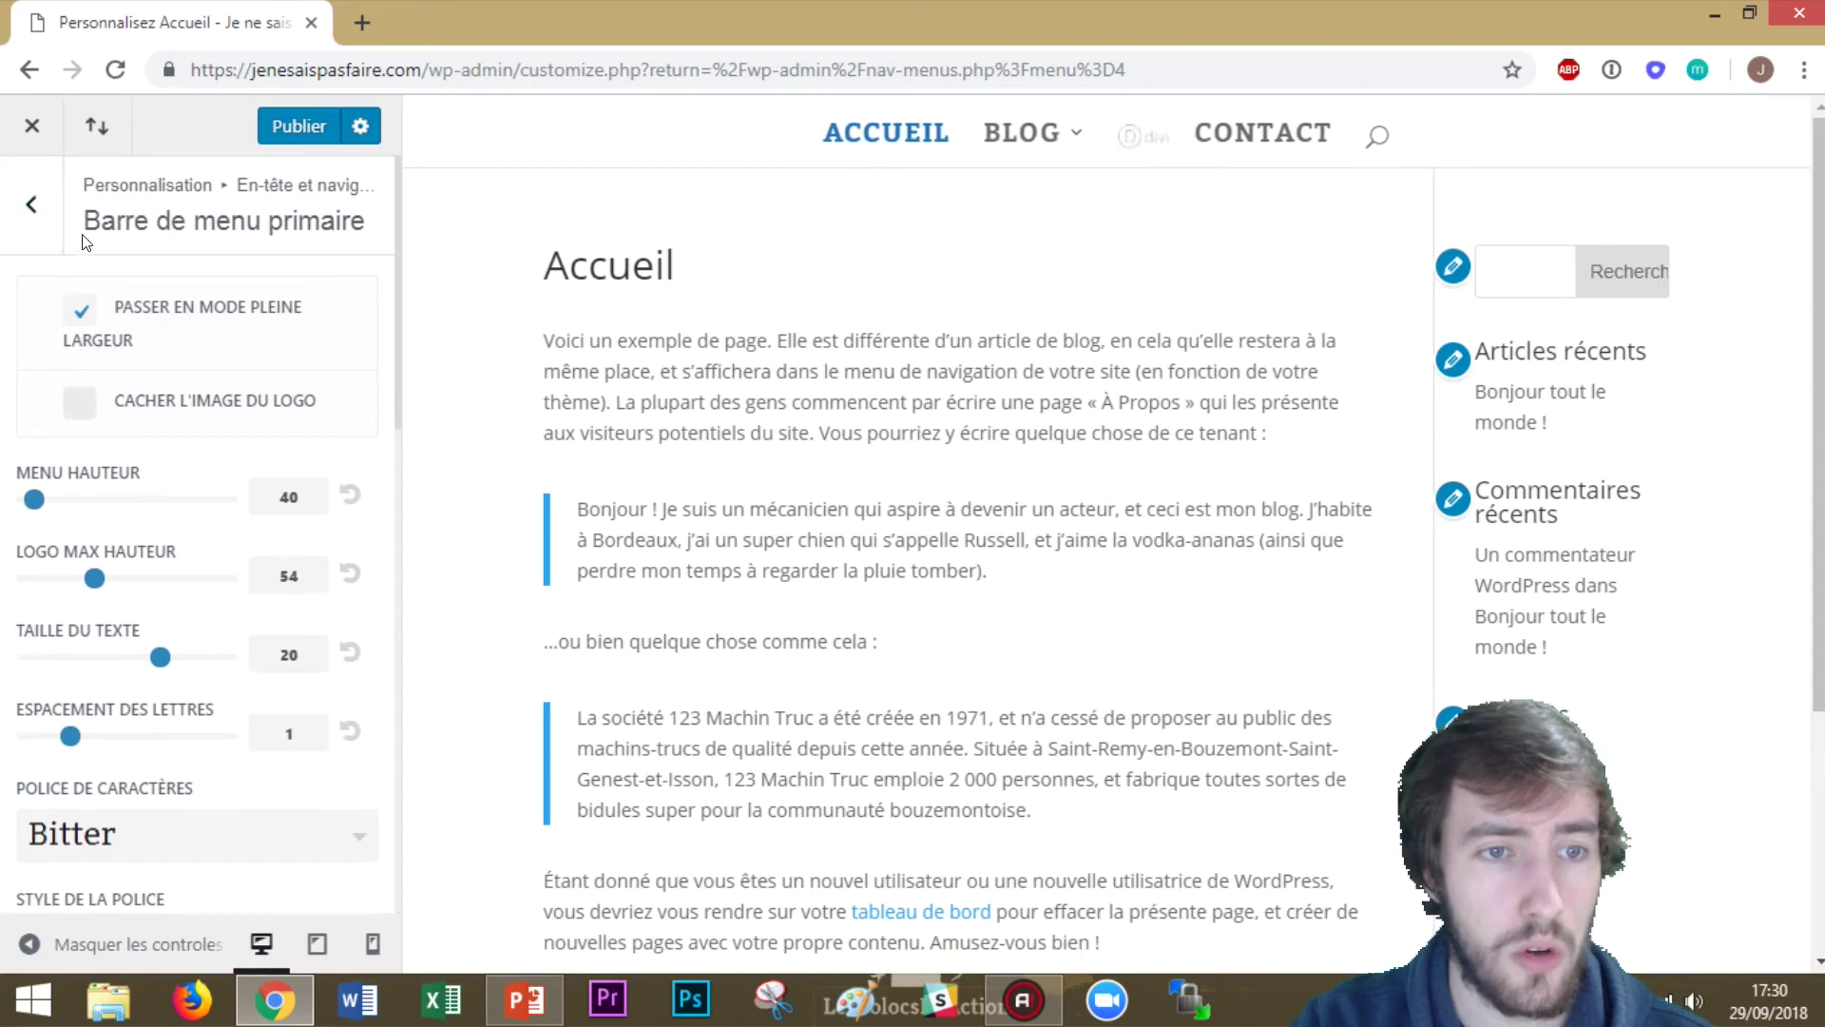
pyautogui.click(31, 203)
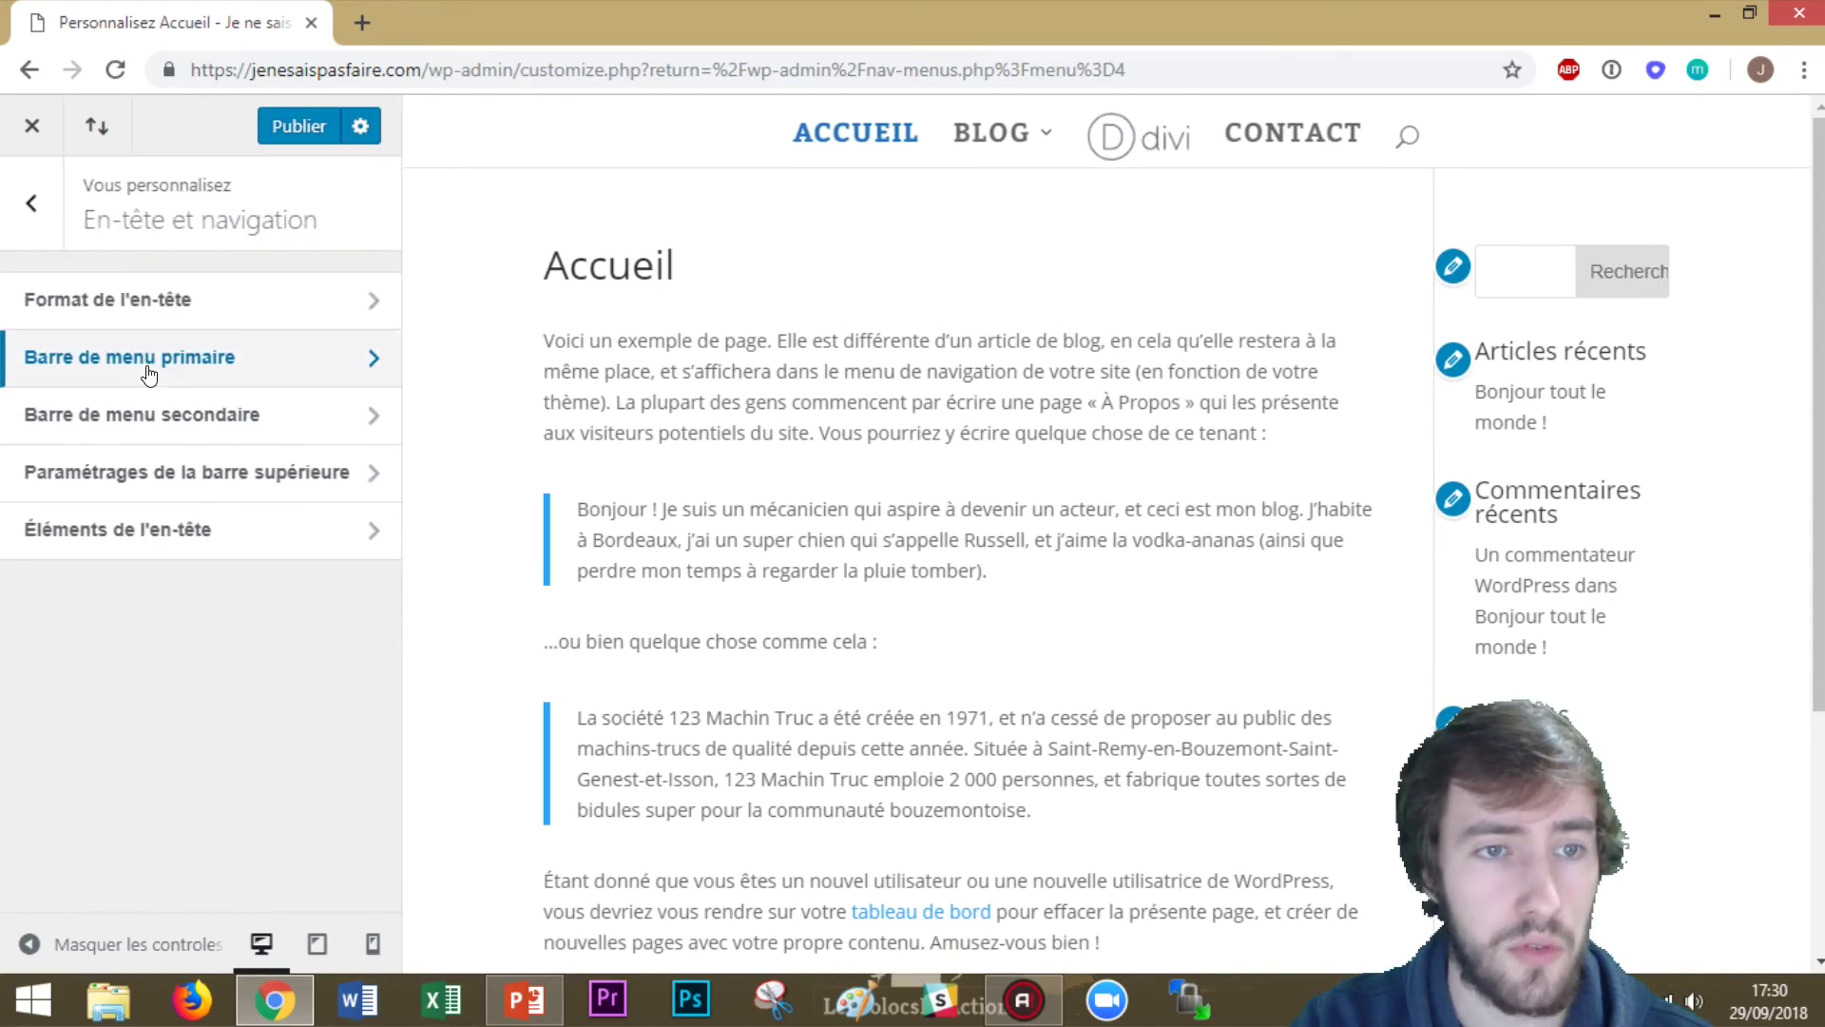
# In the header format settings, compare the Centré and Défaut header styles and restore Logo inline centré
pyautogui.click(152, 298)
pyautogui.click(104, 362)
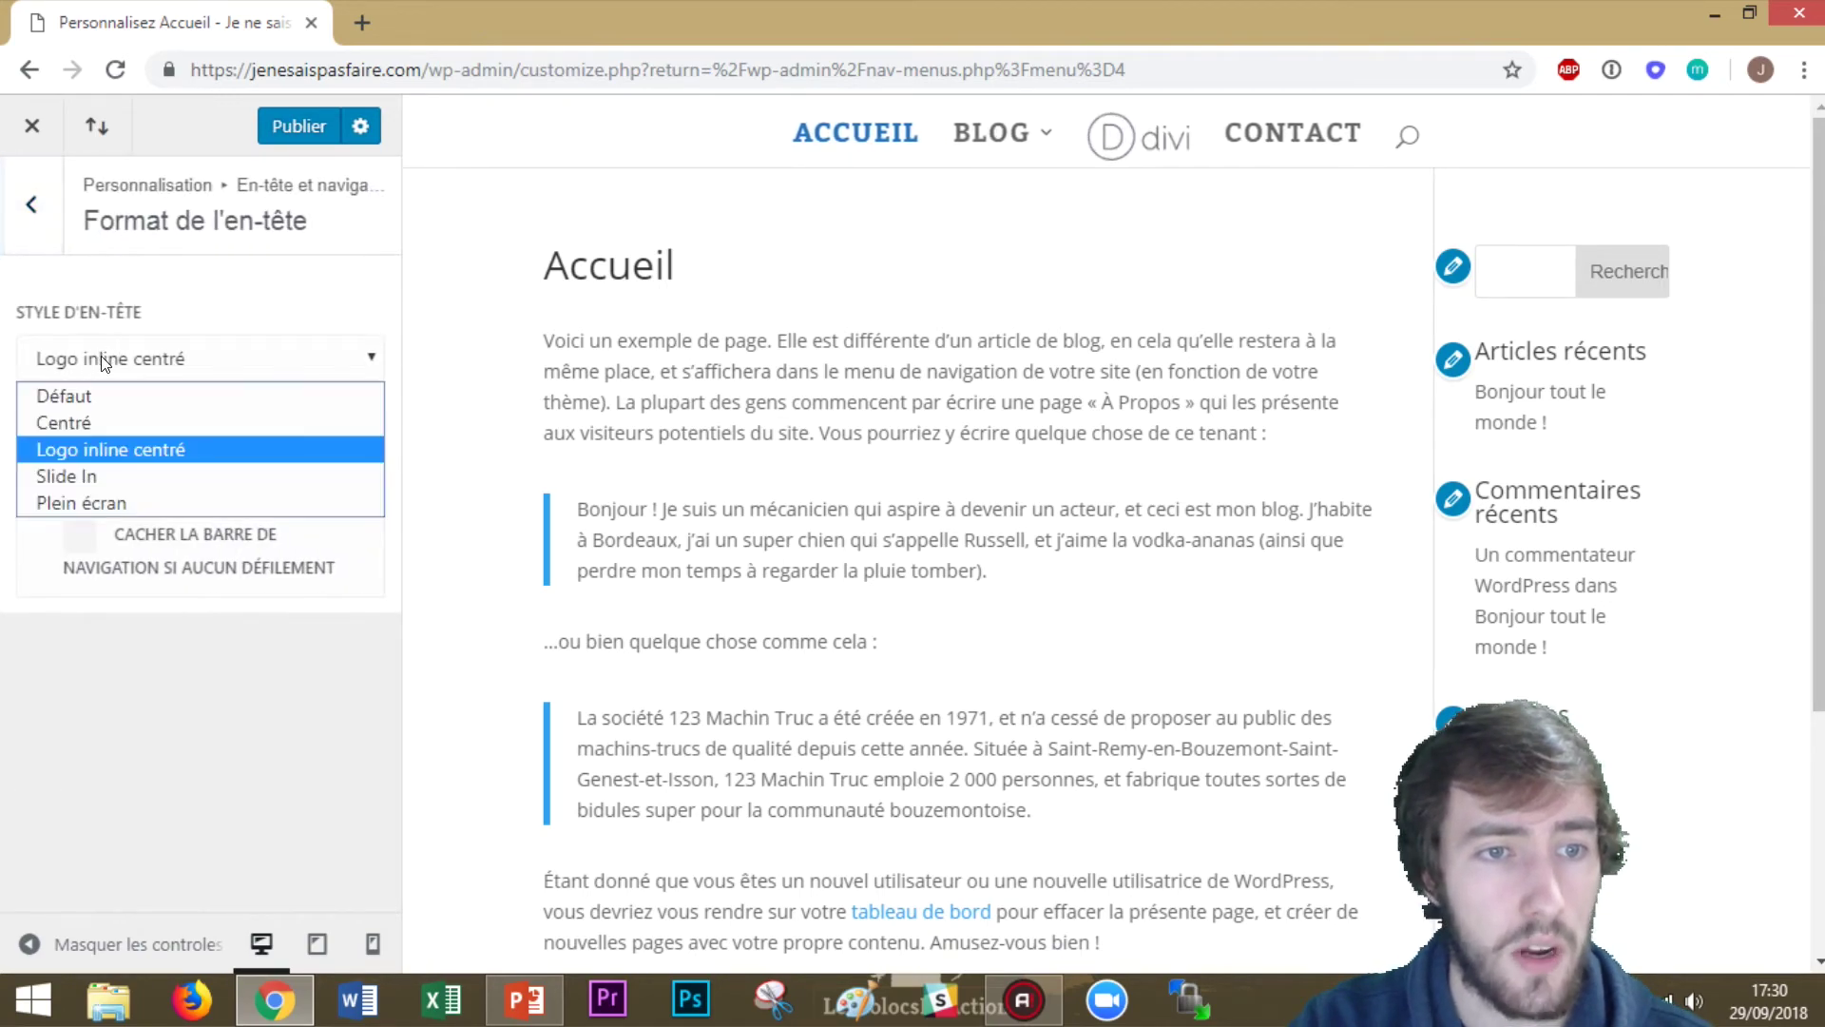
pyautogui.click(121, 420)
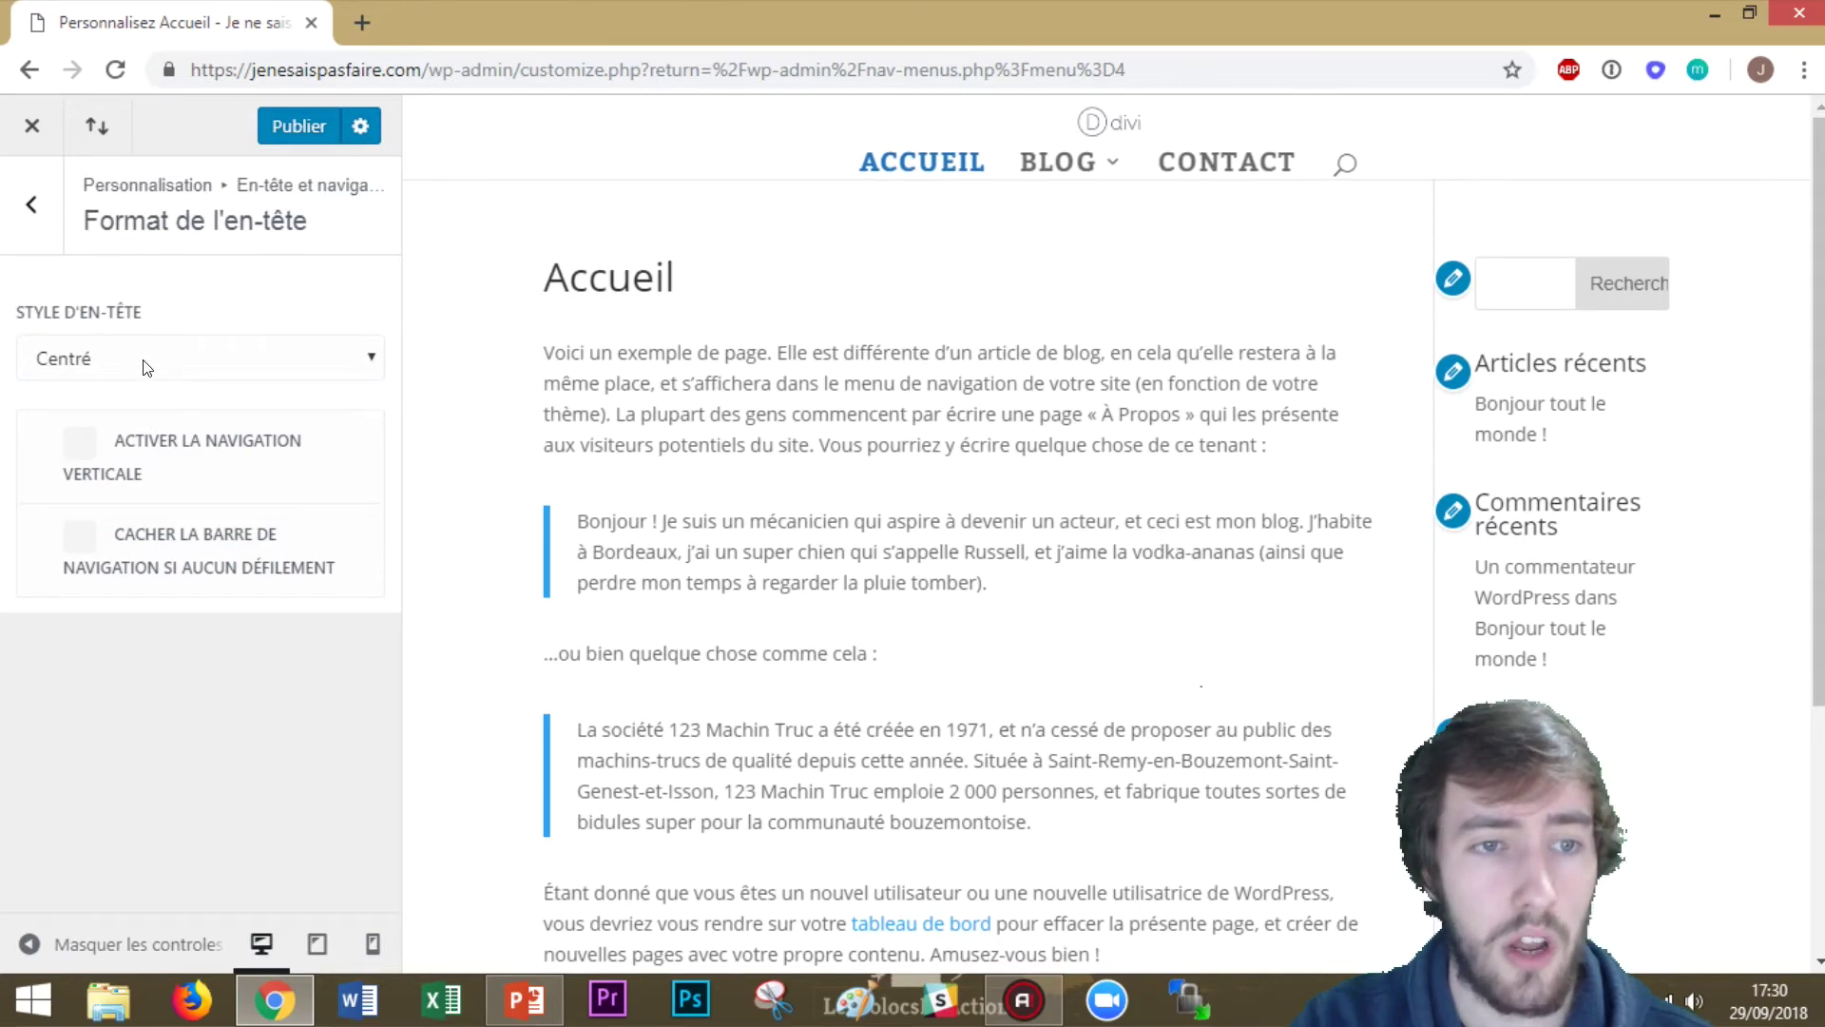
pyautogui.click(147, 368)
pyautogui.click(118, 391)
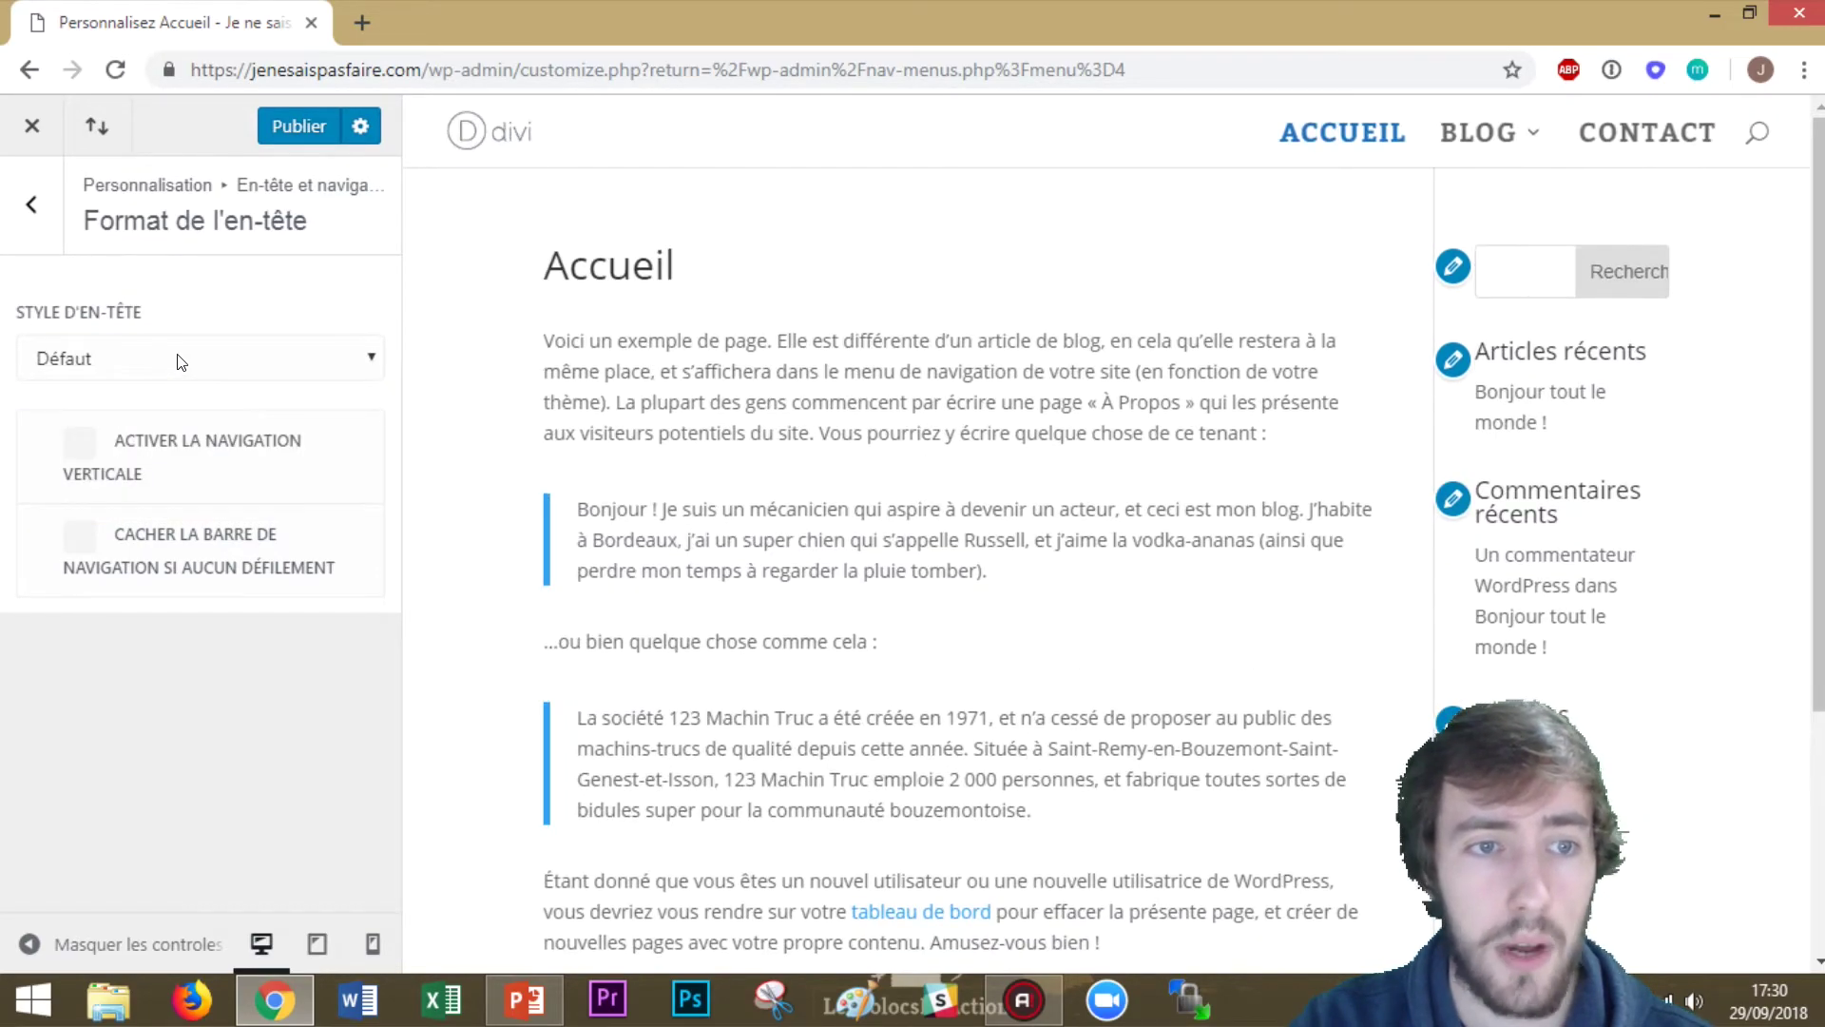
pyautogui.click(181, 360)
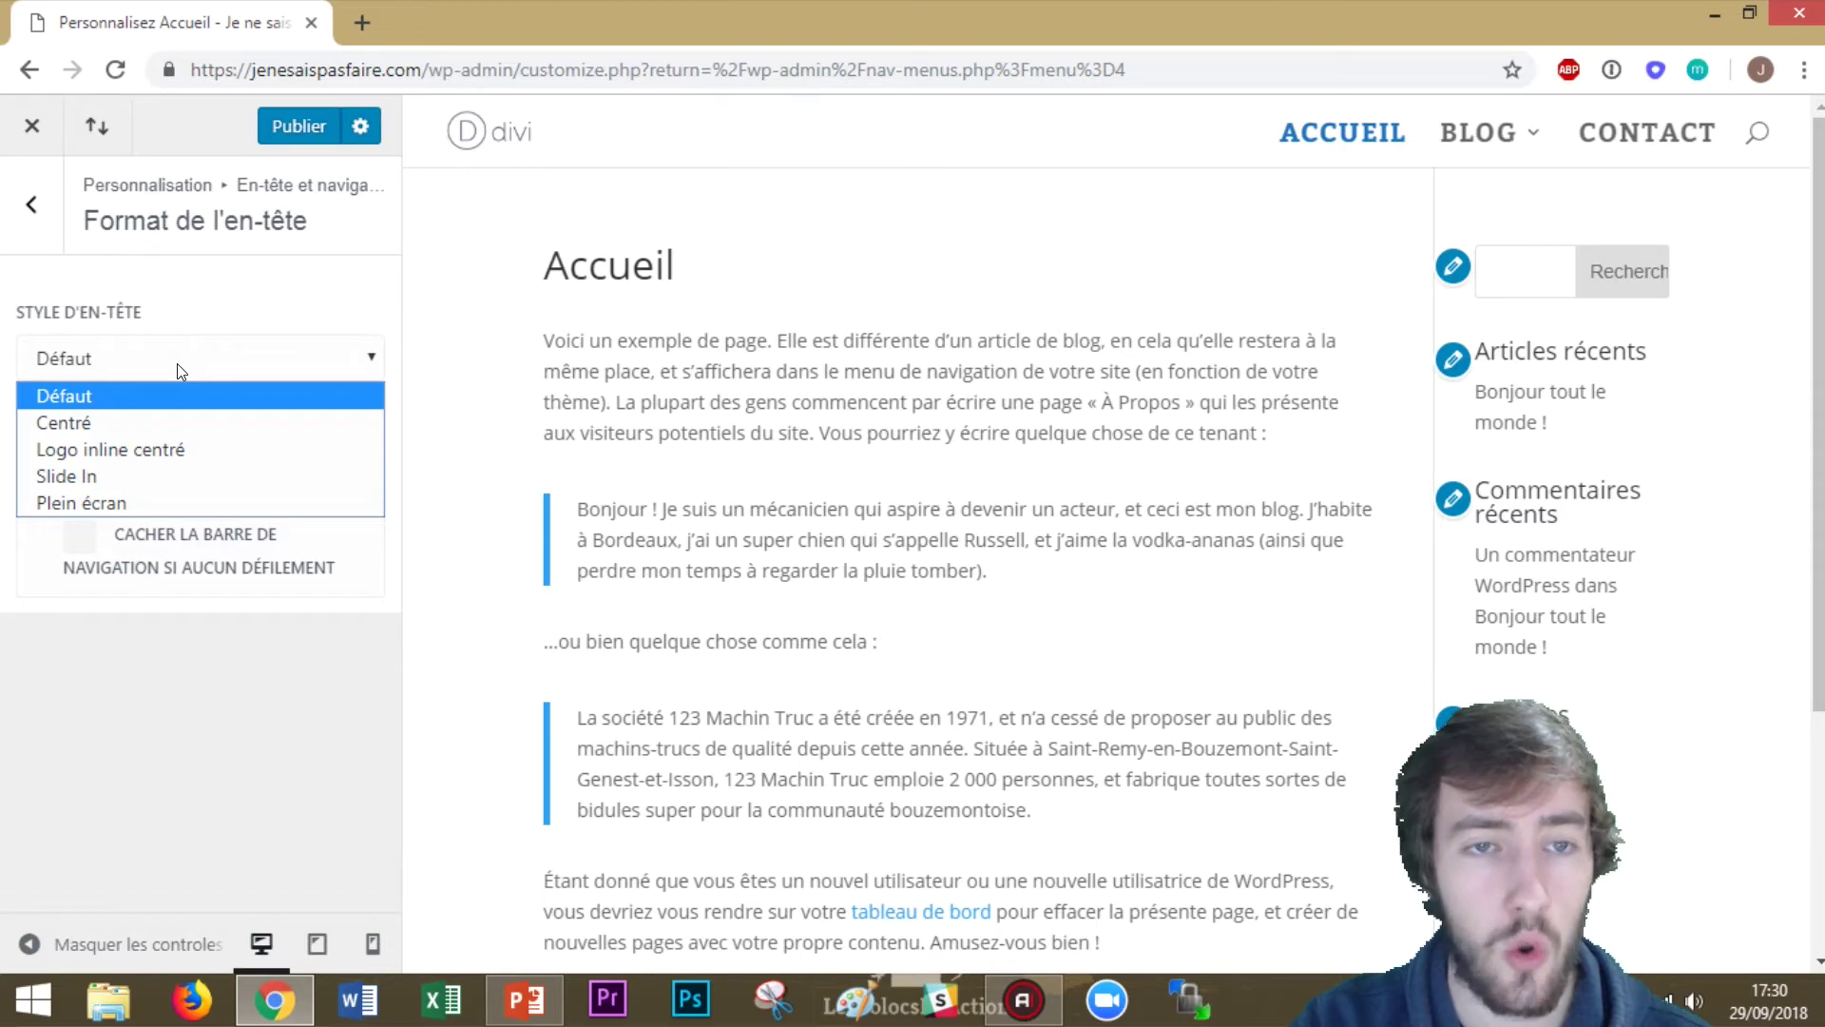
pyautogui.click(168, 420)
pyautogui.click(181, 359)
pyautogui.click(187, 447)
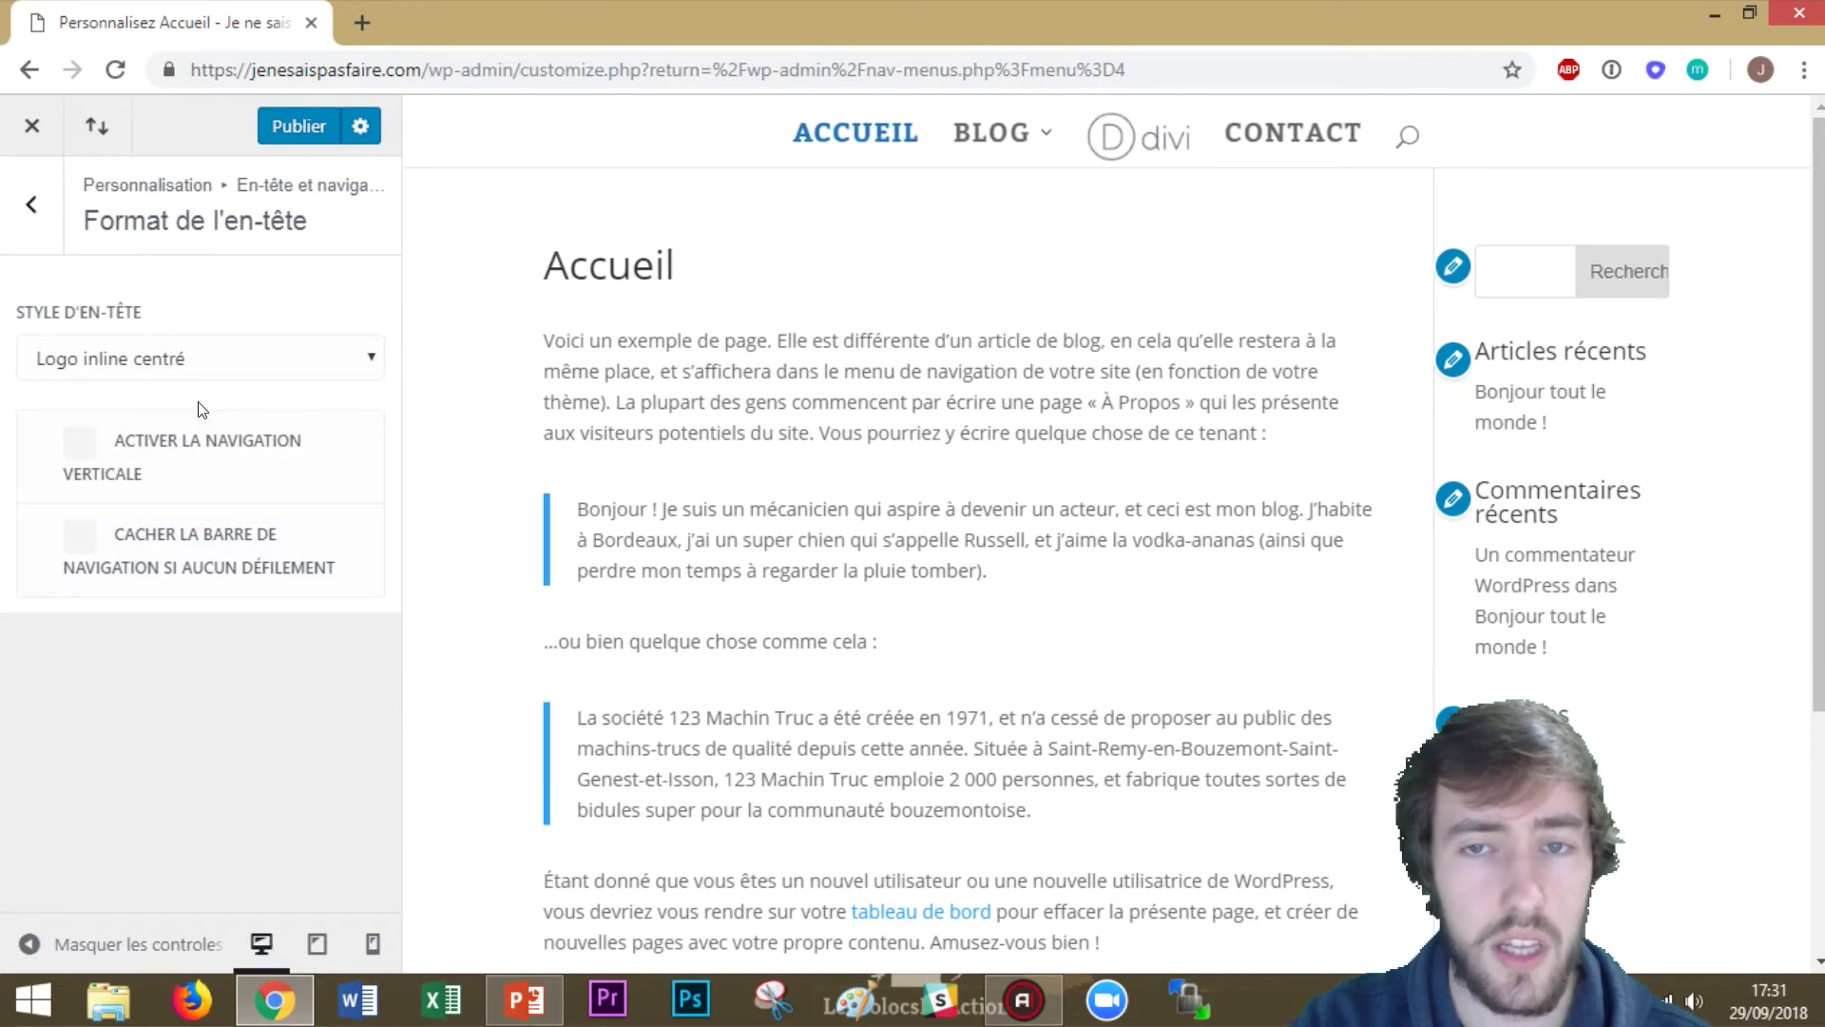
# Try the Slide In header style and open and close its slide-out menu in the preview
pyautogui.click(187, 366)
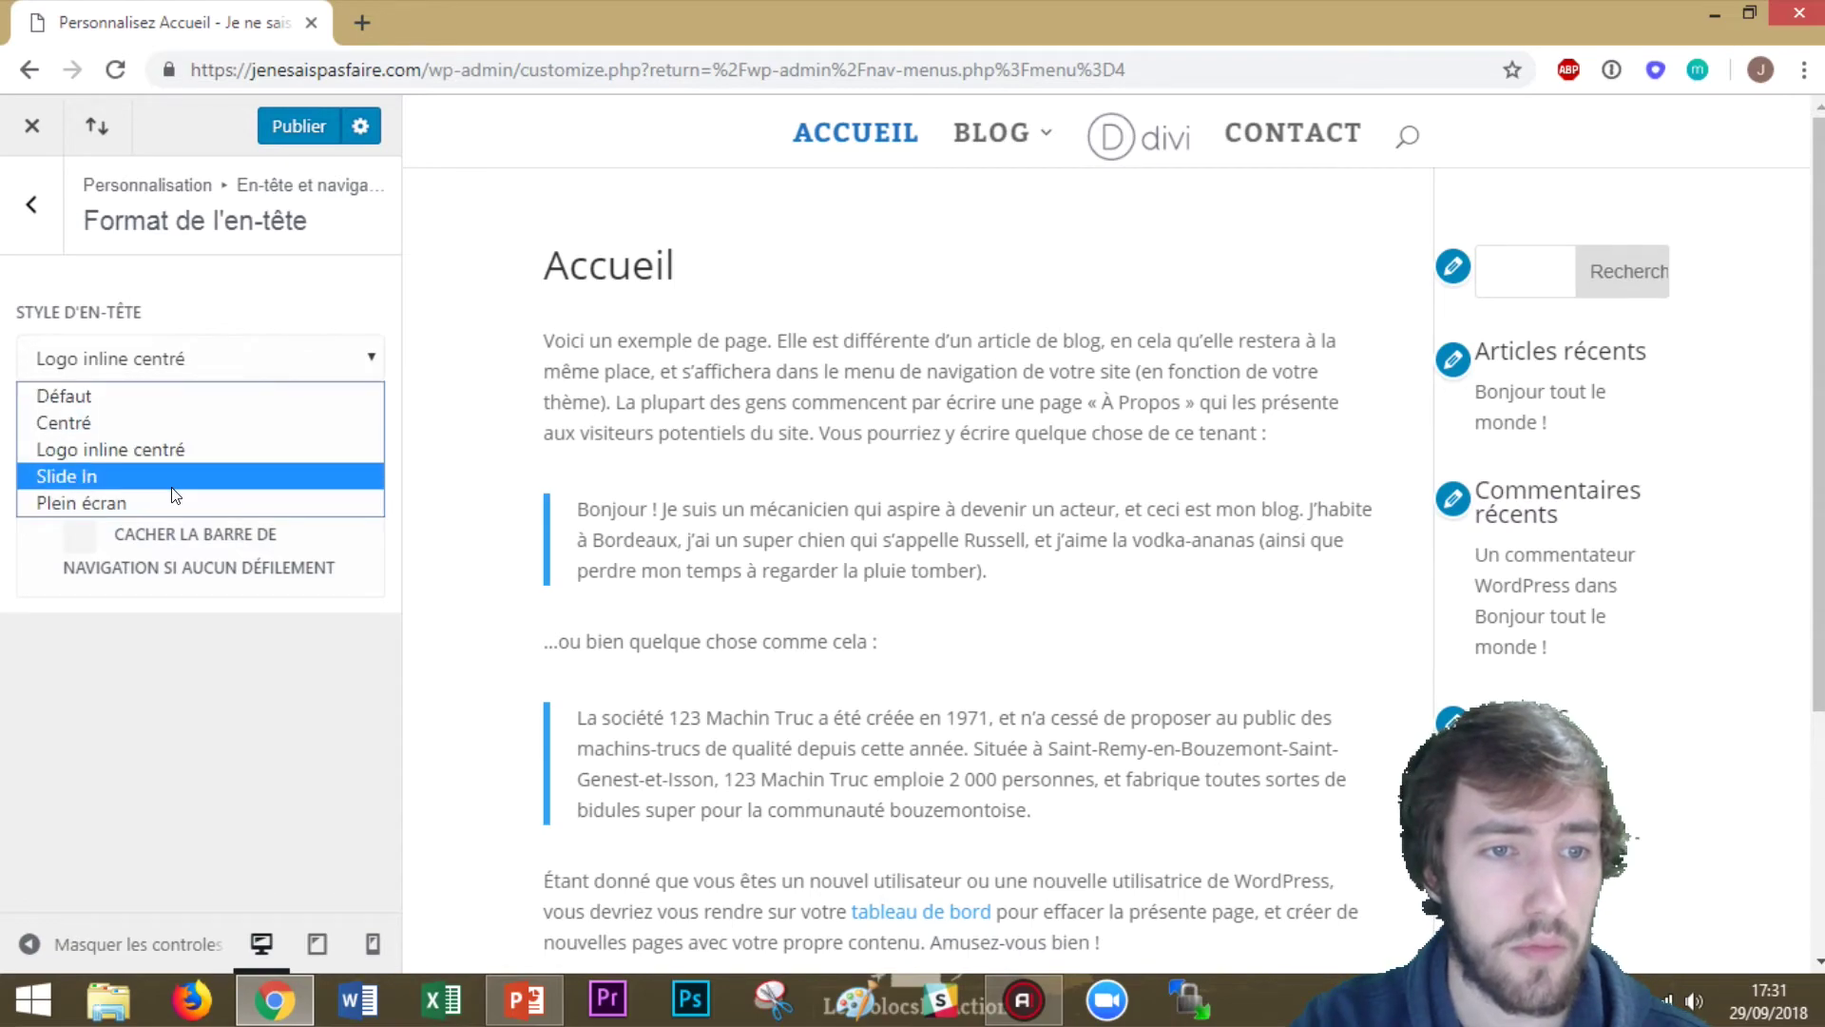
pyautogui.click(173, 473)
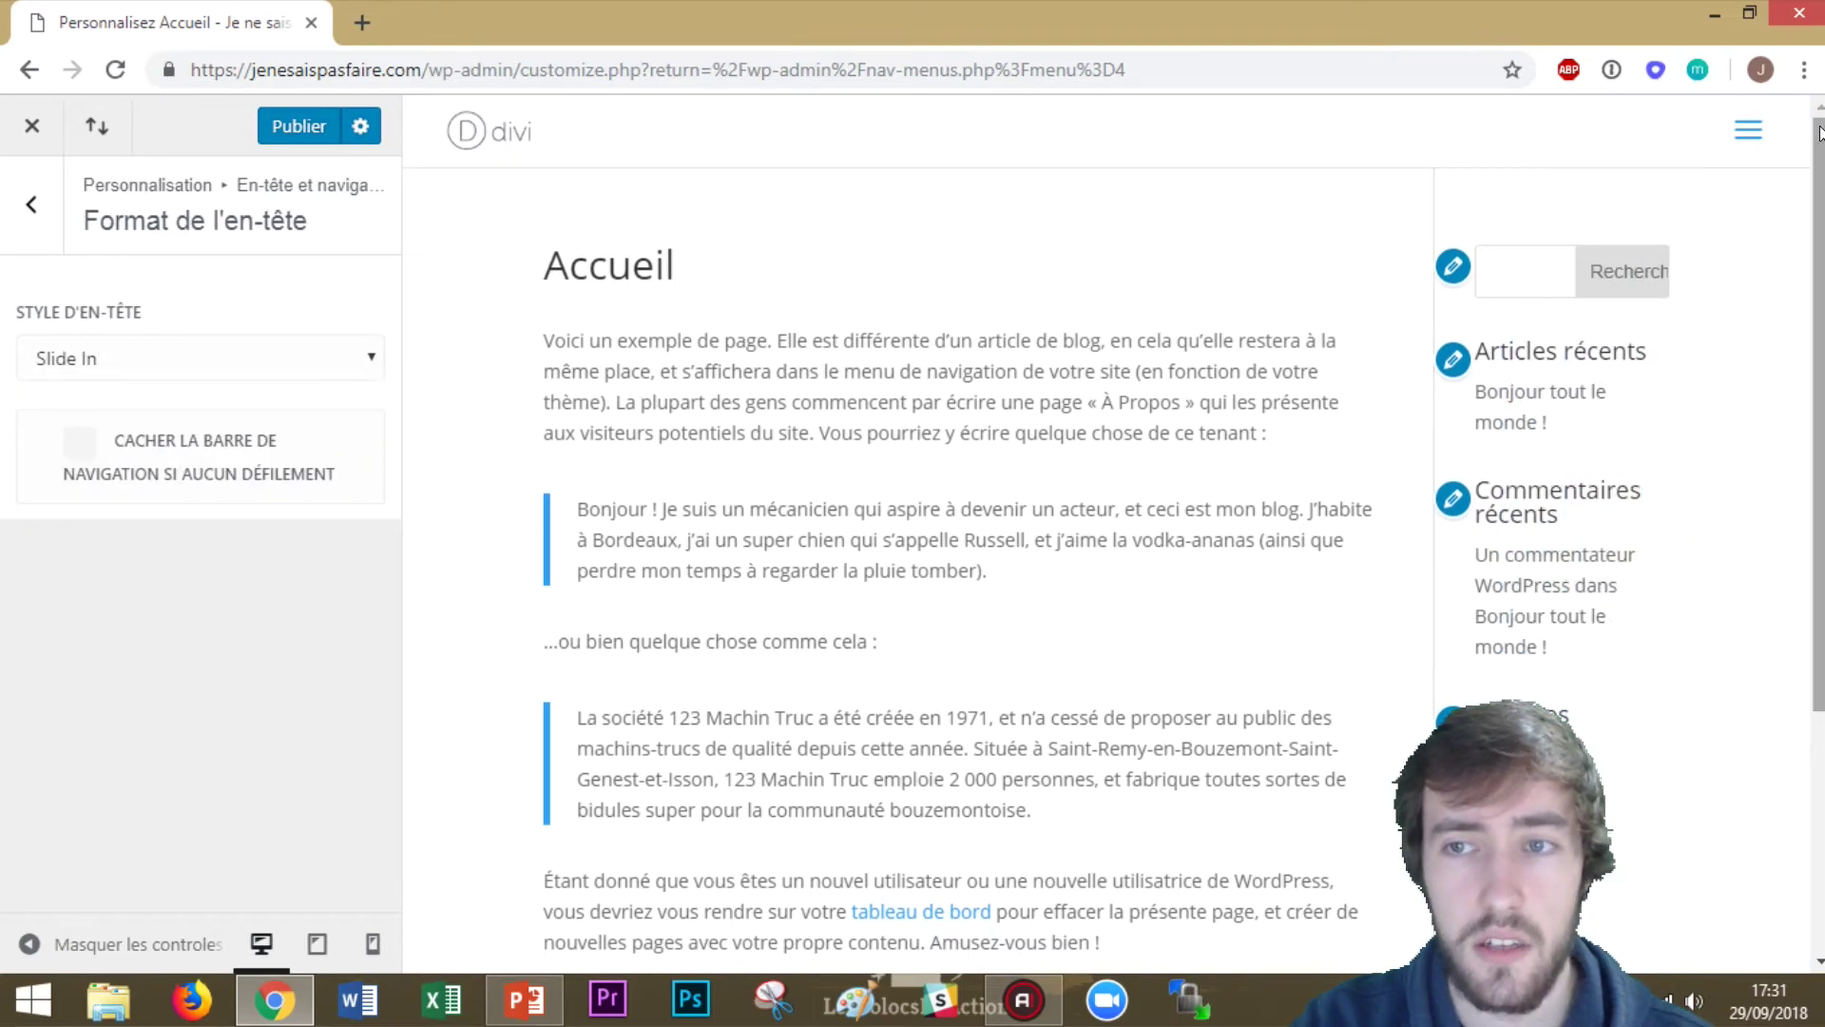
pyautogui.click(1761, 130)
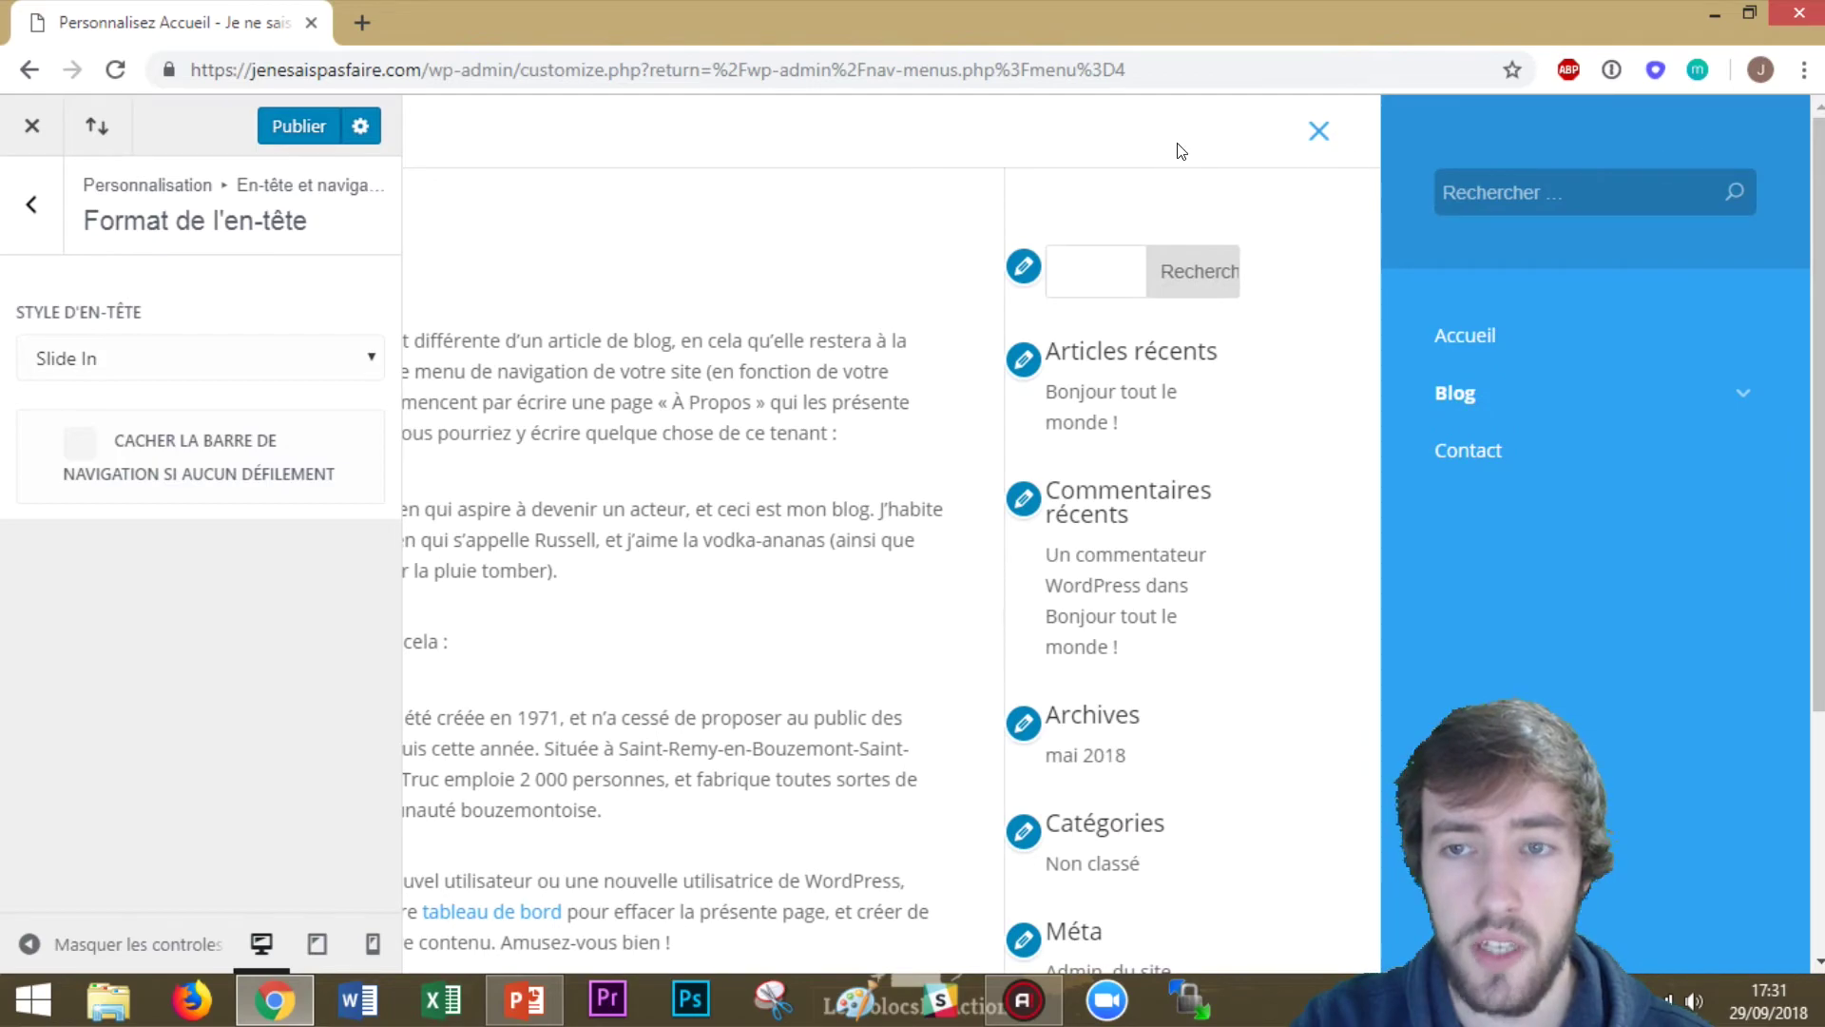
pyautogui.click(1315, 132)
# Try the Plein écran header style and open and close its full-screen menu in the preview
pyautogui.click(188, 358)
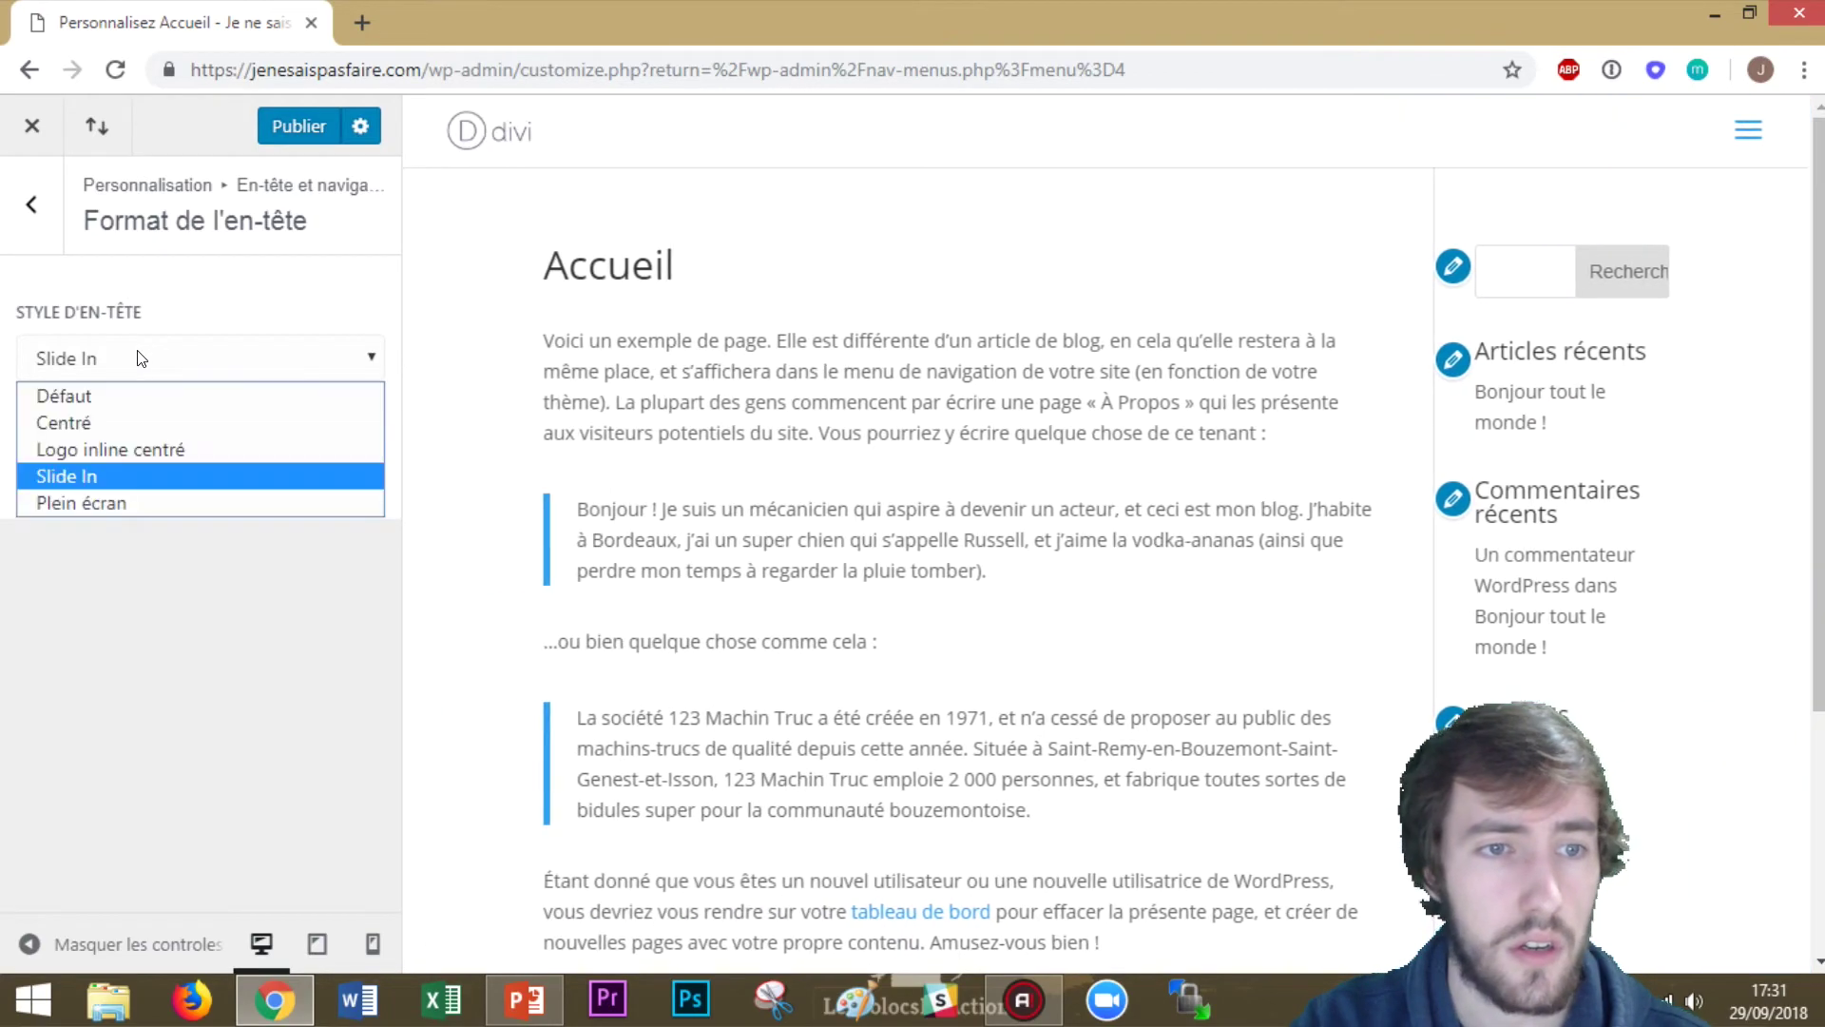
pyautogui.click(134, 502)
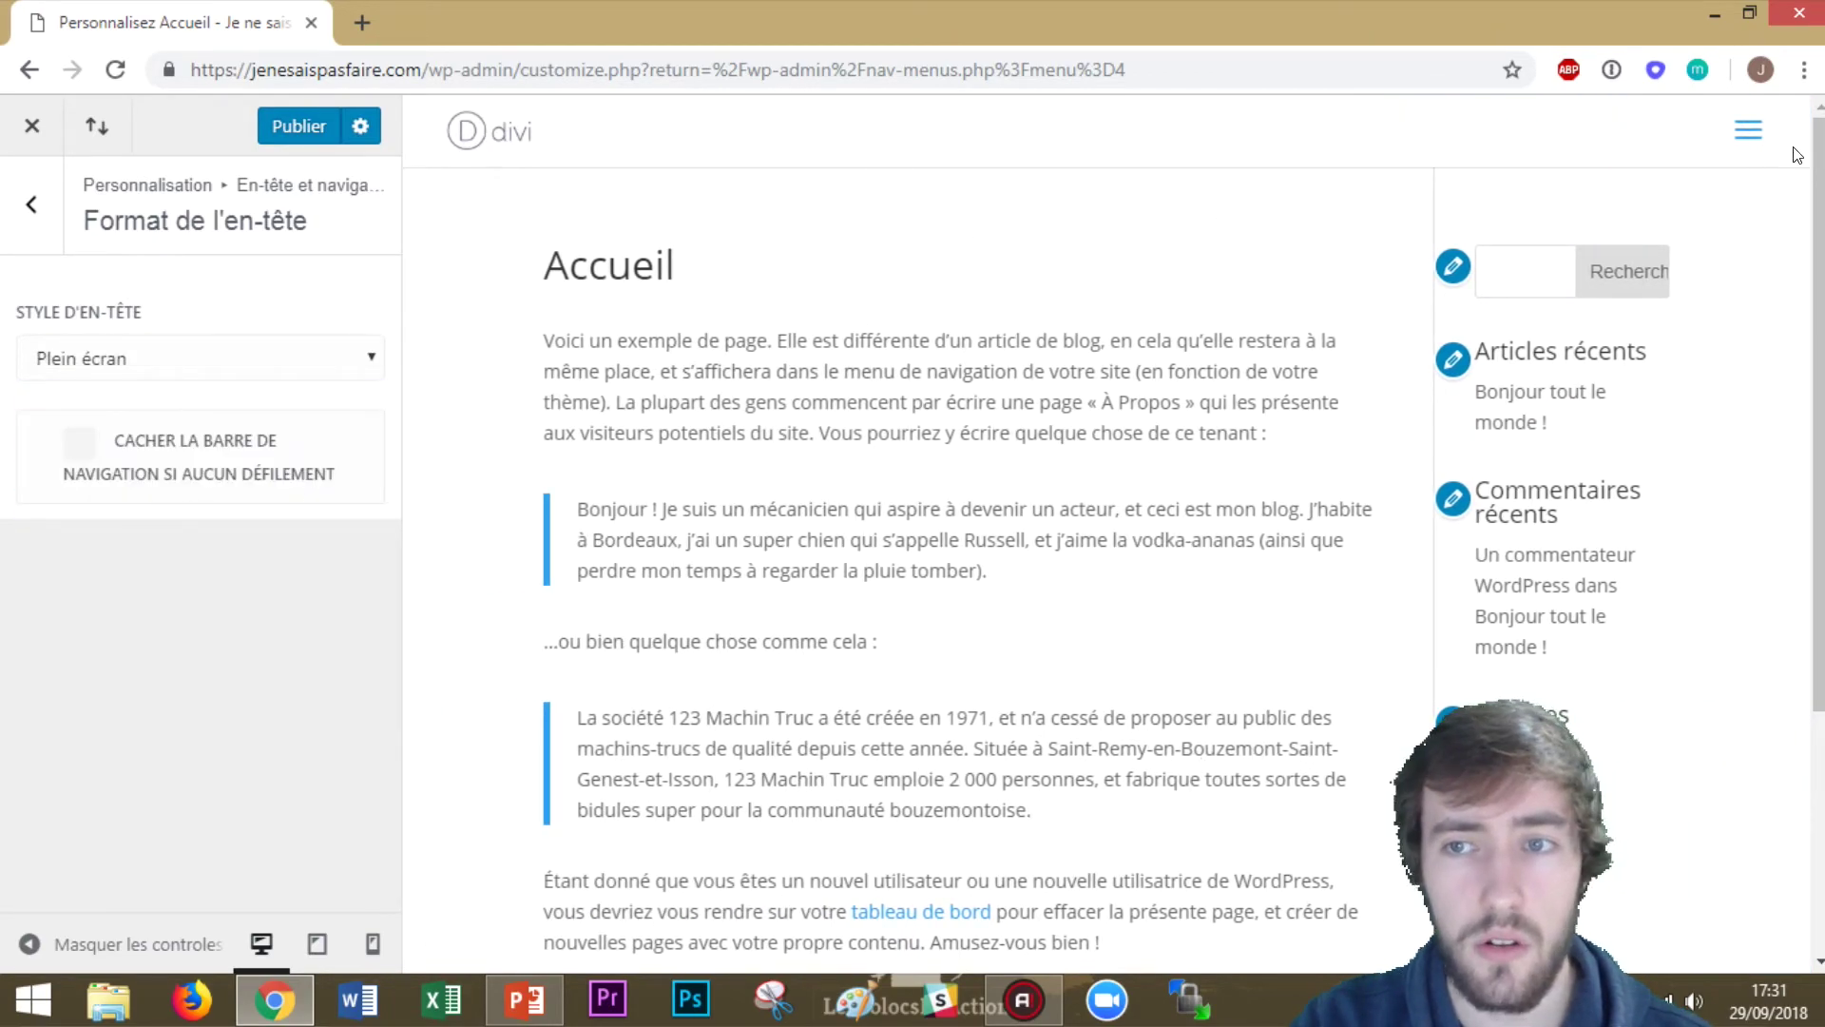
pyautogui.click(1745, 131)
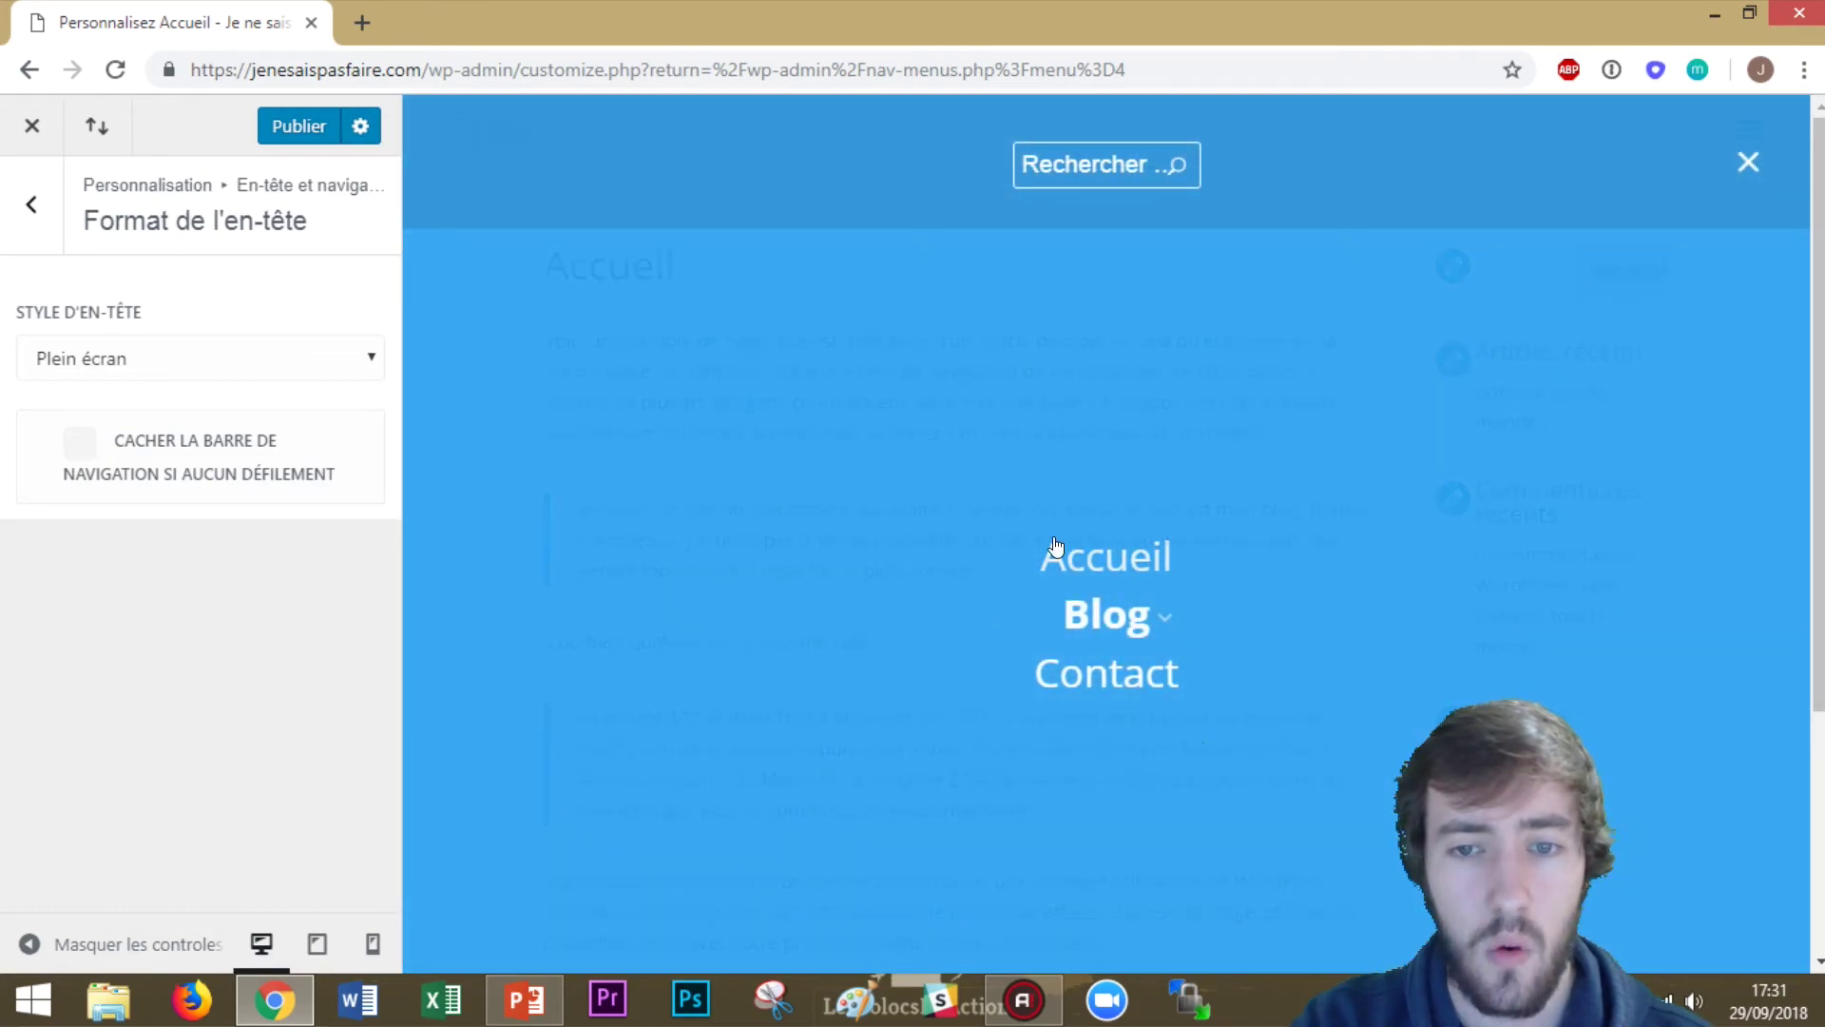
pyautogui.click(1040, 159)
pyautogui.click(1747, 161)
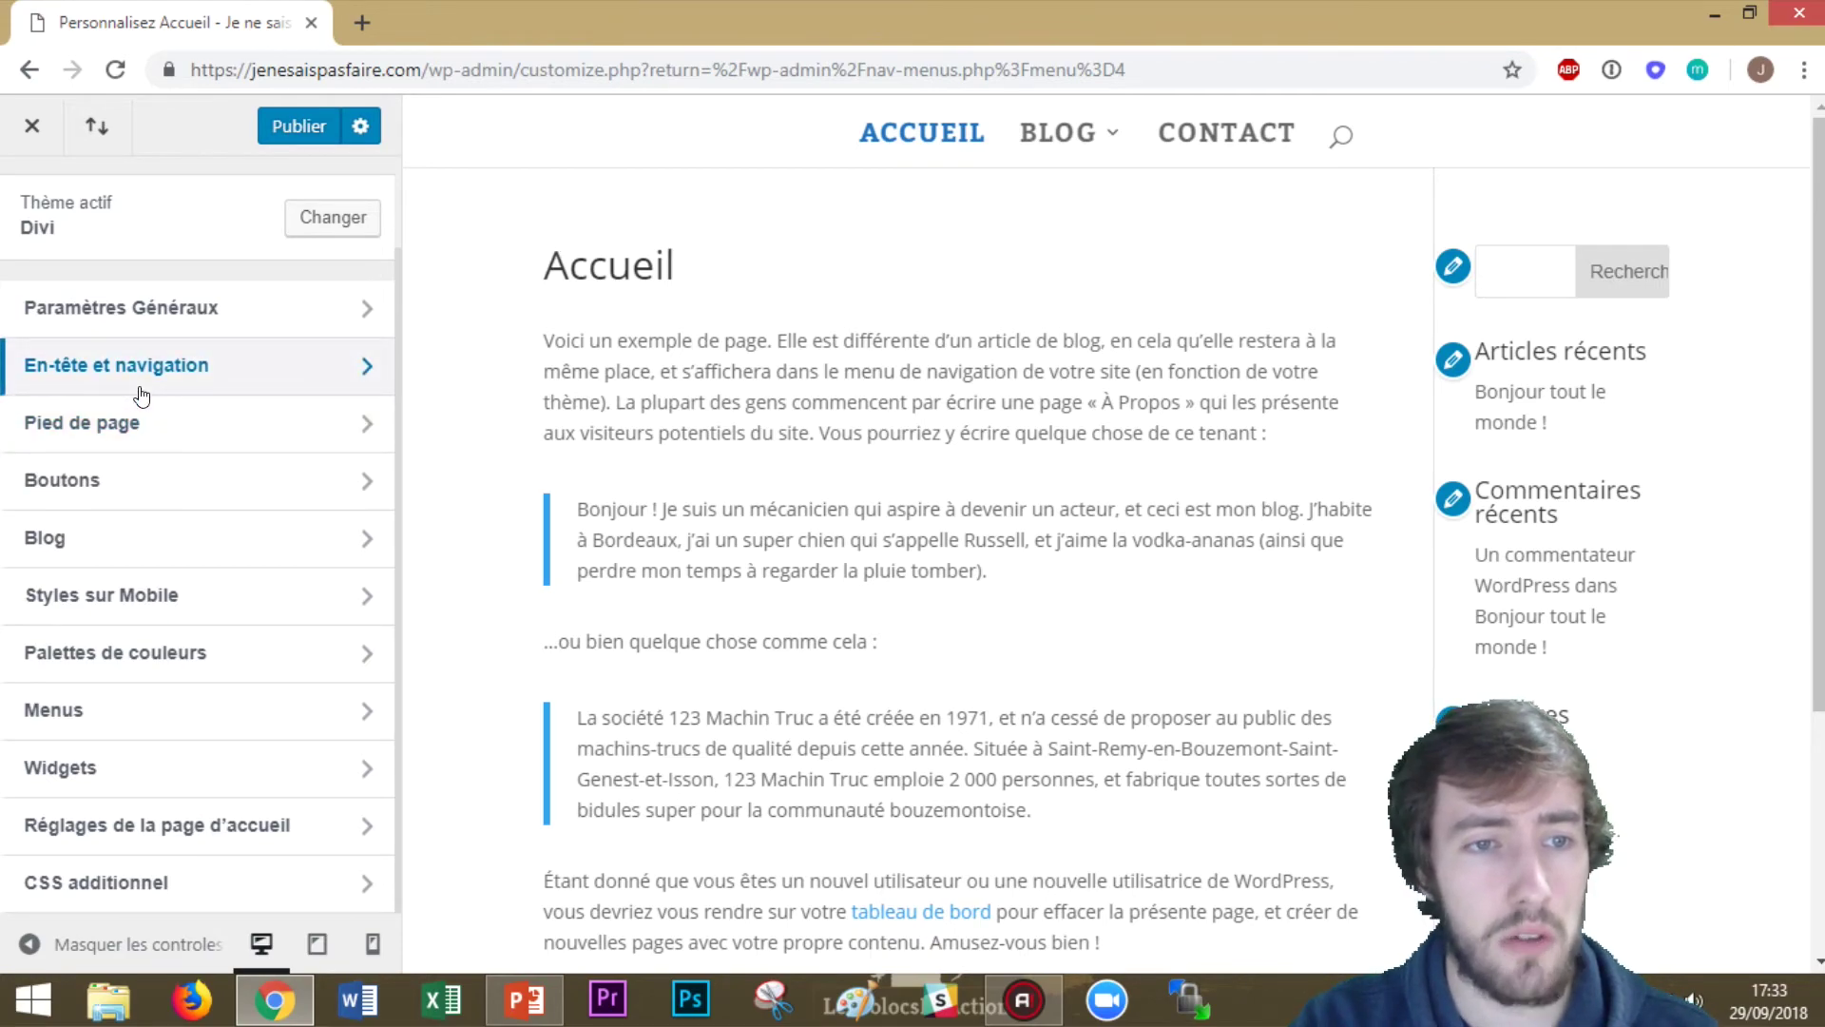
# Set the header style to Défaut in the header format settings
pyautogui.click(214, 365)
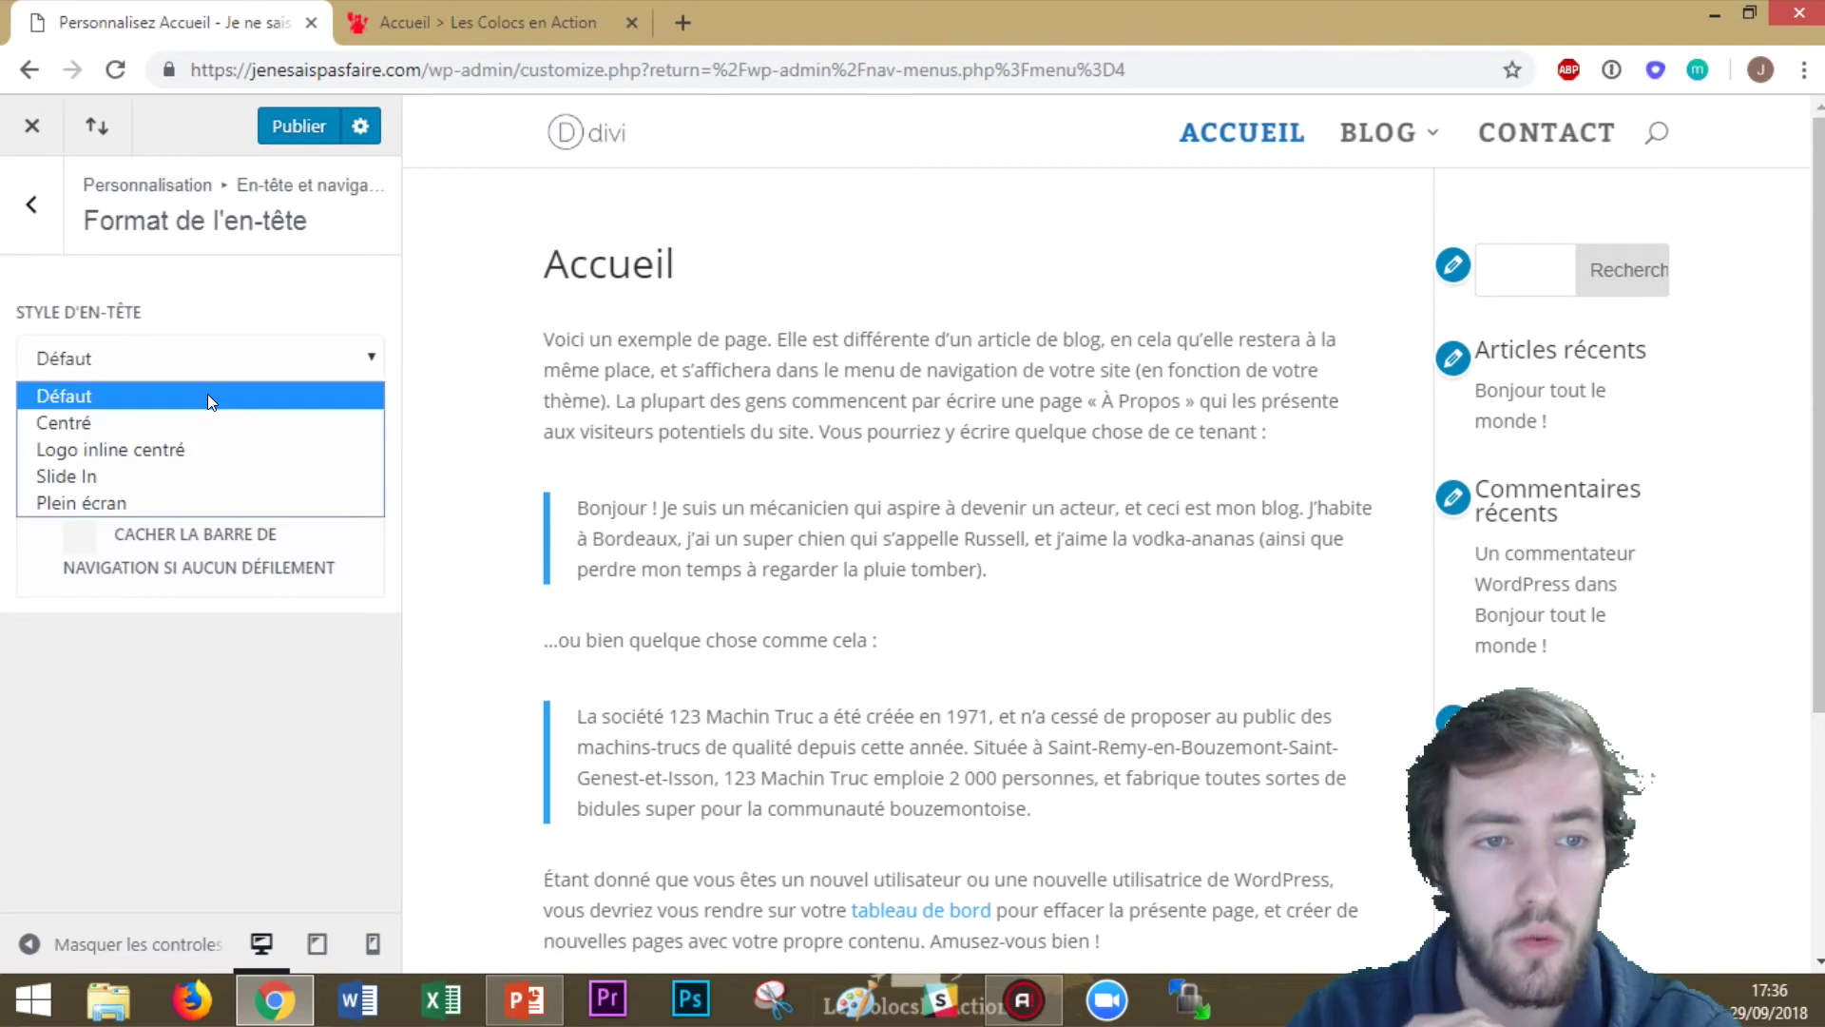
pyautogui.click(208, 394)
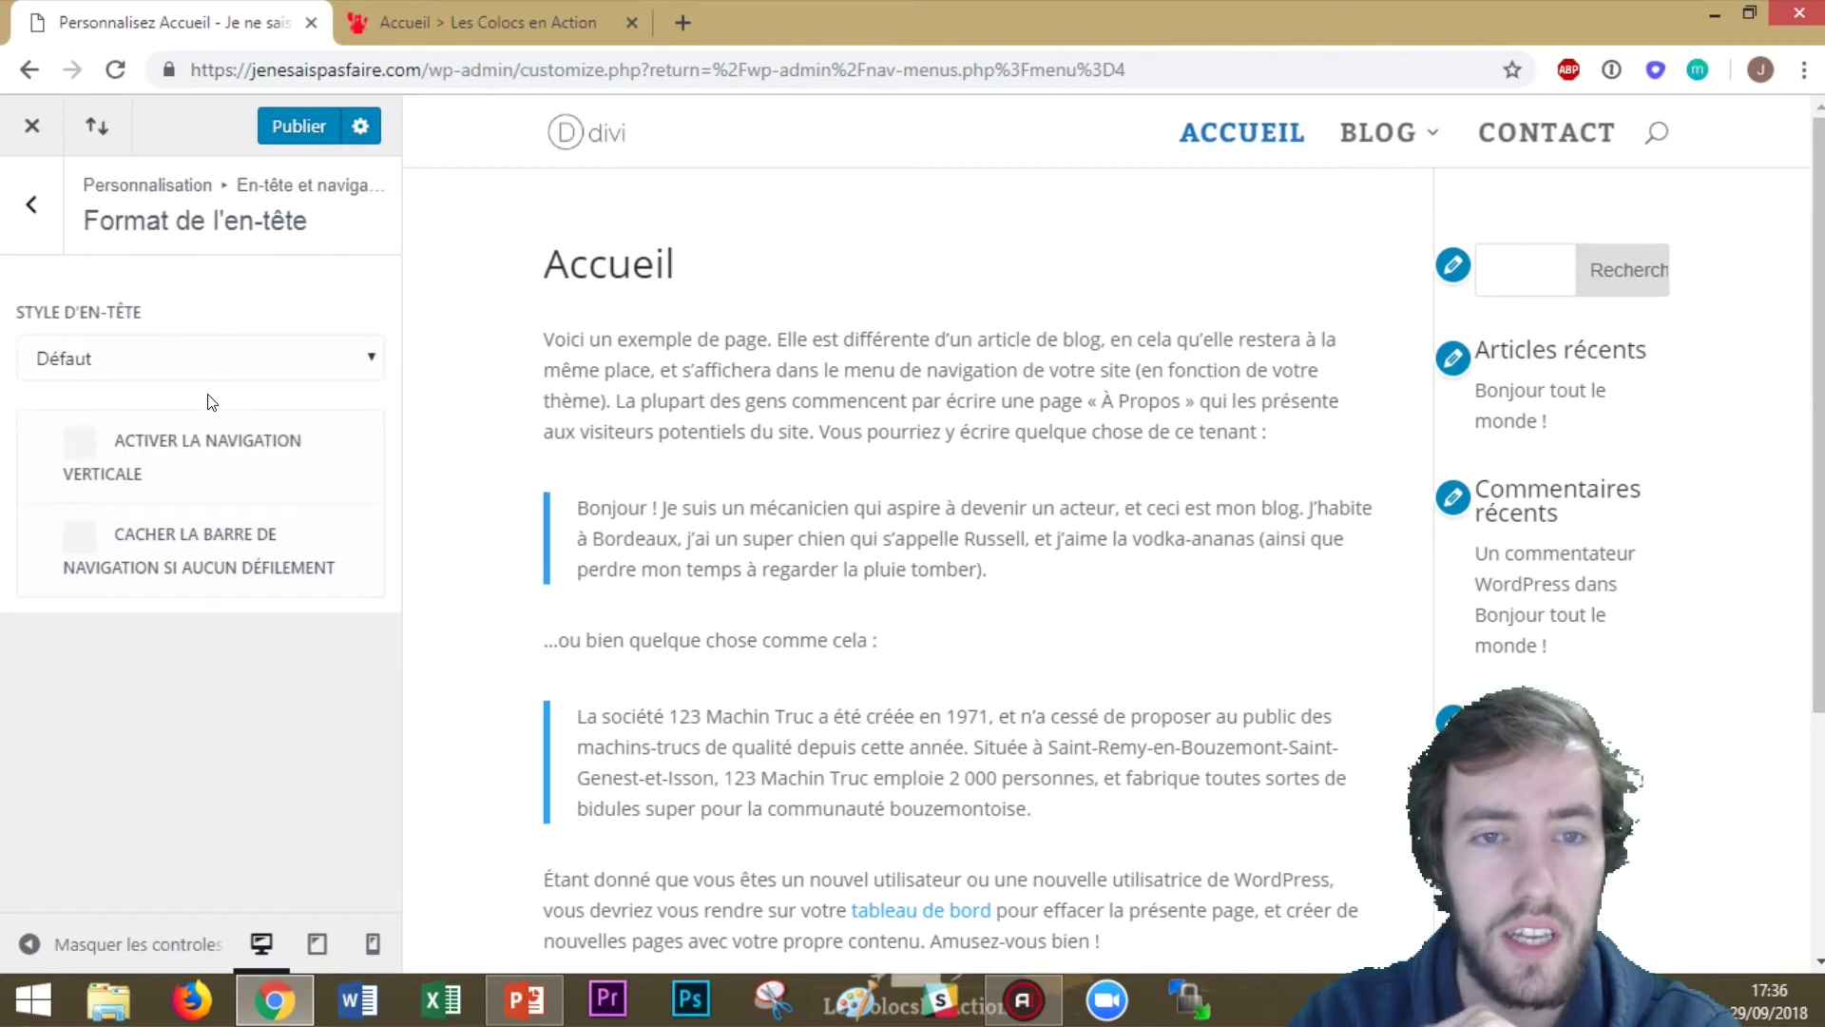
# Review the primary menu bar settings for menu height, maximum logo height, font and colours
pyautogui.click(27, 209)
pyautogui.click(175, 360)
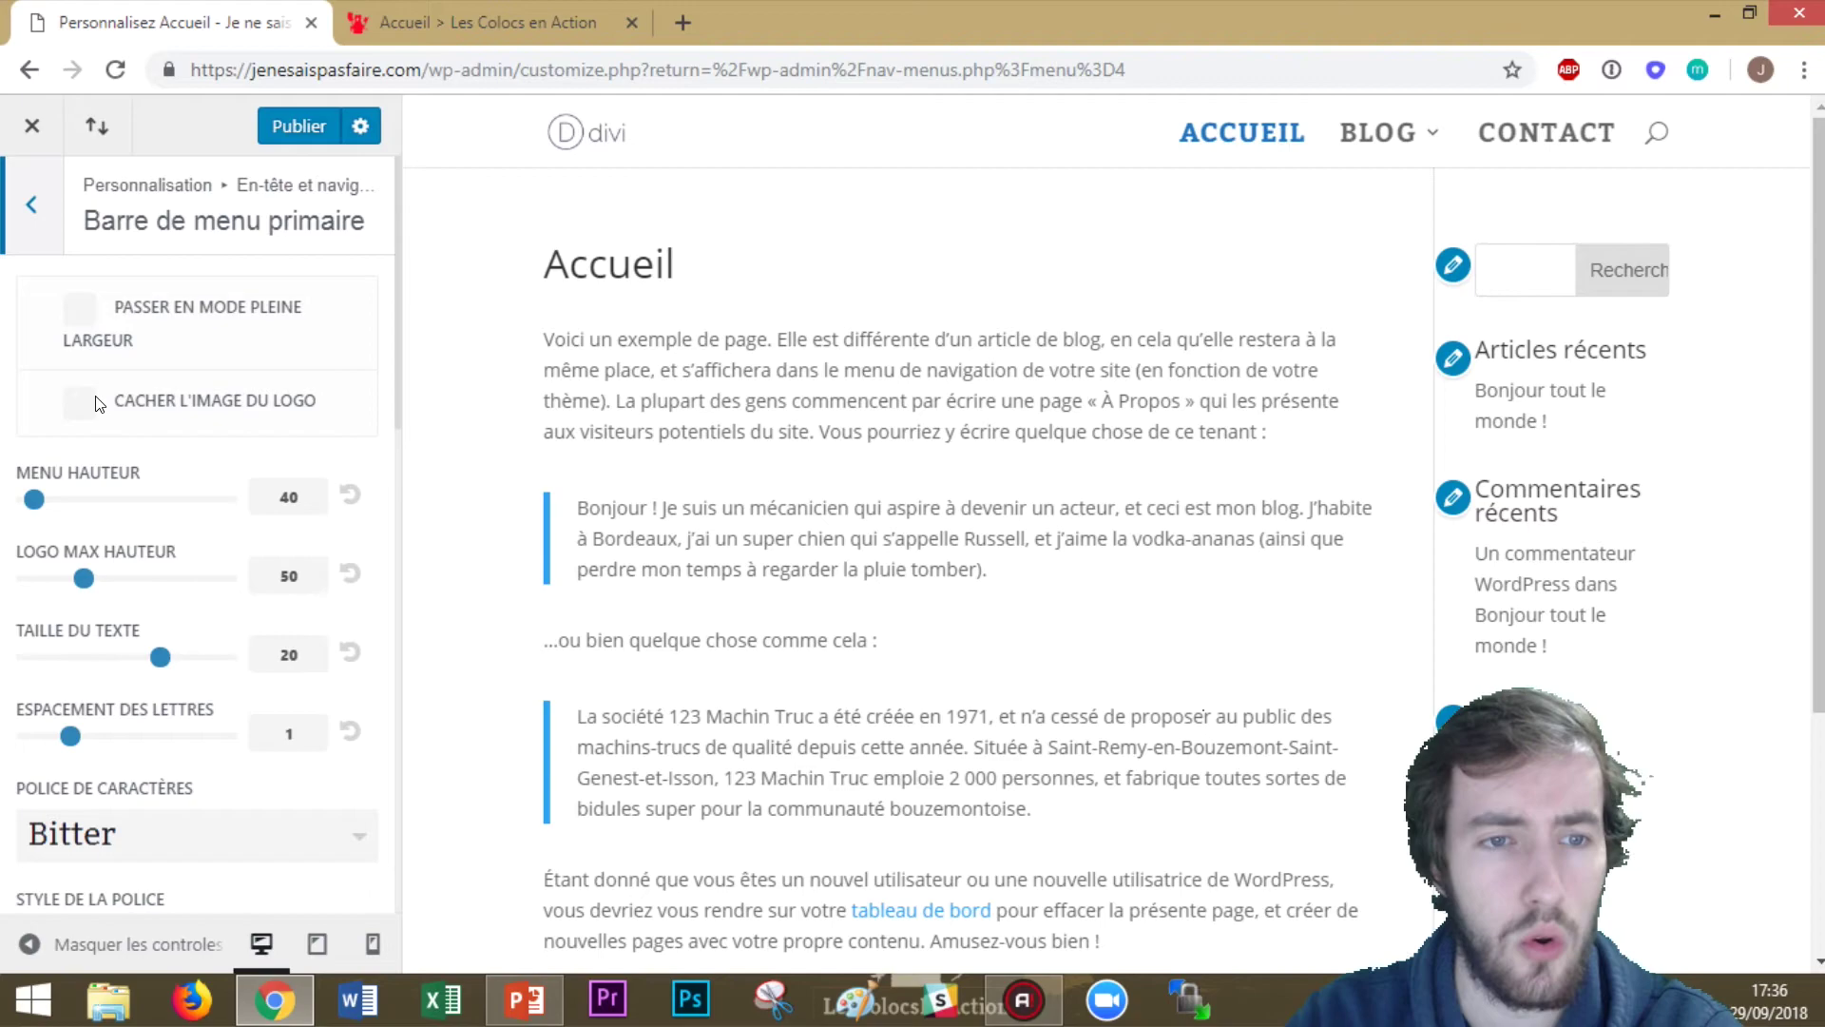
pyautogui.click(288, 496)
pyautogui.click(279, 578)
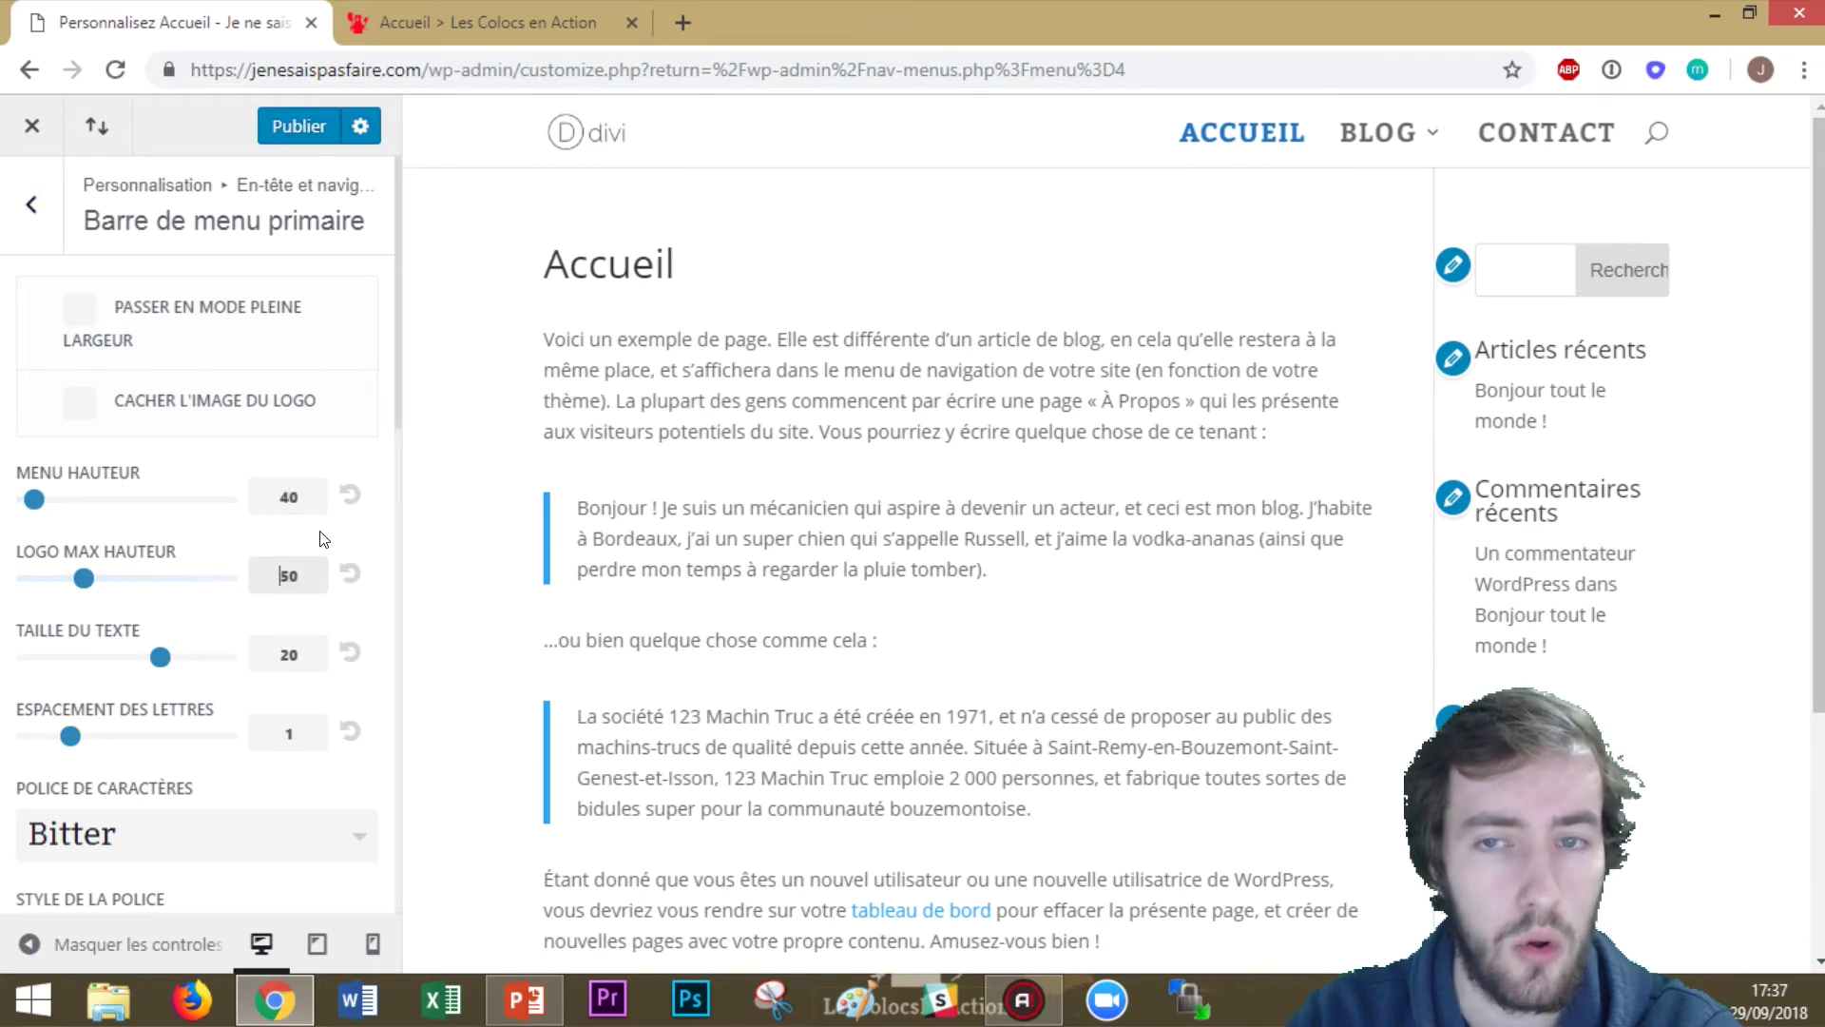
pyautogui.scroll(-5, 305, 529)
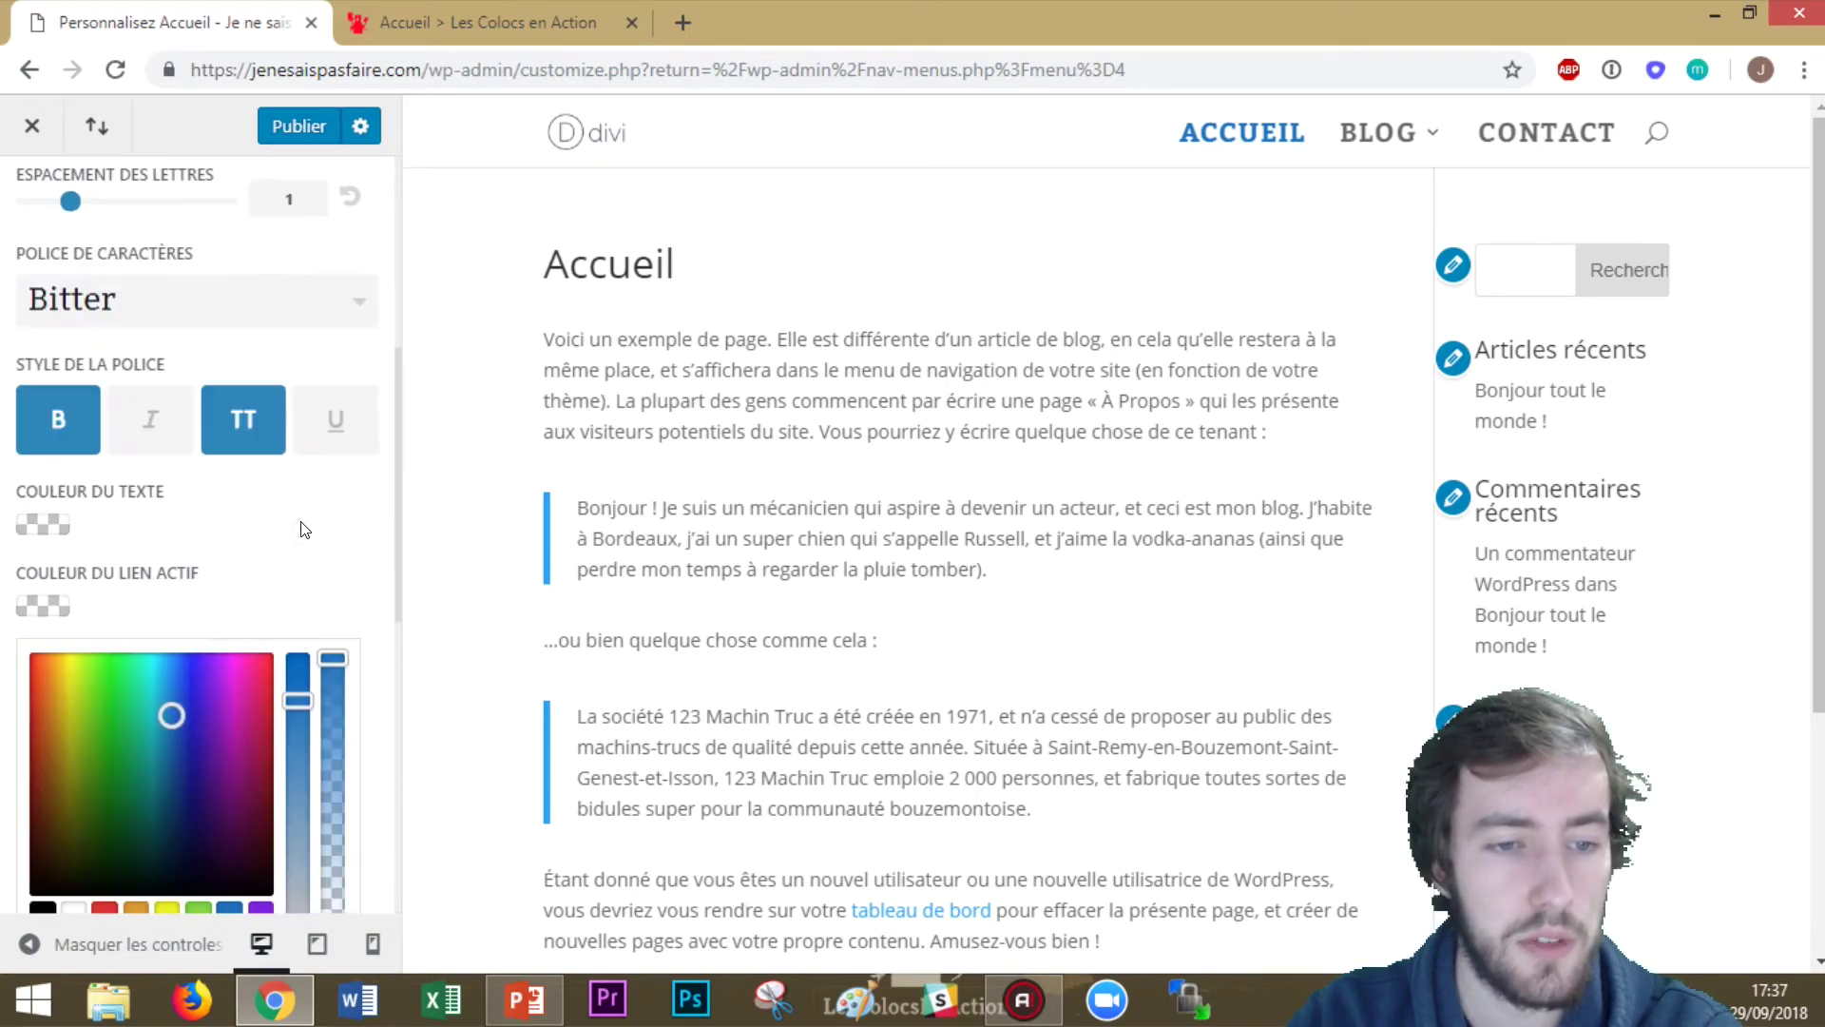
pyautogui.scroll(5, 304, 529)
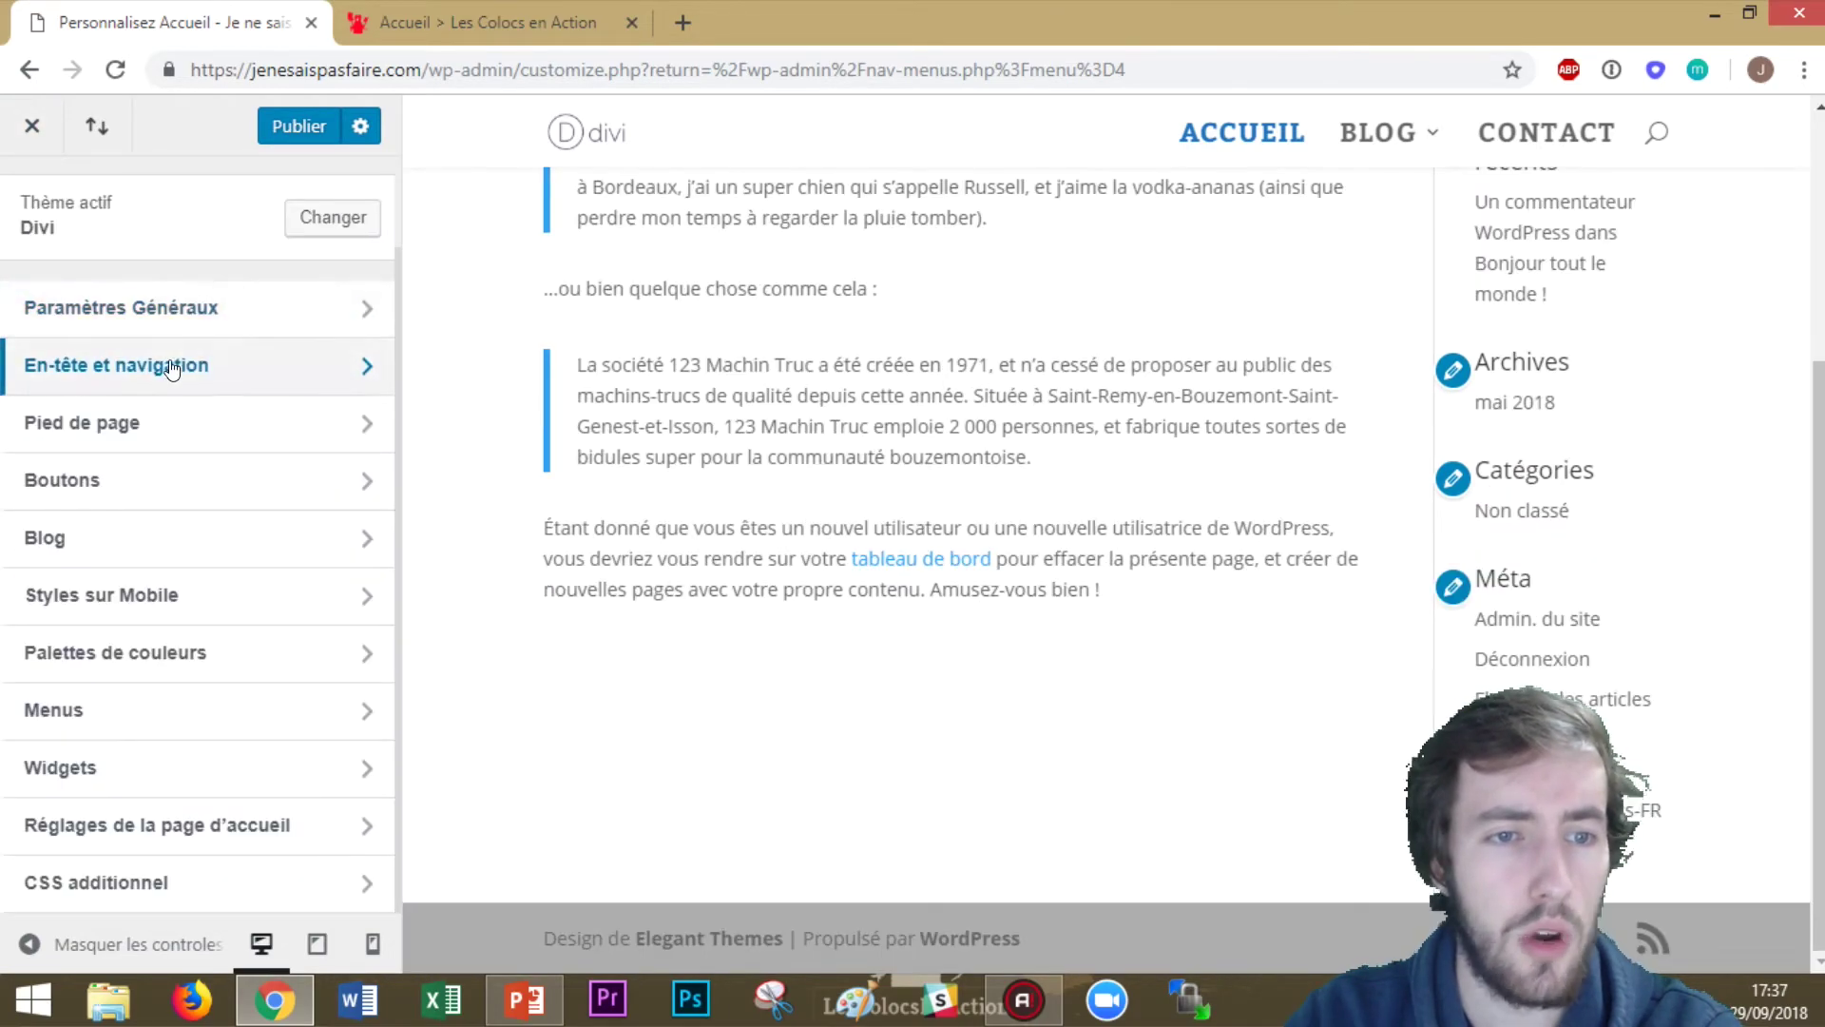
# In the footer's bottom bar settings, enter the footer credits "® Site : Les Colocs en Action - All rights reserved"
pyautogui.click(197, 418)
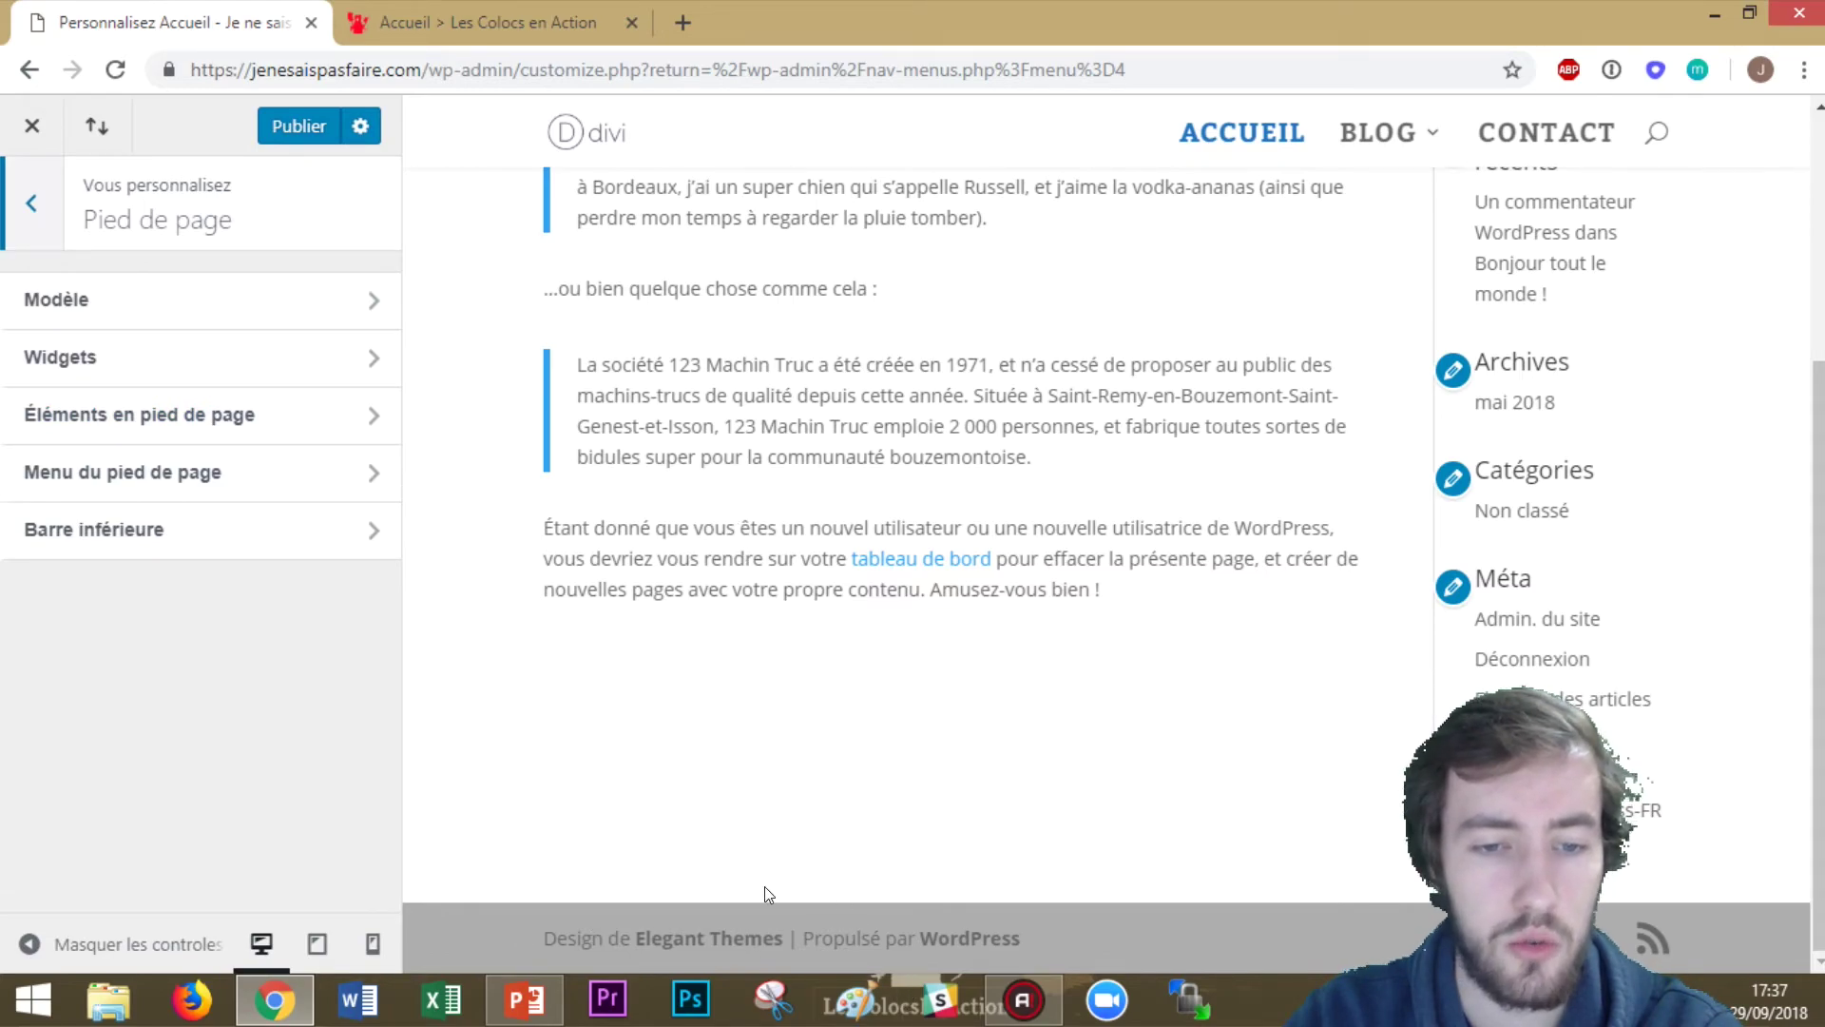
pyautogui.click(175, 530)
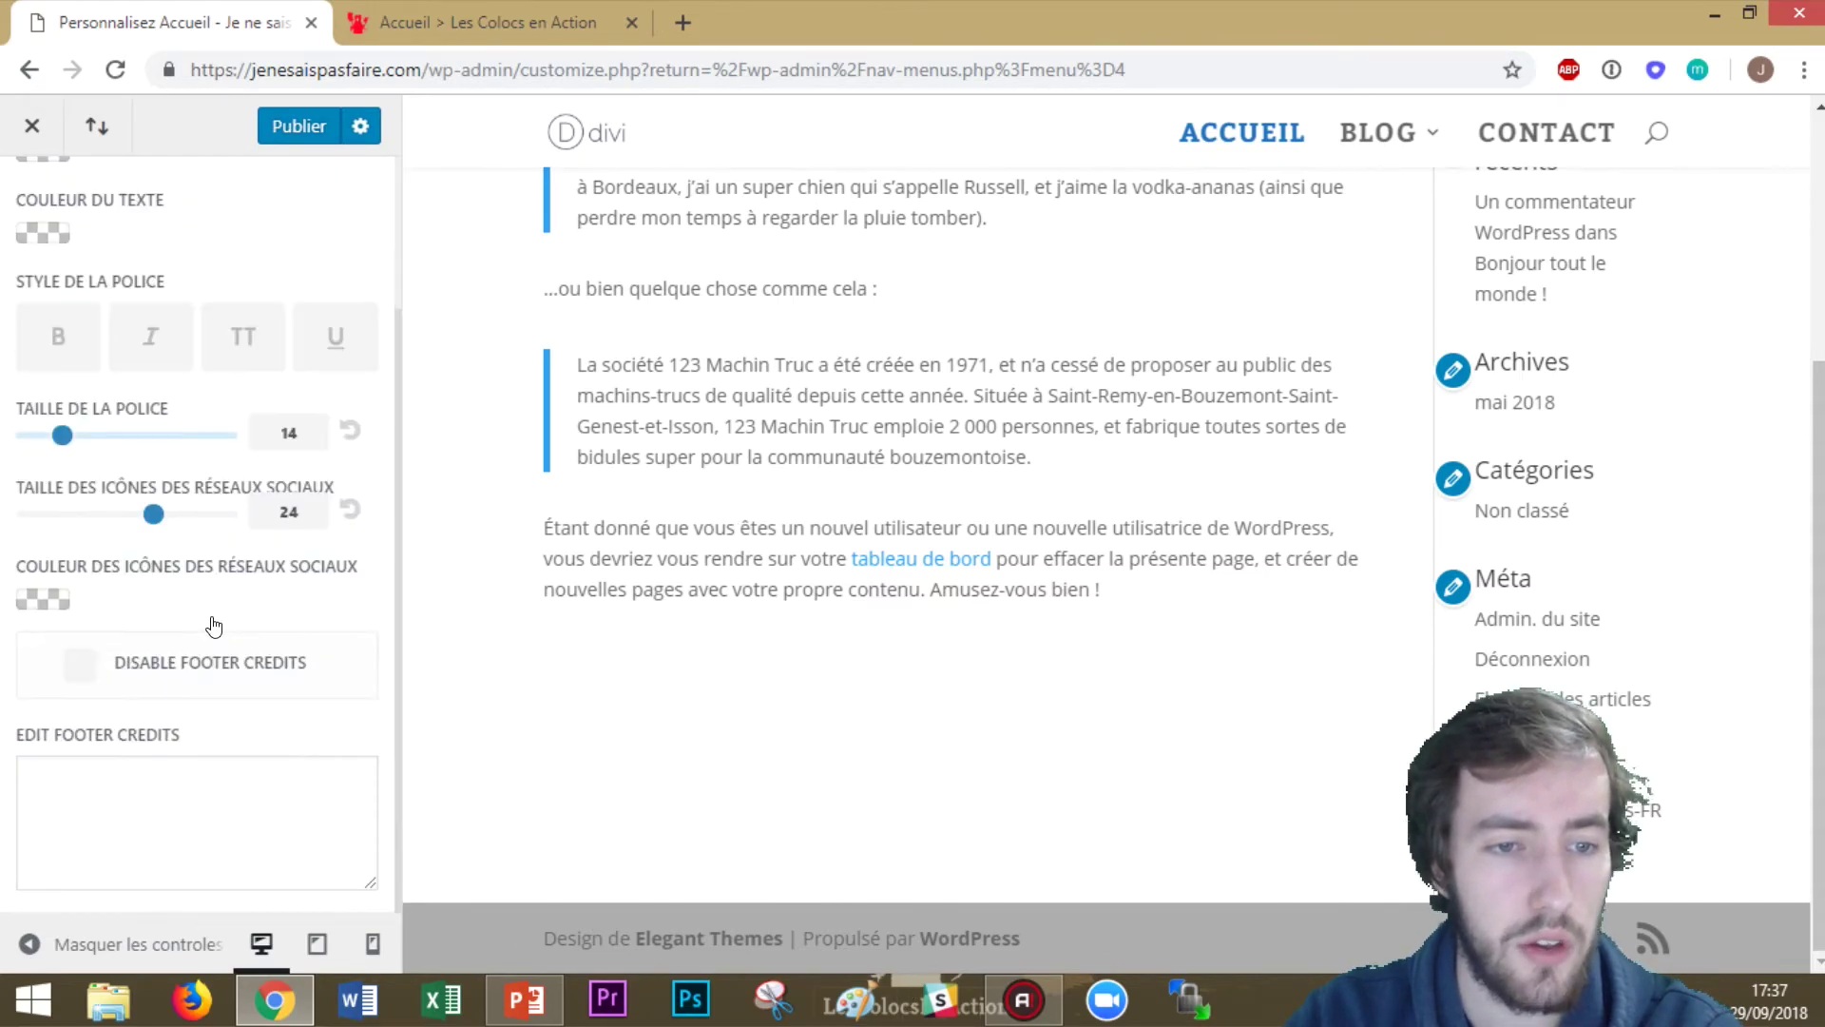
pyautogui.click(93, 766)
pyautogui.write('® Site : Les Colocs en Action - All rights reserved')
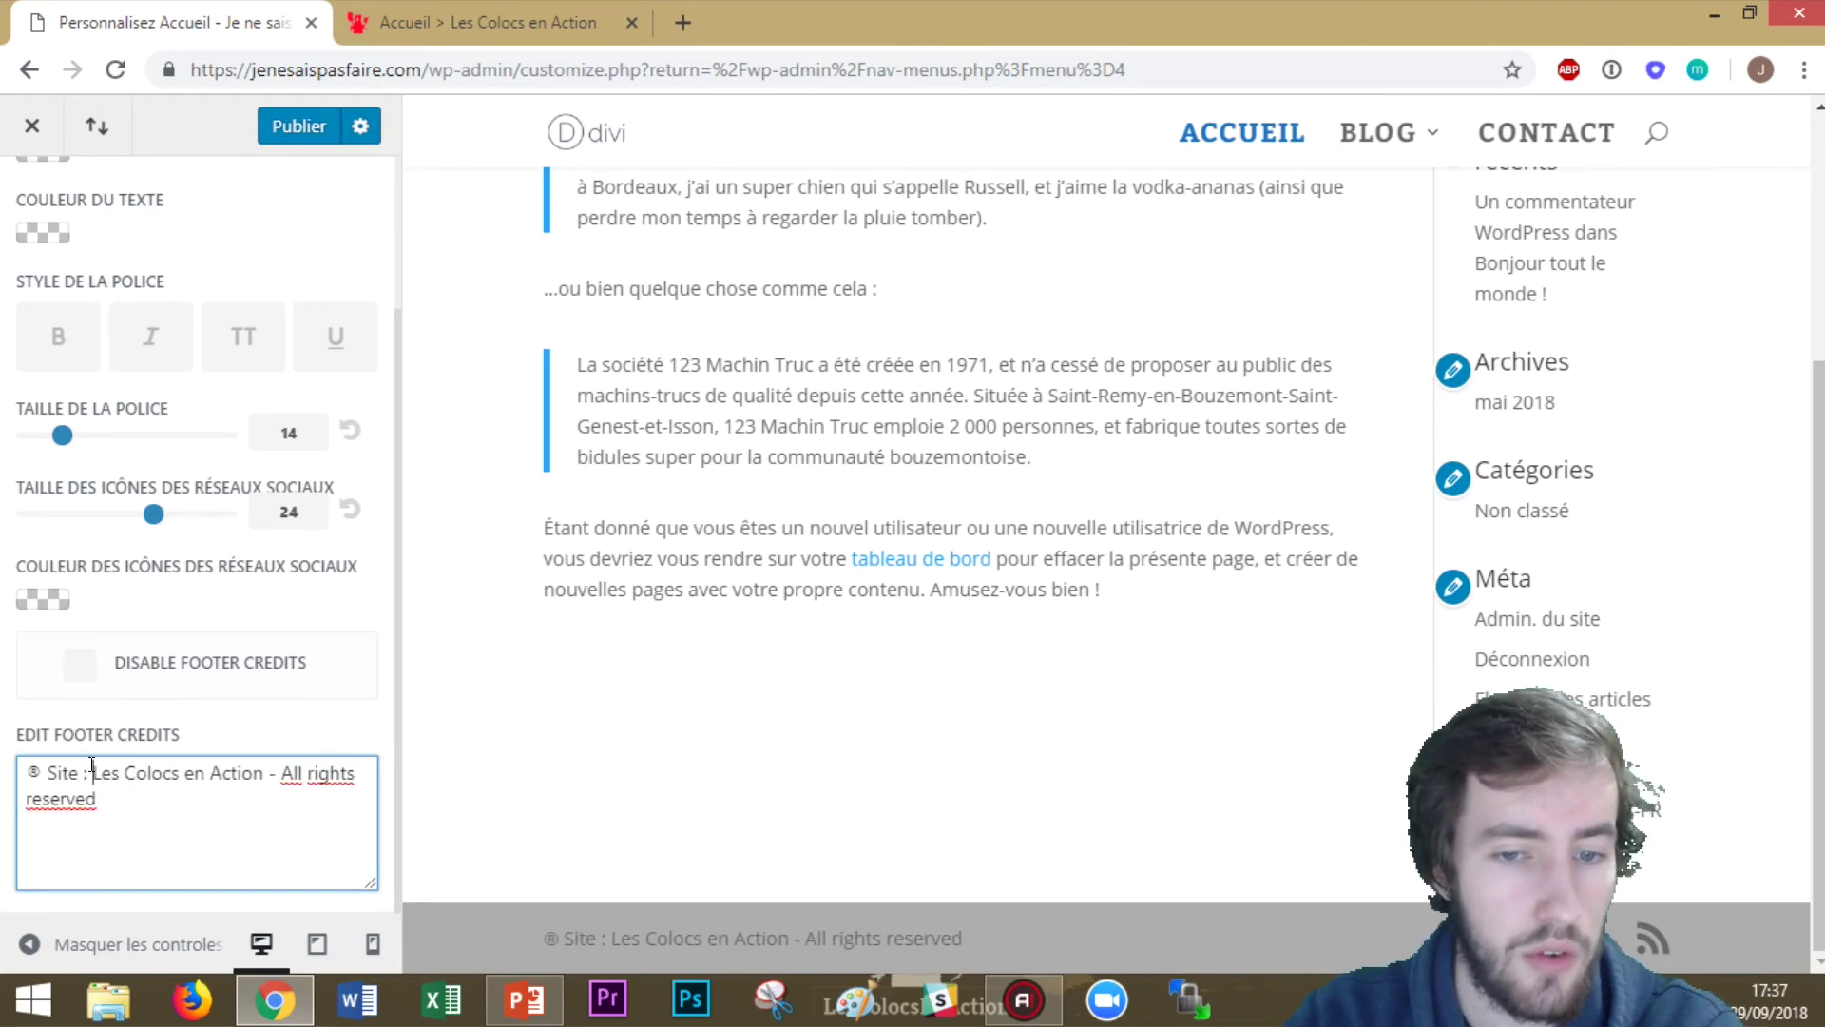
# Replace the site name in the footer credits with "Je ne sais pas faire"
pyautogui.moveTo(92, 771); pyautogui.dragTo(262, 779)
pyautogui.write('Je en s')
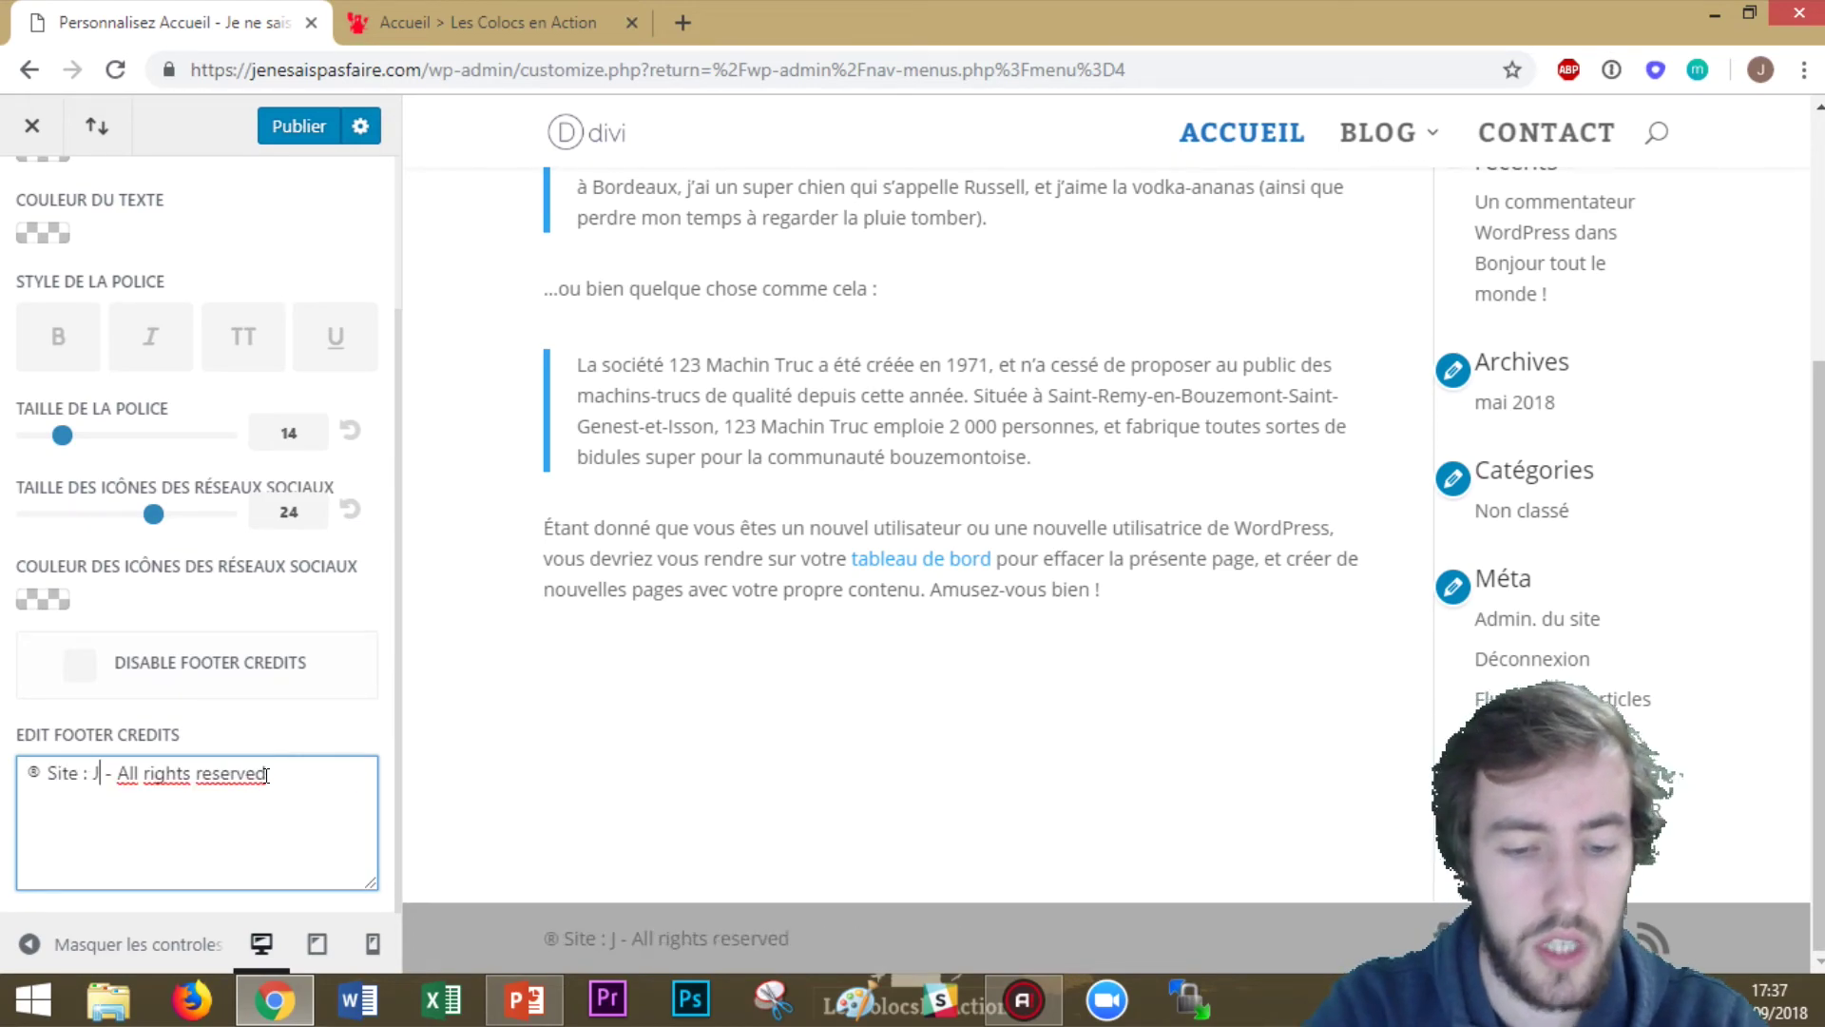
pyautogui.press('BackSpace')
pyautogui.press('BackSpace')
pyautogui.press('BackSpace')
pyautogui.press('BackSpace')
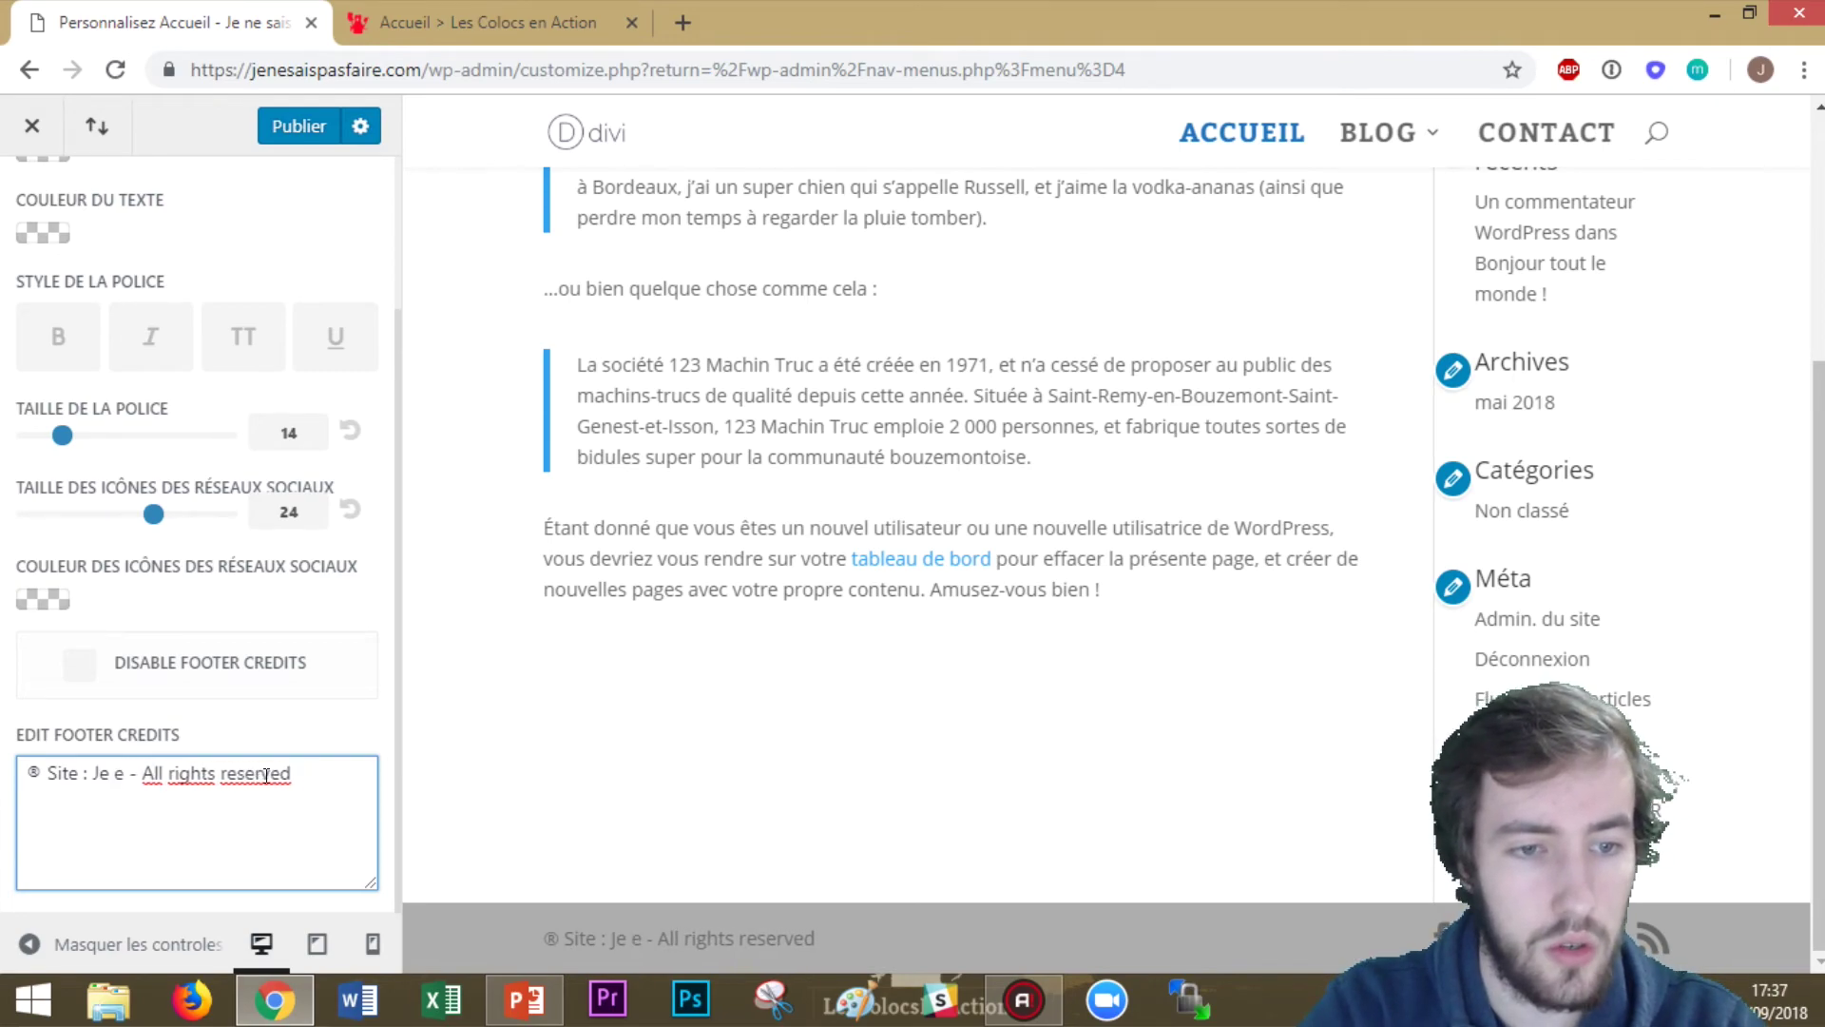
pyautogui.write('ne sais pas faire')
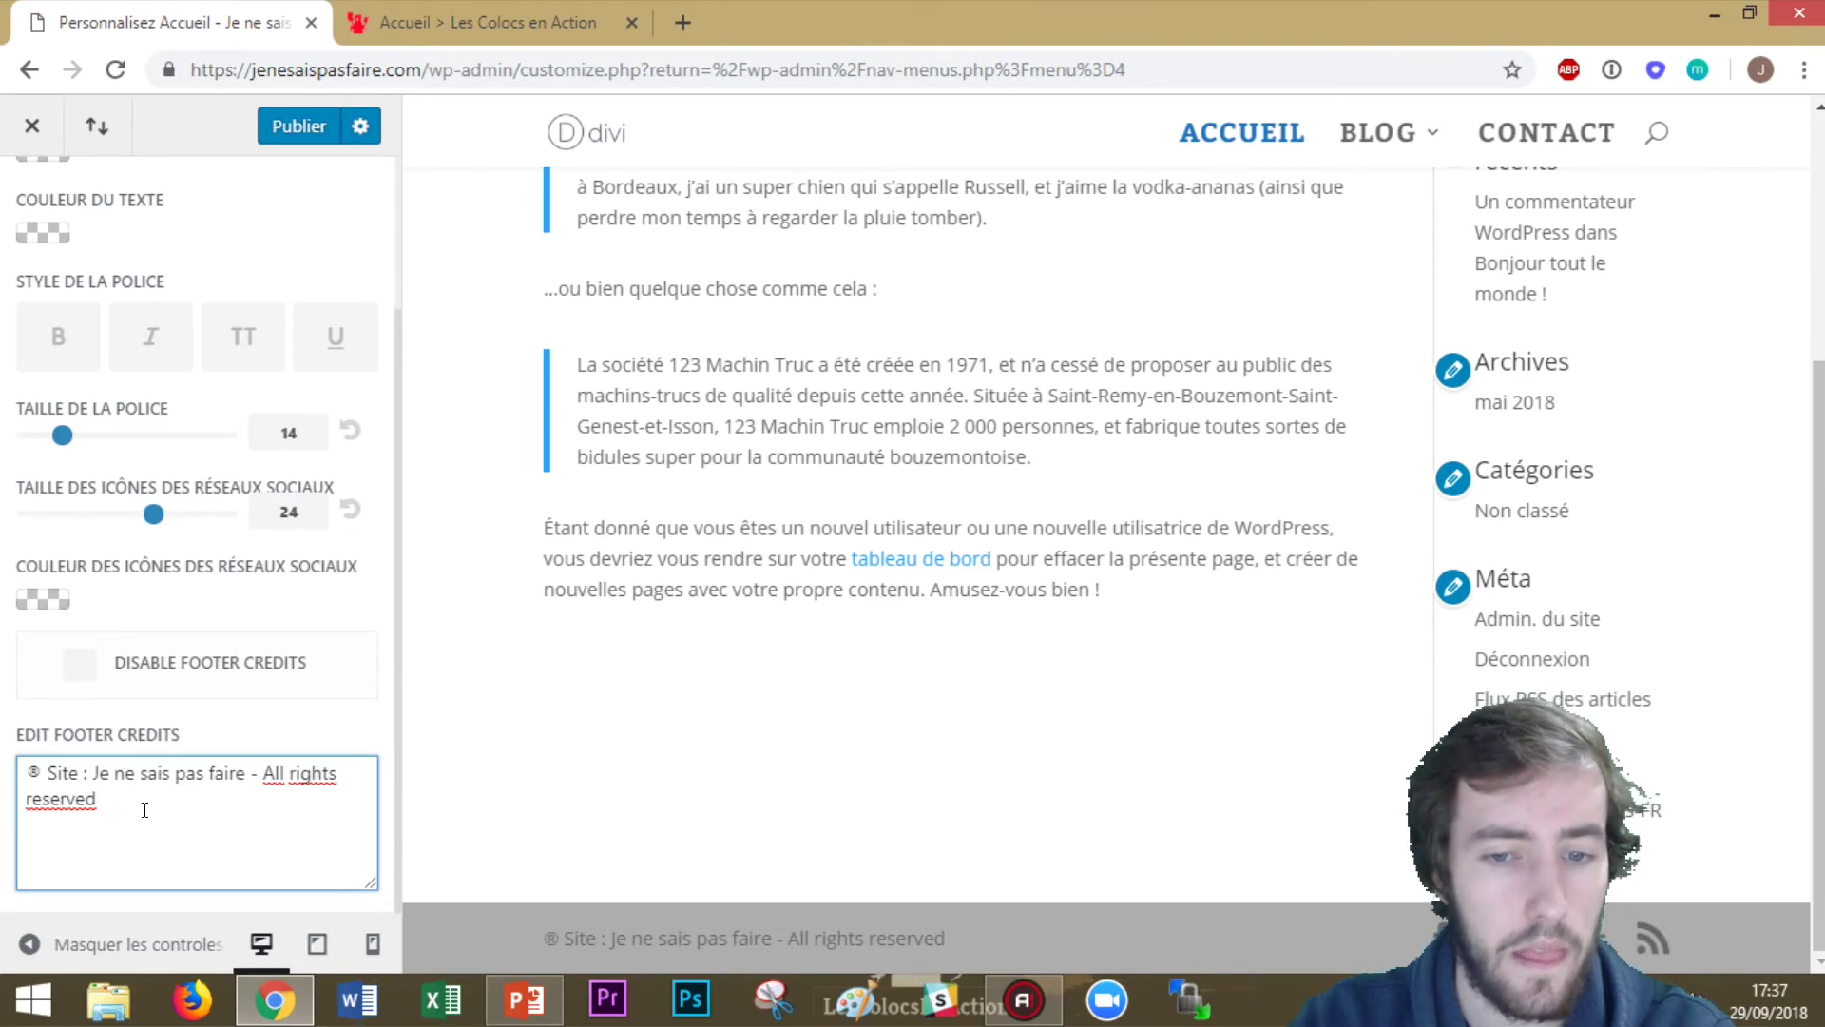
# Set the footer bottom bar's text colour to black and its background colour to white
pyautogui.scroll(3, 159, 714)
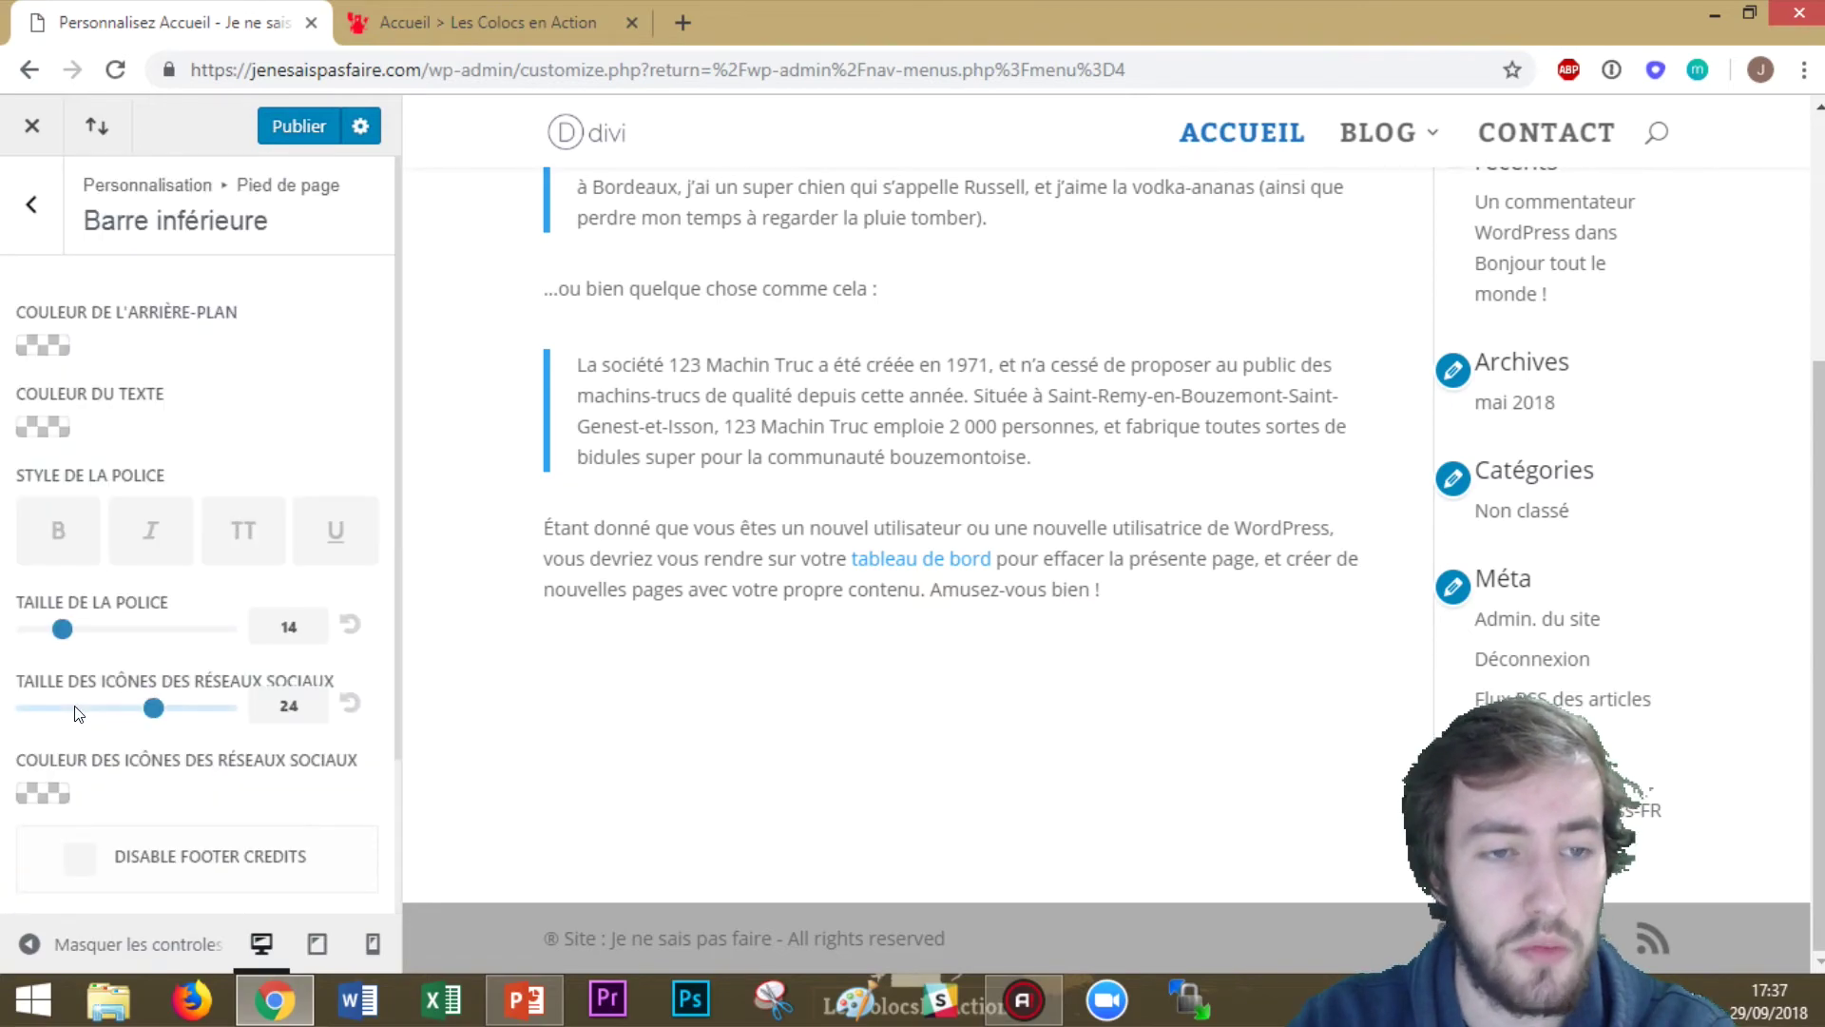
pyautogui.click(30, 427)
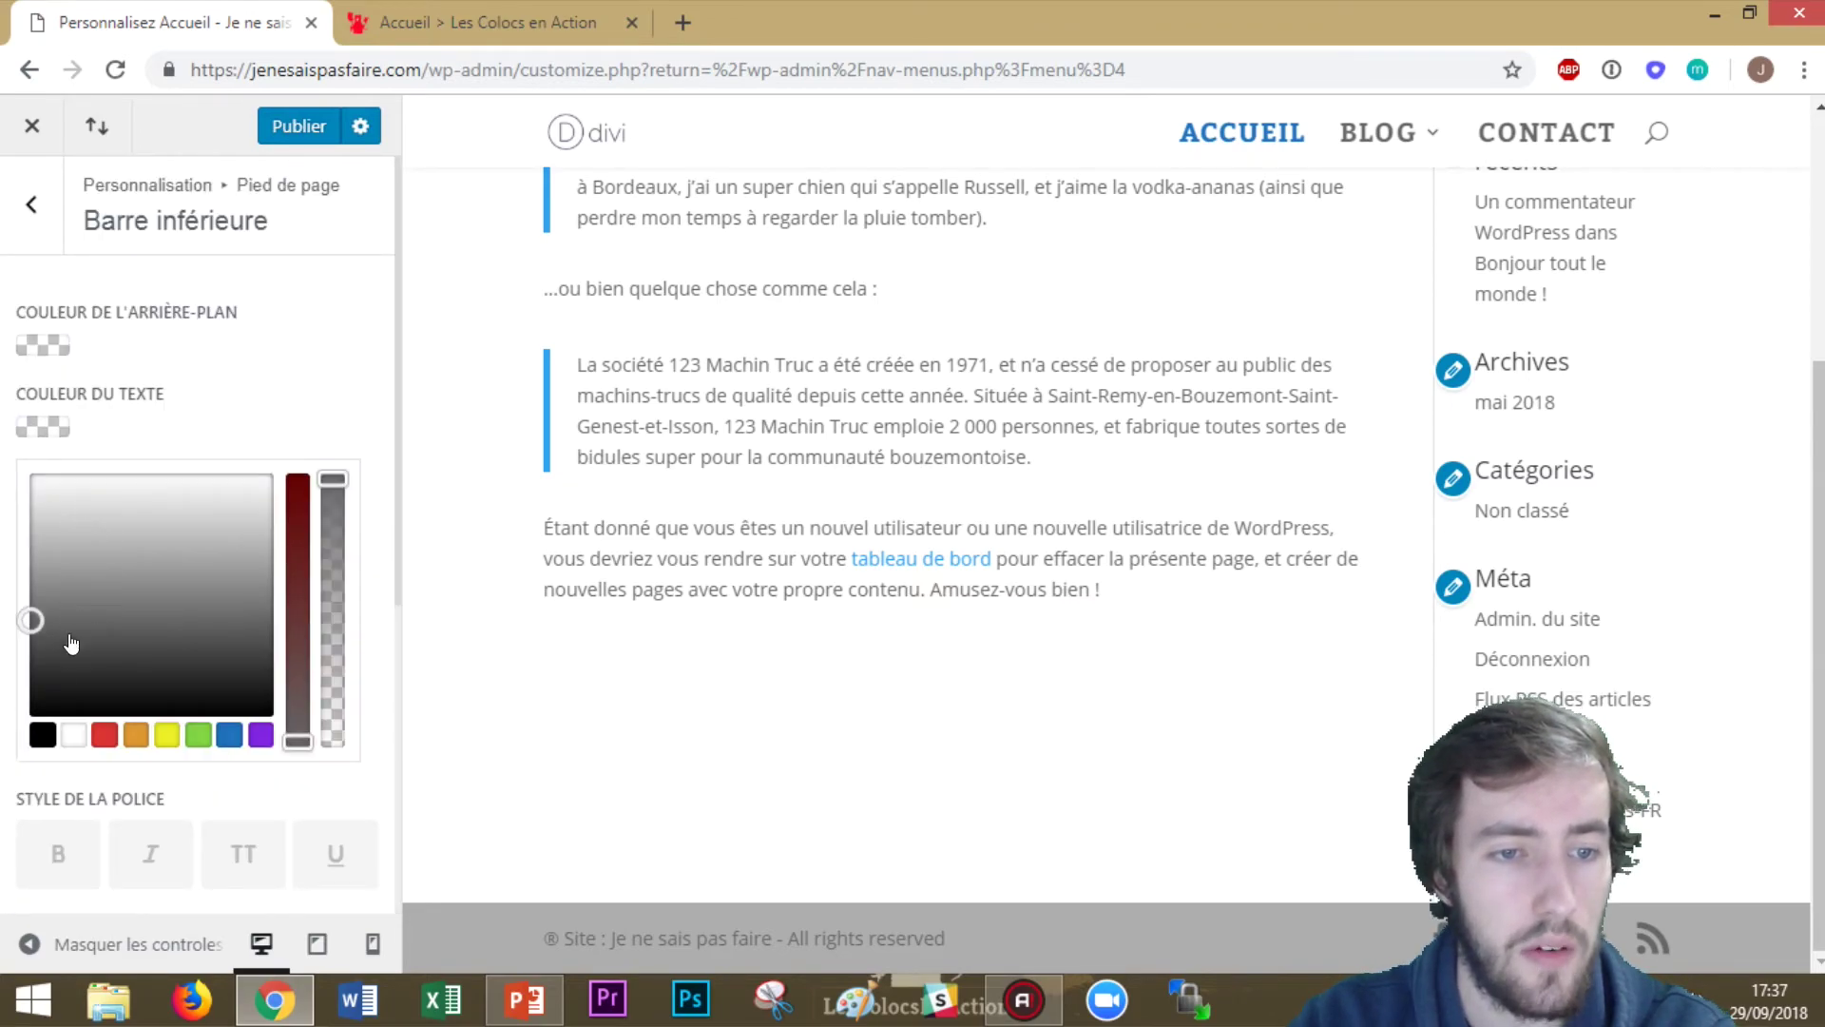
pyautogui.click(43, 733)
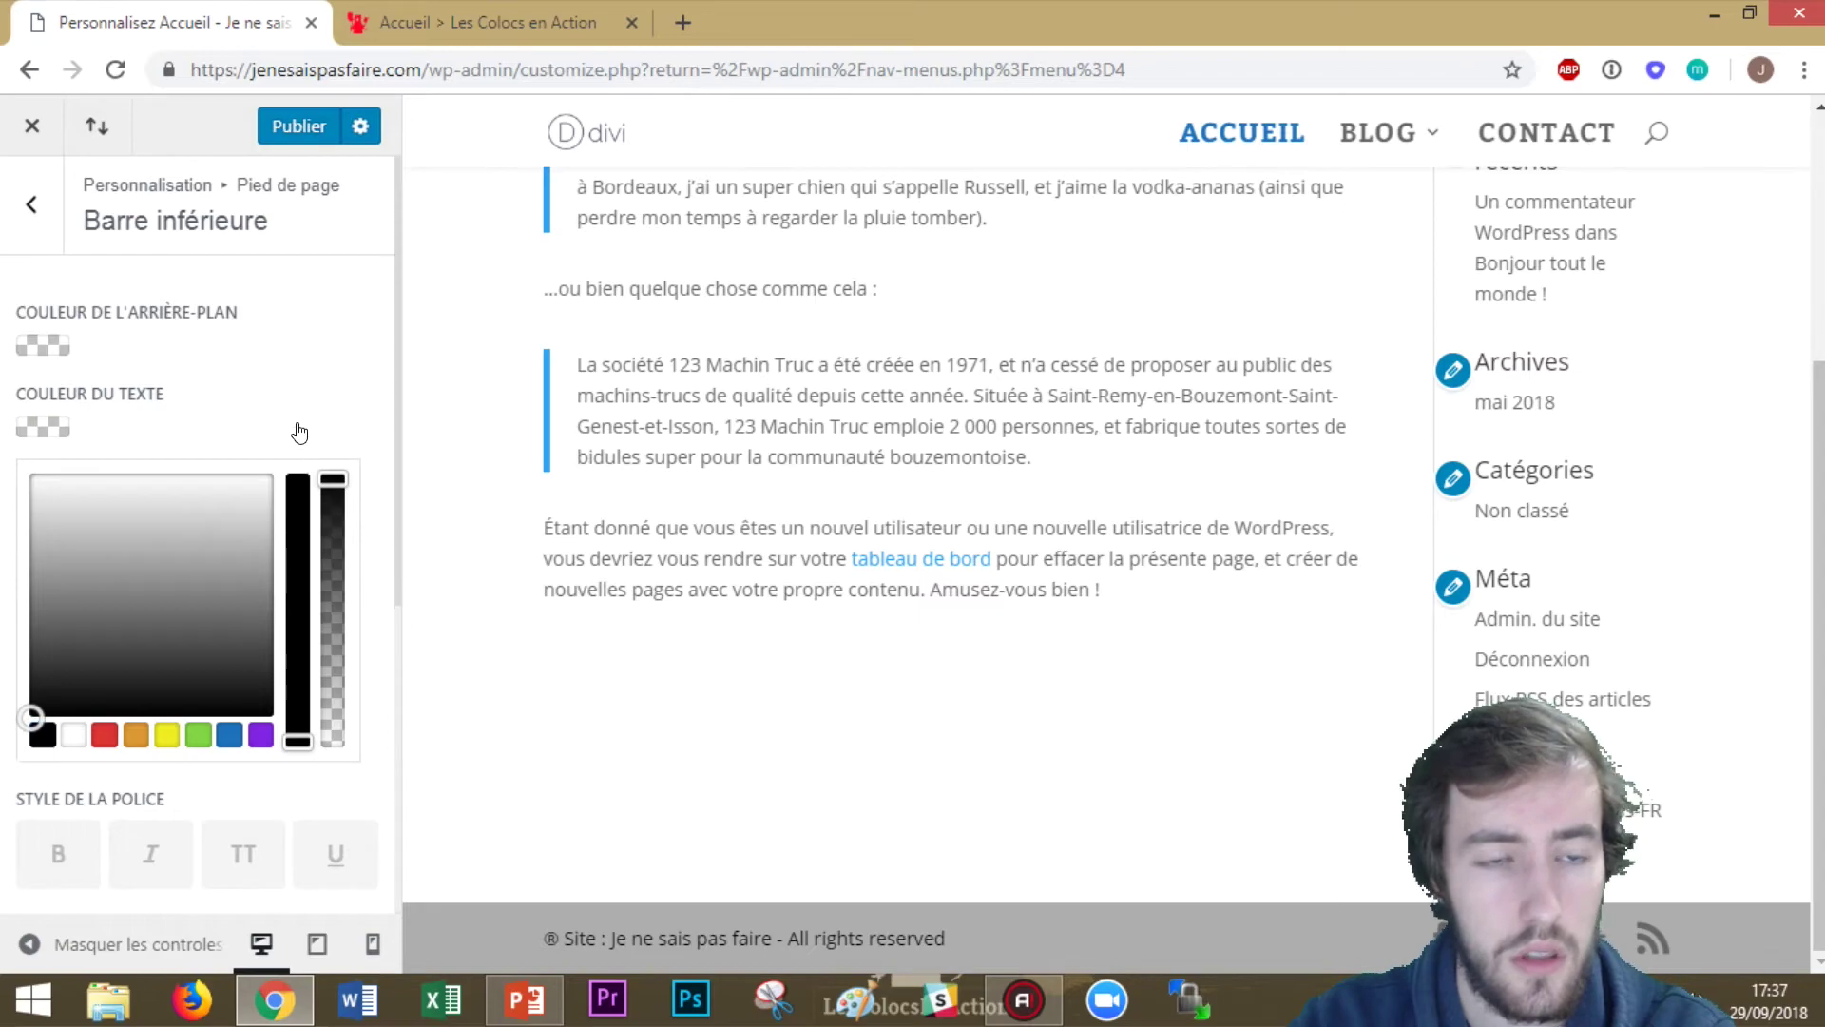
pyautogui.click(40, 346)
pyautogui.click(73, 653)
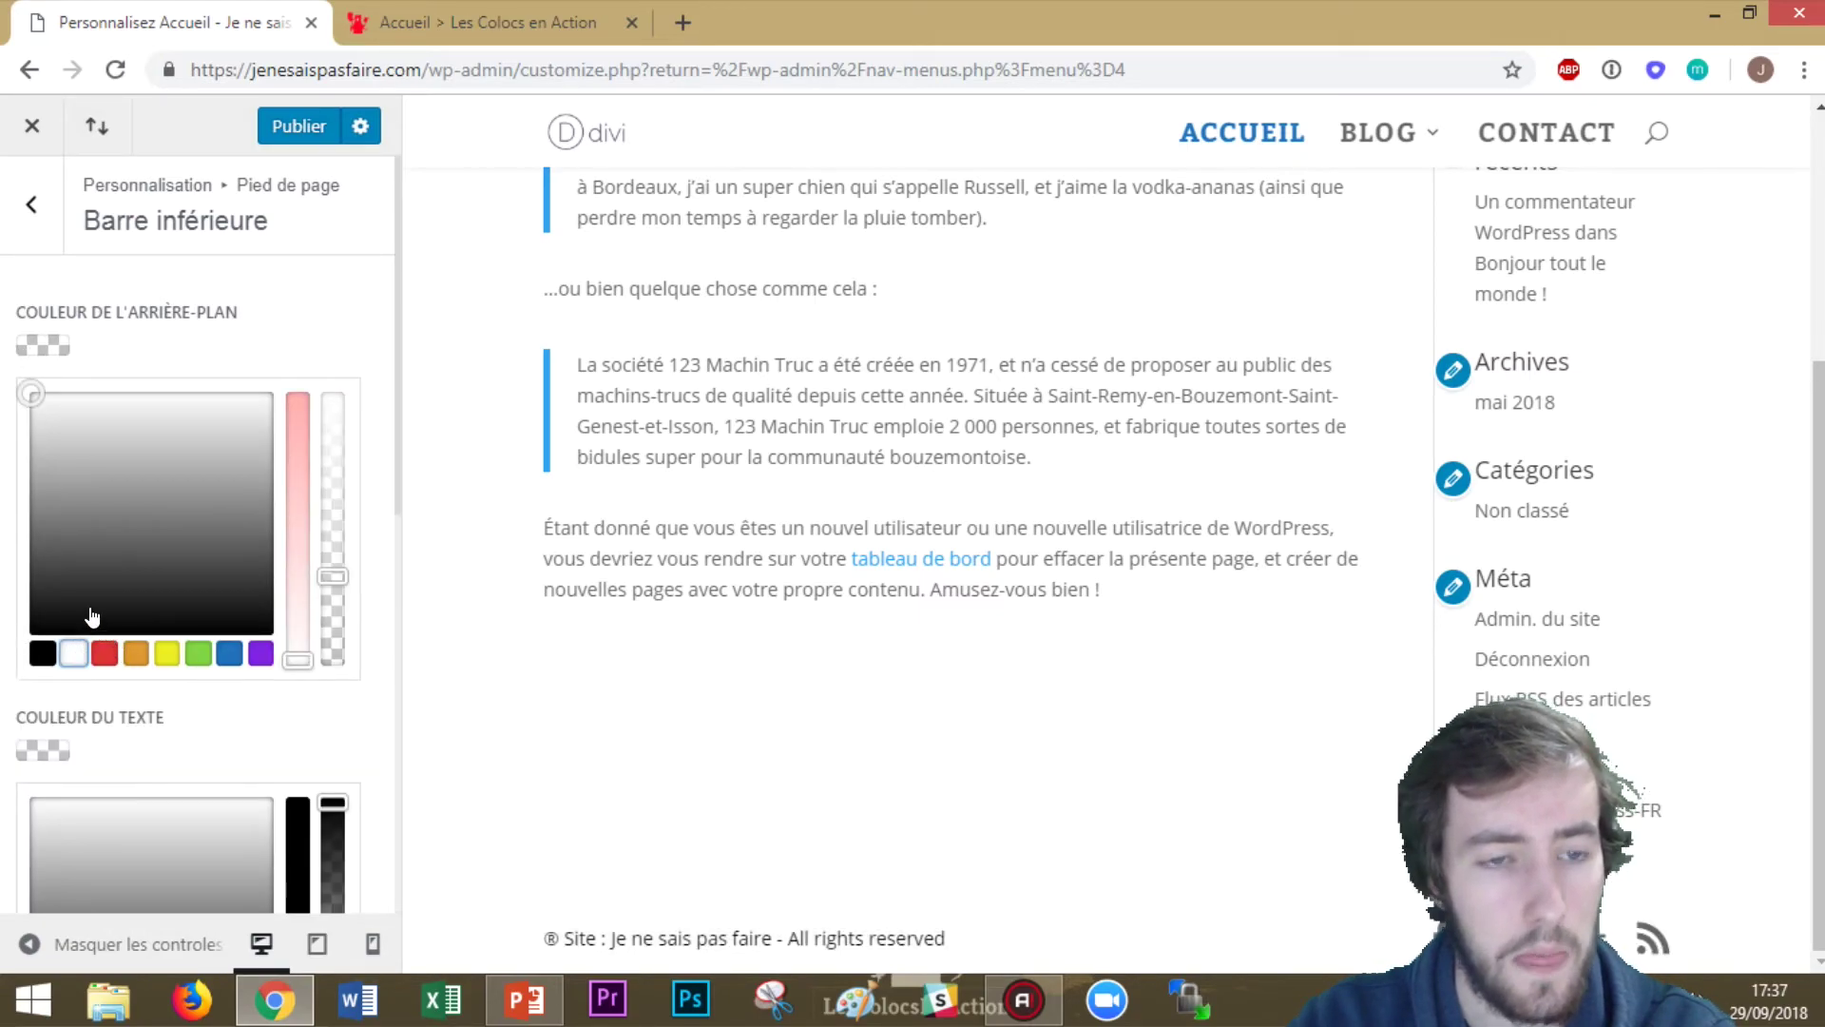
pyautogui.scroll(-4, 95, 628)
pyautogui.scroll(3, 57, 645)
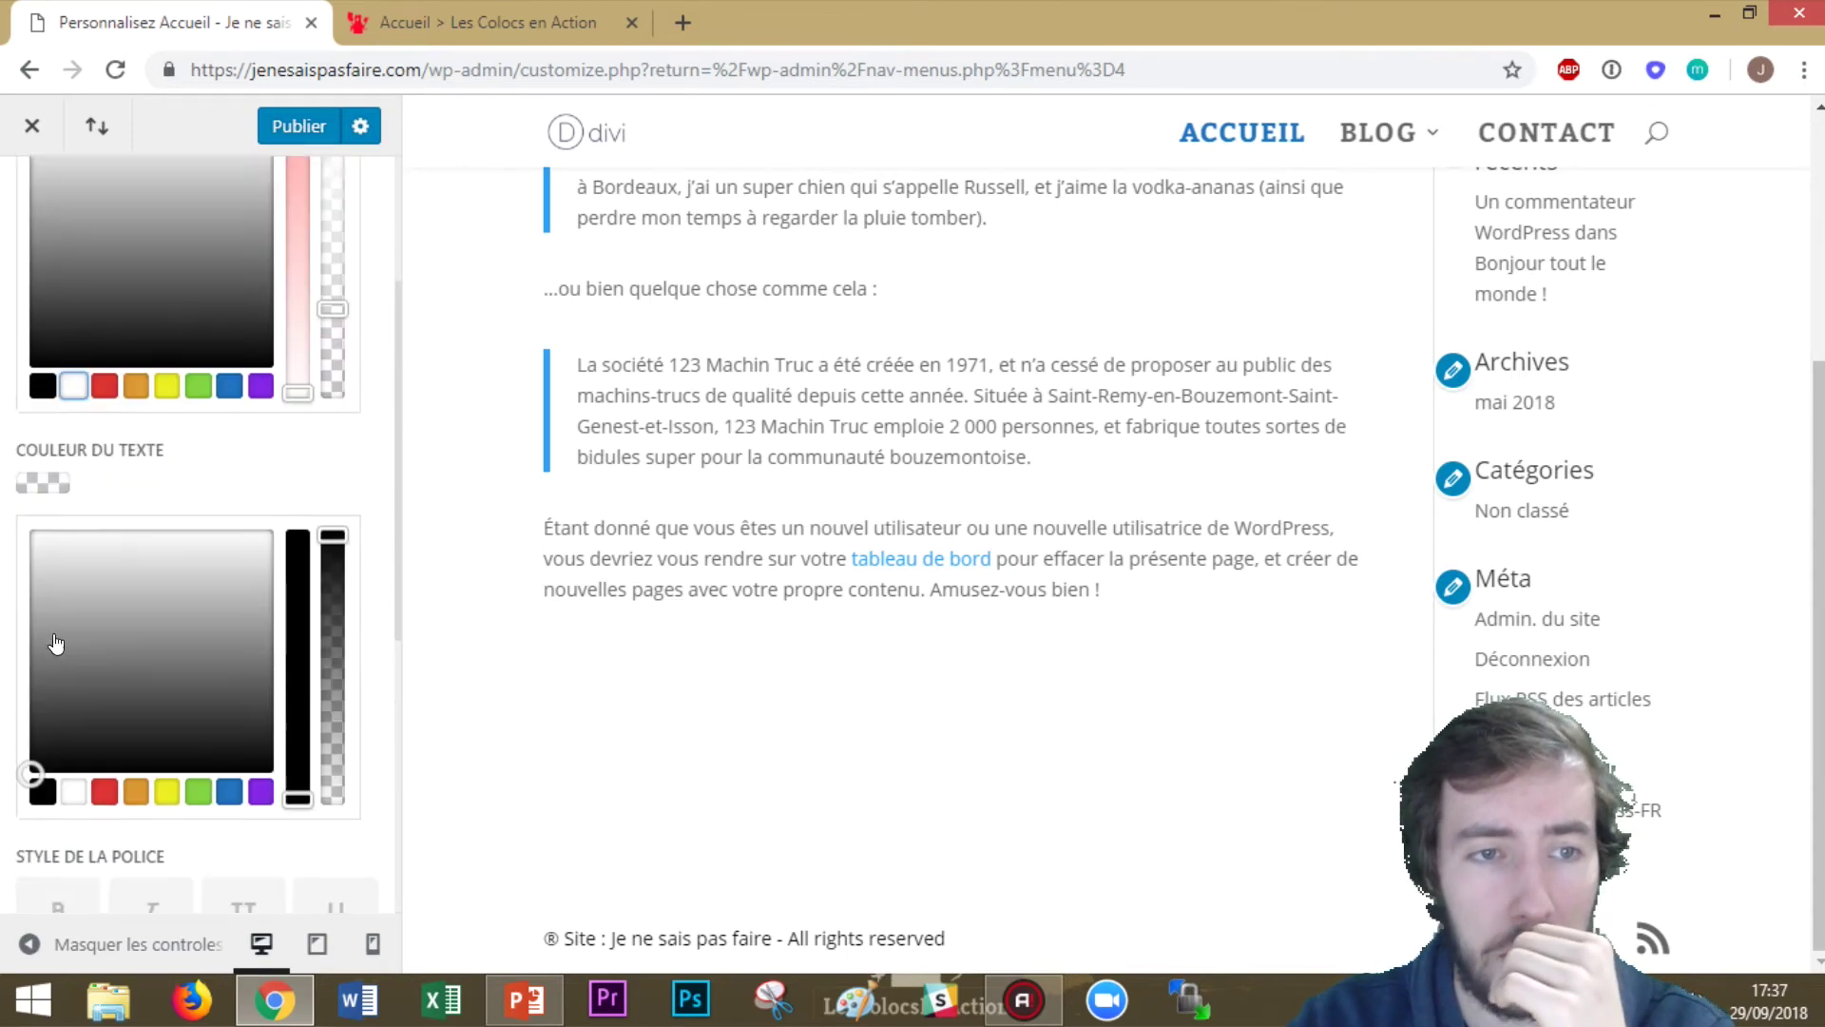
pyautogui.scroll(3, 61, 634)
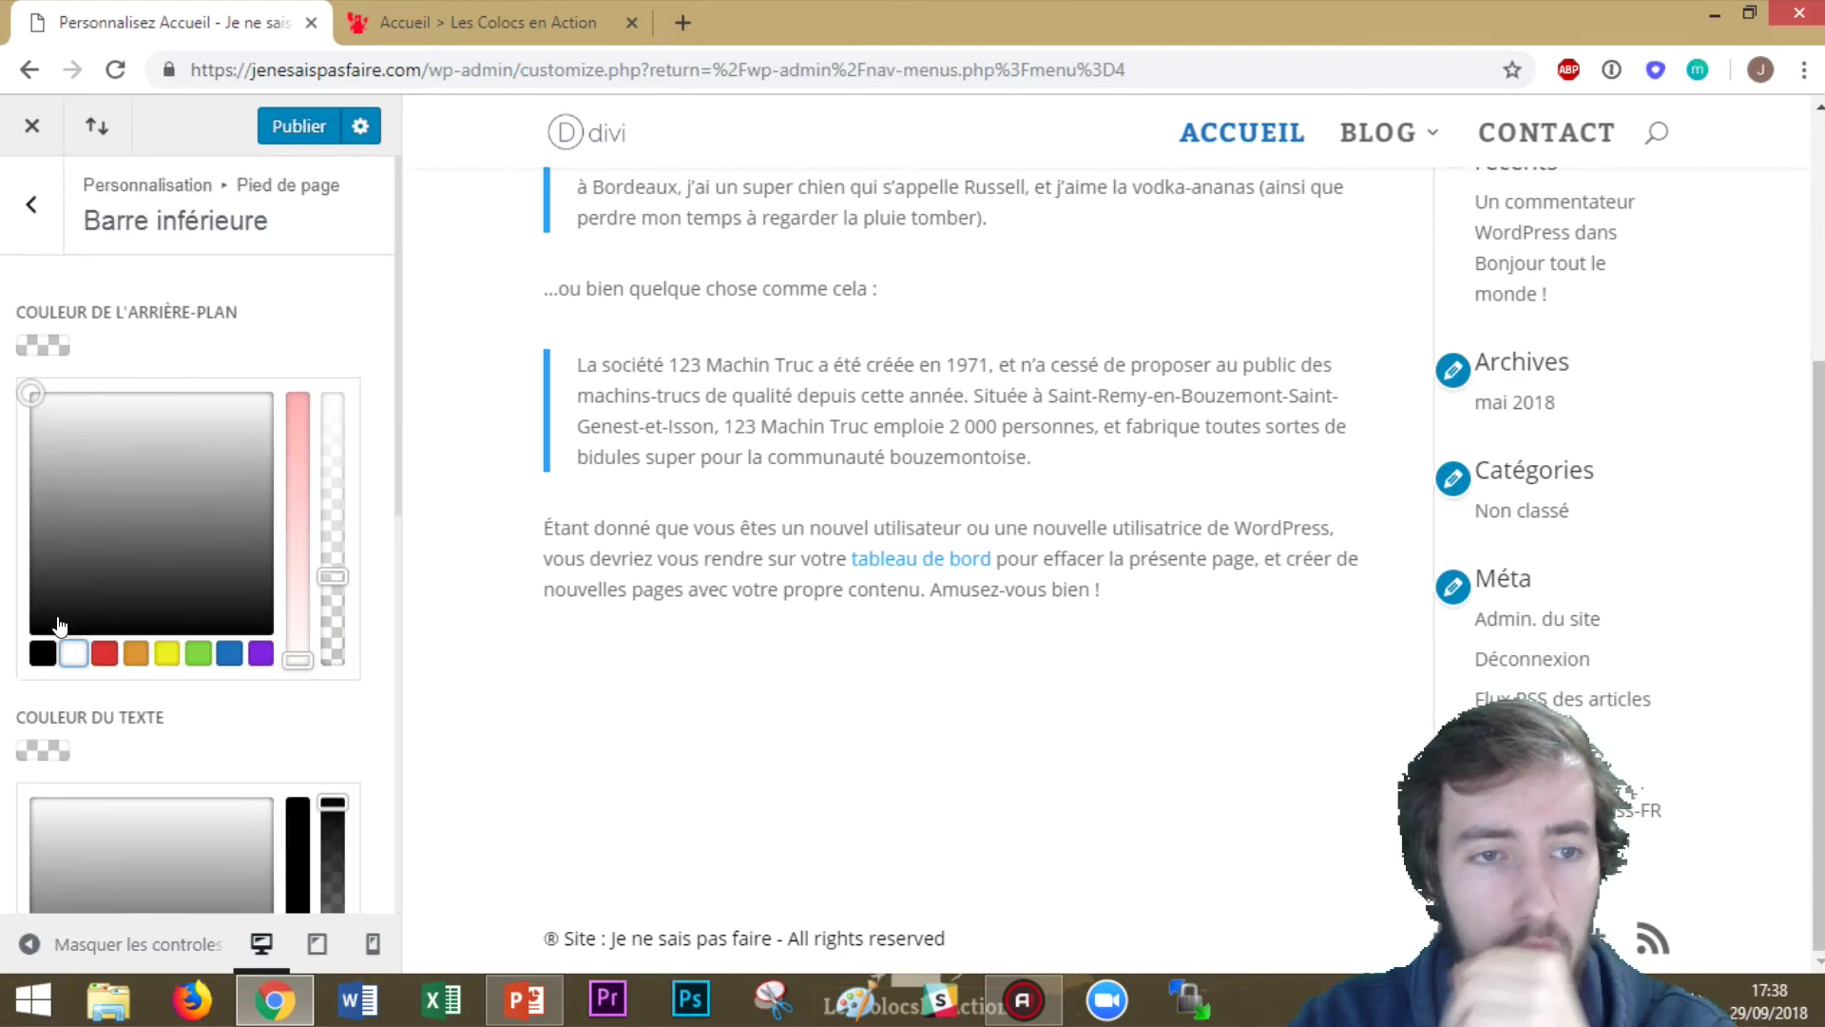
# Review the footer menu's colour, letter spacing and font settings, and check the whole page in the preview
pyautogui.click(32, 203)
pyautogui.click(186, 488)
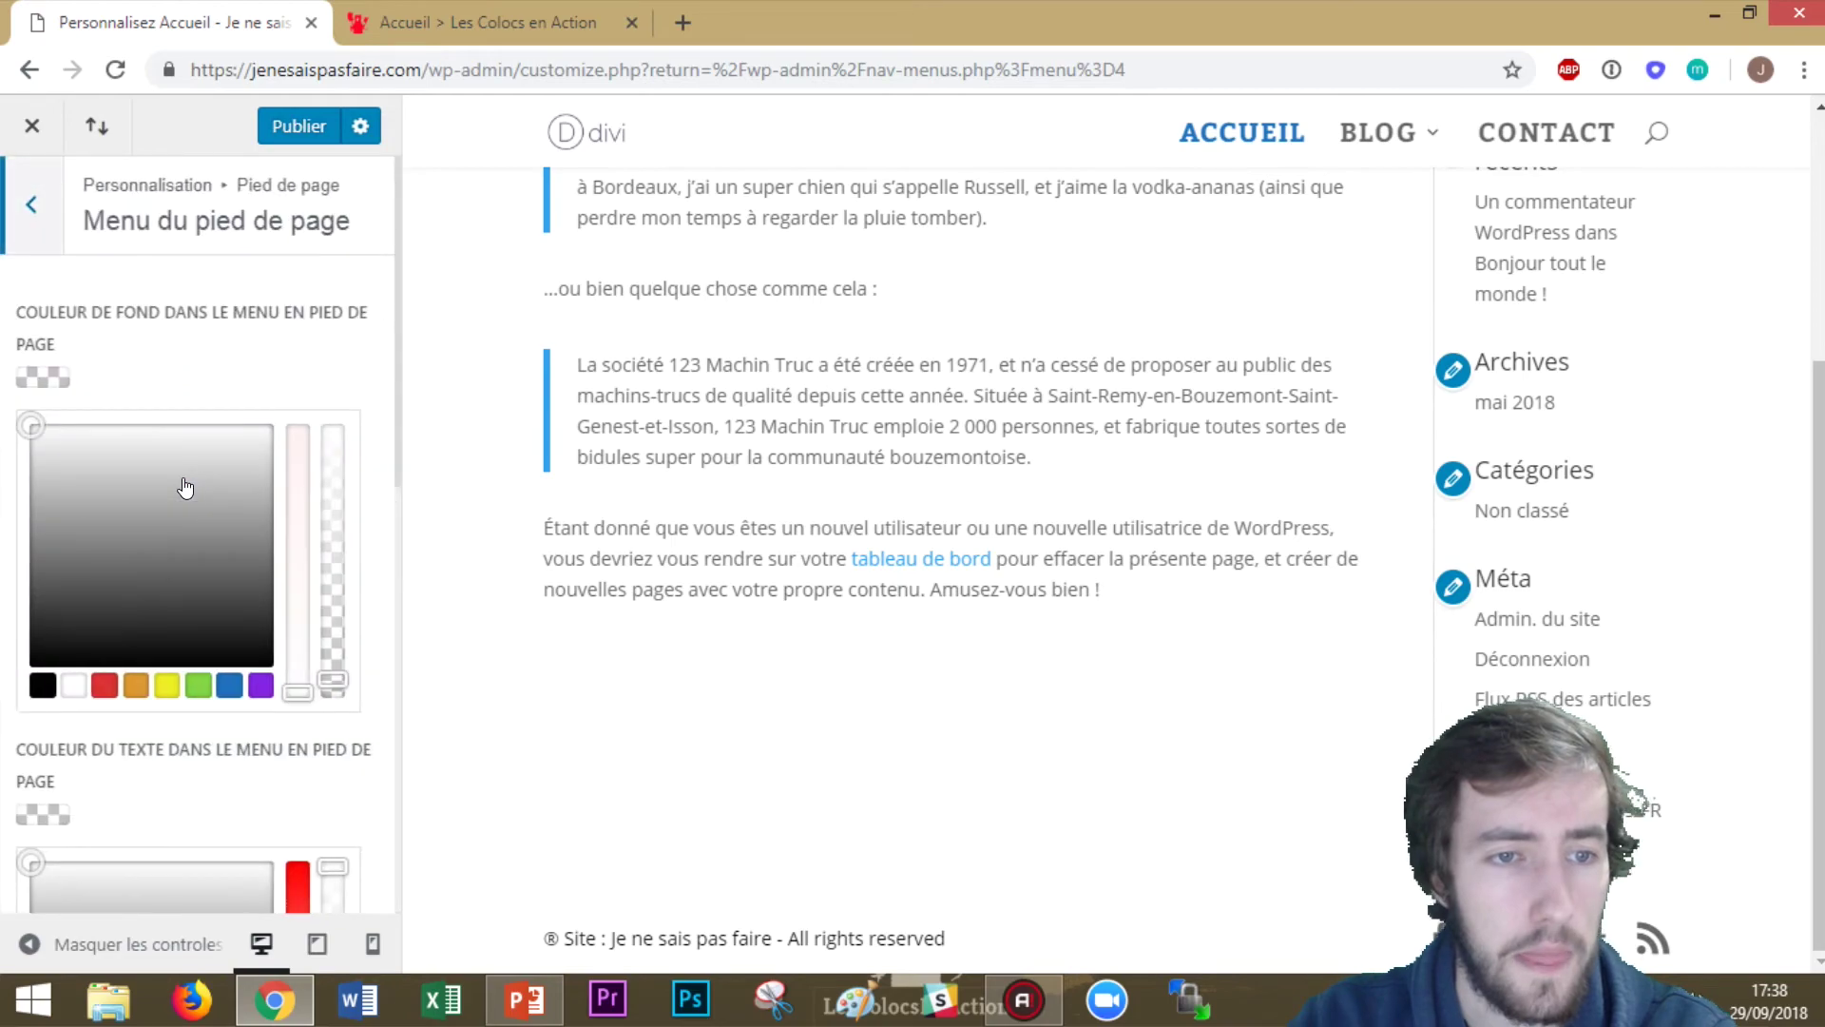
pyautogui.scroll(-10, 165, 607)
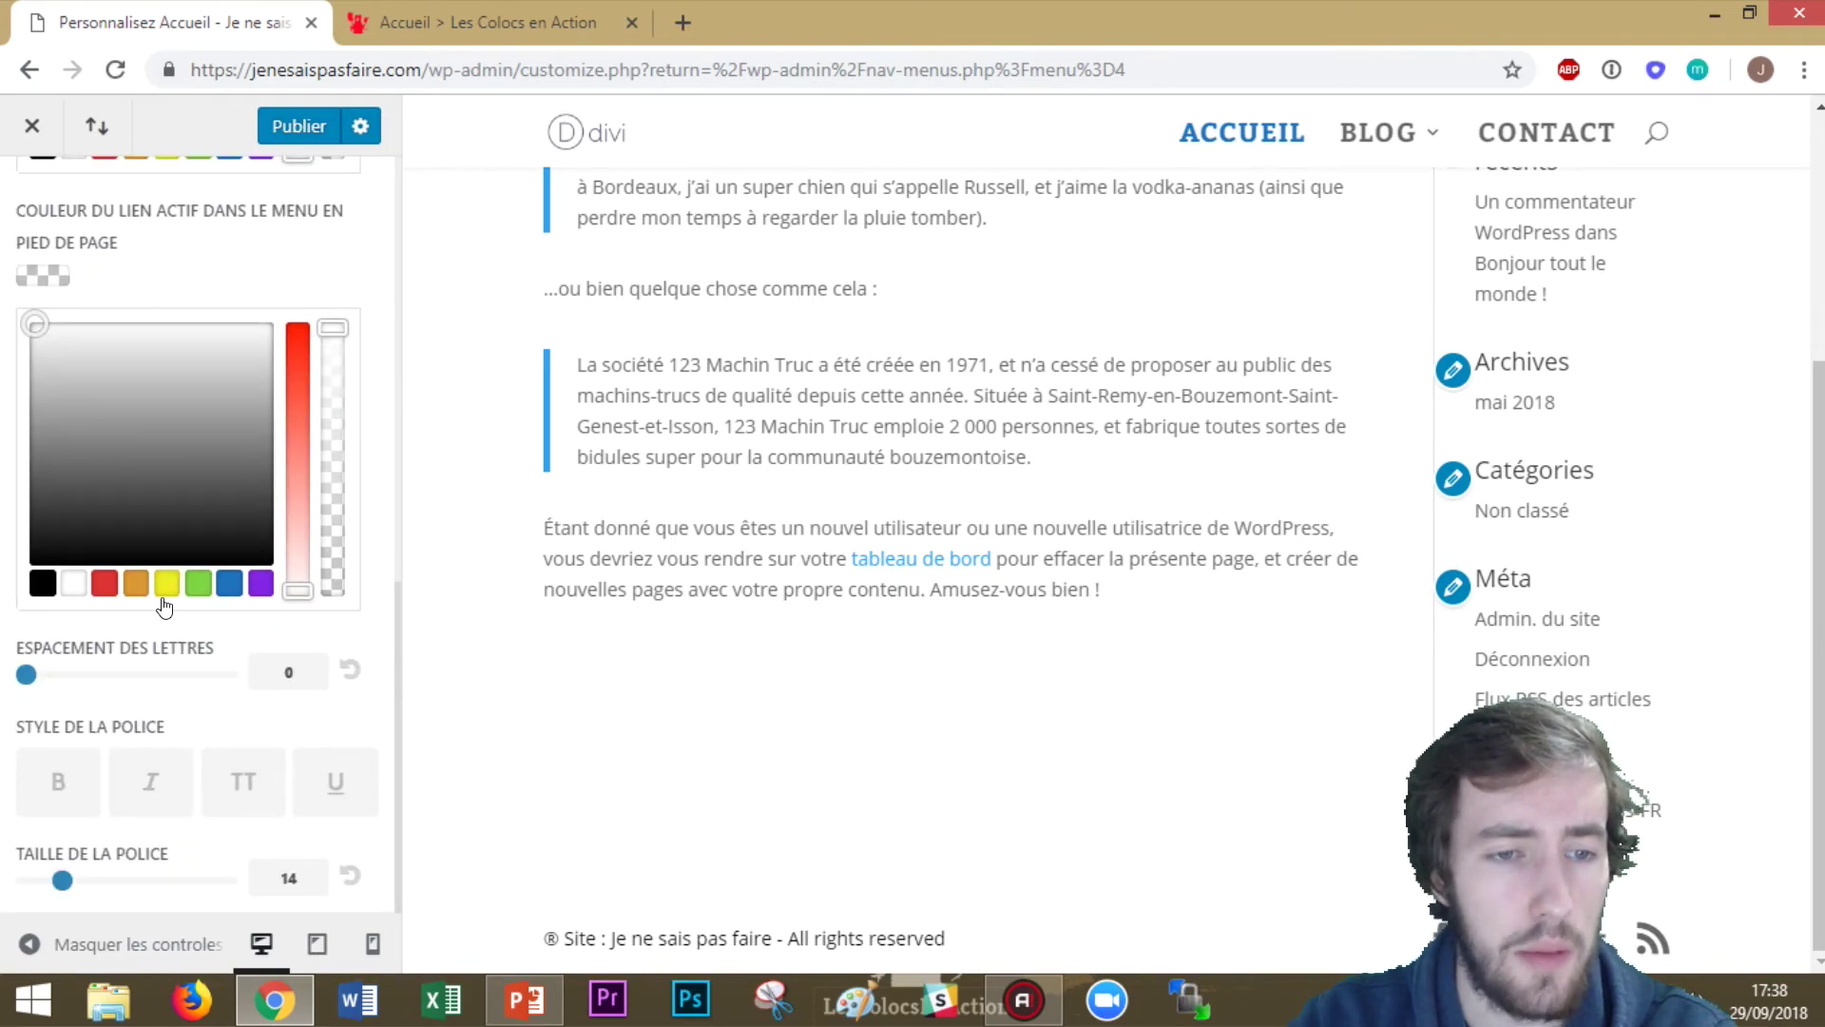
pyautogui.scroll(10, 164, 606)
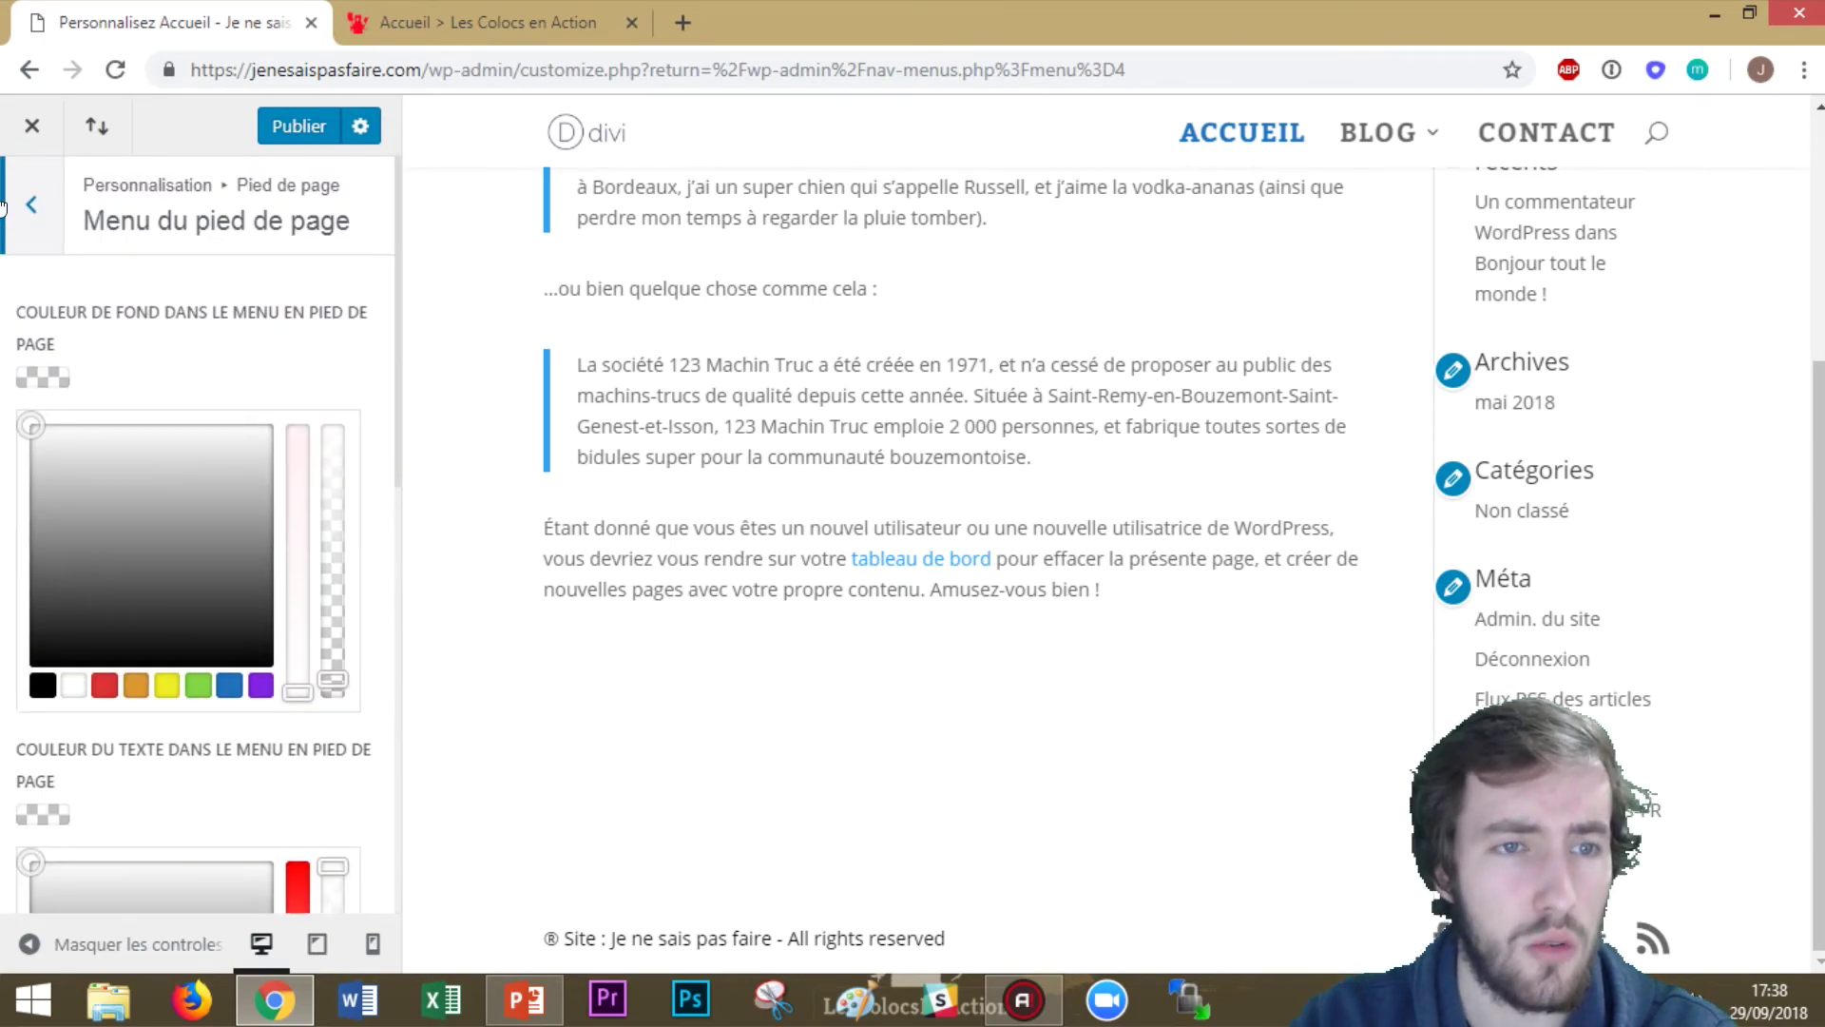
pyautogui.click(8, 202)
pyautogui.scroll(4, 706, 486)
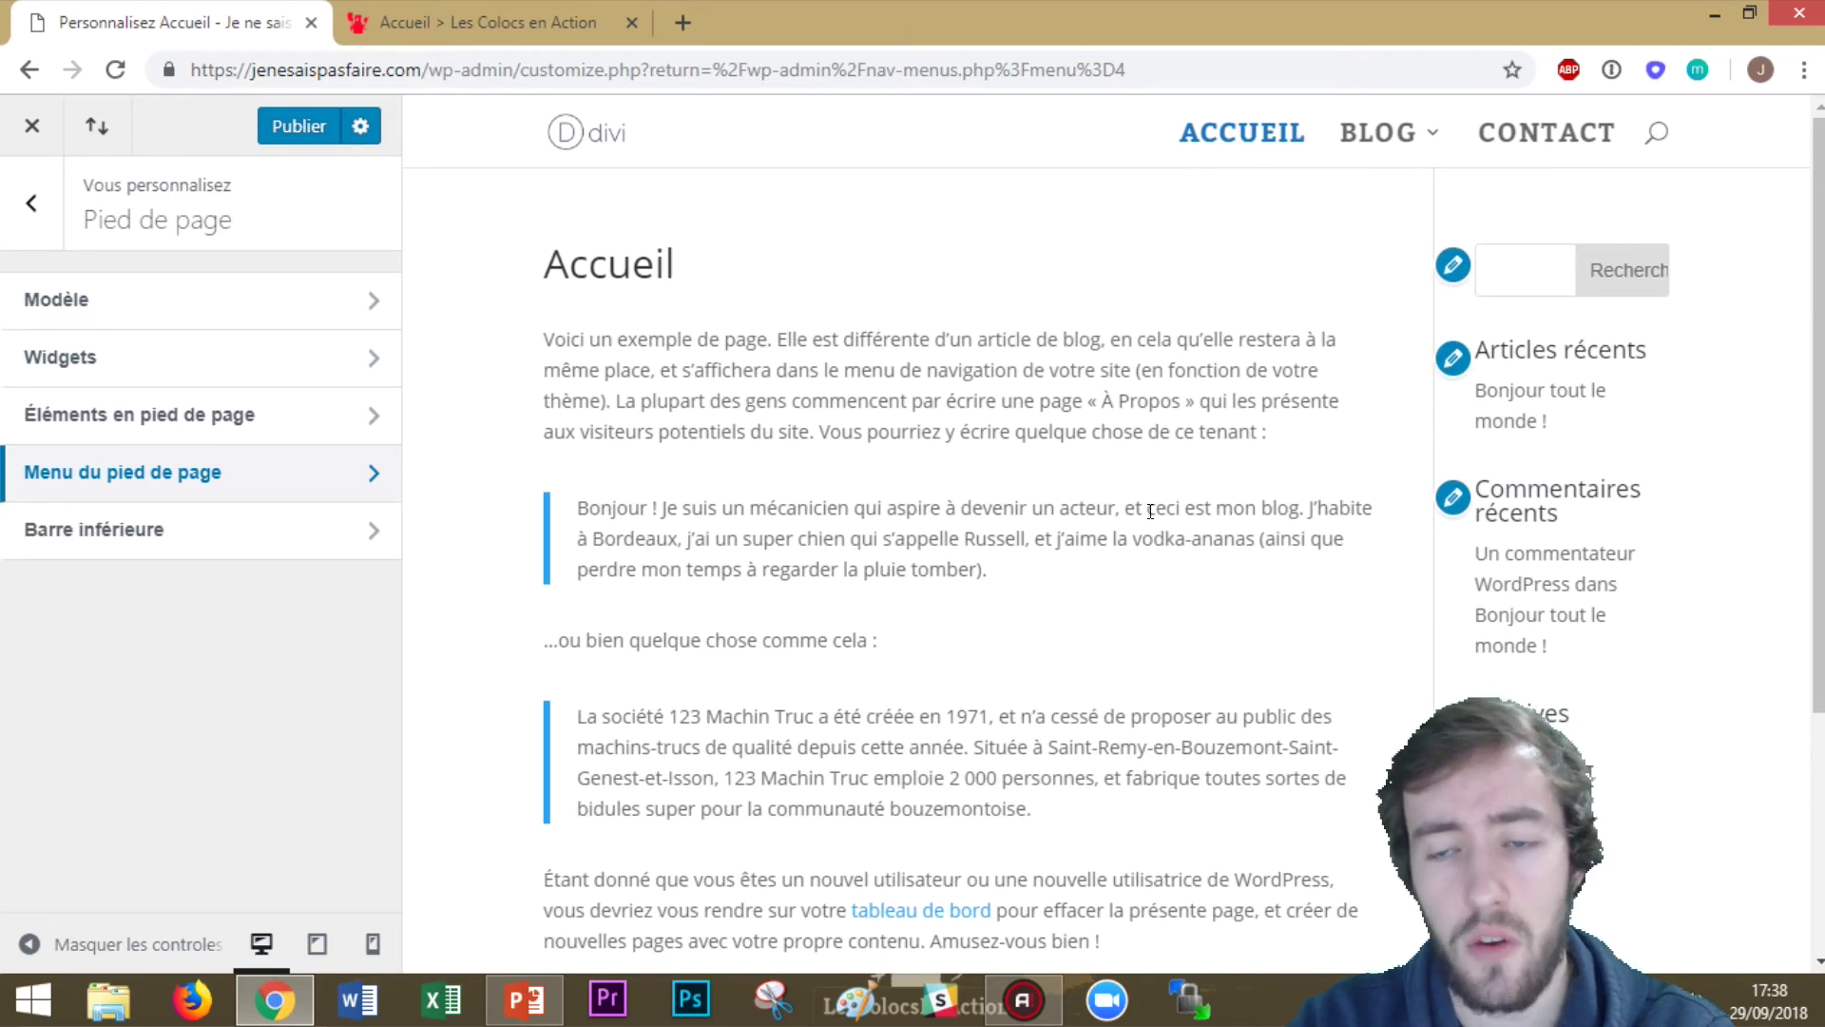
pyautogui.scroll(-8, 1150, 511)
pyautogui.scroll(8, 872, 716)
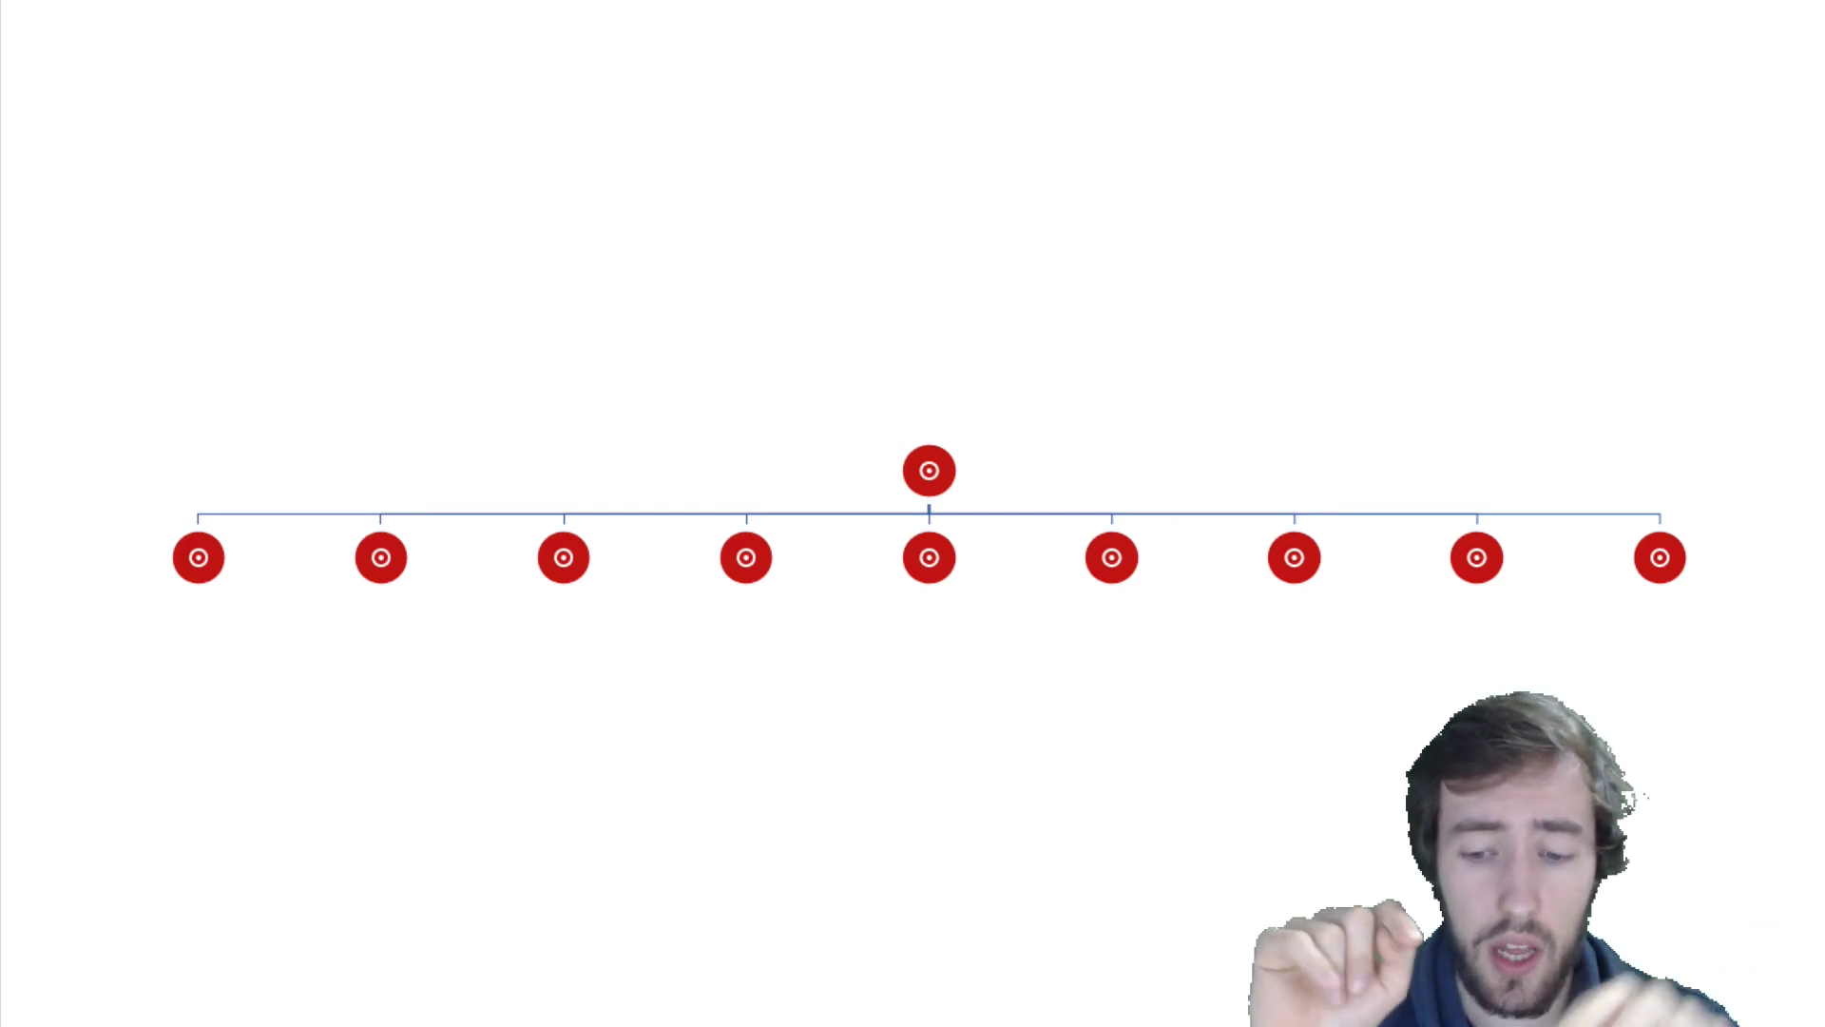
pyautogui.press('Right')
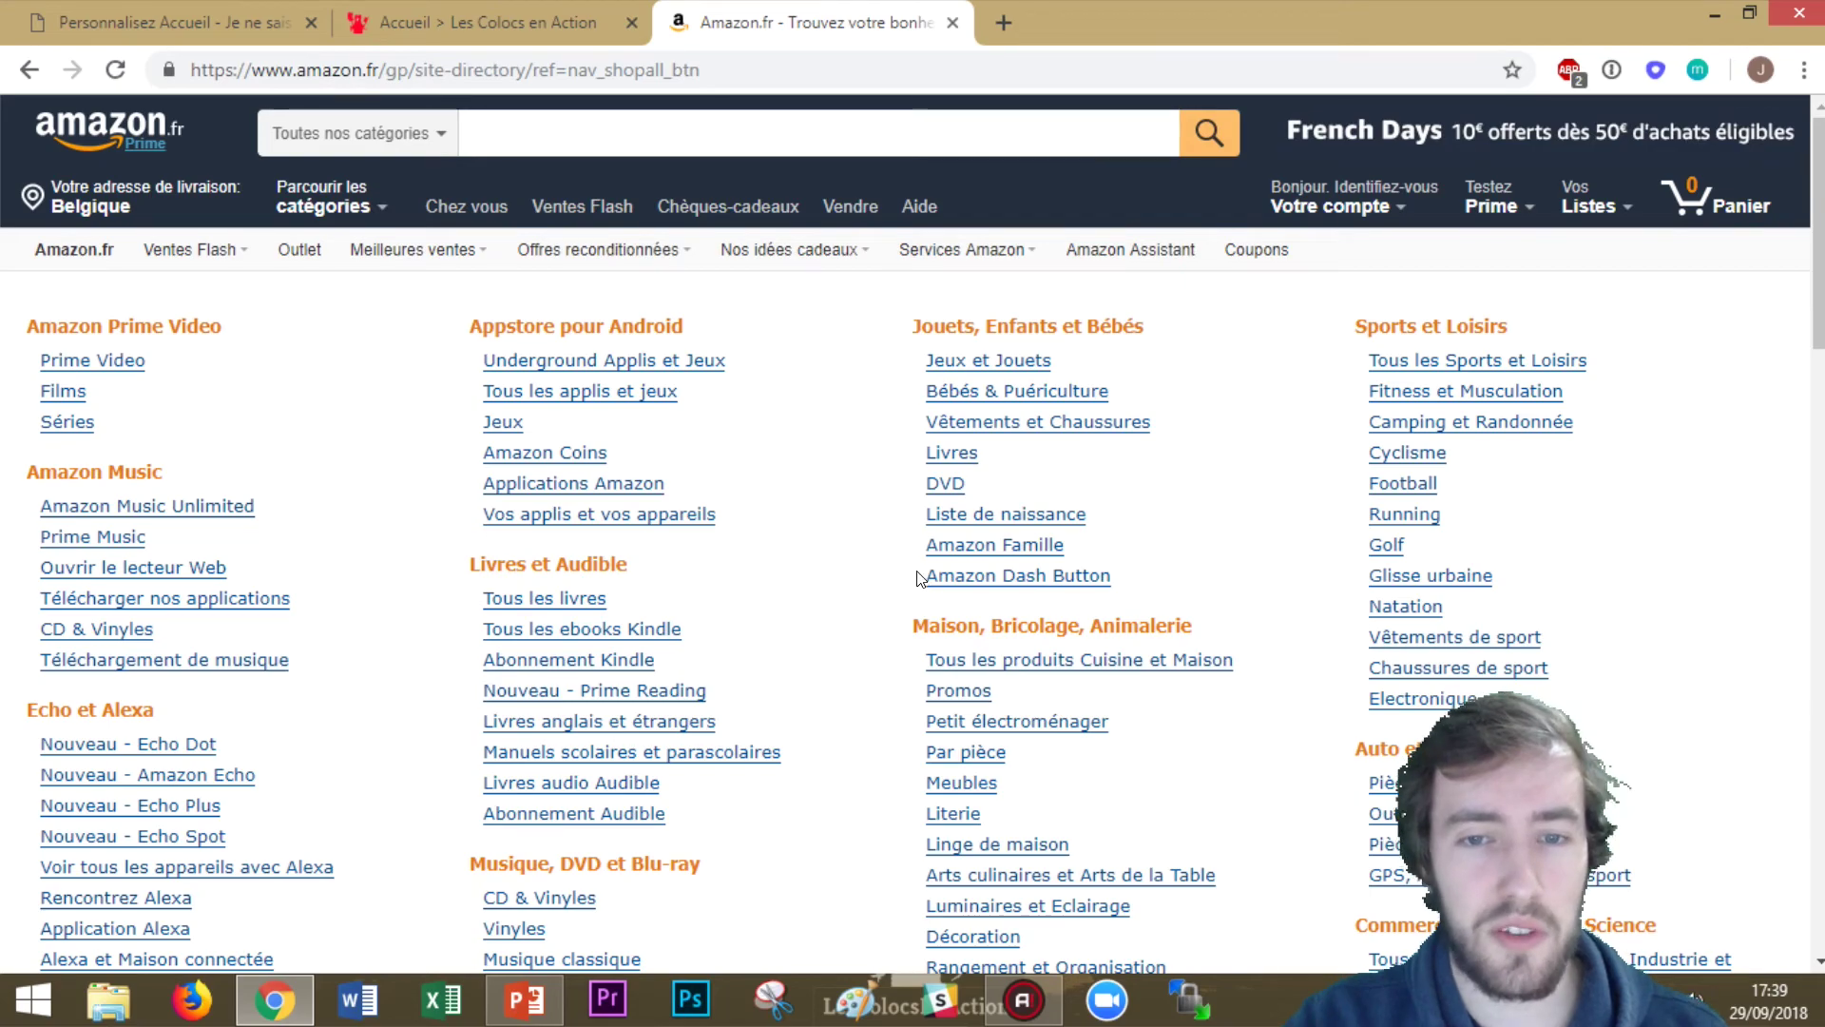
# Examine how categories and subcategories are organised in the Amazon.fr site directory
pyautogui.scroll(-5, 837, 583)
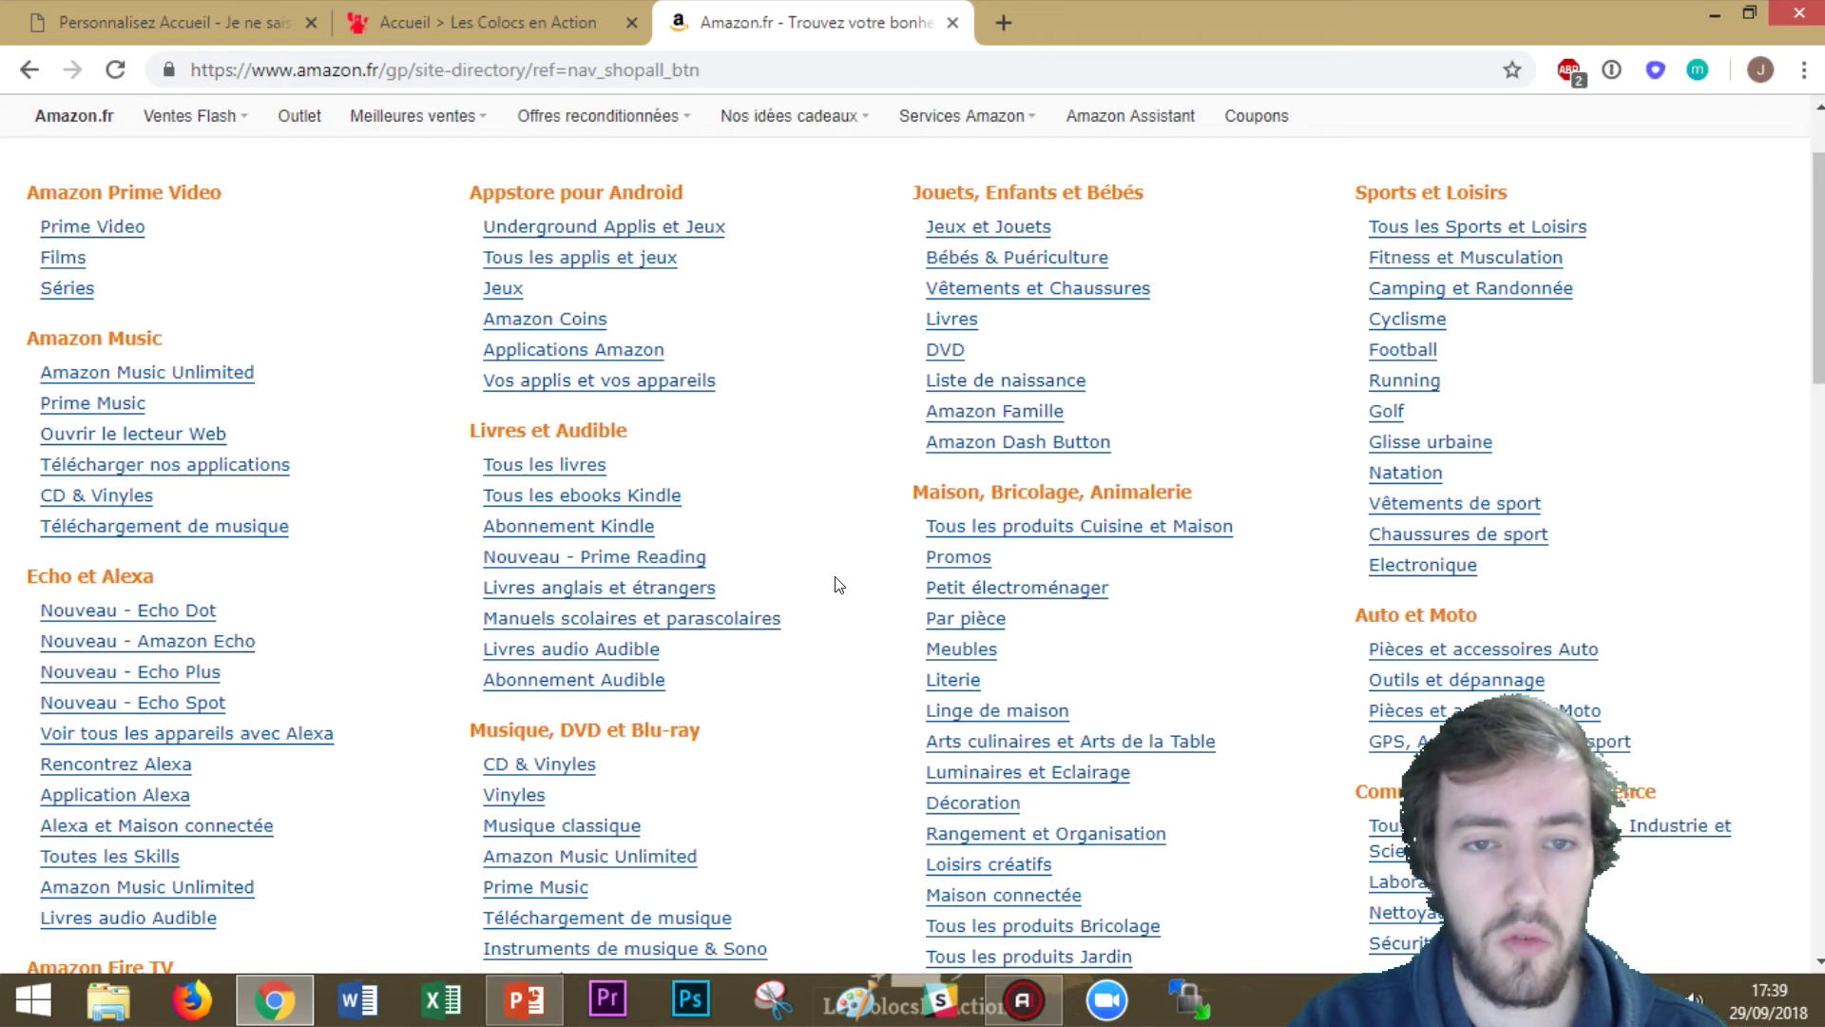
pyautogui.scroll(-8, 837, 585)
pyautogui.scroll(10, 834, 588)
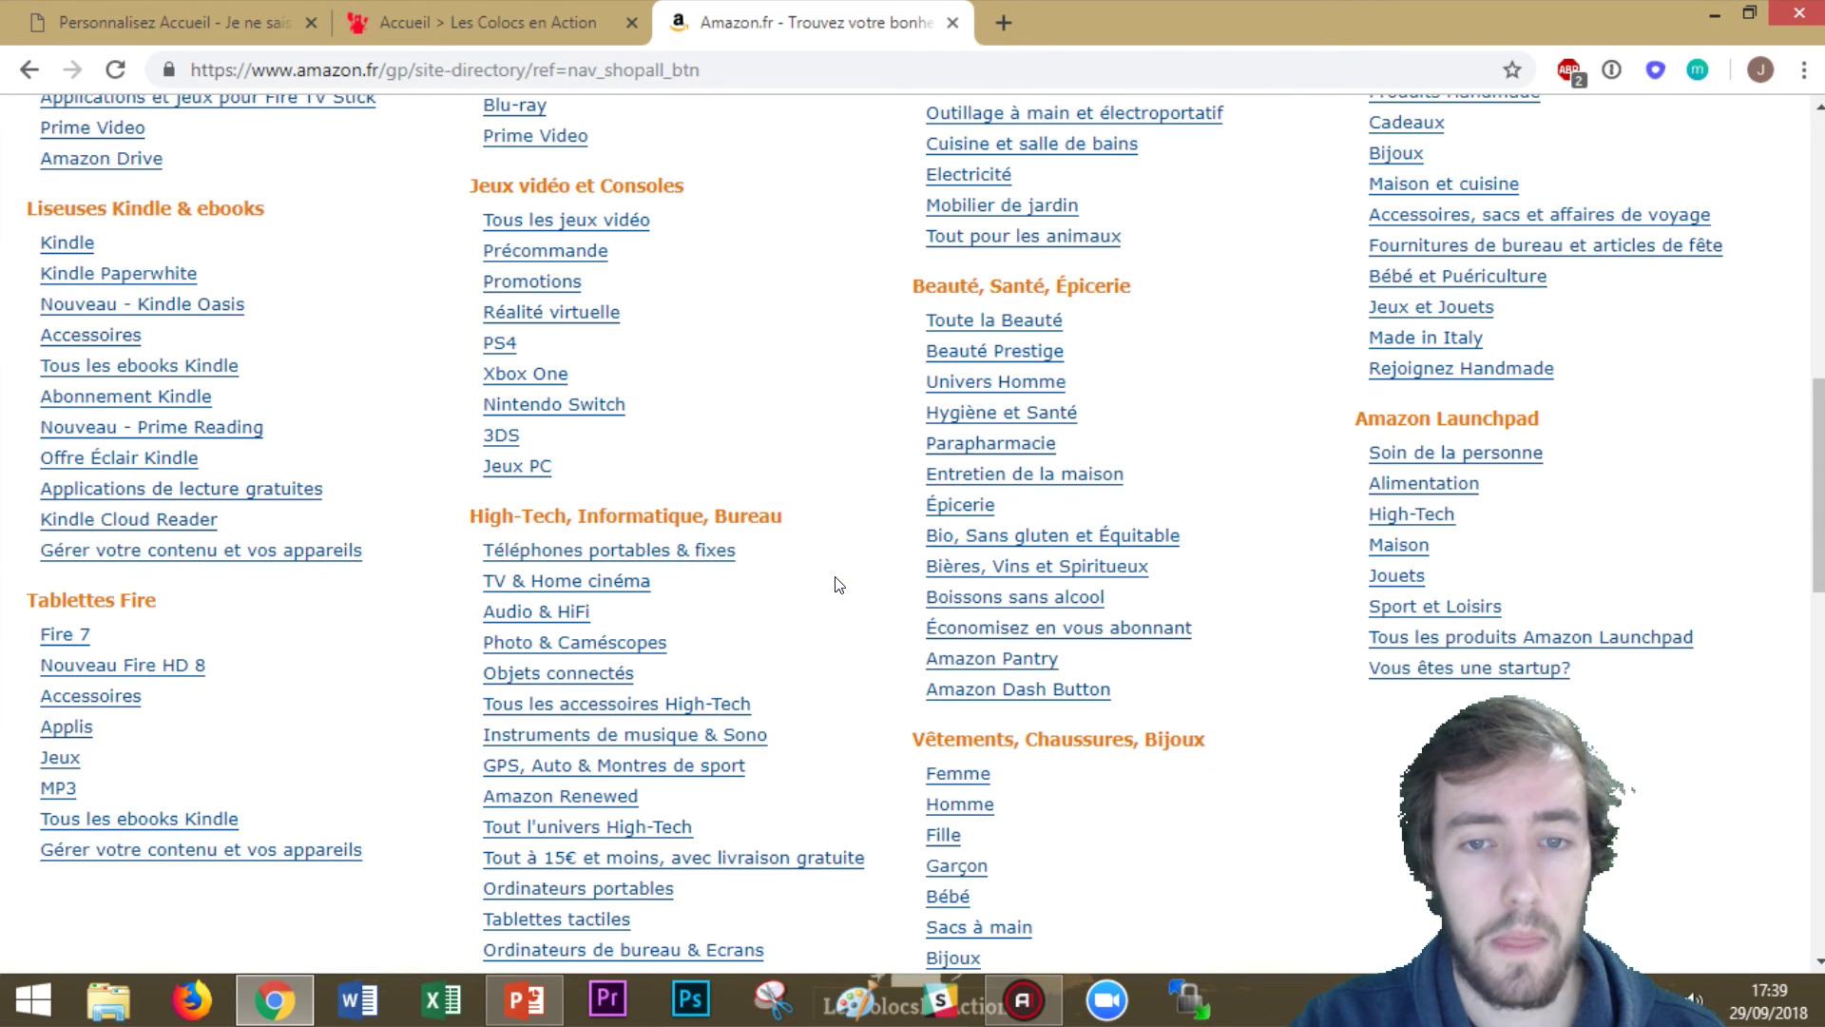
pyautogui.scroll(4, 838, 590)
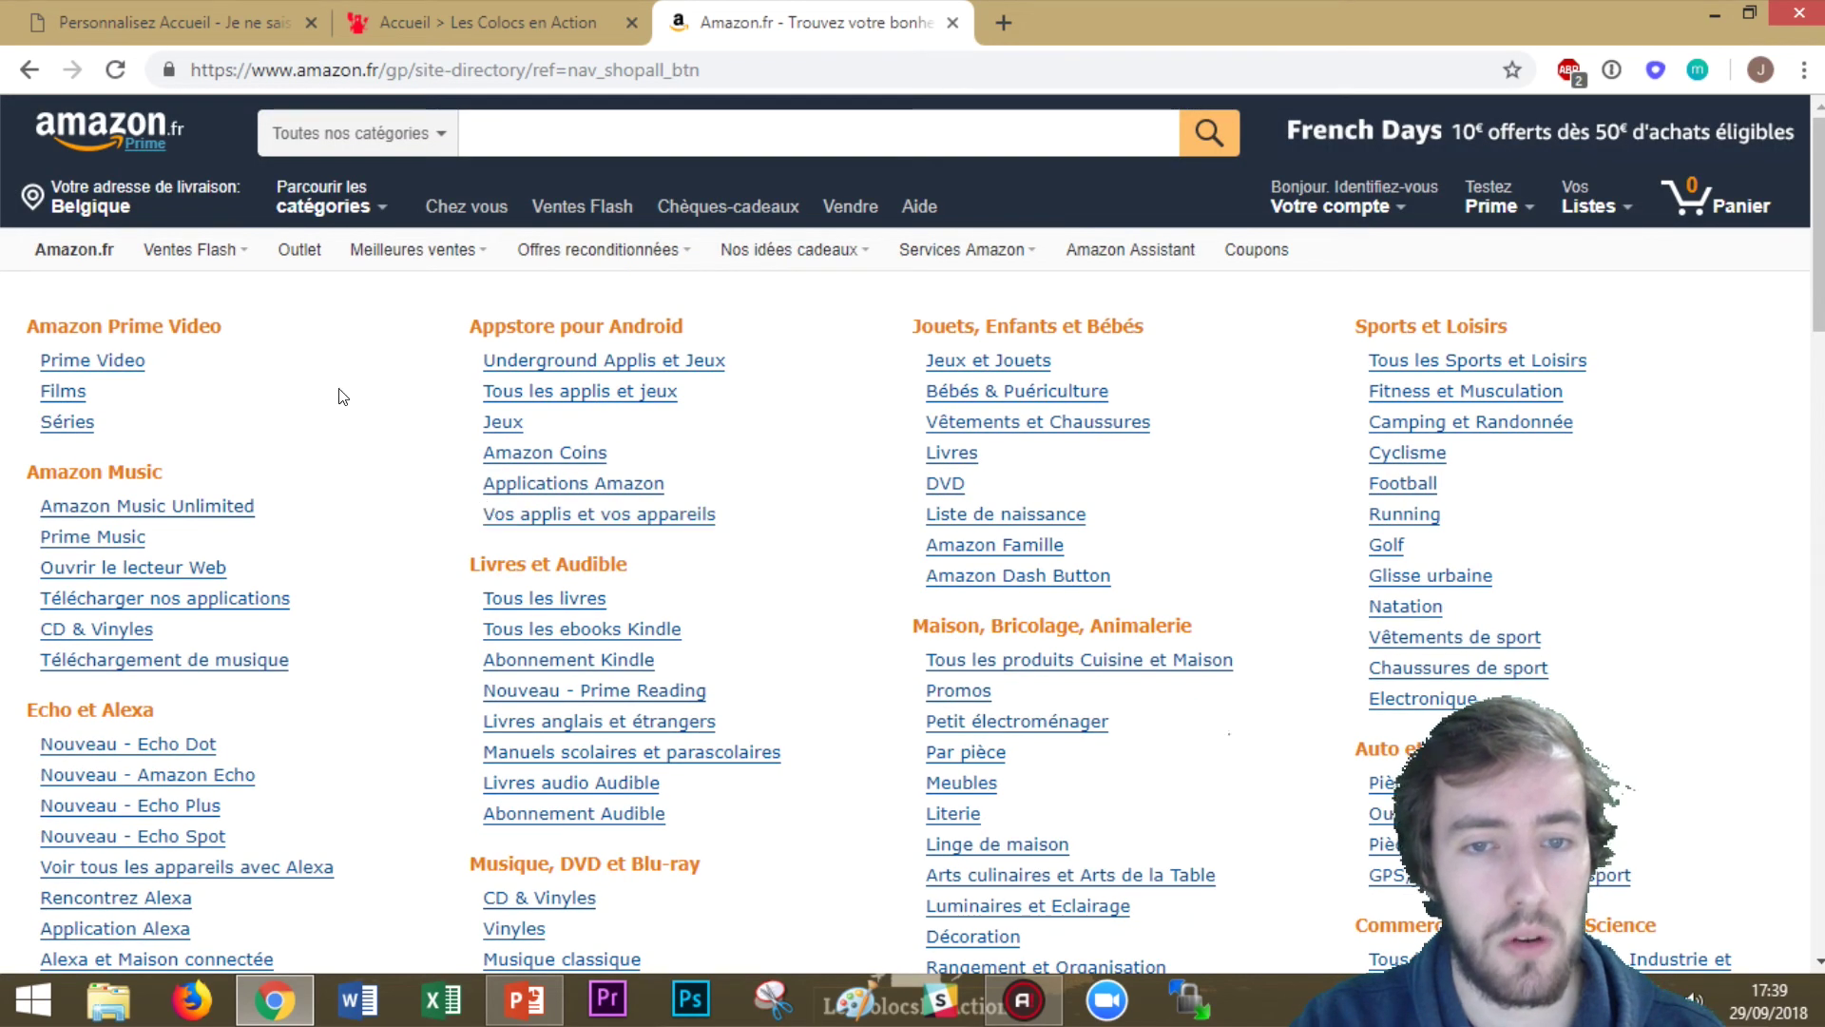